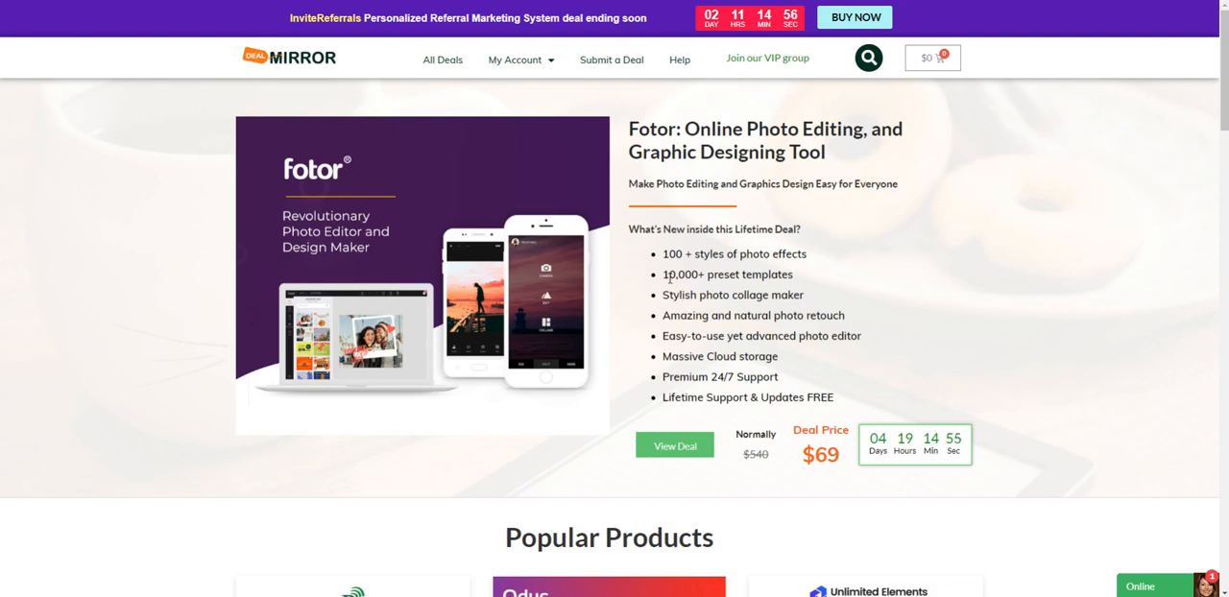
Open the Fotor lifetime deal and read its product introduction, quick overview and photo editing, effects, collage and template sections.
{"action": "left_click", "coordinate": [680, 450]}
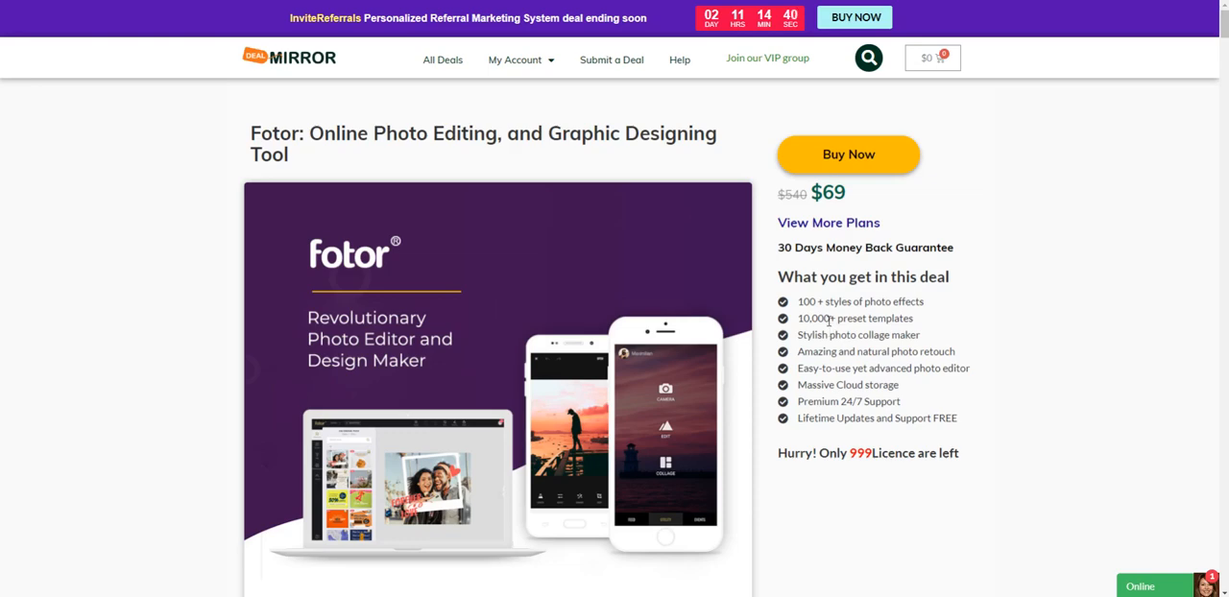
{"action": "scroll", "coordinate": [830, 332], "scroll_direction": "down", "scroll_amount": 7}
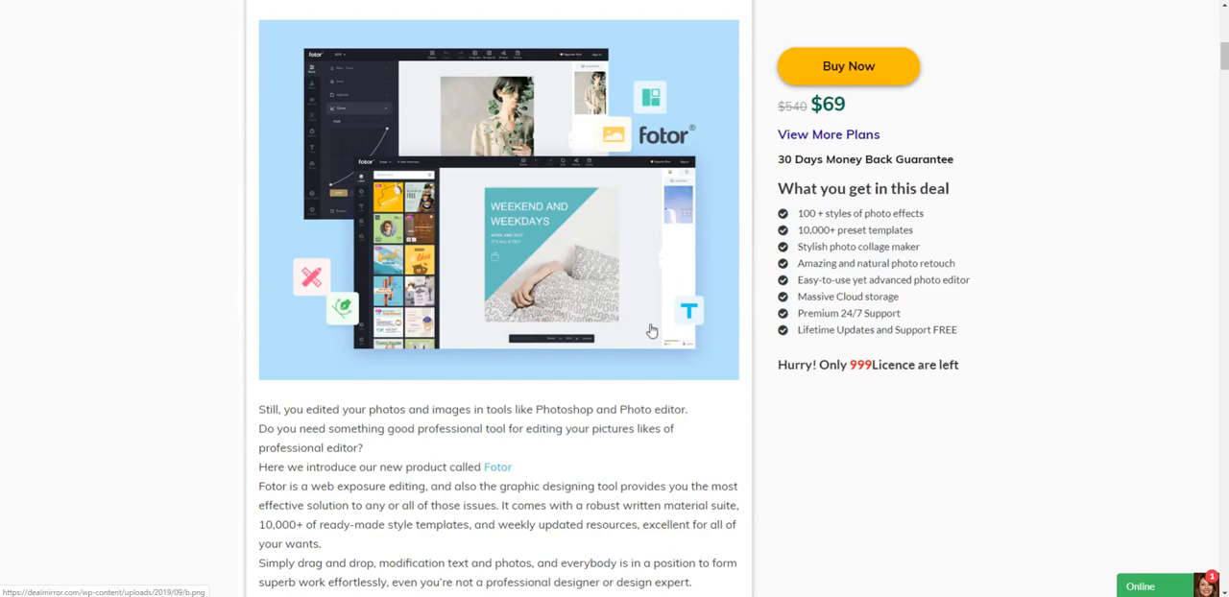
{"action": "scroll", "coordinate": [643, 336], "scroll_direction": "down", "scroll_amount": 6}
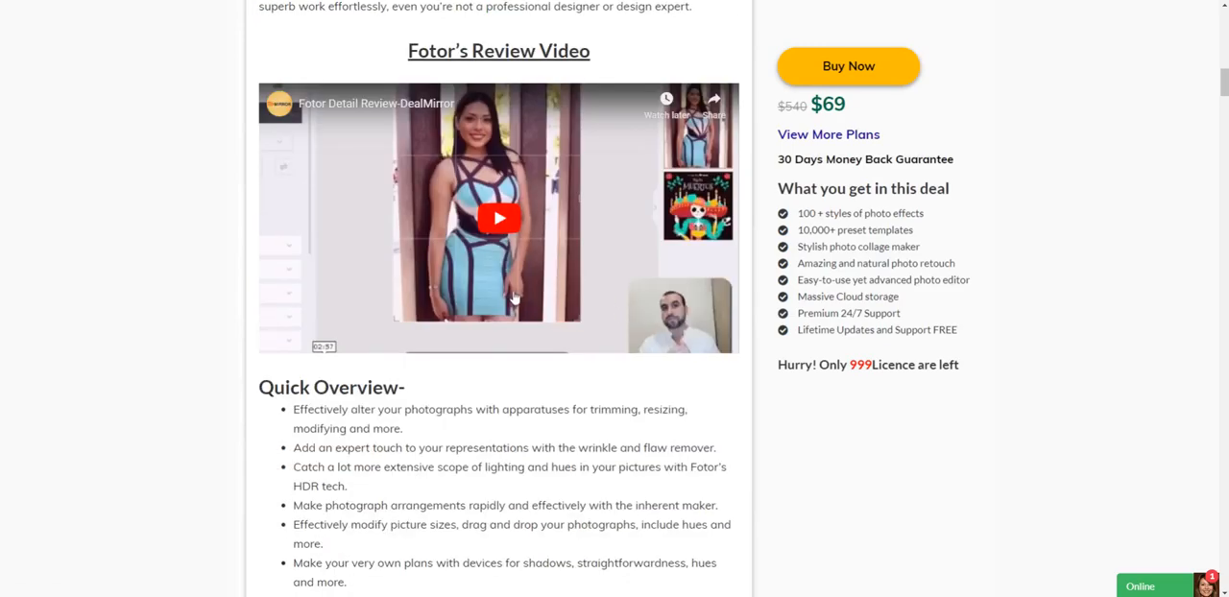
{"action": "scroll", "coordinate": [510, 306], "scroll_direction": "down", "scroll_amount": 3}
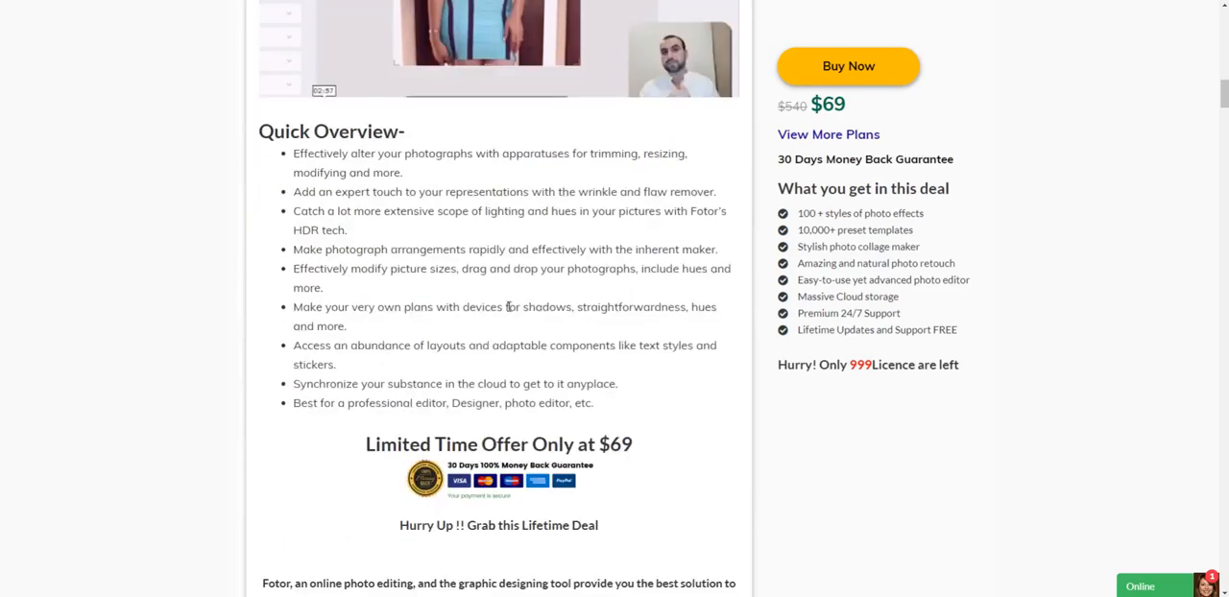
{"action": "scroll", "coordinate": [499, 317], "scroll_direction": "down", "scroll_amount": 3}
{"action": "scroll", "coordinate": [490, 325], "scroll_direction": "down", "scroll_amount": 3}
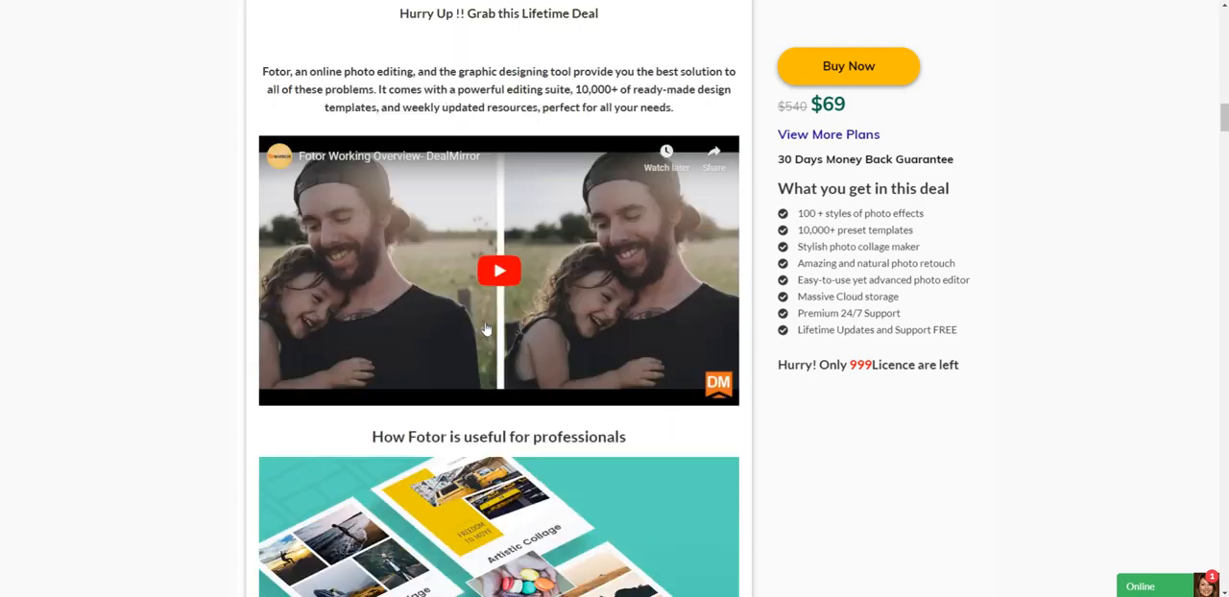
{"action": "scroll", "coordinate": [486, 330], "scroll_direction": "down", "scroll_amount": 7}
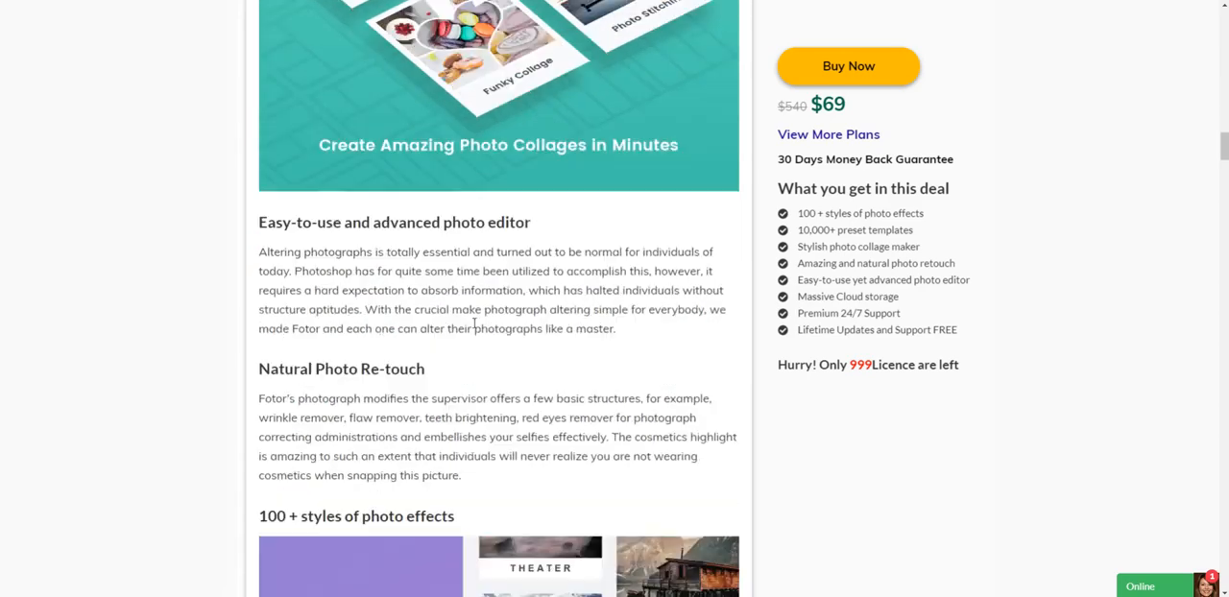
{"action": "scroll", "coordinate": [474, 324], "scroll_direction": "down", "scroll_amount": 5}
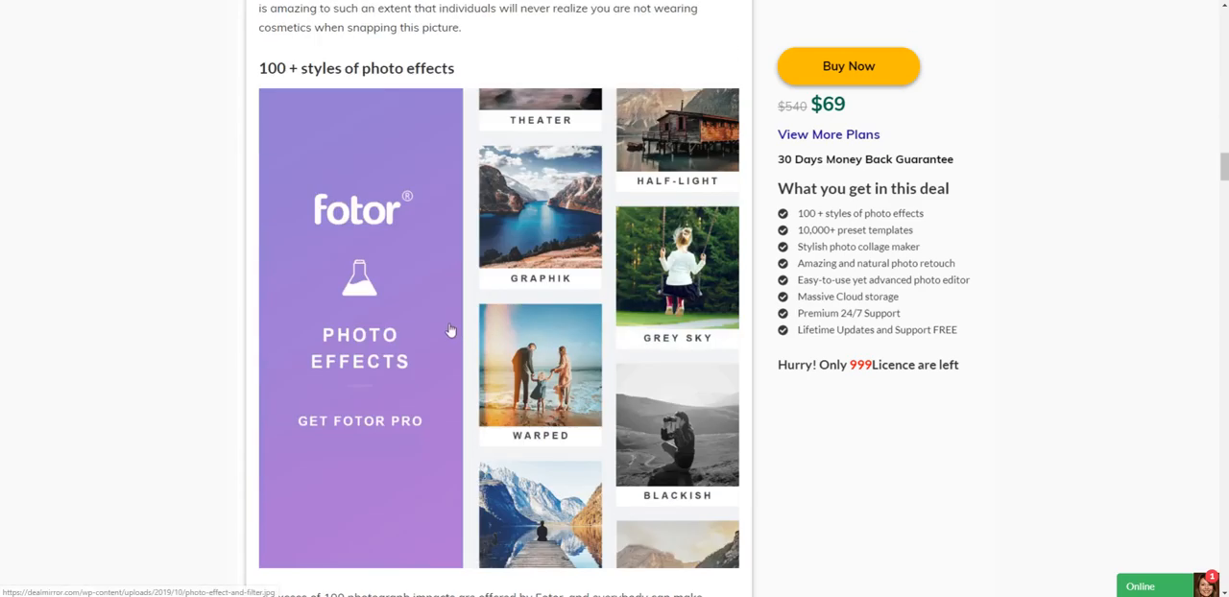
{"action": "scroll", "coordinate": [447, 327], "scroll_direction": "down", "scroll_amount": 9}
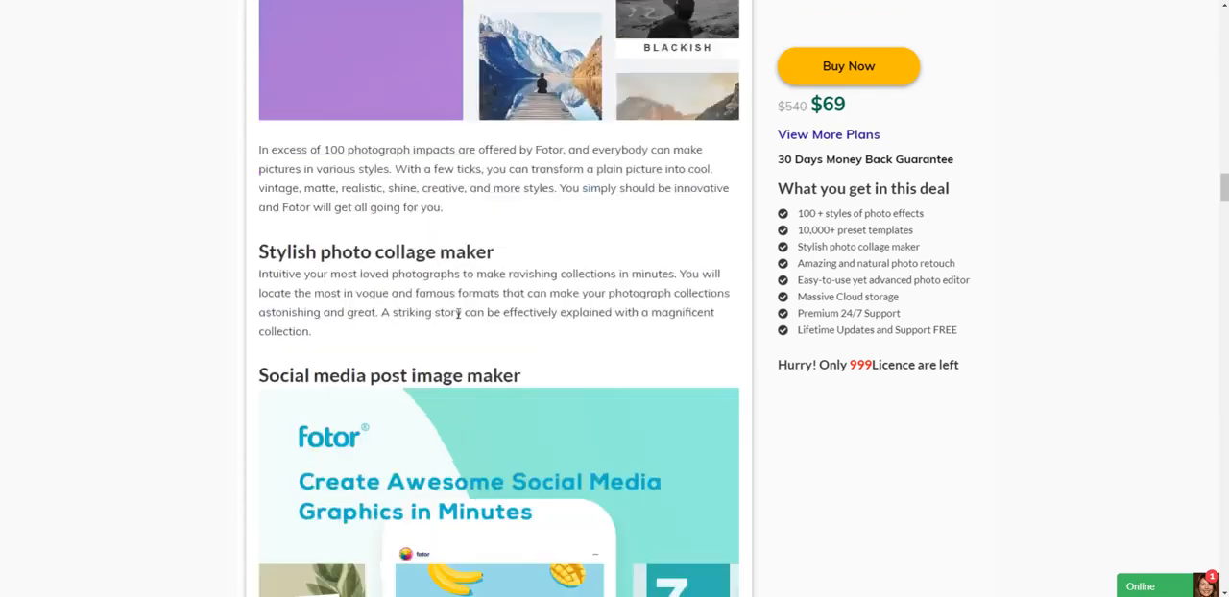
{"action": "scroll", "coordinate": [459, 320], "scroll_direction": "down", "scroll_amount": 3}
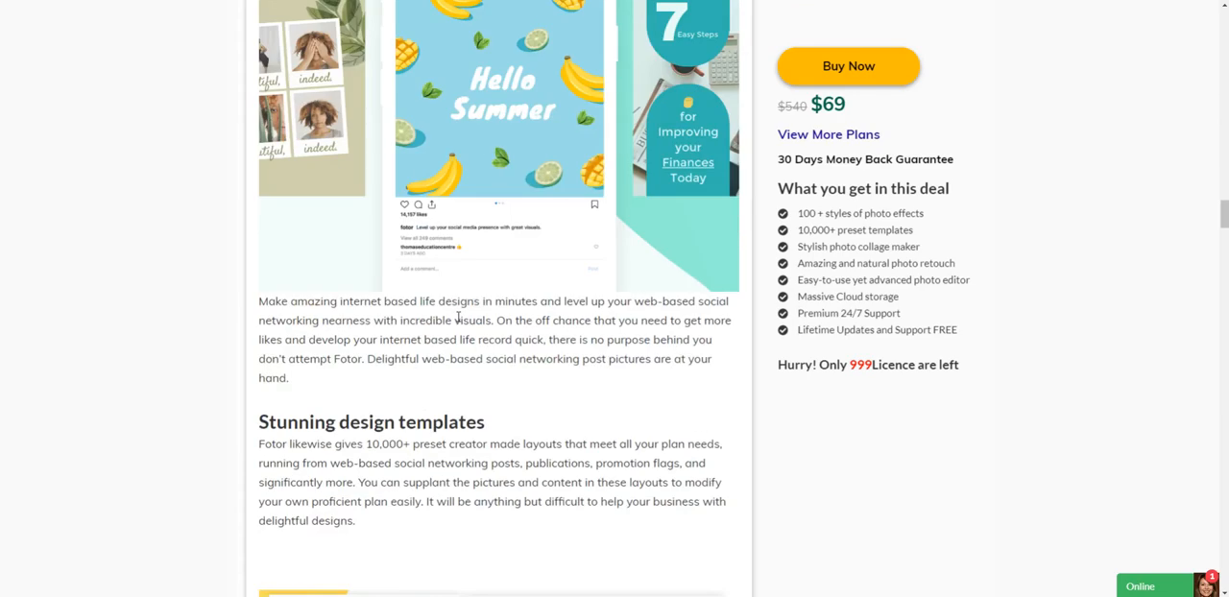
{"action": "scroll", "coordinate": [457, 323], "scroll_direction": "down", "scroll_amount": 3}
{"action": "scroll", "coordinate": [458, 323], "scroll_direction": "down", "scroll_amount": 3}
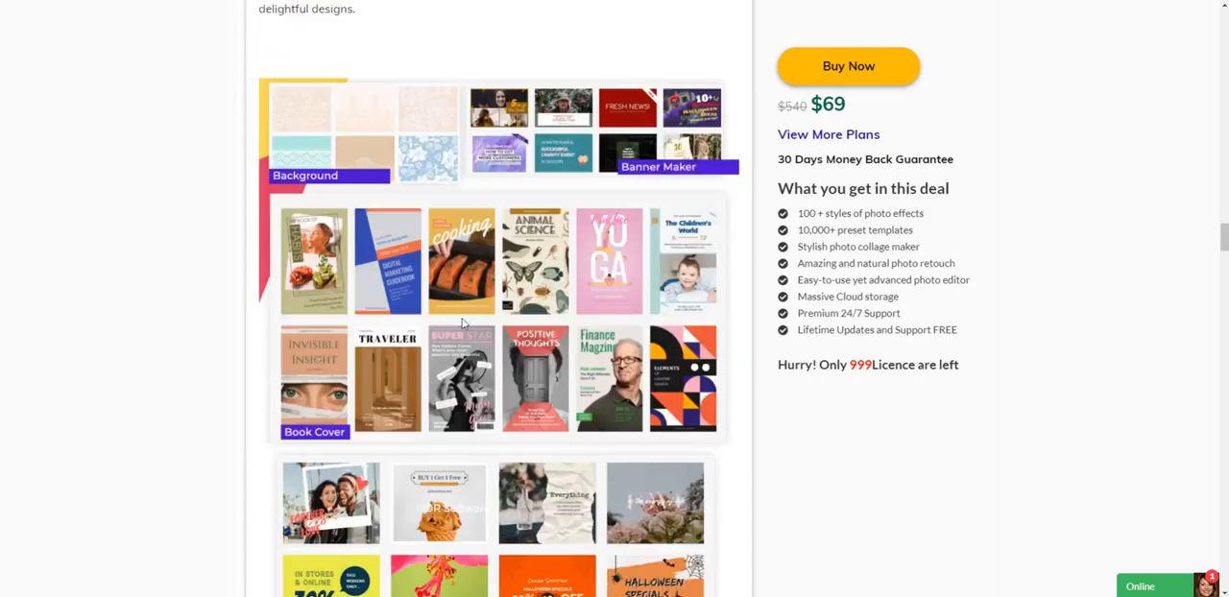
Examine the deal page's design template categories, cloud storage, collage, design tool and photo editing sections.
{"action": "scroll", "coordinate": [557, 313], "scroll_direction": "down", "scroll_amount": 3}
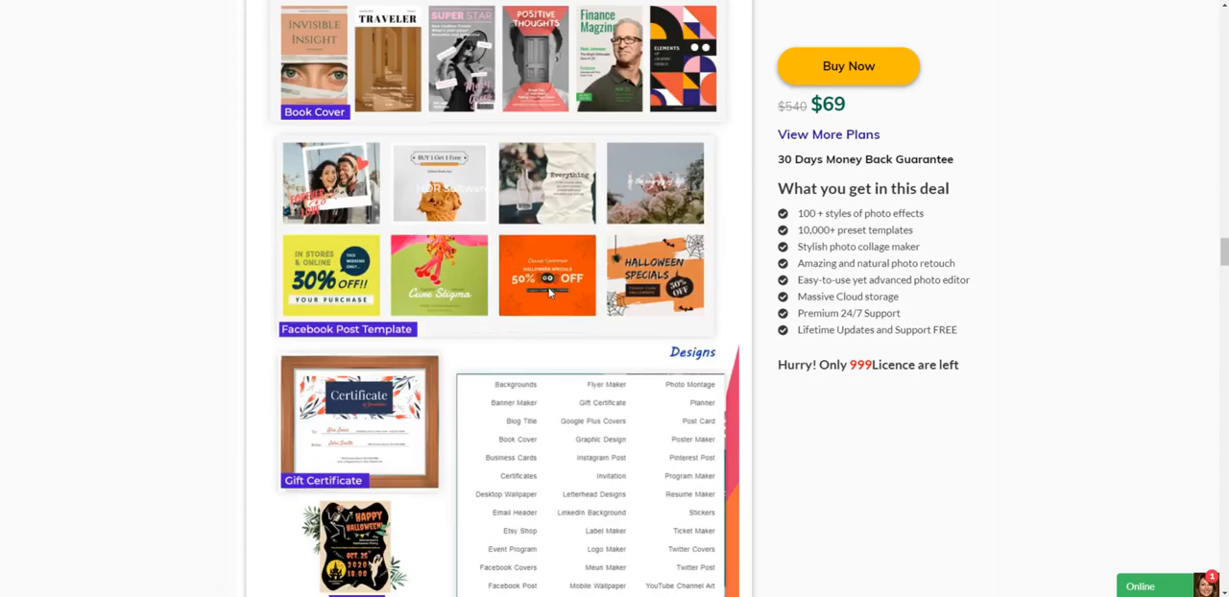
{"action": "scroll", "coordinate": [543, 284], "scroll_direction": "down", "scroll_amount": 3}
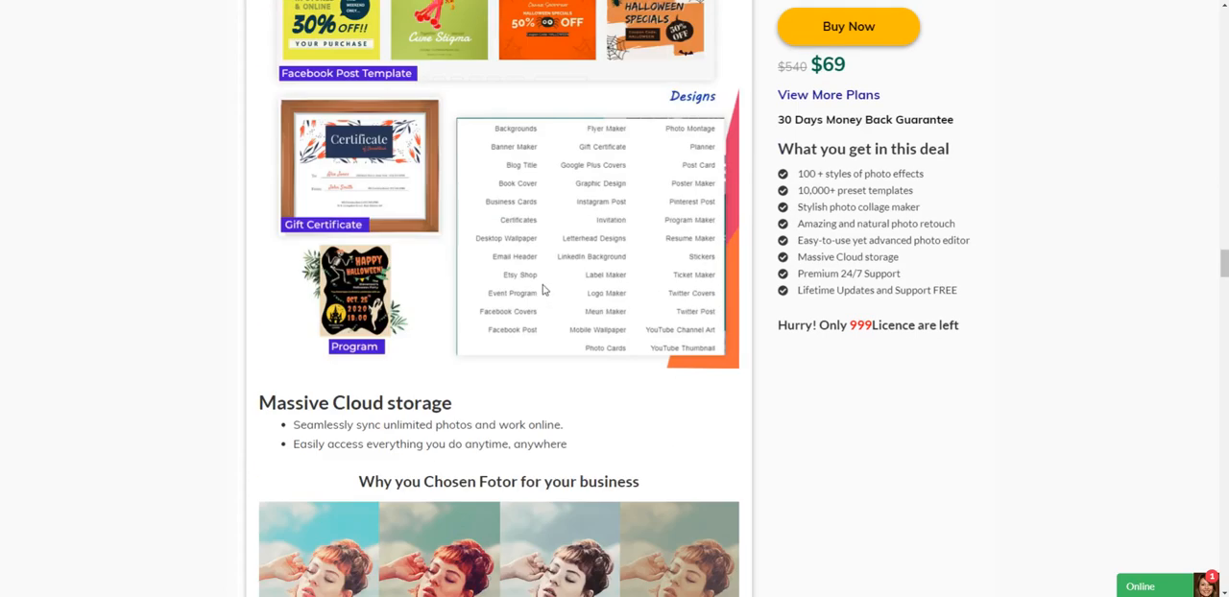
{"action": "scroll", "coordinate": [538, 283], "scroll_direction": "down", "scroll_amount": 15}
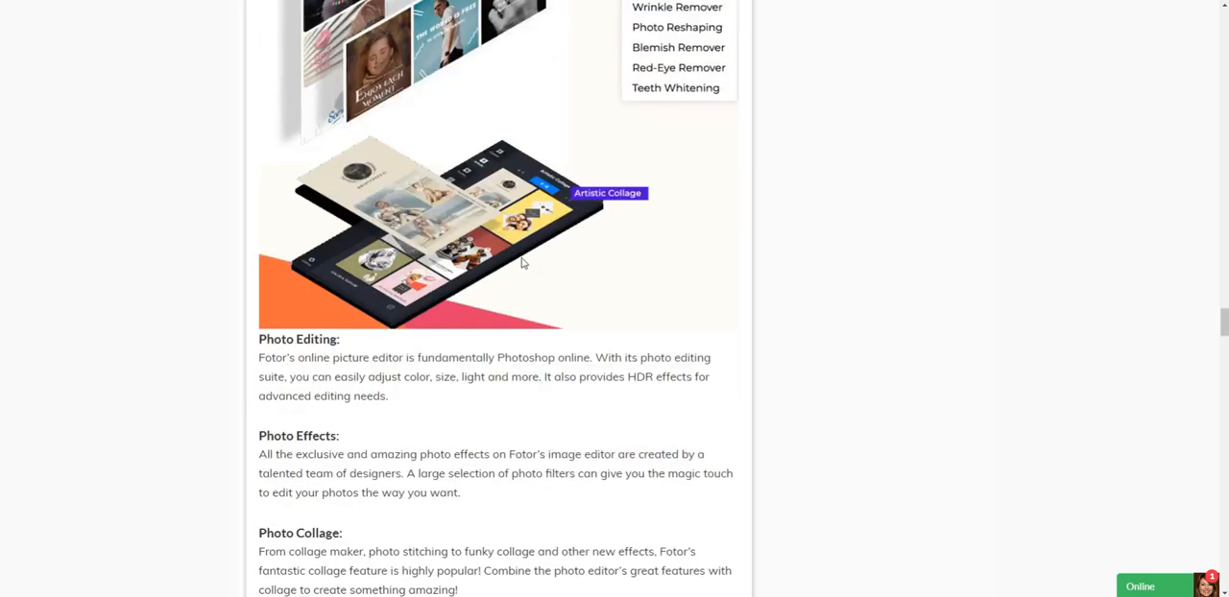
{"action": "scroll", "coordinate": [505, 252], "scroll_direction": "down", "scroll_amount": 3}
{"action": "scroll", "coordinate": [502, 251], "scroll_direction": "down", "scroll_amount": 7}
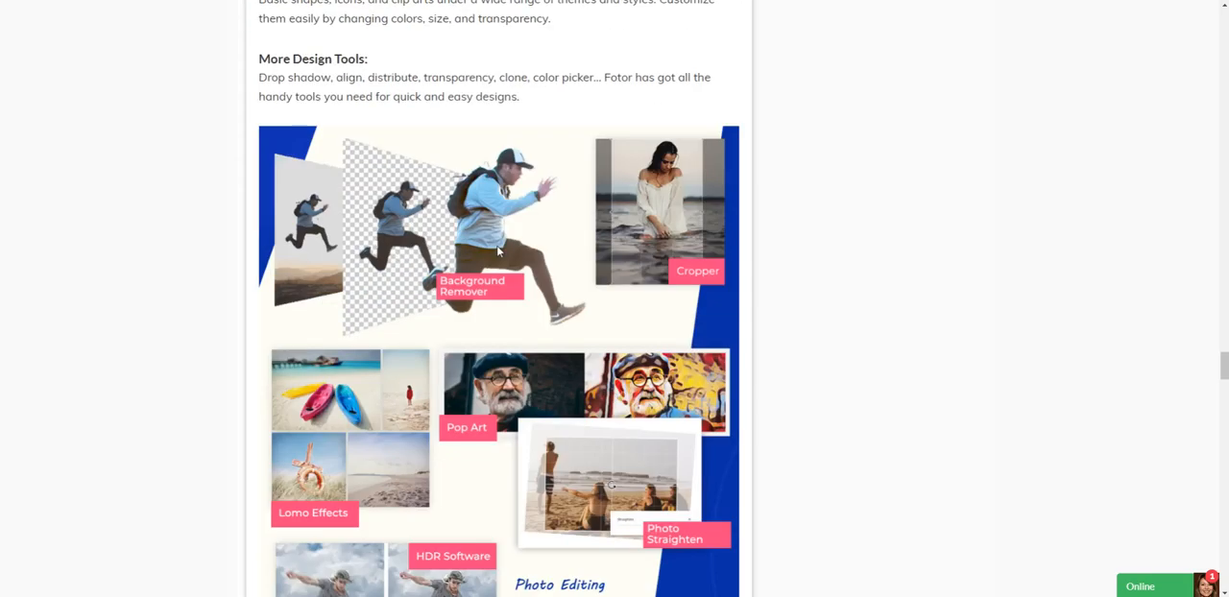
{"action": "scroll", "coordinate": [499, 250], "scroll_direction": "down", "scroll_amount": 3}
{"action": "scroll", "coordinate": [494, 247], "scroll_direction": "down", "scroll_amount": 3}
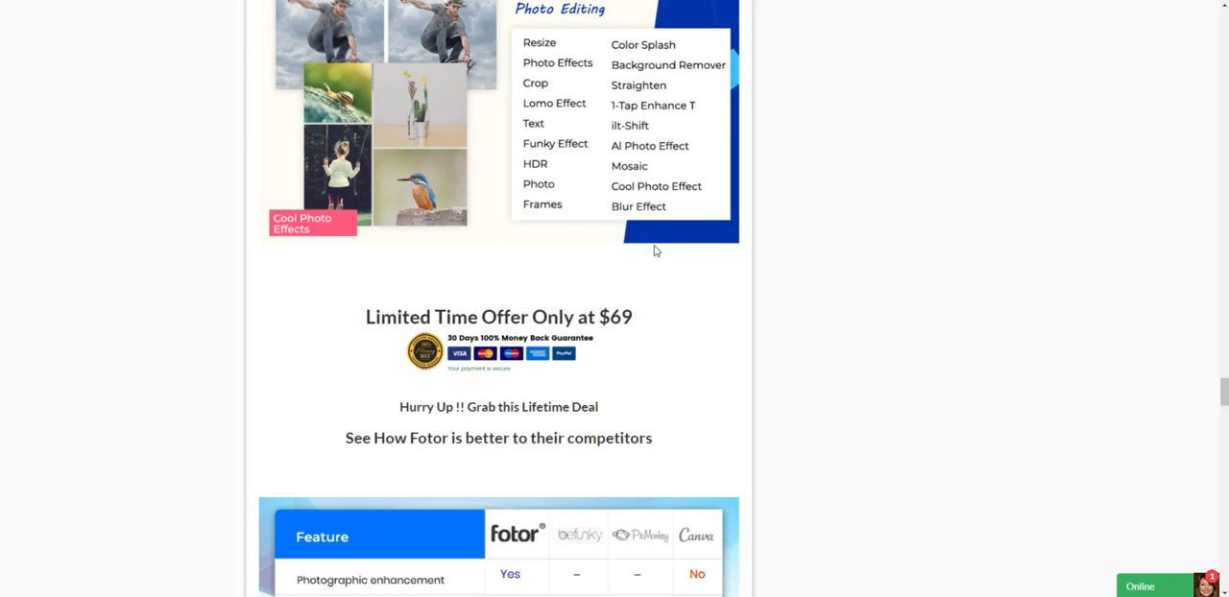
Examine the comparison of Fotor with its competitors, the portrait beauty features and the customer reviews.
{"action": "scroll", "coordinate": [656, 251], "scroll_direction": "down", "scroll_amount": 2}
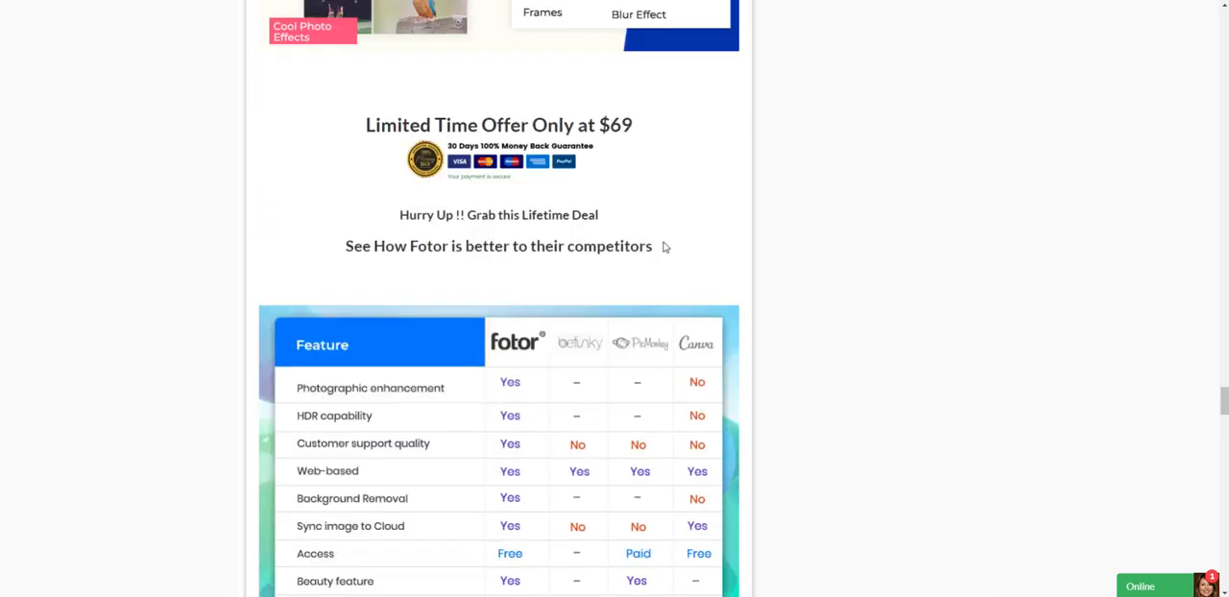
{"action": "scroll", "coordinate": [665, 247], "scroll_direction": "down", "scroll_amount": 3}
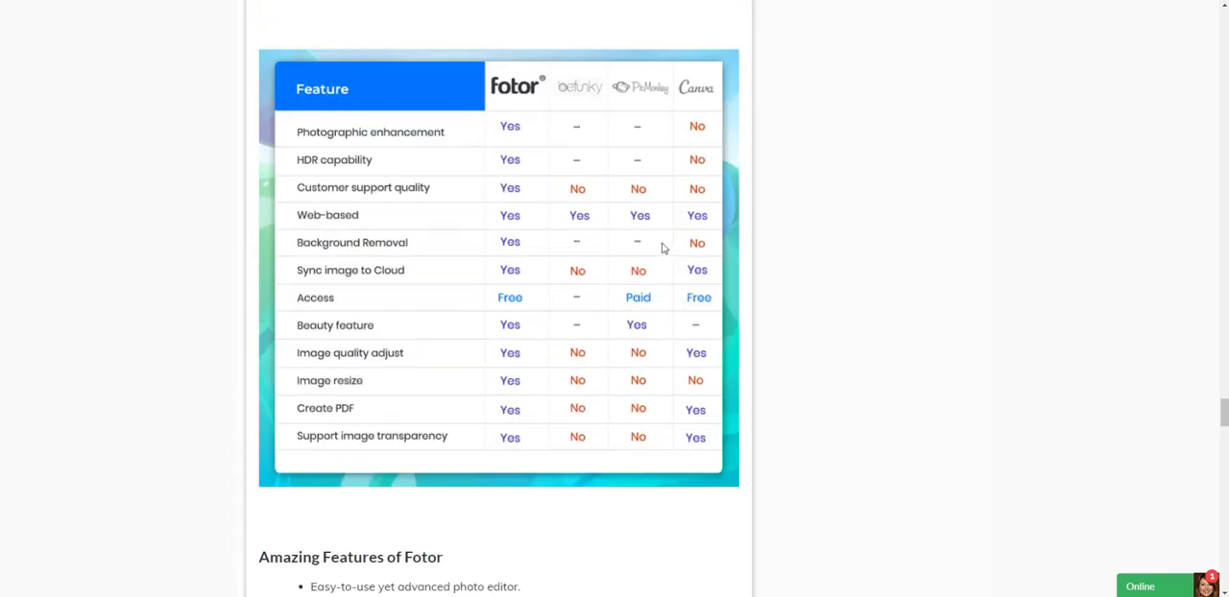
{"action": "scroll", "coordinate": [662, 249], "scroll_direction": "down", "scroll_amount": 2}
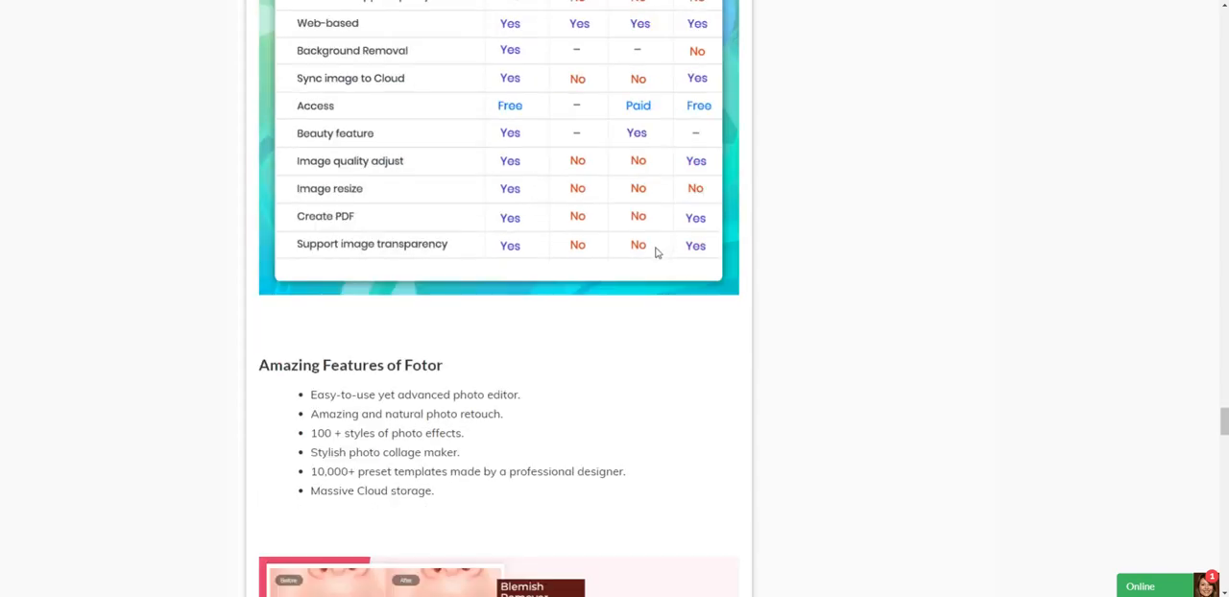
{"action": "scroll", "coordinate": [653, 258], "scroll_direction": "down", "scroll_amount": 2}
{"action": "scroll", "coordinate": [649, 263], "scroll_direction": "down", "scroll_amount": 9}
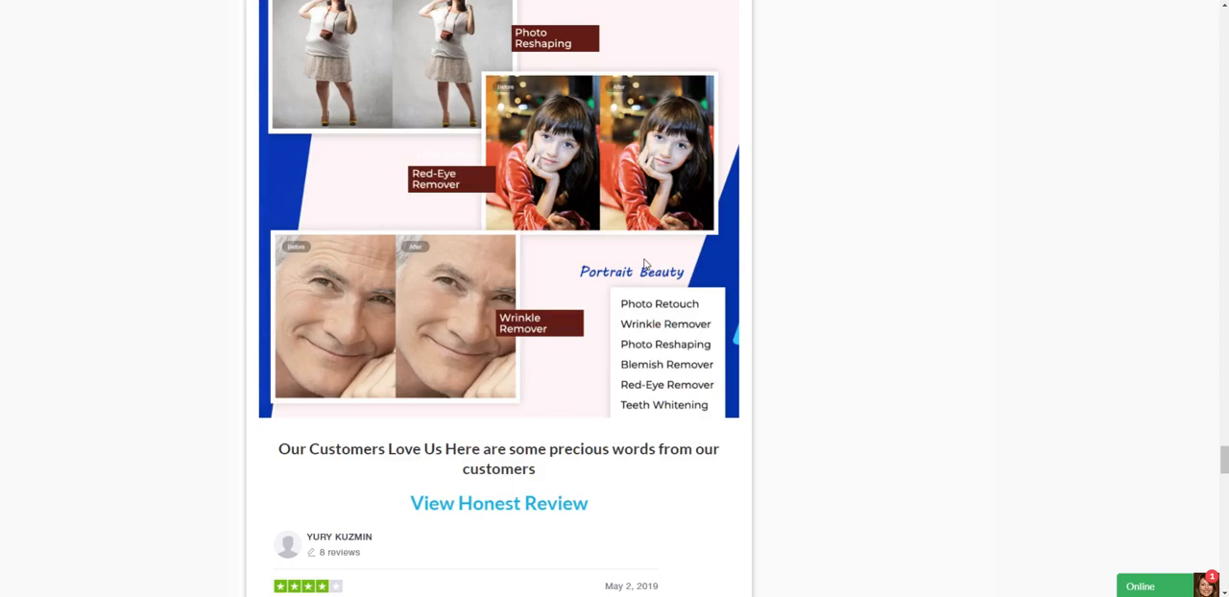
{"action": "scroll", "coordinate": [646, 266], "scroll_direction": "down", "scroll_amount": 1}
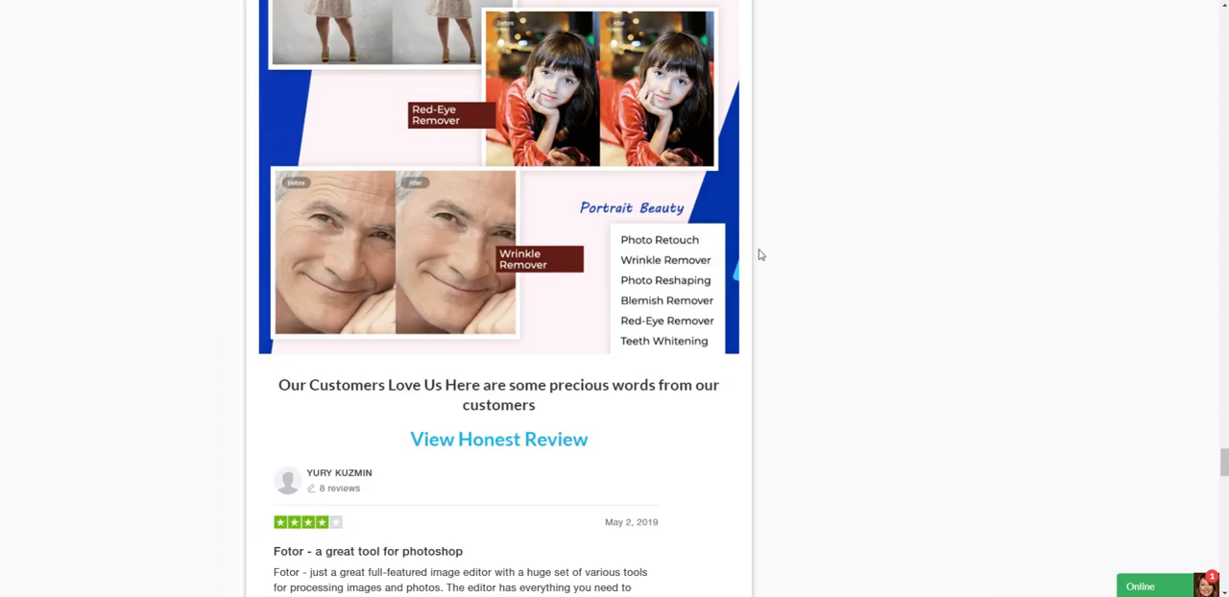
{"action": "scroll", "coordinate": [793, 278], "scroll_direction": "down", "scroll_amount": 1}
{"action": "scroll", "coordinate": [791, 278], "scroll_direction": "down", "scroll_amount": 2}
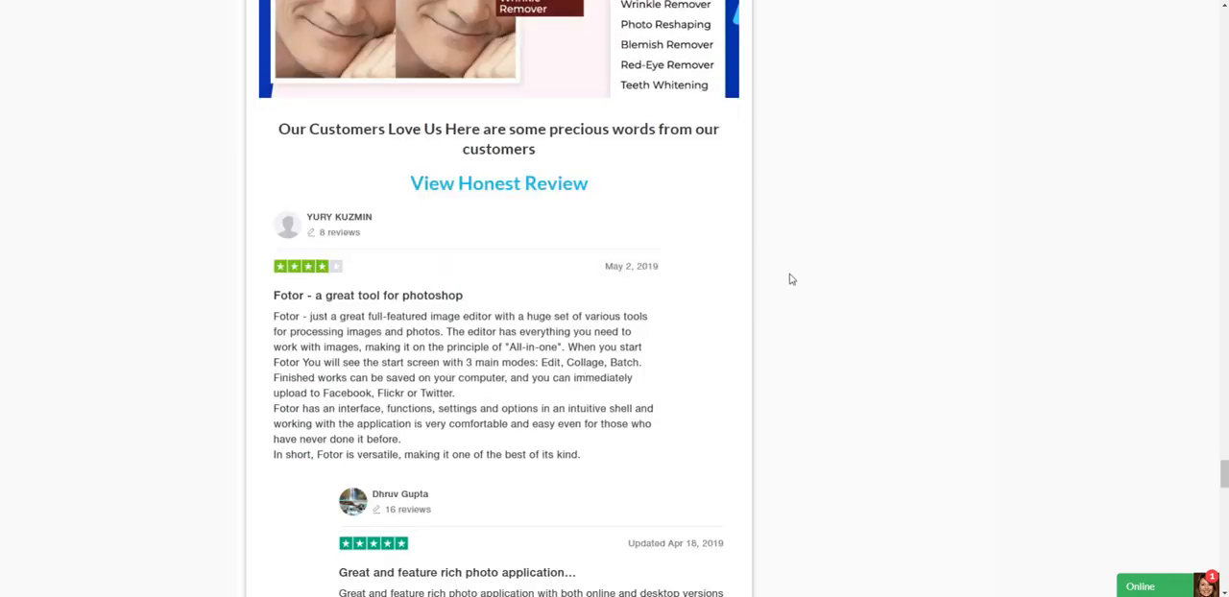
Return to the beginning of the deal page and check the offer's price and purchase details.
{"action": "mouse_move", "coordinate": [1223, 471]}
{"action": "left_mouse_down"}
{"action": "mouse_move", "coordinate": [1216, 296]}
{"action": "mouse_move", "coordinate": [1197, 222]}
{"action": "mouse_move", "coordinate": [1207, 58]}
{"action": "left_mouse_up"}
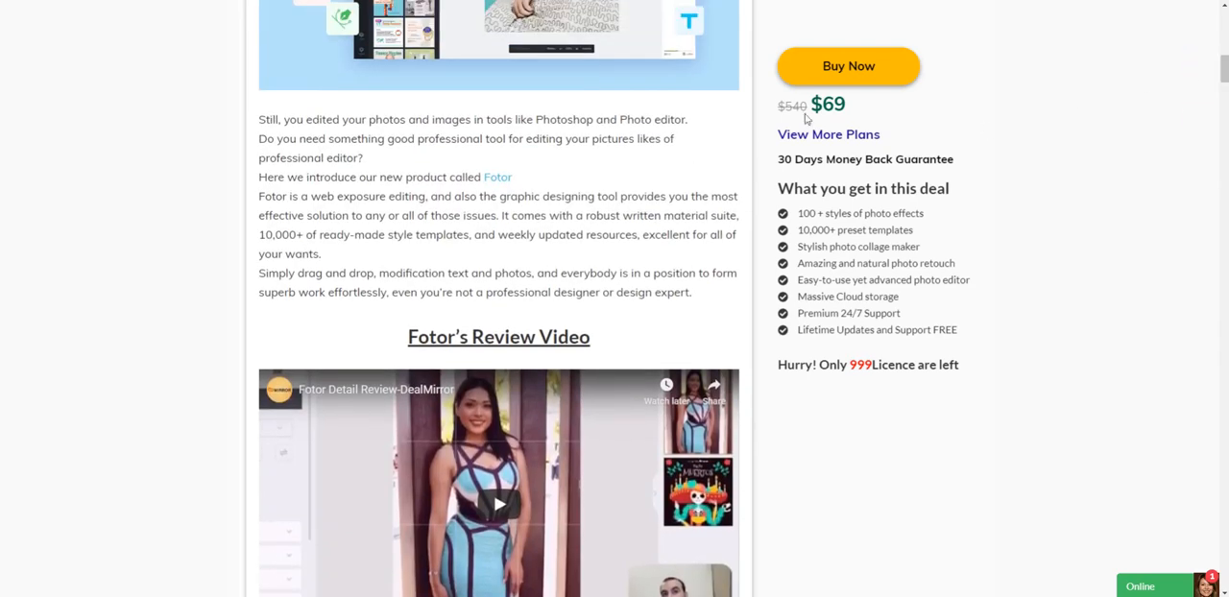
{"action": "left_click_drag", "start_coordinate": [809, 94], "coordinate": [834, 99]}
{"action": "left_click", "coordinate": [868, 104]}
{"action": "left_click_drag", "start_coordinate": [1223, 70], "coordinate": [1224, 19]}
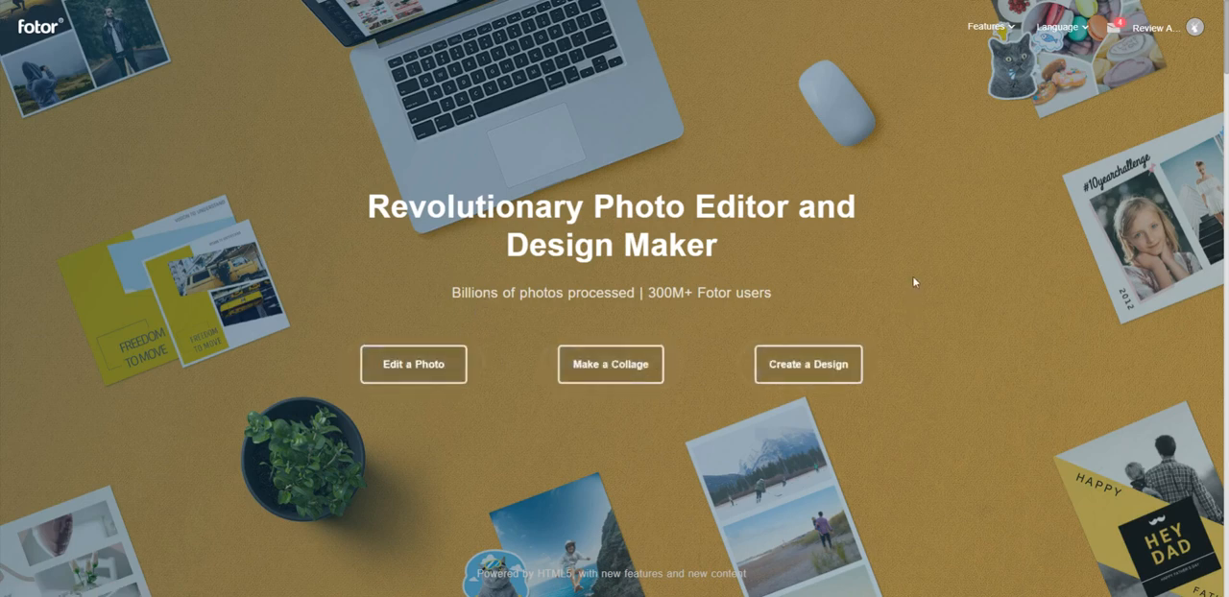
On the Fotor home page, look through the feature categories, the available languages and the account area.
{"action": "mouse_move", "coordinate": [1009, 28]}
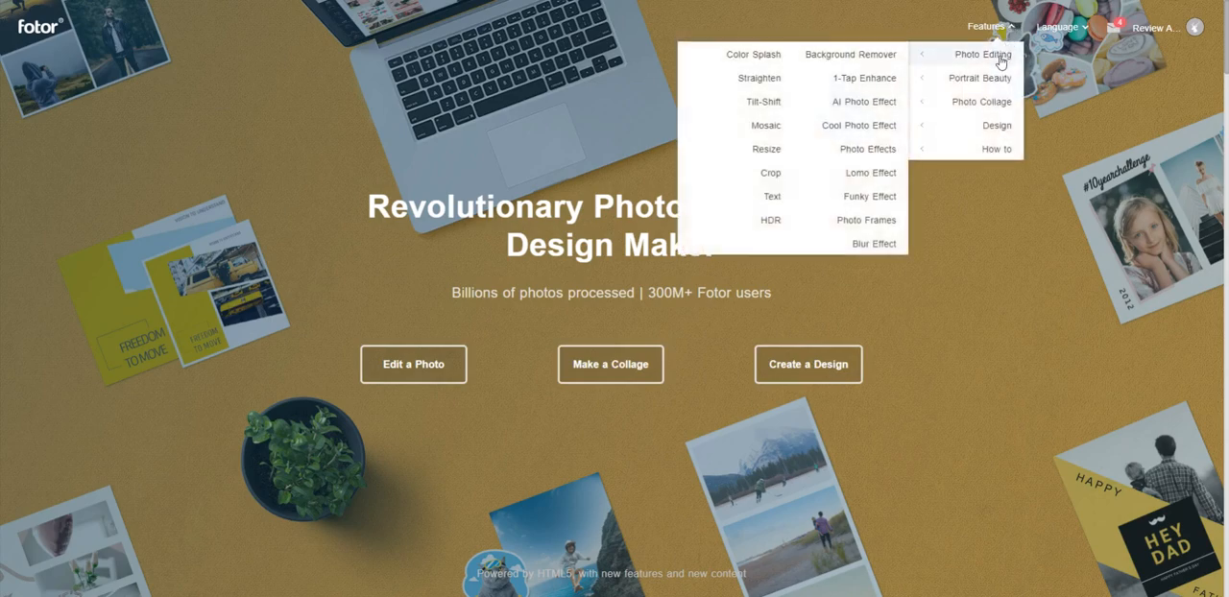
{"action": "mouse_move", "coordinate": [980, 105]}
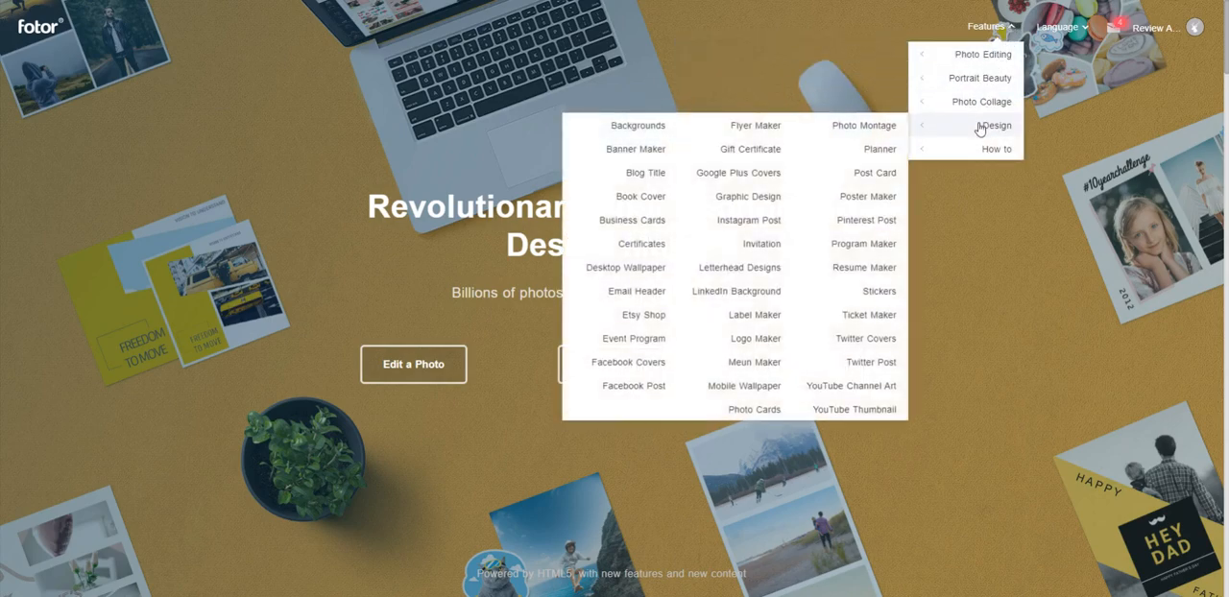
{"action": "mouse_move", "coordinate": [972, 158]}
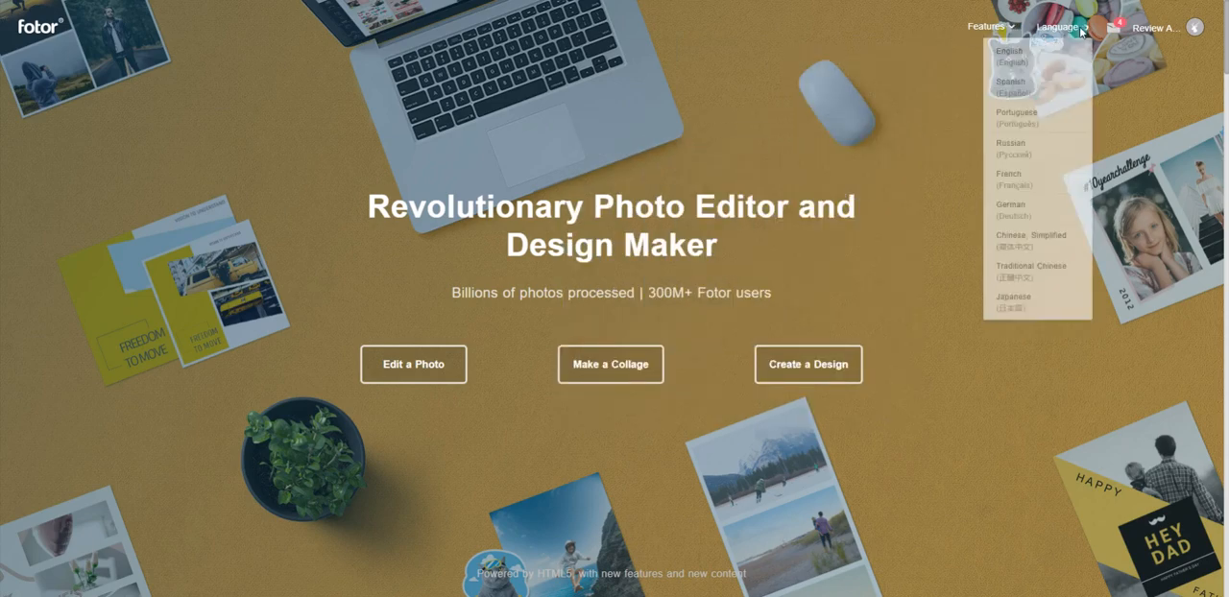
{"action": "mouse_move", "coordinate": [1065, 34]}
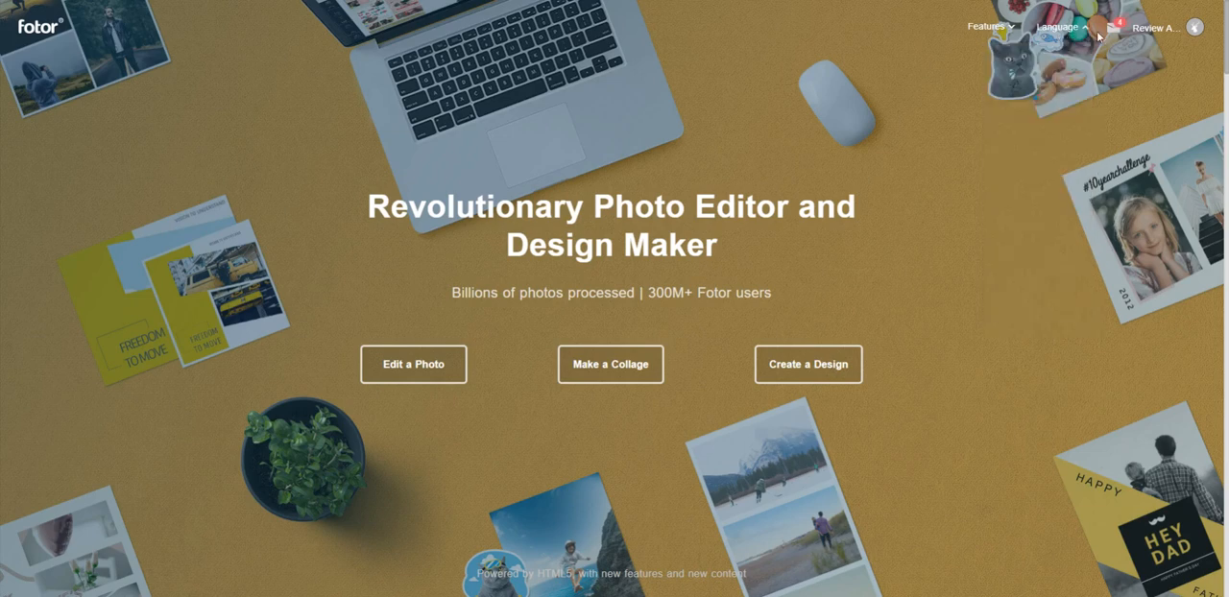
{"action": "mouse_move", "coordinate": [1116, 35]}
{"action": "mouse_move", "coordinate": [1152, 30]}
{"action": "left_click", "coordinate": [401, 365]}
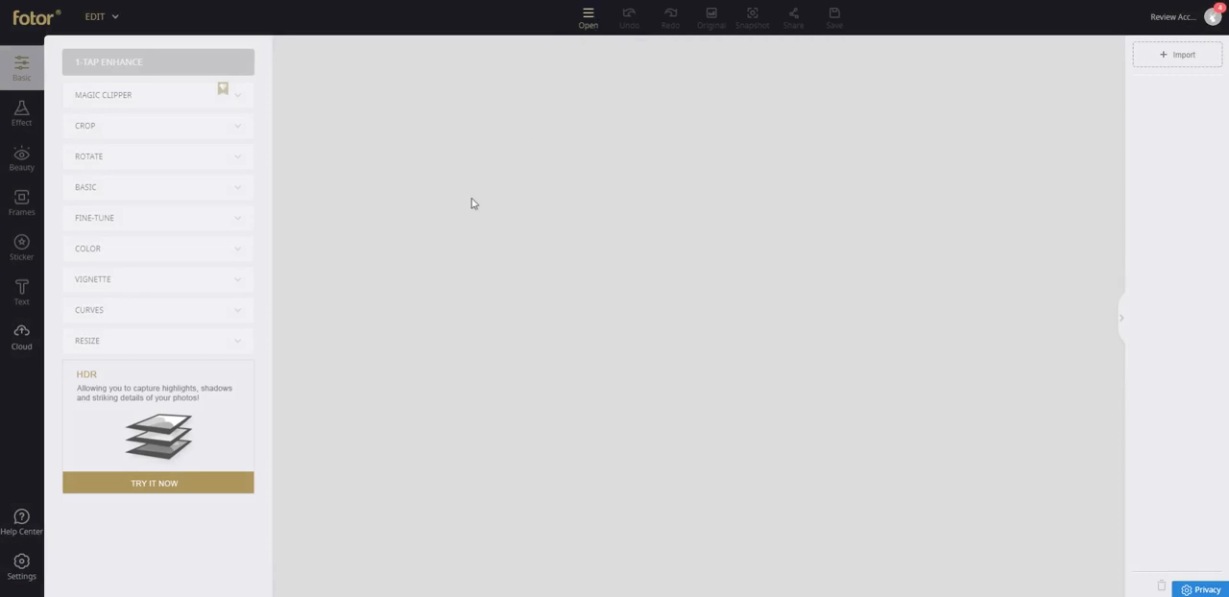
{"action": "left_click", "coordinate": [590, 29]}
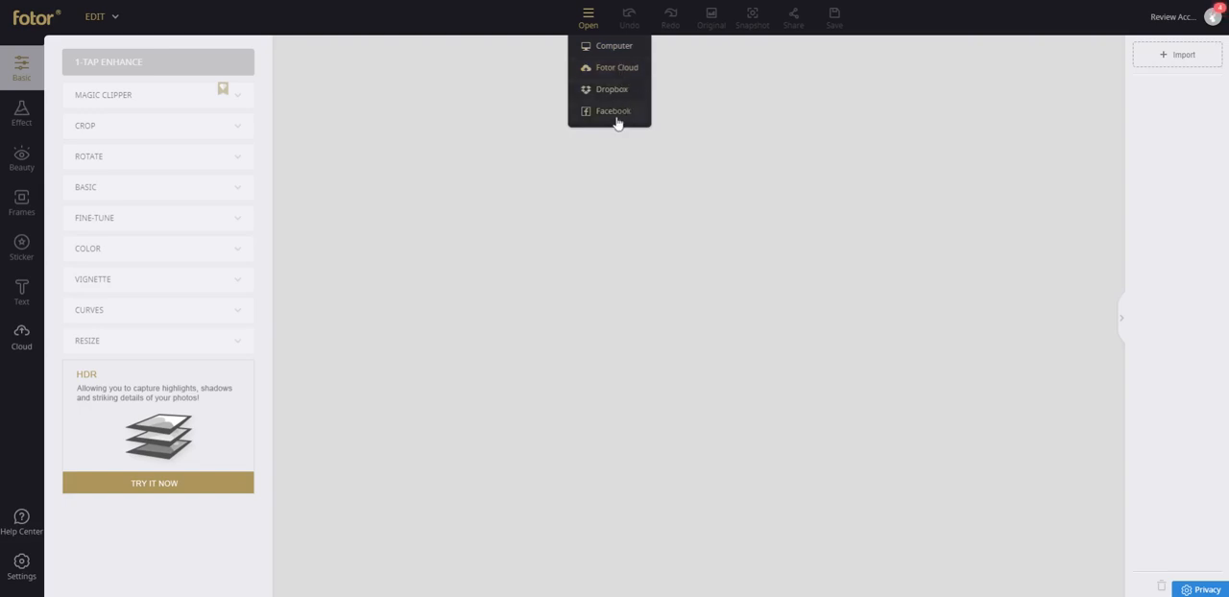
{"action": "left_click", "coordinate": [616, 48]}
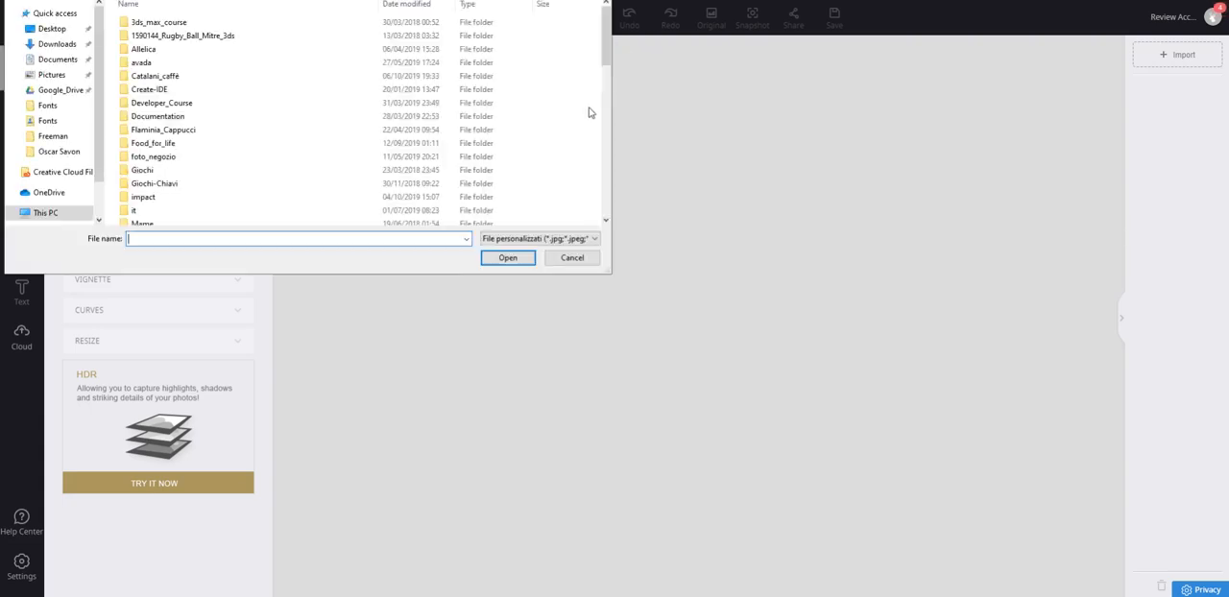
{"action": "left_click_drag", "start_coordinate": [606, 48], "coordinate": [608, 163]}
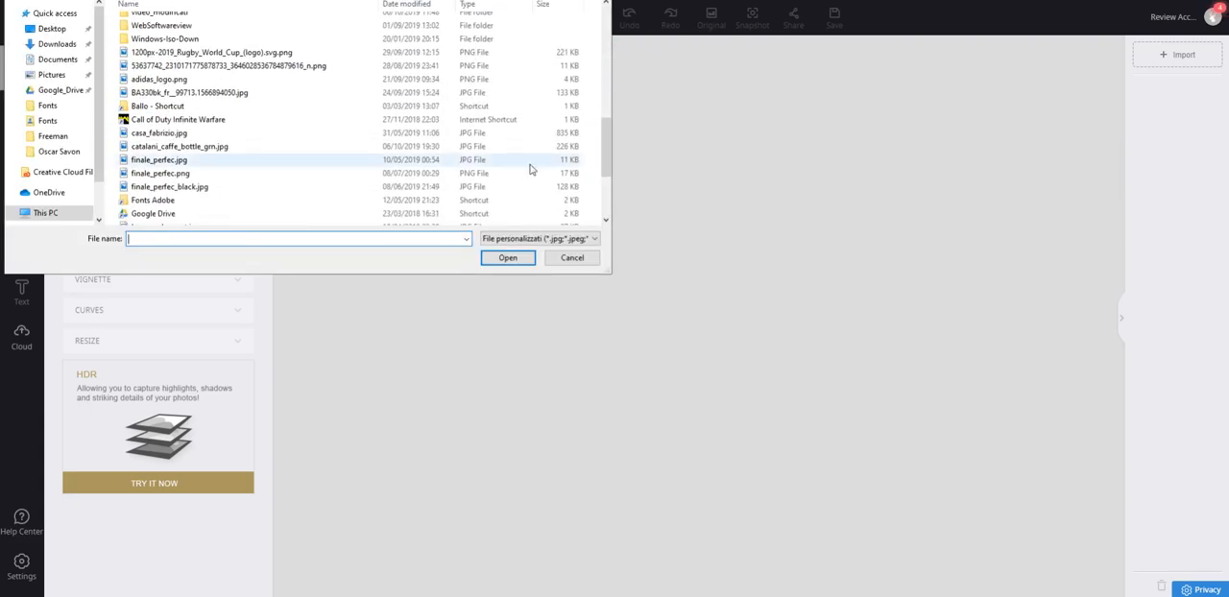
{"action": "left_click", "coordinate": [248, 67]}
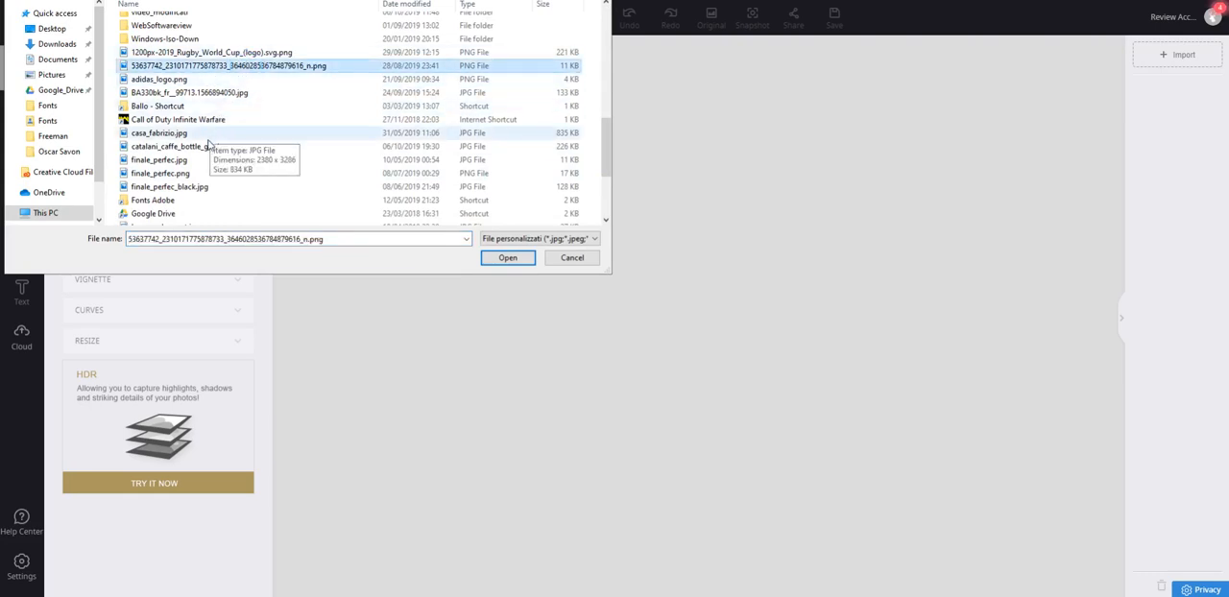
{"action": "scroll", "coordinate": [193, 171], "scroll_direction": "down", "scroll_amount": 3}
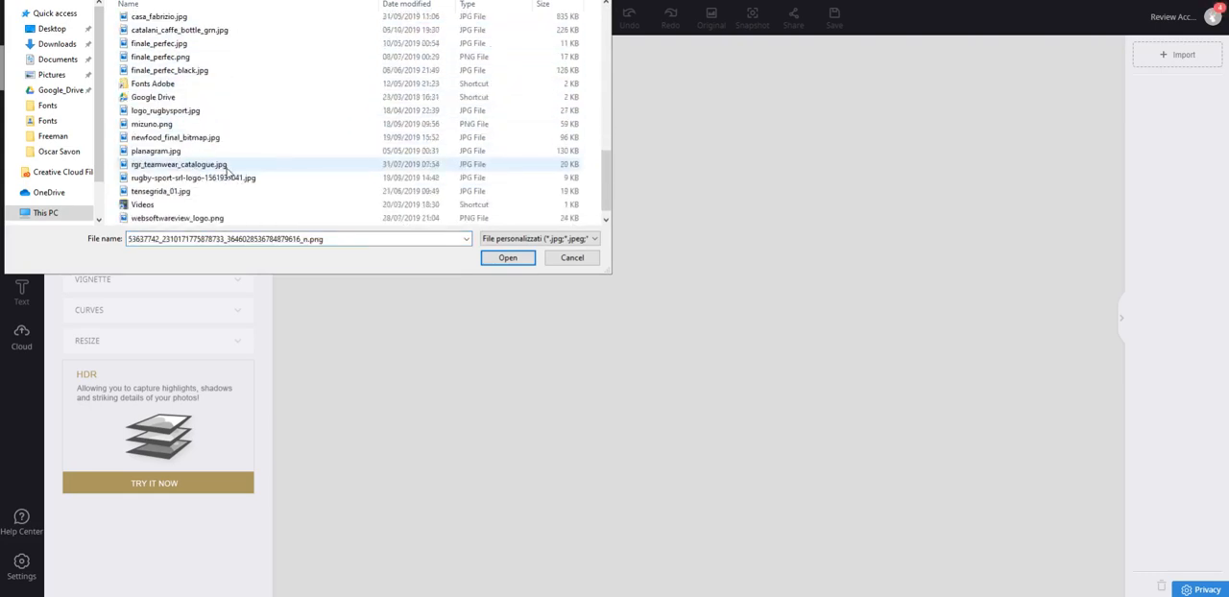
{"action": "scroll", "coordinate": [233, 182], "scroll_direction": "down", "scroll_amount": 1}
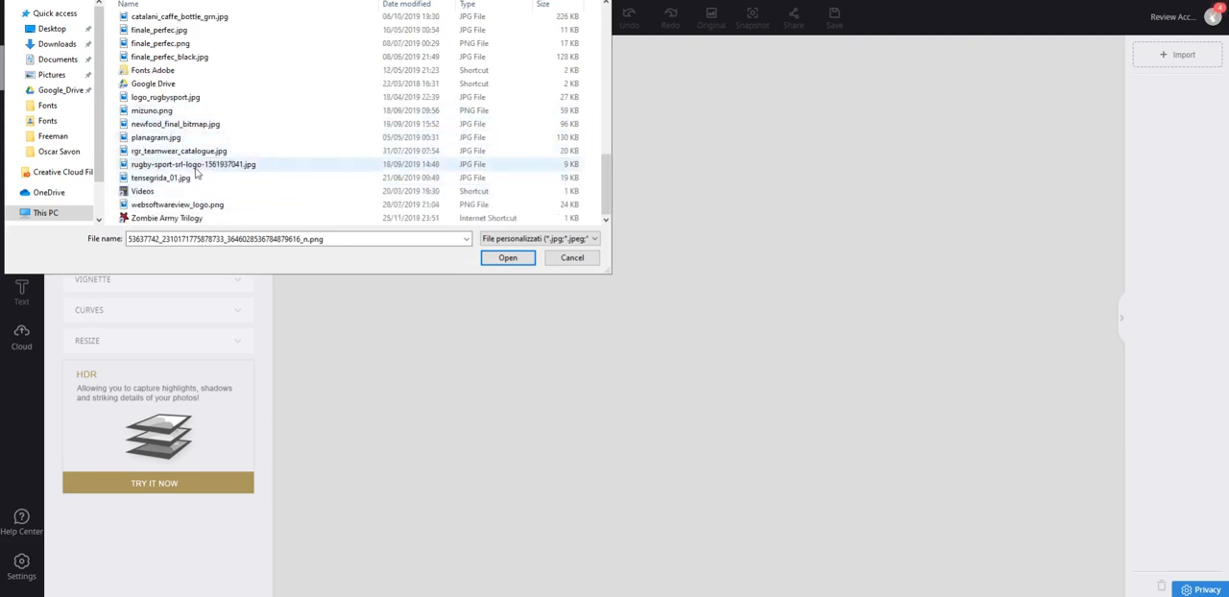
{"action": "scroll", "coordinate": [205, 112], "scroll_direction": "up", "scroll_amount": 1}
{"action": "scroll", "coordinate": [204, 112], "scroll_direction": "up", "scroll_amount": 1}
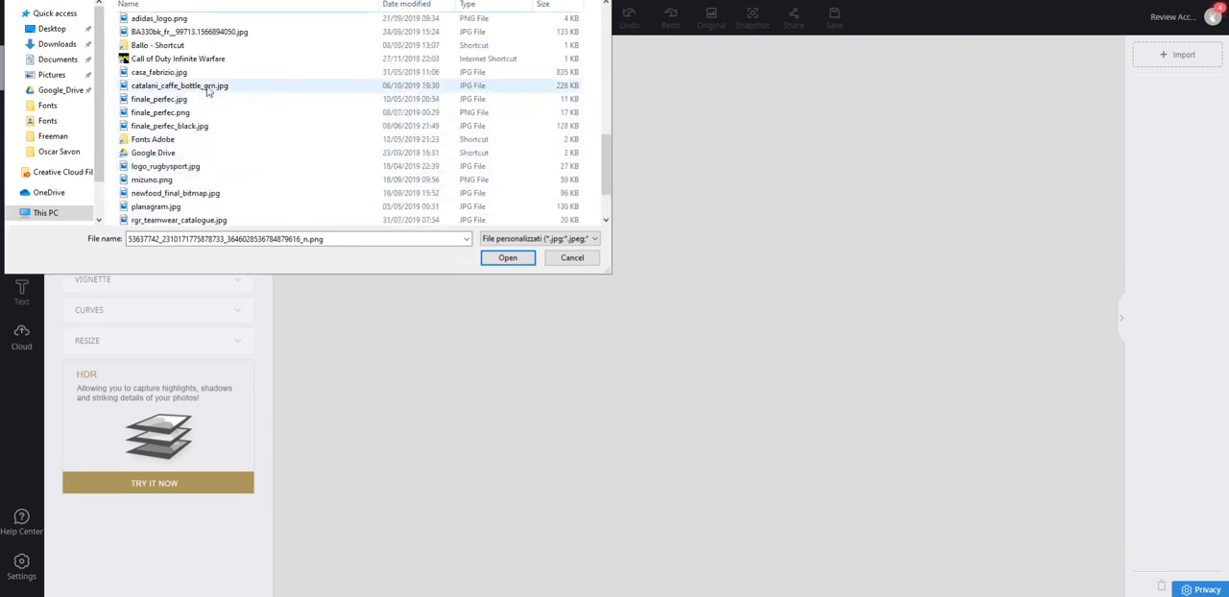
{"action": "scroll", "coordinate": [198, 72], "scroll_direction": "up", "scroll_amount": 1}
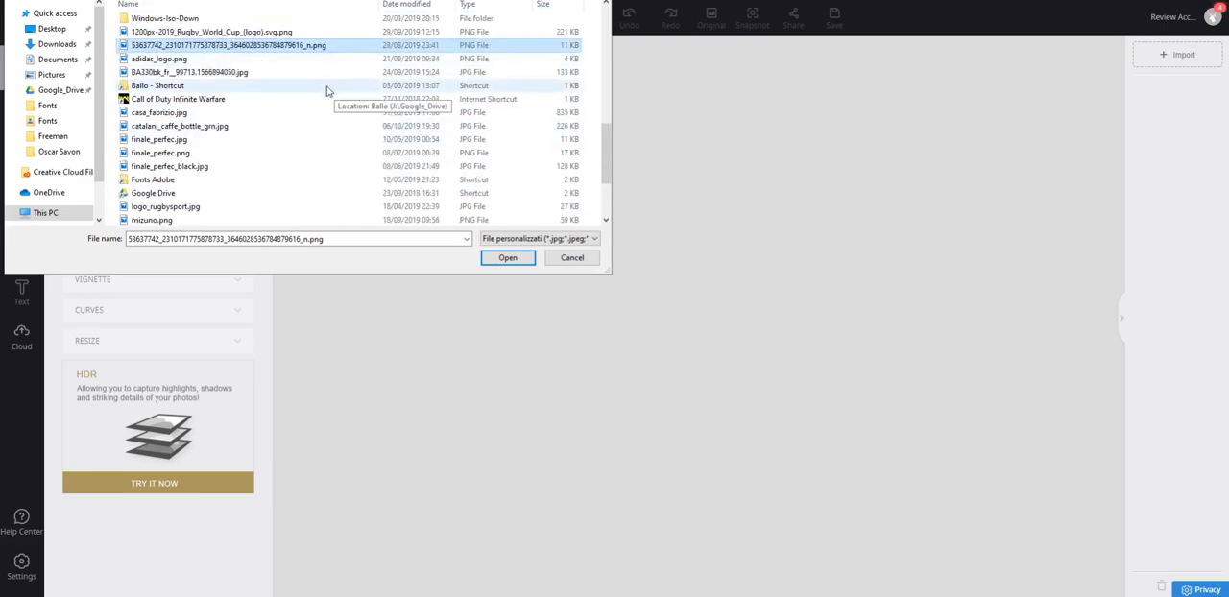
{"action": "left_click", "coordinate": [494, 257]}
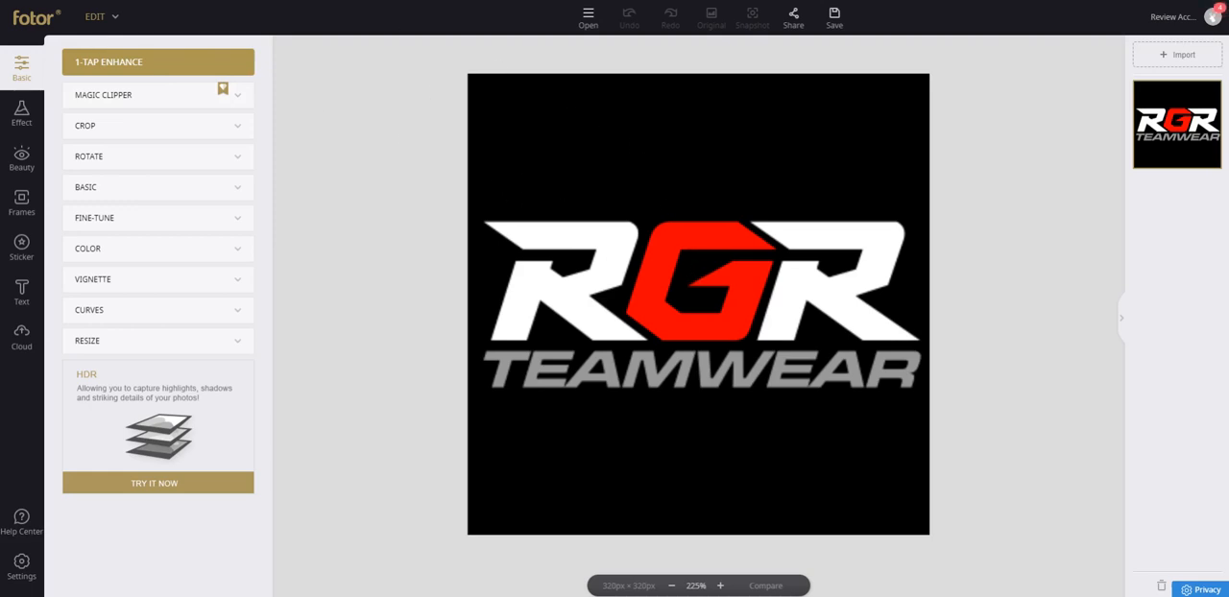
Search Google Images for "landscape image" in a new browser tab.
{"action": "key", "text": "ctrl+t"}
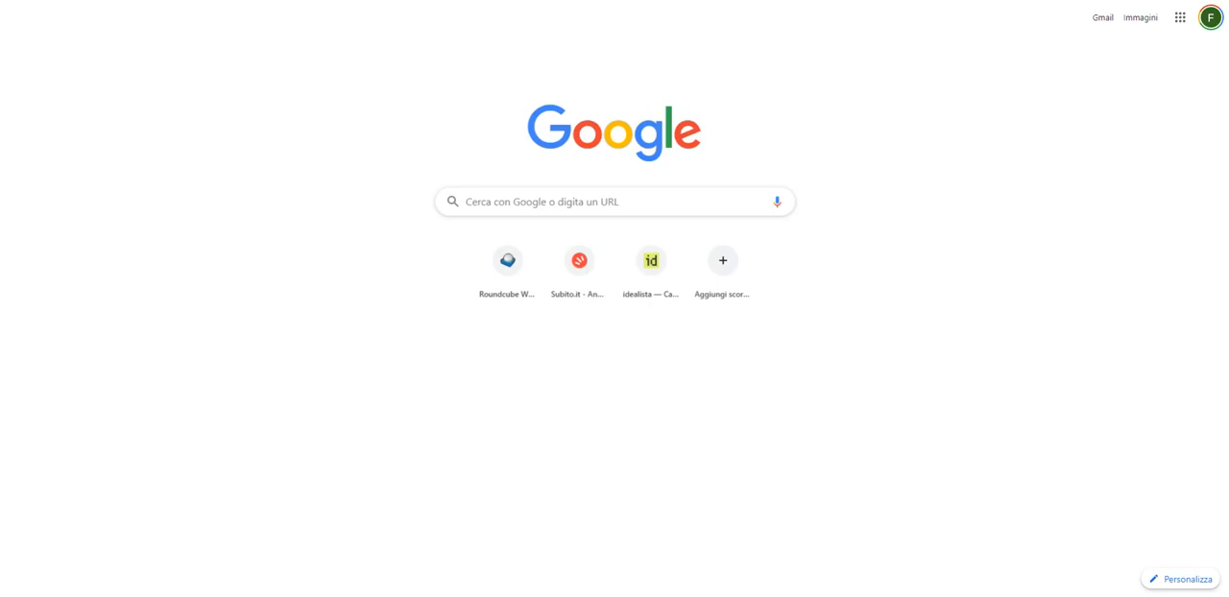
{"action": "left_click", "coordinate": [527, 209]}
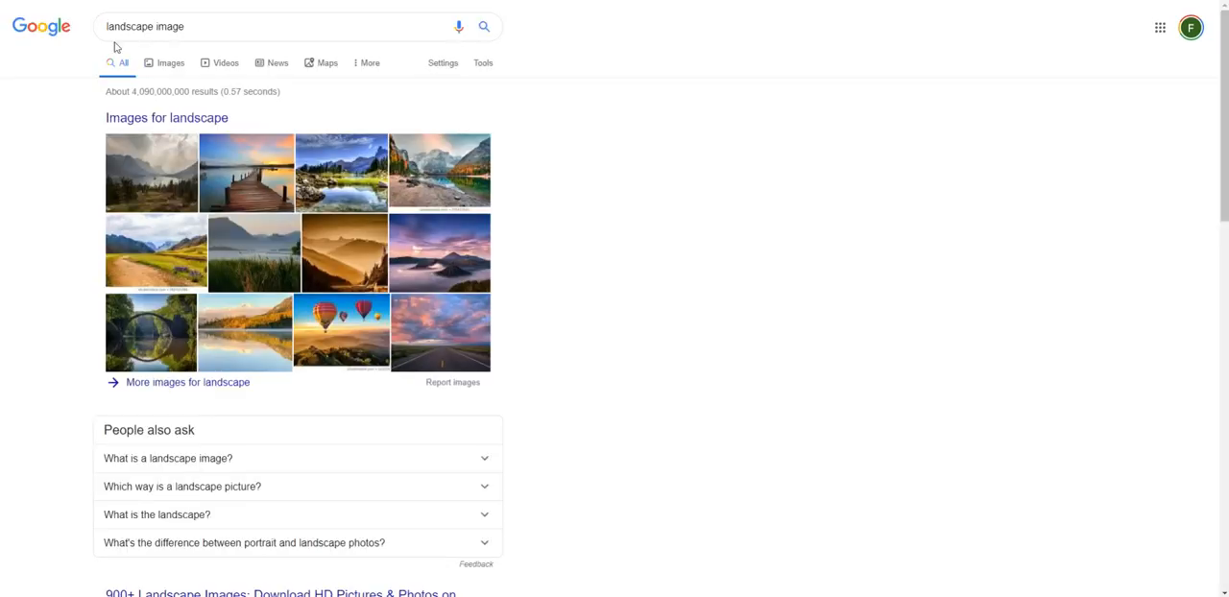
{"action": "left_click", "coordinate": [166, 66]}
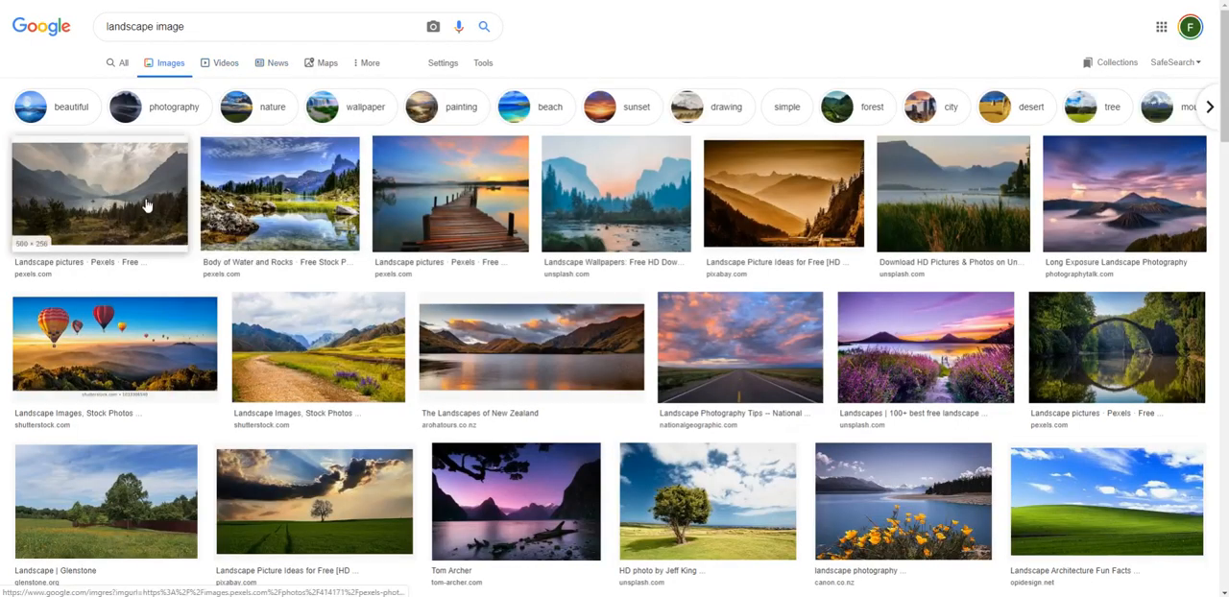
View the Pexels photo of the wooden pier at sunset in full size and return to the image results.
{"action": "left_click", "coordinate": [486, 218]}
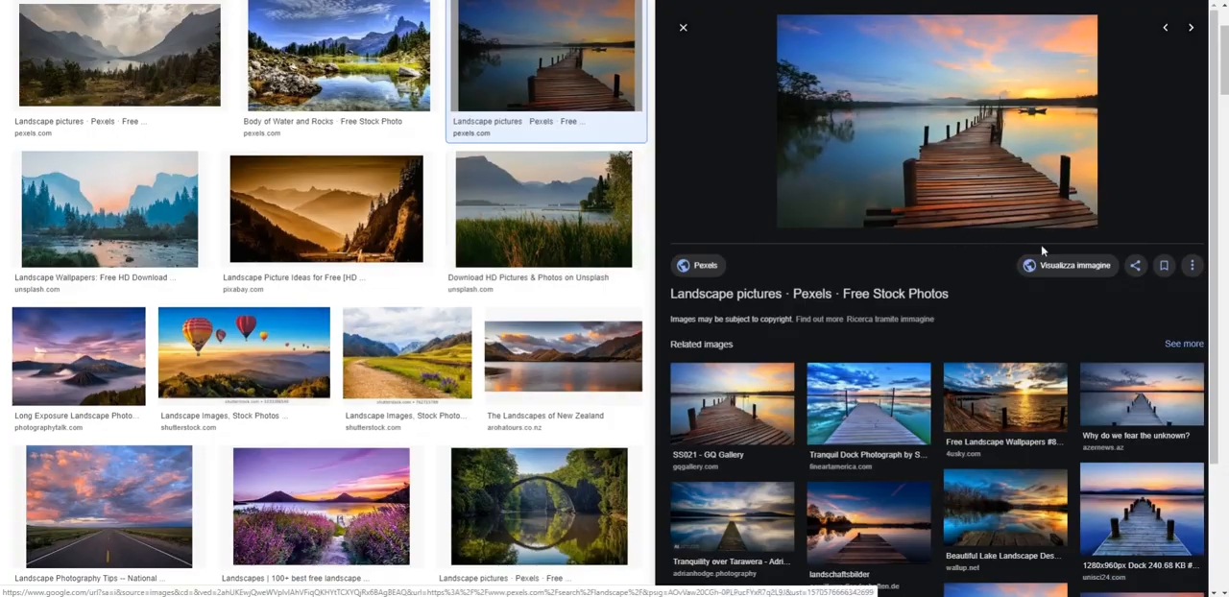
{"action": "left_click", "coordinate": [1076, 267]}
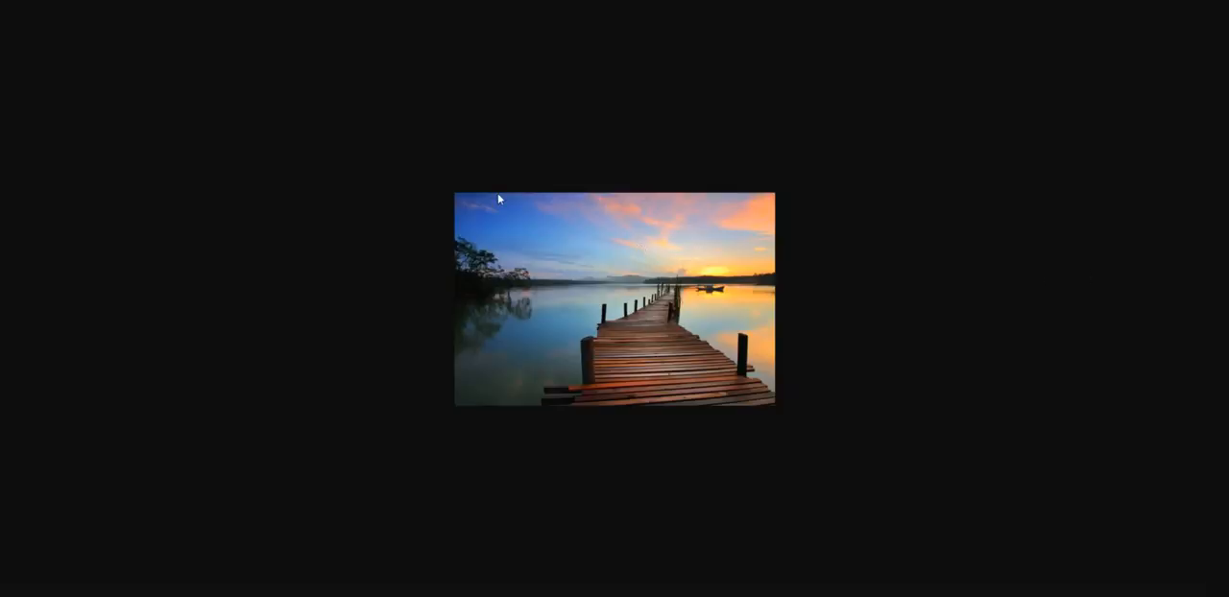
{"action": "key", "text": "ctrl+w"}
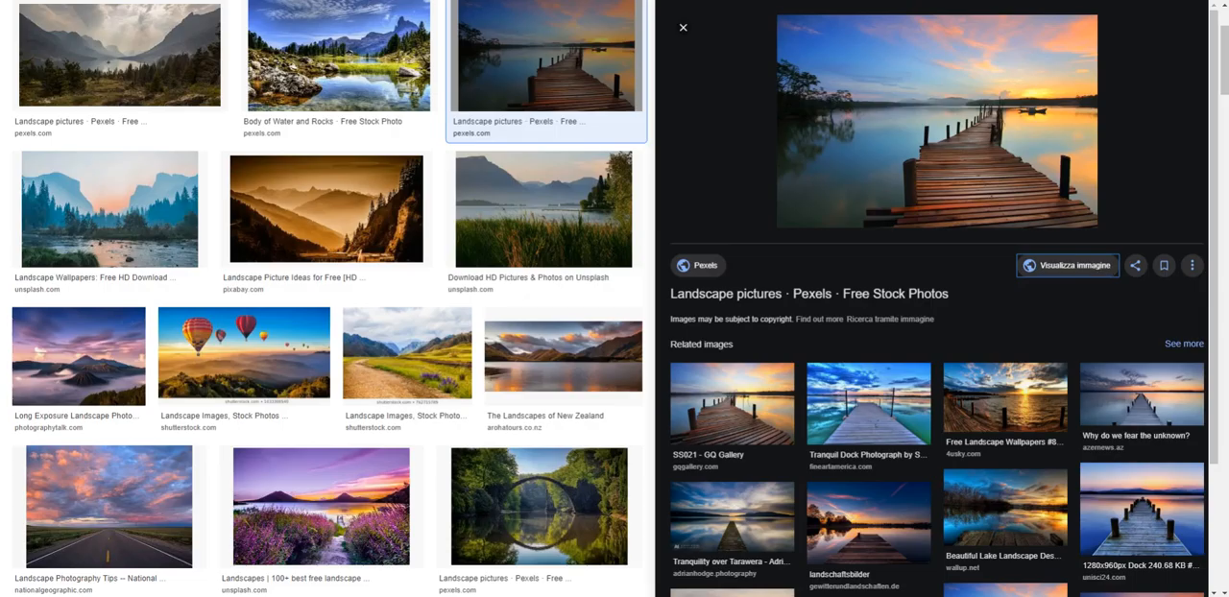
Open the related Tranquil Dock photograph from fineartamerica.com in full size and save it to the computer.
{"action": "left_click", "coordinate": [903, 401]}
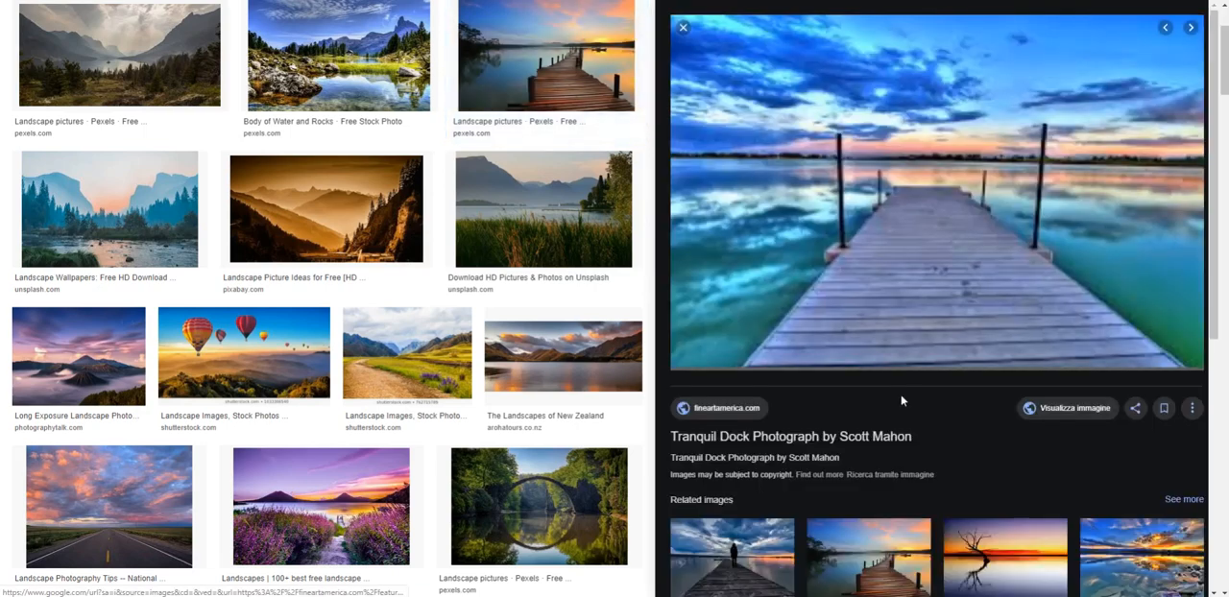
{"action": "left_click", "coordinate": [1066, 409]}
{"action": "right_click", "coordinate": [612, 236]}
{"action": "left_click", "coordinate": [665, 258]}
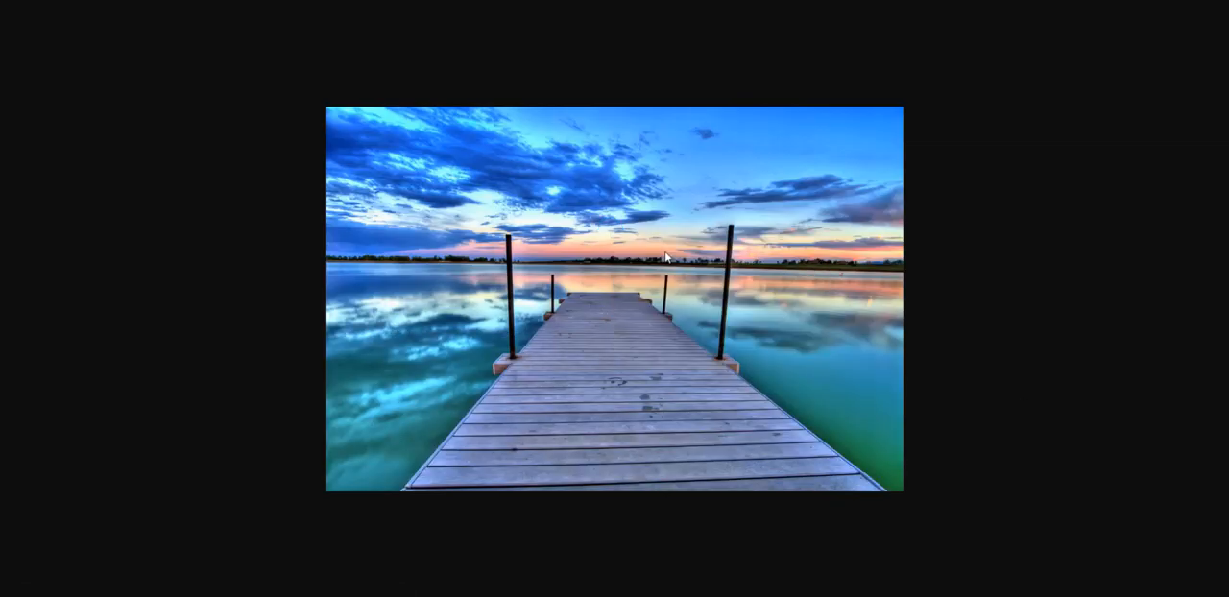
{"action": "left_click", "coordinate": [515, 257]}
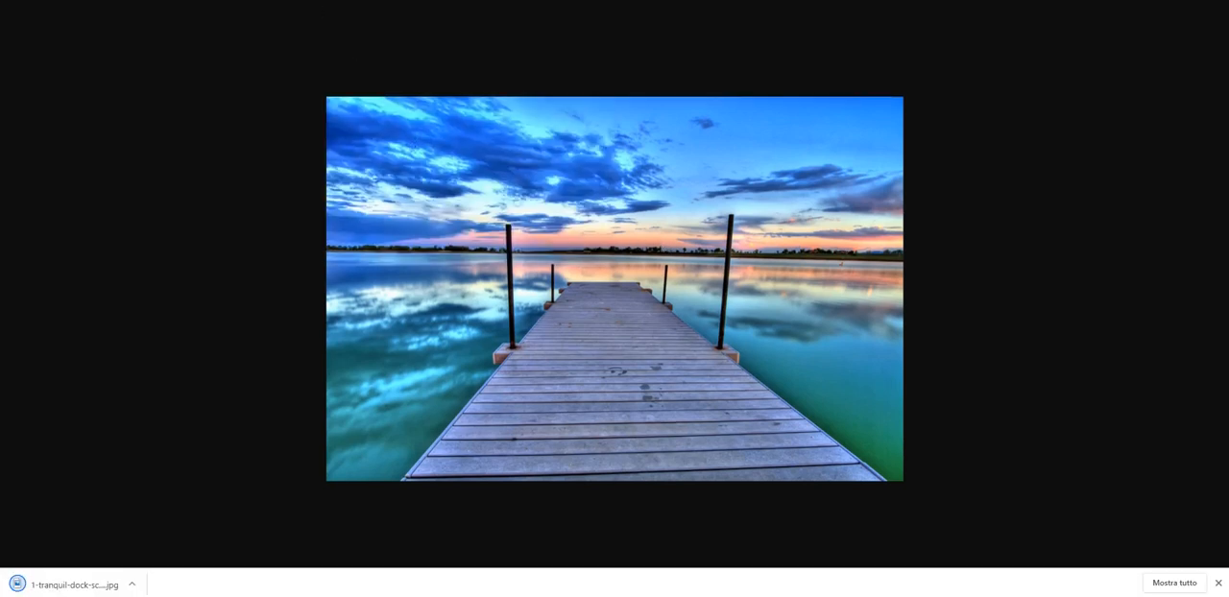
Switch back to Fotor, open the downloaded tranquil dock photo from the computer and remove the RGR Teamwear logo from the imported images.
{"action": "left_click", "coordinate": [595, 1]}
{"action": "left_click", "coordinate": [592, 23]}
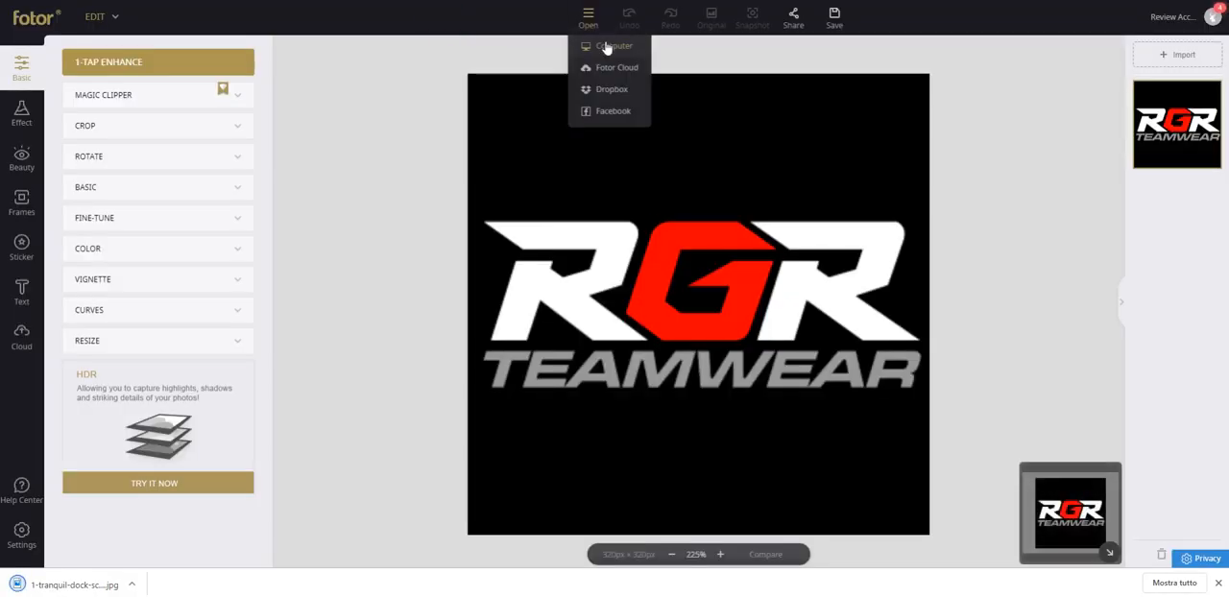
{"action": "left_click", "coordinate": [606, 47]}
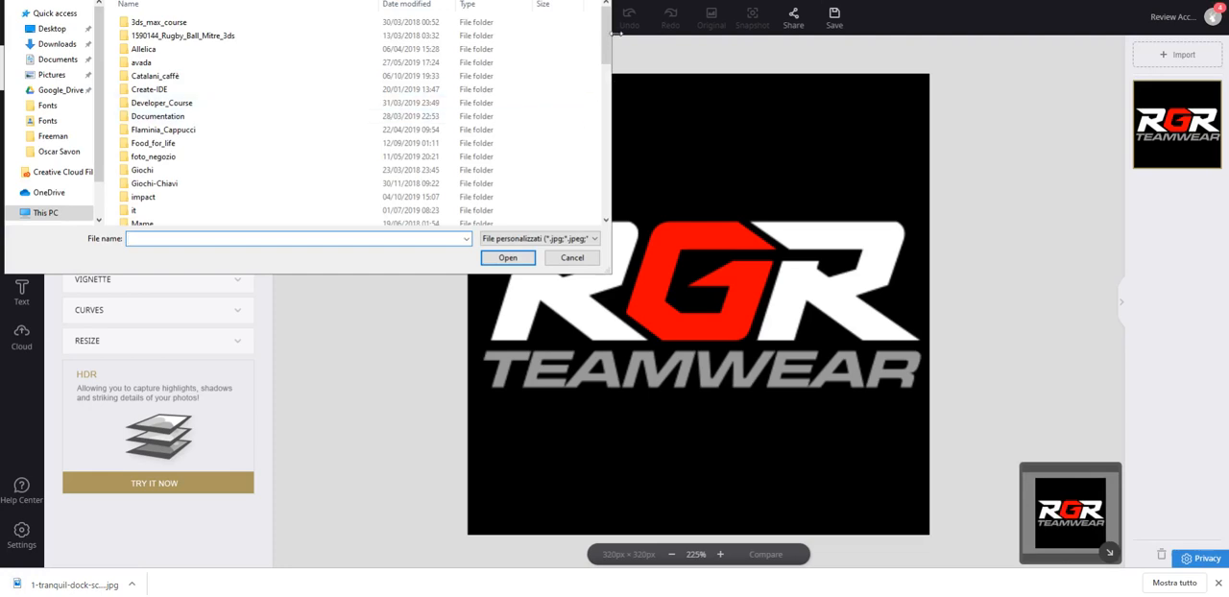
{"action": "left_click_drag", "start_coordinate": [606, 39], "coordinate": [607, 117]}
{"action": "left_click", "coordinate": [241, 143]}
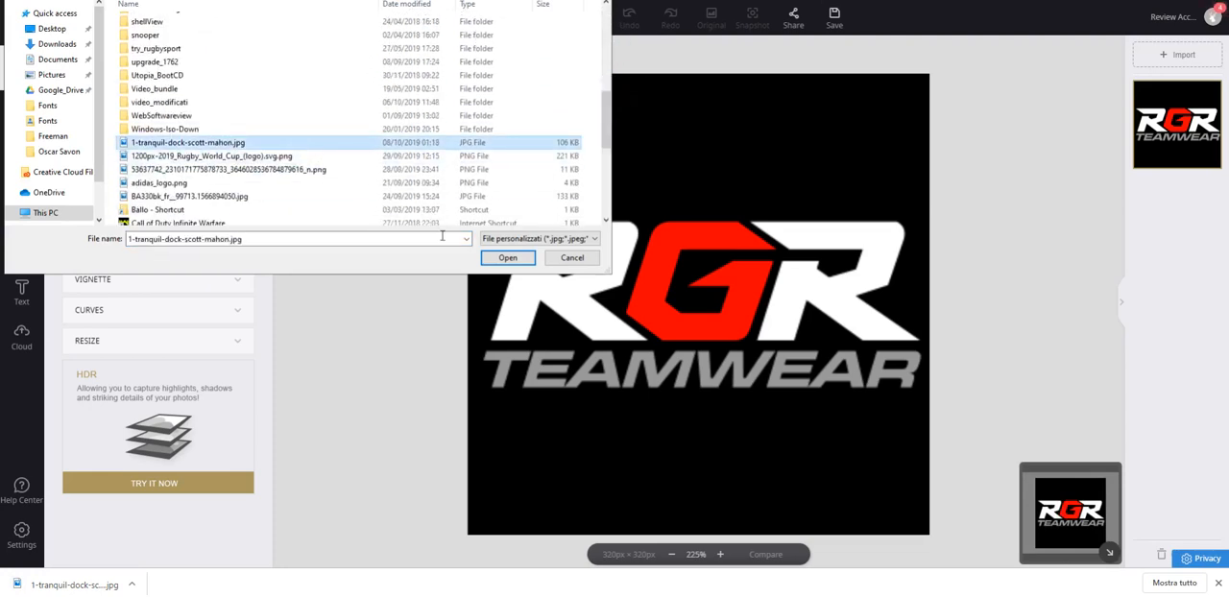
{"action": "left_click", "coordinate": [508, 258]}
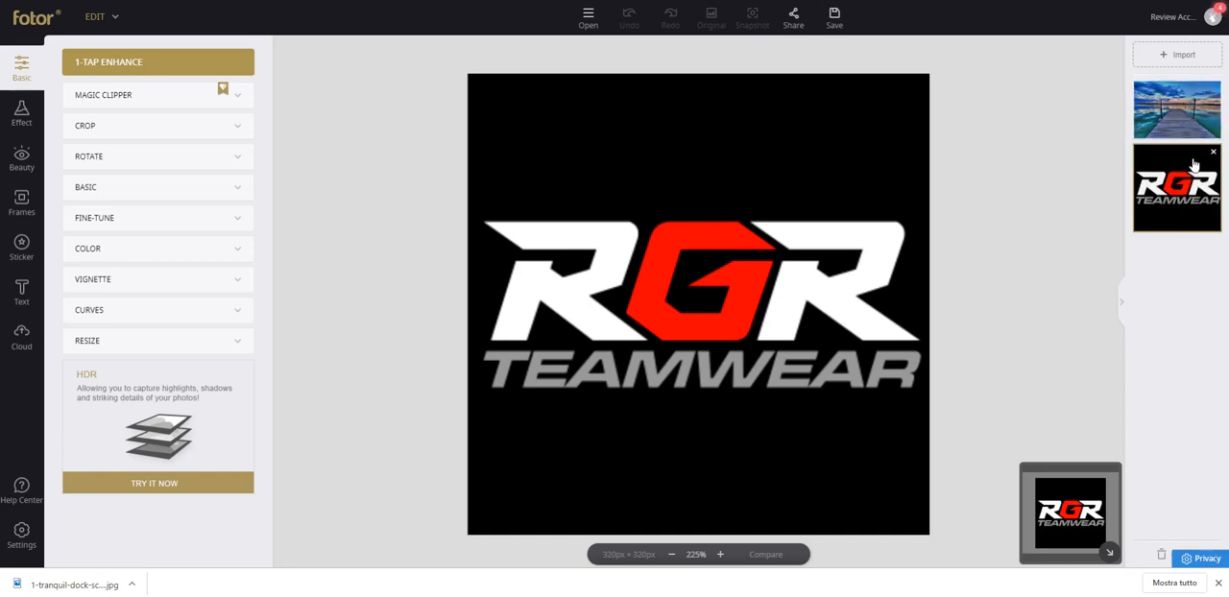
{"action": "left_click", "coordinate": [1214, 152]}
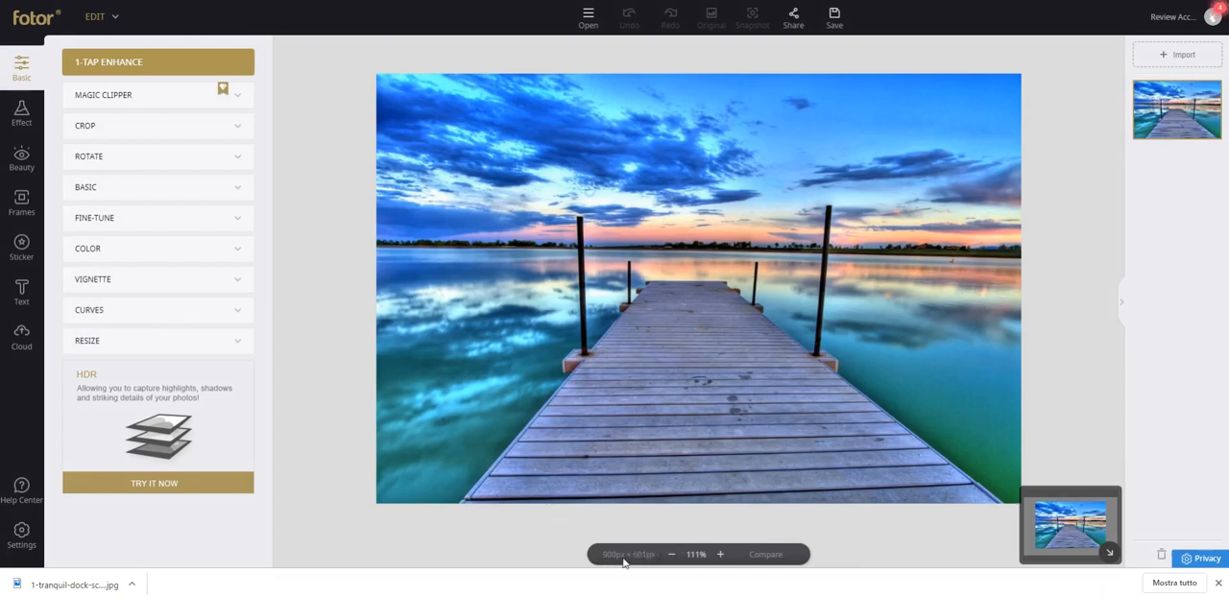
Apply 1-Tap Enhance to the dock photo.
{"action": "left_click", "coordinate": [672, 556]}
{"action": "left_click", "coordinate": [720, 556]}
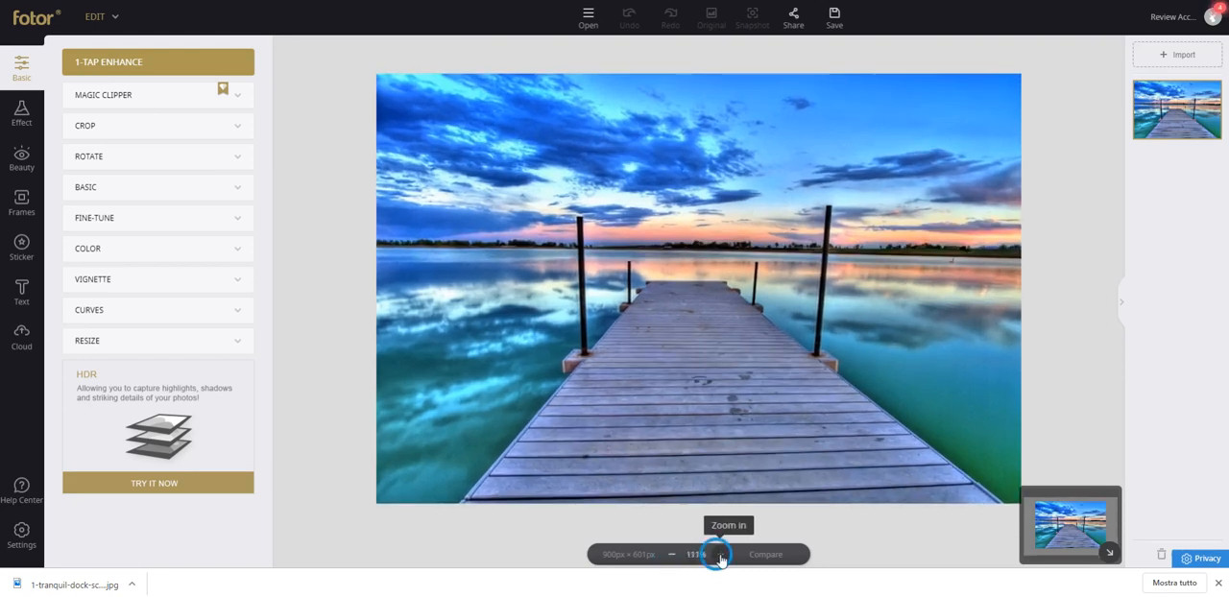
{"action": "left_click", "coordinate": [720, 556]}
{"action": "left_click", "coordinate": [721, 556]}
{"action": "left_click", "coordinate": [720, 556]}
{"action": "left_click", "coordinate": [674, 557]}
{"action": "left_click", "coordinate": [673, 556]}
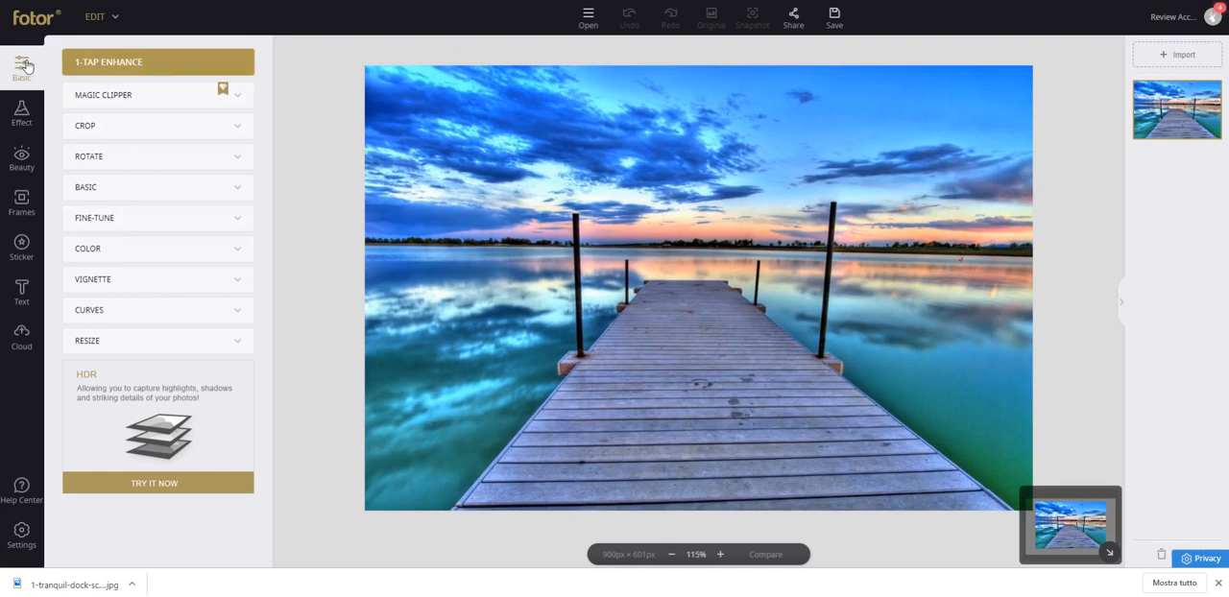
{"action": "left_click", "coordinate": [118, 71]}
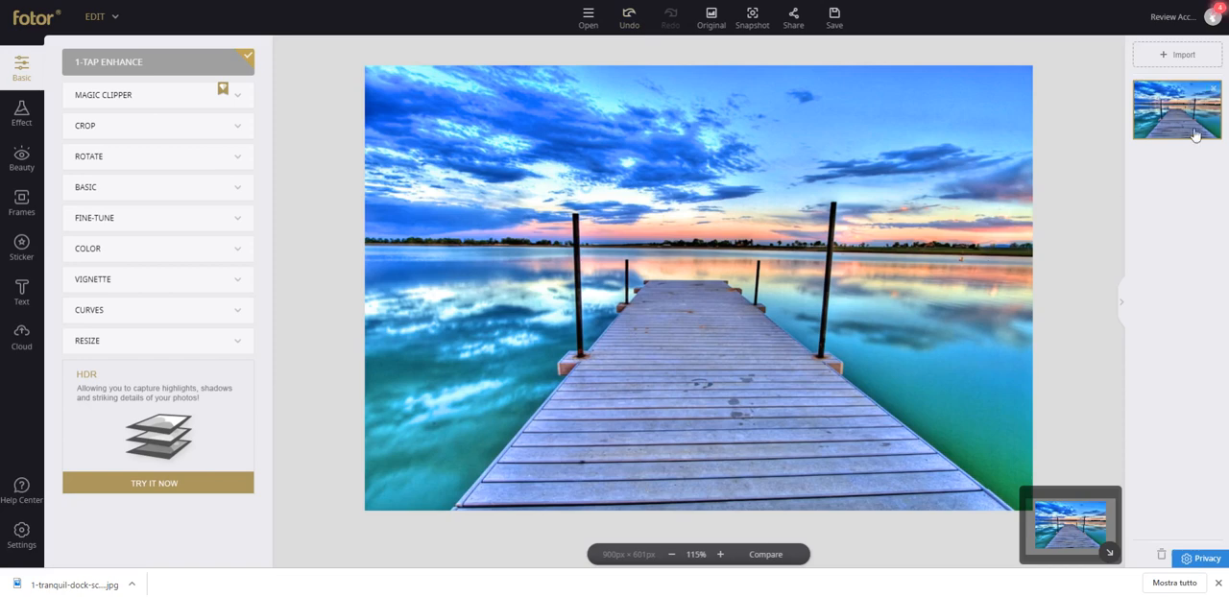
Compare the enhanced dock photo with its original several times and undo the enhancement.
{"action": "mouse_move", "coordinate": [1188, 130]}
{"action": "left_click", "coordinate": [766, 556]}
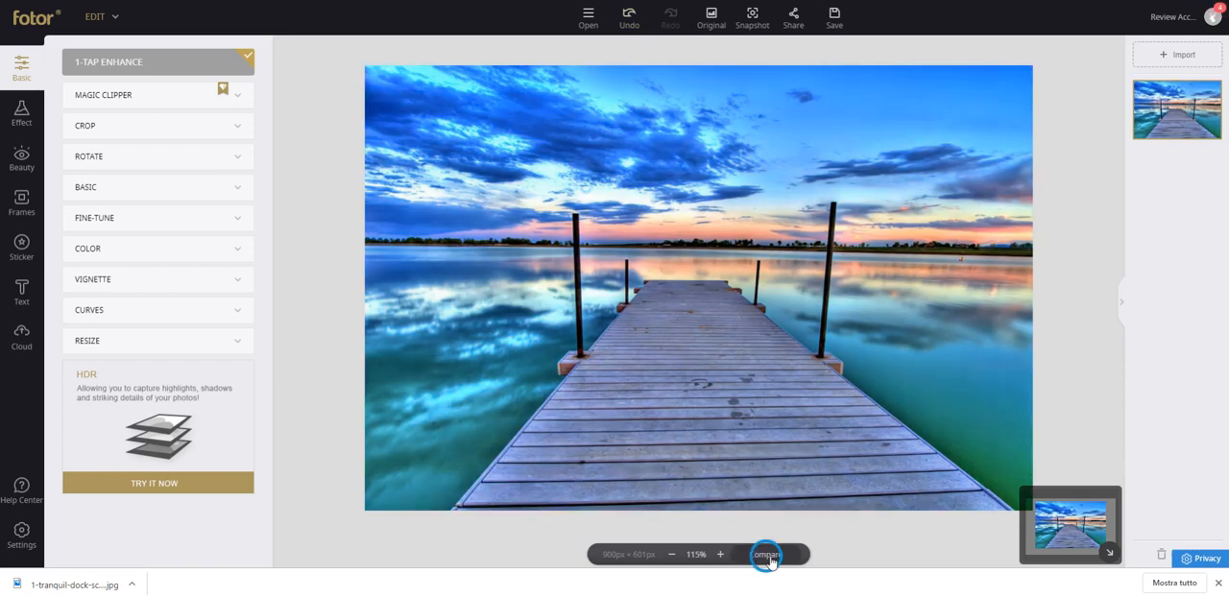
{"action": "left_click", "coordinate": [769, 557]}
{"action": "left_click", "coordinate": [769, 557]}
{"action": "left_click", "coordinate": [768, 557]}
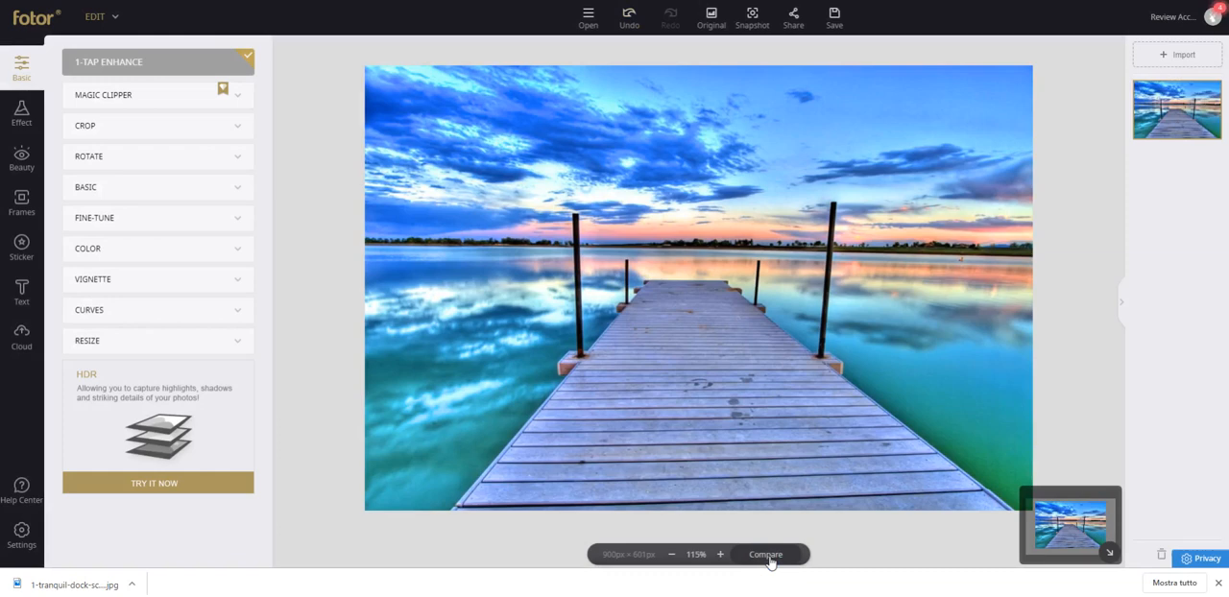
{"action": "left_click", "coordinate": [768, 557]}
{"action": "left_click", "coordinate": [769, 557]}
{"action": "left_click", "coordinate": [769, 557]}
{"action": "left_click", "coordinate": [630, 19]}
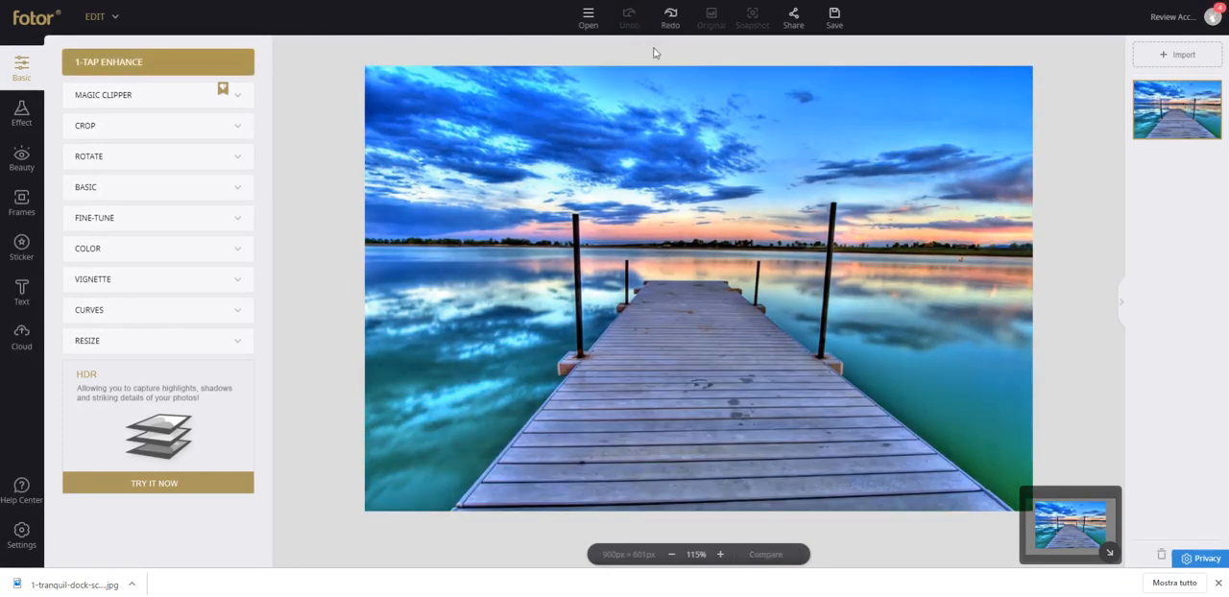
Crop the dock photo in freeform with proportions kept to 533 × 278 px, and revert the photo to its original.
{"action": "left_click", "coordinate": [120, 136]}
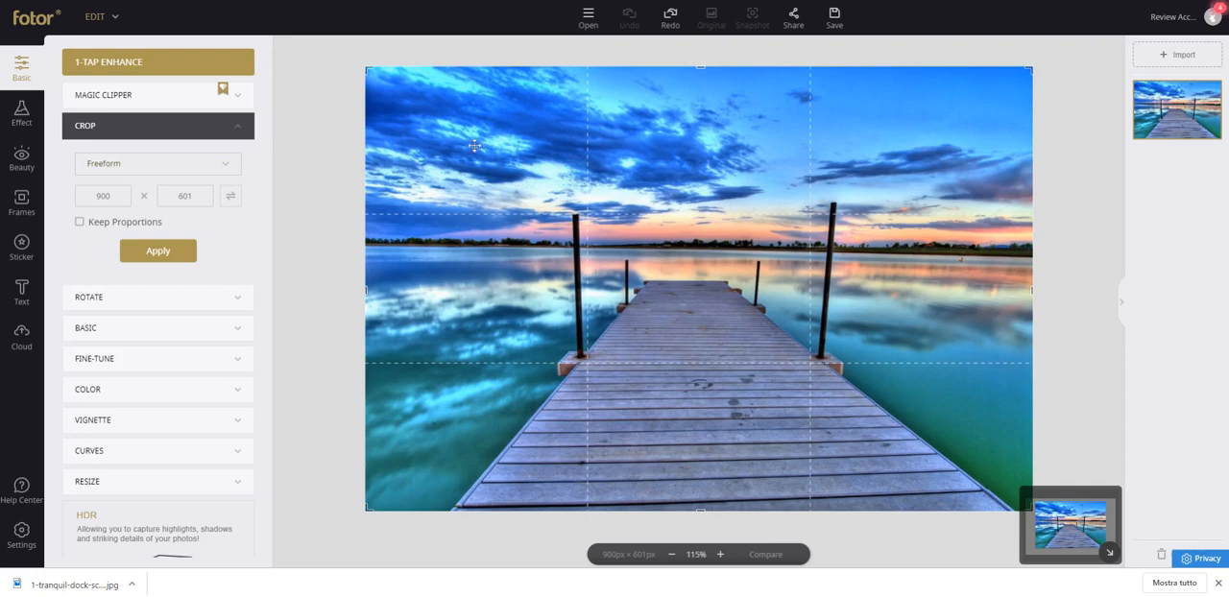
{"action": "left_click_drag", "start_coordinate": [363, 67], "coordinate": [624, 221]}
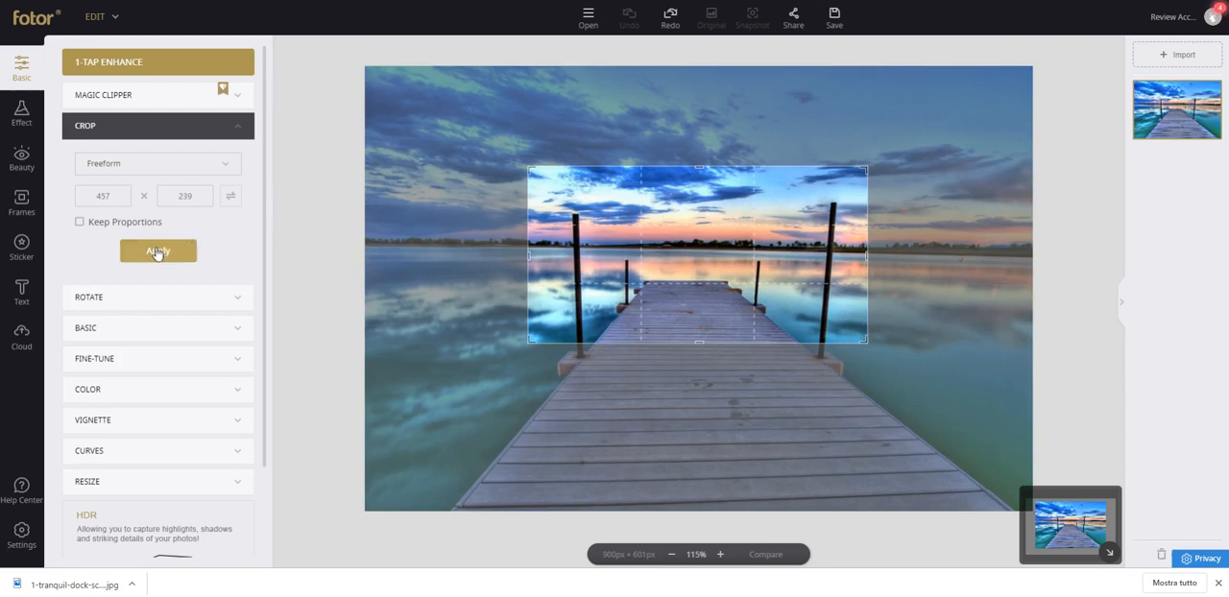
{"action": "left_click", "coordinate": [80, 222]}
{"action": "mouse_move", "coordinate": [633, 215]}
{"action": "left_mouse_down"}
{"action": "mouse_move", "coordinate": [678, 259]}
{"action": "mouse_move", "coordinate": [633, 230]}
{"action": "left_mouse_up"}
{"action": "left_click_drag", "start_coordinate": [527, 351], "coordinate": [470, 363]}
{"action": "left_click_drag", "start_coordinate": [704, 310], "coordinate": [728, 301]}
{"action": "left_click", "coordinate": [158, 251]}
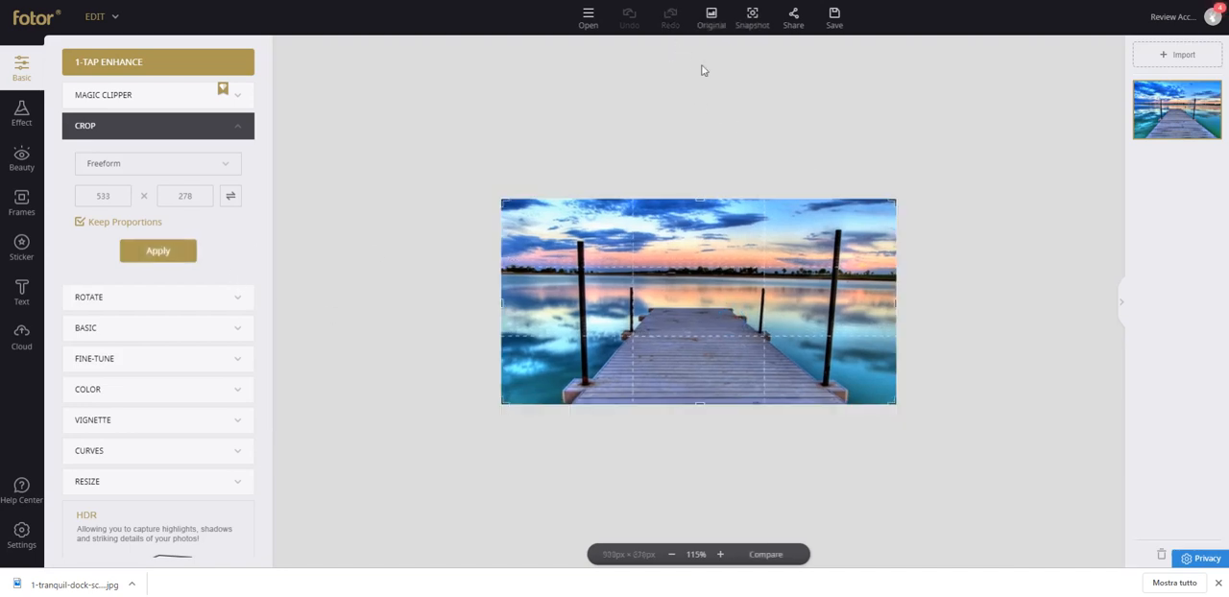
{"action": "left_click", "coordinate": [711, 18]}
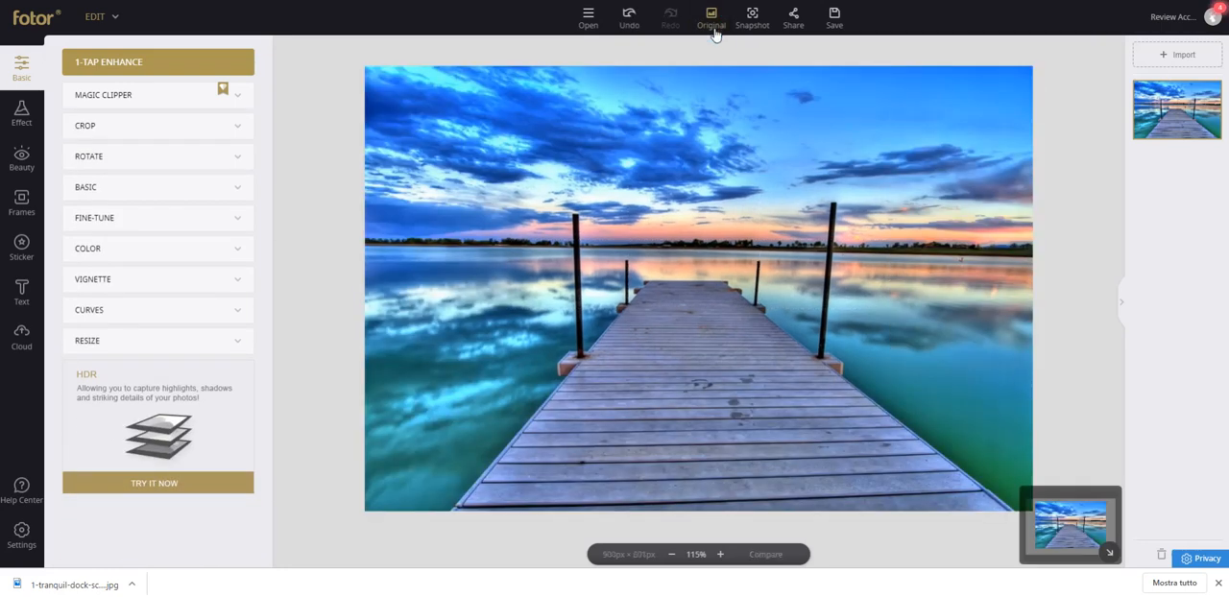
{"action": "left_click", "coordinate": [172, 165]}
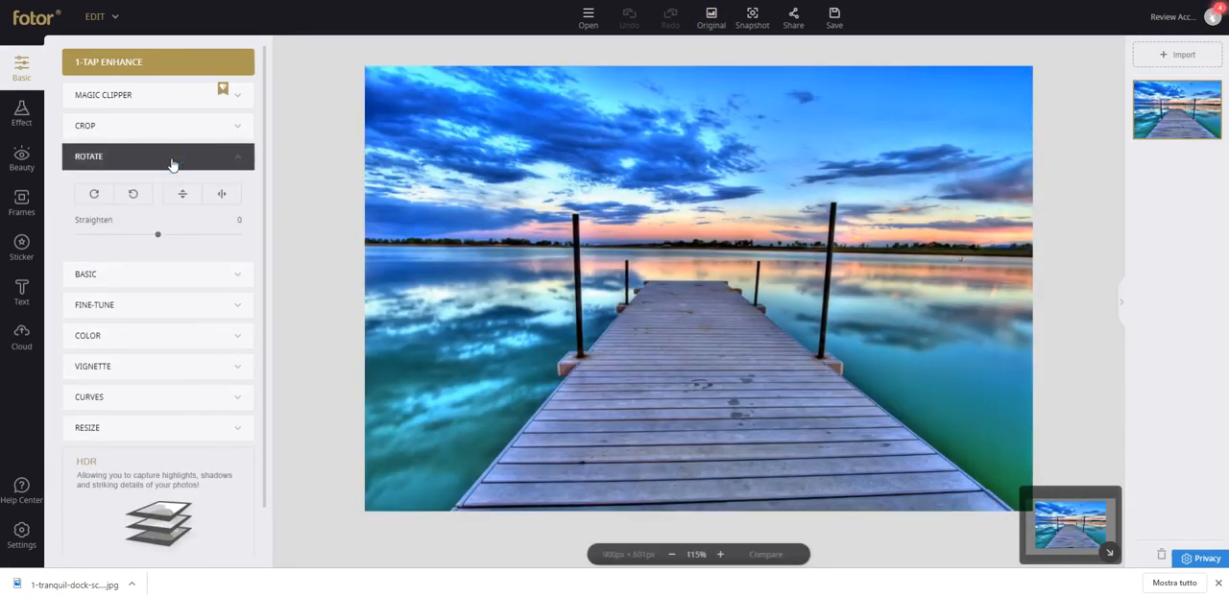
{"action": "left_click", "coordinate": [172, 166]}
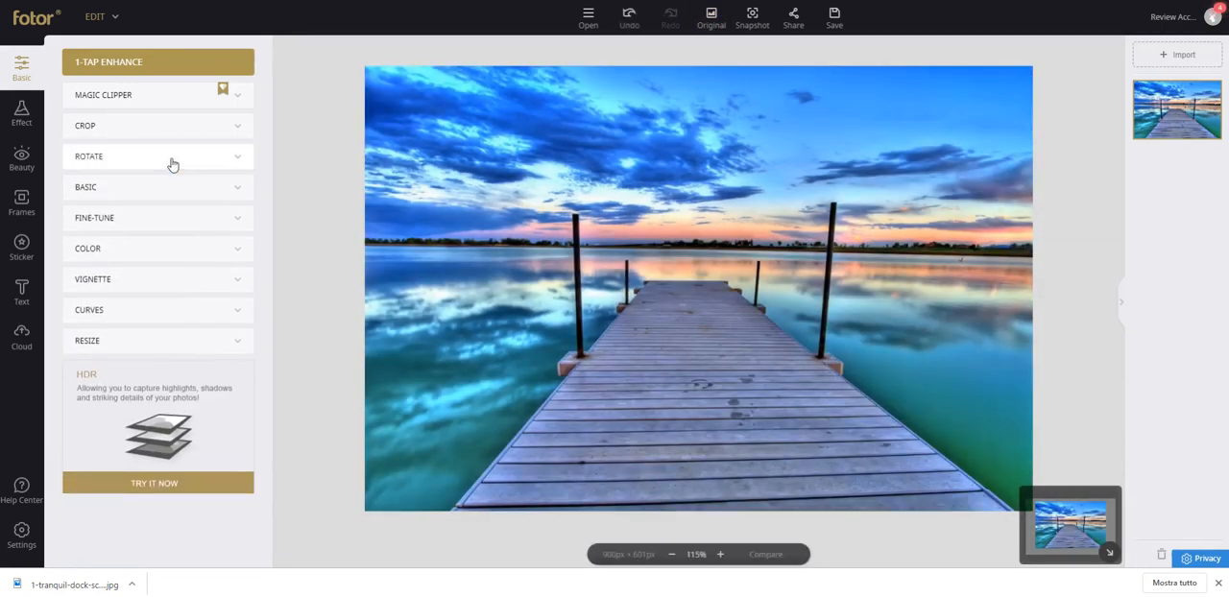
Adjust the dock photo's basic settings to brightness -59, contrast -15, saturation 48 and sharpness 150.
{"action": "left_click", "coordinate": [174, 186]}
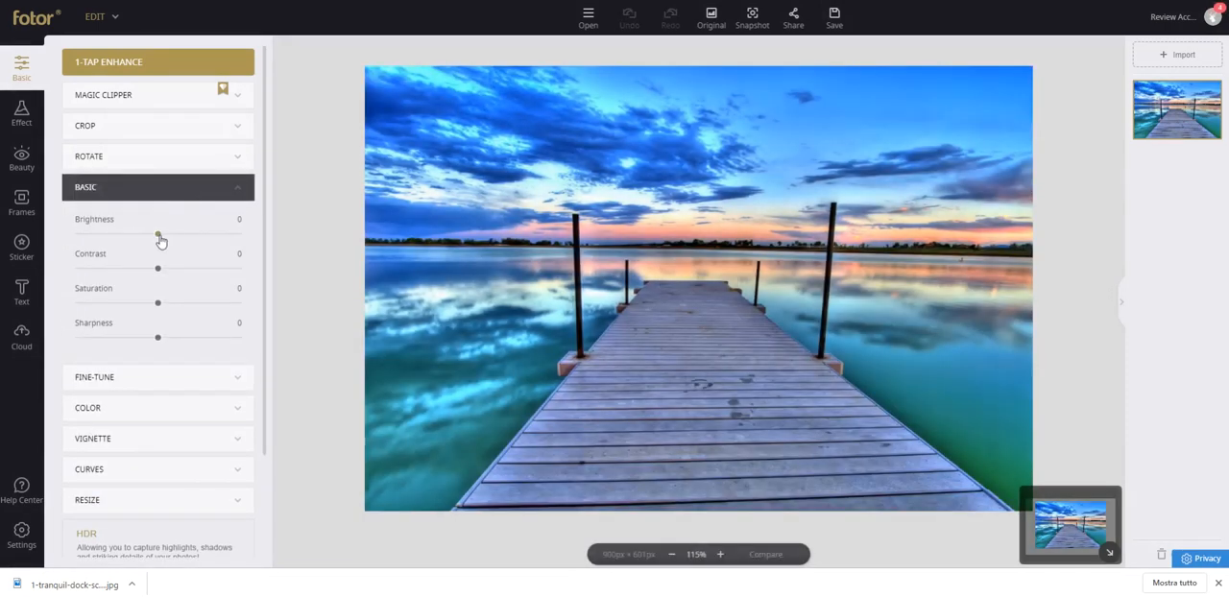
{"action": "left_click_drag", "start_coordinate": [159, 236], "coordinate": [110, 235]}
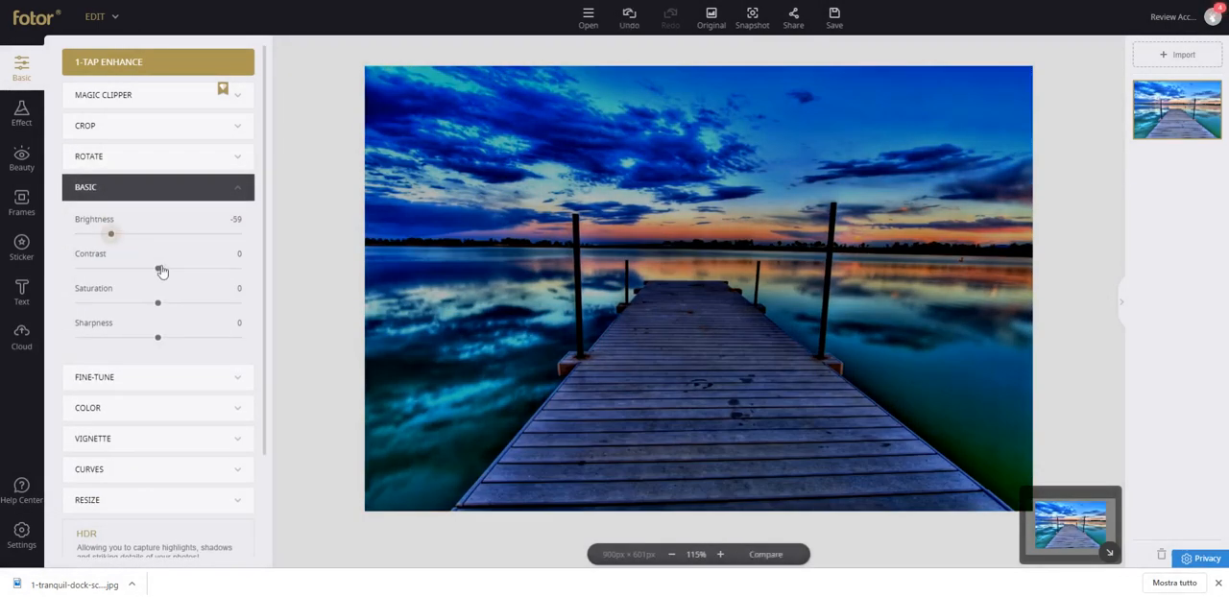
{"action": "left_click_drag", "start_coordinate": [161, 272], "coordinate": [192, 272]}
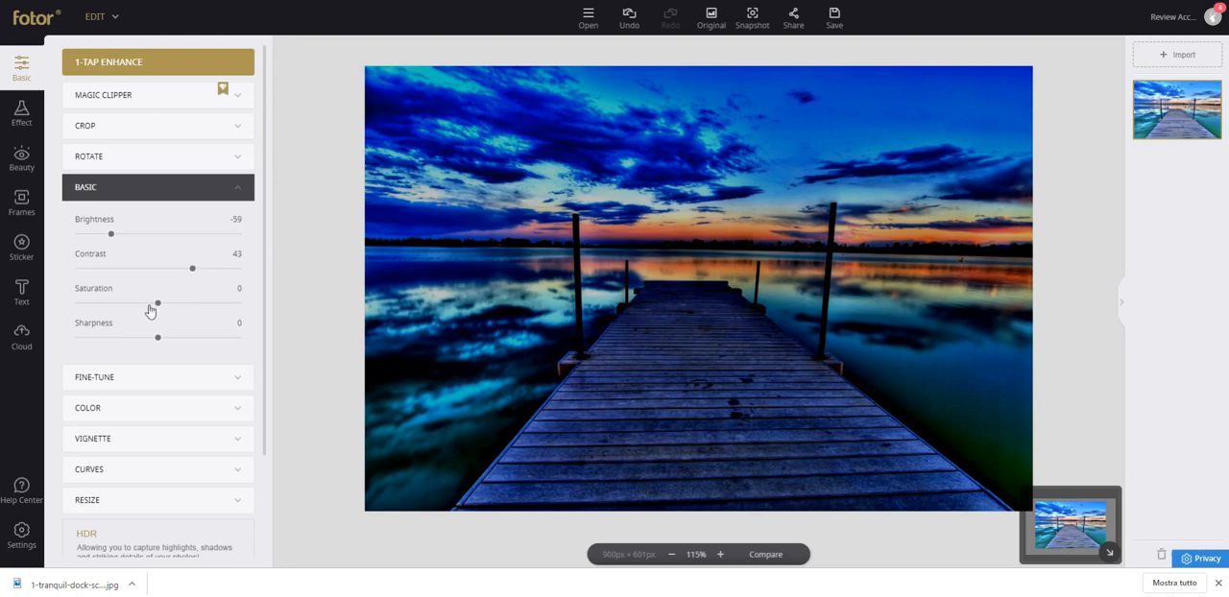
{"action": "left_click_drag", "start_coordinate": [157, 303], "coordinate": [198, 309]}
{"action": "left_click_drag", "start_coordinate": [192, 270], "coordinate": [145, 273]}
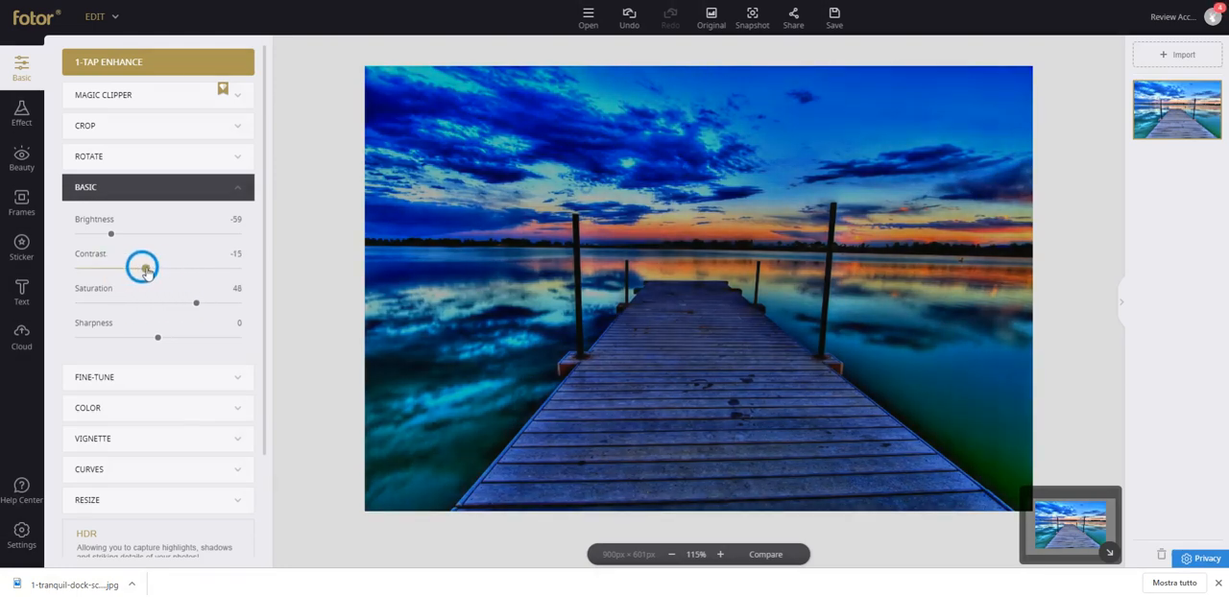
{"action": "left_click_drag", "start_coordinate": [160, 339], "coordinate": [270, 338]}
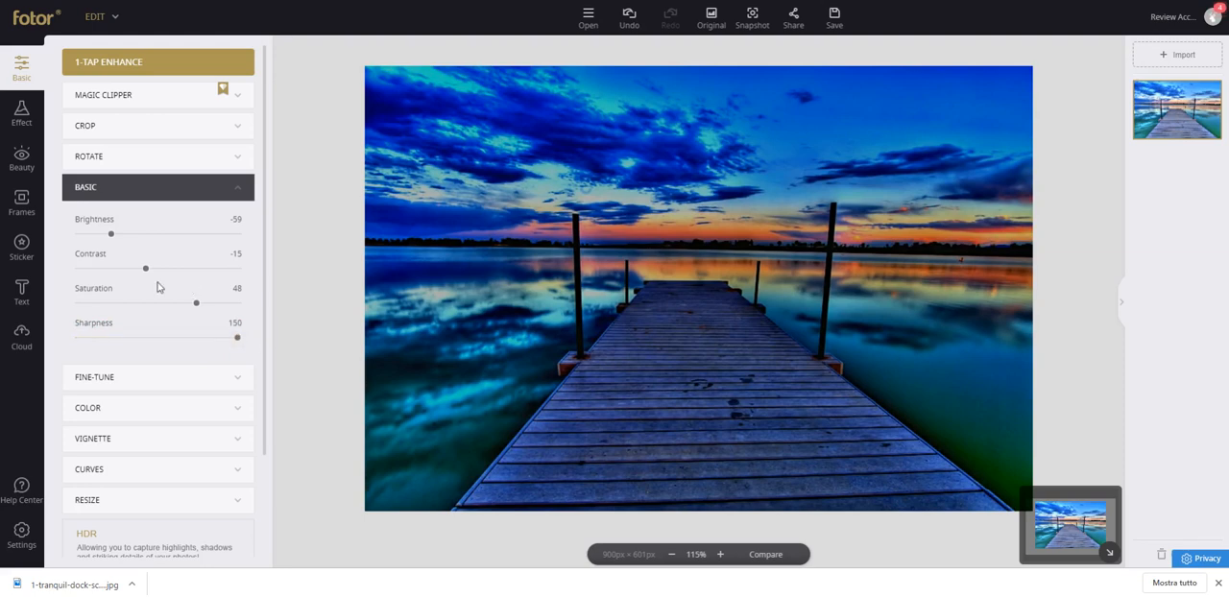
Set saturation to -55 and contrast to 53, raise the brightness, and revert the dock photo to its original.
{"action": "left_click_drag", "start_coordinate": [193, 309], "coordinate": [115, 310]}
{"action": "left_click_drag", "start_coordinate": [145, 268], "coordinate": [199, 270]}
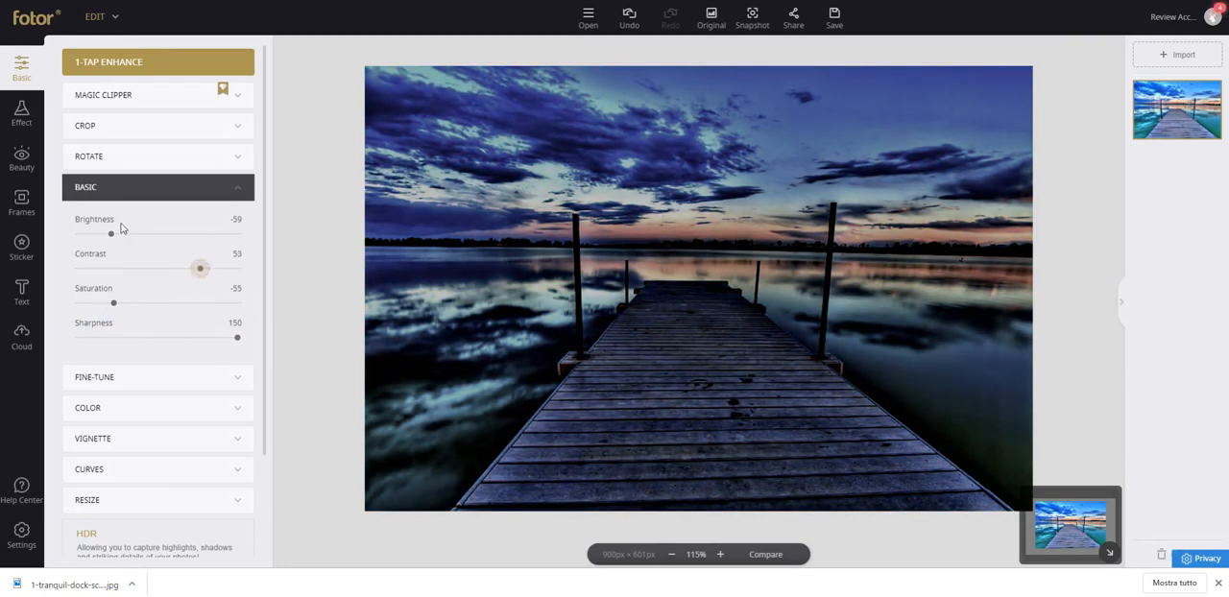
{"action": "left_click_drag", "start_coordinate": [111, 234], "coordinate": [219, 244]}
{"action": "left_click", "coordinate": [629, 19]}
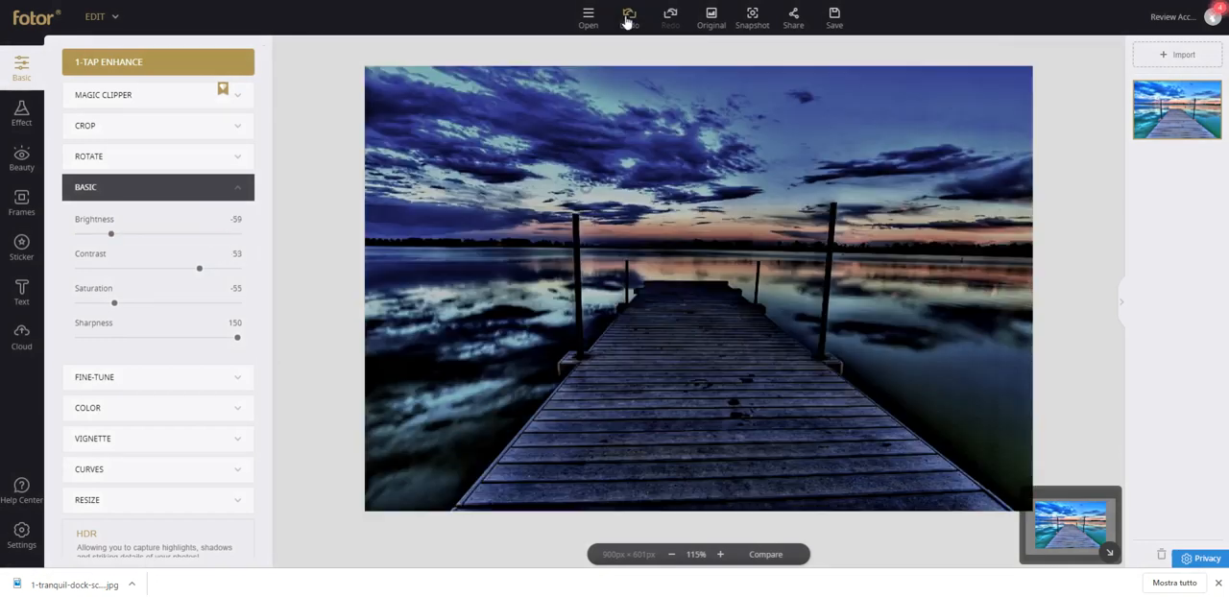
{"action": "left_click", "coordinate": [712, 17]}
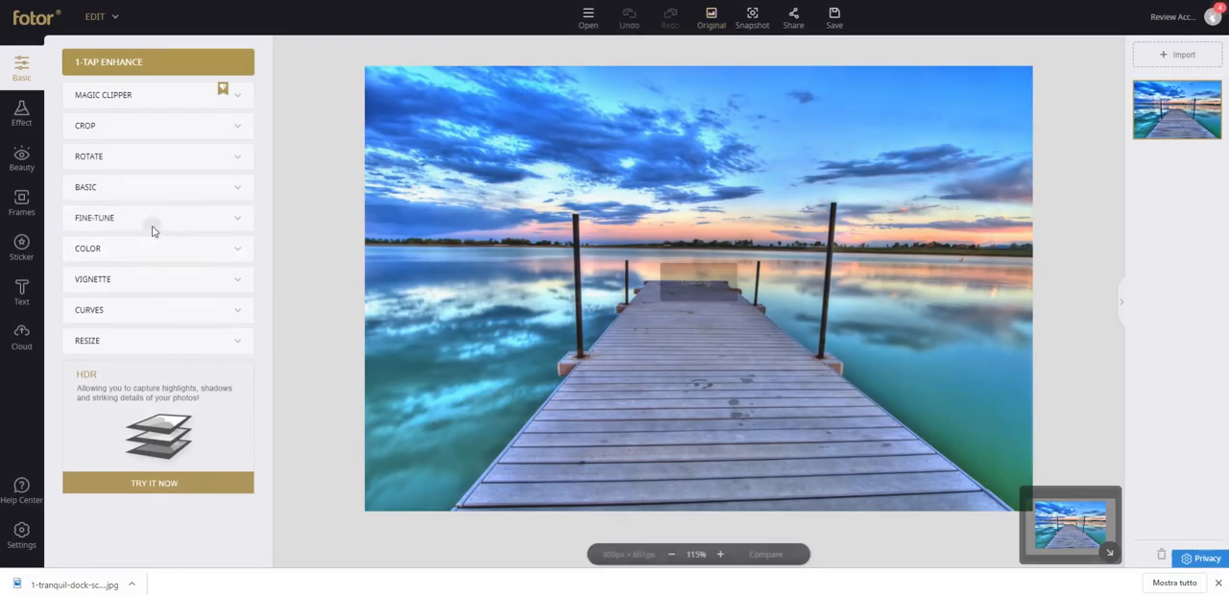
{"action": "left_click", "coordinate": [152, 229]}
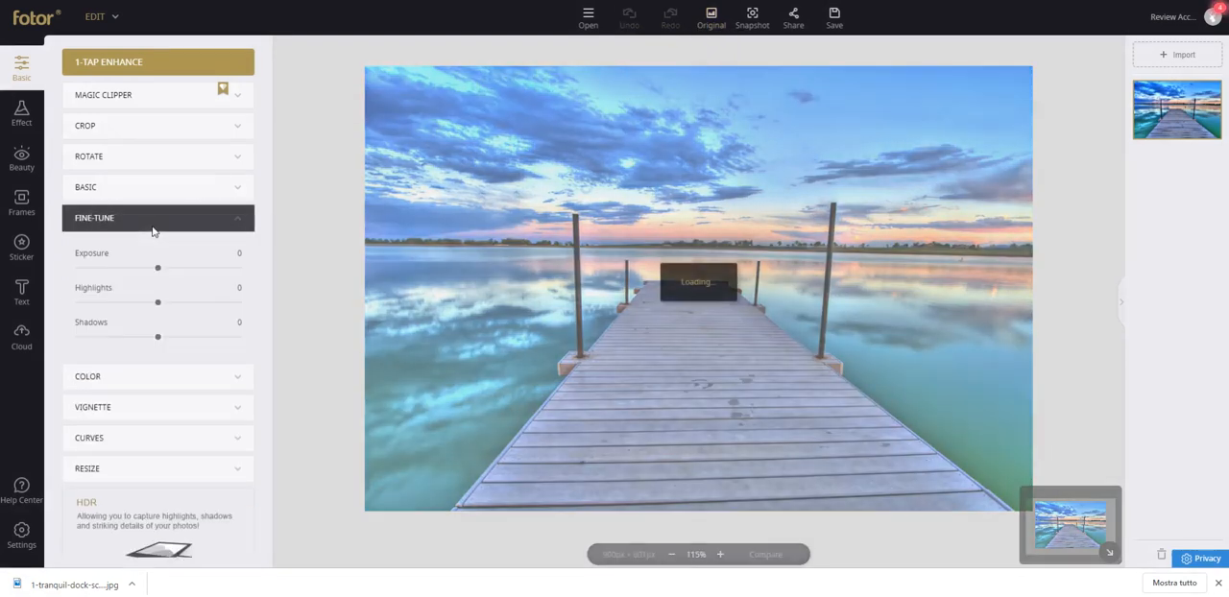
{"action": "left_click", "coordinate": [211, 218]}
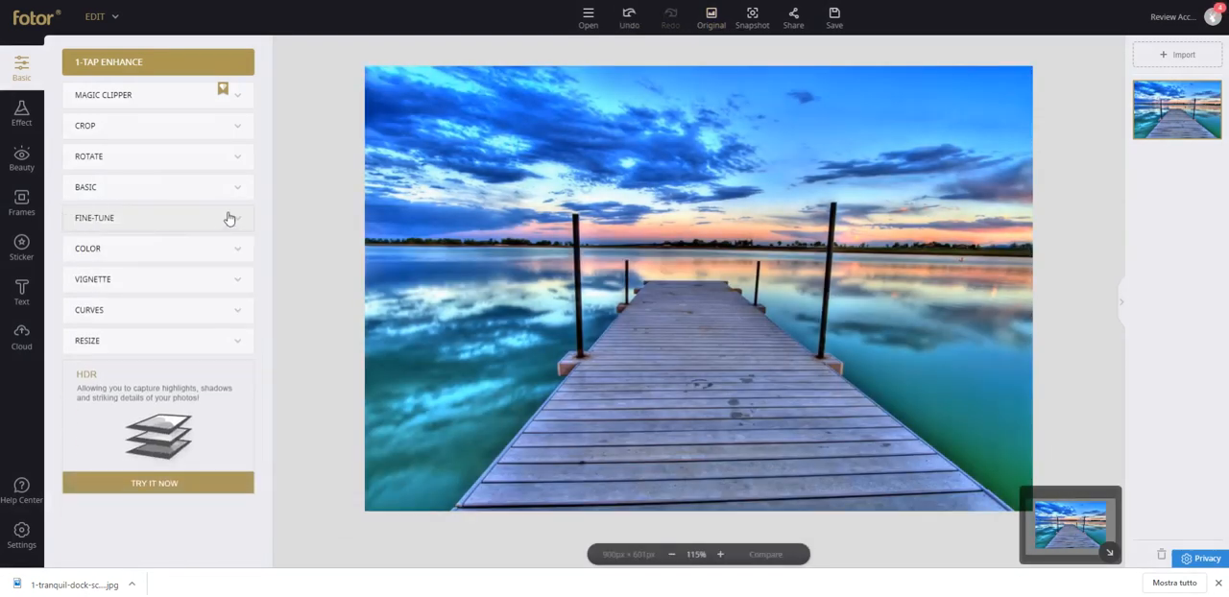
{"action": "left_click", "coordinate": [634, 17]}
{"action": "left_click", "coordinate": [633, 13]}
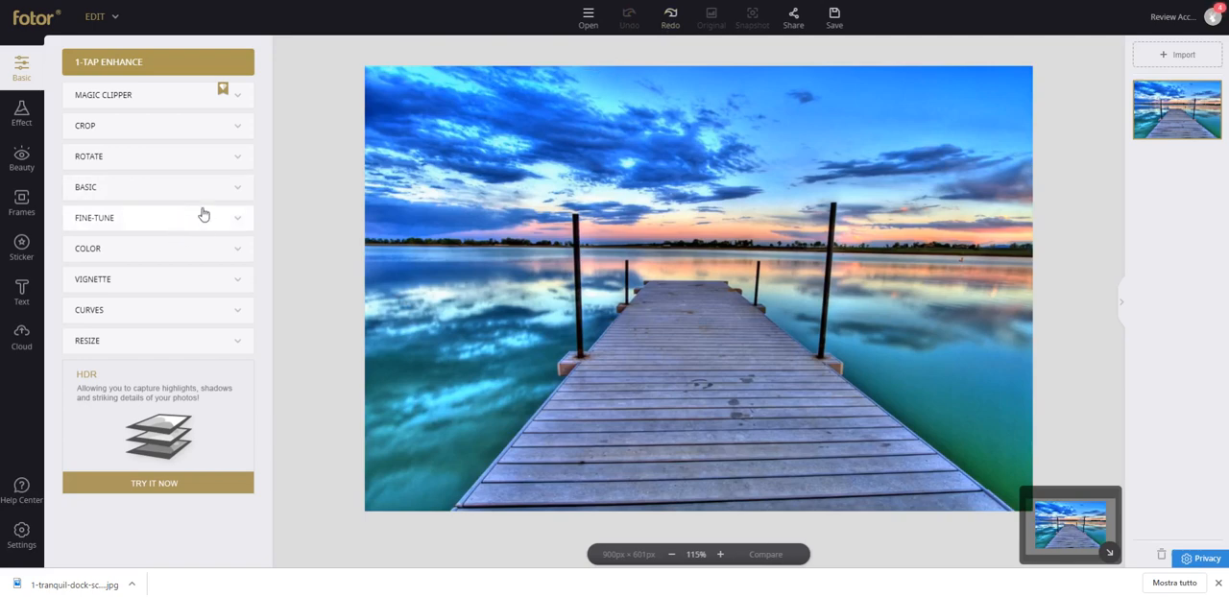
Try vignette intensities of 43 and 100 on the dock photo, and lower the intensity again.
{"action": "left_click", "coordinate": [121, 278]}
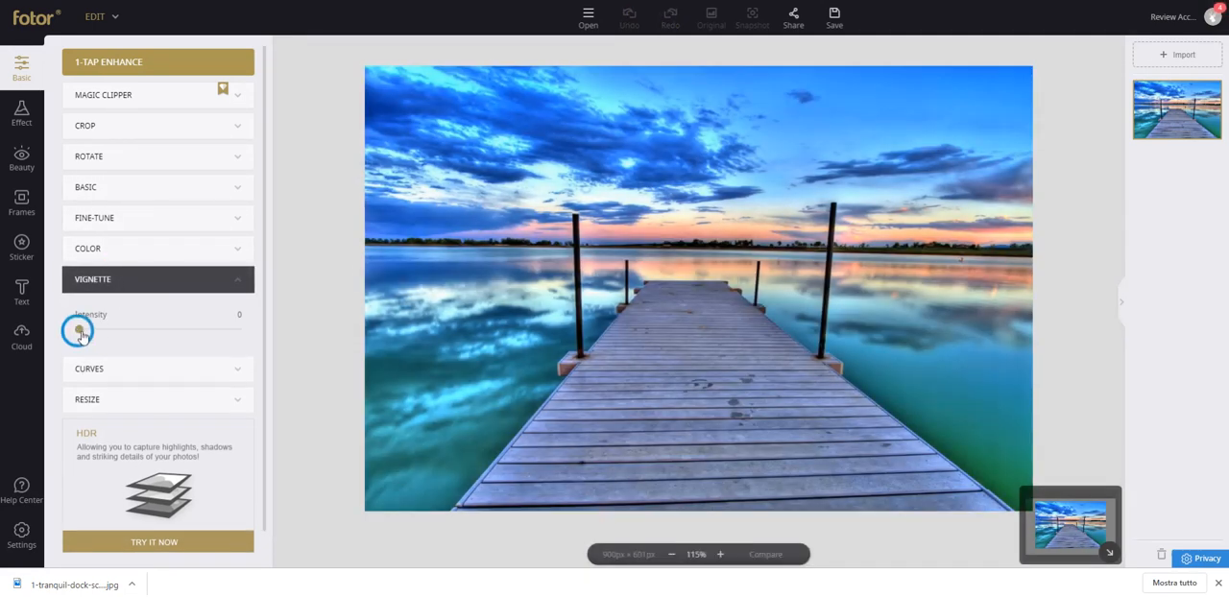
{"action": "left_click_drag", "start_coordinate": [80, 331], "coordinate": [148, 329]}
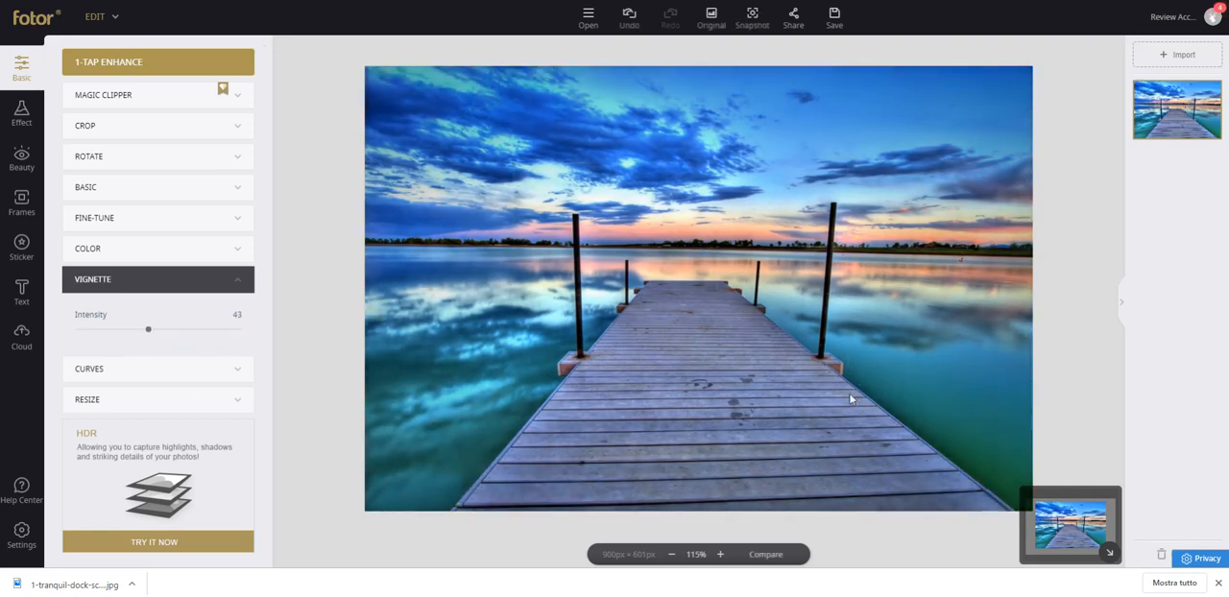
{"action": "left_click_drag", "start_coordinate": [149, 331], "coordinate": [350, 338]}
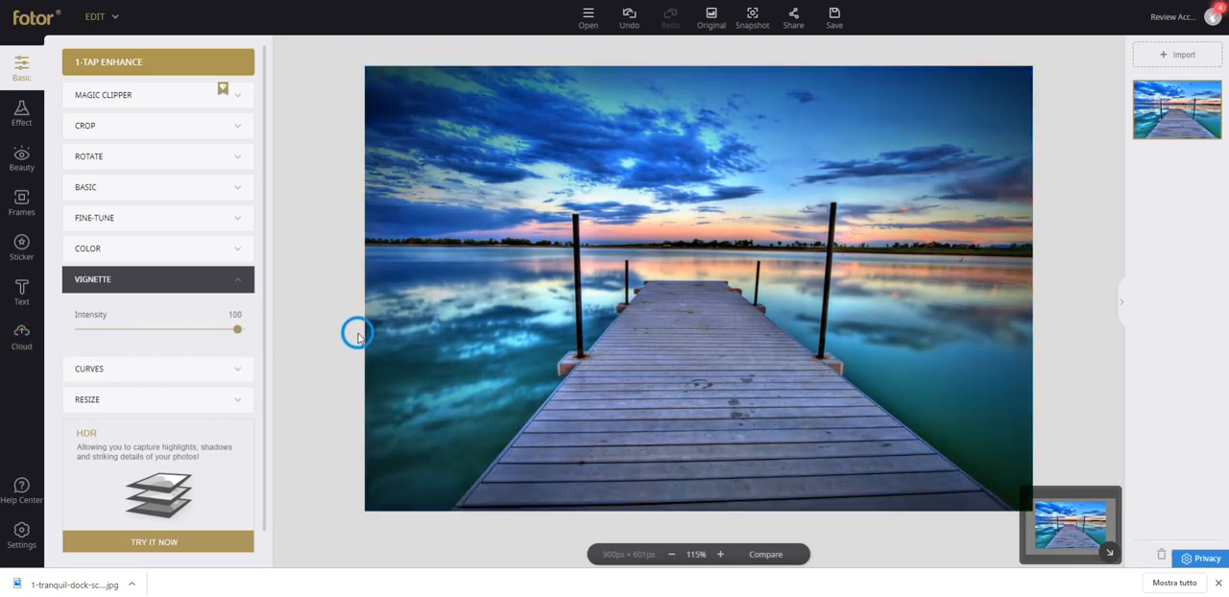
{"action": "left_click_drag", "start_coordinate": [200, 343], "coordinate": [11, 351]}
Bend the dock photo's RGB curve into an S shape using two control points.
{"action": "left_click", "coordinate": [163, 365]}
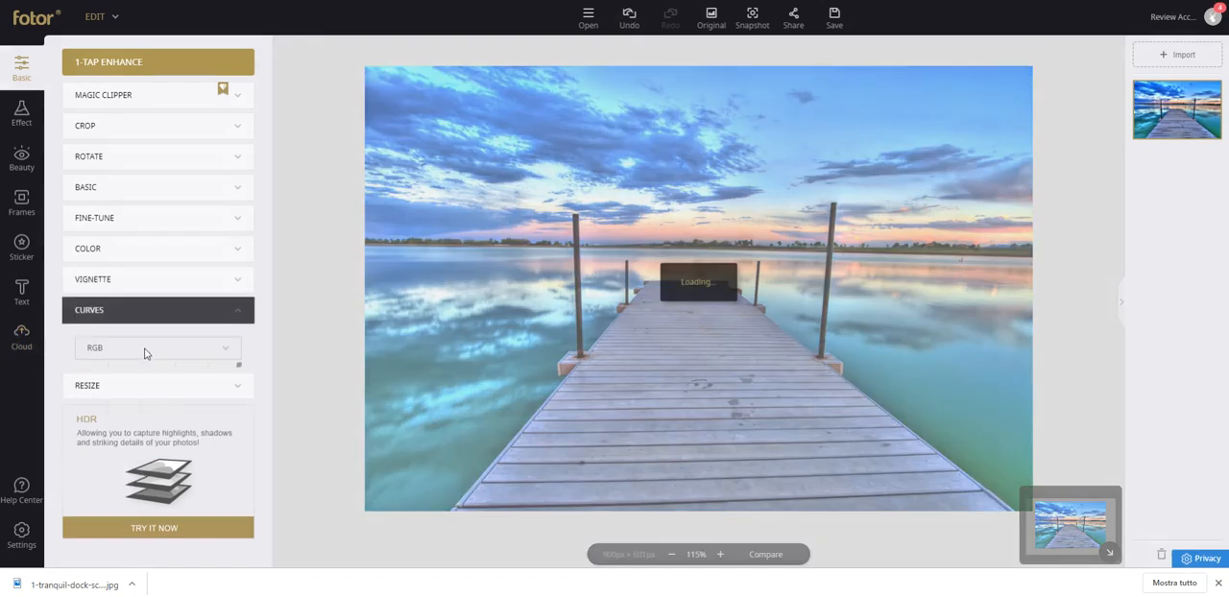
{"action": "mouse_move", "coordinate": [189, 379]}
{"action": "left_mouse_down"}
{"action": "mouse_move", "coordinate": [170, 309]}
{"action": "mouse_move", "coordinate": [133, 381]}
{"action": "mouse_move", "coordinate": [145, 380]}
{"action": "mouse_move", "coordinate": [134, 420]}
{"action": "mouse_move", "coordinate": [106, 406]}
{"action": "mouse_move", "coordinate": [173, 383]}
{"action": "left_mouse_up"}
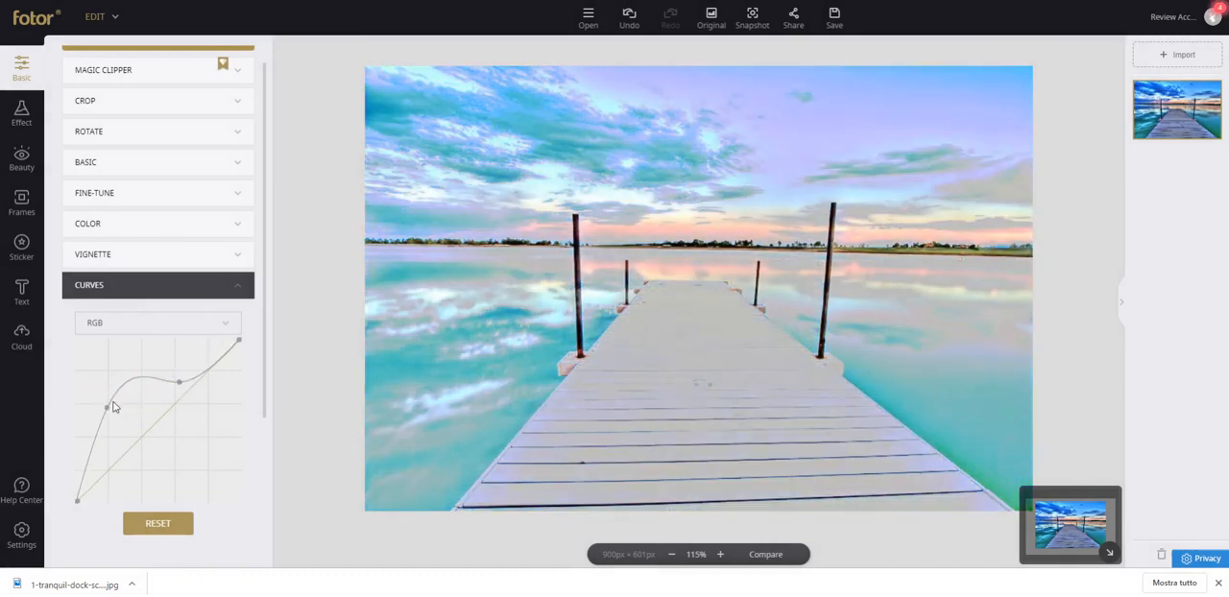
{"action": "left_click_drag", "start_coordinate": [120, 415], "coordinate": [158, 430]}
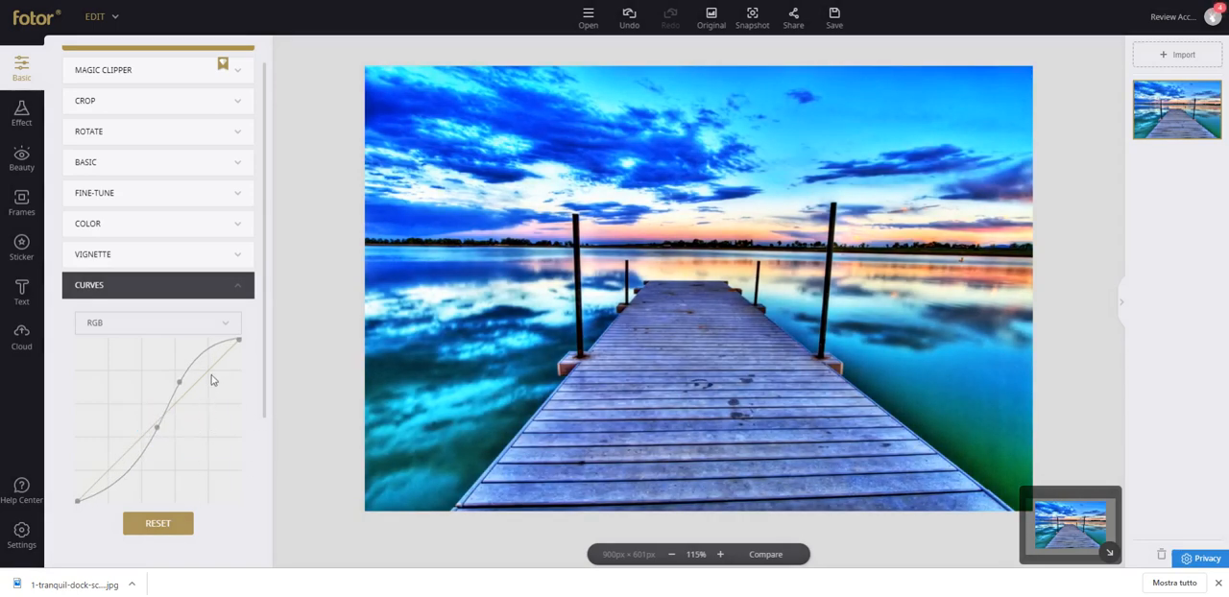
{"action": "left_click", "coordinate": [234, 288]}
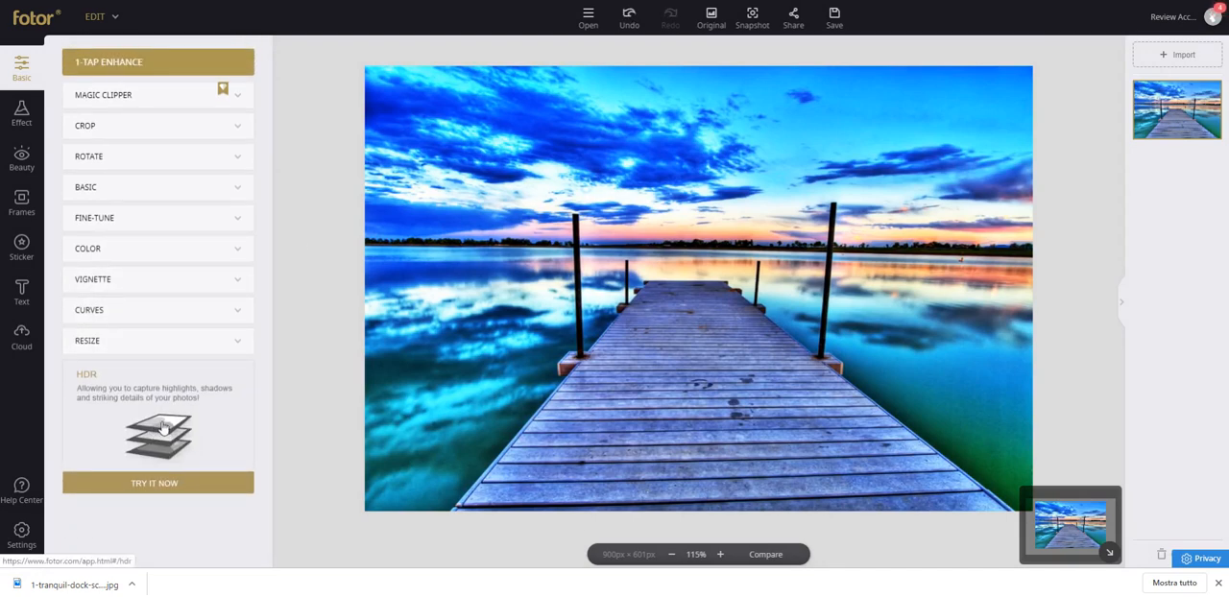
Look at the resize settings and revert the dock photo to its original.
{"action": "left_click", "coordinate": [235, 348]}
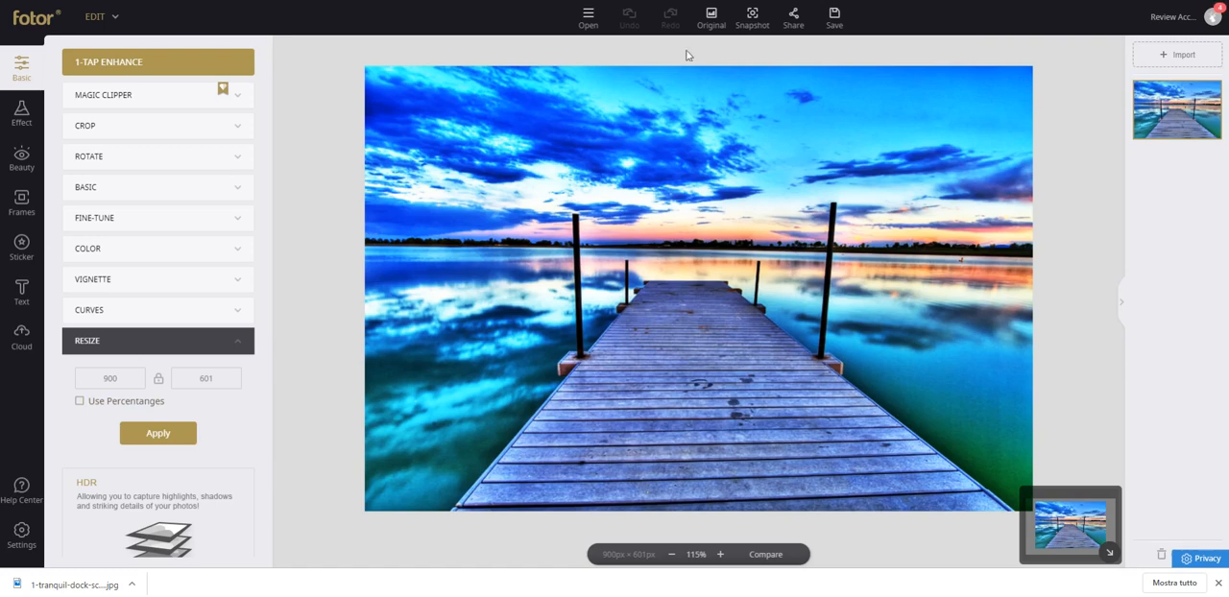
{"action": "left_click", "coordinate": [710, 20]}
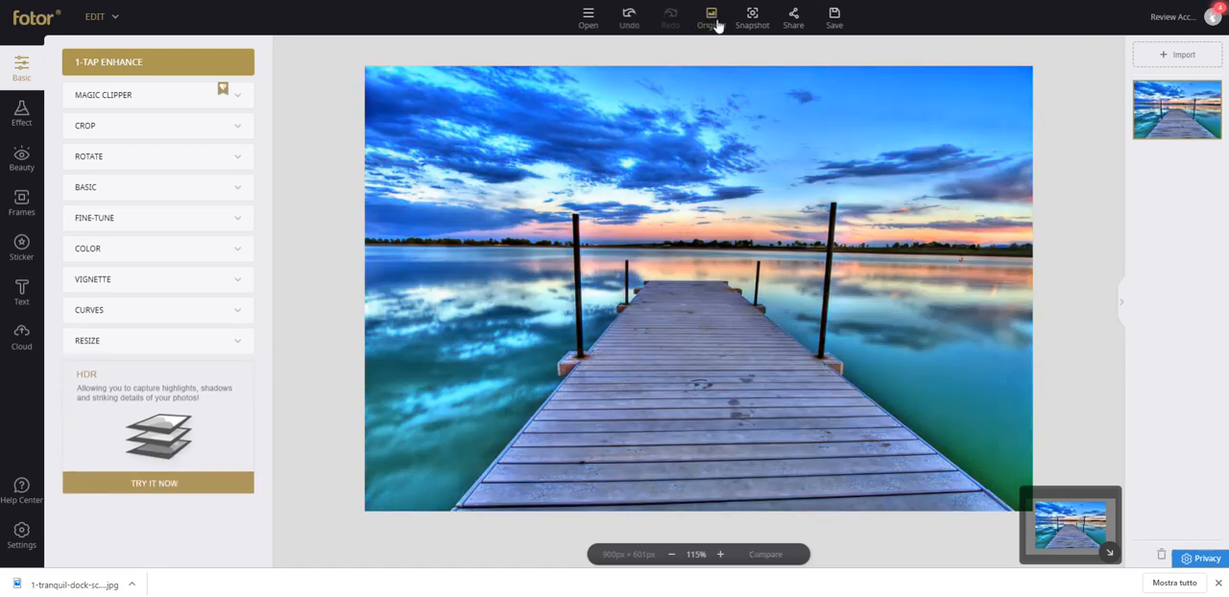
{"action": "left_click", "coordinate": [161, 455]}
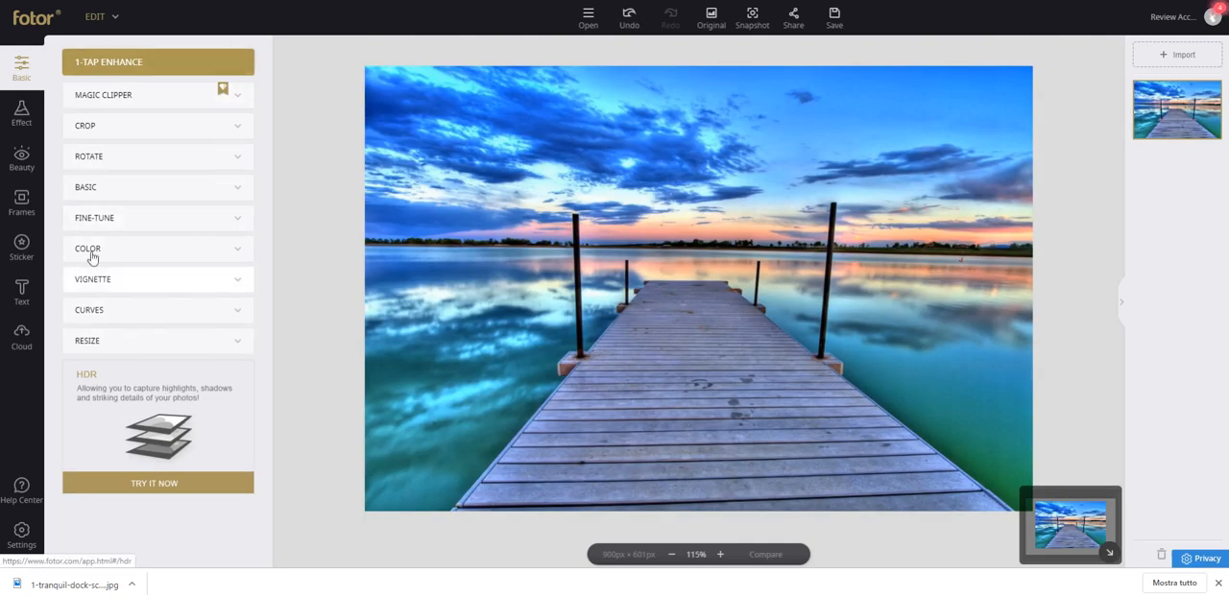
Preview the Artistic effects Oil, Crisp, Deeper, Watercolor, Fluro and Naturalistic on the dock photo.
{"action": "left_click", "coordinate": [17, 114]}
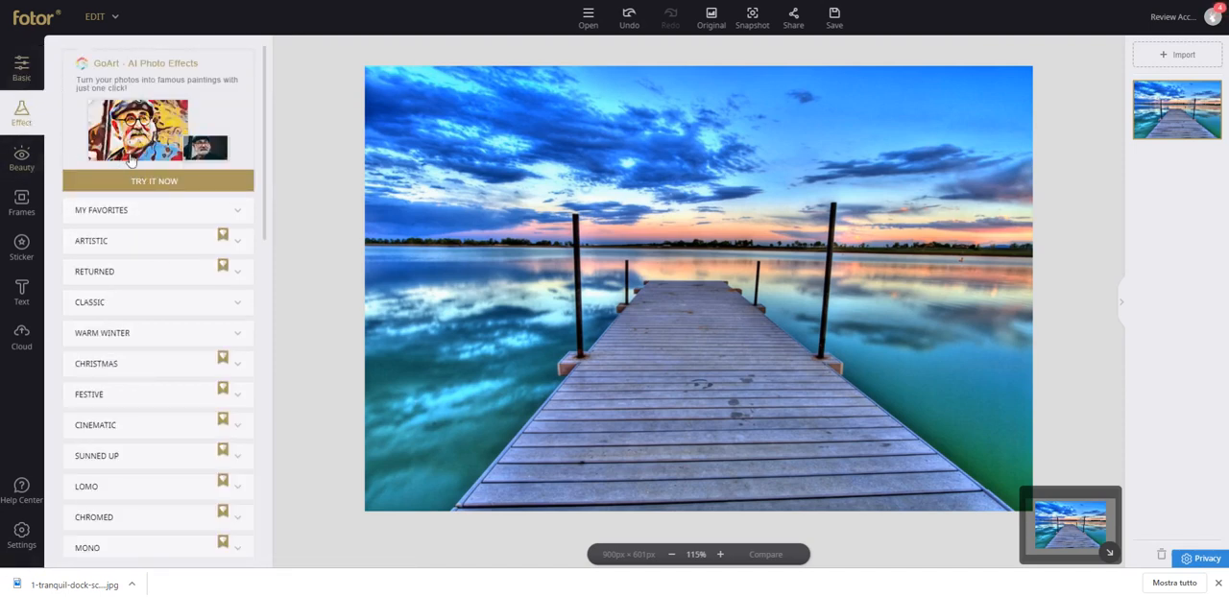
{"action": "left_click", "coordinate": [167, 240]}
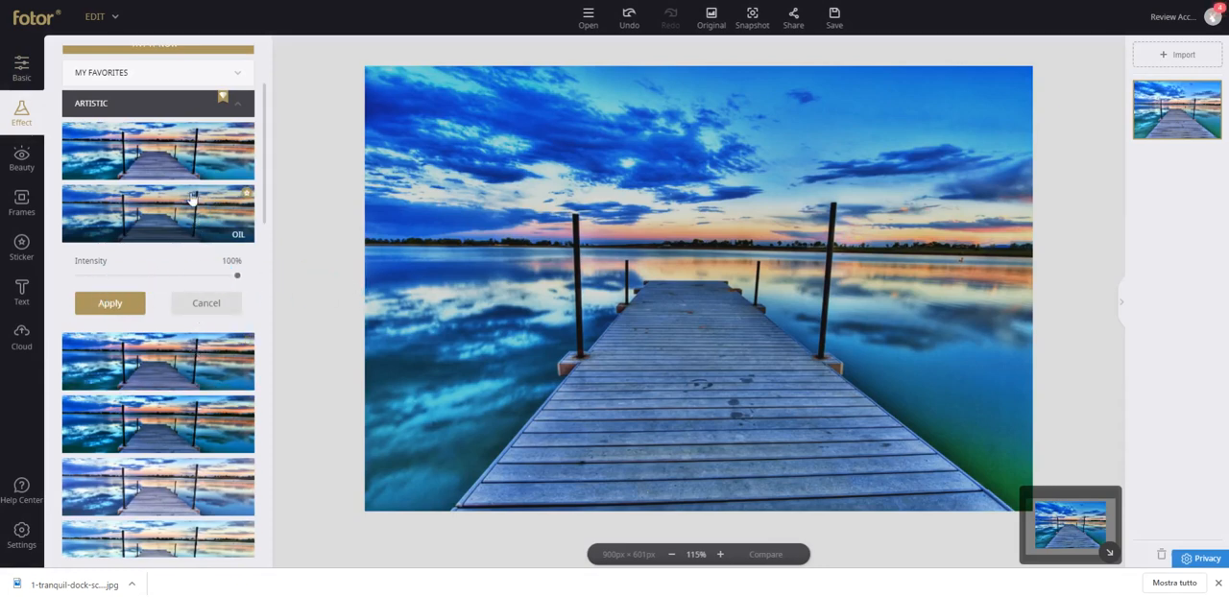
{"action": "left_click", "coordinate": [190, 158]}
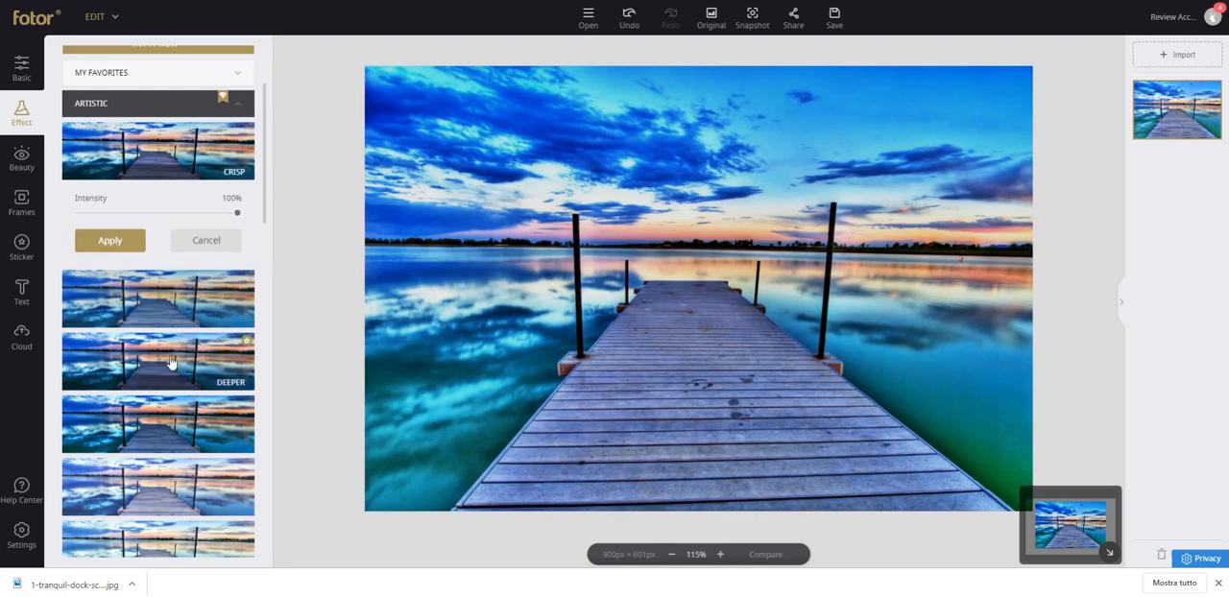
{"action": "left_click", "coordinate": [171, 361]}
{"action": "left_click", "coordinate": [170, 433]}
{"action": "scroll", "coordinate": [176, 426], "scroll_direction": "down", "scroll_amount": 2}
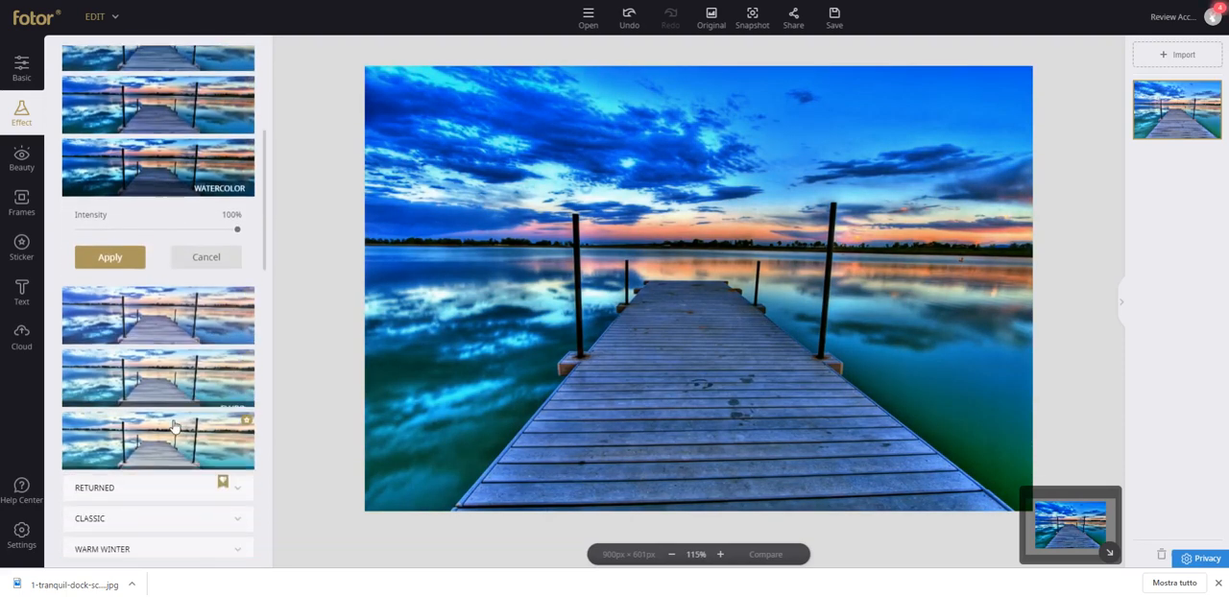
{"action": "left_click", "coordinate": [171, 346]}
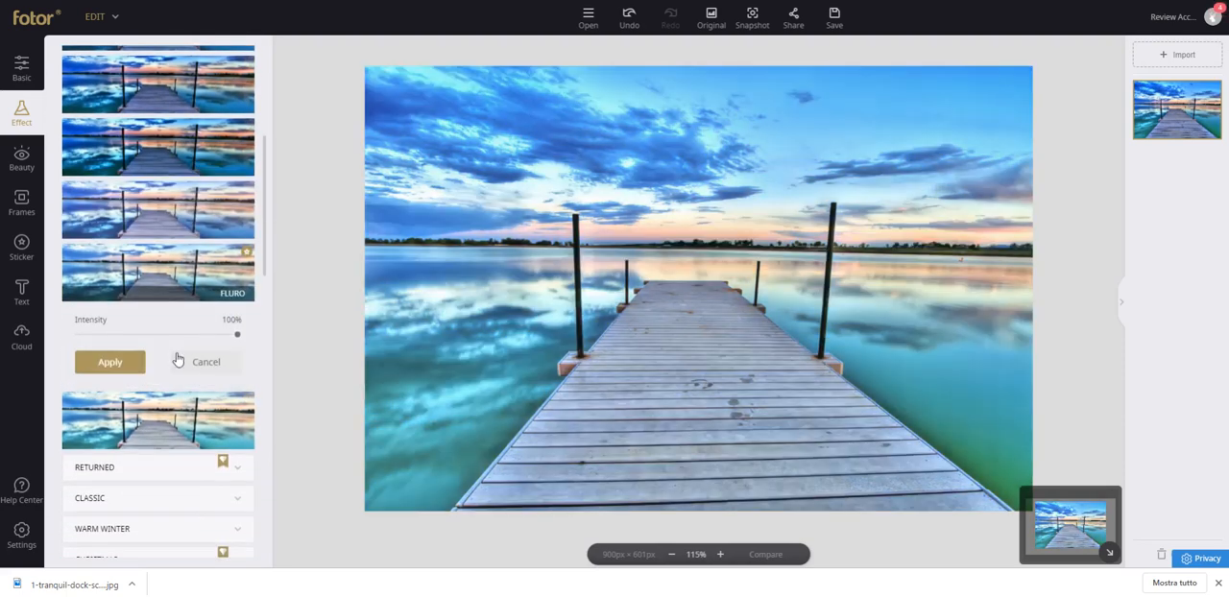
{"action": "left_click", "coordinate": [176, 417]}
{"action": "scroll", "coordinate": [182, 412], "scroll_direction": "down", "scroll_amount": 3}
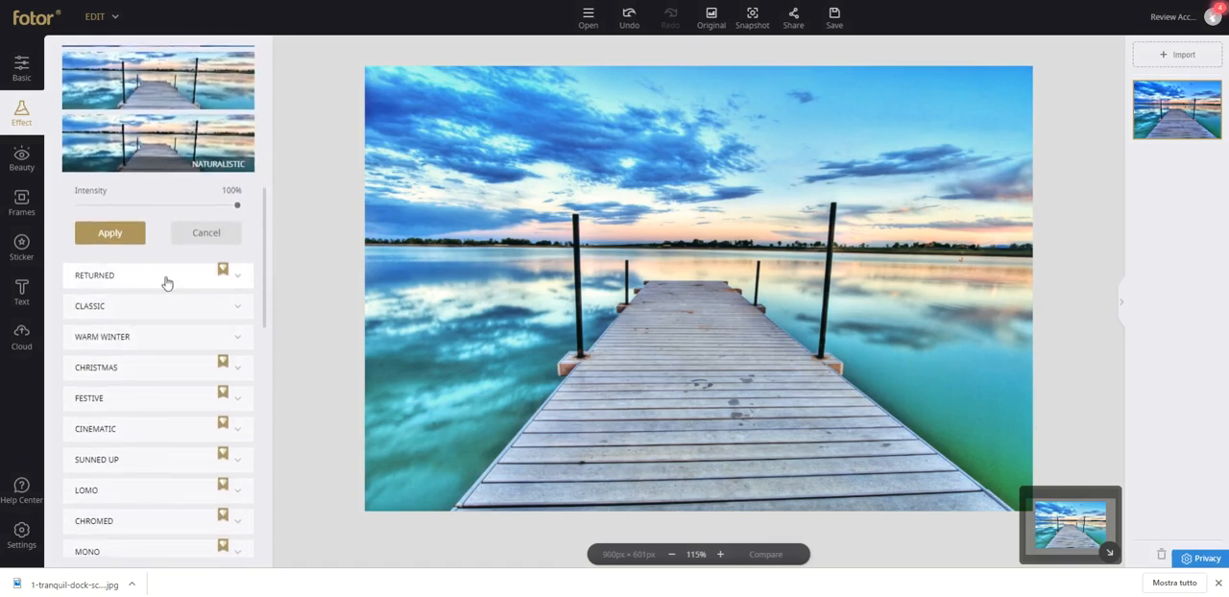
Preview the Dawn effect from the Returned set on the dock photo and try out its intensity.
{"action": "left_click", "coordinate": [167, 279]}
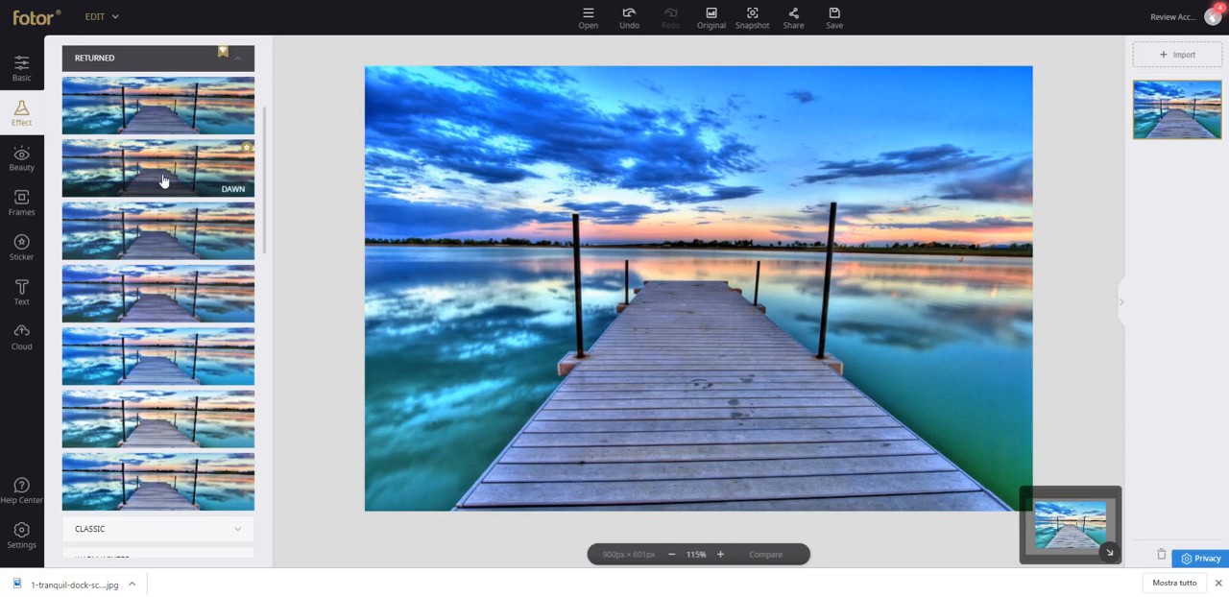
{"action": "left_click", "coordinate": [173, 180]}
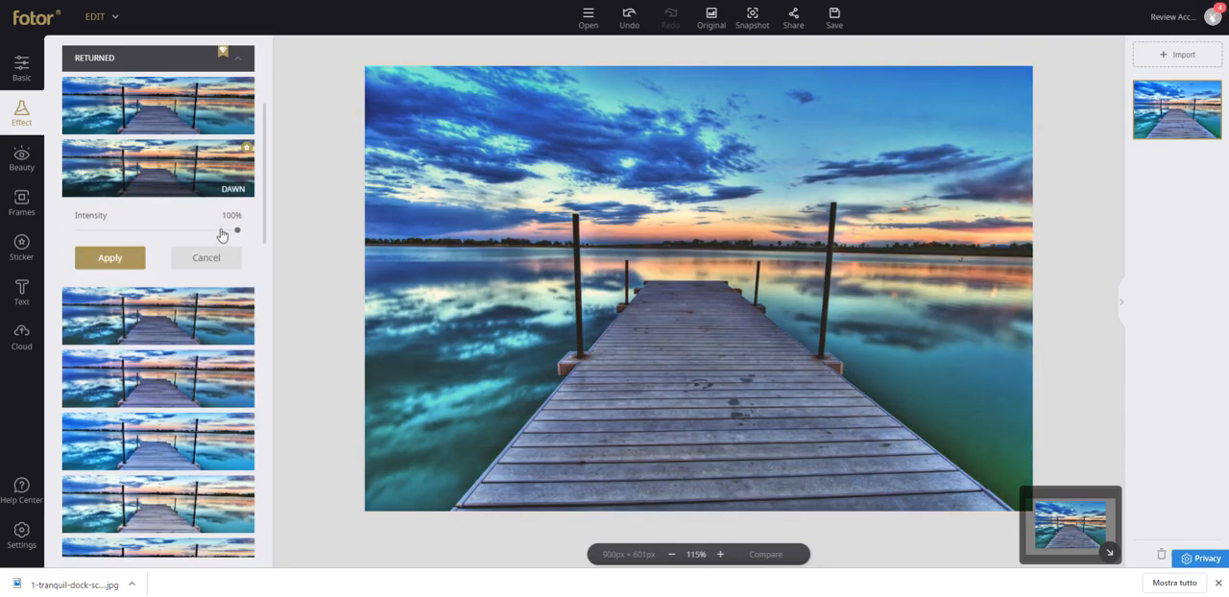
{"action": "left_click_drag", "start_coordinate": [202, 233], "coordinate": [251, 244]}
Preview the Contrasted effect from the Christmas set on the dock photo.
{"action": "scroll", "coordinate": [171, 428], "scroll_direction": "down", "scroll_amount": 4}
{"action": "left_click", "coordinate": [180, 299]}
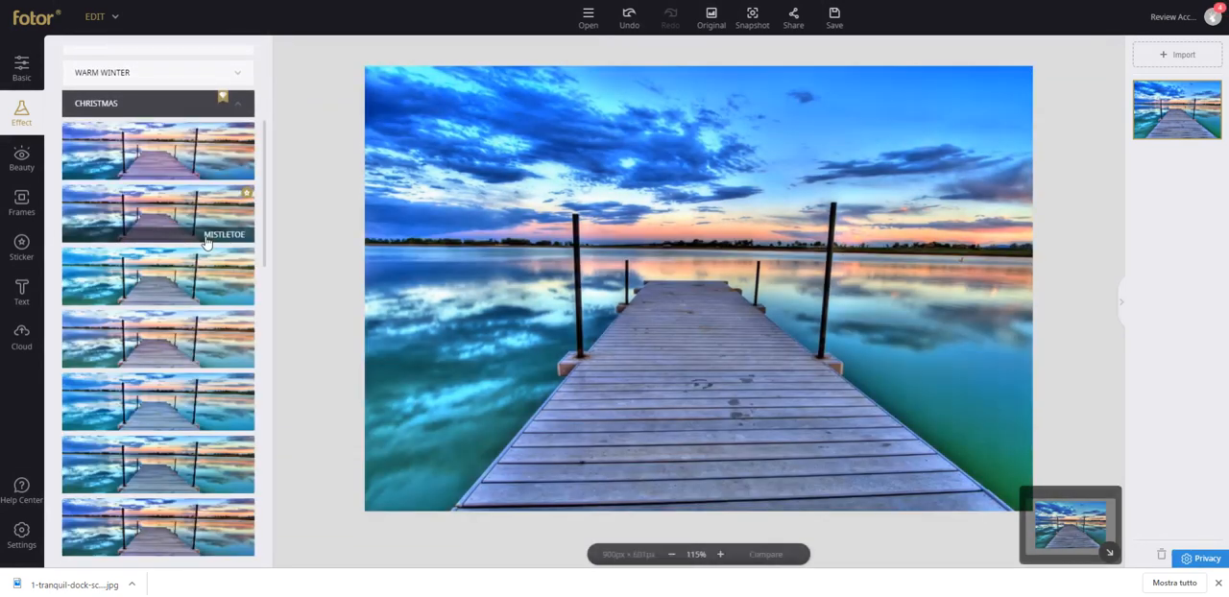
{"action": "left_click", "coordinate": [189, 452]}
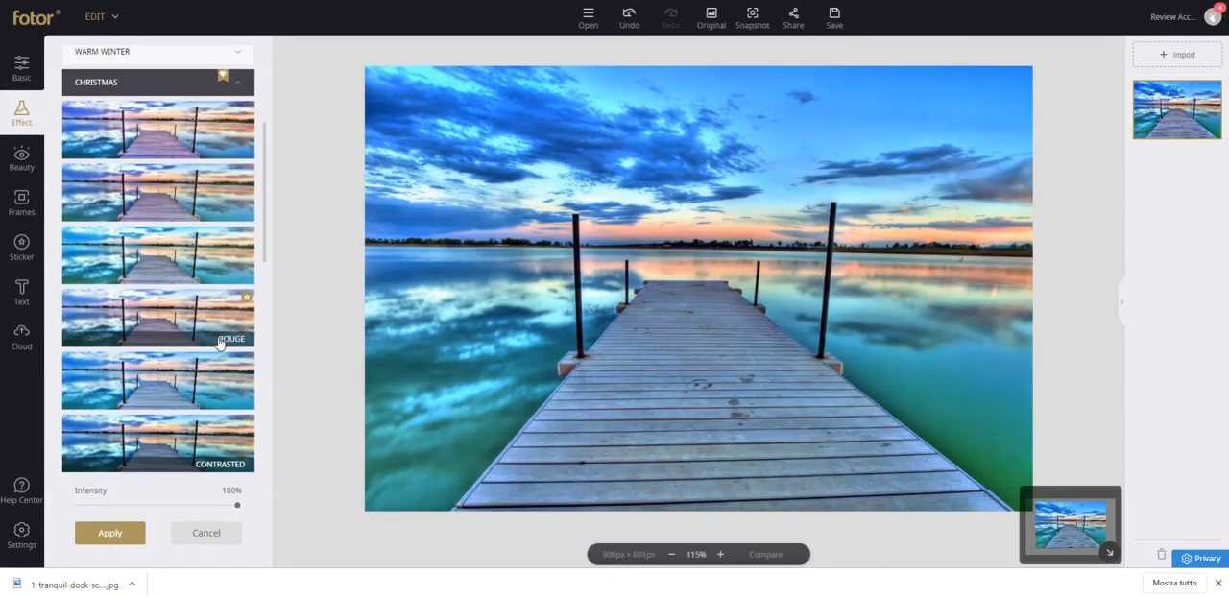
Browse the Filmatic effects and preview F7 on the dock photo.
{"action": "scroll", "coordinate": [191, 385], "scroll_direction": "down", "scroll_amount": 3}
{"action": "scroll", "coordinate": [189, 373], "scroll_direction": "down", "scroll_amount": 6}
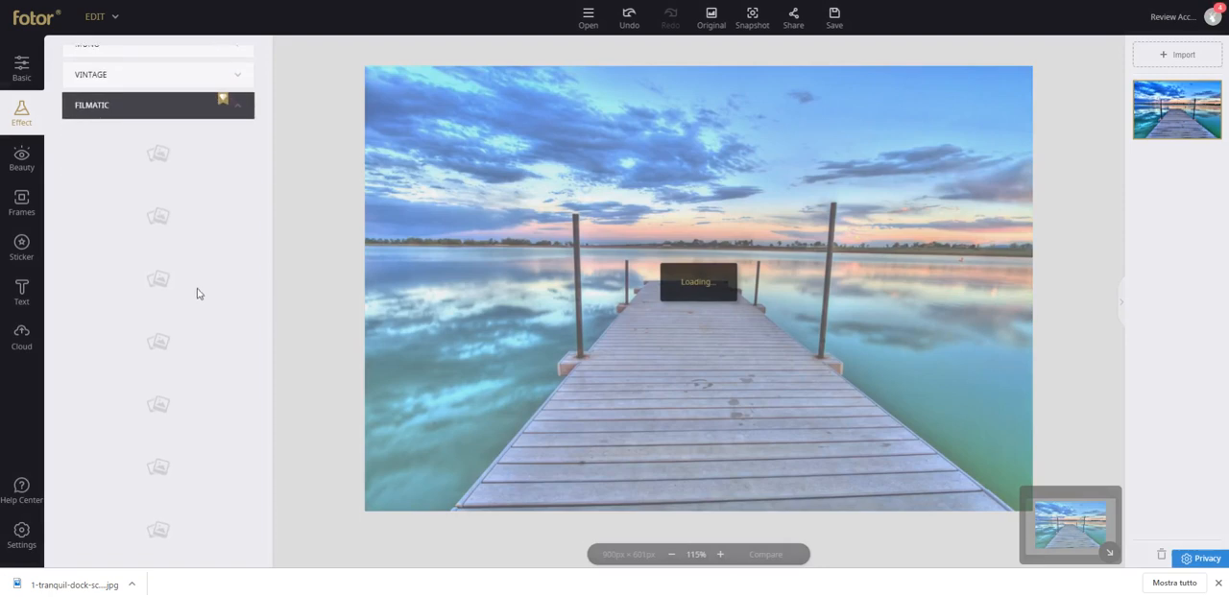
{"action": "scroll", "coordinate": [180, 357], "scroll_direction": "down", "scroll_amount": 8}
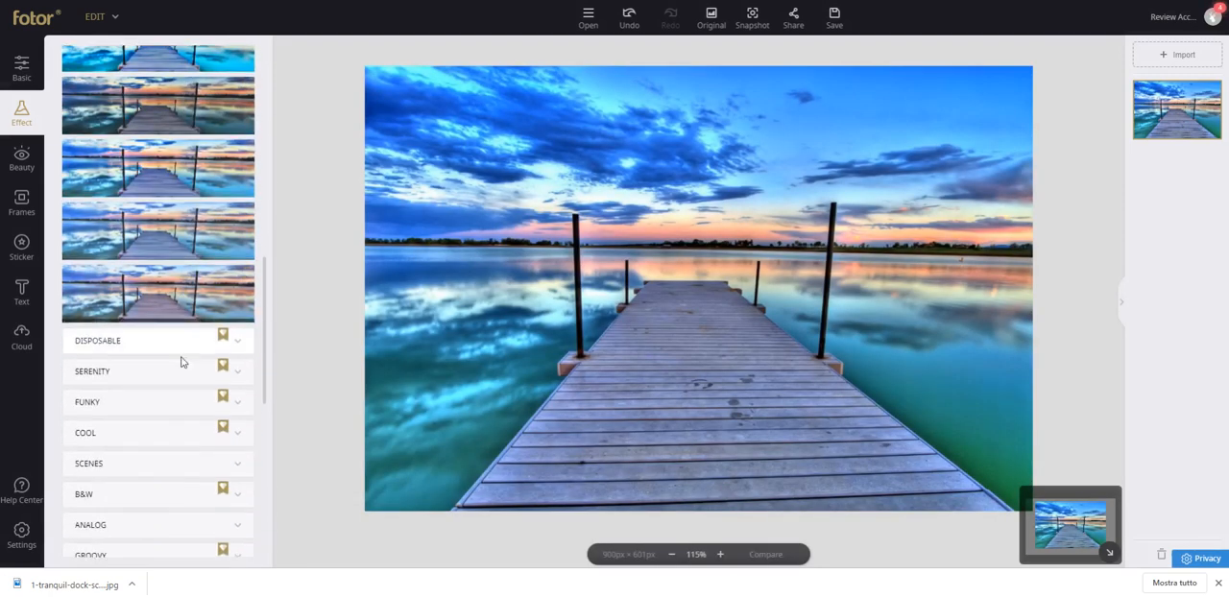
{"action": "scroll", "coordinate": [180, 359], "scroll_direction": "up", "scroll_amount": 4}
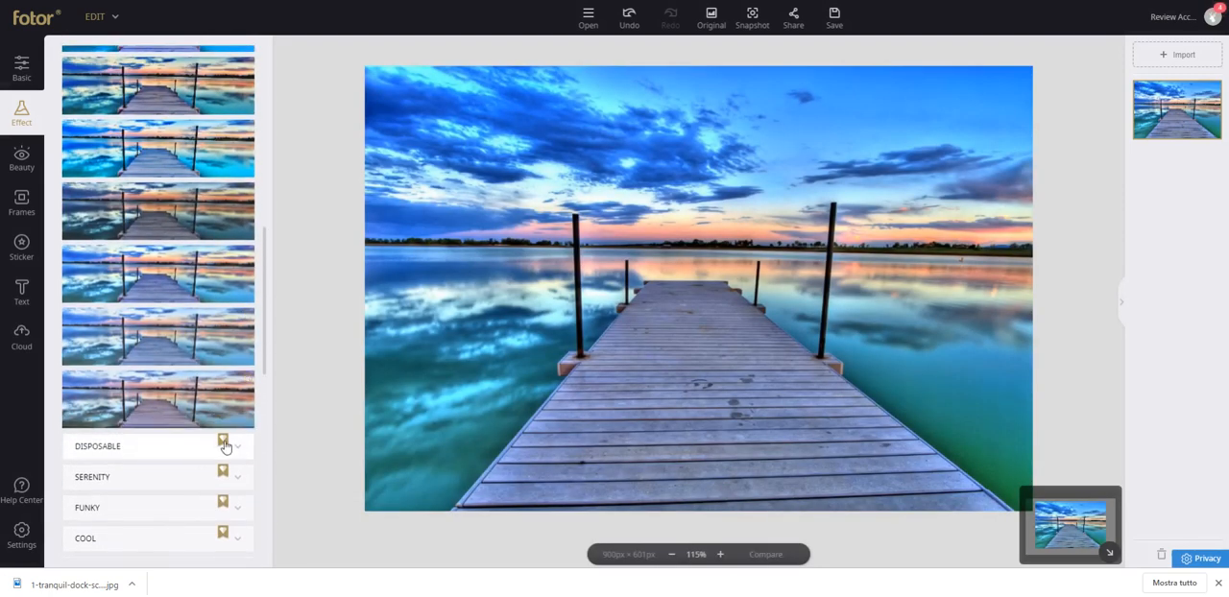
{"action": "left_click", "coordinate": [211, 401]}
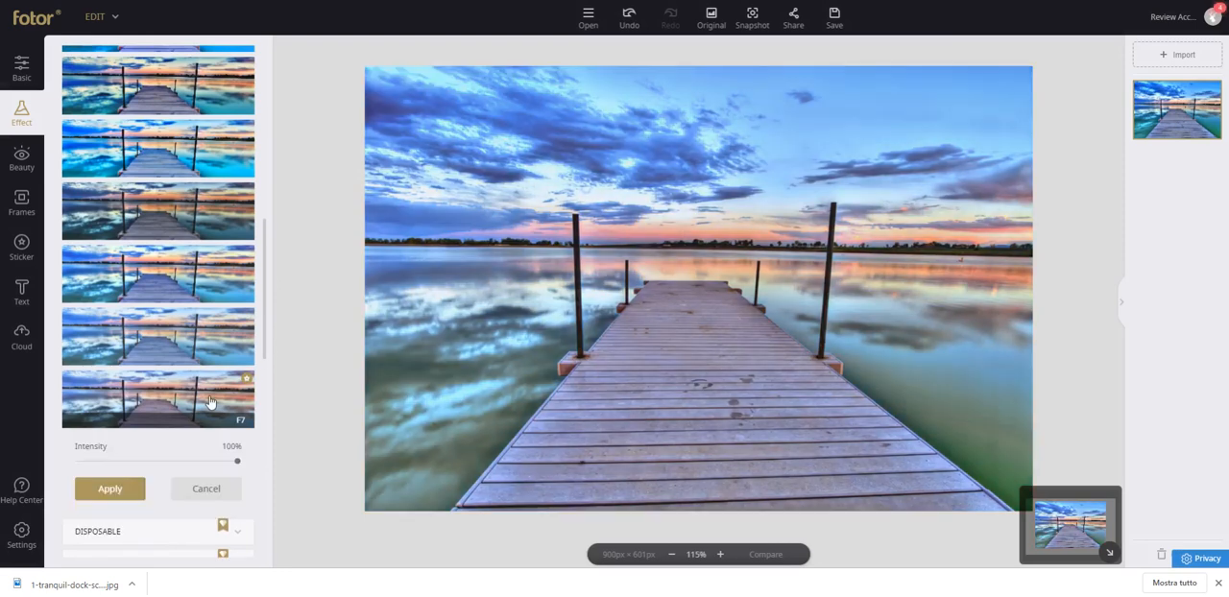
Preview the Filmatic effects F6, F5 and F4 on the dock photo.
{"action": "left_click", "coordinate": [206, 342]}
{"action": "left_click", "coordinate": [176, 273]}
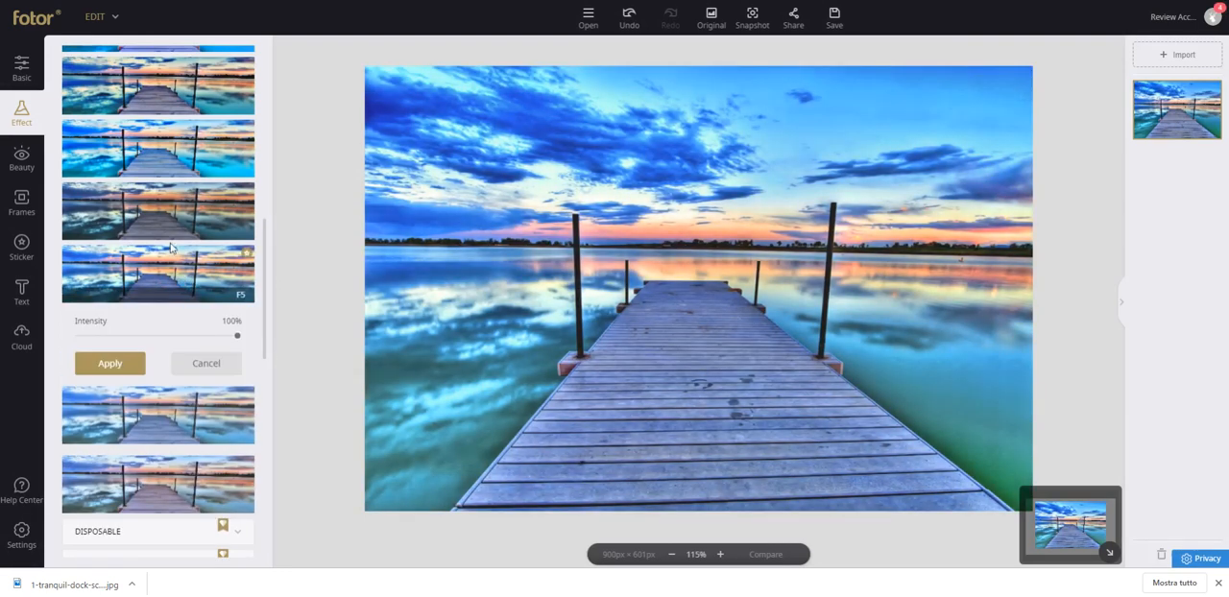
{"action": "left_click", "coordinate": [168, 220]}
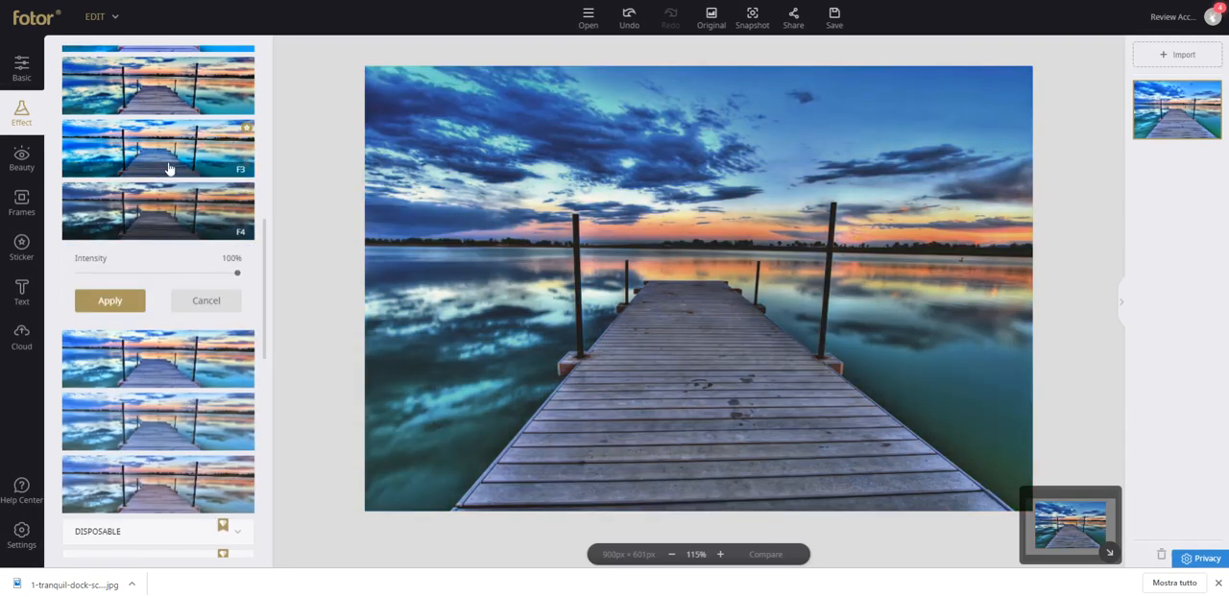
Preview the Twilight Zone effect from the Groovy set on the dock photo.
{"action": "scroll", "coordinate": [169, 142], "scroll_direction": "down", "scroll_amount": 5}
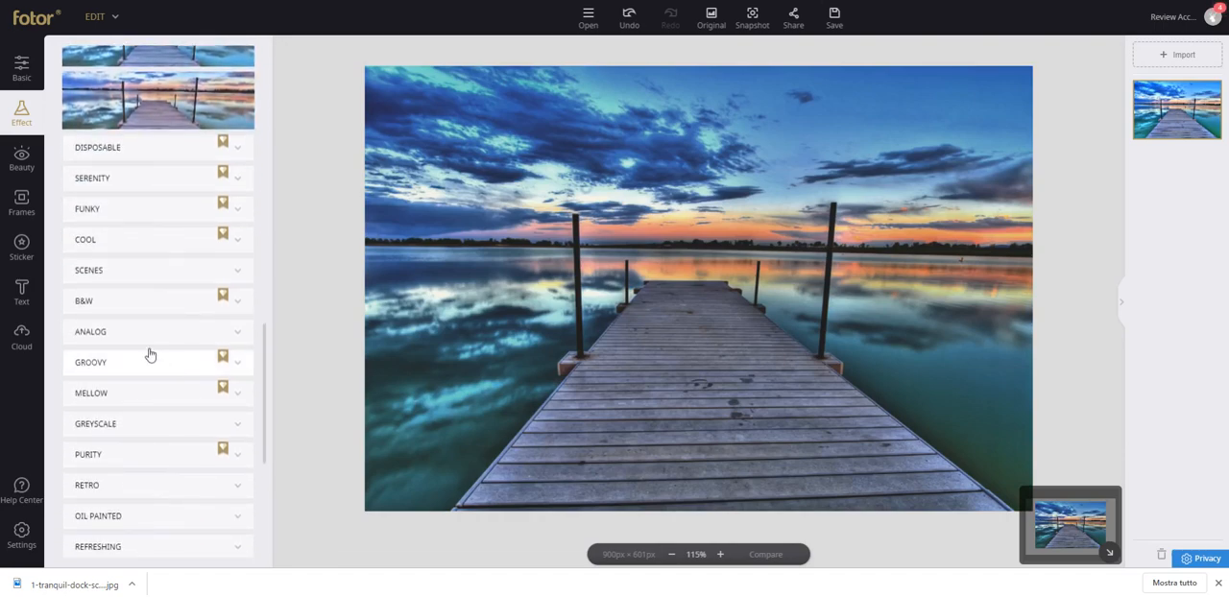
{"action": "left_click", "coordinate": [141, 363]}
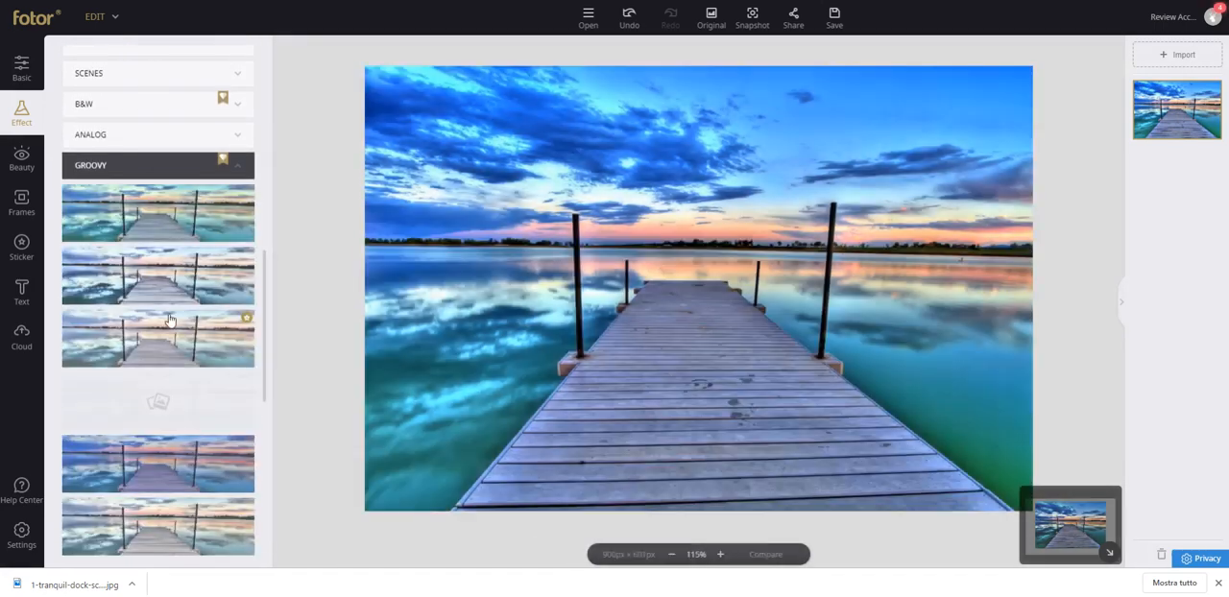
{"action": "left_click", "coordinate": [189, 280]}
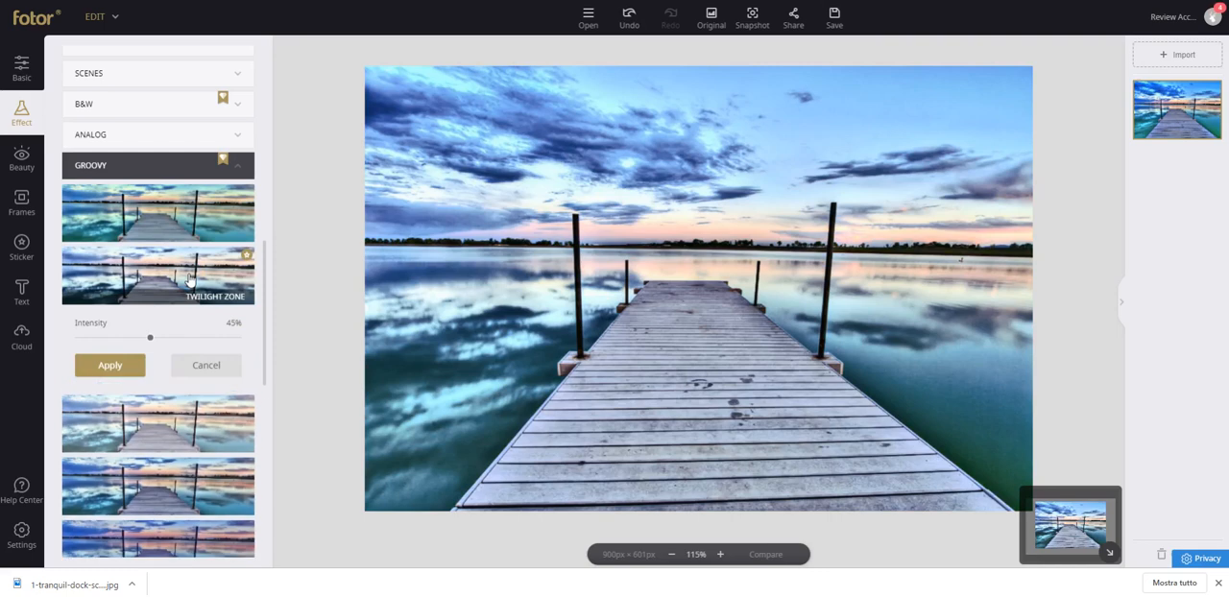
Preview the Azure effect from the Vignette Party set and lower its intensity to 24%.
{"action": "scroll", "coordinate": [173, 376], "scroll_direction": "down", "scroll_amount": 8}
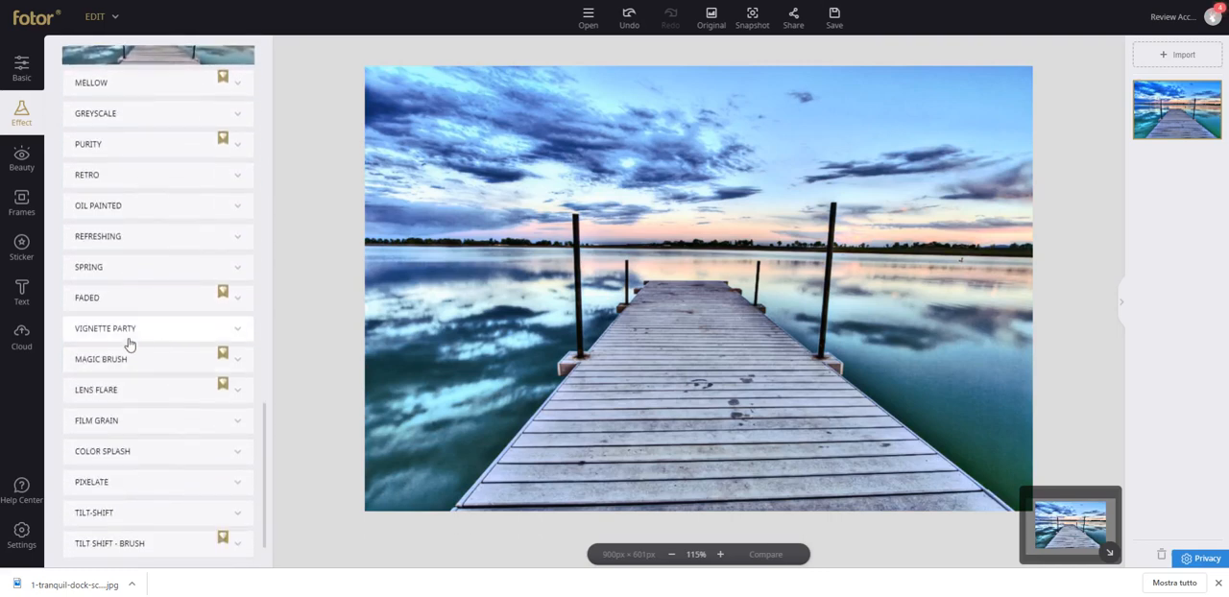
{"action": "left_click", "coordinate": [127, 332]}
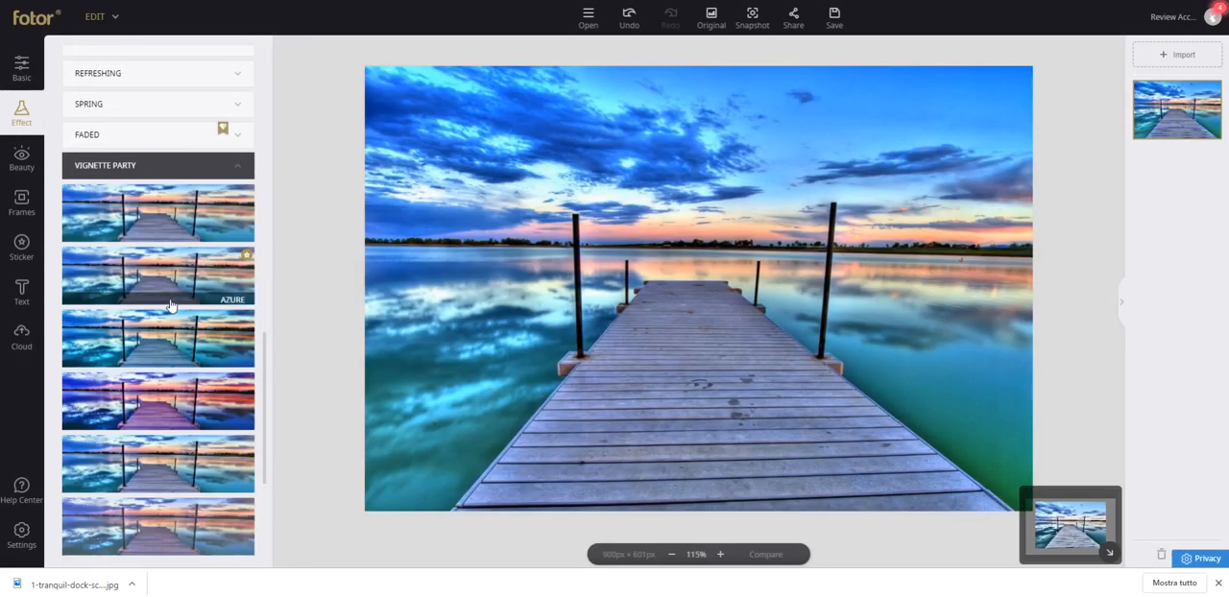
{"action": "left_click", "coordinate": [159, 278]}
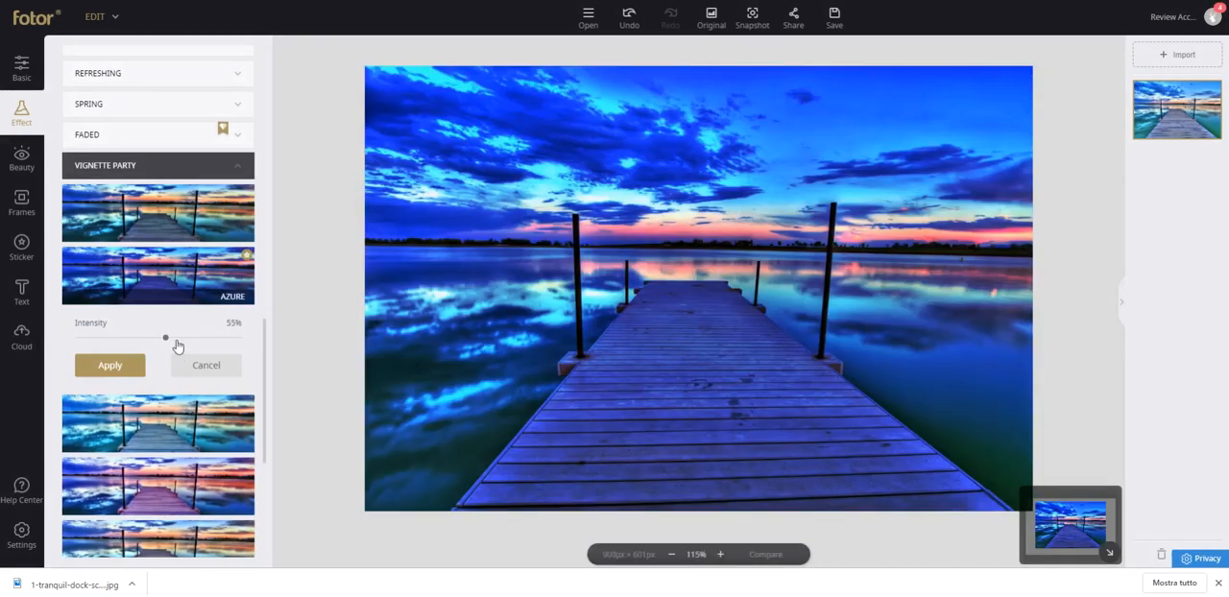
{"action": "left_click_drag", "start_coordinate": [165, 339], "coordinate": [109, 338]}
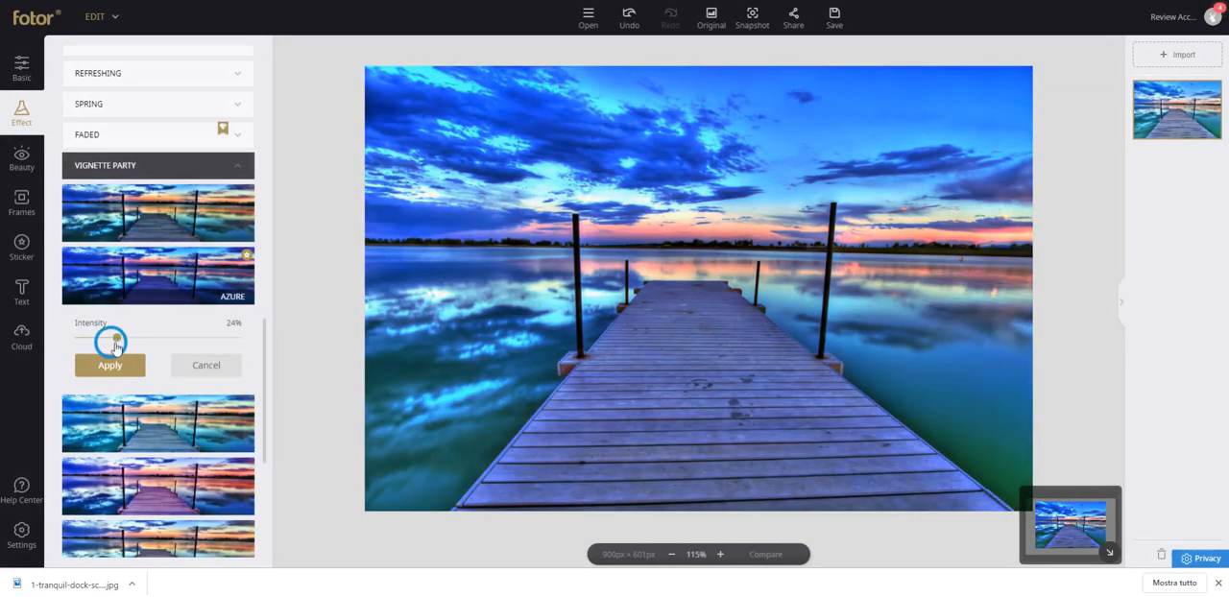
Preview the Pop, Poppy and Bama effects from the Vignette Party set on the dock photo.
{"action": "left_click", "coordinate": [156, 221]}
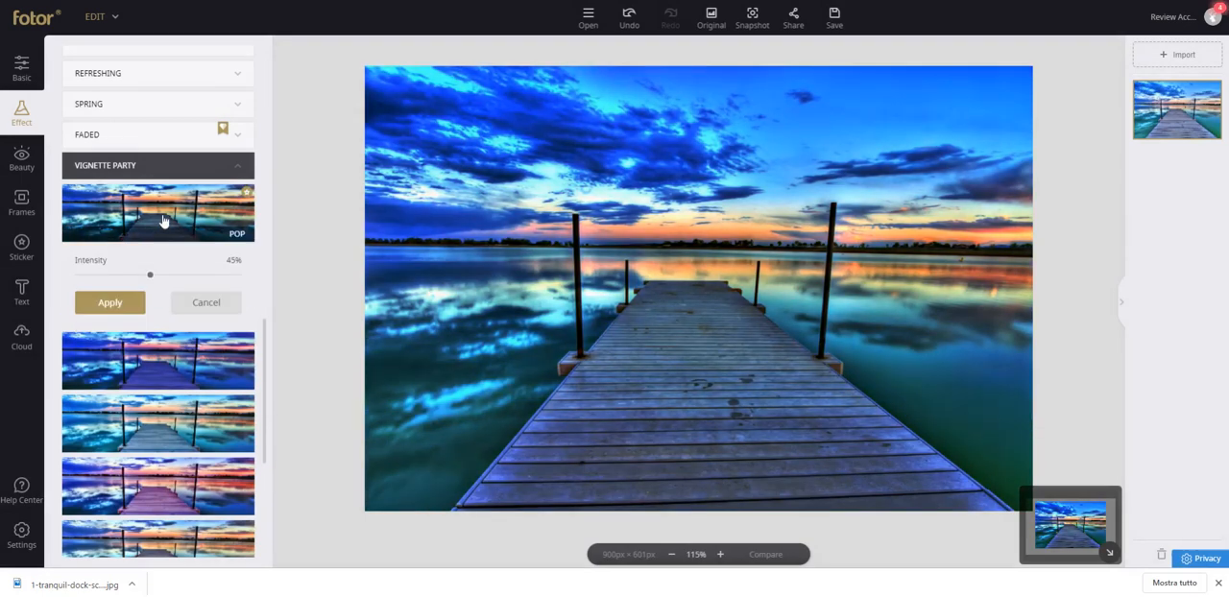
{"action": "scroll", "coordinate": [183, 366], "scroll_direction": "down", "scroll_amount": 3}
{"action": "left_click", "coordinate": [172, 296]}
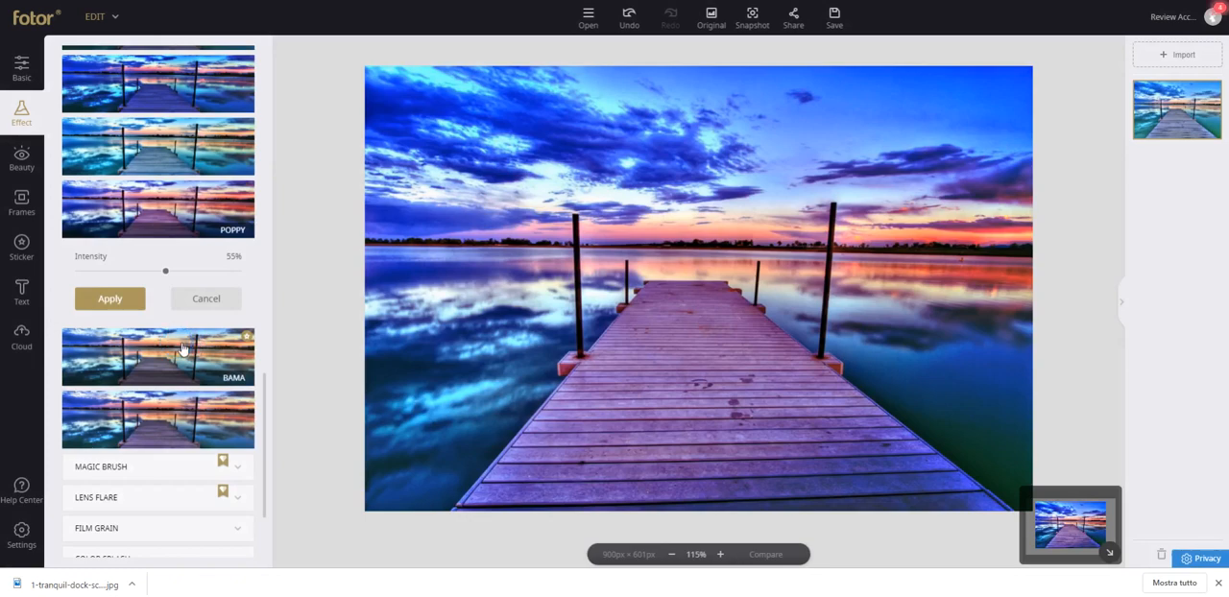
{"action": "left_click", "coordinate": [183, 350]}
Try the Pixelate effect with an enlarged brush, painting over the sky, the water and the dock posts.
{"action": "scroll", "coordinate": [204, 345], "scroll_direction": "down", "scroll_amount": 2}
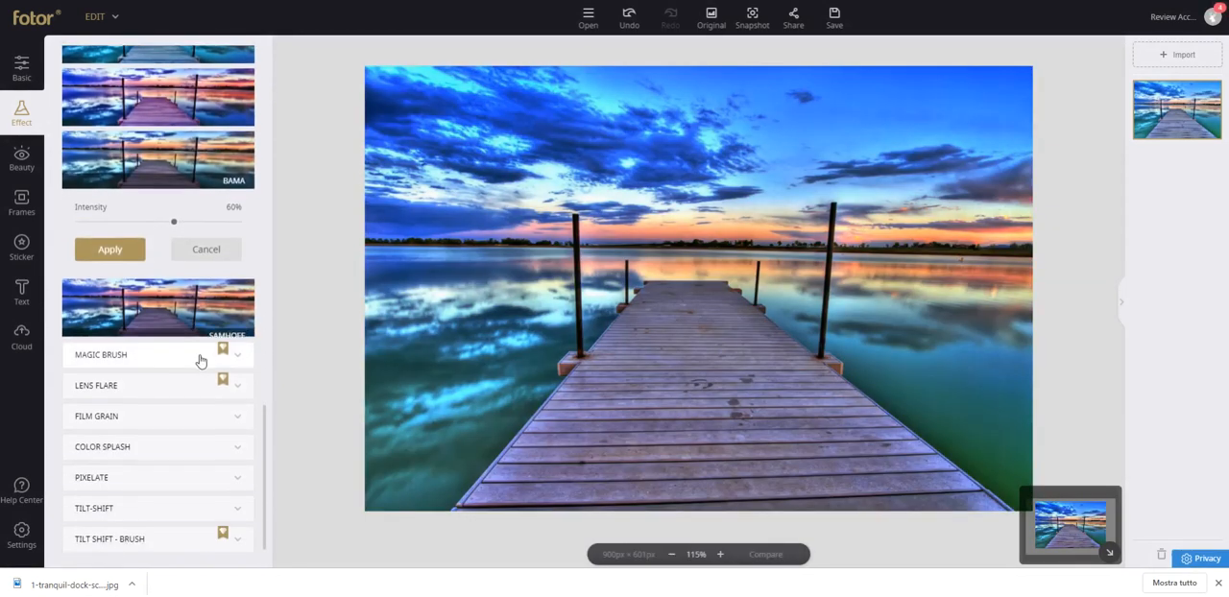
{"action": "left_click", "coordinate": [123, 455]}
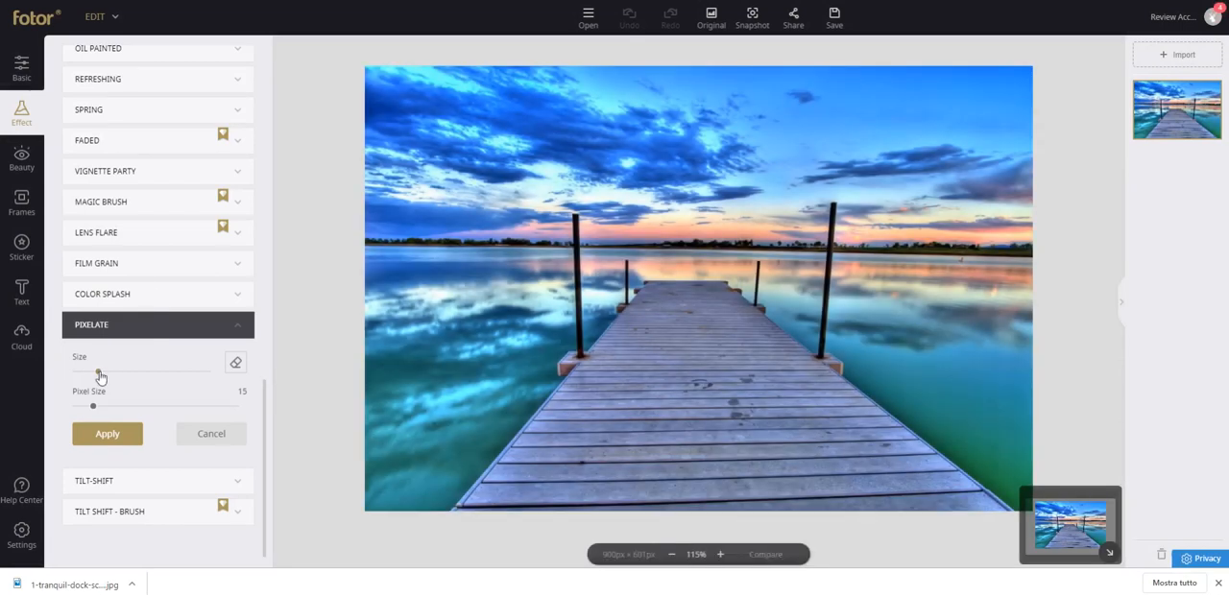
{"action": "left_click_drag", "start_coordinate": [99, 372], "coordinate": [159, 375]}
{"action": "mouse_move", "coordinate": [526, 328]}
{"action": "left_mouse_down"}
{"action": "mouse_move", "coordinate": [519, 278]}
{"action": "mouse_move", "coordinate": [480, 288]}
{"action": "mouse_move", "coordinate": [469, 355]}
{"action": "mouse_move", "coordinate": [466, 173]}
{"action": "left_mouse_up"}
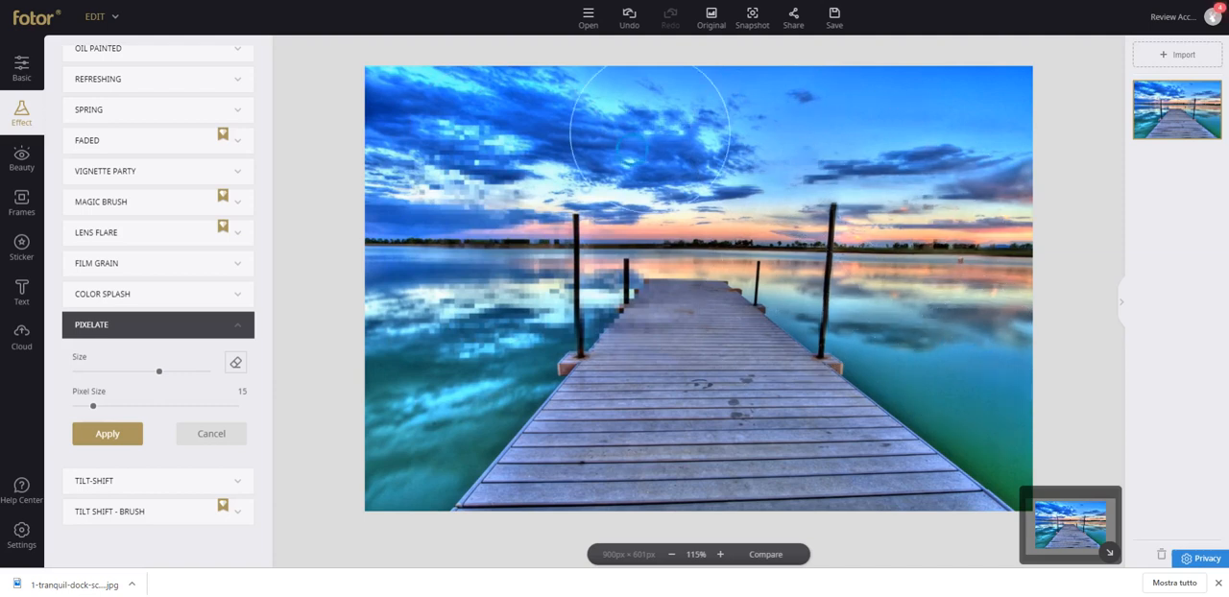
{"action": "mouse_move", "coordinate": [708, 97]}
{"action": "left_mouse_down"}
{"action": "mouse_move", "coordinate": [768, 130]}
{"action": "mouse_move", "coordinate": [932, 116]}
{"action": "mouse_move", "coordinate": [895, 363]}
{"action": "left_mouse_up"}
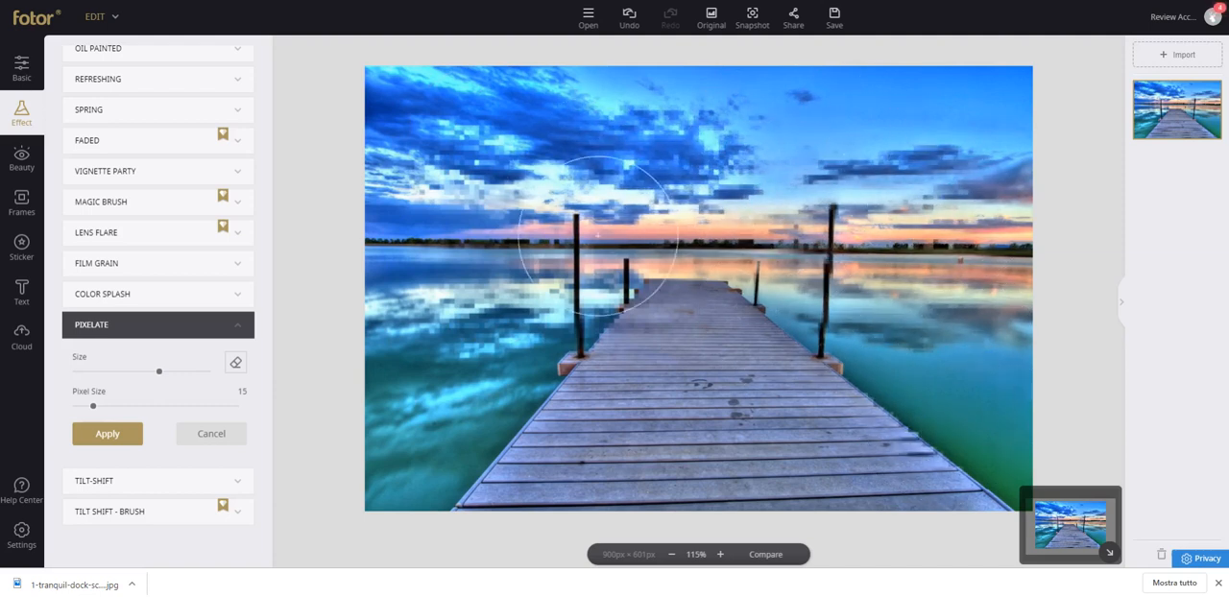
Pixelate the dock planks with a larger brush at pixel size 5 and restore the original photo.
{"action": "mouse_move", "coordinate": [96, 411]}
{"action": "left_mouse_down"}
{"action": "mouse_move", "coordinate": [123, 406]}
{"action": "mouse_move", "coordinate": [77, 406]}
{"action": "left_mouse_up"}
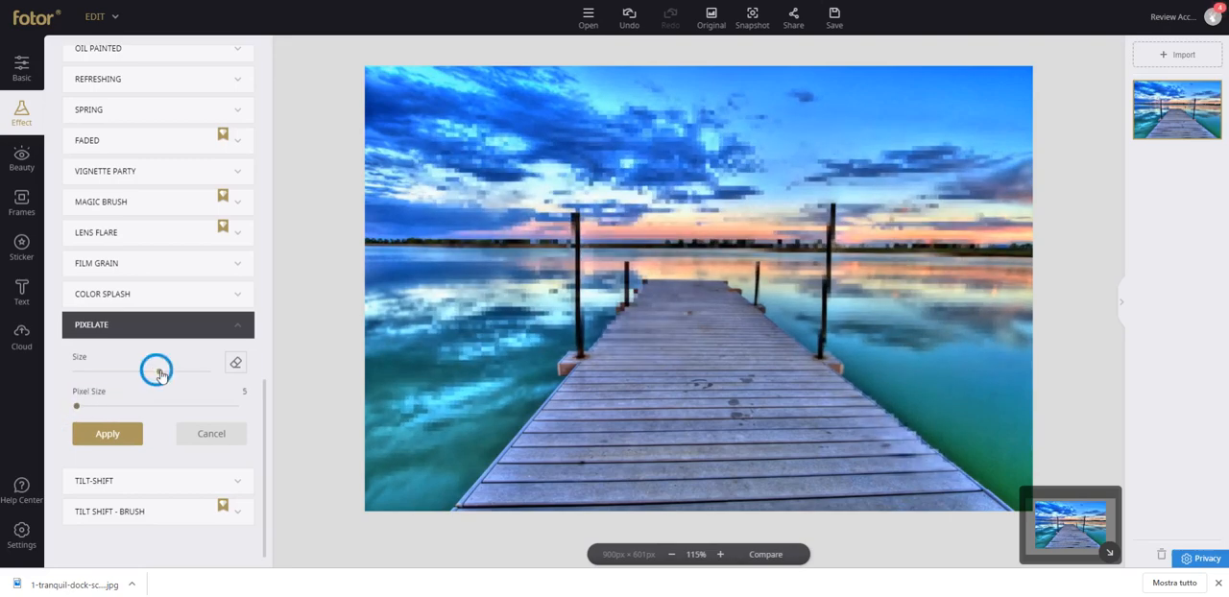
{"action": "left_click_drag", "start_coordinate": [159, 374], "coordinate": [201, 371]}
{"action": "mouse_move", "coordinate": [662, 332]}
{"action": "left_mouse_down"}
{"action": "mouse_move", "coordinate": [627, 403]}
{"action": "mouse_move", "coordinate": [798, 413]}
{"action": "mouse_move", "coordinate": [673, 413]}
{"action": "left_mouse_up"}
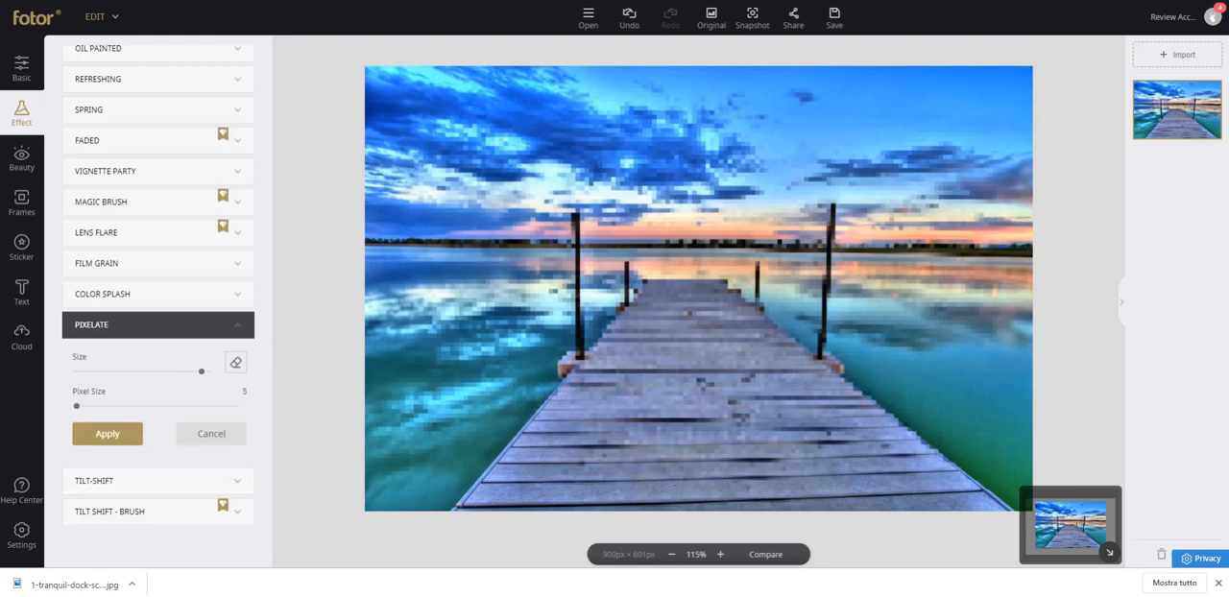
{"action": "left_click", "coordinate": [705, 26]}
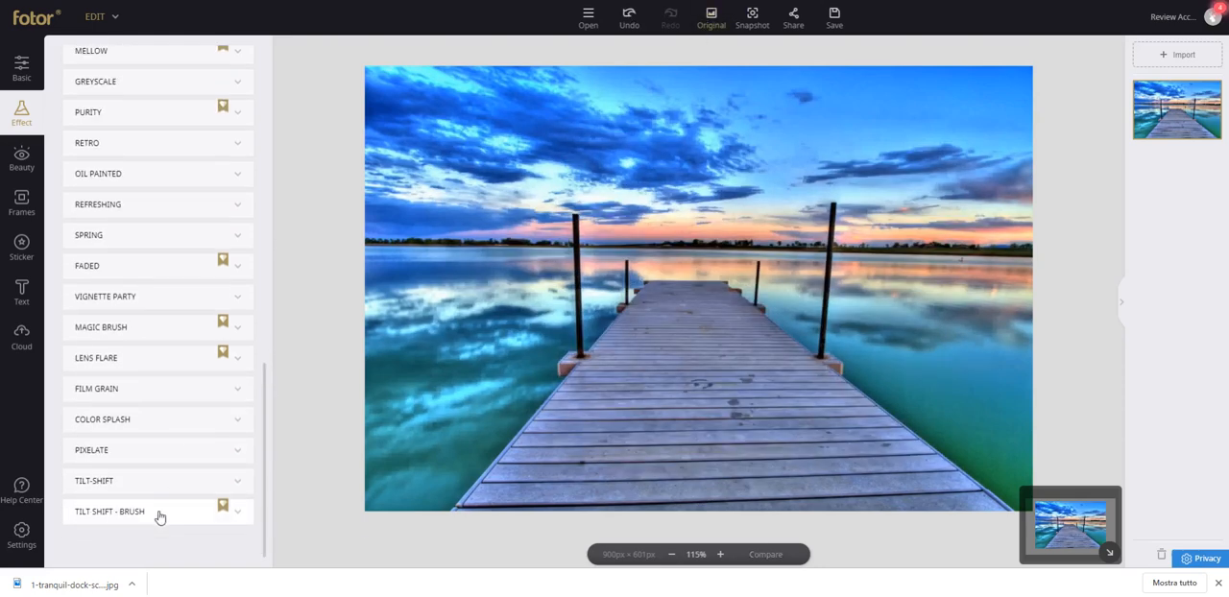
Blur the photo with Tilt Shift - Brush and paint the dock planks and posts back into focus.
{"action": "left_click", "coordinate": [163, 512]}
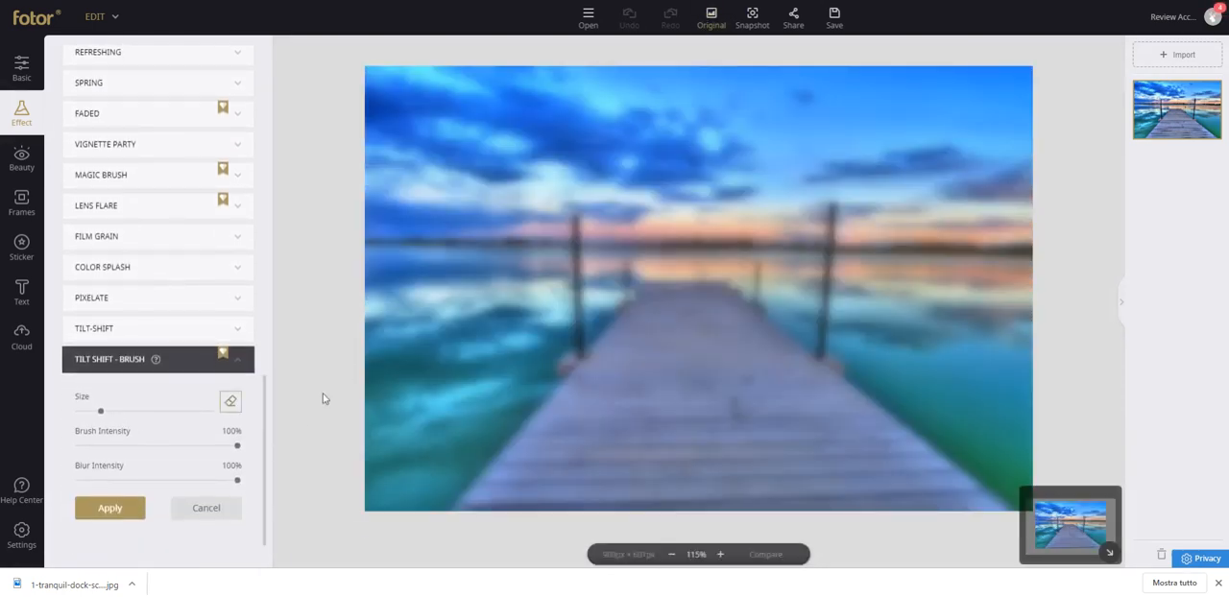
{"action": "mouse_move", "coordinate": [474, 304]}
{"action": "left_mouse_down"}
{"action": "mouse_move", "coordinate": [530, 282]}
{"action": "mouse_move", "coordinate": [480, 358]}
{"action": "mouse_move", "coordinate": [476, 395]}
{"action": "mouse_move", "coordinate": [627, 291]}
{"action": "mouse_move", "coordinate": [691, 278]}
{"action": "mouse_move", "coordinate": [743, 296]}
{"action": "mouse_move", "coordinate": [861, 431]}
{"action": "mouse_move", "coordinate": [958, 503]}
{"action": "mouse_move", "coordinate": [783, 348]}
{"action": "mouse_move", "coordinate": [677, 292]}
{"action": "mouse_move", "coordinate": [615, 327]}
{"action": "mouse_move", "coordinate": [501, 516]}
{"action": "left_mouse_up"}
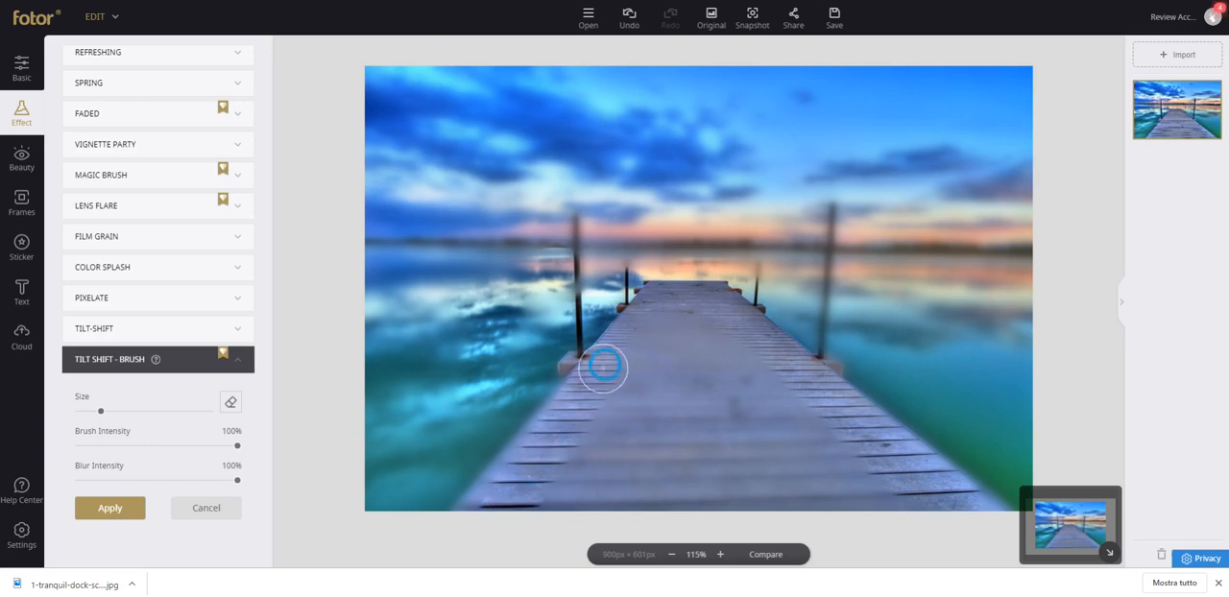
{"action": "mouse_move", "coordinate": [603, 367]}
{"action": "left_mouse_down"}
{"action": "mouse_move", "coordinate": [485, 498]}
{"action": "mouse_move", "coordinate": [516, 500]}
{"action": "mouse_move", "coordinate": [649, 325]}
{"action": "mouse_move", "coordinate": [564, 516]}
{"action": "mouse_move", "coordinate": [701, 331]}
{"action": "mouse_move", "coordinate": [646, 454]}
{"action": "mouse_move", "coordinate": [687, 499]}
{"action": "mouse_move", "coordinate": [724, 340]}
{"action": "mouse_move", "coordinate": [794, 512]}
{"action": "mouse_move", "coordinate": [761, 342]}
{"action": "left_mouse_up"}
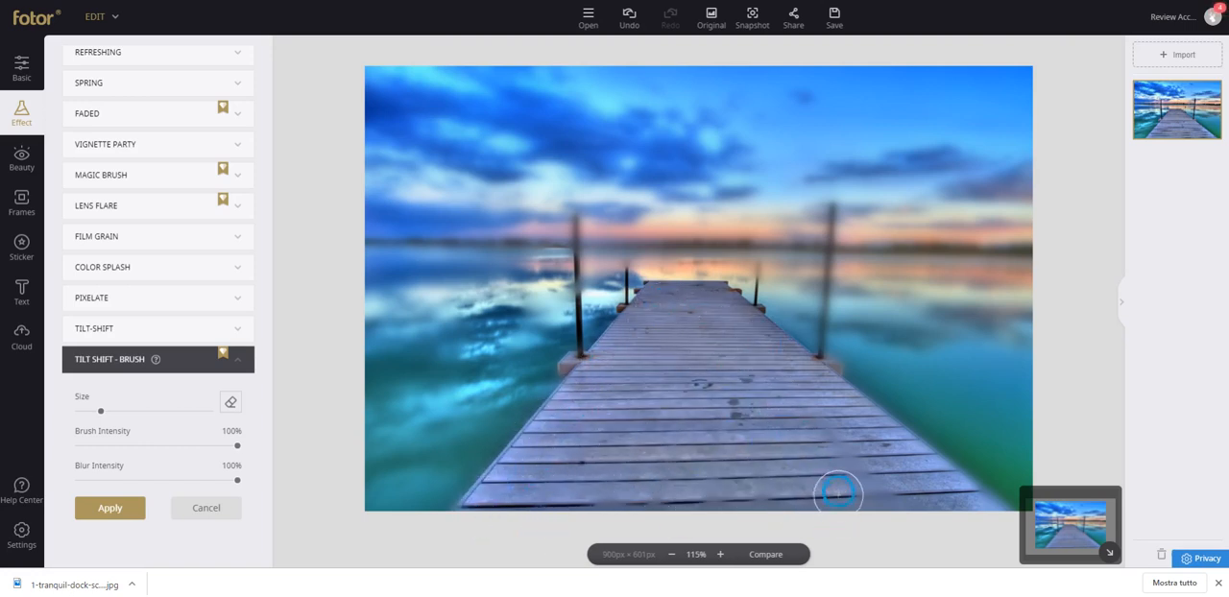
{"action": "mouse_move", "coordinate": [838, 493]}
{"action": "left_mouse_down"}
{"action": "mouse_move", "coordinate": [889, 513]}
{"action": "mouse_move", "coordinate": [667, 491]}
{"action": "mouse_move", "coordinate": [601, 500]}
{"action": "left_mouse_up"}
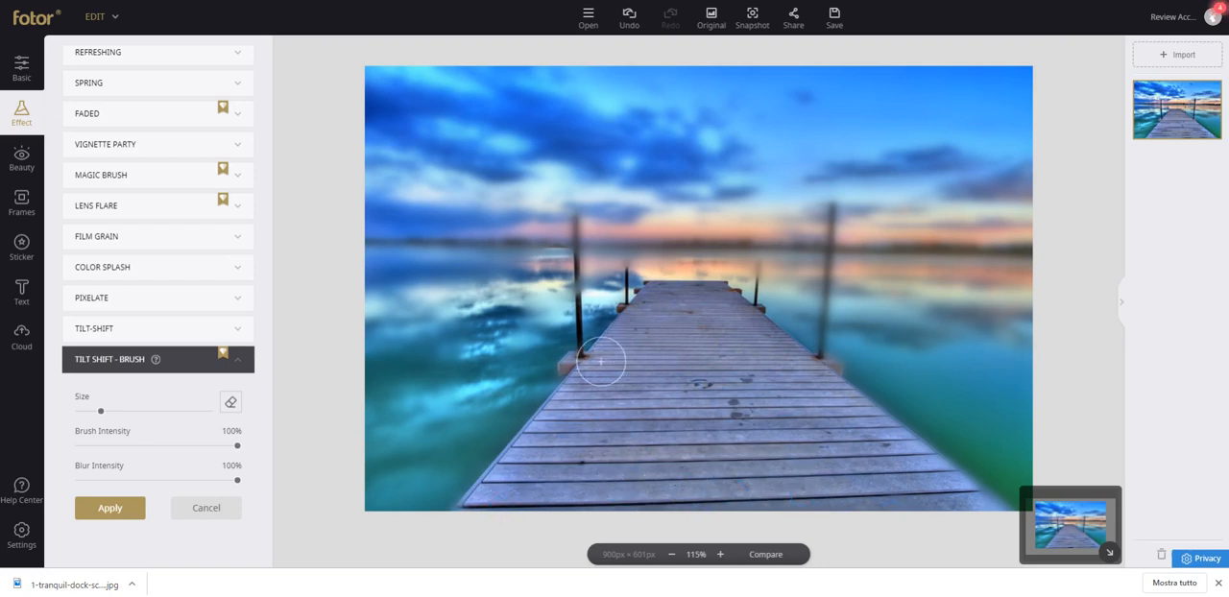
{"action": "mouse_move", "coordinate": [601, 362]}
{"action": "left_mouse_down"}
{"action": "mouse_move", "coordinate": [564, 275]}
{"action": "mouse_move", "coordinate": [566, 197]}
{"action": "mouse_move", "coordinate": [633, 316]}
{"action": "mouse_move", "coordinate": [628, 226]}
{"action": "mouse_move", "coordinate": [785, 306]}
{"action": "mouse_move", "coordinate": [771, 316]}
{"action": "mouse_move", "coordinate": [763, 257]}
{"action": "mouse_move", "coordinate": [806, 368]}
{"action": "mouse_move", "coordinate": [831, 385]}
{"action": "mouse_move", "coordinate": [818, 251]}
{"action": "mouse_move", "coordinate": [829, 206]}
{"action": "left_mouse_up"}
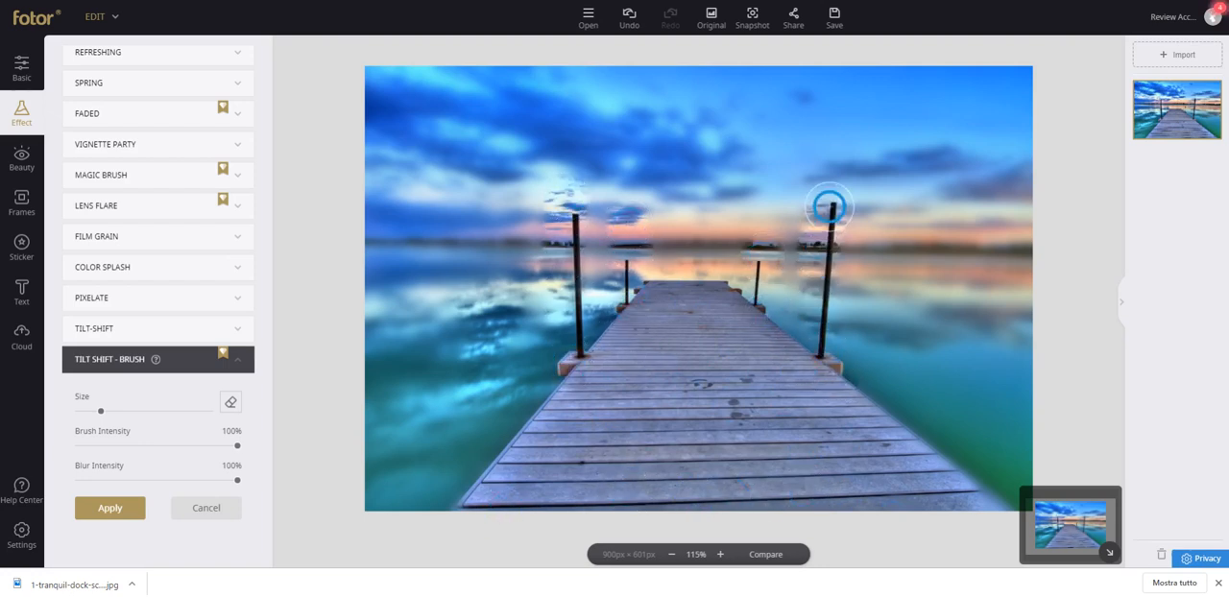
Paint the water and sky back into focus with a larger tilt-shift brush and restore the original photo.
{"action": "left_click_drag", "start_coordinate": [101, 419], "coordinate": [158, 413]}
{"action": "mouse_move", "coordinate": [434, 369]}
{"action": "left_mouse_down"}
{"action": "mouse_move", "coordinate": [406, 204]}
{"action": "mouse_move", "coordinate": [556, 267]}
{"action": "mouse_move", "coordinate": [889, 265]}
{"action": "mouse_move", "coordinate": [632, 177]}
{"action": "left_mouse_up"}
{"action": "left_click", "coordinate": [710, 26]}
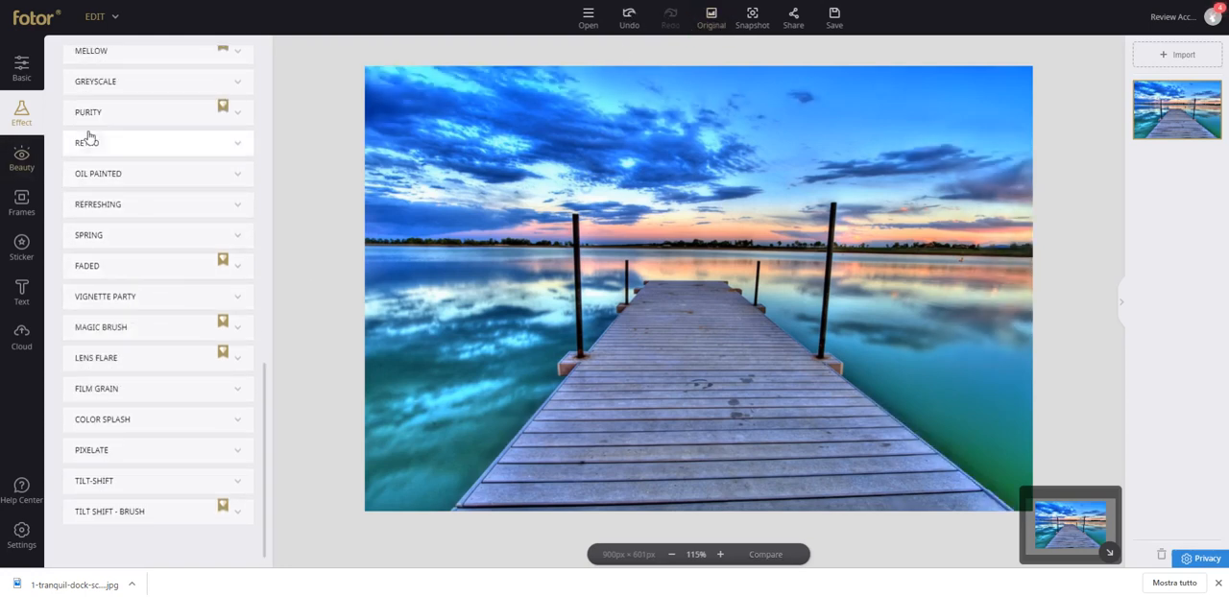
Look through the Beauty tools for basic, eye and mouth retouching.
{"action": "left_click", "coordinate": [17, 171]}
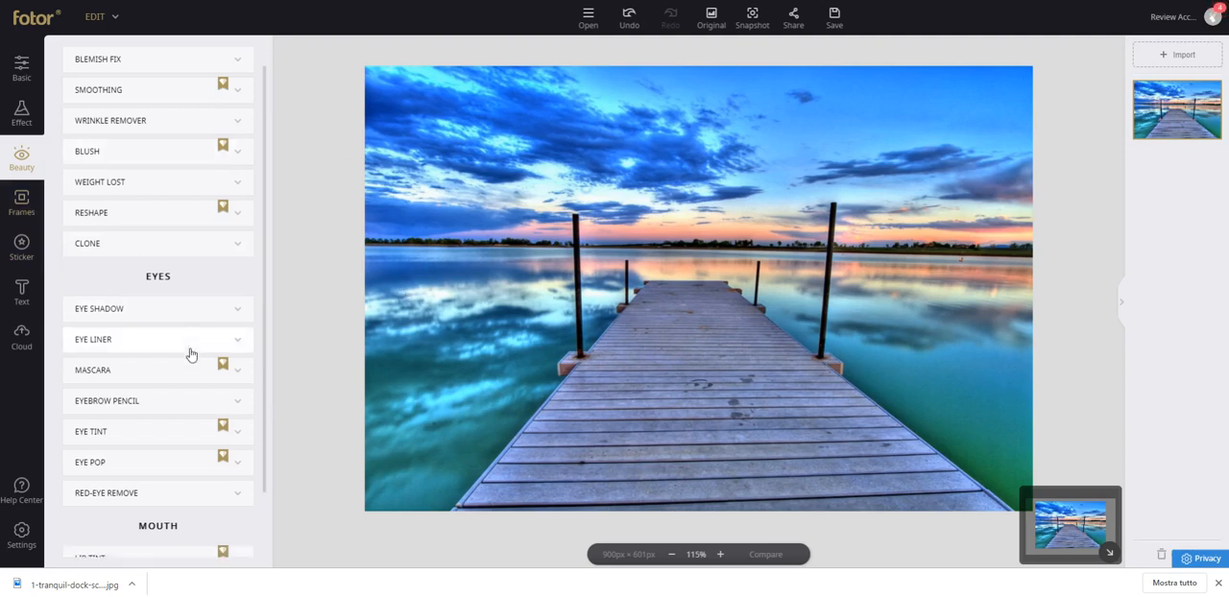
{"action": "scroll", "coordinate": [183, 453], "scroll_direction": "down", "scroll_amount": 1}
{"action": "scroll", "coordinate": [183, 384], "scroll_direction": "up", "scroll_amount": 1}
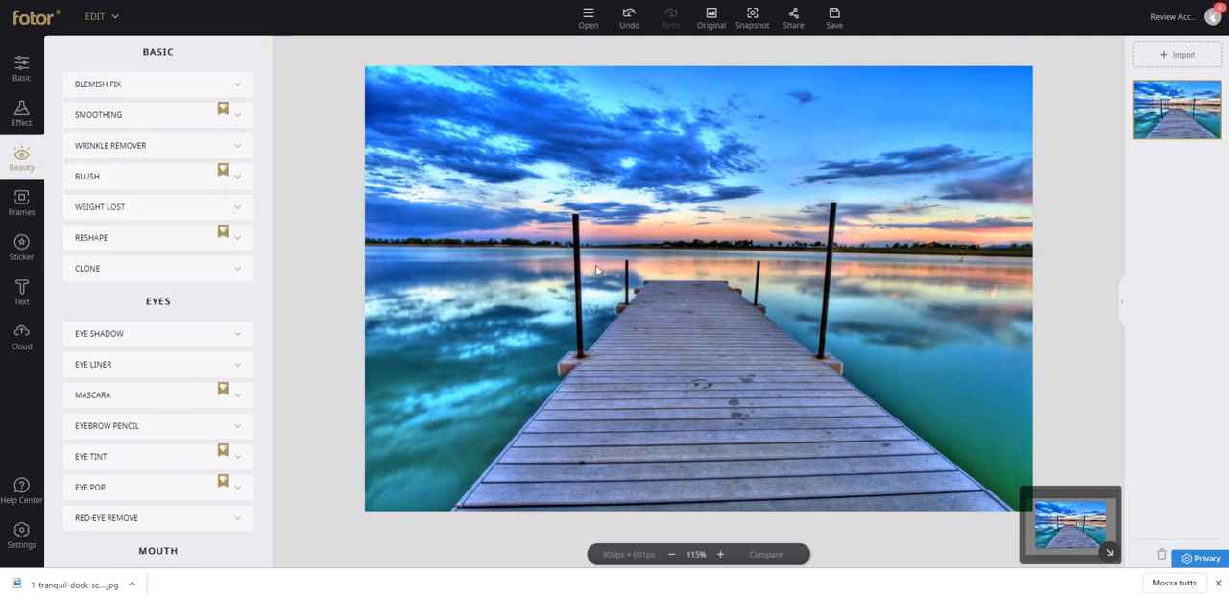
Preview the white-flower and blue-leaf frames from the Floral set on the dock photo and discard them.
{"action": "left_click", "coordinate": [22, 207]}
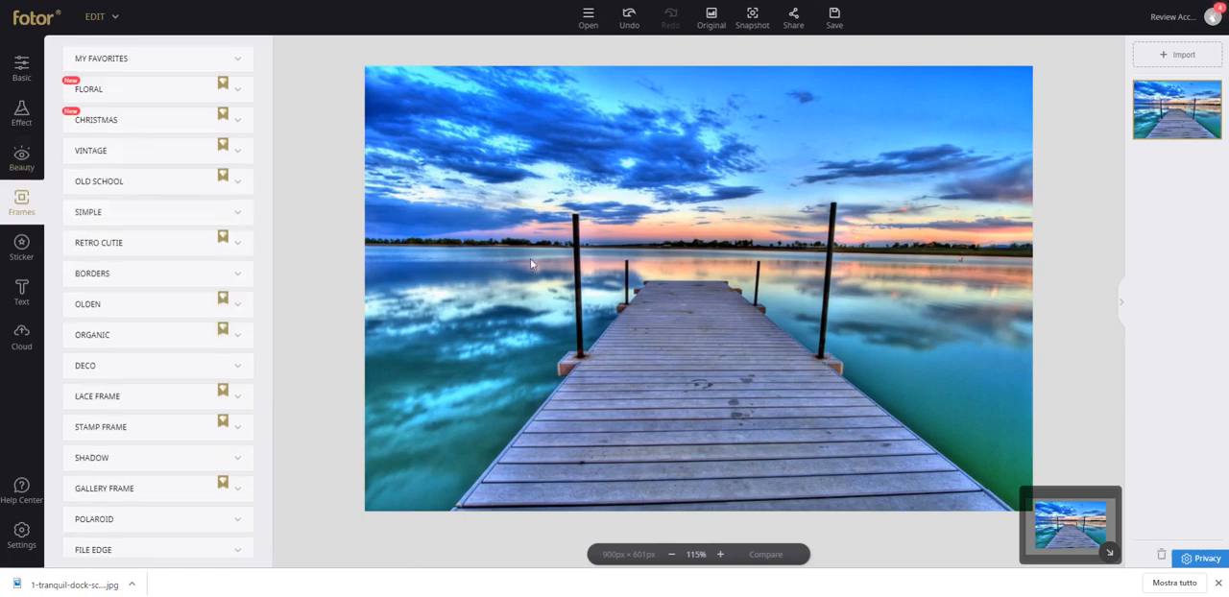
{"action": "left_click", "coordinate": [219, 84]}
{"action": "left_click", "coordinate": [147, 132]}
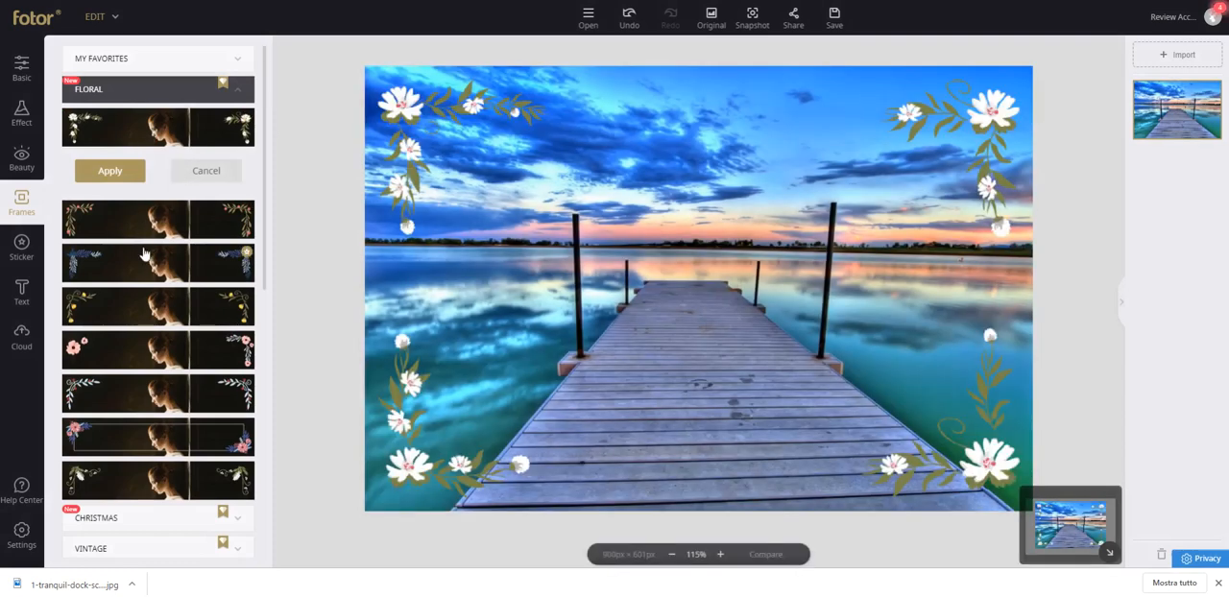
{"action": "left_click", "coordinate": [144, 254]}
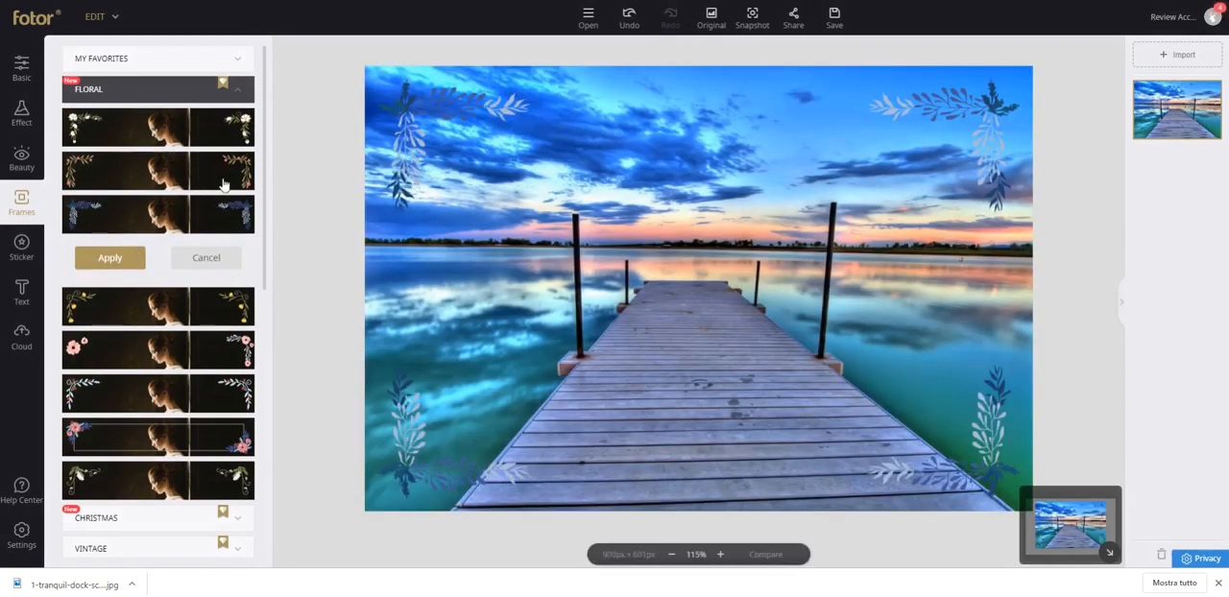
{"action": "left_click", "coordinate": [202, 262]}
Preview the Christmas frame with holly and white branches on the dock photo and discard it.
{"action": "scroll", "coordinate": [202, 273], "scroll_direction": "down", "scroll_amount": 3}
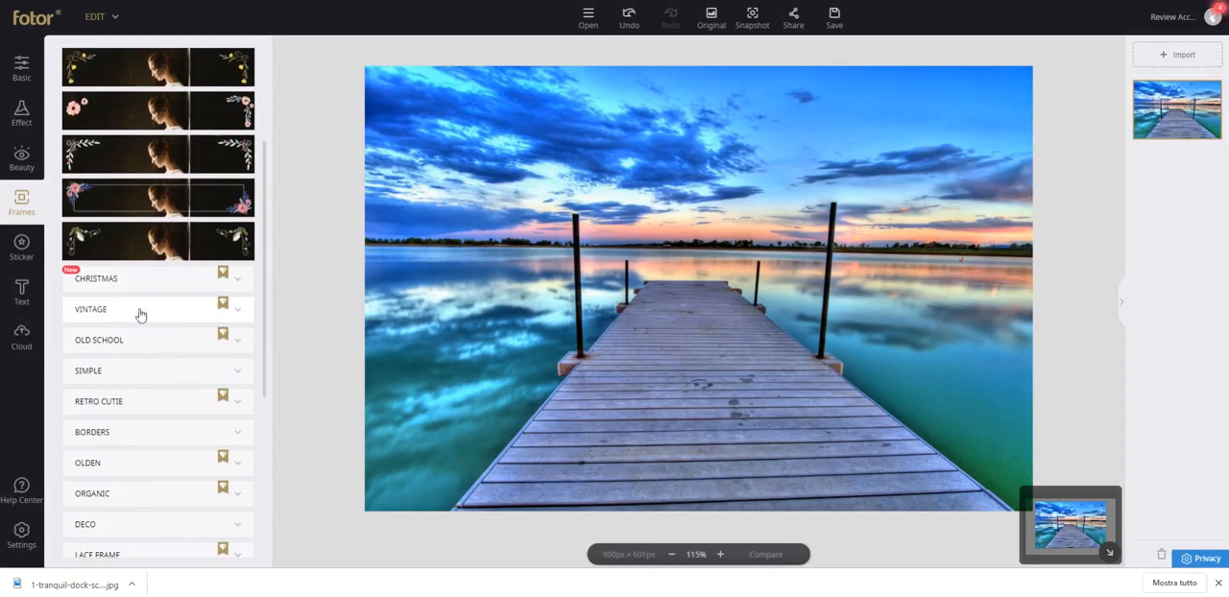
{"action": "left_click", "coordinate": [137, 282]}
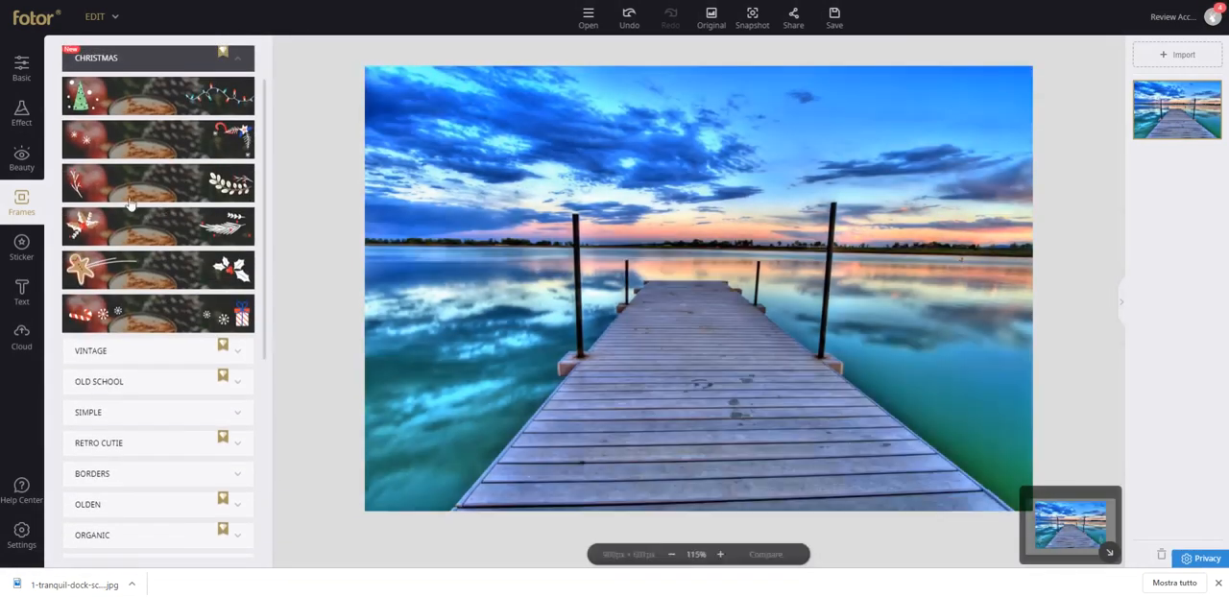
{"action": "left_click", "coordinate": [149, 244]}
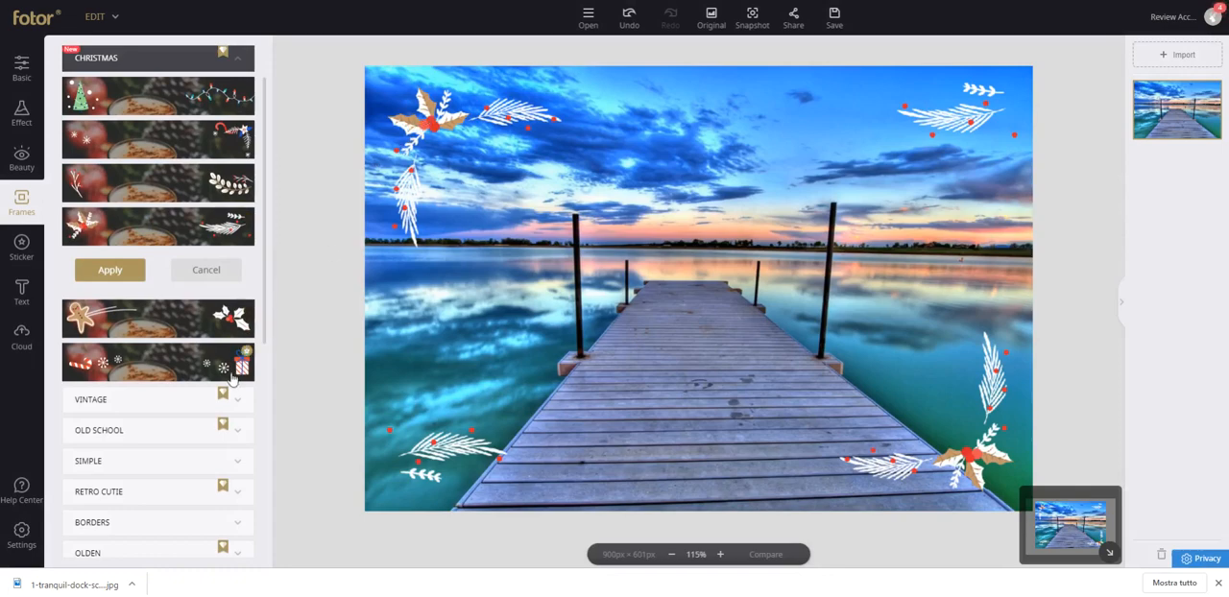
{"action": "left_click", "coordinate": [213, 273]}
Preview the Vintage frames with the "My Love, 2017" caption and with brown photo corners on the dock photo.
{"action": "scroll", "coordinate": [163, 325], "scroll_direction": "down", "scroll_amount": 2}
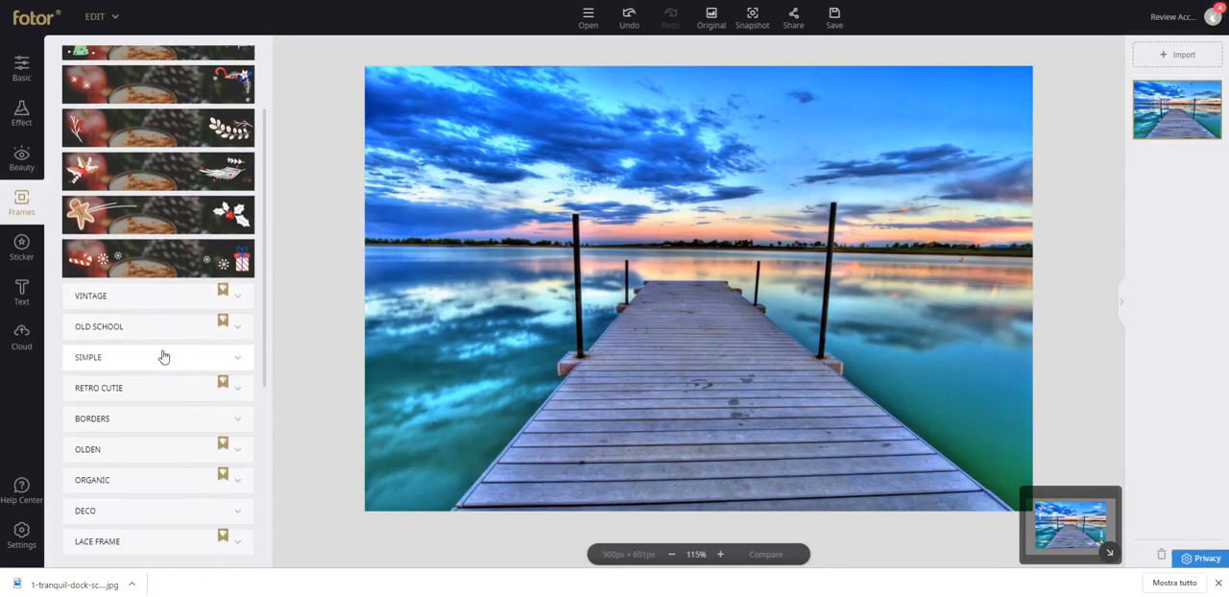
{"action": "left_click", "coordinate": [129, 297]}
{"action": "left_click", "coordinate": [159, 241]}
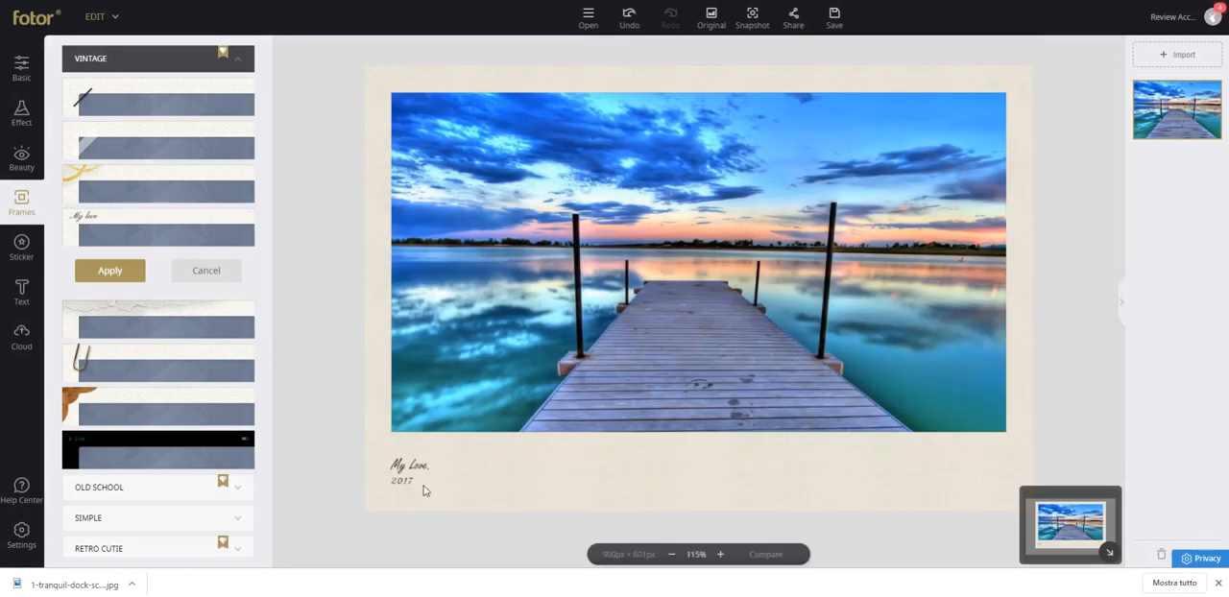
{"action": "left_click", "coordinate": [163, 448]}
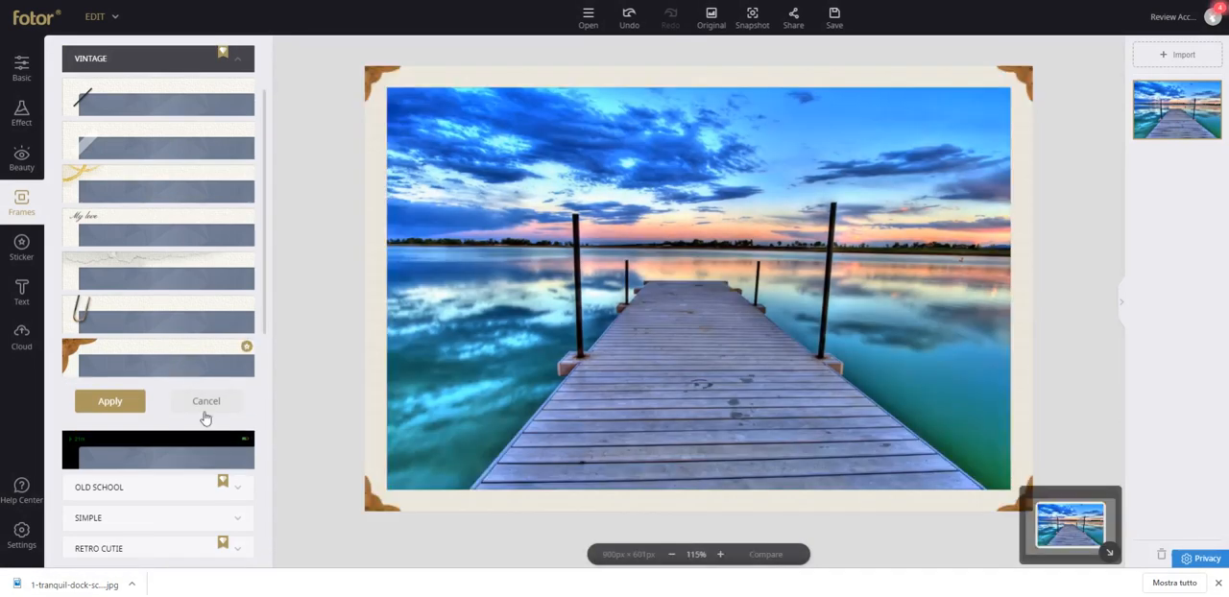
Discard the brown photo-corner Vintage frame and choose the Polaroid frame for the dock photo.
{"action": "left_click", "coordinate": [202, 409]}
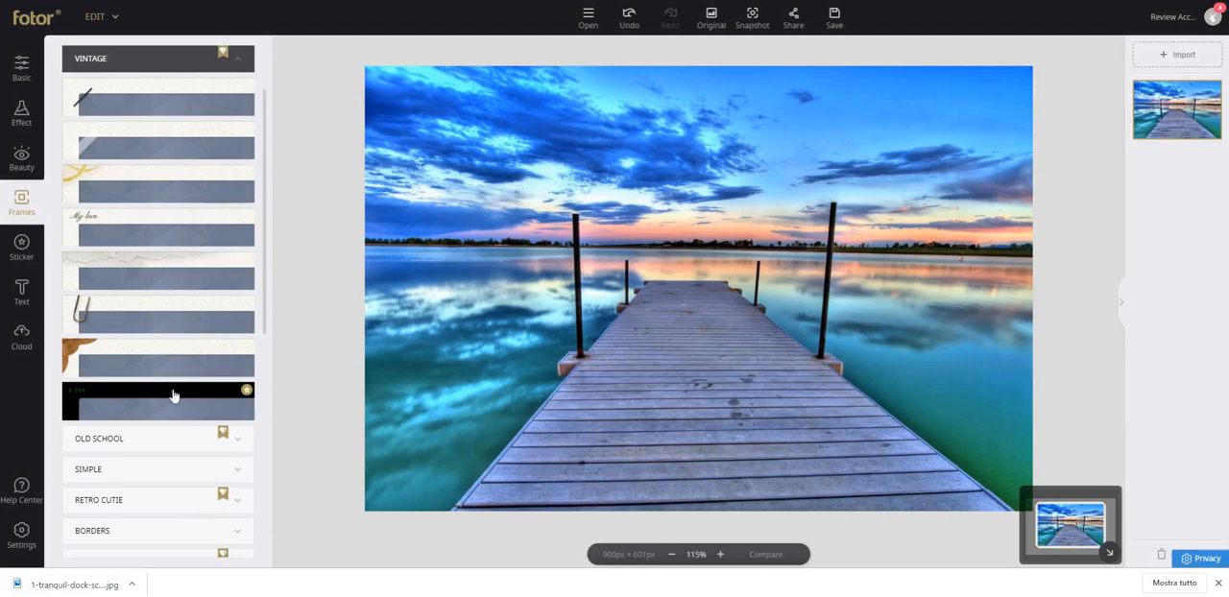
{"action": "scroll", "coordinate": [163, 432], "scroll_direction": "down", "scroll_amount": 3}
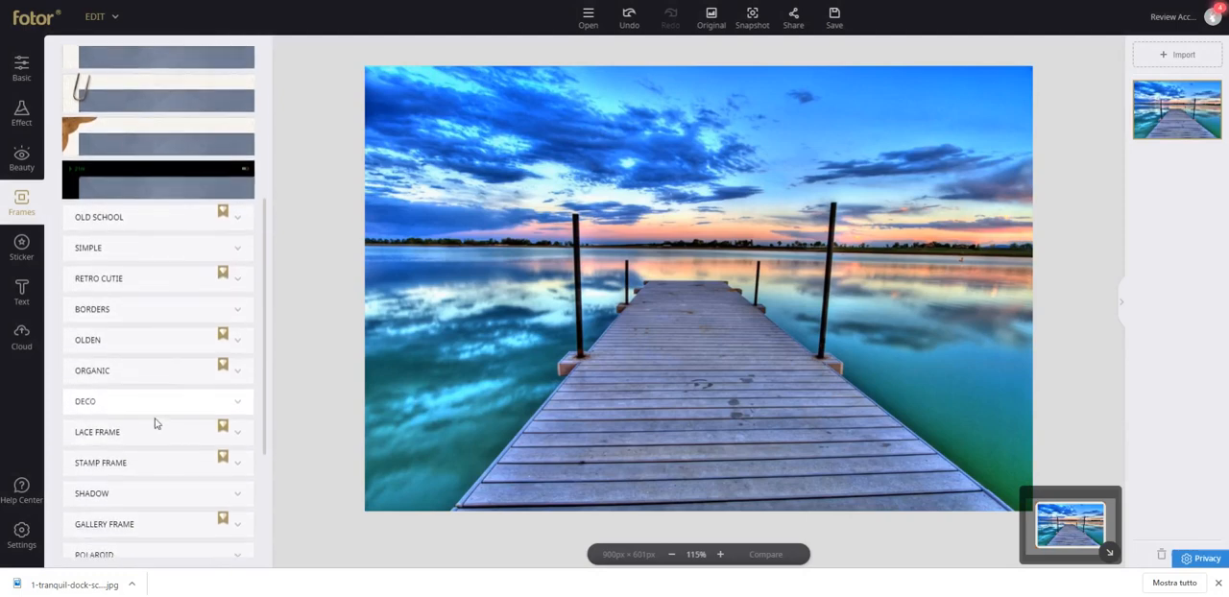
{"action": "scroll", "coordinate": [153, 404], "scroll_direction": "down", "scroll_amount": 3}
{"action": "scroll", "coordinate": [164, 373], "scroll_direction": "up", "scroll_amount": 2}
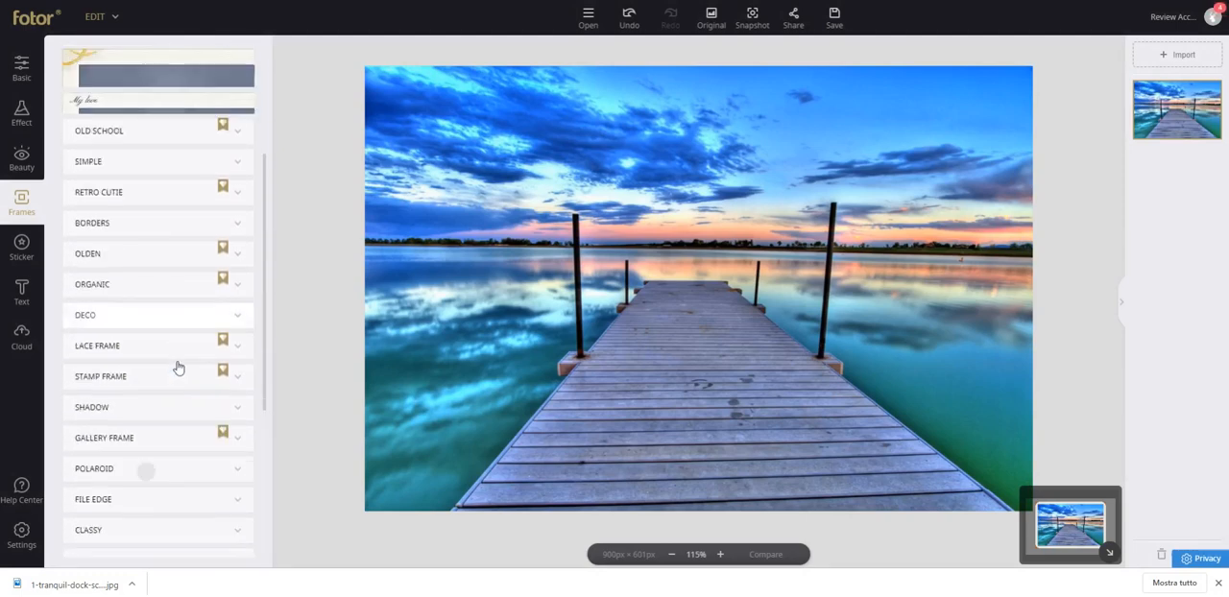
{"action": "left_click", "coordinate": [144, 469]}
{"action": "scroll", "coordinate": [192, 379], "scroll_direction": "down", "scroll_amount": 2}
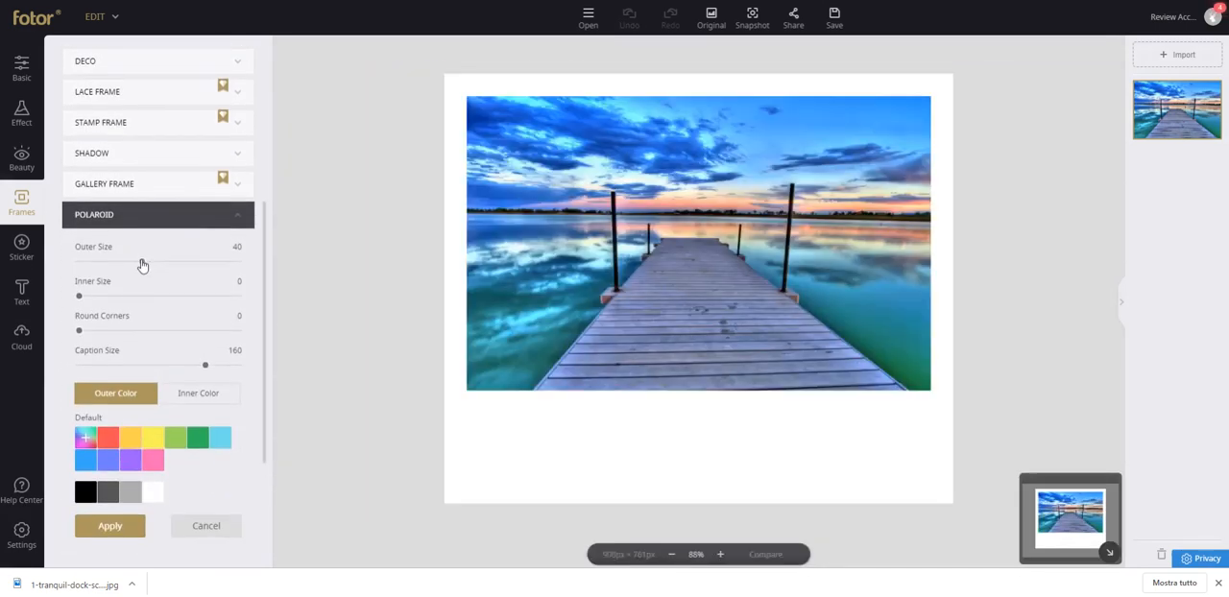
Set the Polaroid frame's outer size to 34, inner size to 8 and caption size to 61, keeping round corners at 0.
{"action": "mouse_move", "coordinate": [141, 261]}
{"action": "left_mouse_down"}
{"action": "mouse_move", "coordinate": [182, 262]}
{"action": "mouse_move", "coordinate": [133, 262]}
{"action": "left_mouse_up"}
{"action": "mouse_move", "coordinate": [79, 297]}
{"action": "left_mouse_down"}
{"action": "mouse_move", "coordinate": [105, 297]}
{"action": "mouse_move", "coordinate": [93, 297]}
{"action": "left_mouse_up"}
{"action": "mouse_move", "coordinate": [80, 333]}
{"action": "left_mouse_down"}
{"action": "mouse_move", "coordinate": [102, 331]}
{"action": "mouse_move", "coordinate": [64, 332]}
{"action": "left_mouse_up"}
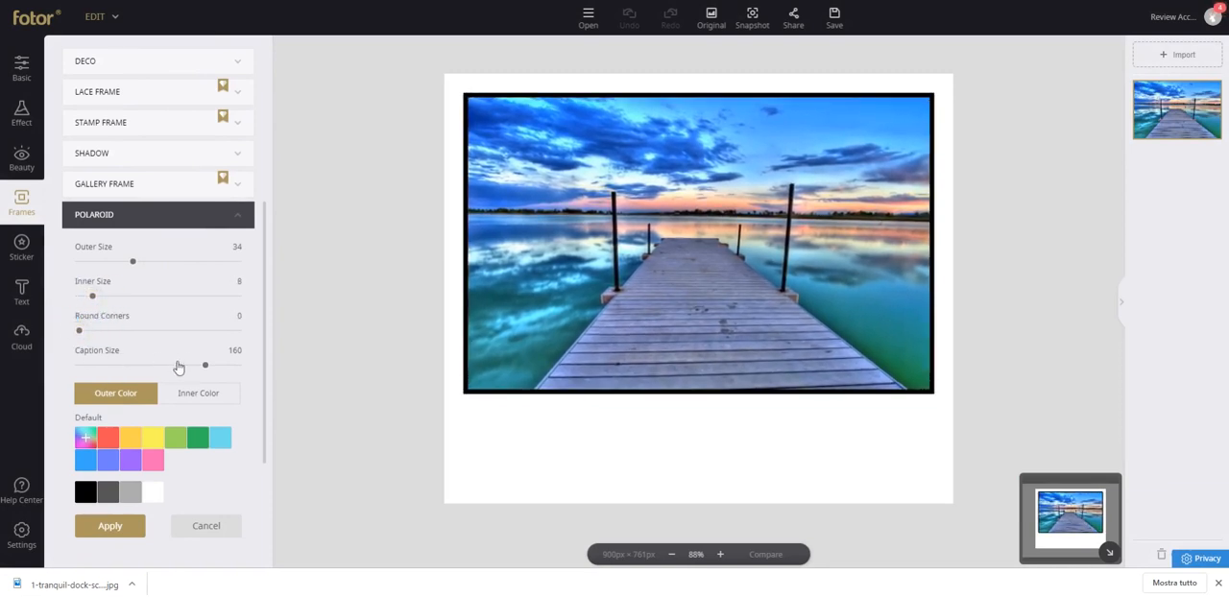
{"action": "left_click_drag", "start_coordinate": [204, 367], "coordinate": [127, 365]}
Try red as the Polaroid frame's outer color, return it to white and apply the frame.
{"action": "left_click", "coordinate": [102, 448]}
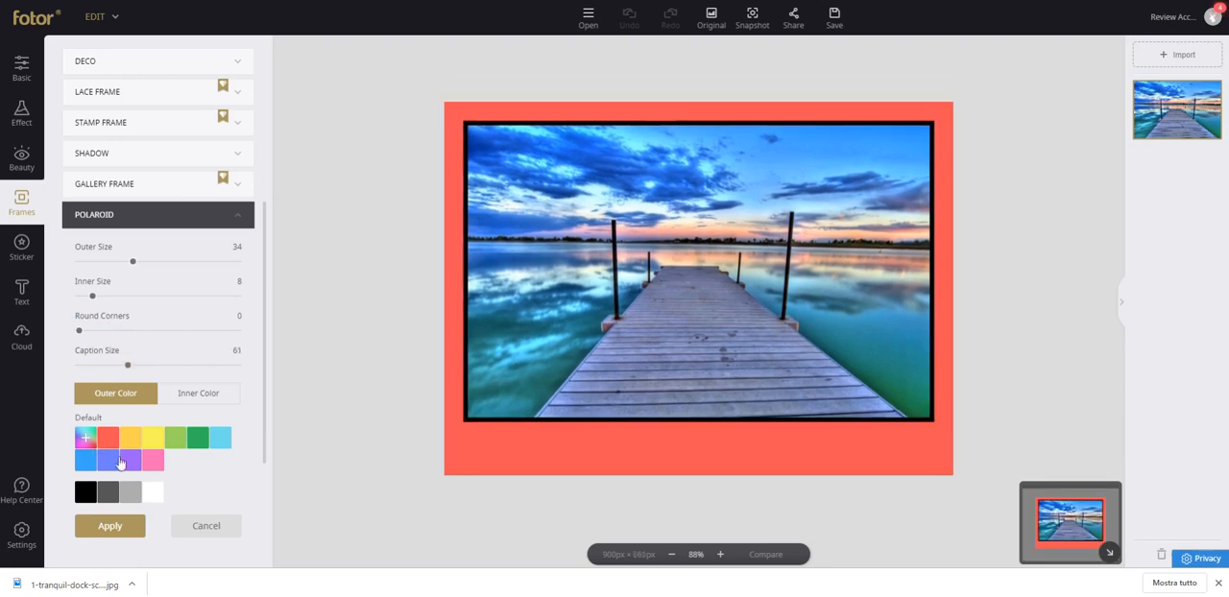
{"action": "left_click", "coordinate": [153, 494]}
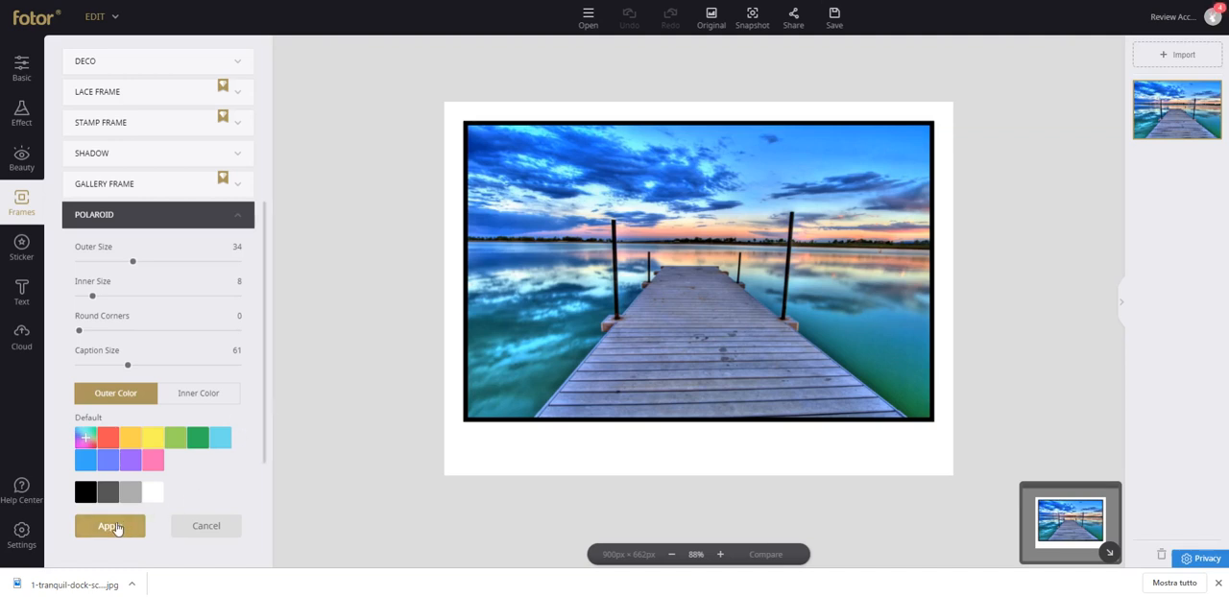
{"action": "left_click", "coordinate": [113, 528]}
Add a body text reading "SEA DURING WINTER" in the white caption strip below the photo.
{"action": "left_click", "coordinate": [23, 291]}
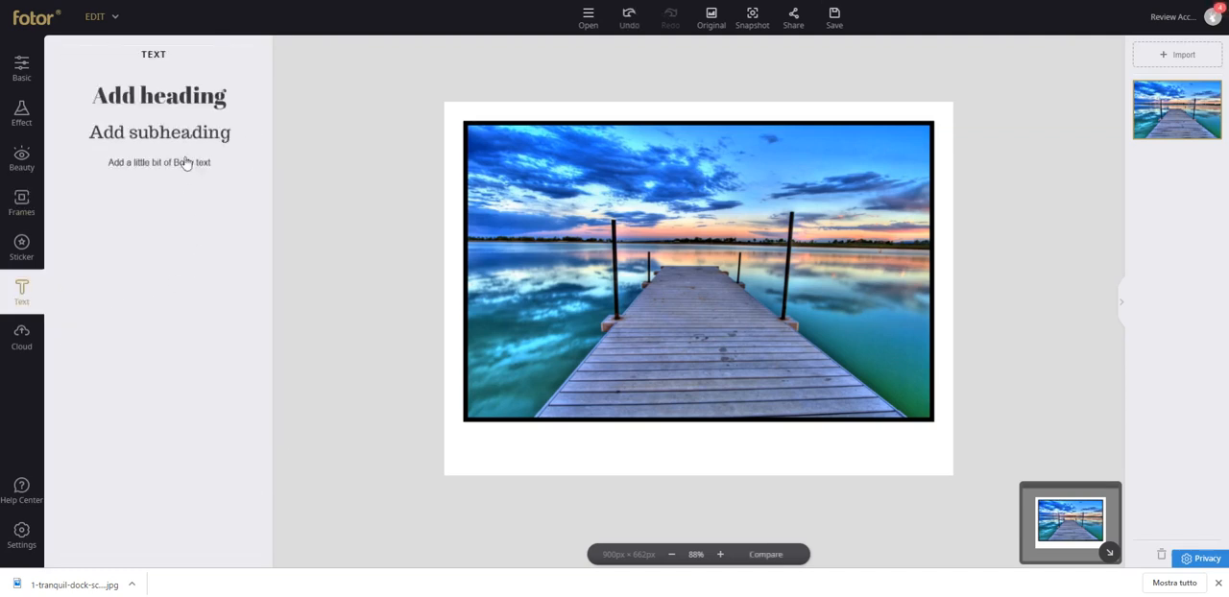
{"action": "left_click", "coordinate": [188, 163]}
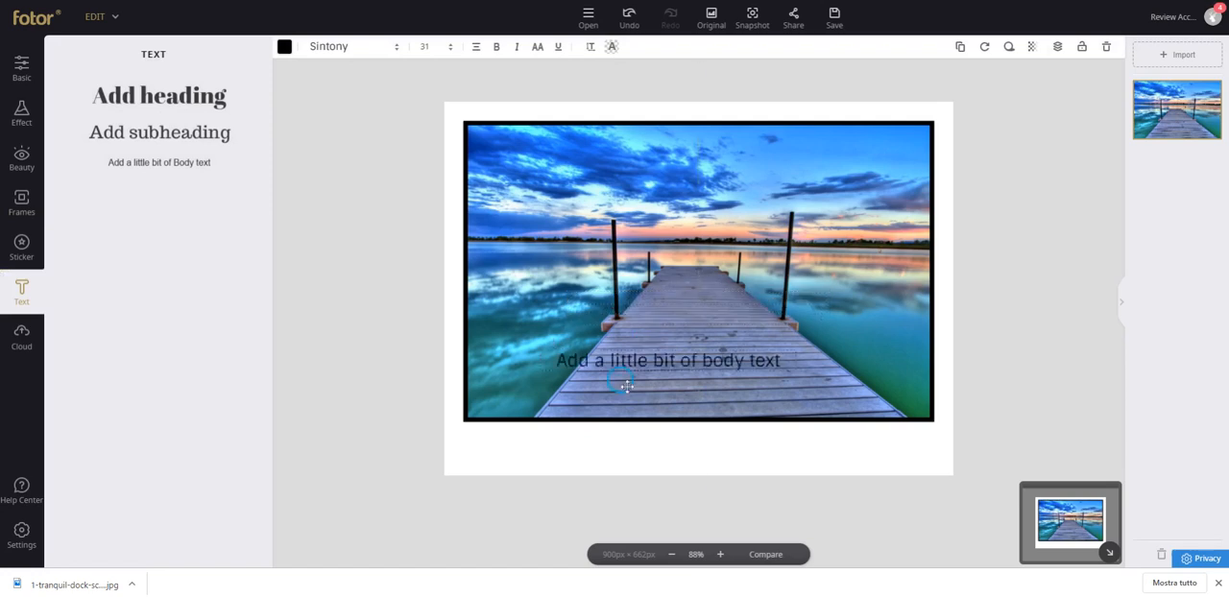
{"action": "left_click_drag", "start_coordinate": [626, 385], "coordinate": [557, 451]}
{"action": "double_click", "coordinate": [557, 451]}
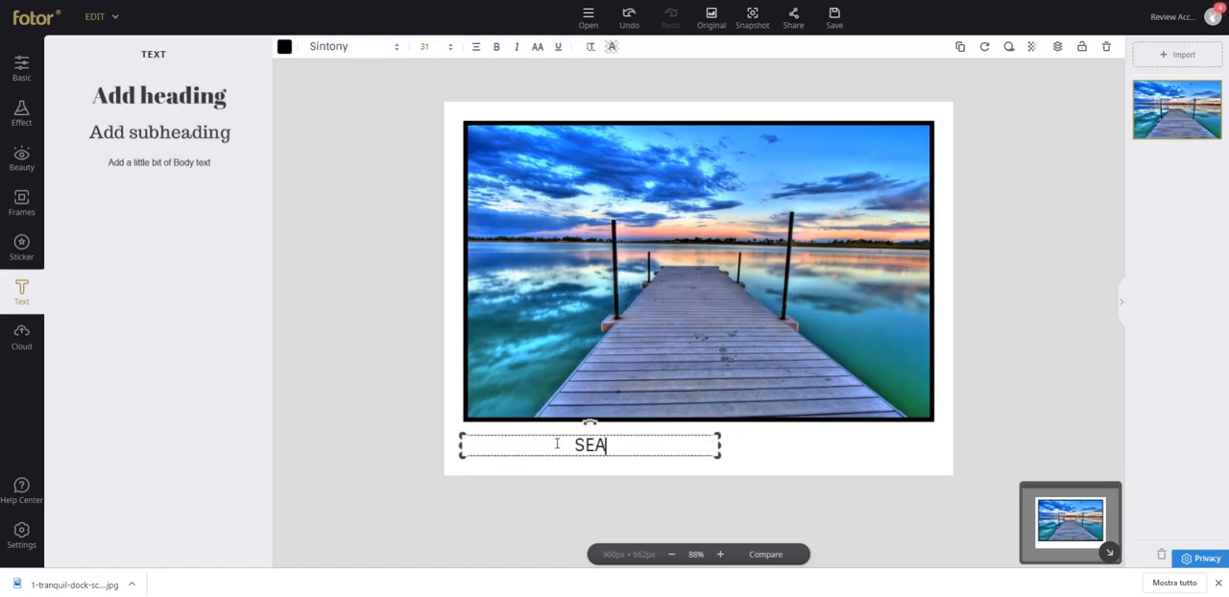
{"action": "type", "text": "SEA DURING WINTER"}
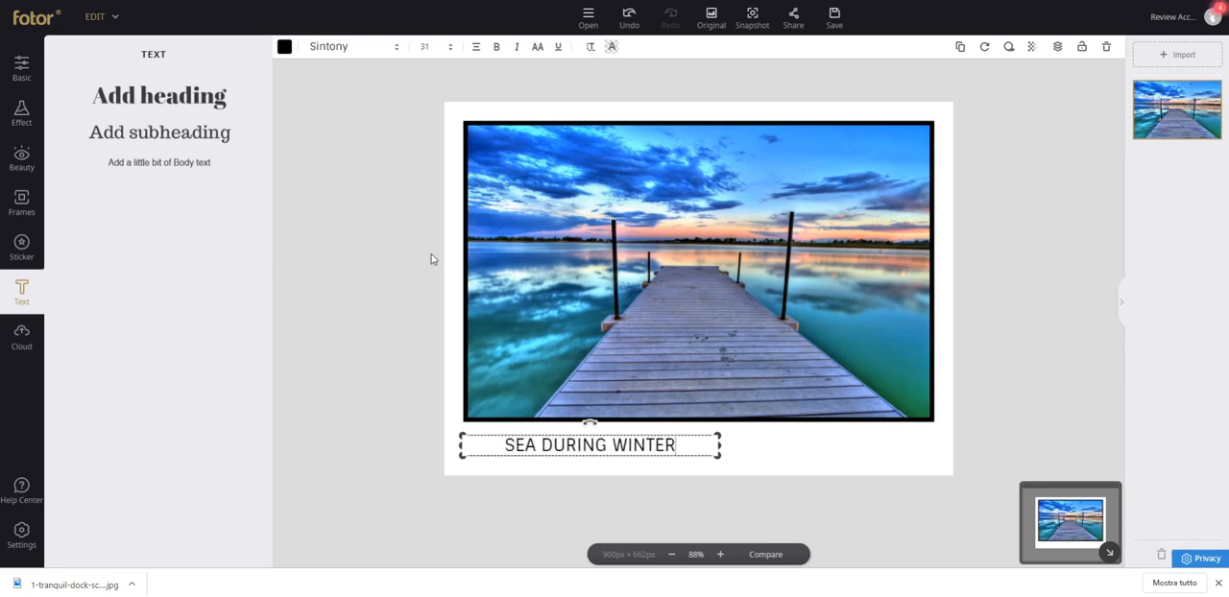
Change the "SEA DURING WINTER" caption's font to Shellahera Script Demo, then slightly narrow its text box and tilt it counterclockwise.
{"action": "left_click", "coordinate": [392, 50]}
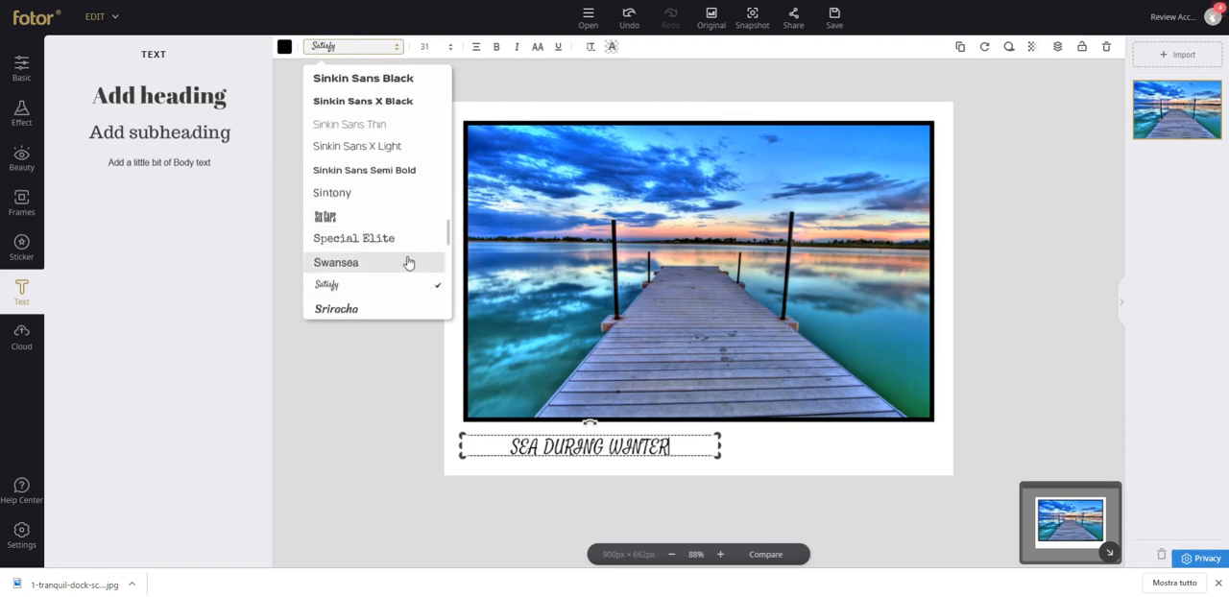
{"action": "scroll", "coordinate": [411, 261], "scroll_direction": "down", "scroll_amount": 5}
{"action": "left_click", "coordinate": [359, 208]}
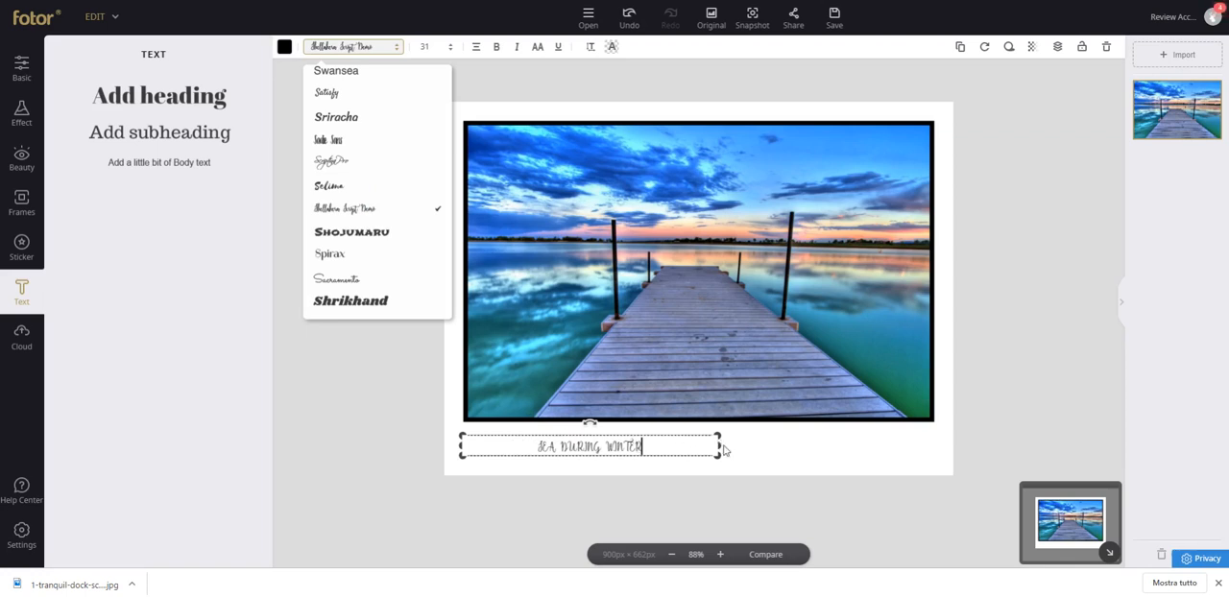
{"action": "mouse_move", "coordinate": [719, 445]}
{"action": "left_mouse_down"}
{"action": "mouse_move", "coordinate": [811, 440]}
{"action": "mouse_move", "coordinate": [705, 445]}
{"action": "left_mouse_up"}
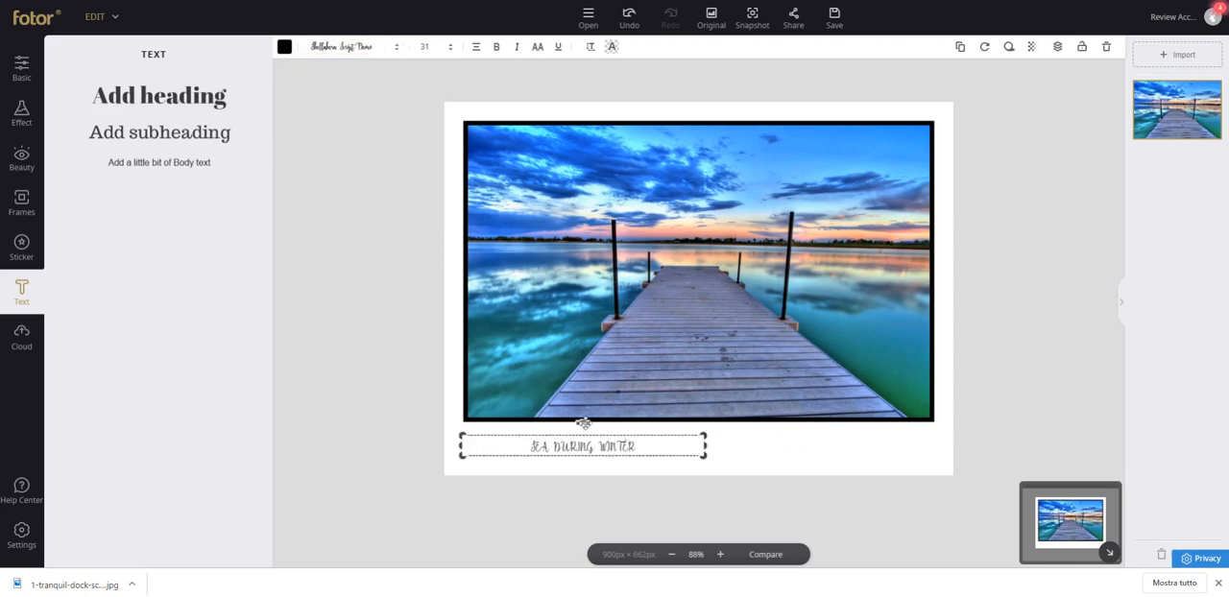
{"action": "mouse_move", "coordinate": [583, 421]}
{"action": "left_mouse_down"}
{"action": "mouse_move", "coordinate": [563, 419]}
{"action": "mouse_move", "coordinate": [590, 425]}
{"action": "left_mouse_up"}
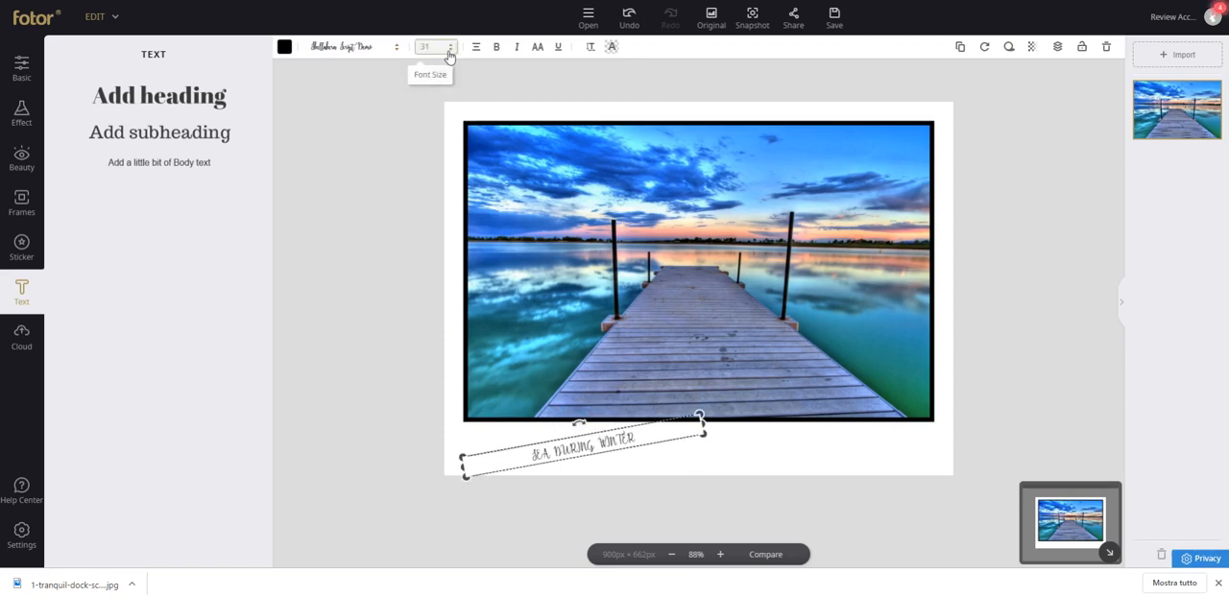
Format the tilted caption as size 40, bold, underlined and italic, and shift it toward the frame's lower-left corner.
{"action": "left_click", "coordinate": [446, 48]}
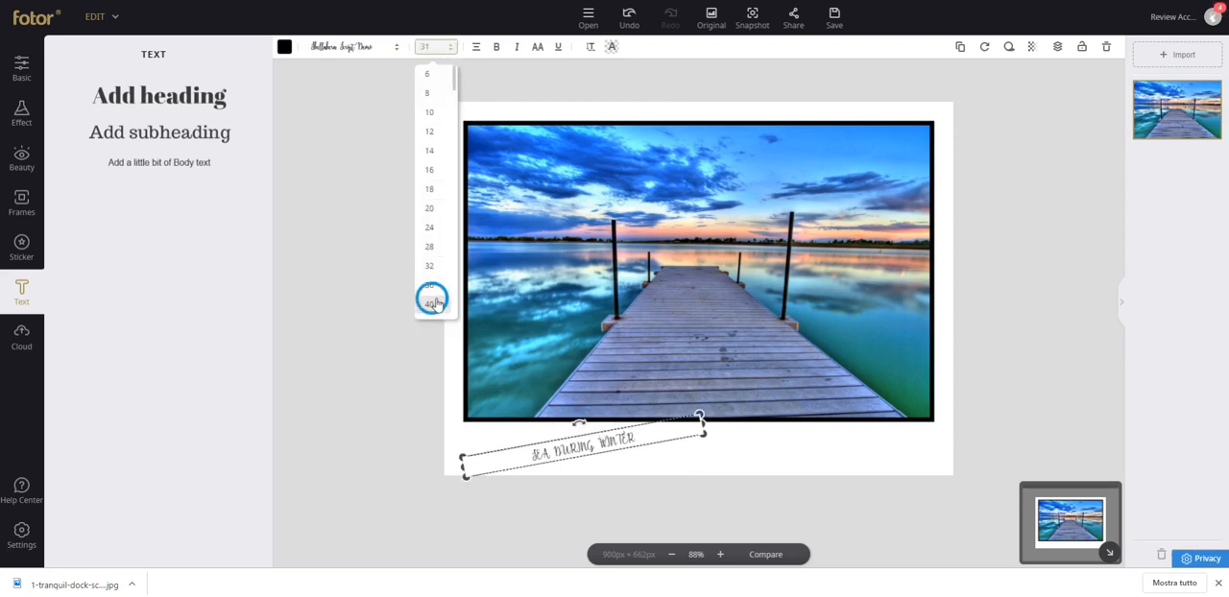
{"action": "left_click", "coordinate": [442, 305]}
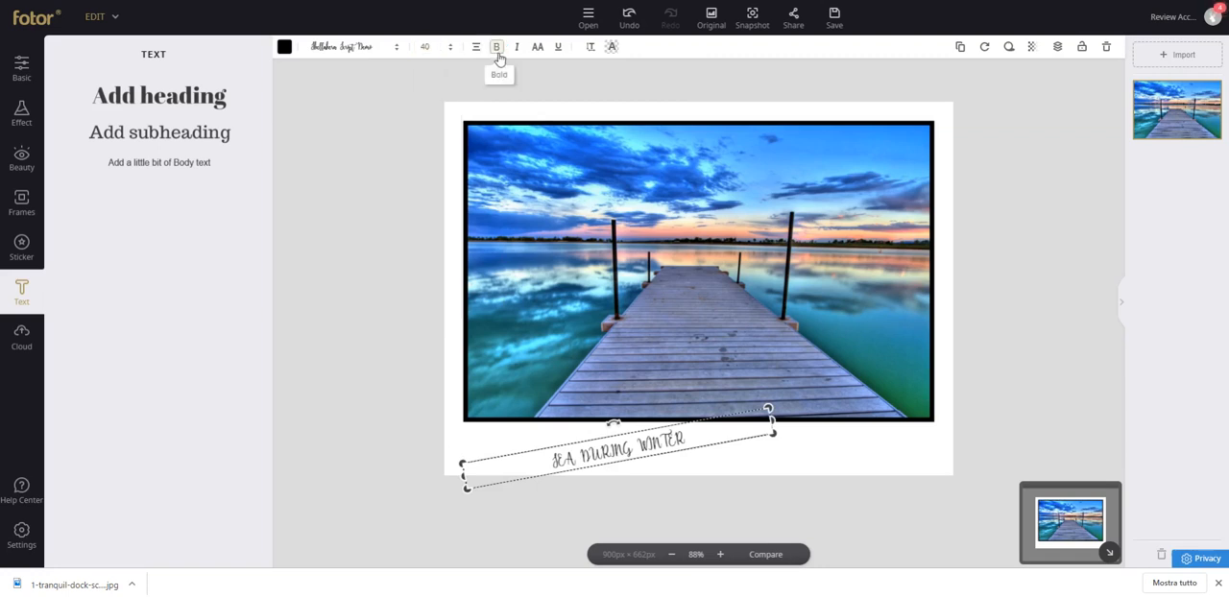
{"action": "left_click", "coordinate": [499, 59]}
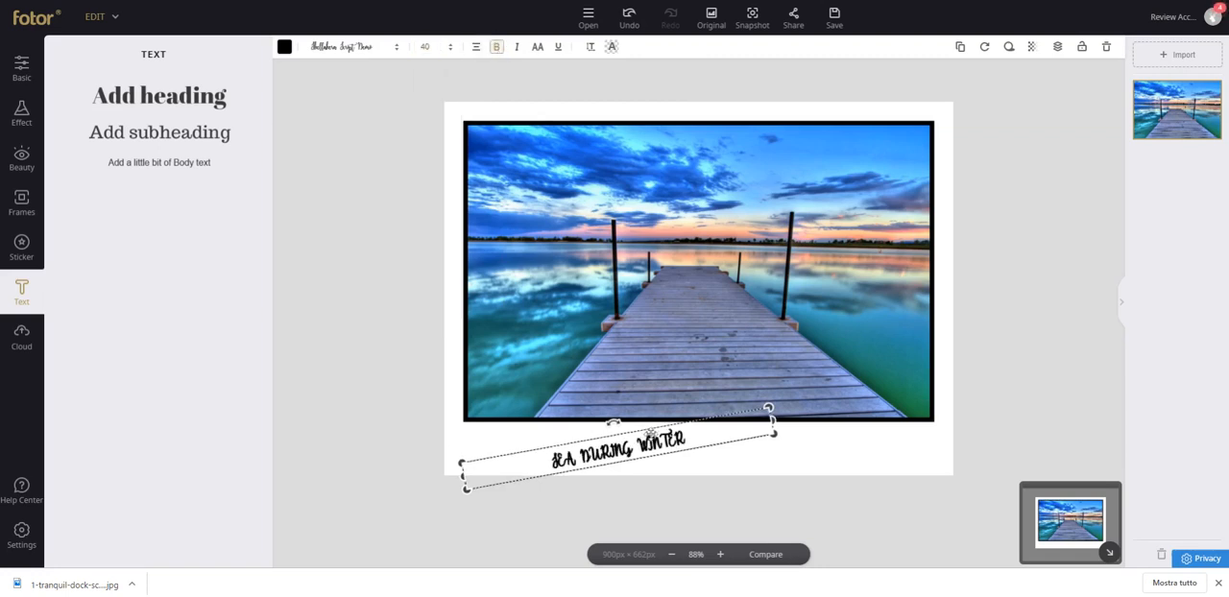
{"action": "left_click_drag", "start_coordinate": [651, 434], "coordinate": [569, 432]}
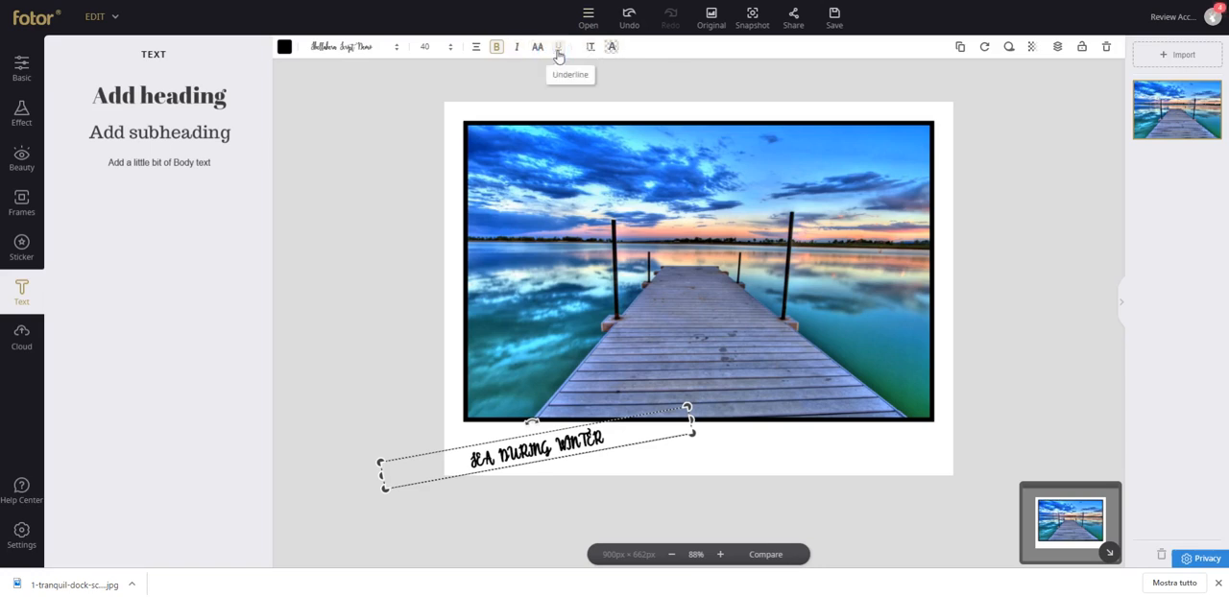
{"action": "left_click", "coordinate": [557, 52]}
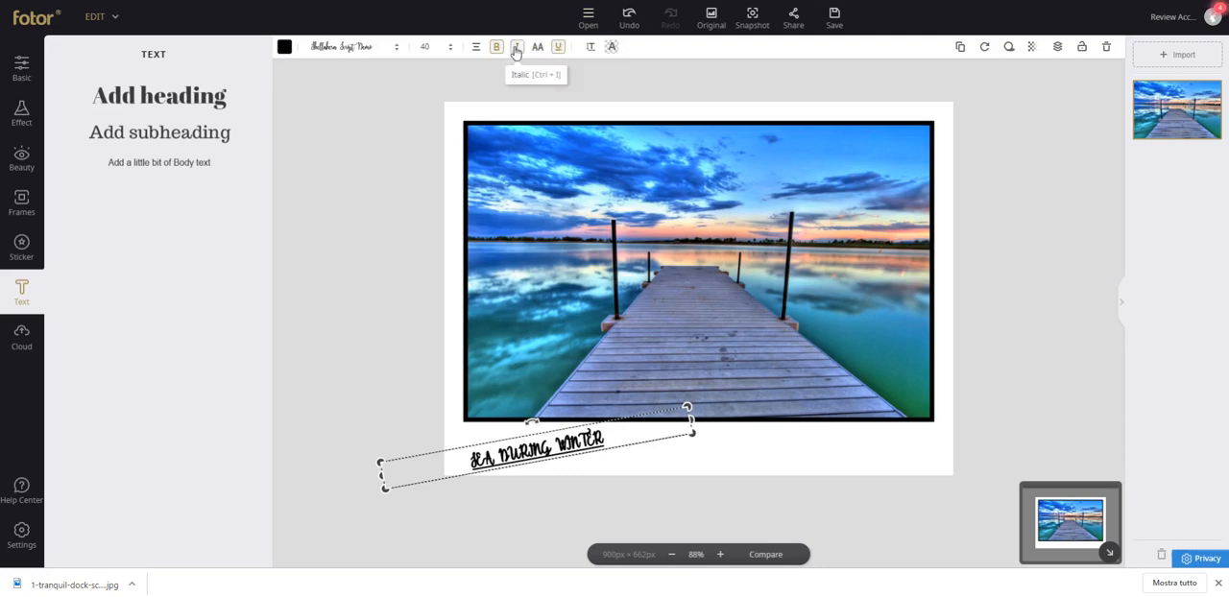
{"action": "left_click", "coordinate": [516, 50]}
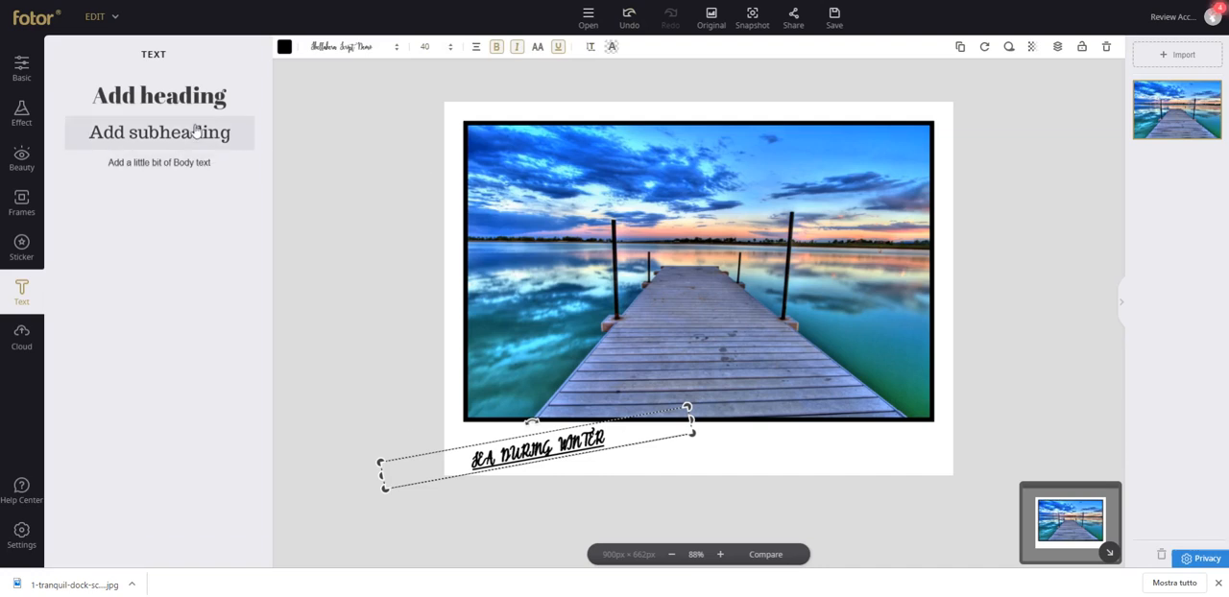
Add the heading "AUGUST 2019" on the right of the caption strip, widening its text box so it fits on one line.
{"action": "left_click", "coordinate": [184, 109]}
{"action": "left_click_drag", "start_coordinate": [727, 309], "coordinate": [815, 433]}
{"action": "double_click", "coordinate": [819, 437]}
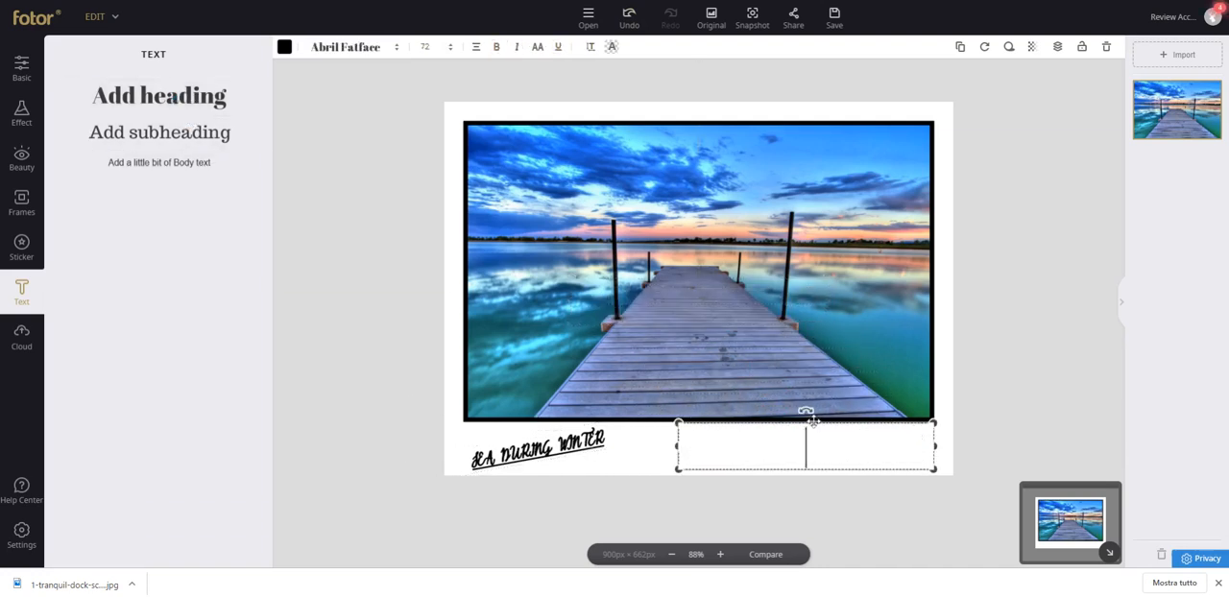
{"action": "type", "text": "AUGUST 2019"}
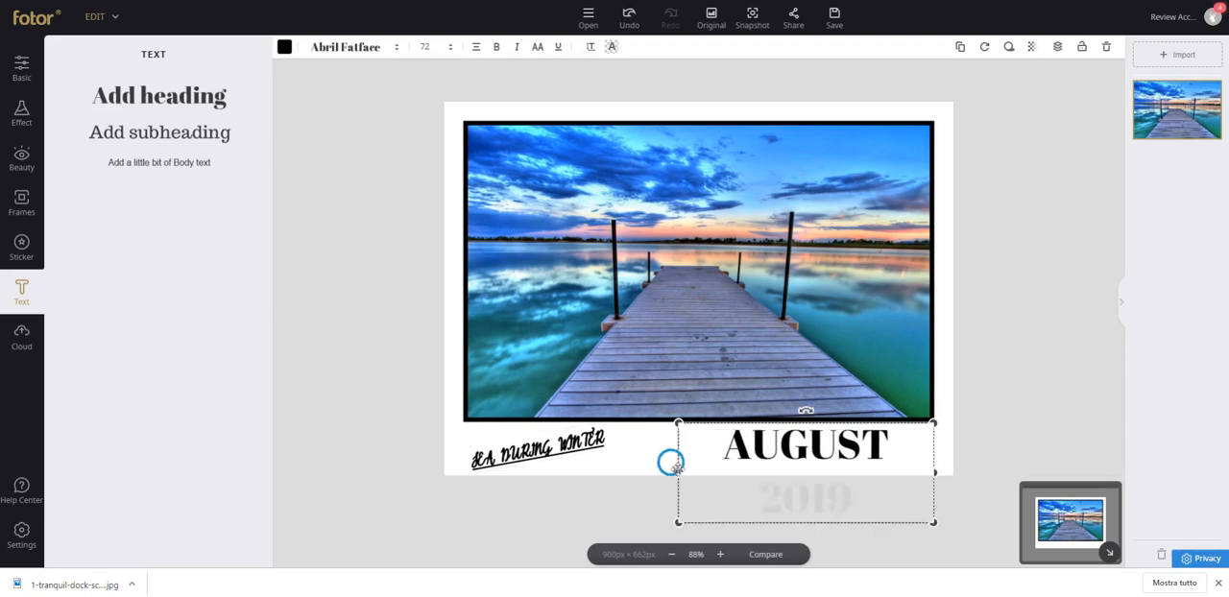
{"action": "left_click_drag", "start_coordinate": [675, 466], "coordinate": [652, 464]}
{"action": "left_click_drag", "start_coordinate": [914, 471], "coordinate": [871, 447]}
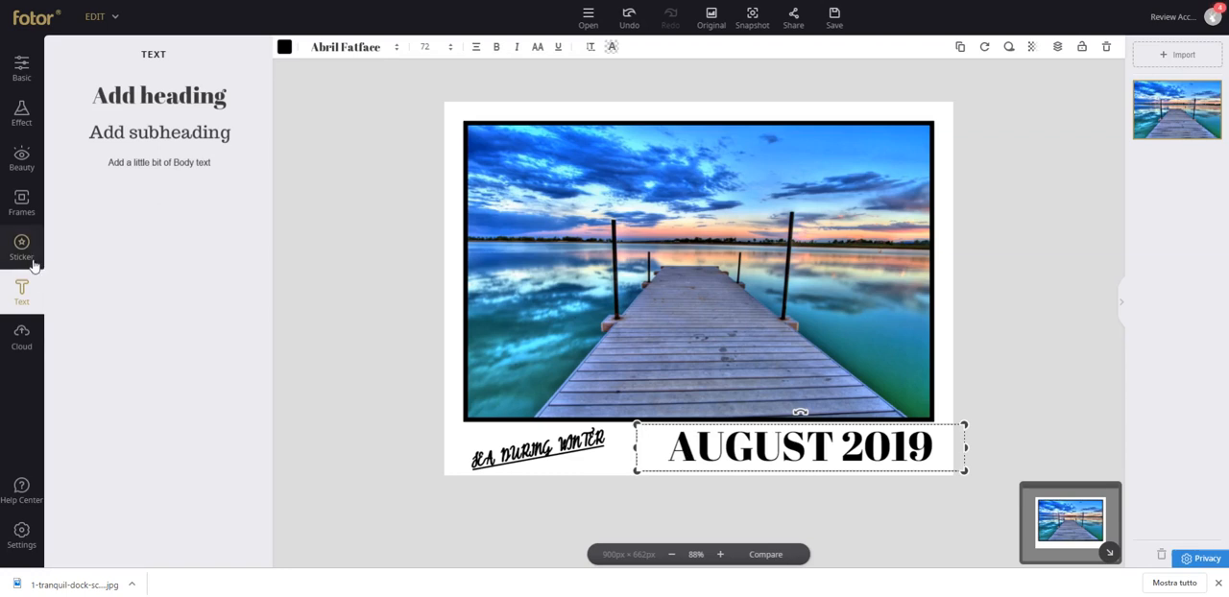
Look through the sticker categories, examining the Golden 3D Number, Gothic, Halloween and Landmarks sets.
{"action": "left_click", "coordinate": [21, 247]}
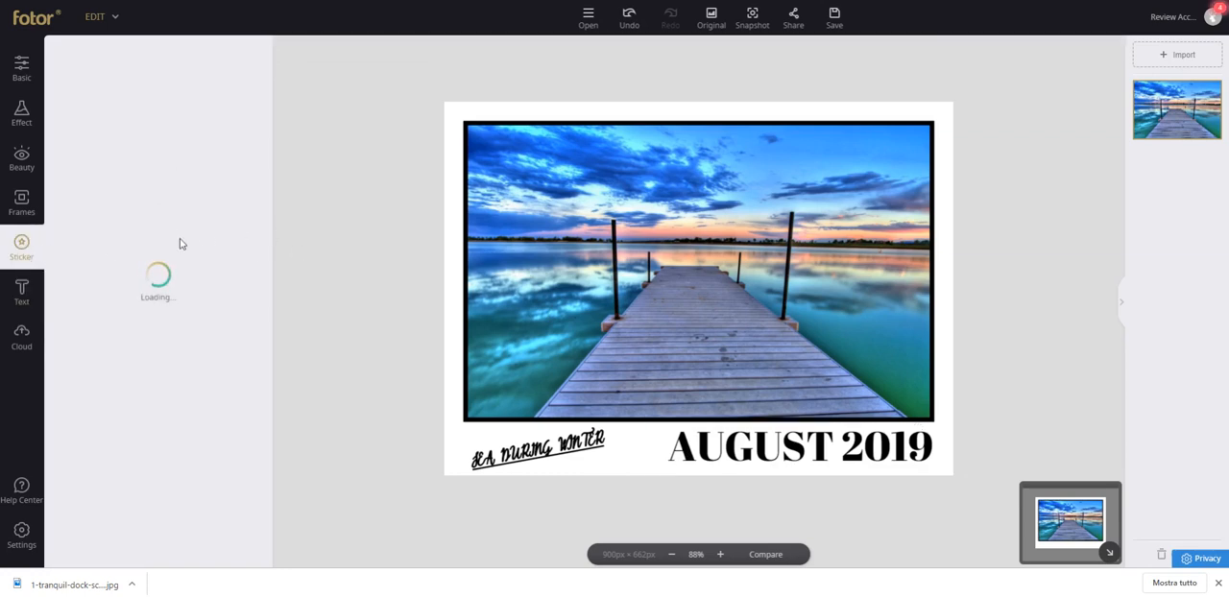
{"action": "scroll", "coordinate": [192, 236], "scroll_direction": "down", "scroll_amount": 5}
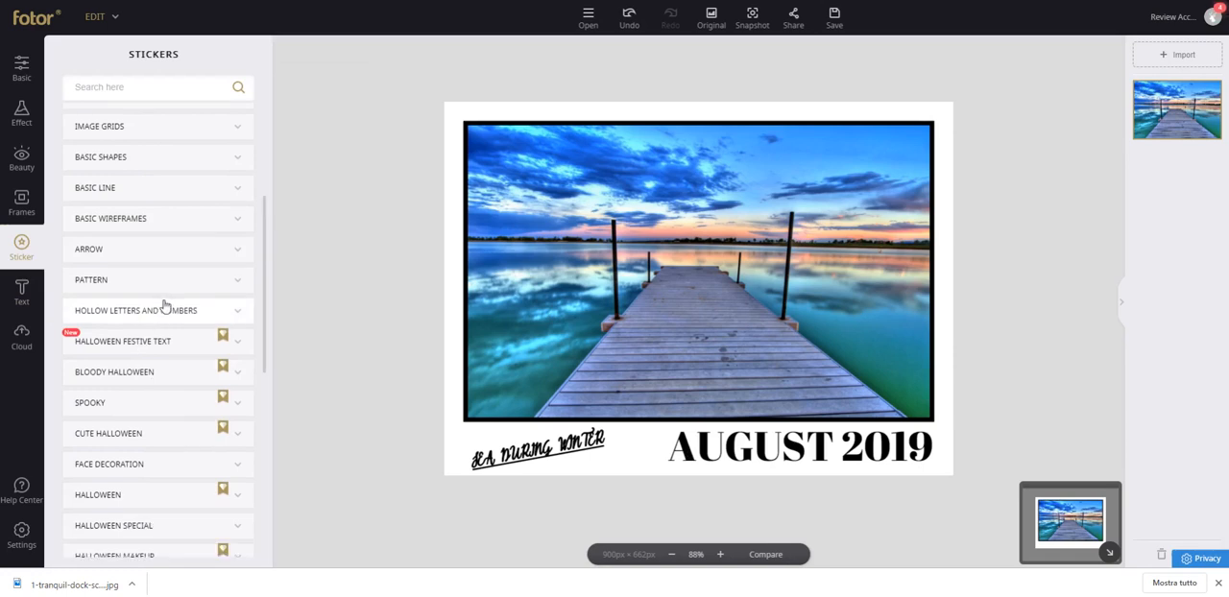
{"action": "scroll", "coordinate": [153, 317], "scroll_direction": "down", "scroll_amount": 4}
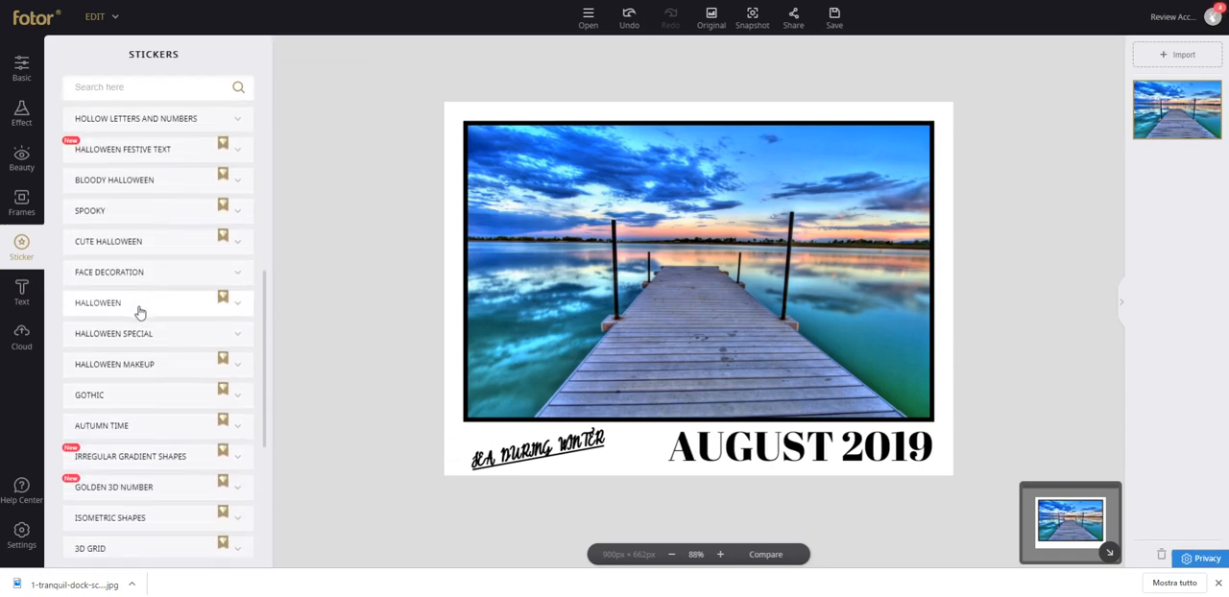
{"action": "scroll", "coordinate": [182, 370], "scroll_direction": "down", "scroll_amount": 1}
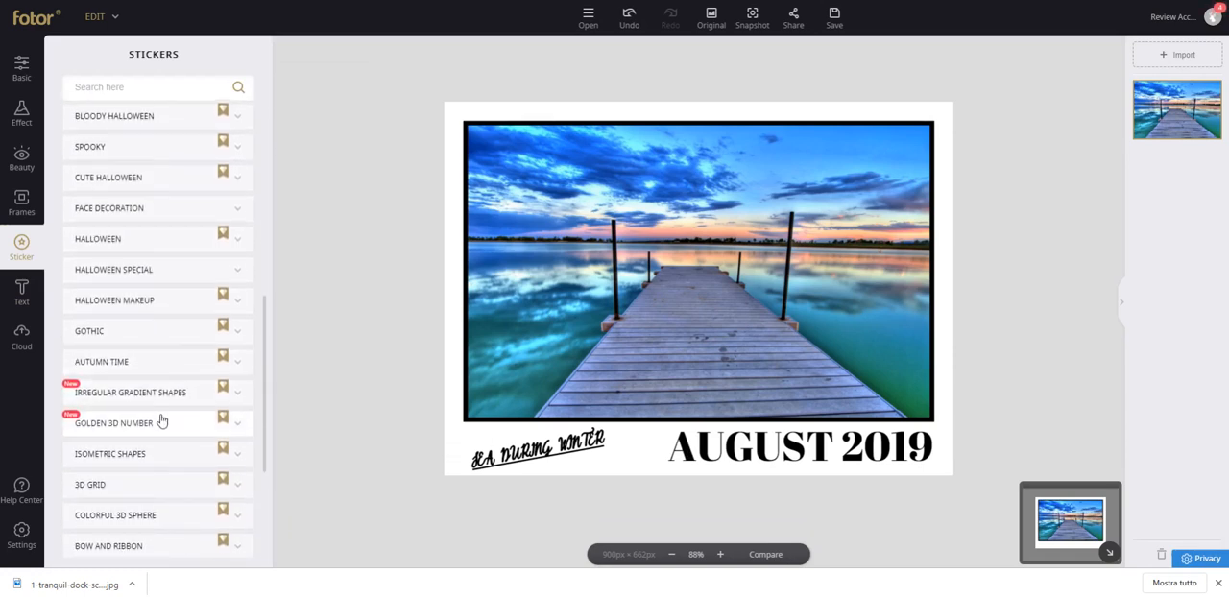
{"action": "left_click", "coordinate": [161, 422]}
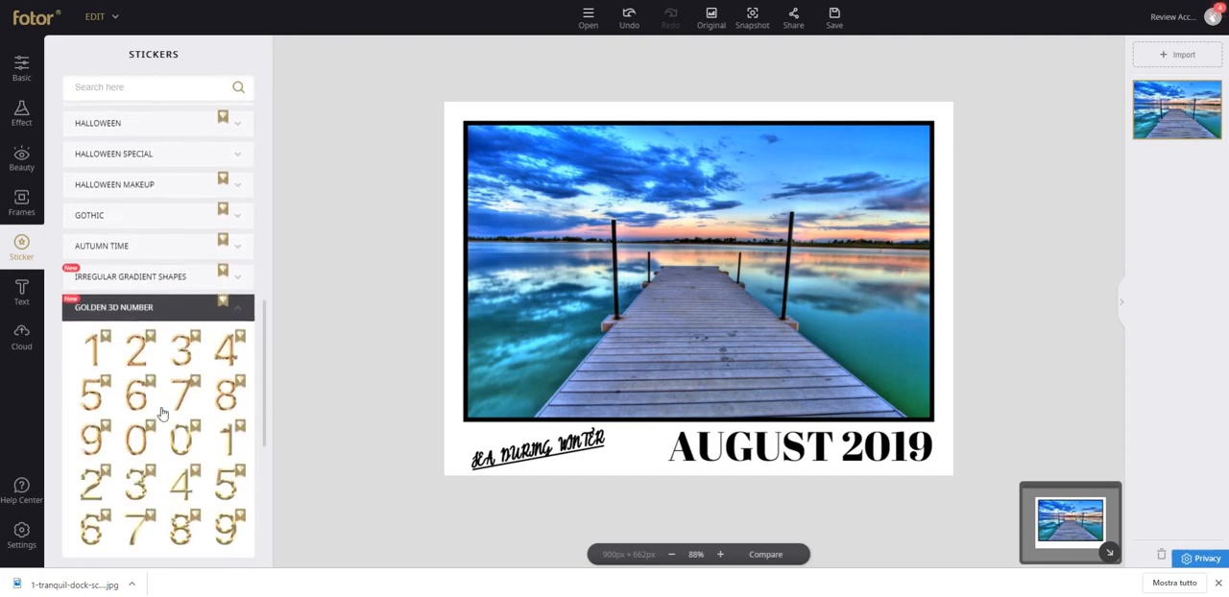
{"action": "left_click", "coordinate": [145, 217]}
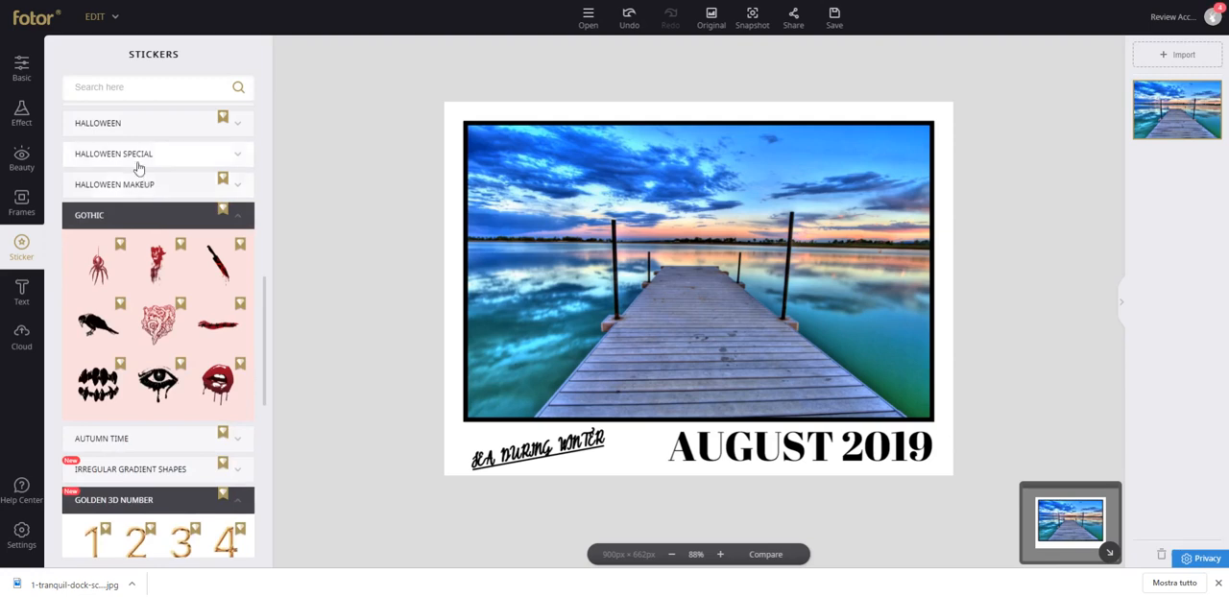
{"action": "left_click", "coordinate": [128, 124]}
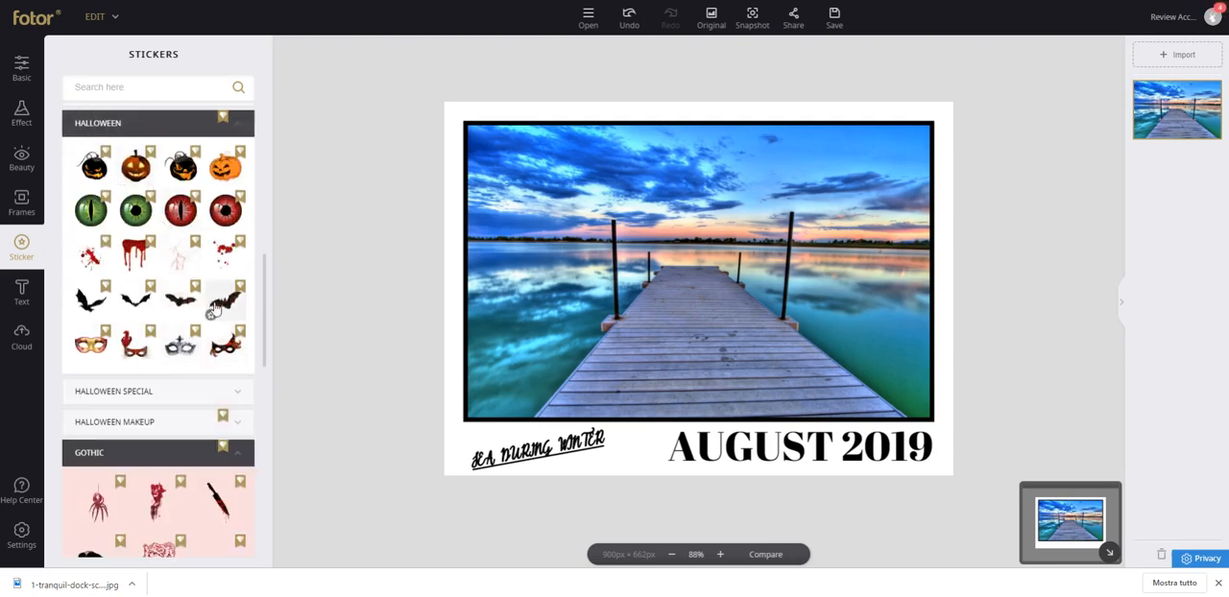
{"action": "scroll", "coordinate": [179, 317], "scroll_direction": "down", "scroll_amount": 10}
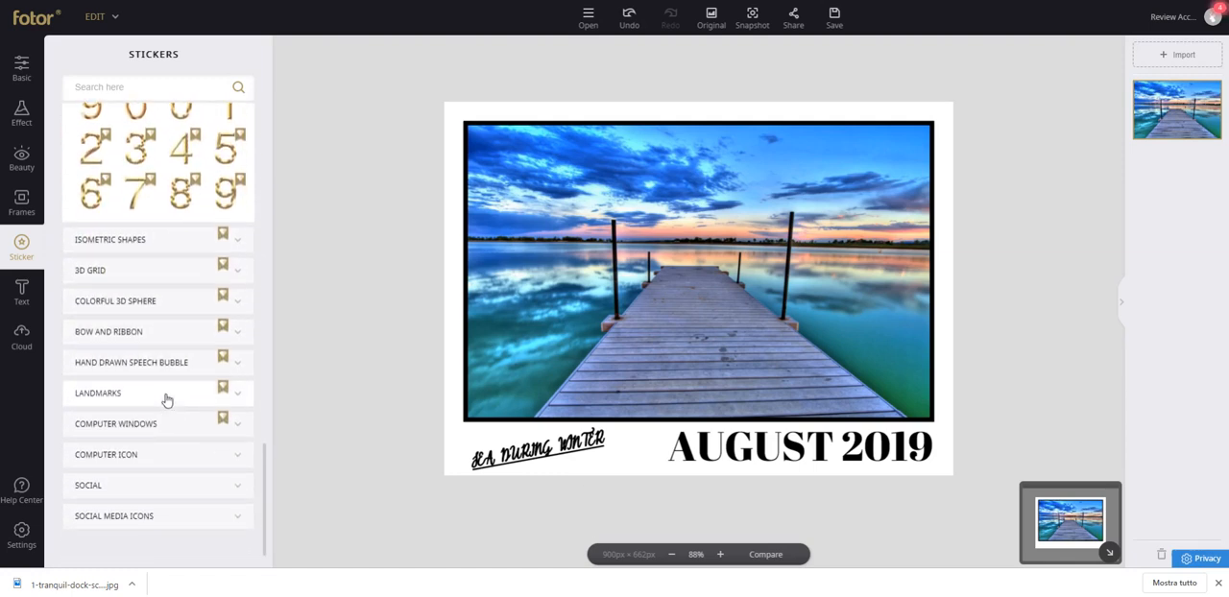
{"action": "left_click", "coordinate": [136, 401]}
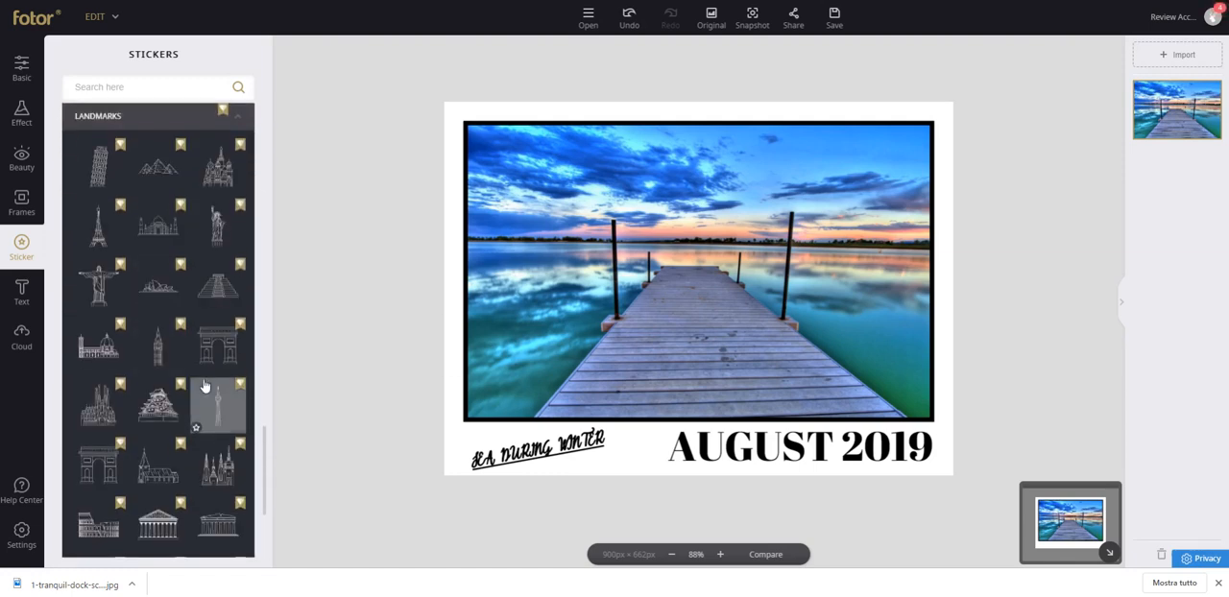
{"action": "scroll", "coordinate": [206, 317], "scroll_direction": "down", "scroll_amount": 2}
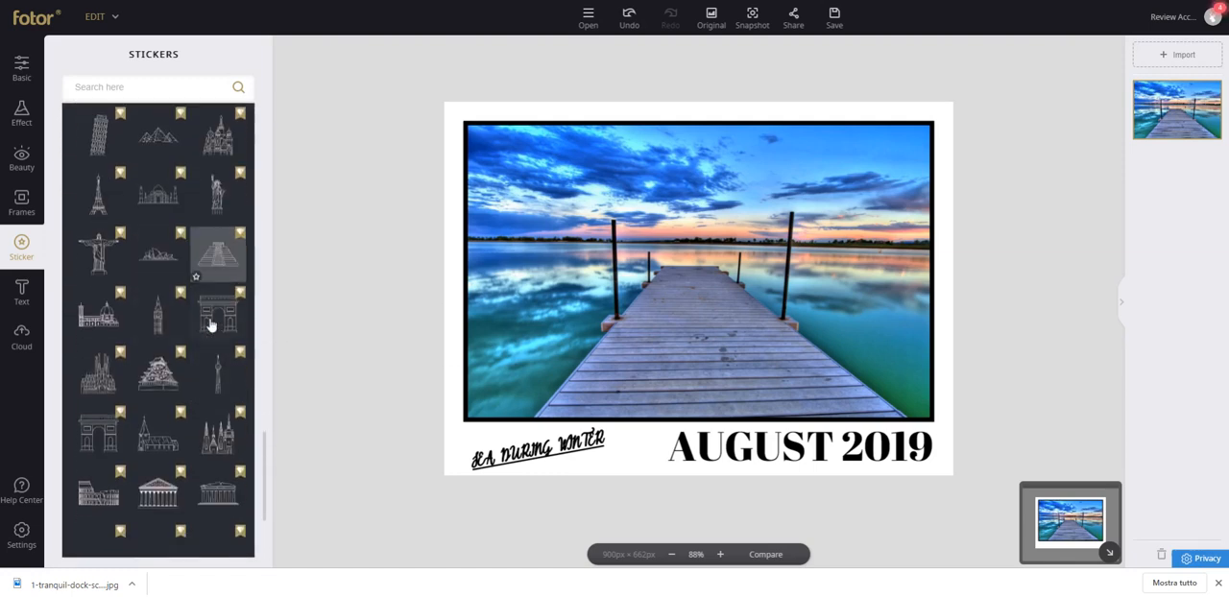
{"action": "scroll", "coordinate": [204, 335], "scroll_direction": "down", "scroll_amount": 2}
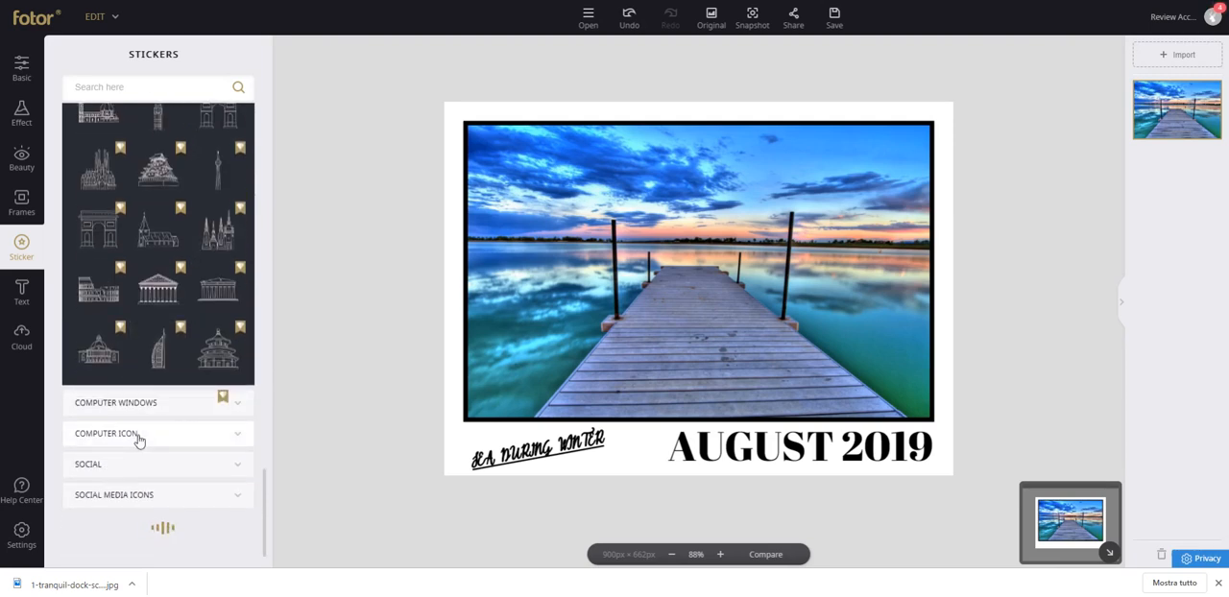
Add the Instagram and outlined Facebook stickers from Social Media Icons, shrinking both and placing them beside the "AUGUST 2019" heading.
{"action": "left_click", "coordinate": [119, 496]}
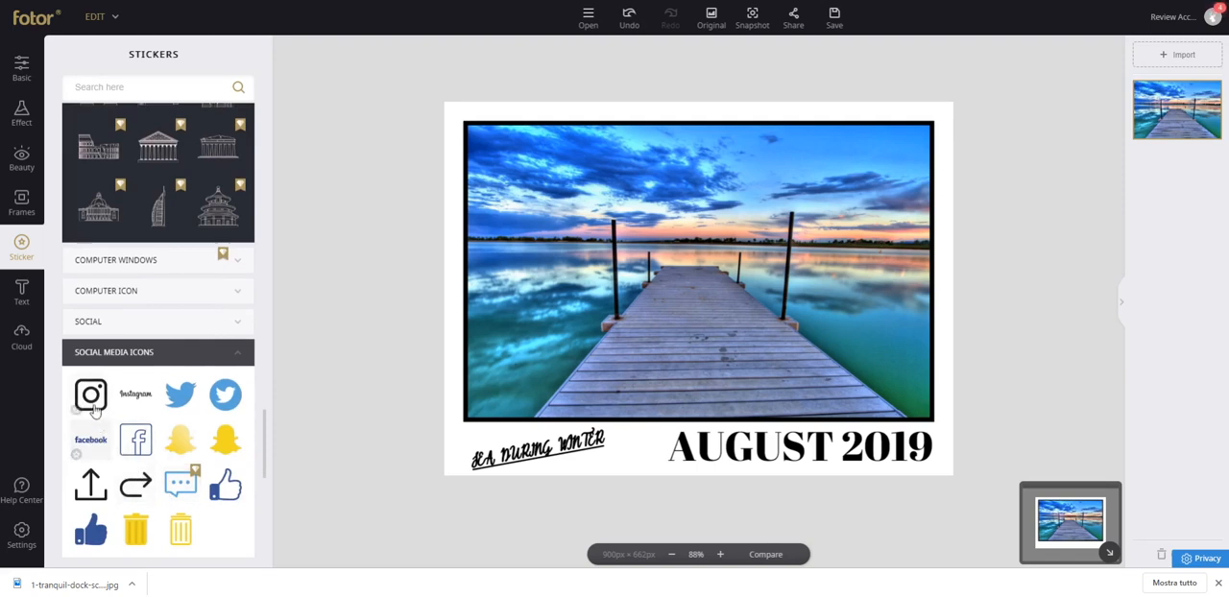
{"action": "left_click", "coordinate": [91, 394]}
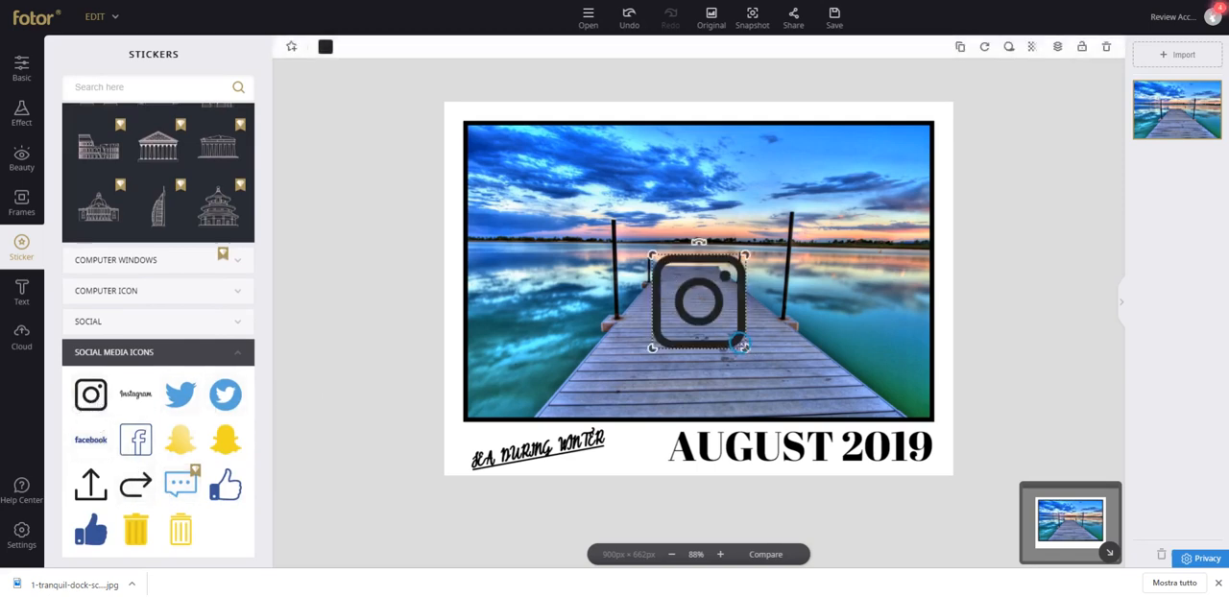
{"action": "left_click_drag", "start_coordinate": [743, 345], "coordinate": [649, 450]}
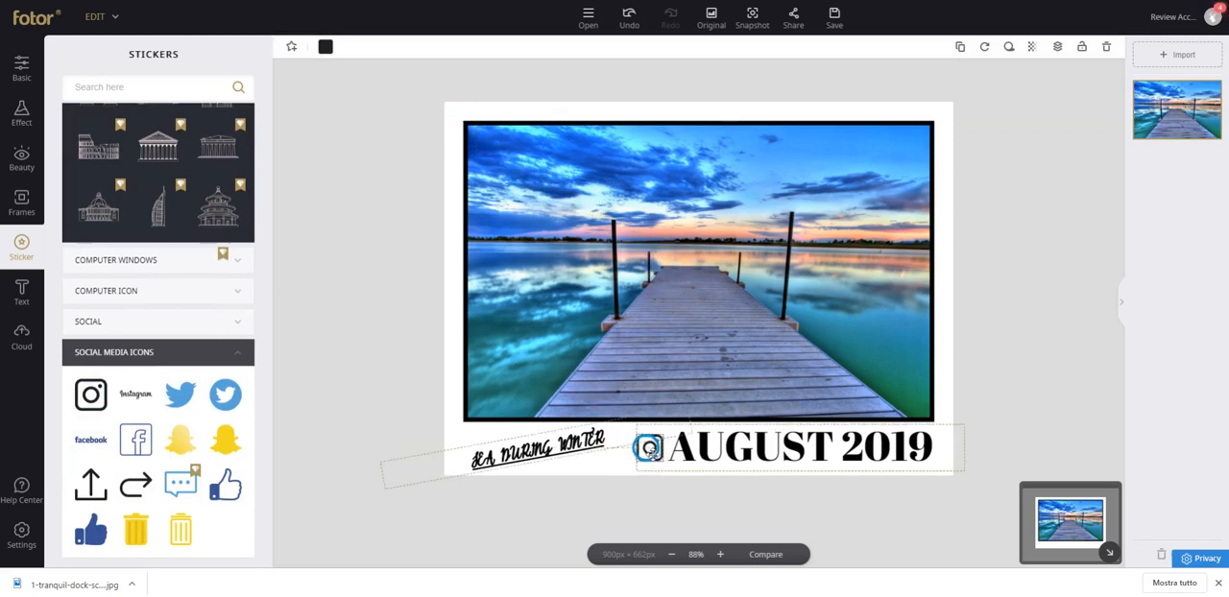
{"action": "left_click", "coordinate": [135, 439]}
{"action": "left_click_drag", "start_coordinate": [746, 347], "coordinate": [620, 444]}
{"action": "left_click", "coordinate": [728, 95]}
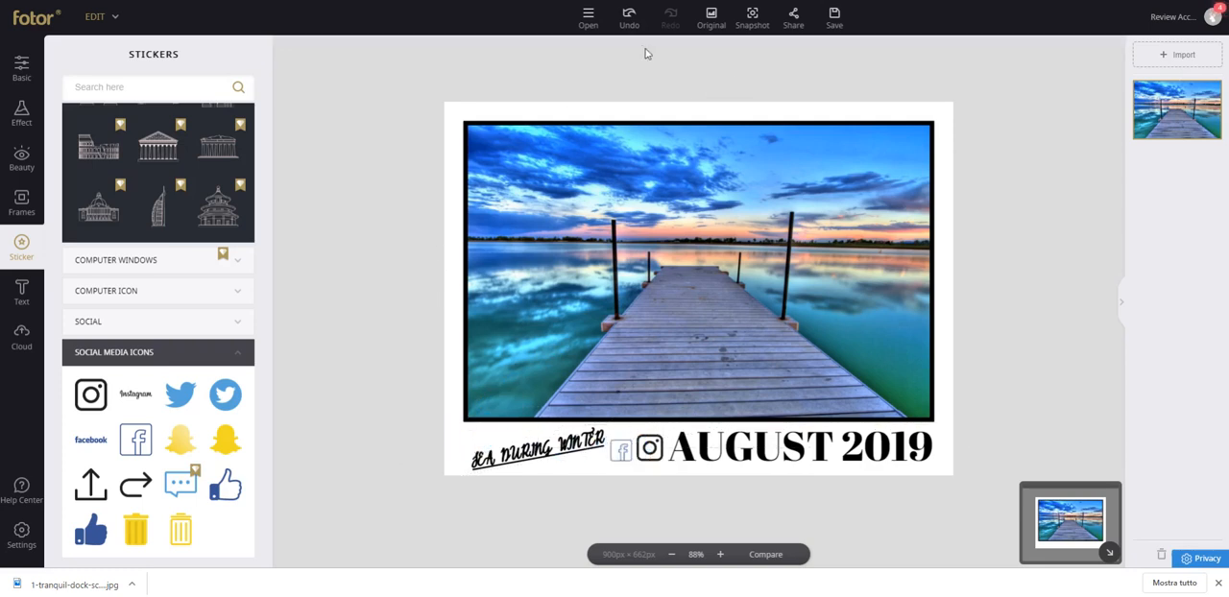
Restore the original dock photo, then open the Traffic Signs and Summer Style sticker sets.
{"action": "left_click", "coordinate": [712, 19]}
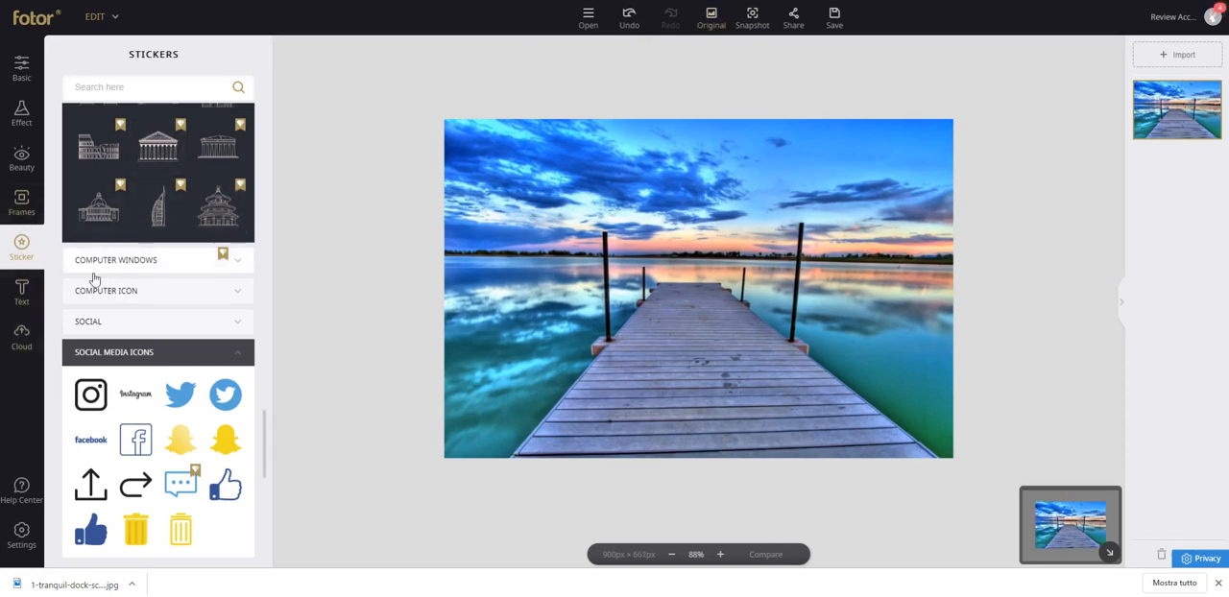
{"action": "scroll", "coordinate": [167, 309], "scroll_direction": "down", "scroll_amount": 5}
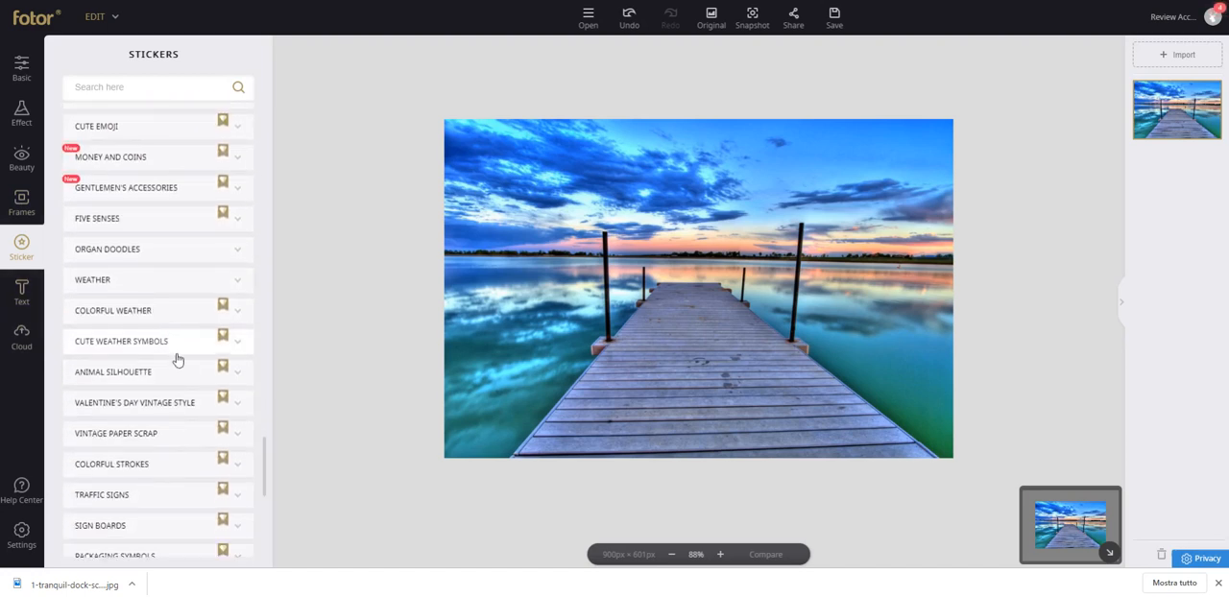
{"action": "left_click", "coordinate": [1220, 582]}
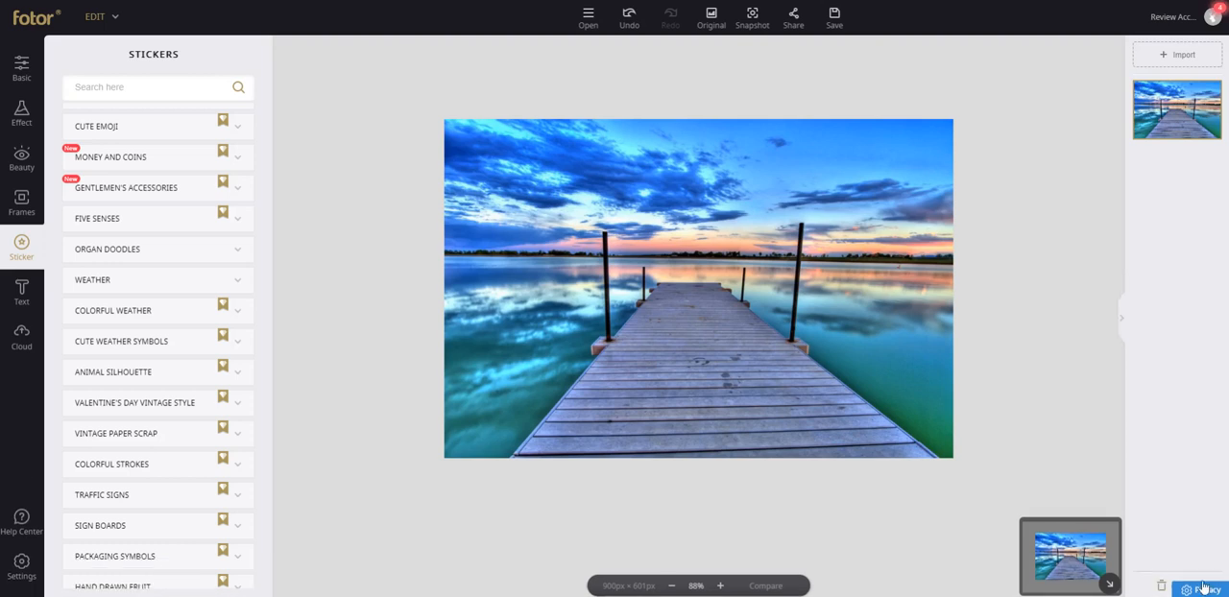
{"action": "scroll", "coordinate": [120, 423], "scroll_direction": "down", "scroll_amount": 2}
{"action": "left_click", "coordinate": [125, 427]}
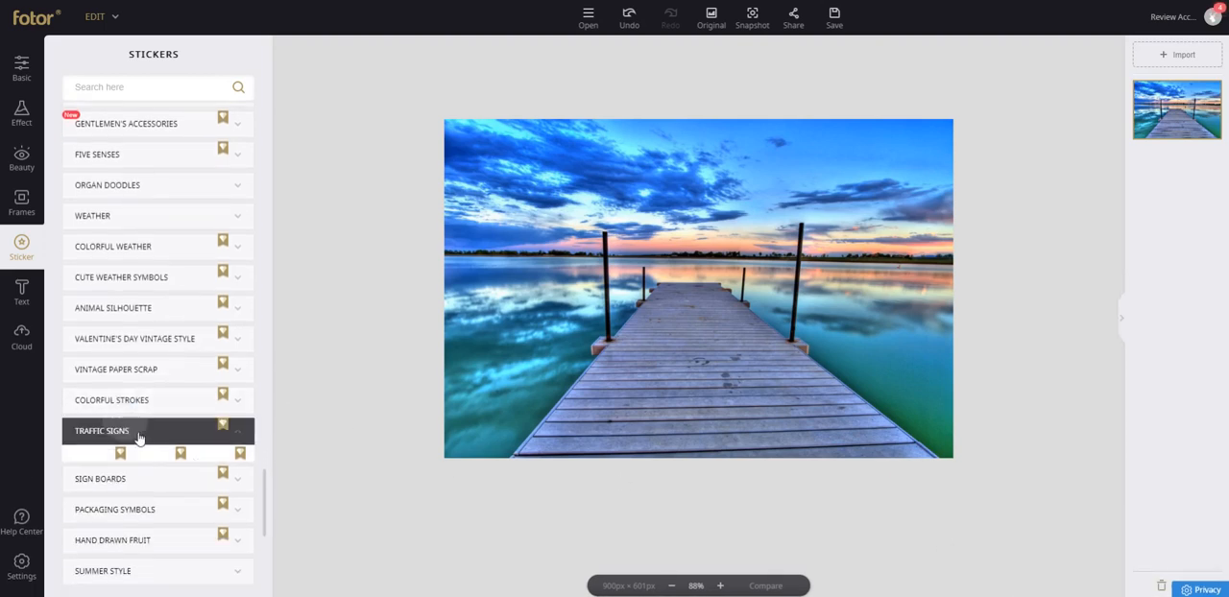
{"action": "scroll", "coordinate": [165, 408], "scroll_direction": "down", "scroll_amount": 5}
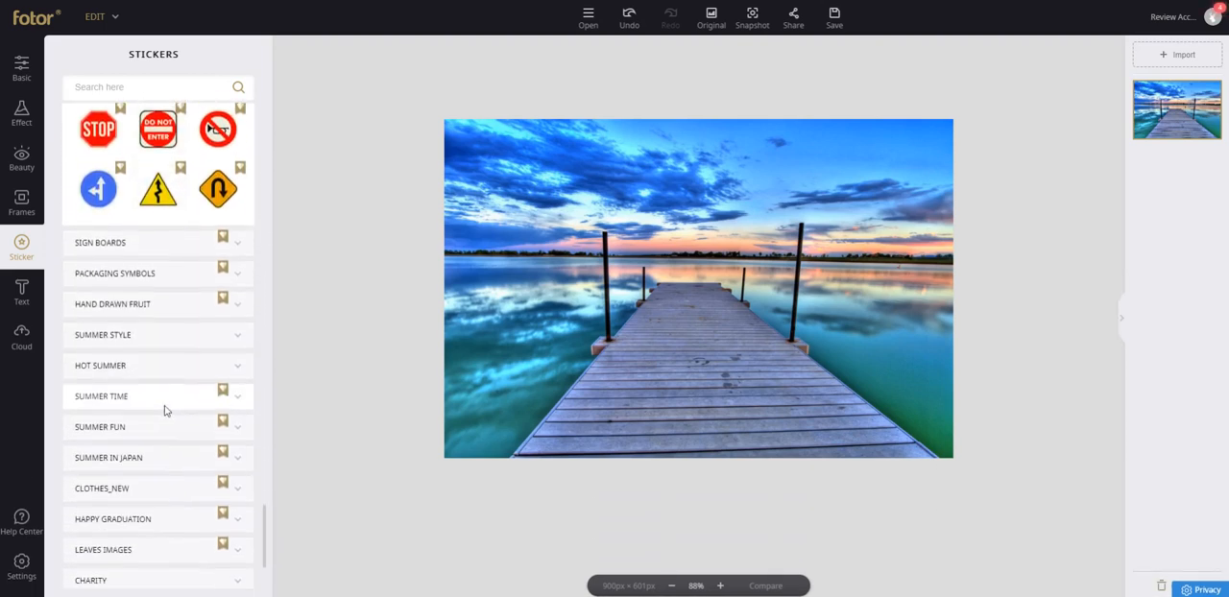
{"action": "left_click", "coordinate": [137, 313]}
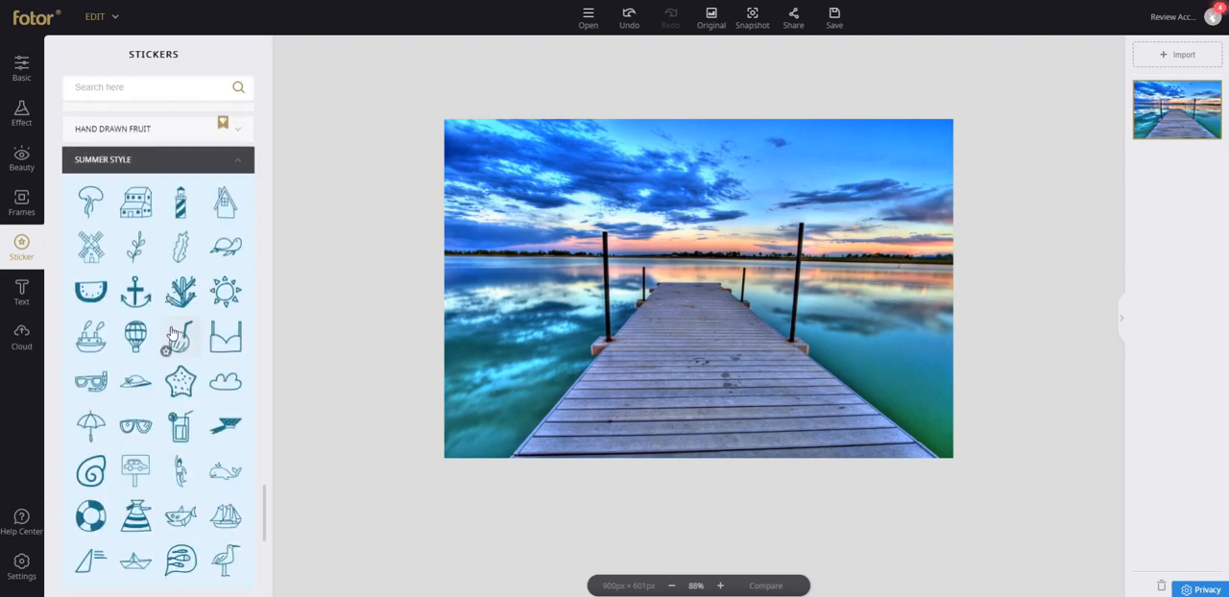
Add the Summer Style anchor sticker in the photo's upper-right sky, color it white, shrink it slightly and tilt it counterclockwise.
{"action": "left_click", "coordinate": [136, 291]}
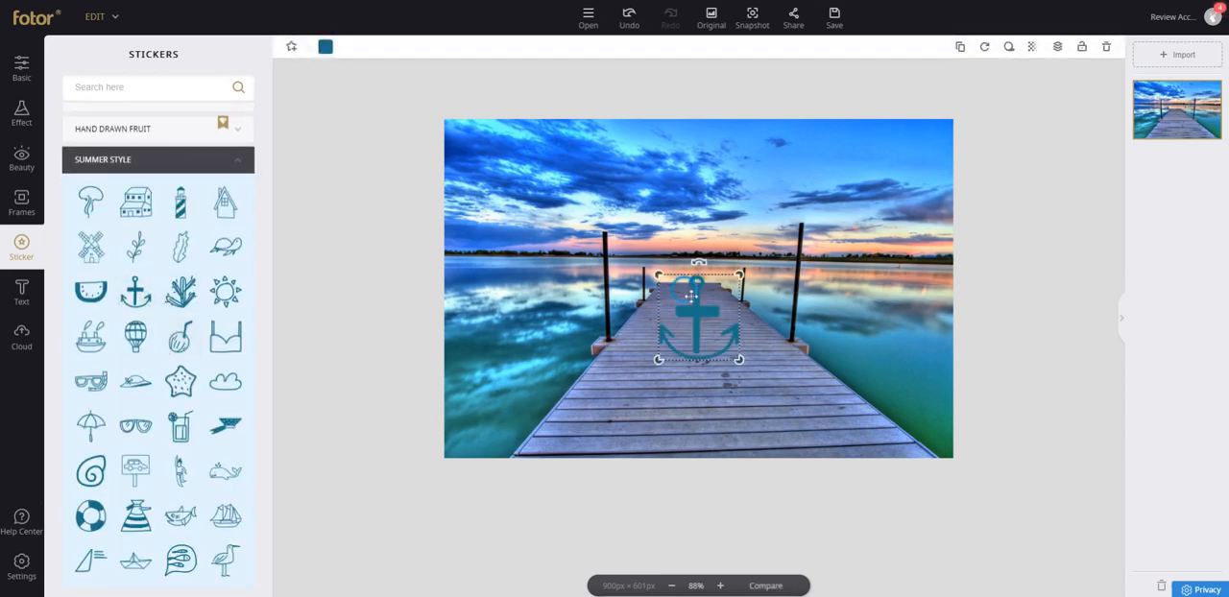
{"action": "left_click_drag", "start_coordinate": [682, 289], "coordinate": [911, 165]}
{"action": "left_click", "coordinate": [328, 46]}
{"action": "left_click", "coordinate": [396, 154]}
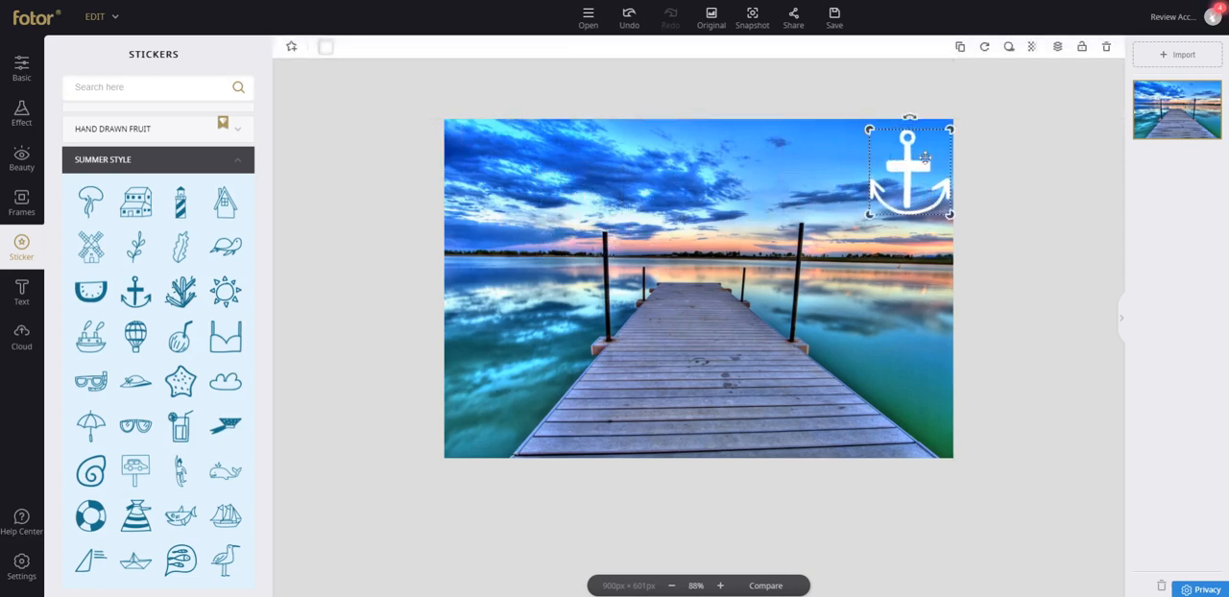
{"action": "left_click_drag", "start_coordinate": [910, 118], "coordinate": [899, 153]}
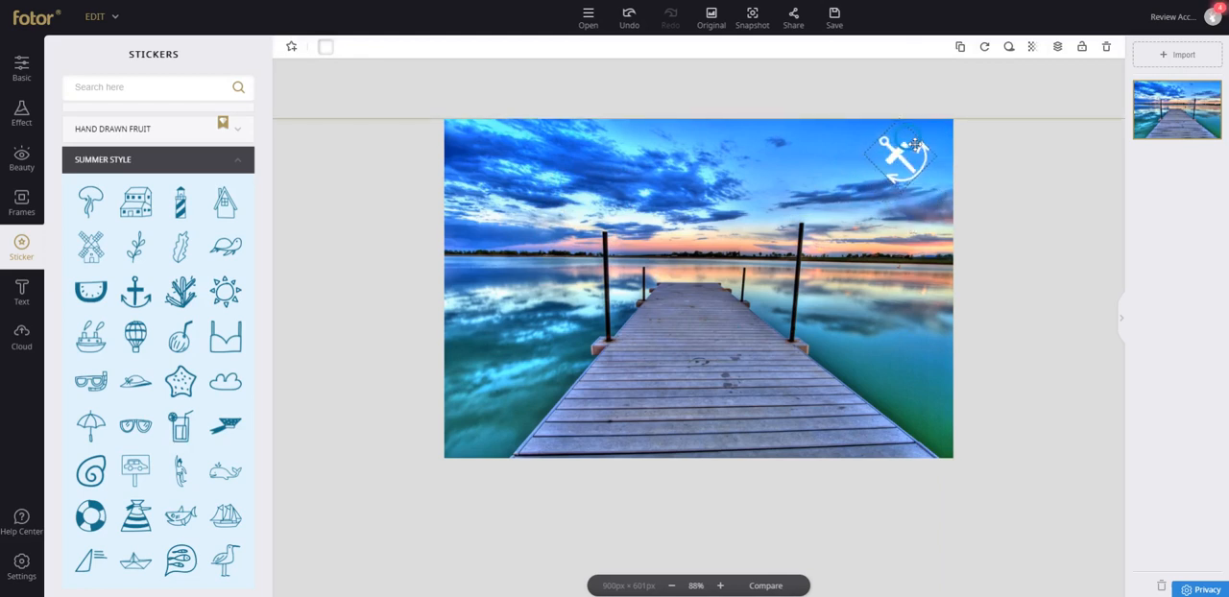
Enable the anchor sticker's drop shadow and set the shadow transparency to 57.
{"action": "left_click", "coordinate": [1008, 48]}
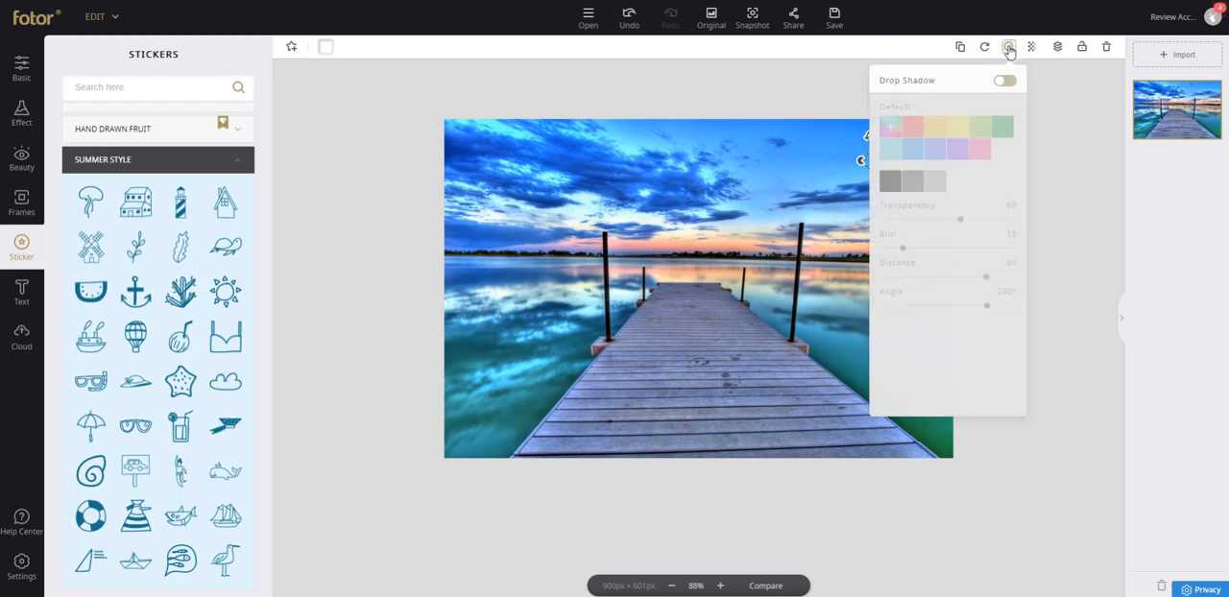
{"action": "left_click", "coordinate": [1009, 85]}
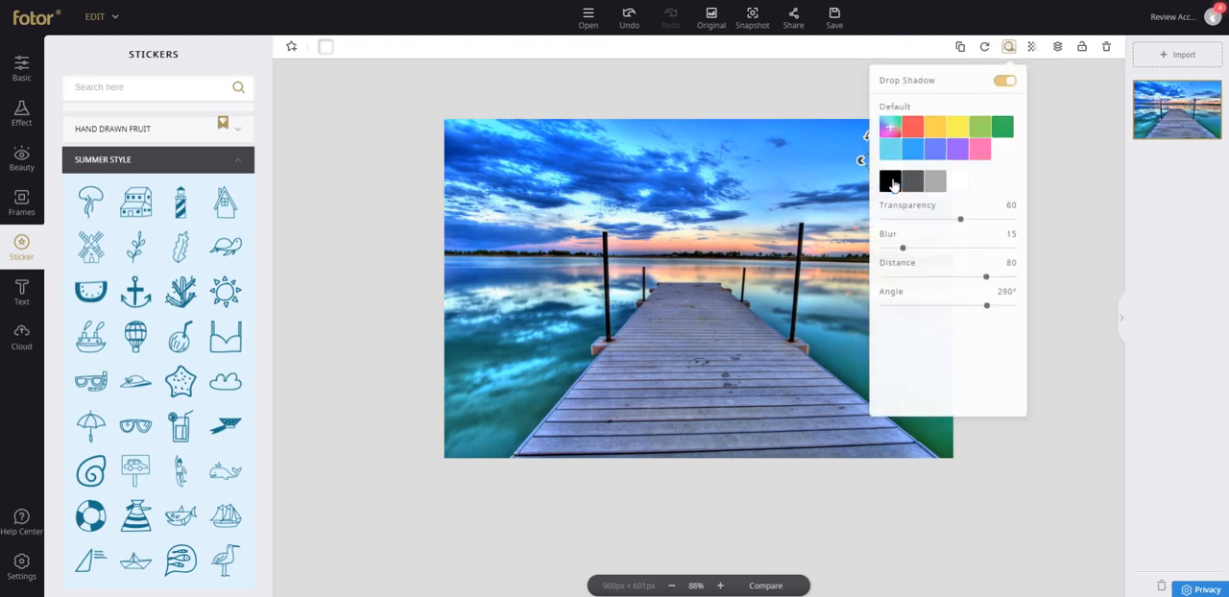
{"action": "left_click_drag", "start_coordinate": [963, 219], "coordinate": [958, 221]}
{"action": "left_click", "coordinate": [1052, 132]}
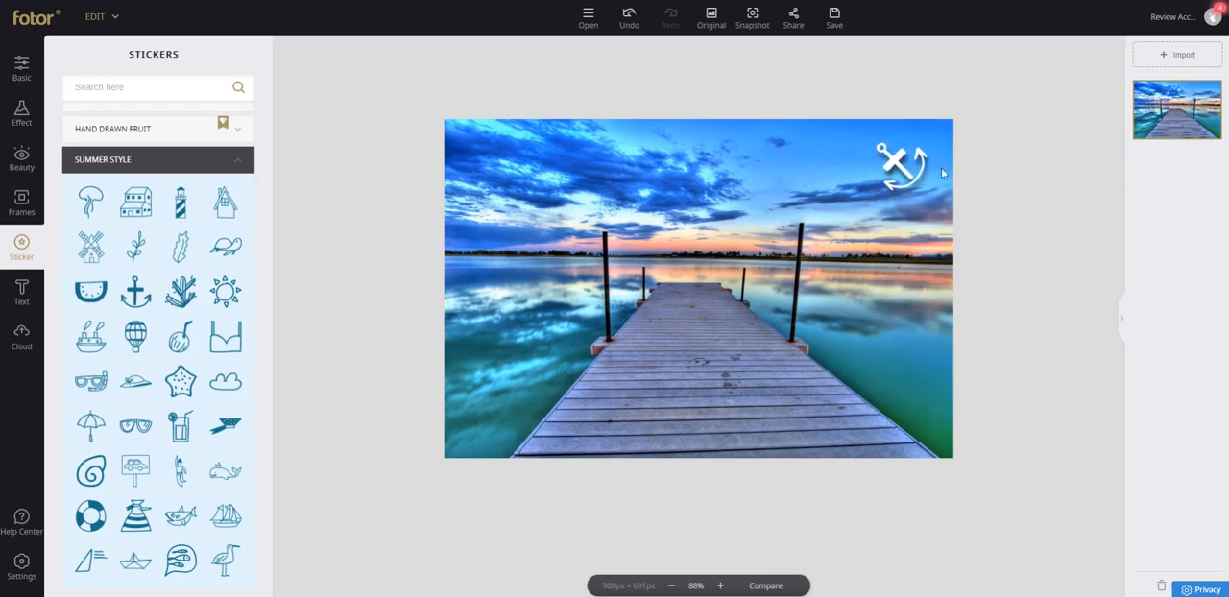
Move the anchor to the dock's far end and set its shadow to transparency 89, blur 9, distance 61 and angle 251°.
{"action": "left_click_drag", "start_coordinate": [918, 171], "coordinate": [682, 276]}
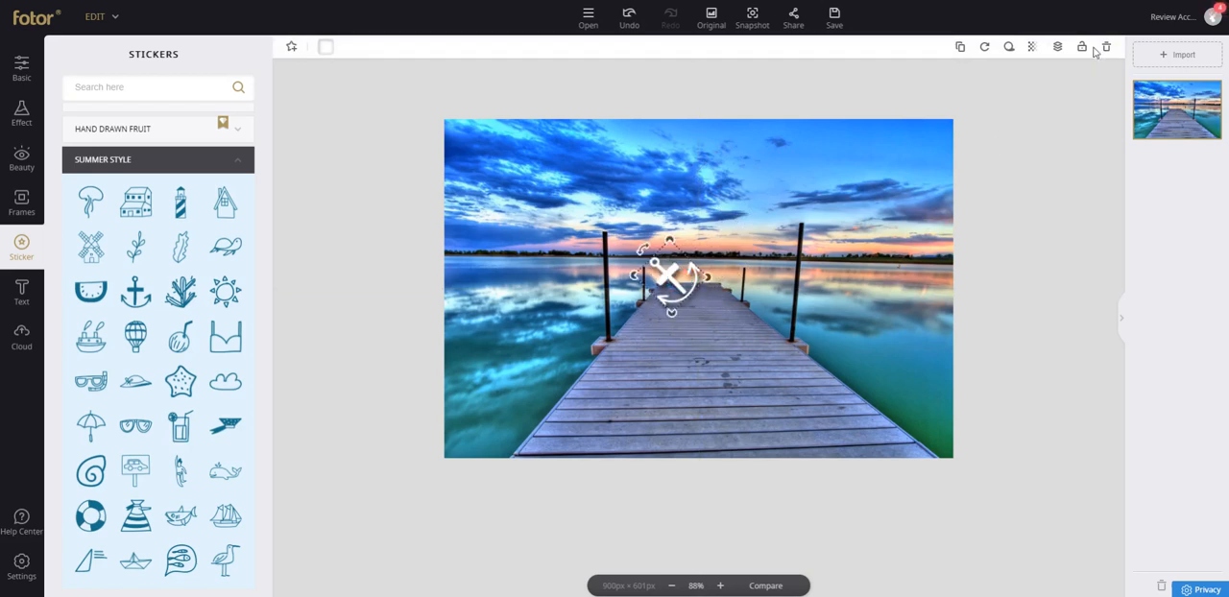
{"action": "left_click", "coordinate": [1009, 46]}
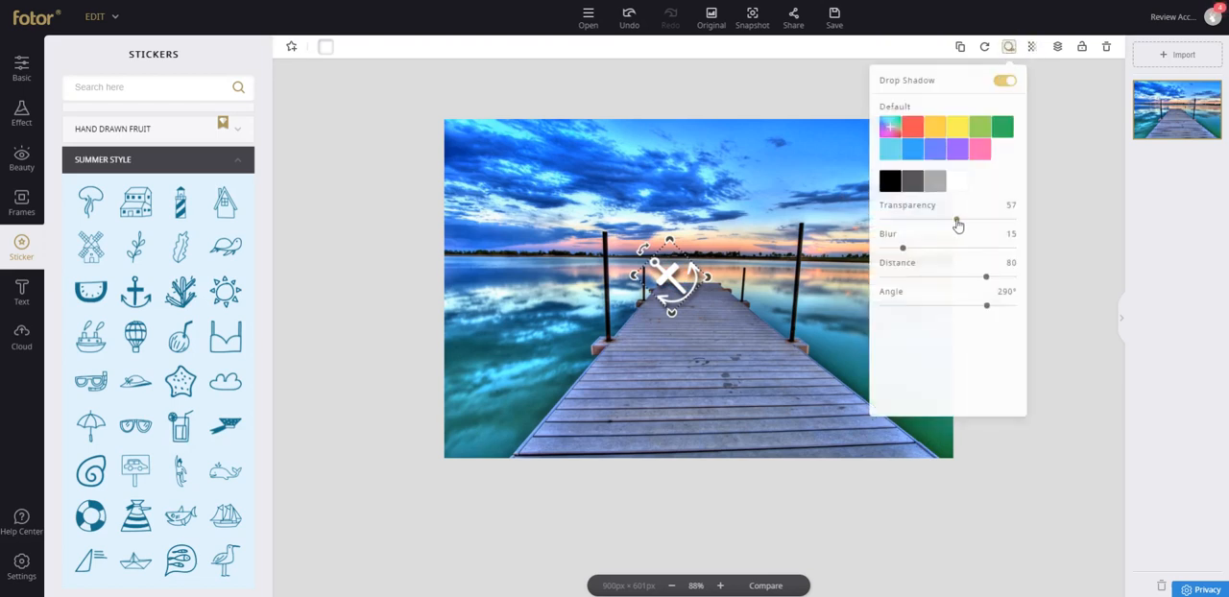
{"action": "left_click_drag", "start_coordinate": [958, 220], "coordinate": [998, 219]}
{"action": "mouse_move", "coordinate": [905, 248]}
{"action": "left_mouse_down"}
{"action": "mouse_move", "coordinate": [927, 247]}
{"action": "mouse_move", "coordinate": [878, 248]}
{"action": "mouse_move", "coordinate": [896, 250]}
{"action": "left_mouse_up"}
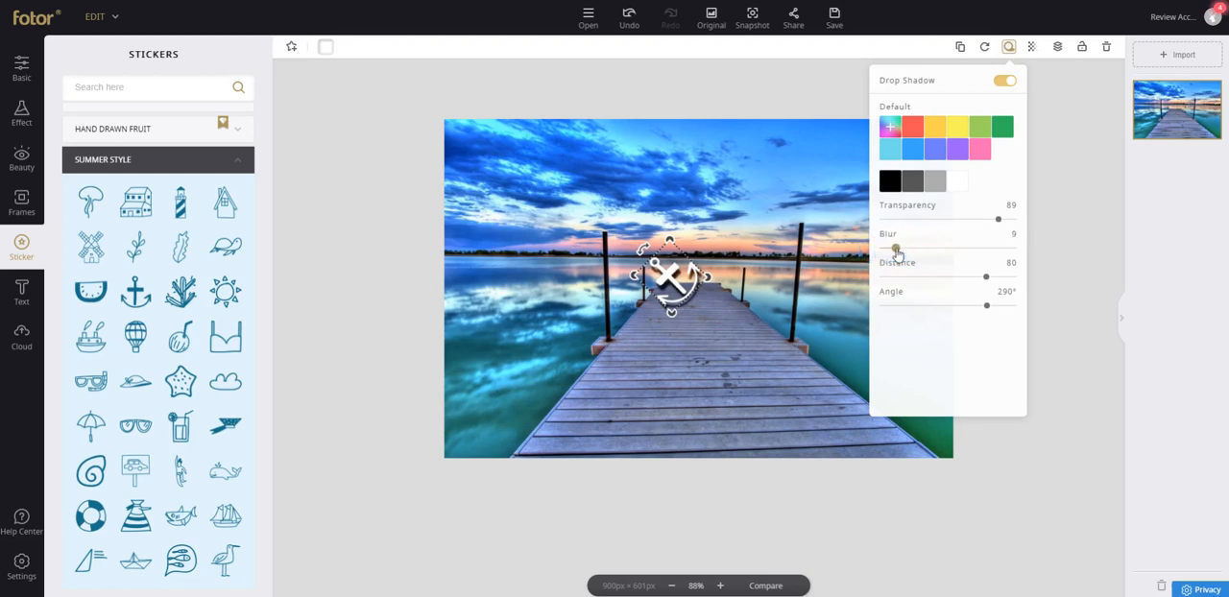
{"action": "left_click_drag", "start_coordinate": [981, 279], "coordinate": [971, 303]}
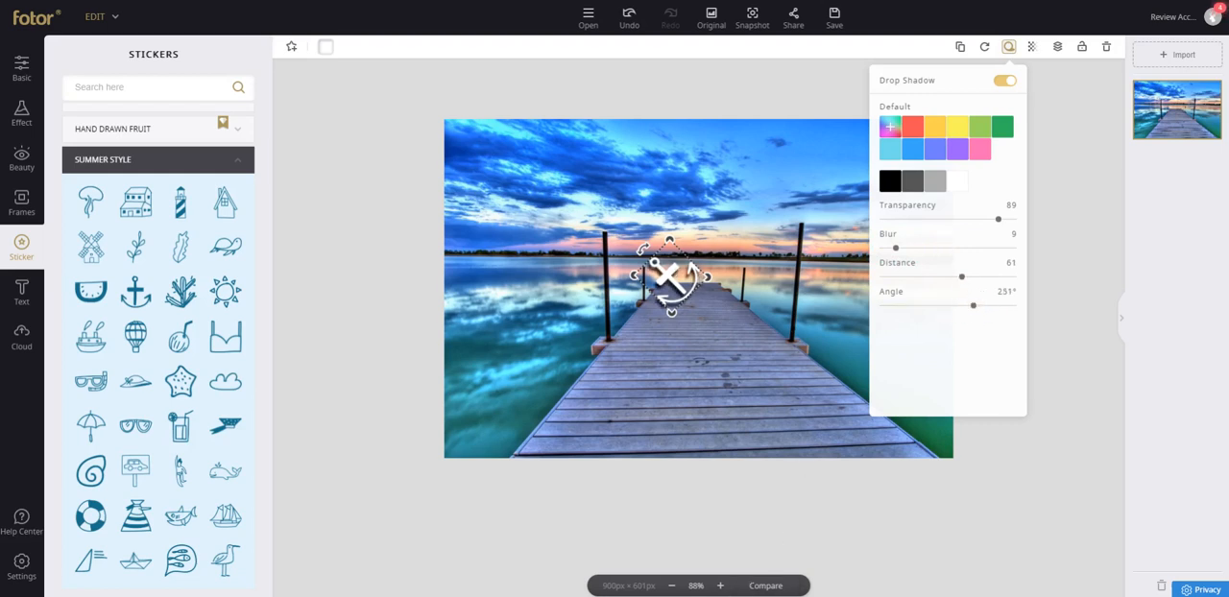
Set the anchor's shadow transparency to 100 and try a blue-violet shadow color before choosing dark gray, working at 200% zoom.
{"action": "left_click", "coordinate": [720, 586]}
{"action": "left_click", "coordinate": [720, 586]}
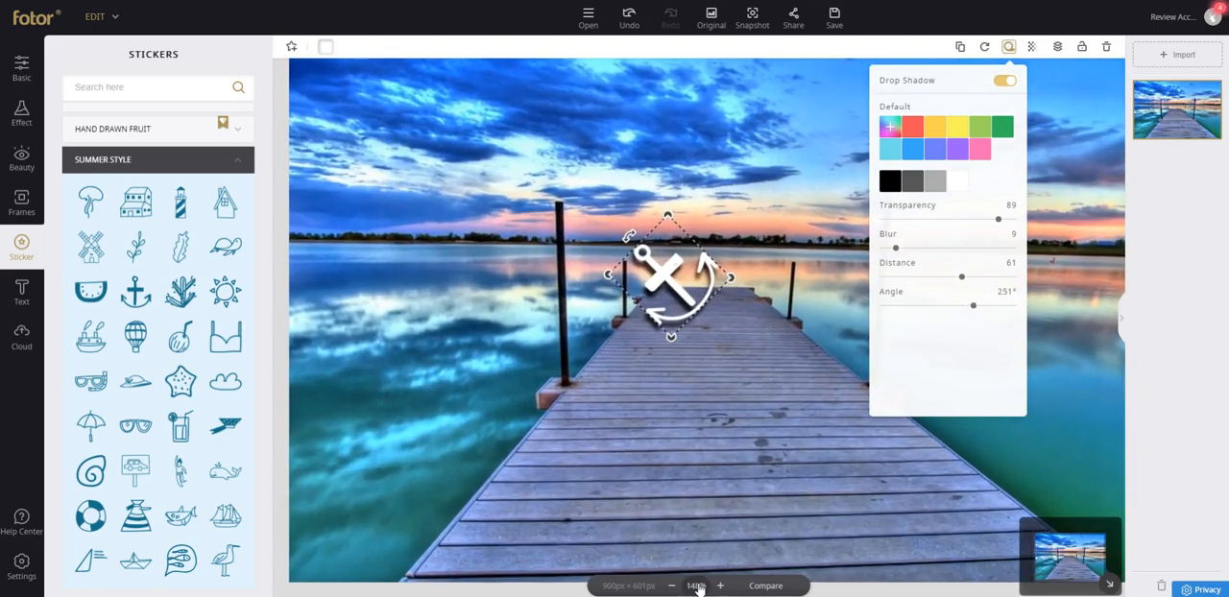
{"action": "left_click", "coordinate": [697, 587]}
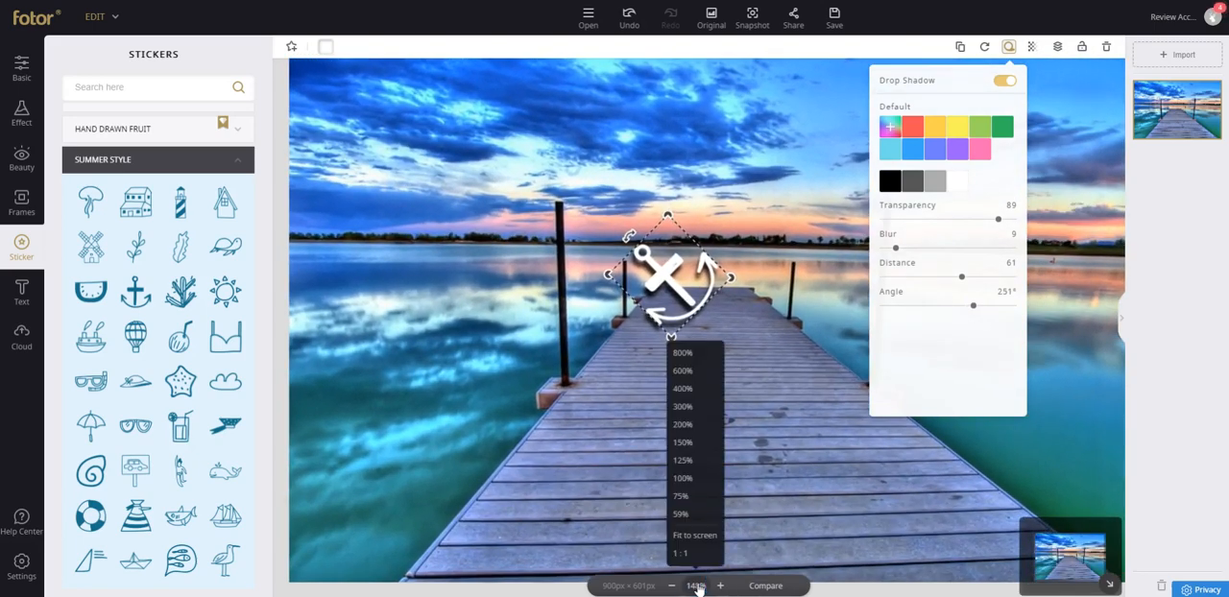
{"action": "left_click", "coordinate": [714, 425]}
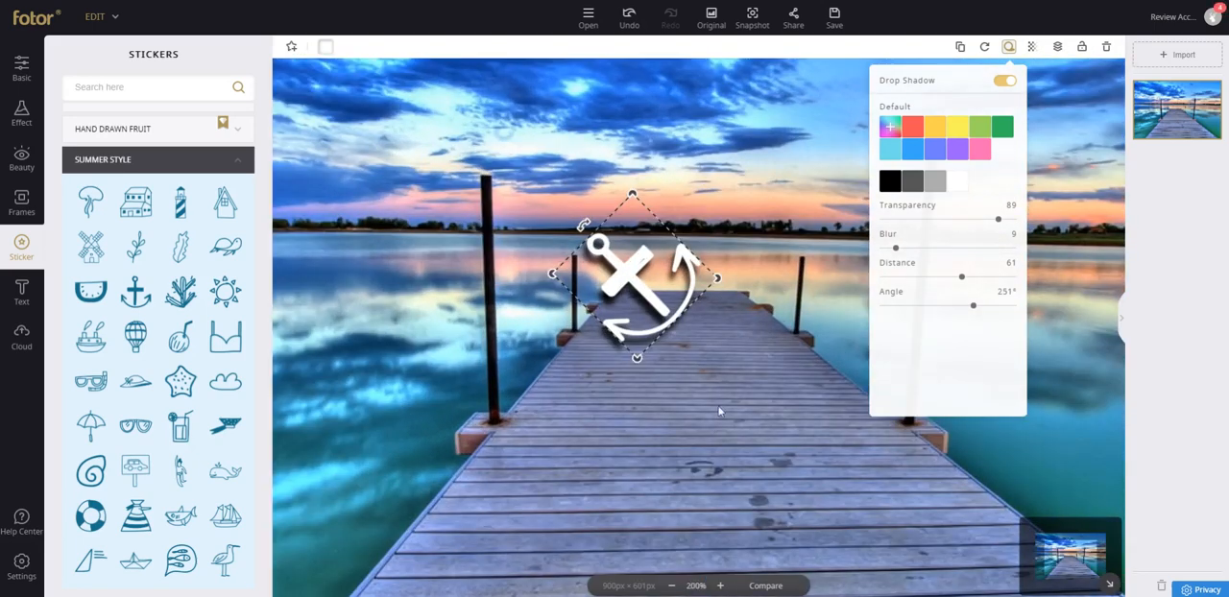
{"action": "mouse_move", "coordinate": [998, 219]}
{"action": "left_mouse_down"}
{"action": "mouse_move", "coordinate": [933, 222]}
{"action": "mouse_move", "coordinate": [1013, 221]}
{"action": "left_mouse_up"}
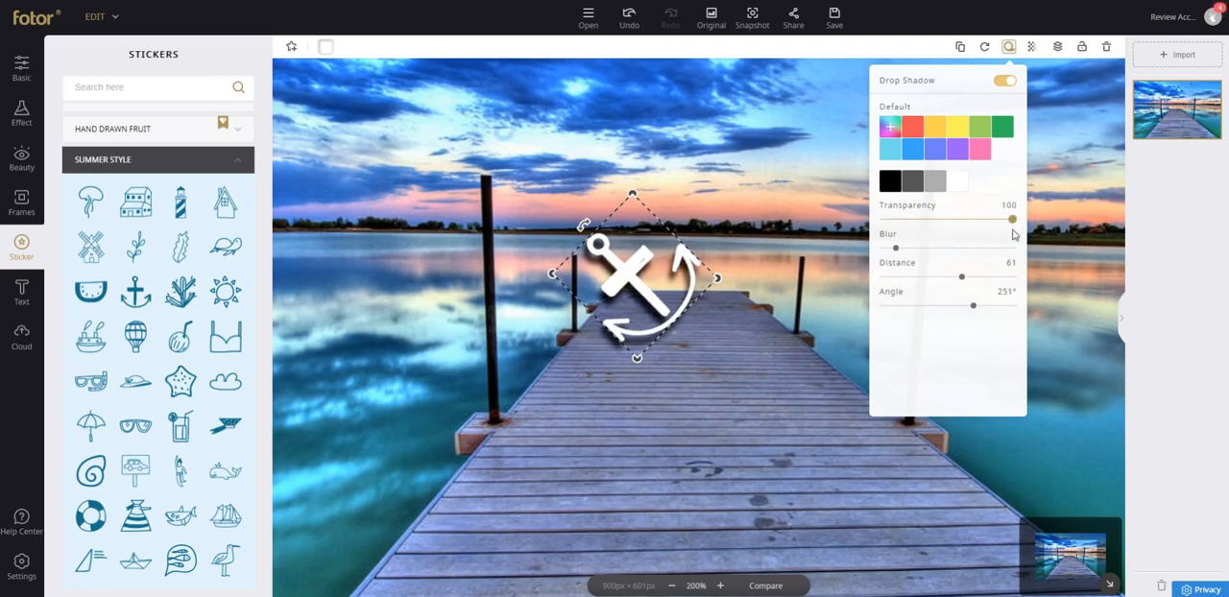
{"action": "left_click", "coordinate": [942, 148]}
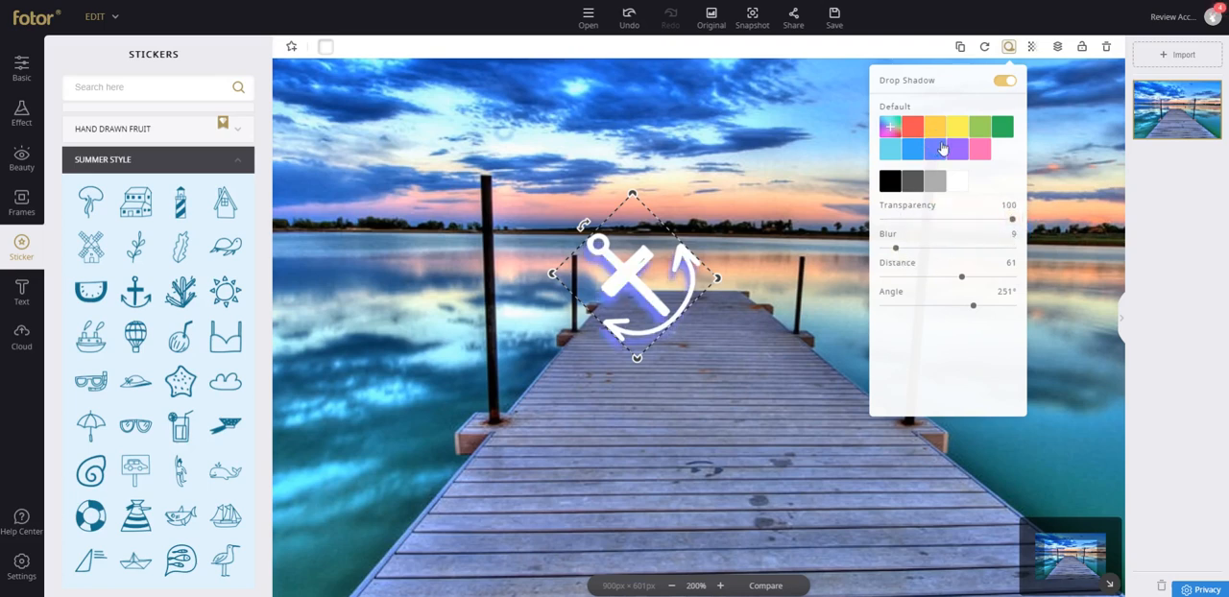
{"action": "left_click", "coordinate": [914, 182]}
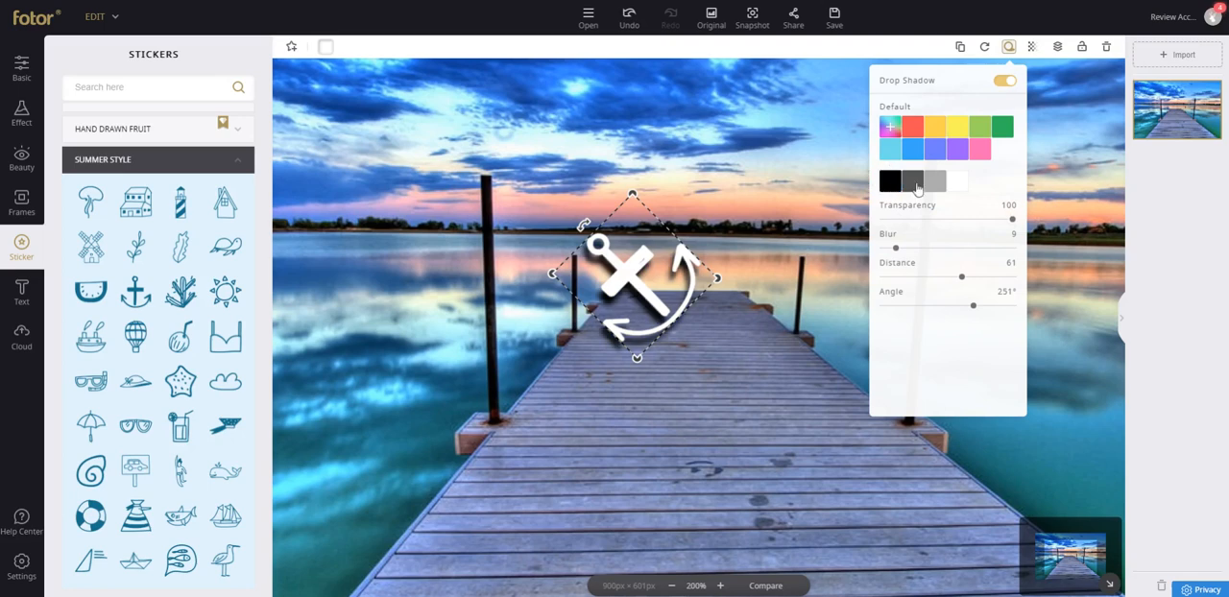
Switch the anchor's drop shadow off and back on to compare the sticker with and without it.
{"action": "left_click", "coordinate": [1006, 83]}
{"action": "left_click", "coordinate": [1006, 84]}
{"action": "left_click", "coordinate": [1005, 84]}
{"action": "left_click", "coordinate": [1005, 84]}
{"action": "left_click", "coordinate": [819, 167]}
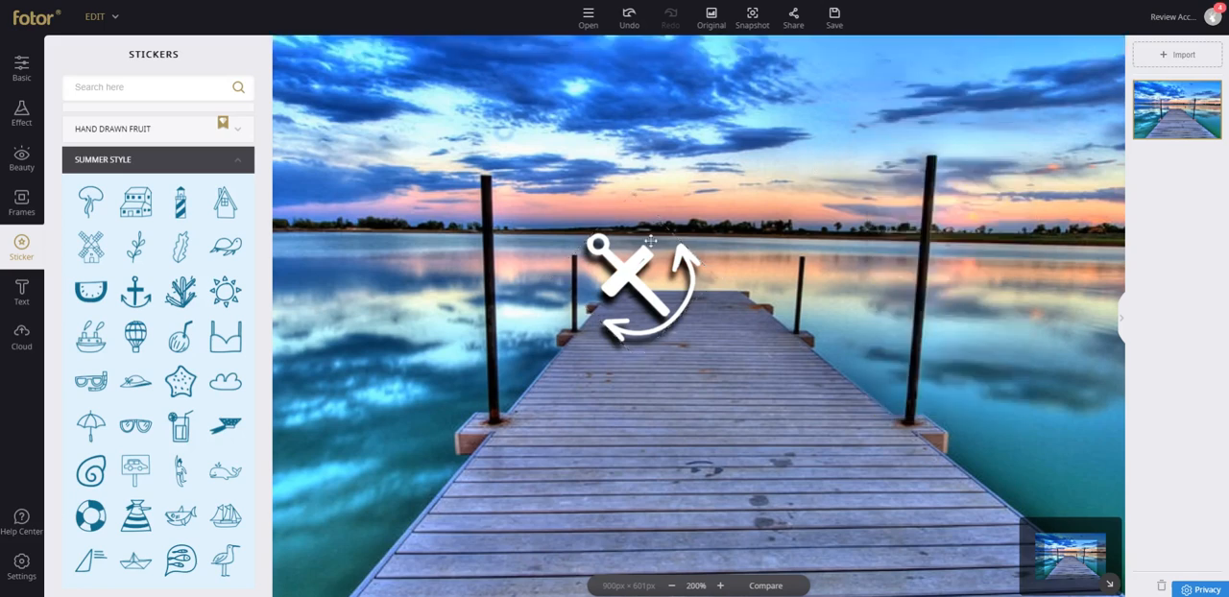
Move the anchor over the large post on the dock's right side and enlarge it to several times its size.
{"action": "left_click_drag", "start_coordinate": [652, 241], "coordinate": [953, 186]}
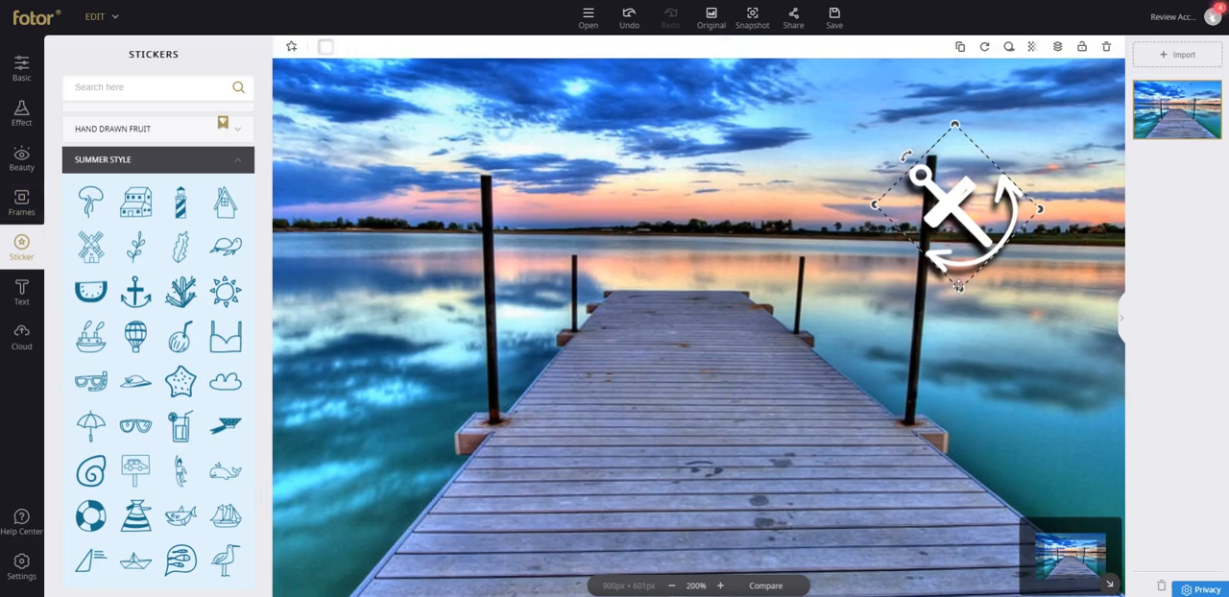
{"action": "left_click_drag", "start_coordinate": [955, 283], "coordinate": [854, 497]}
{"action": "left_click_drag", "start_coordinate": [941, 327], "coordinate": [879, 254]}
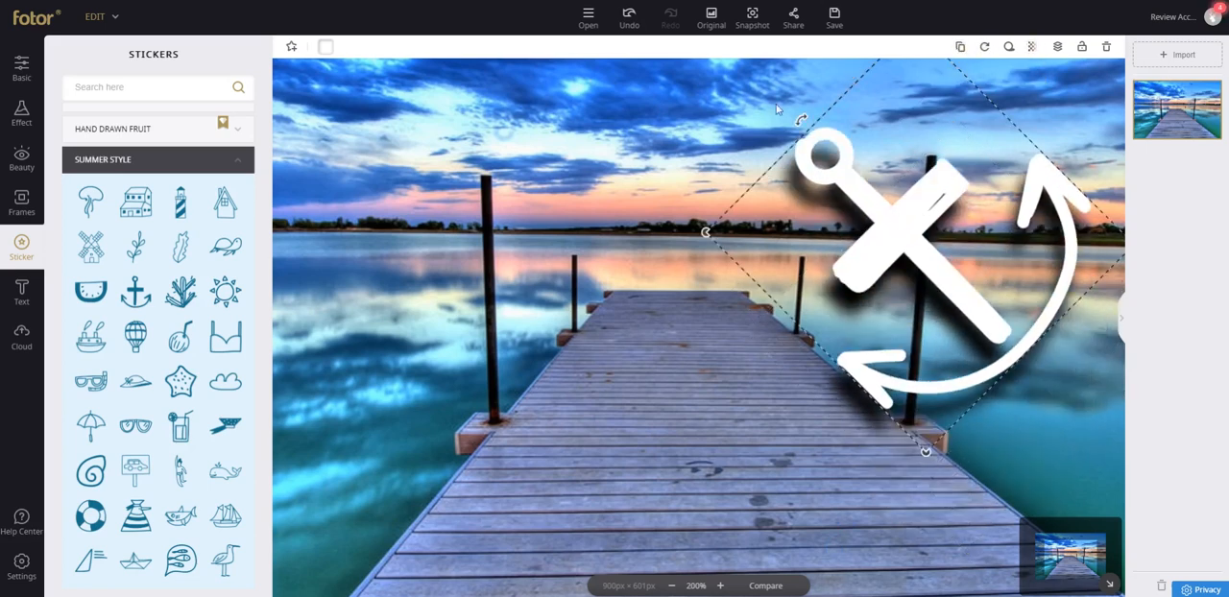
Undo the last anchor change and restore the original photo without stickers, then open the list of editor modes.
{"action": "left_click", "coordinate": [627, 19]}
{"action": "left_click", "coordinate": [723, 21]}
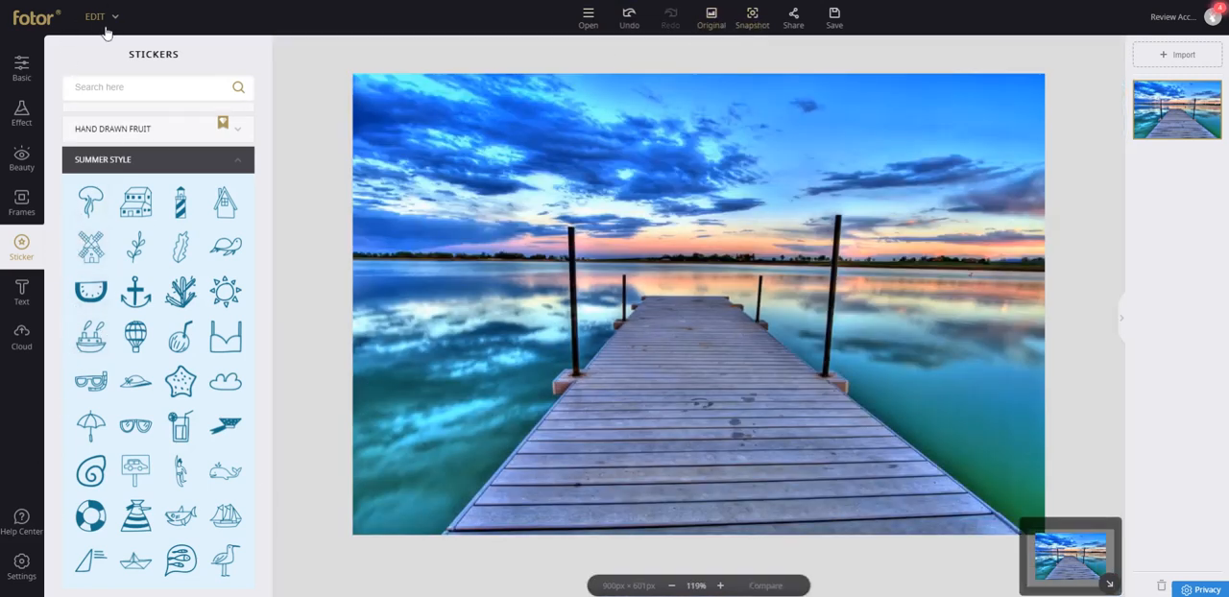
{"action": "left_click", "coordinate": [112, 23]}
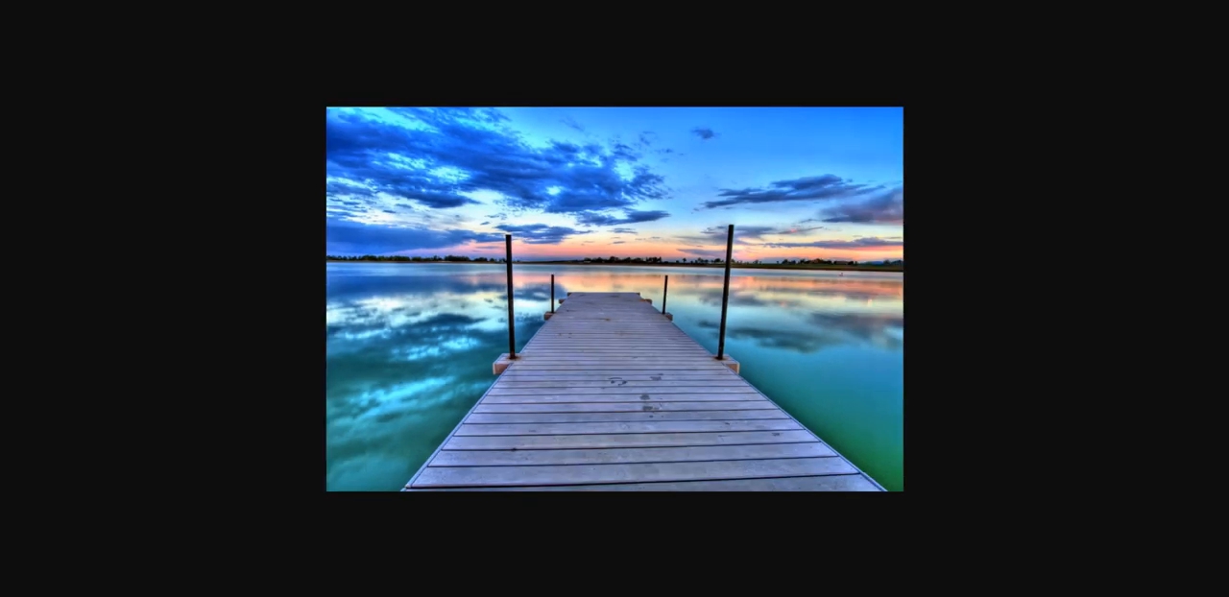
Search Google for "face image", switch to image results and open the Allure picture of a freckled face with small star decorations.
{"action": "type", "text": "face image"}
{"action": "key", "text": "Return"}
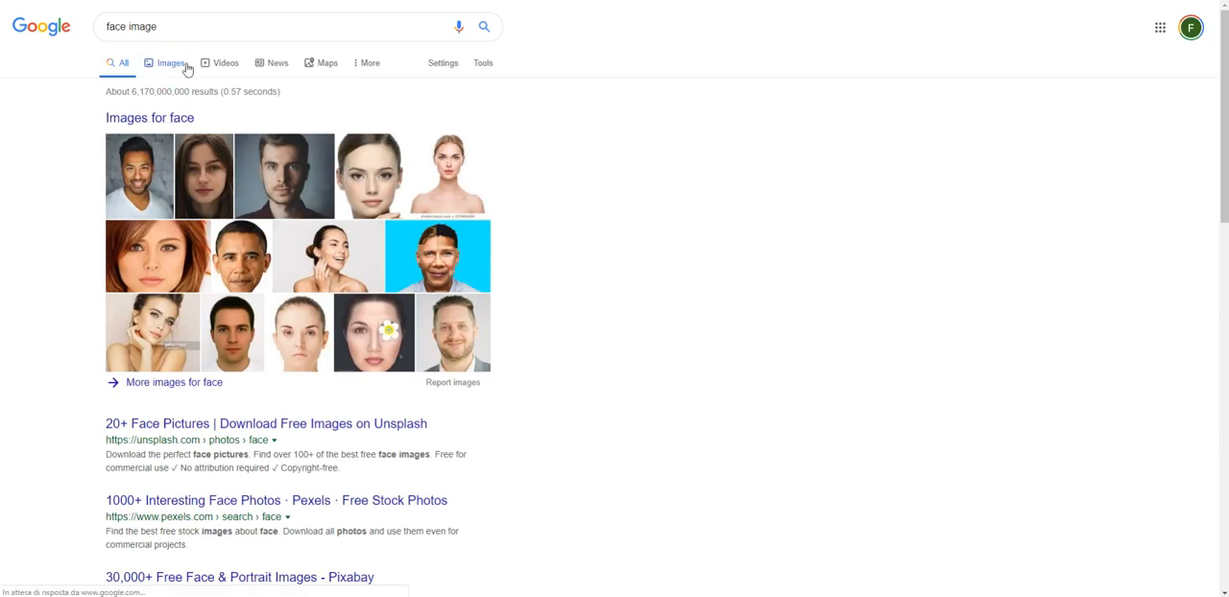
{"action": "left_click", "coordinate": [183, 67]}
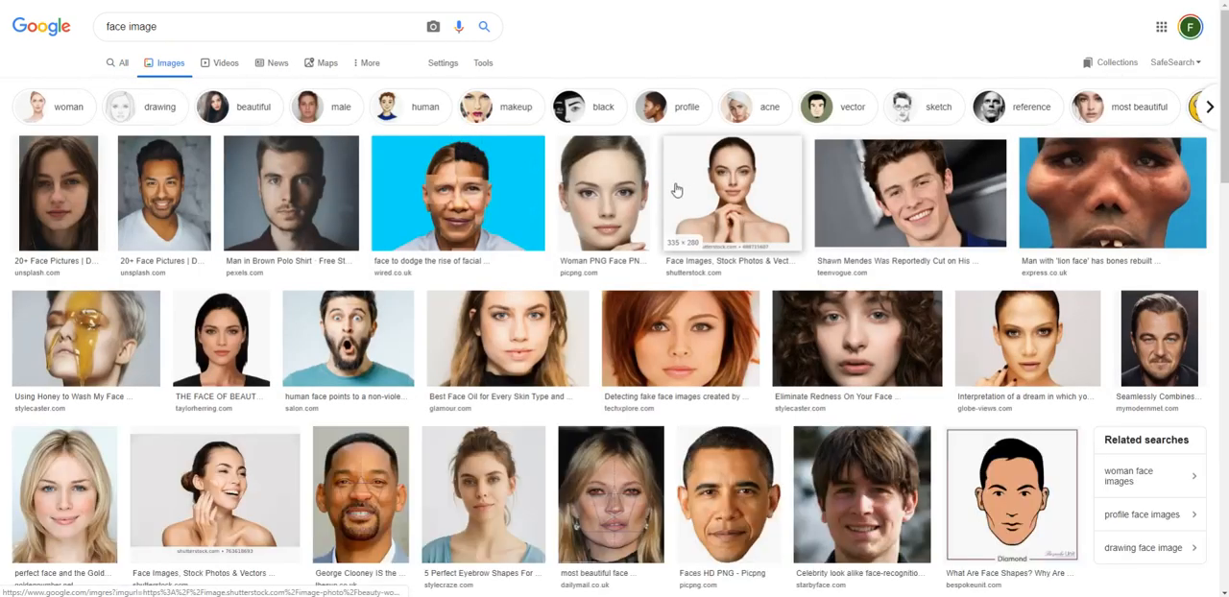
{"action": "scroll", "coordinate": [684, 272], "scroll_direction": "down", "scroll_amount": 1}
{"action": "scroll", "coordinate": [729, 261], "scroll_direction": "down", "scroll_amount": 3}
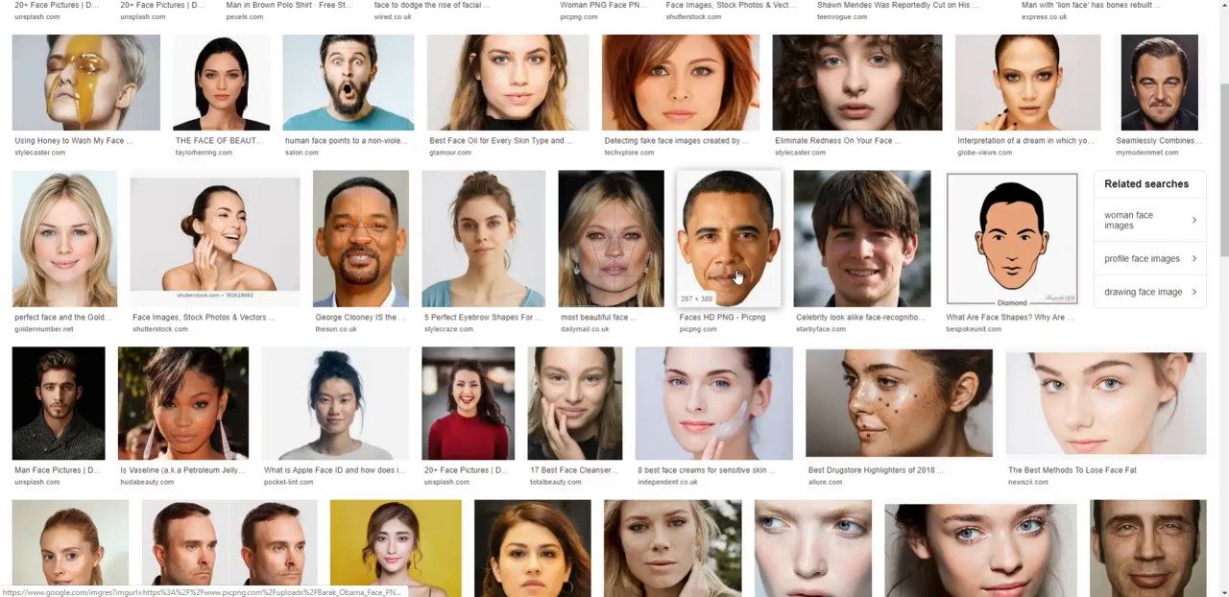
{"action": "left_click", "coordinate": [901, 394]}
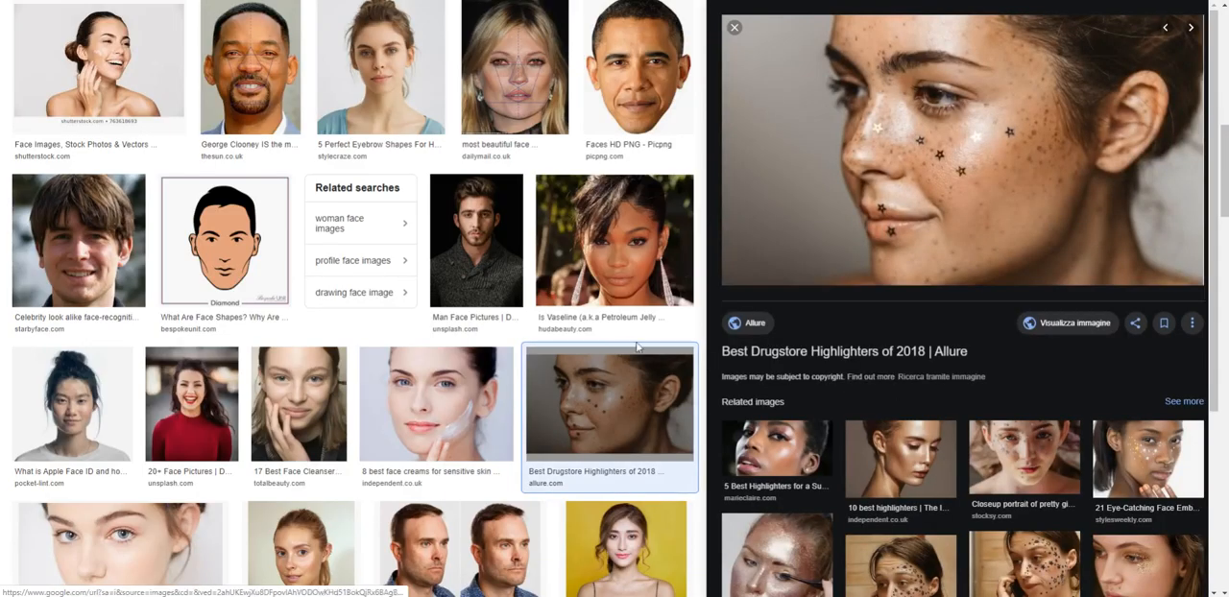
Find the MÁDARA Organic Skincare picture of a freckled blonde woman in the image results, open it full size and save it as FACE_OK_3.jpg.
{"action": "scroll", "coordinate": [598, 324], "scroll_direction": "down", "scroll_amount": 2}
{"action": "scroll", "coordinate": [598, 324], "scroll_direction": "down", "scroll_amount": 3}
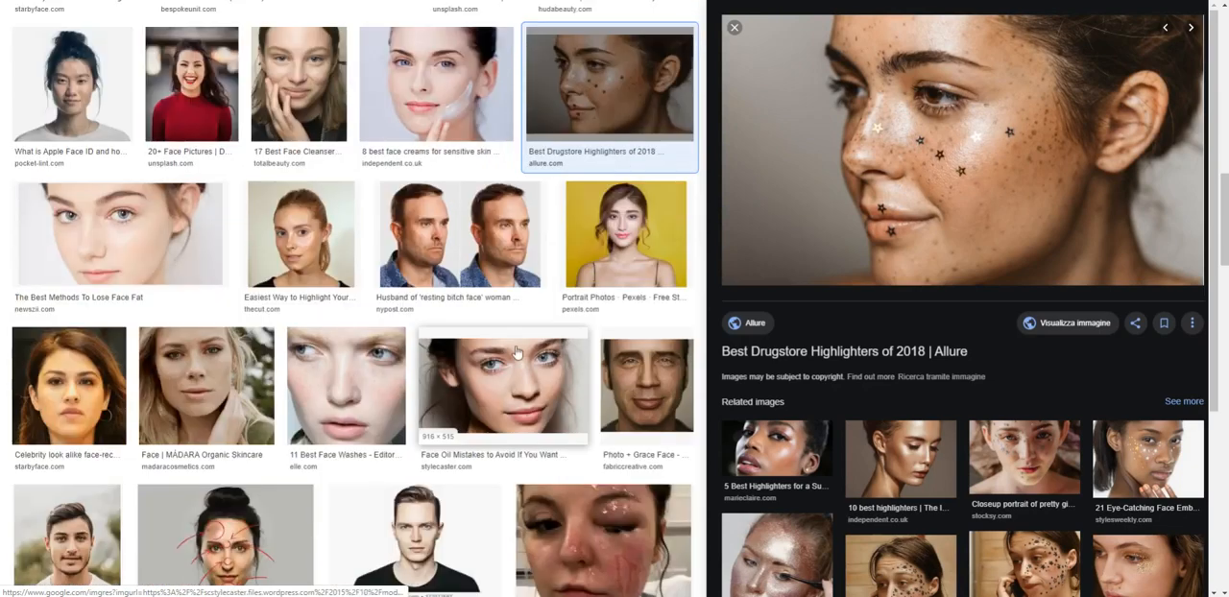
{"action": "left_click", "coordinate": [233, 375]}
{"action": "left_click", "coordinate": [1061, 458]}
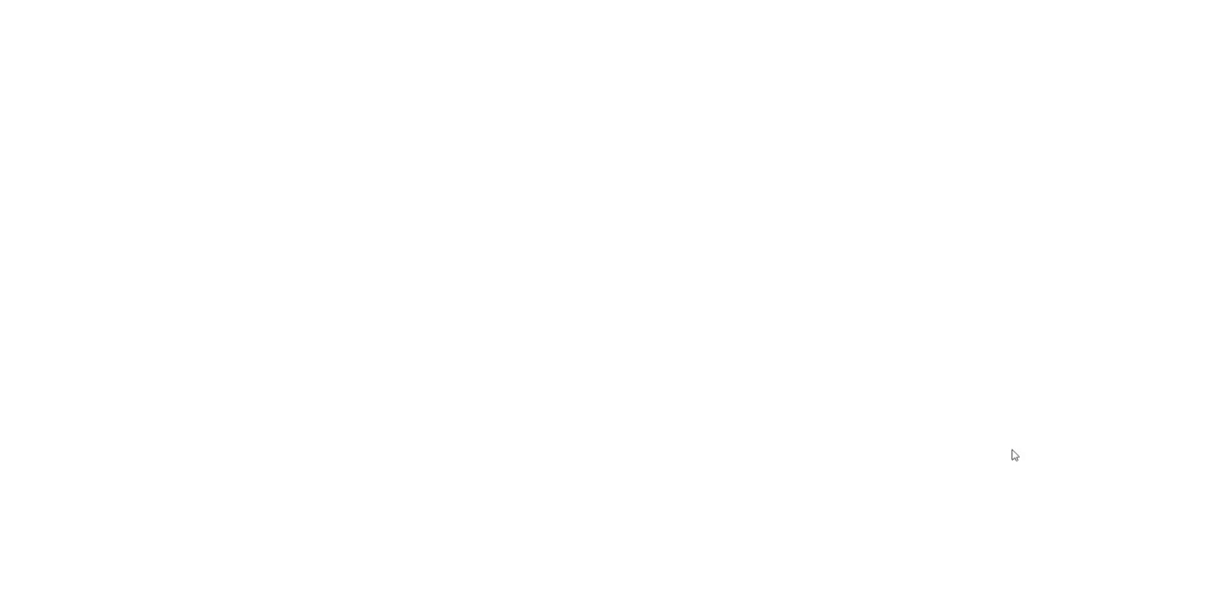
{"action": "right_click", "coordinate": [626, 233]}
{"action": "left_click", "coordinate": [690, 269]}
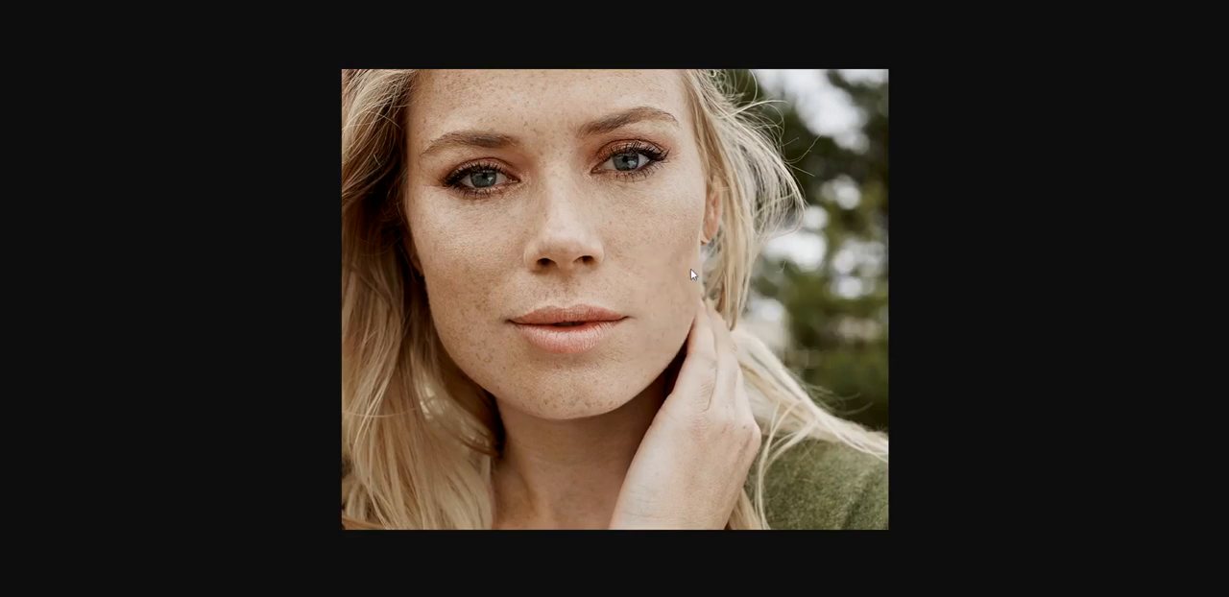
{"action": "left_click", "coordinate": [508, 258]}
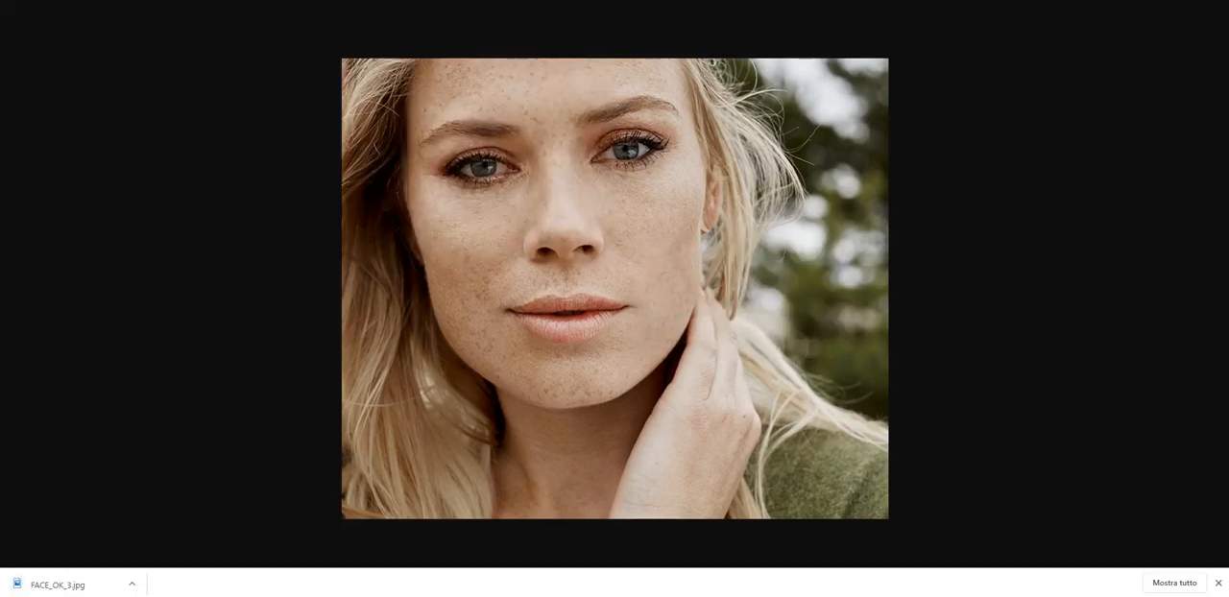
Return to the Fotor editor, import FACE_OK_3.jpg and remove the dock photo without saving it.
{"action": "left_click", "coordinate": [197, 1]}
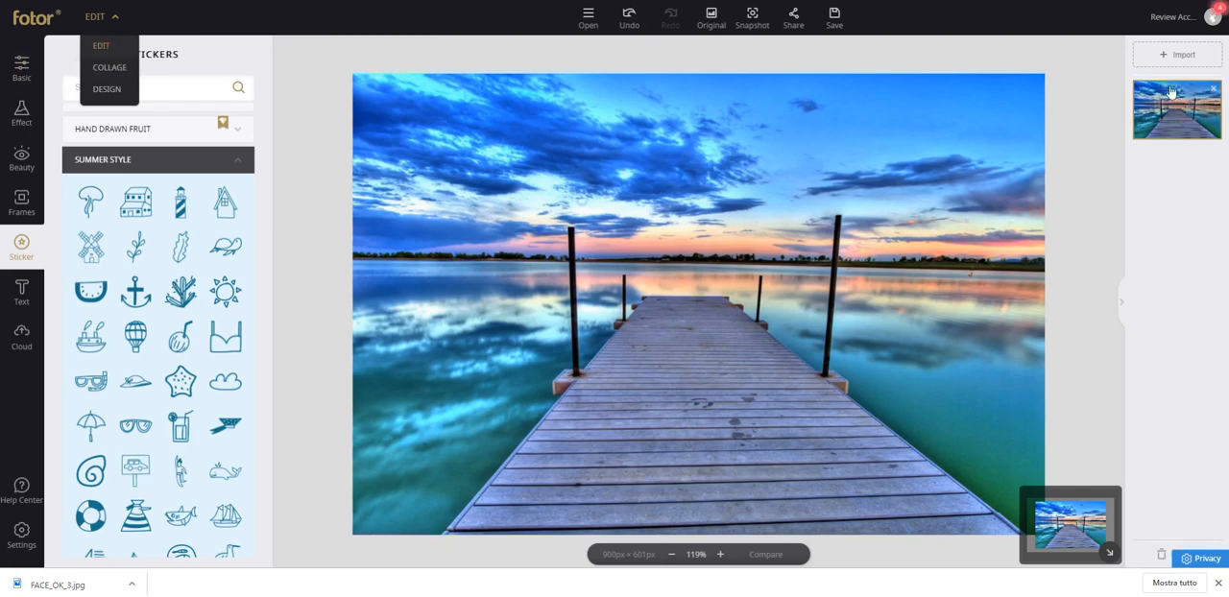
{"action": "left_click", "coordinate": [1177, 54]}
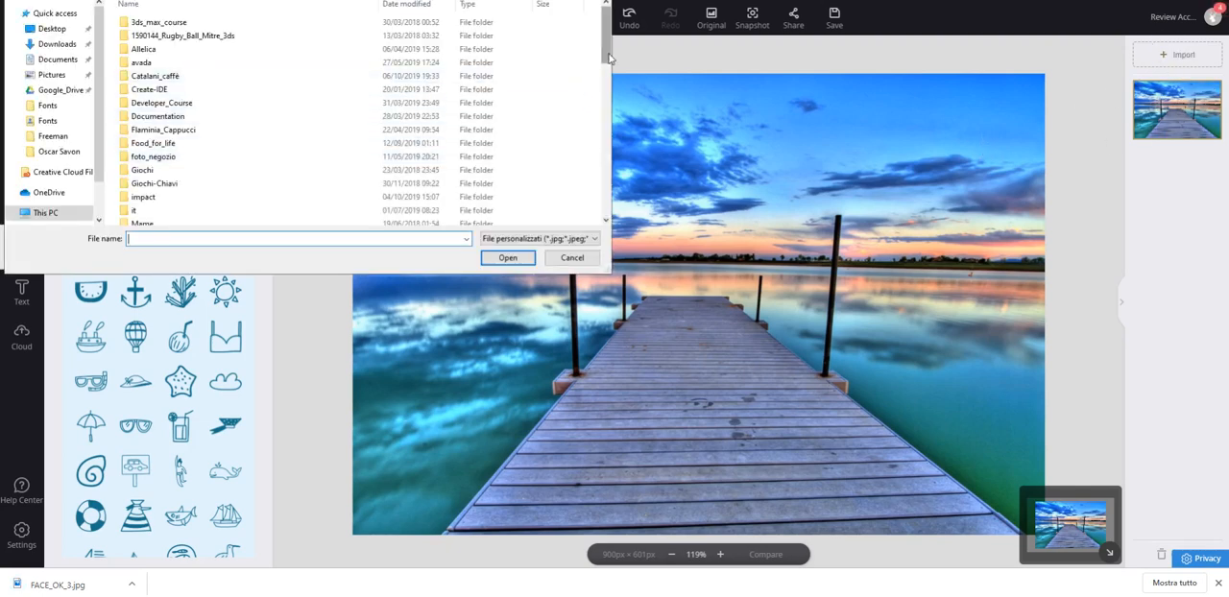
{"action": "mouse_move", "coordinate": [611, 56]}
{"action": "left_mouse_down"}
{"action": "mouse_move", "coordinate": [598, 128]}
{"action": "mouse_move", "coordinate": [573, 163]}
{"action": "left_mouse_up"}
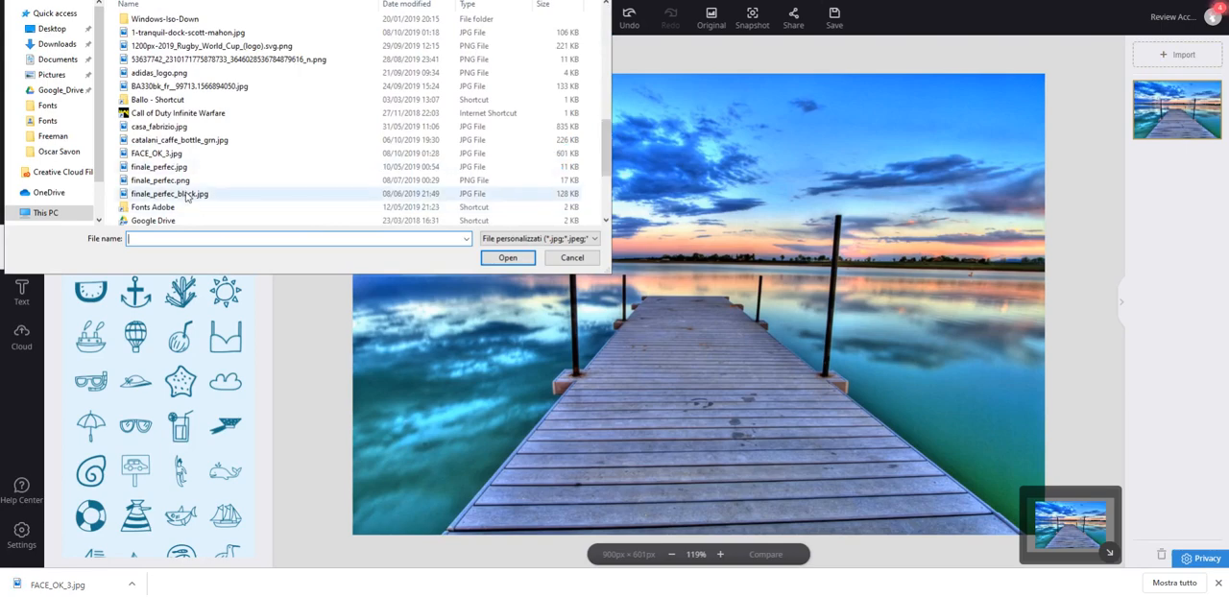
{"action": "left_click", "coordinate": [158, 154]}
{"action": "left_click", "coordinate": [508, 257]}
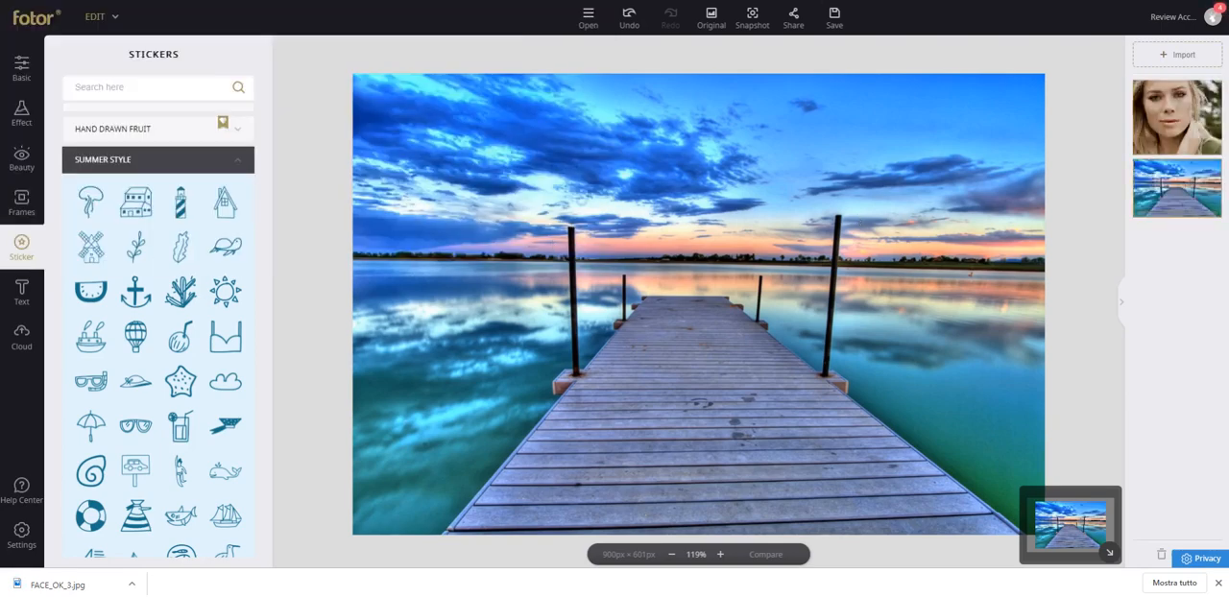
{"action": "left_click", "coordinate": [1208, 152]}
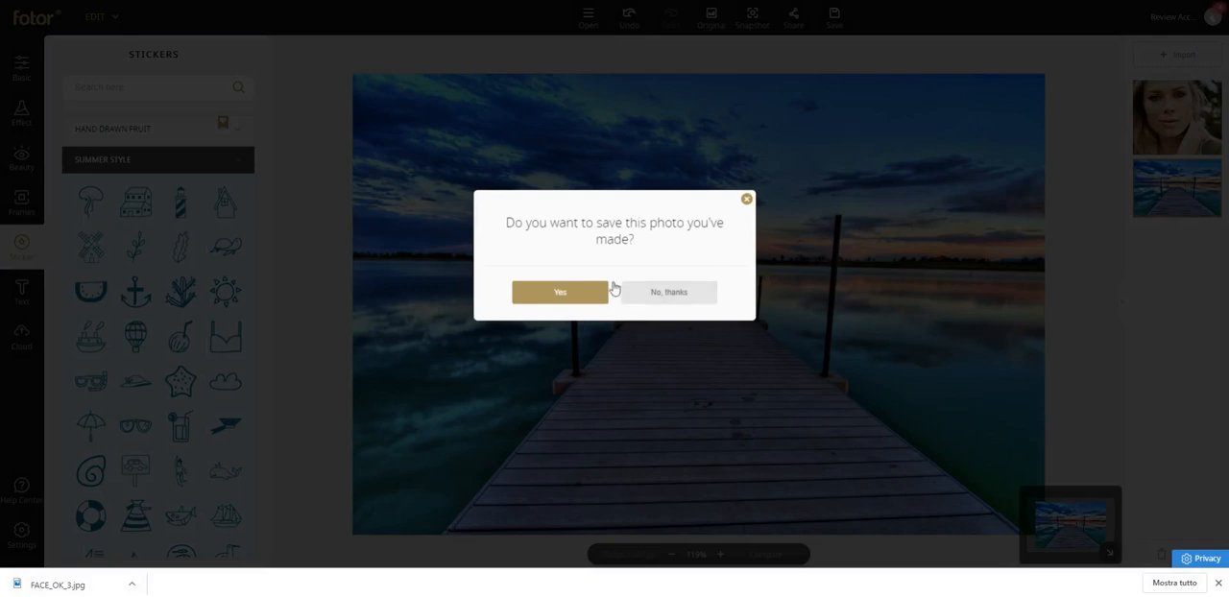
{"action": "left_click", "coordinate": [690, 294]}
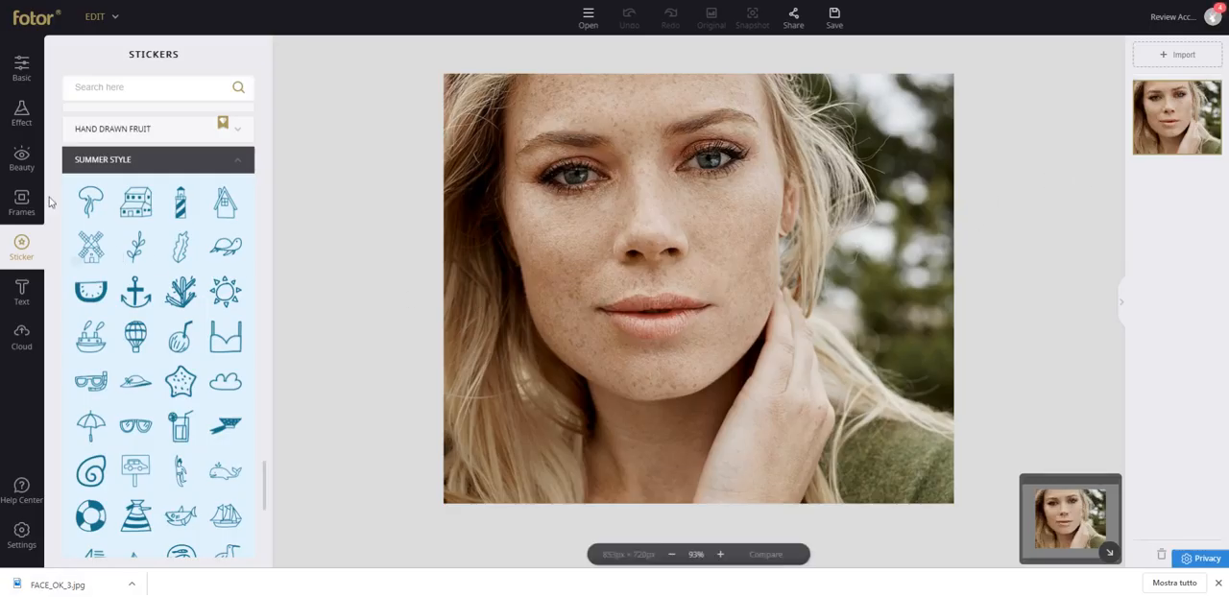
Smooth the woman's cheeks, chin and forehead with the Beauty Smoothing brush at 67% intensity.
{"action": "left_click", "coordinate": [21, 161]}
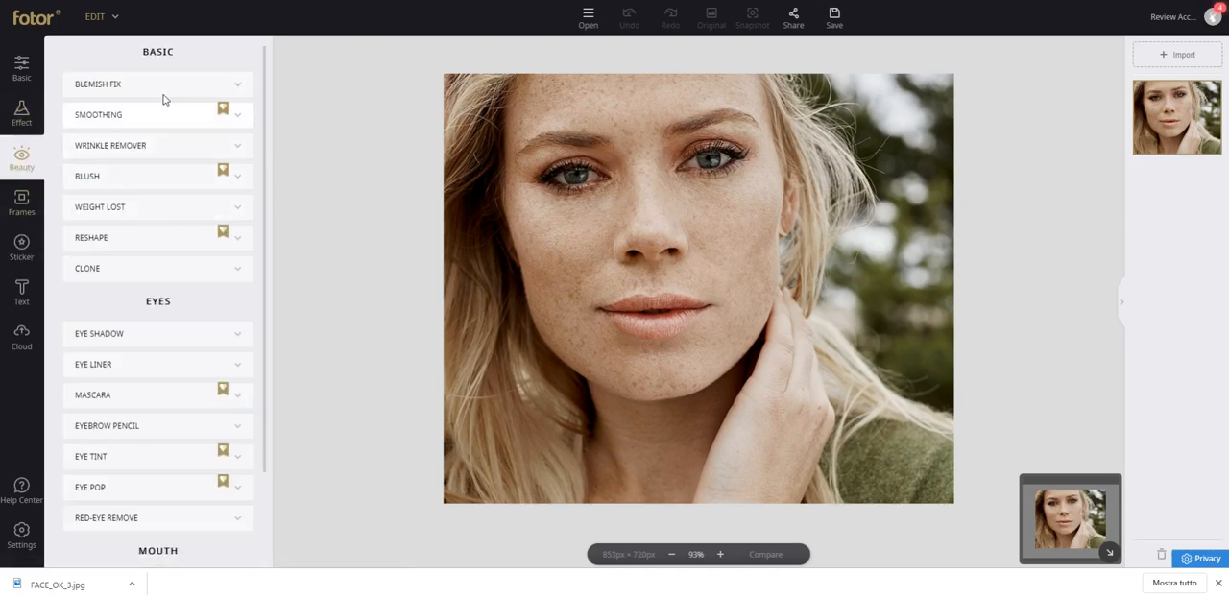
{"action": "left_click", "coordinate": [231, 116]}
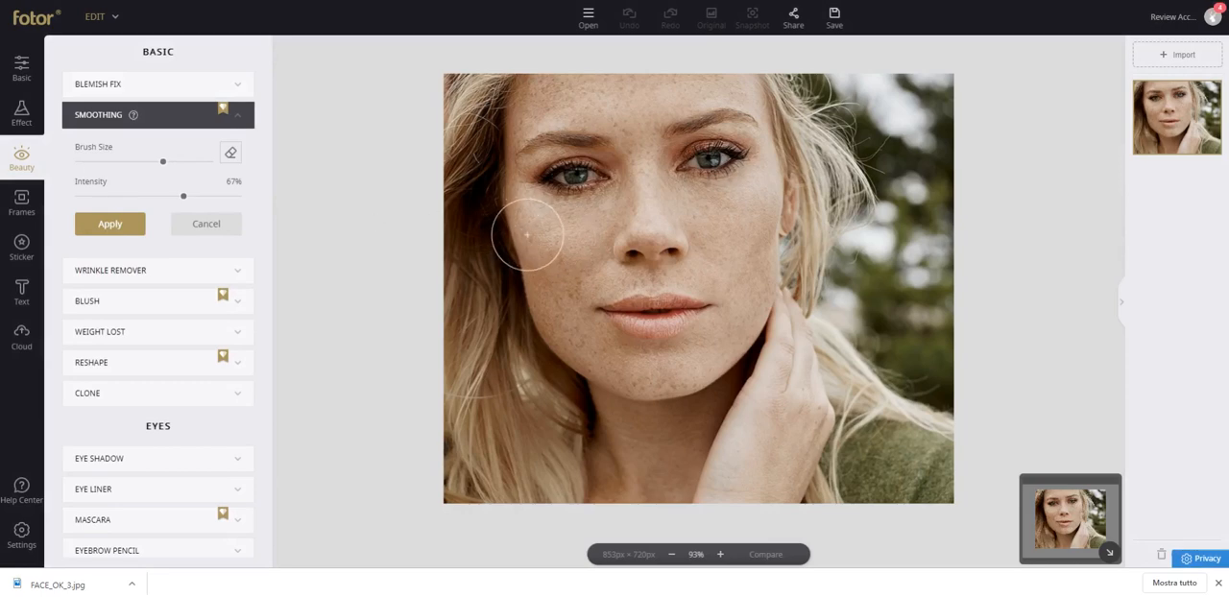
{"action": "left_click_drag", "start_coordinate": [533, 230], "coordinate": [572, 260]}
{"action": "left_click_drag", "start_coordinate": [733, 206], "coordinate": [710, 284]}
{"action": "mouse_move", "coordinate": [542, 264]}
{"action": "left_mouse_down"}
{"action": "mouse_move", "coordinate": [580, 351]}
{"action": "mouse_move", "coordinate": [566, 305]}
{"action": "mouse_move", "coordinate": [574, 340]}
{"action": "left_mouse_up"}
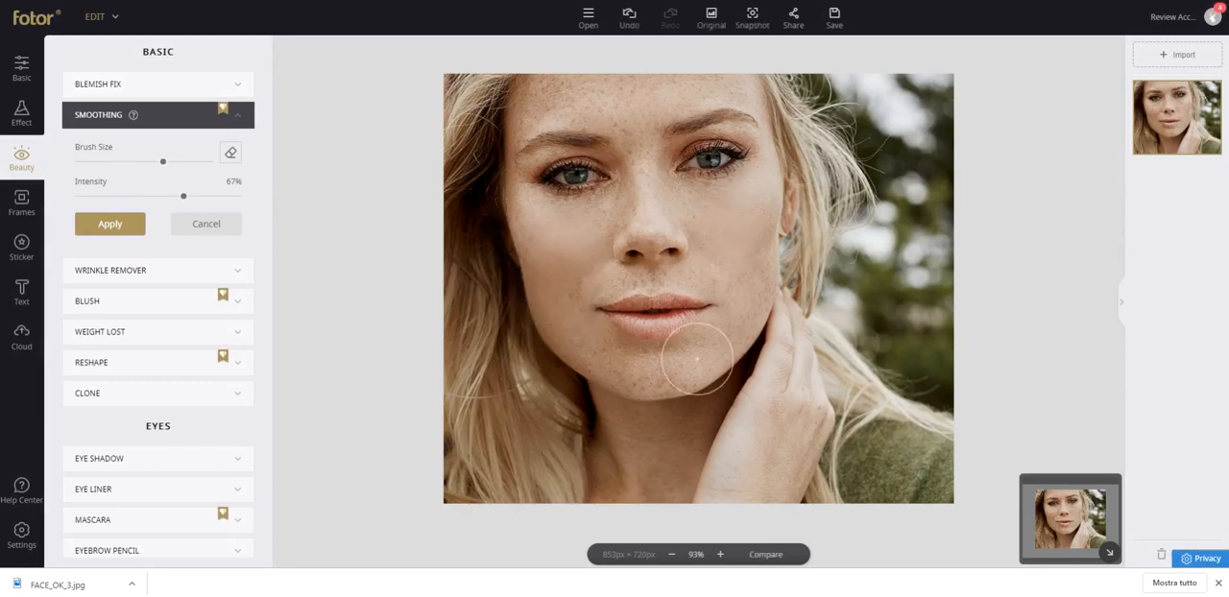
{"action": "mouse_move", "coordinate": [765, 236]}
{"action": "left_mouse_down"}
{"action": "mouse_move", "coordinate": [720, 331]}
{"action": "mouse_move", "coordinate": [737, 329]}
{"action": "mouse_move", "coordinate": [678, 376]}
{"action": "mouse_move", "coordinate": [566, 367]}
{"action": "mouse_move", "coordinate": [550, 339]}
{"action": "mouse_move", "coordinate": [608, 368]}
{"action": "mouse_move", "coordinate": [696, 360]}
{"action": "left_mouse_up"}
{"action": "mouse_move", "coordinate": [515, 96]}
{"action": "left_mouse_down"}
{"action": "mouse_move", "coordinate": [518, 107]}
{"action": "mouse_move", "coordinate": [649, 106]}
{"action": "mouse_move", "coordinate": [599, 100]}
{"action": "mouse_move", "coordinate": [638, 253]}
{"action": "left_mouse_up"}
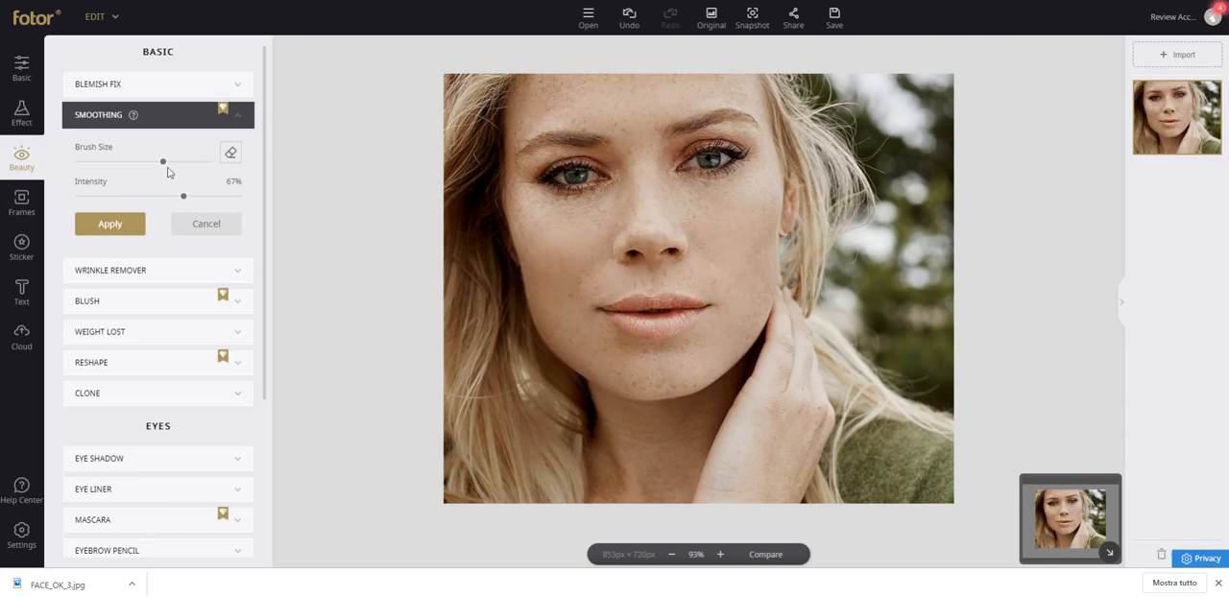
Reduce the Smoothing brush size and retouch the remaining freckles on the jaw, chin, nose, cheeks, forehead and hand.
{"action": "left_click_drag", "start_coordinate": [166, 169], "coordinate": [113, 161]}
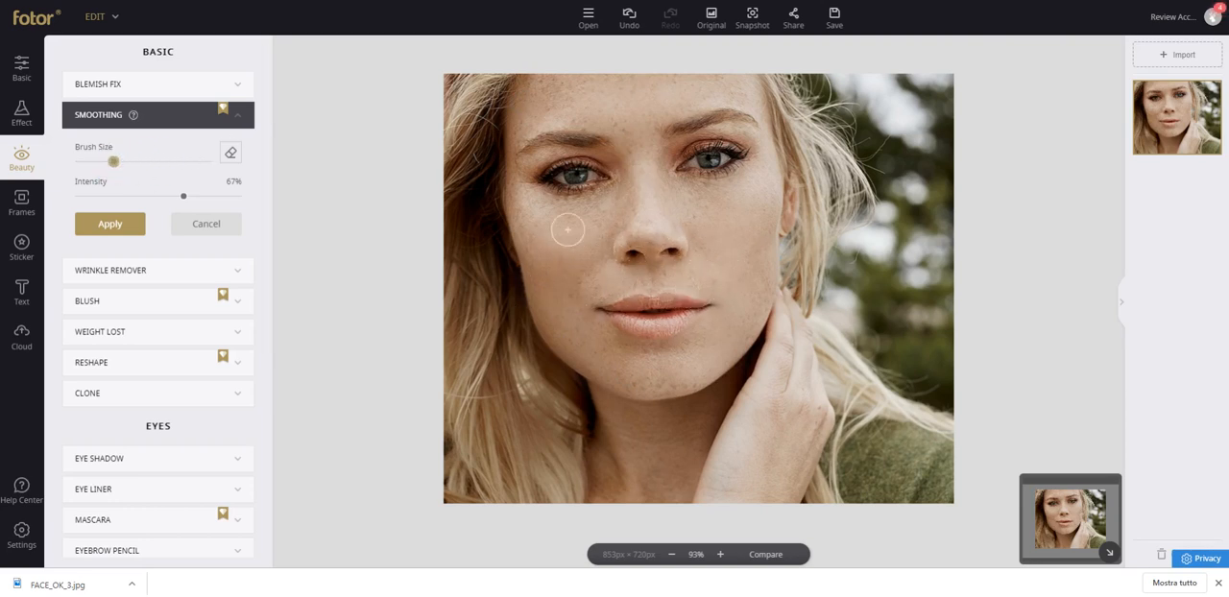
{"action": "mouse_move", "coordinate": [569, 317]}
{"action": "left_mouse_down"}
{"action": "mouse_move", "coordinate": [574, 296]}
{"action": "mouse_move", "coordinate": [593, 381]}
{"action": "left_mouse_up"}
{"action": "left_click_drag", "start_coordinate": [663, 395], "coordinate": [576, 372]}
{"action": "left_click", "coordinate": [670, 277]}
{"action": "left_click", "coordinate": [684, 198]}
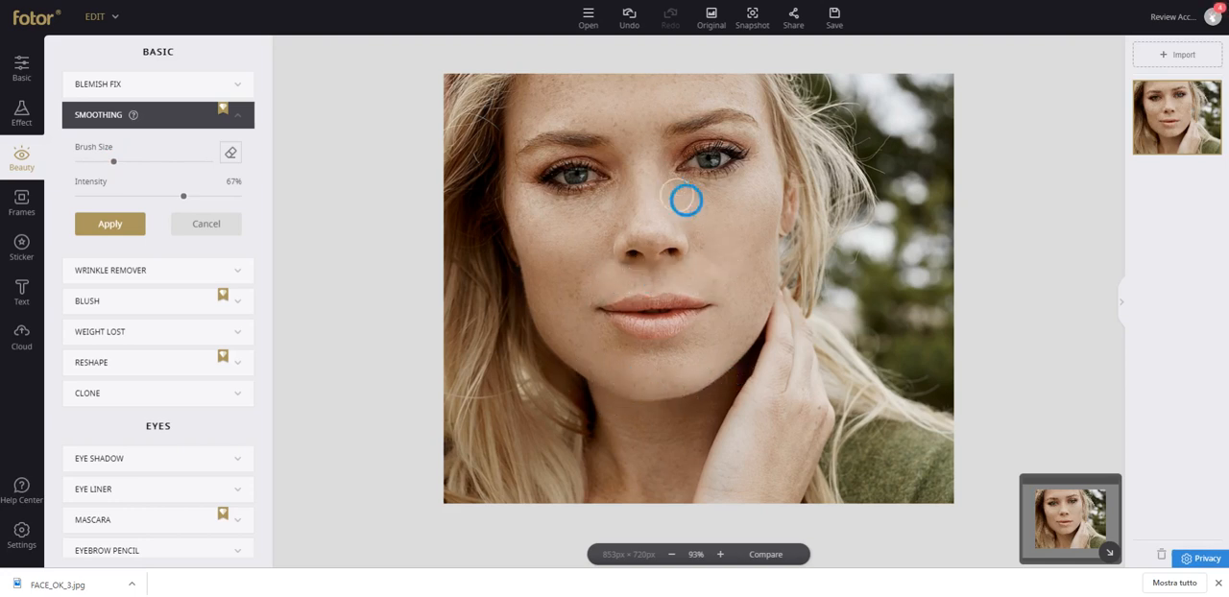
{"action": "left_click", "coordinate": [560, 211]}
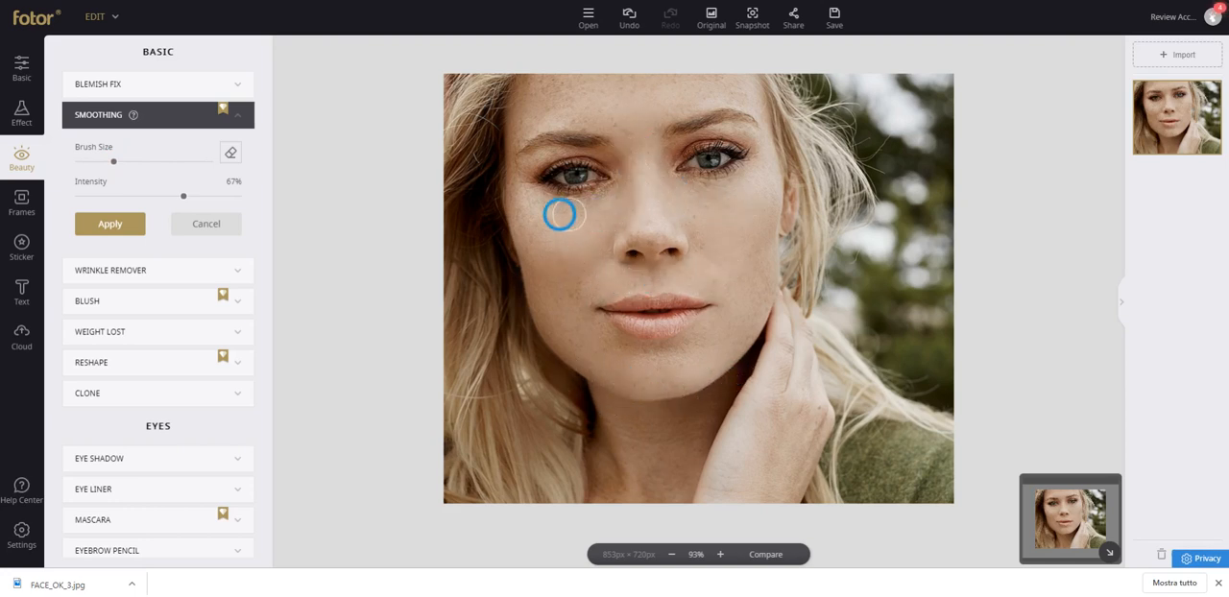
{"action": "left_click", "coordinate": [735, 207]}
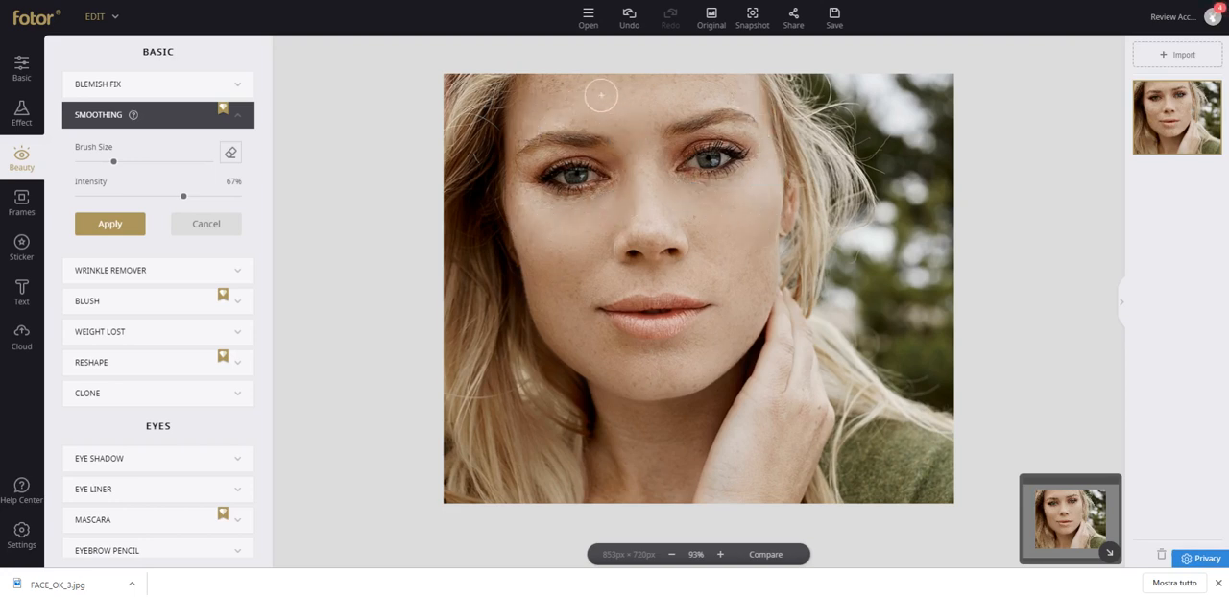
{"action": "left_click", "coordinate": [511, 123]}
{"action": "left_click", "coordinate": [516, 222]}
{"action": "left_click", "coordinate": [539, 230]}
{"action": "left_click", "coordinate": [776, 396]}
{"action": "left_click", "coordinate": [805, 423]}
{"action": "left_click", "coordinate": [792, 460]}
{"action": "left_click", "coordinate": [818, 469]}
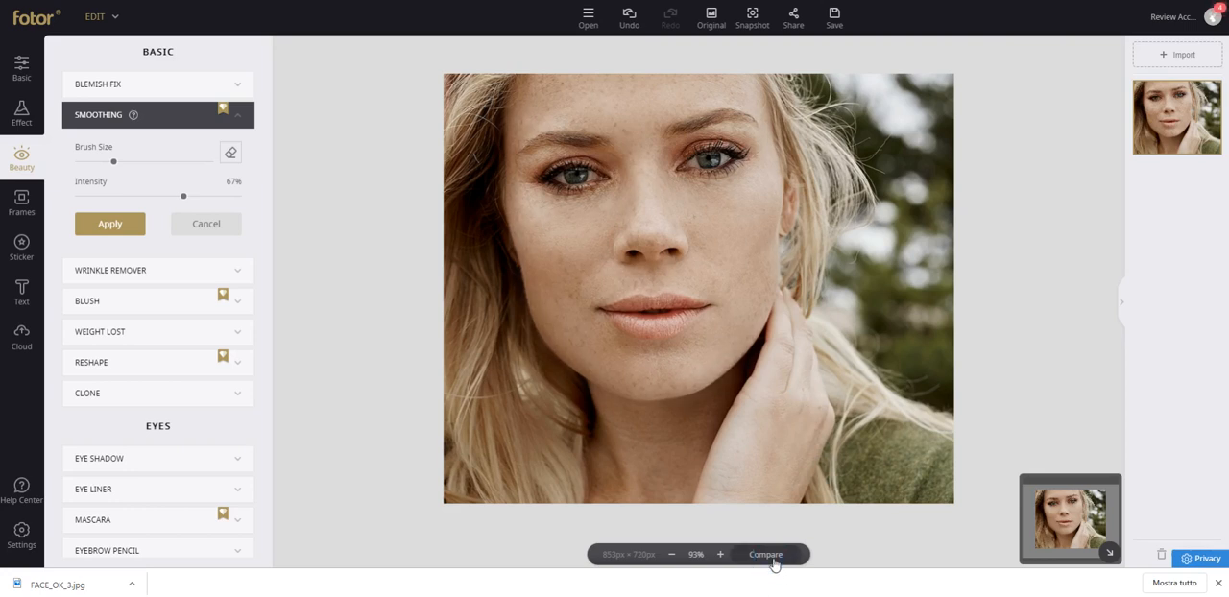
Compare the smoothed face with the unedited photo several times and restore the original image.
{"action": "left_click", "coordinate": [773, 561]}
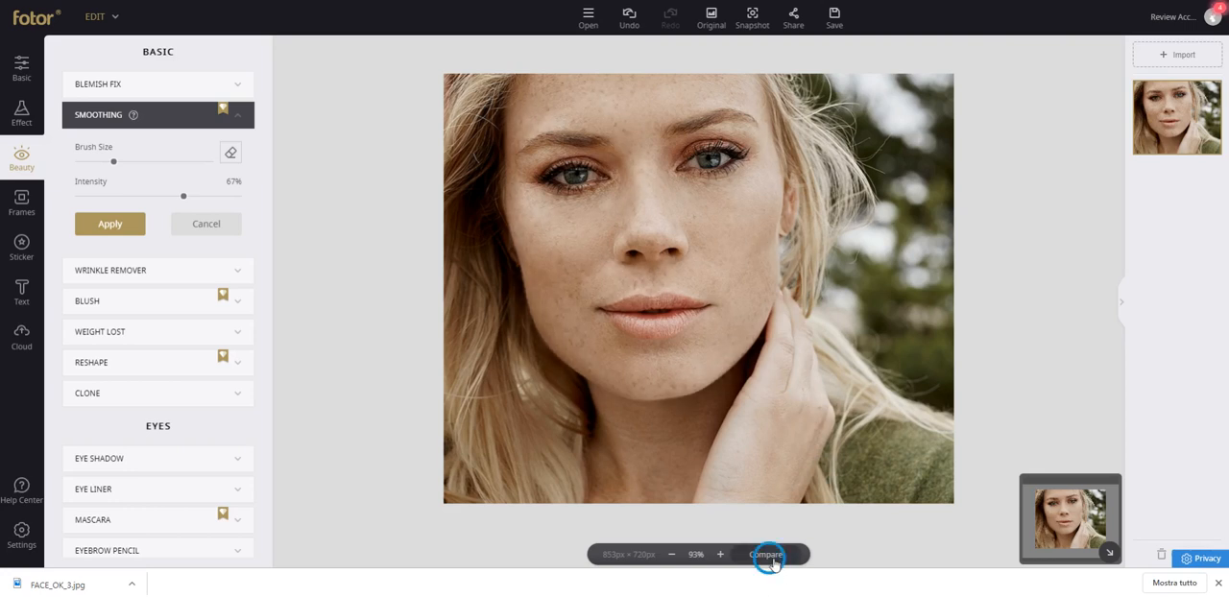
{"action": "left_click", "coordinate": [771, 559]}
{"action": "left_click", "coordinate": [774, 562]}
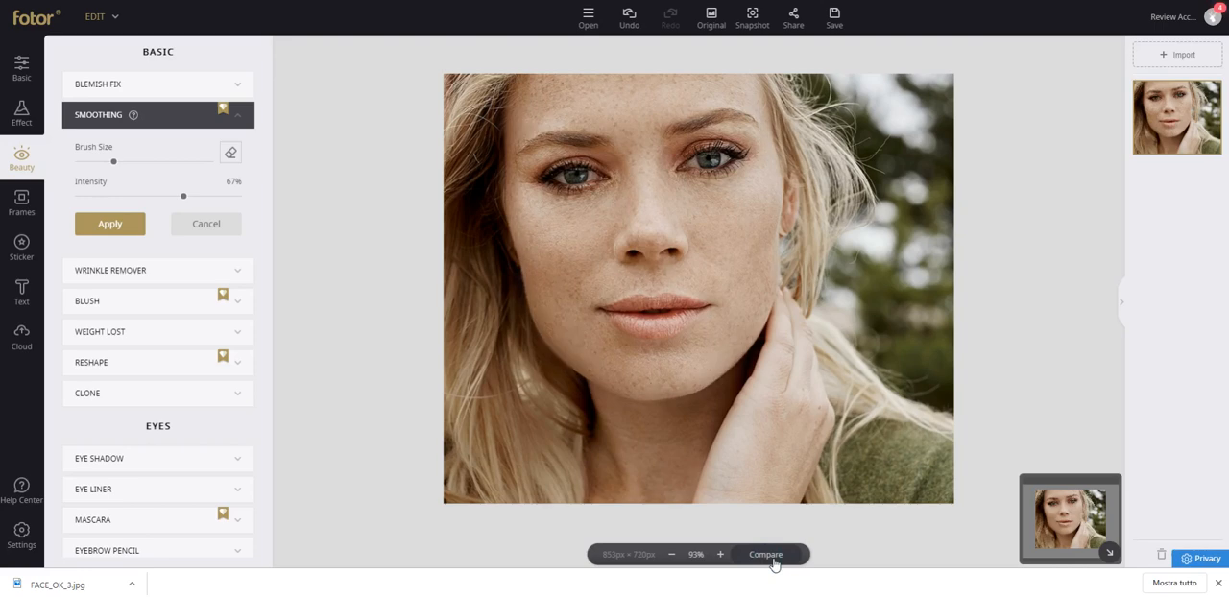
{"action": "left_click", "coordinate": [774, 562]}
{"action": "left_click", "coordinate": [774, 562]}
{"action": "left_click", "coordinate": [774, 562]}
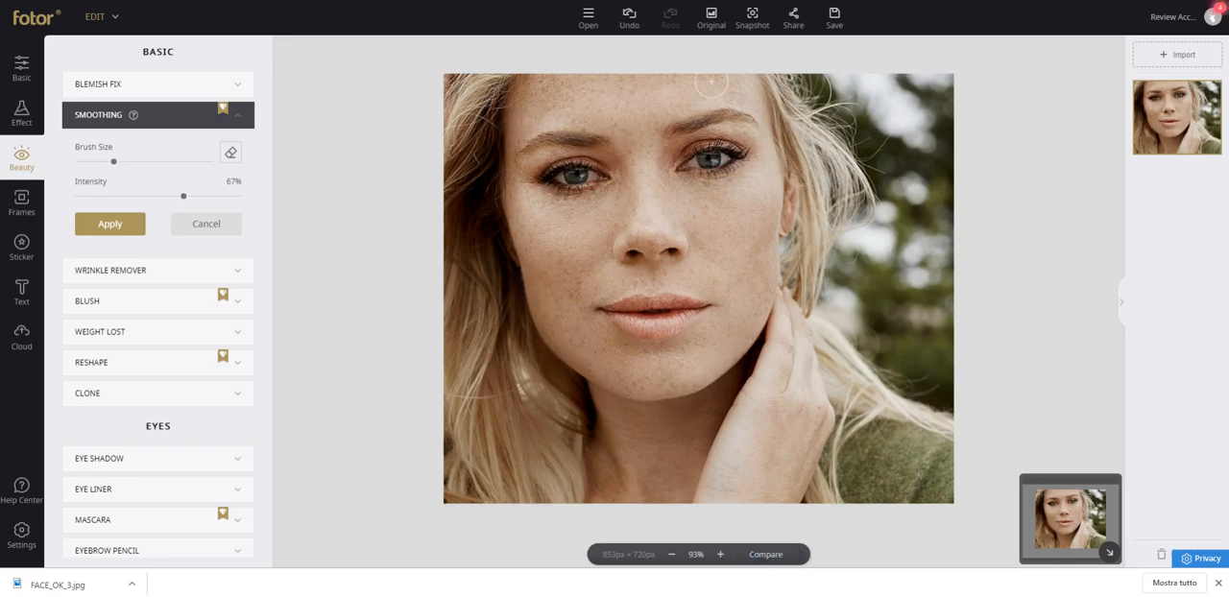
{"action": "left_click", "coordinate": [706, 26]}
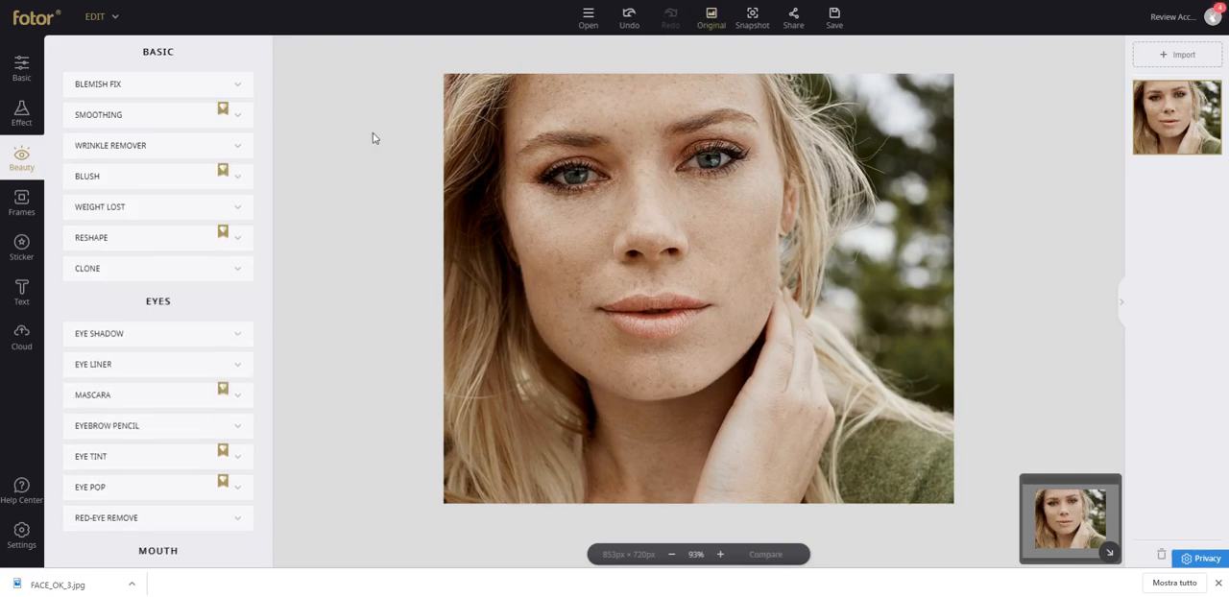
Enlarge the Wrinkle Remover brush and retouch the cheeks, chin and forehead at 67% intensity.
{"action": "left_click", "coordinate": [235, 149]}
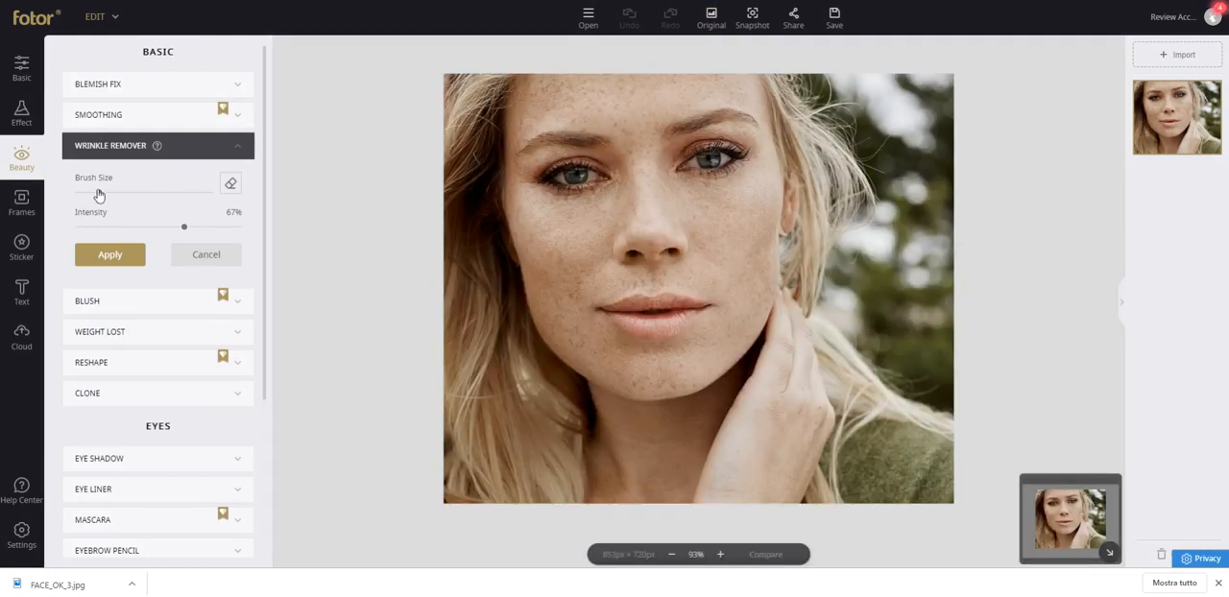
{"action": "left_click_drag", "start_coordinate": [99, 193], "coordinate": [138, 192]}
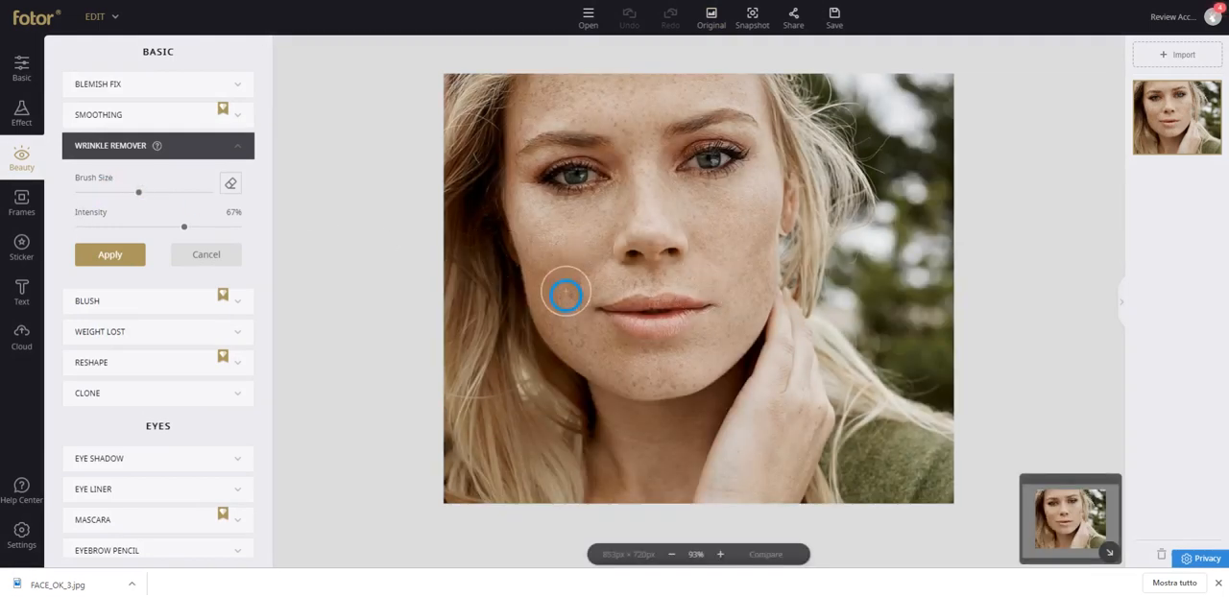
{"action": "mouse_move", "coordinate": [565, 295]}
{"action": "left_mouse_down"}
{"action": "mouse_move", "coordinate": [547, 235]}
{"action": "mouse_move", "coordinate": [596, 221]}
{"action": "left_mouse_up"}
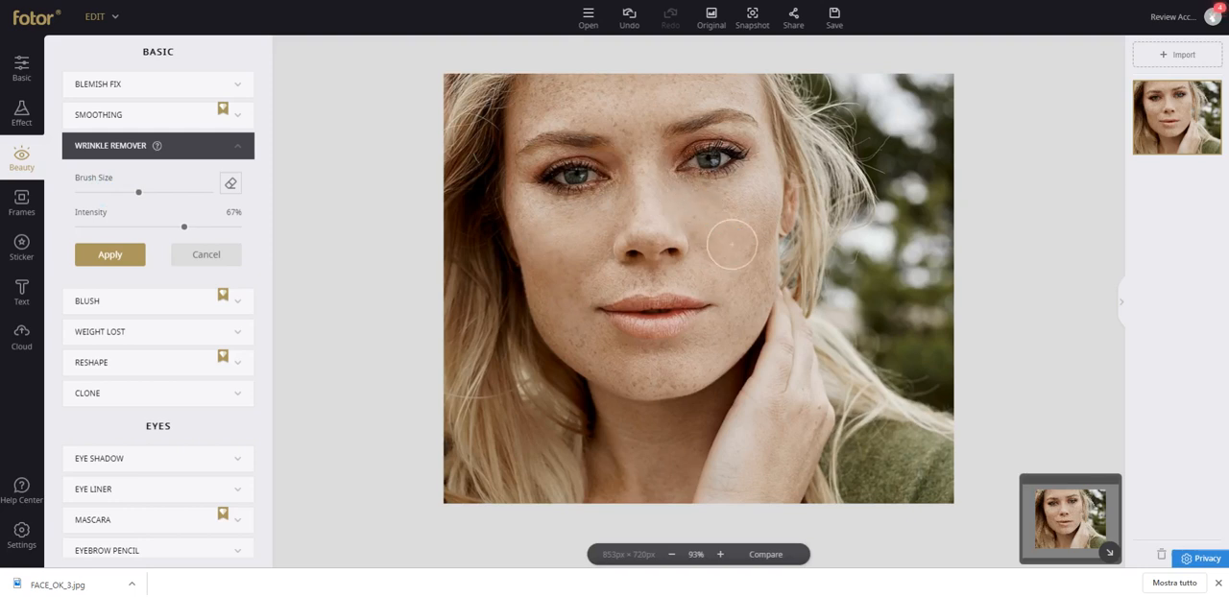
{"action": "mouse_move", "coordinate": [732, 245]}
{"action": "left_mouse_down"}
{"action": "mouse_move", "coordinate": [745, 304]}
{"action": "mouse_move", "coordinate": [735, 333]}
{"action": "mouse_move", "coordinate": [658, 382]}
{"action": "mouse_move", "coordinate": [549, 362]}
{"action": "mouse_move", "coordinate": [738, 365]}
{"action": "mouse_move", "coordinate": [708, 360]}
{"action": "left_mouse_up"}
{"action": "left_click", "coordinate": [686, 354]}
{"action": "left_click", "coordinate": [651, 373]}
{"action": "left_click", "coordinate": [603, 225]}
{"action": "mouse_move", "coordinate": [596, 120]}
{"action": "left_mouse_down"}
{"action": "mouse_move", "coordinate": [574, 93]}
{"action": "mouse_move", "coordinate": [590, 110]}
{"action": "mouse_move", "coordinate": [753, 85]}
{"action": "mouse_move", "coordinate": [700, 100]}
{"action": "left_mouse_up"}
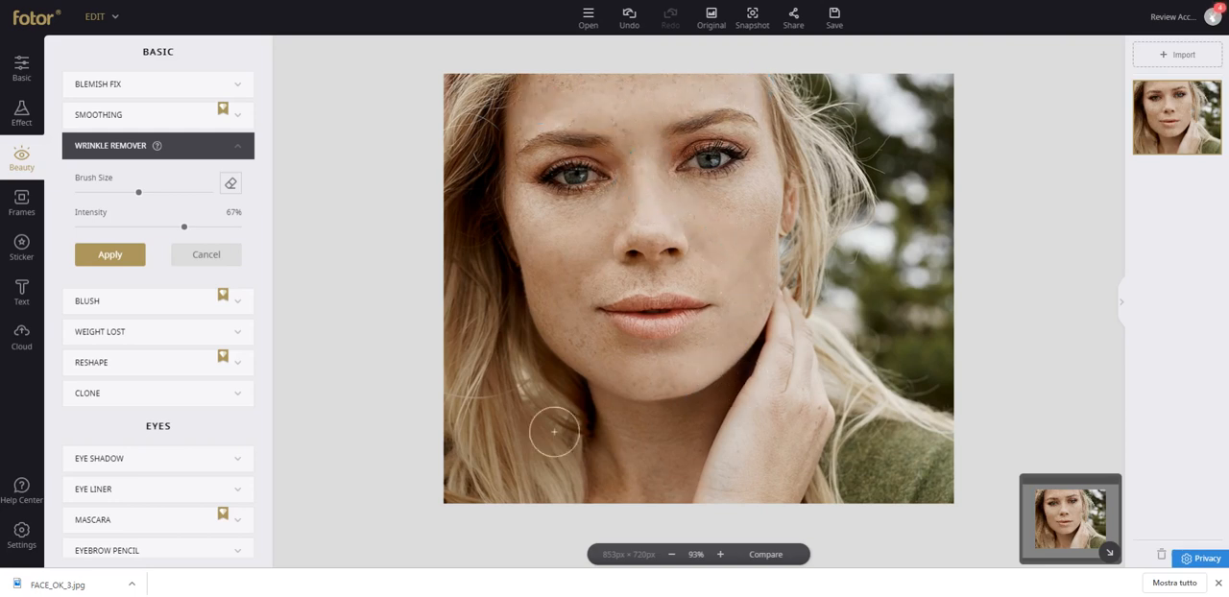
{"action": "mouse_move", "coordinate": [602, 126]}
{"action": "left_mouse_down"}
{"action": "mouse_move", "coordinate": [518, 121]}
{"action": "mouse_move", "coordinate": [583, 113]}
{"action": "left_mouse_up"}
Raise the Wrinkle Remover intensity to 84% and brush around the mouth, under the eyes and across the forehead.
{"action": "left_click_drag", "start_coordinate": [186, 231], "coordinate": [212, 228]}
{"action": "left_click_drag", "start_coordinate": [596, 296], "coordinate": [696, 279]}
{"action": "left_click_drag", "start_coordinate": [763, 199], "coordinate": [727, 220]}
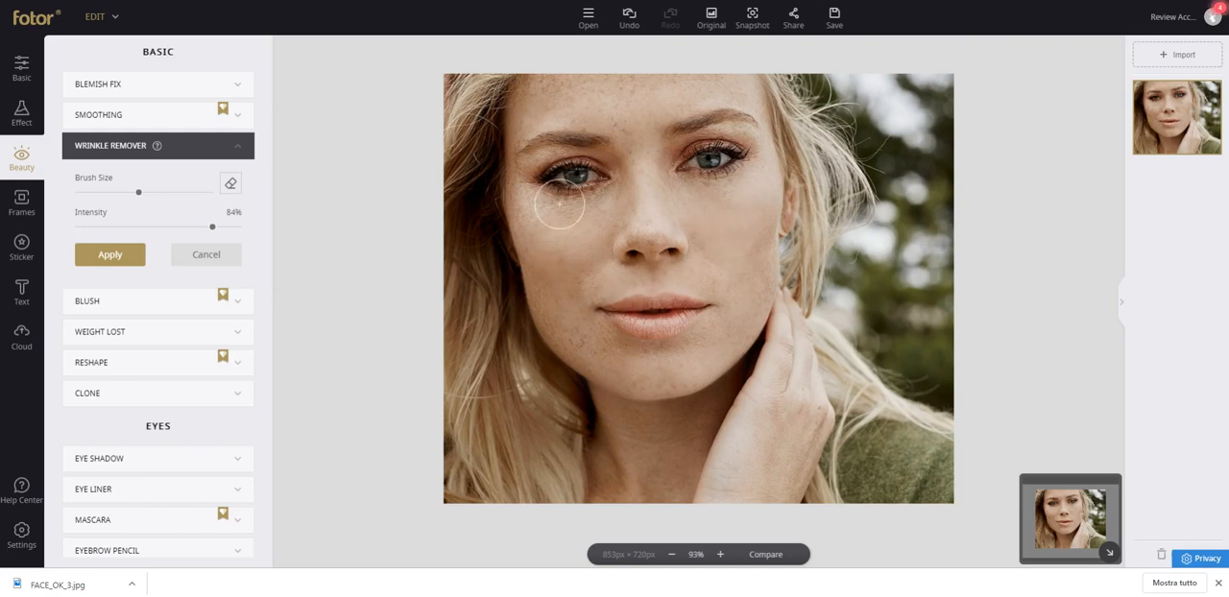
{"action": "left_click_drag", "start_coordinate": [560, 205], "coordinate": [521, 202]}
{"action": "mouse_move", "coordinate": [521, 136]}
{"action": "left_mouse_down"}
{"action": "mouse_move", "coordinate": [581, 93]}
{"action": "mouse_move", "coordinate": [612, 92]}
{"action": "left_mouse_up"}
Retouch the remaining marks on the cheeks and chin with the Wrinkle Remover, and restore the original photo.
{"action": "left_click", "coordinate": [579, 266]}
{"action": "left_click", "coordinate": [571, 342]}
{"action": "left_click", "coordinate": [533, 277]}
{"action": "left_click", "coordinate": [673, 360]}
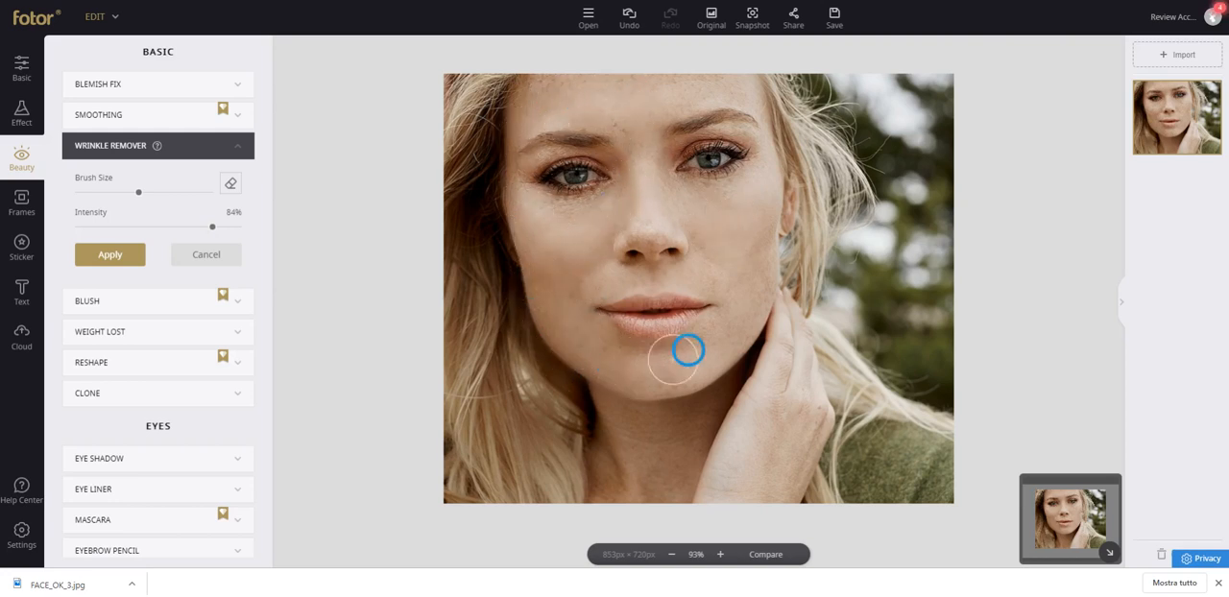
{"action": "left_click", "coordinate": [780, 227]}
{"action": "left_click", "coordinate": [768, 270]}
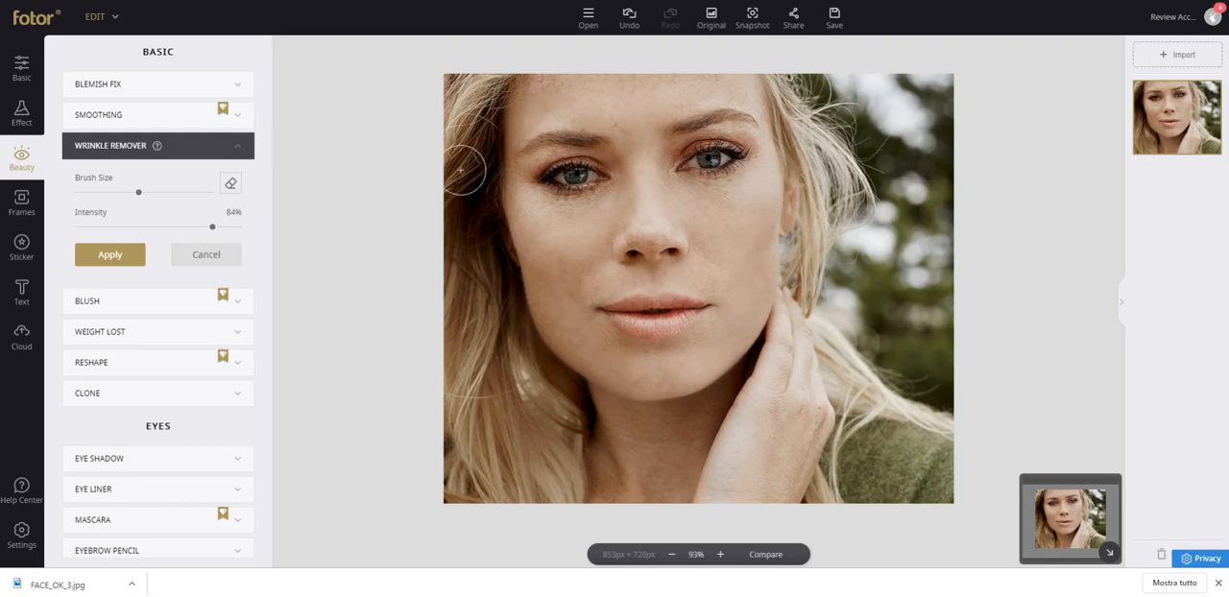
{"action": "mouse_move", "coordinate": [156, 149]}
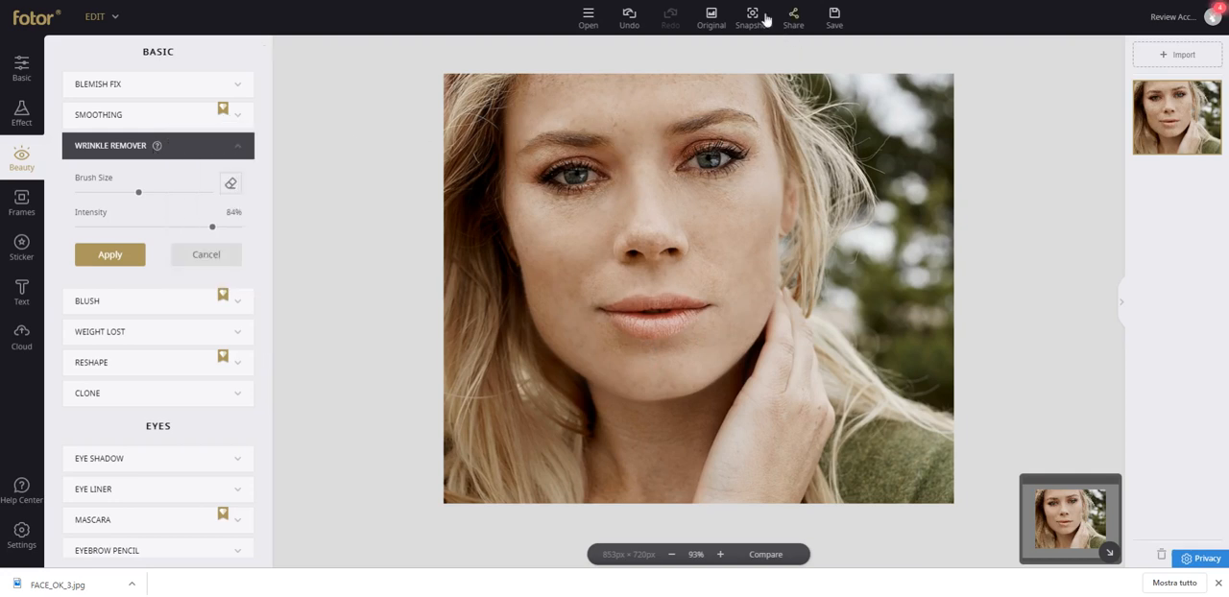
{"action": "left_click", "coordinate": [712, 19]}
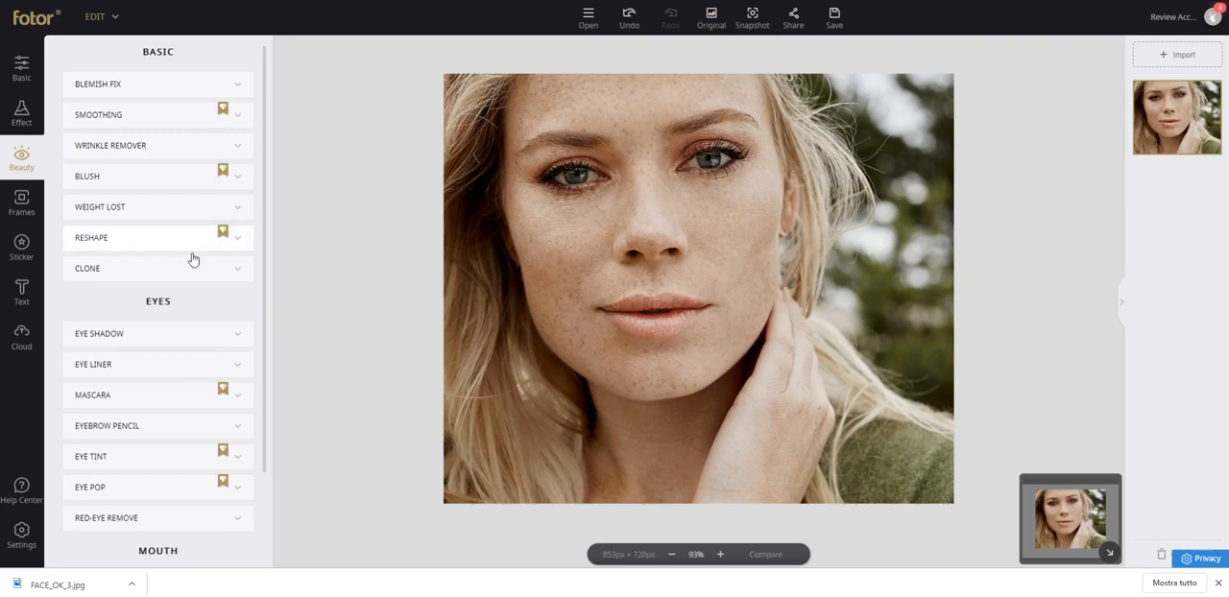
Use the Wrinkle Remover with a very small brush at 77% intensity on the outer corner of the eye on the photo's left side.
{"action": "left_click", "coordinate": [722, 557]}
{"action": "left_click", "coordinate": [722, 557]}
{"action": "left_click", "coordinate": [722, 557]}
{"action": "left_click", "coordinate": [723, 557]}
{"action": "left_click", "coordinate": [723, 558]}
{"action": "left_click", "coordinate": [722, 557]}
{"action": "left_click", "coordinate": [722, 557]}
{"action": "left_click", "coordinate": [723, 557]}
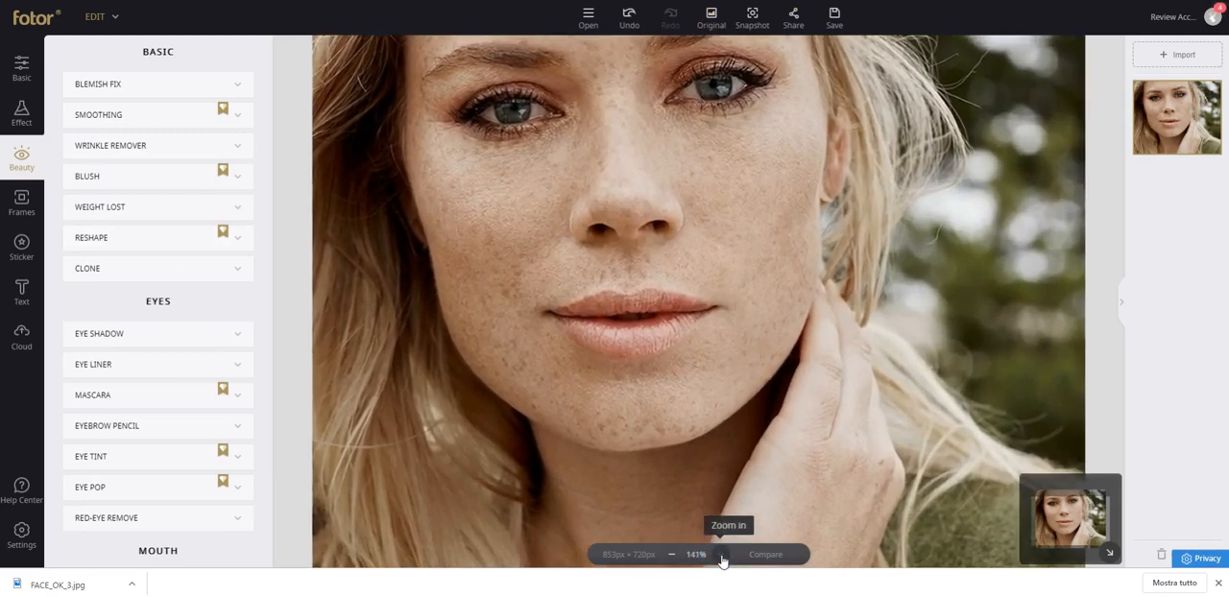
{"action": "left_click", "coordinate": [723, 557]}
{"action": "left_click", "coordinate": [723, 557]}
{"action": "left_click", "coordinate": [722, 557]}
{"action": "left_click", "coordinate": [722, 557]}
{"action": "scroll", "coordinate": [717, 149], "scroll_direction": "down", "scroll_amount": 2}
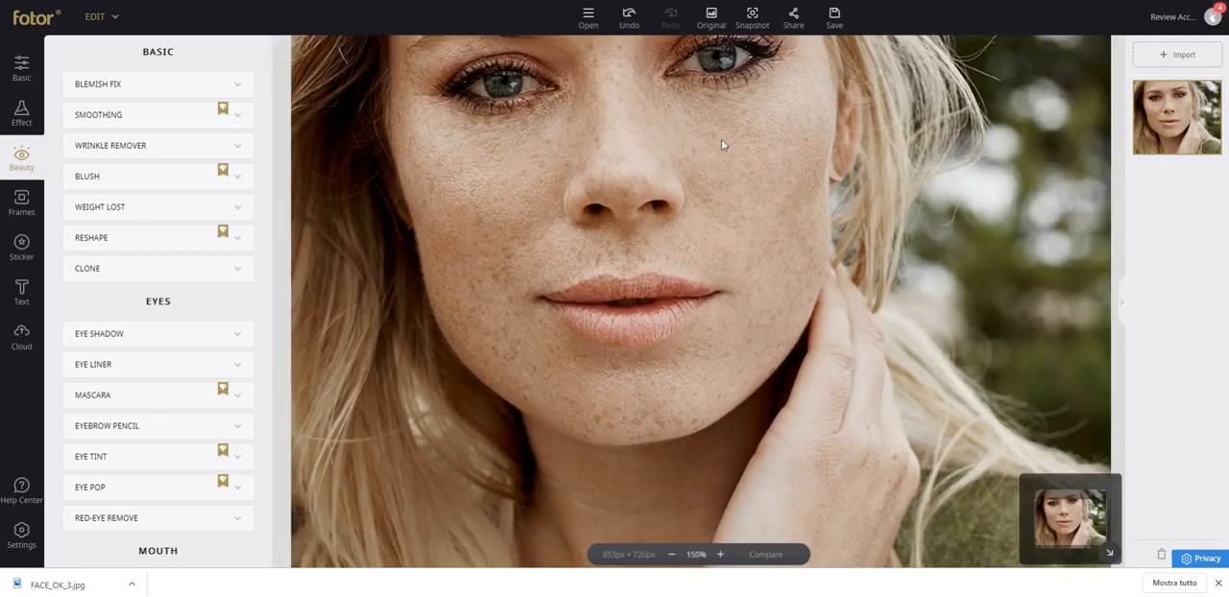
{"action": "left_click_drag", "start_coordinate": [715, 176], "coordinate": [794, 207]}
{"action": "left_click_drag", "start_coordinate": [1072, 509], "coordinate": [1076, 477]}
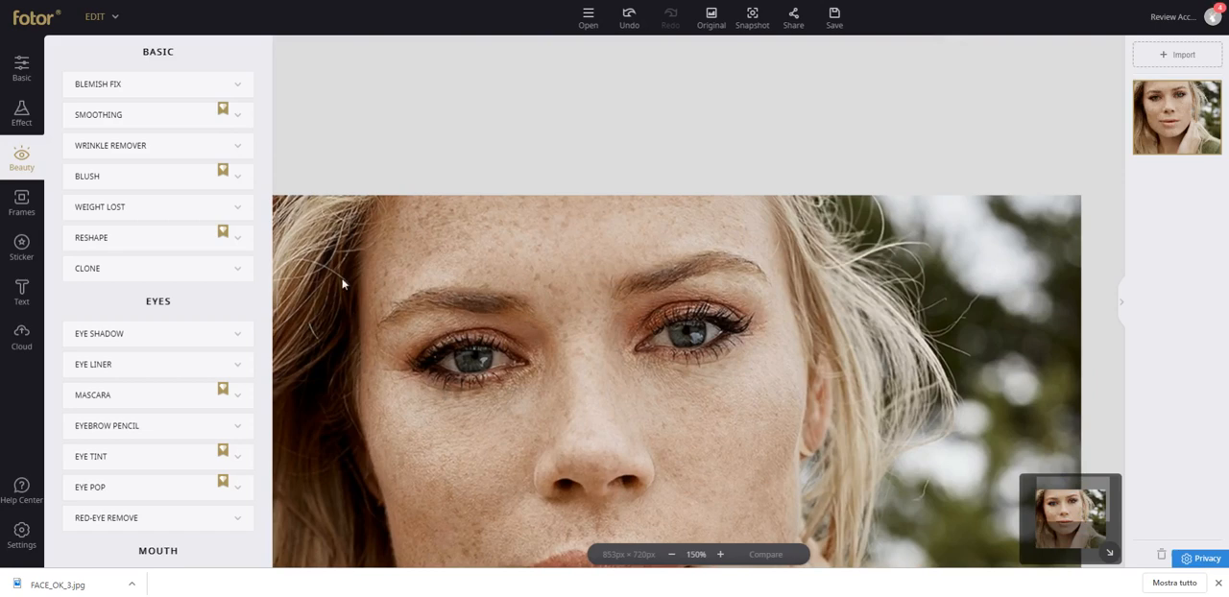
{"action": "left_click", "coordinate": [152, 148]}
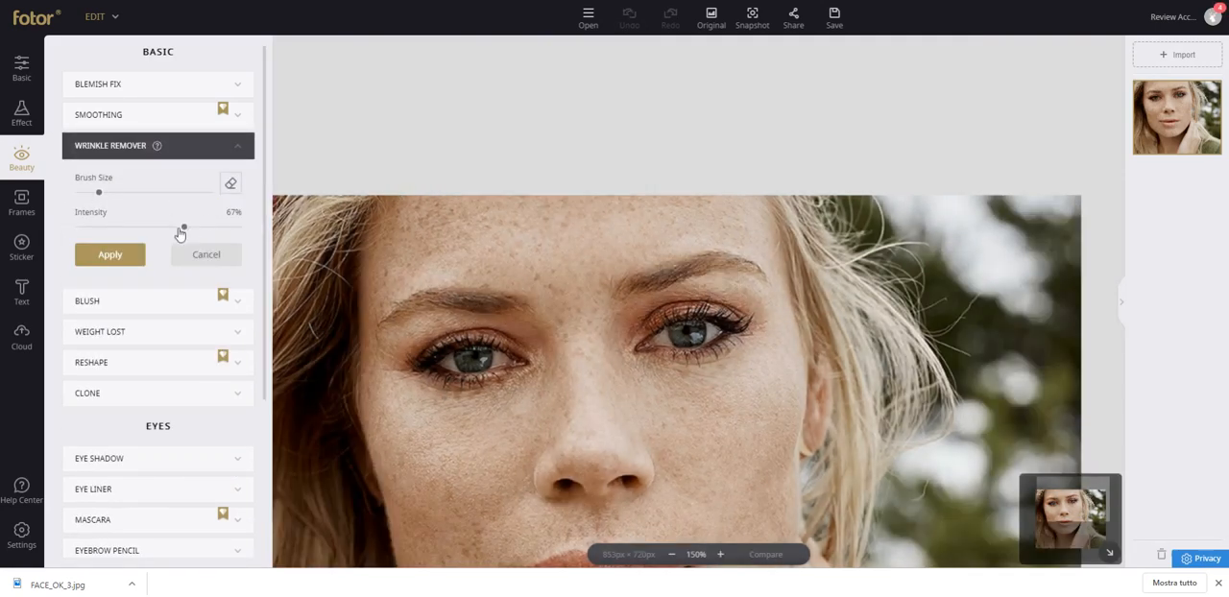
{"action": "left_click_drag", "start_coordinate": [99, 192], "coordinate": [115, 192]}
{"action": "left_click_drag", "start_coordinate": [184, 231], "coordinate": [202, 230]}
{"action": "left_click_drag", "start_coordinate": [117, 193], "coordinate": [85, 192]}
{"action": "left_click_drag", "start_coordinate": [404, 375], "coordinate": [377, 367]}
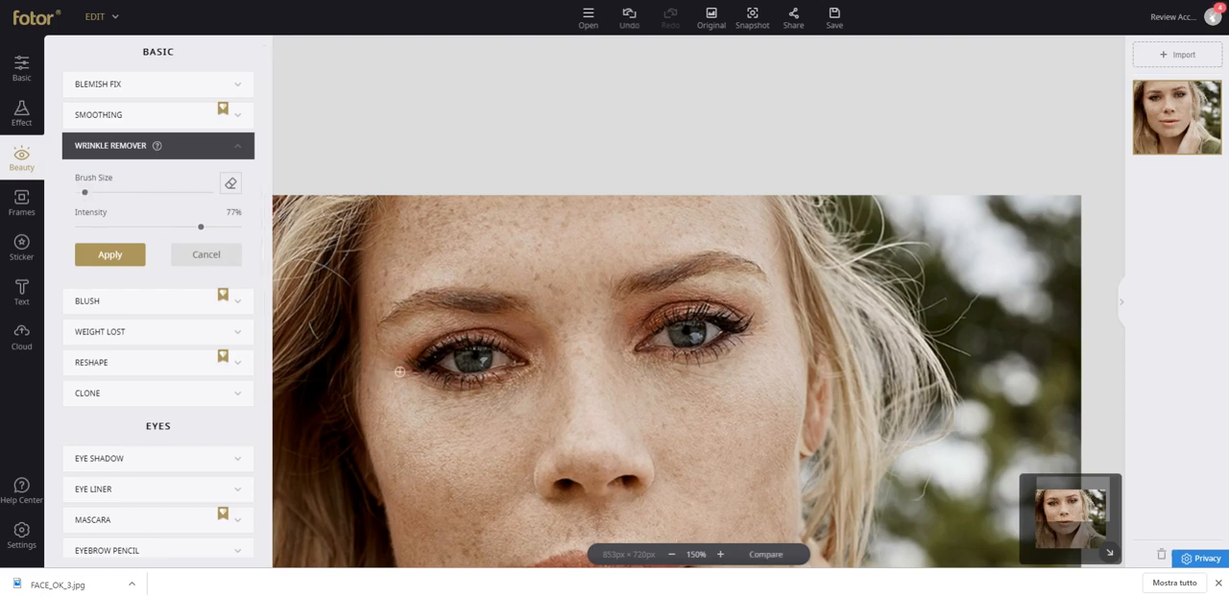
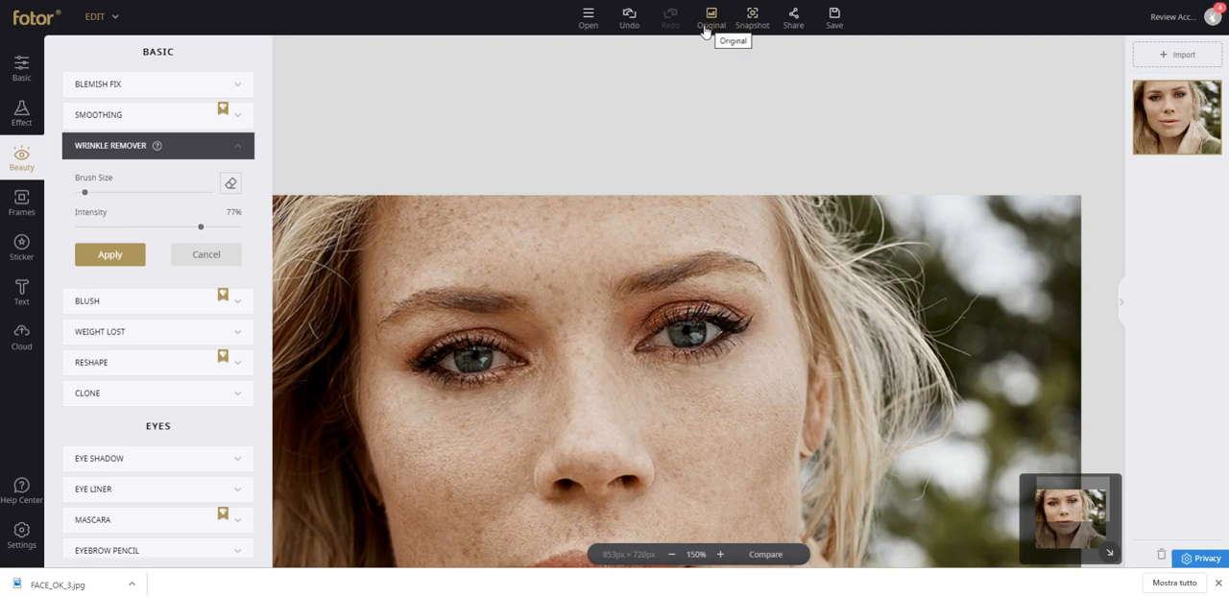
Compare the Wrinkle Remover retouch with the unedited photo at 150% zoom and again at 100%.
{"action": "left_click", "coordinate": [773, 556]}
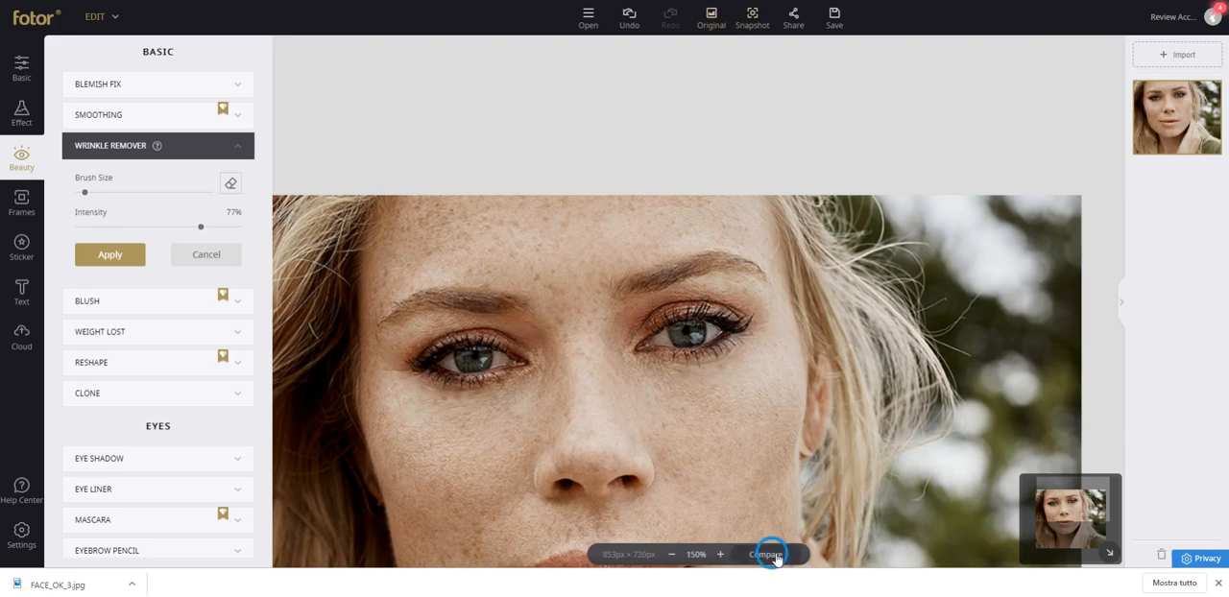
{"action": "left_click", "coordinate": [777, 557]}
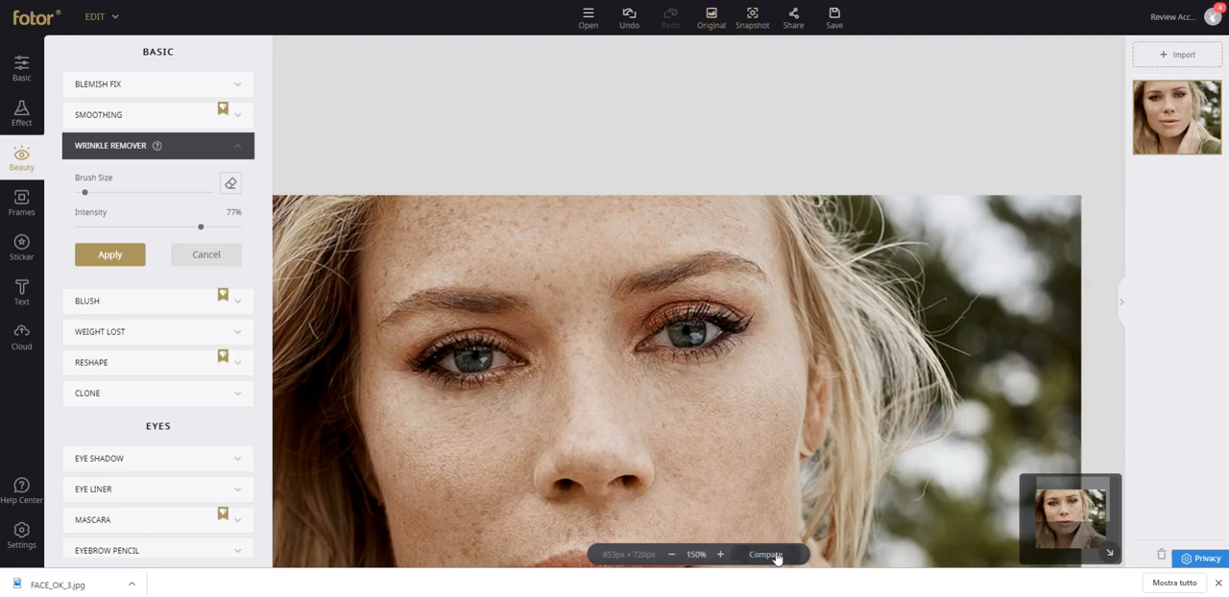
{"action": "left_click", "coordinate": [777, 557]}
{"action": "left_click", "coordinate": [777, 557]}
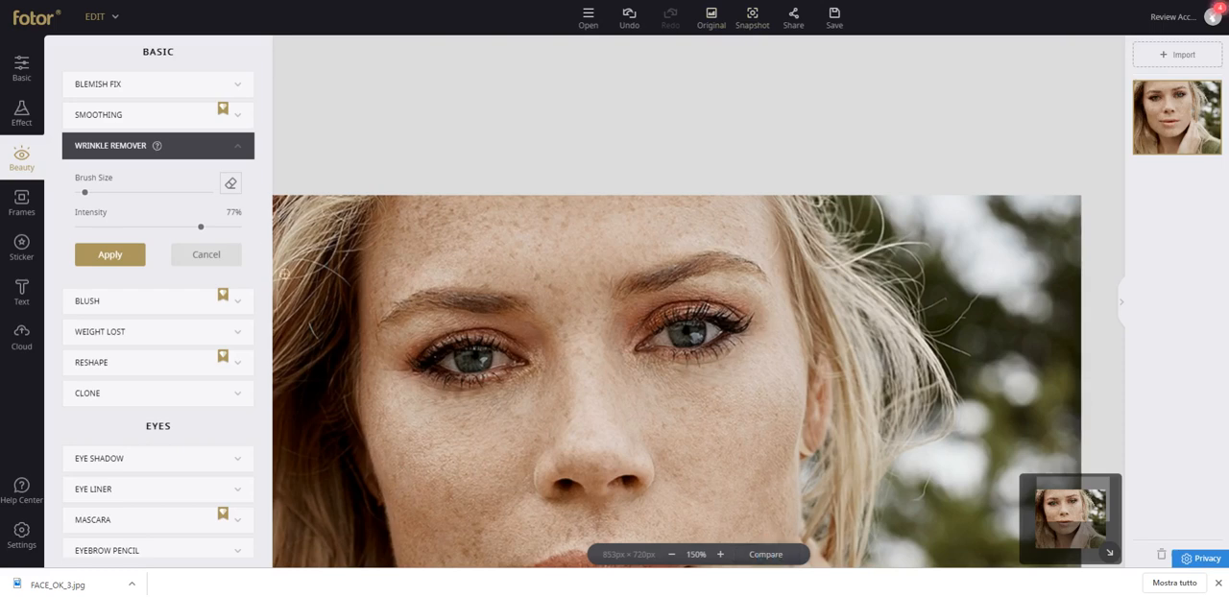
{"action": "left_click", "coordinate": [697, 555]}
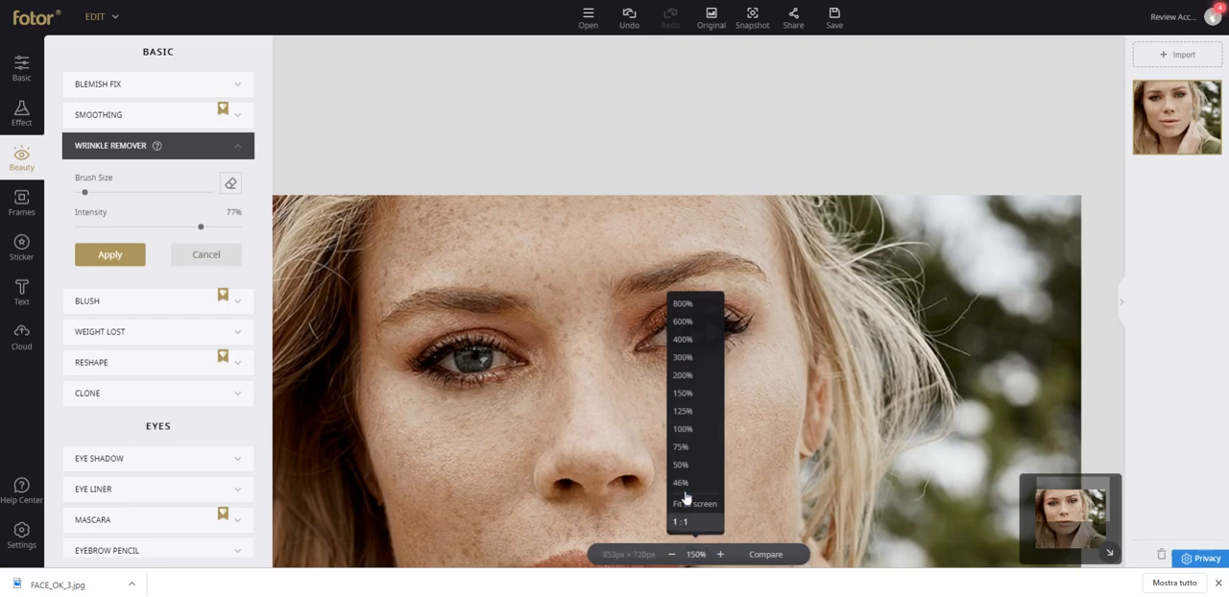
{"action": "left_click", "coordinate": [682, 429]}
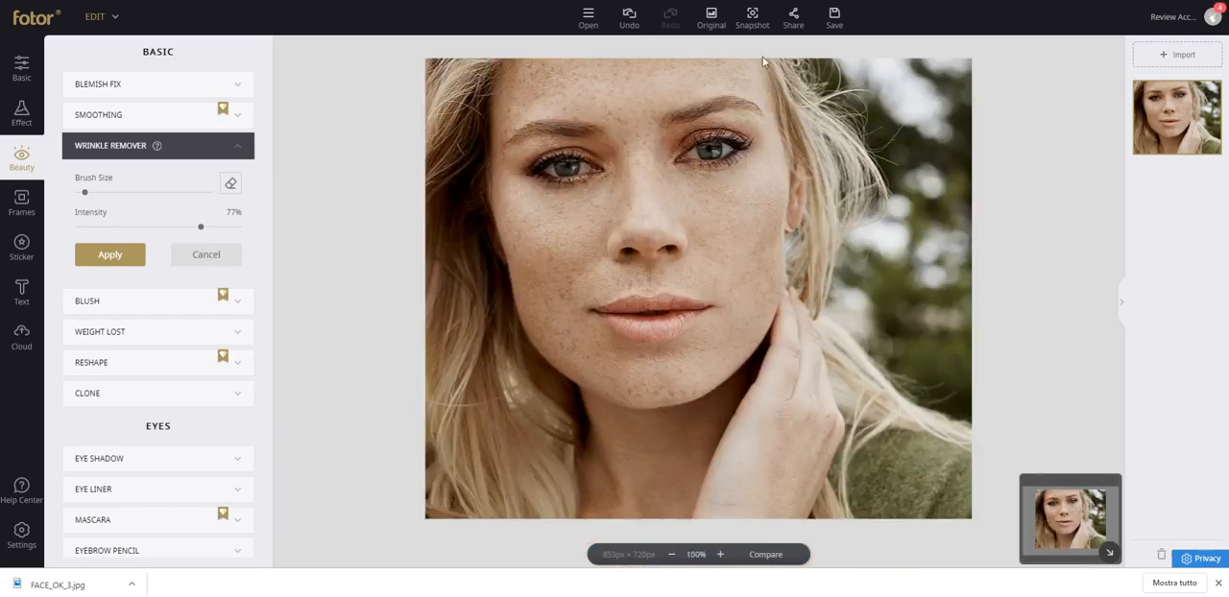
{"action": "left_click", "coordinate": [766, 556]}
{"action": "left_click", "coordinate": [767, 557]}
{"action": "left_click", "coordinate": [767, 557]}
Enlarge the Wrinkle Remover brush and retouch under the eyes, beside the nose bridge and on the hand at 77% intensity.
{"action": "mouse_move", "coordinate": [158, 148]}
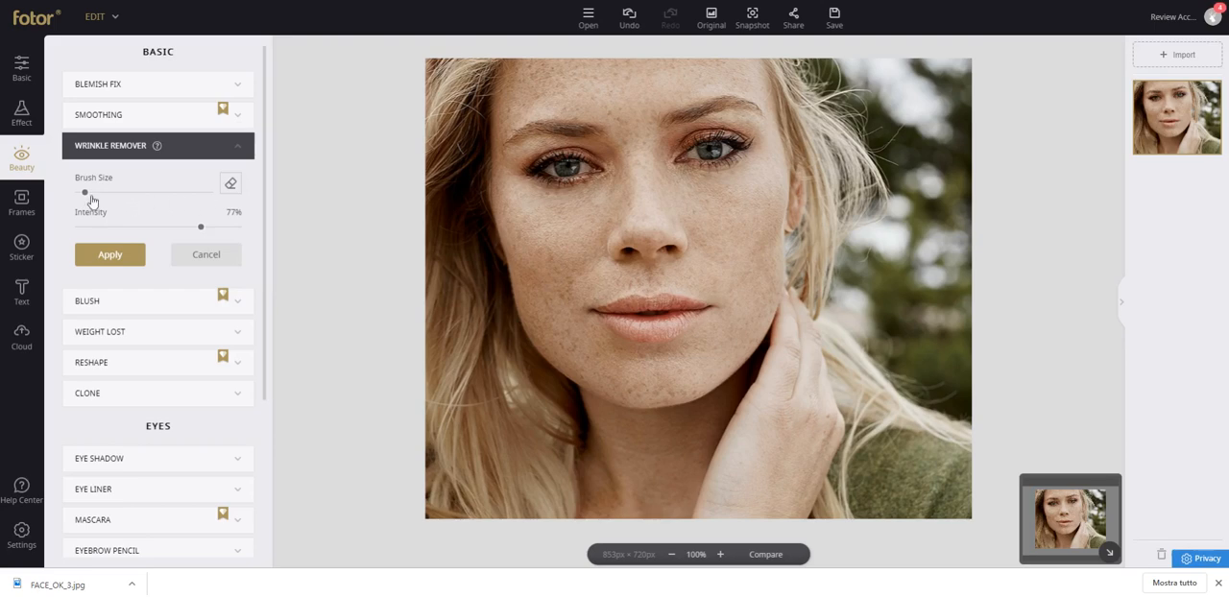
{"action": "left_click_drag", "start_coordinate": [85, 195], "coordinate": [118, 193]}
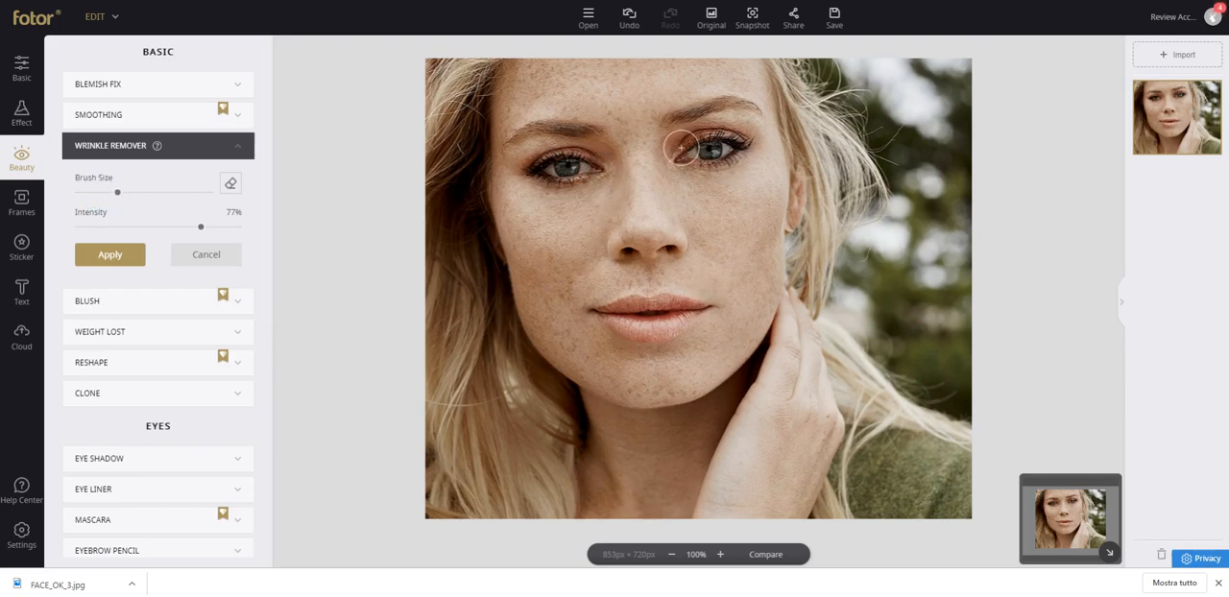
{"action": "mouse_move", "coordinate": [692, 183]}
{"action": "left_mouse_down"}
{"action": "mouse_move", "coordinate": [748, 173]}
{"action": "mouse_move", "coordinate": [750, 183]}
{"action": "left_mouse_up"}
{"action": "left_click", "coordinate": [613, 185]}
{"action": "left_click", "coordinate": [671, 182]}
{"action": "left_click", "coordinate": [774, 457]}
{"action": "left_click", "coordinate": [801, 434]}
Compare the wrinkle retouch with the unedited photo and restore the original photo.
{"action": "left_click", "coordinate": [764, 557]}
{"action": "left_click", "coordinate": [764, 559]}
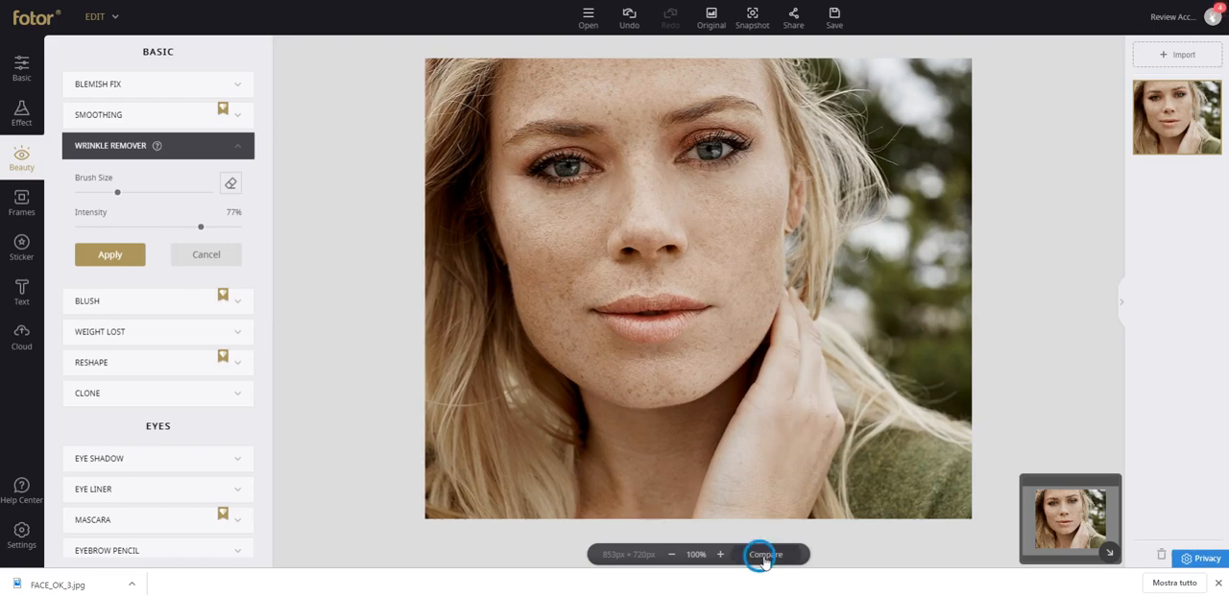
{"action": "left_click", "coordinate": [762, 559]}
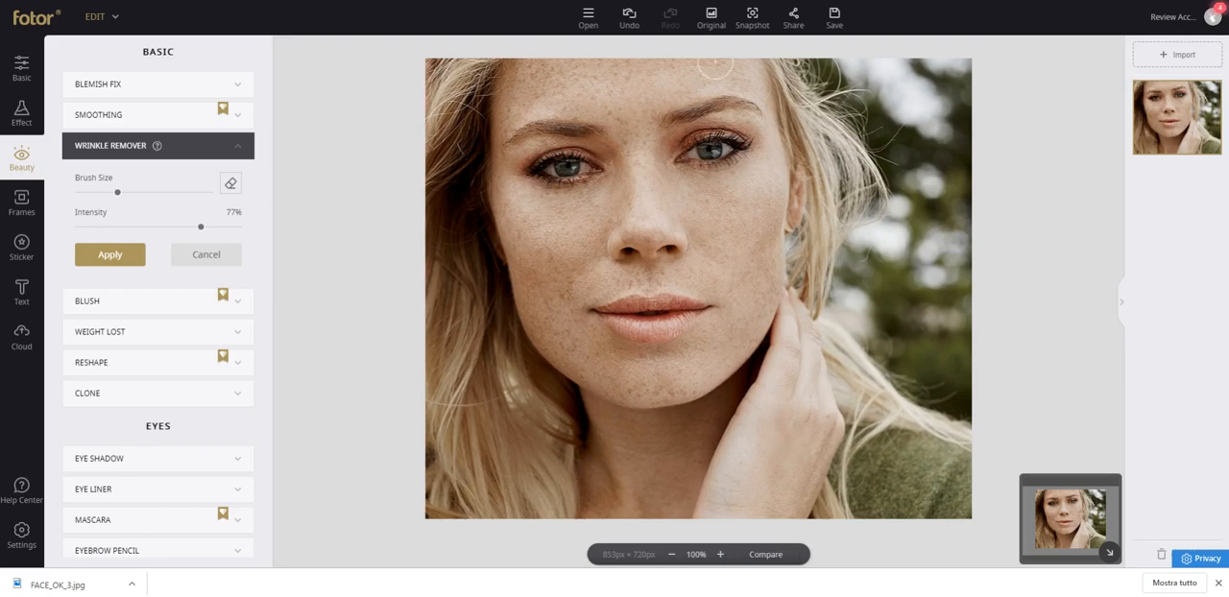
{"action": "left_click", "coordinate": [716, 27]}
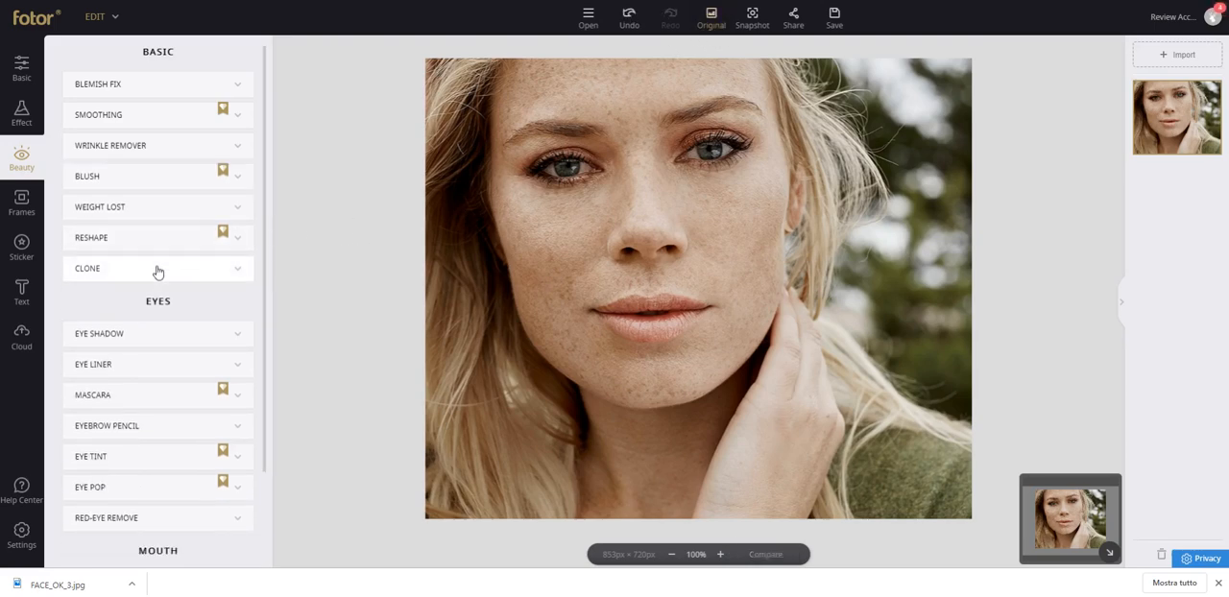
Use Reshape with a smaller brush at 80% intensity to push the cheek and jawline on the photo's left side inward.
{"action": "left_click", "coordinate": [158, 240]}
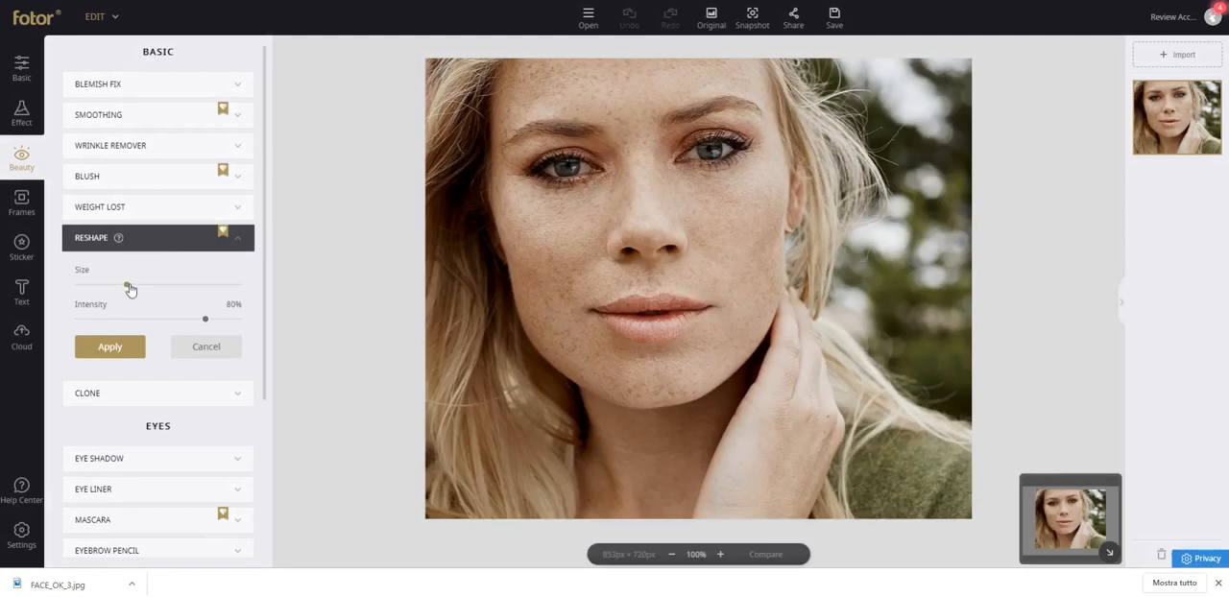
{"action": "mouse_move", "coordinate": [120, 239]}
{"action": "left_click_drag", "start_coordinate": [127, 288], "coordinate": [106, 286]}
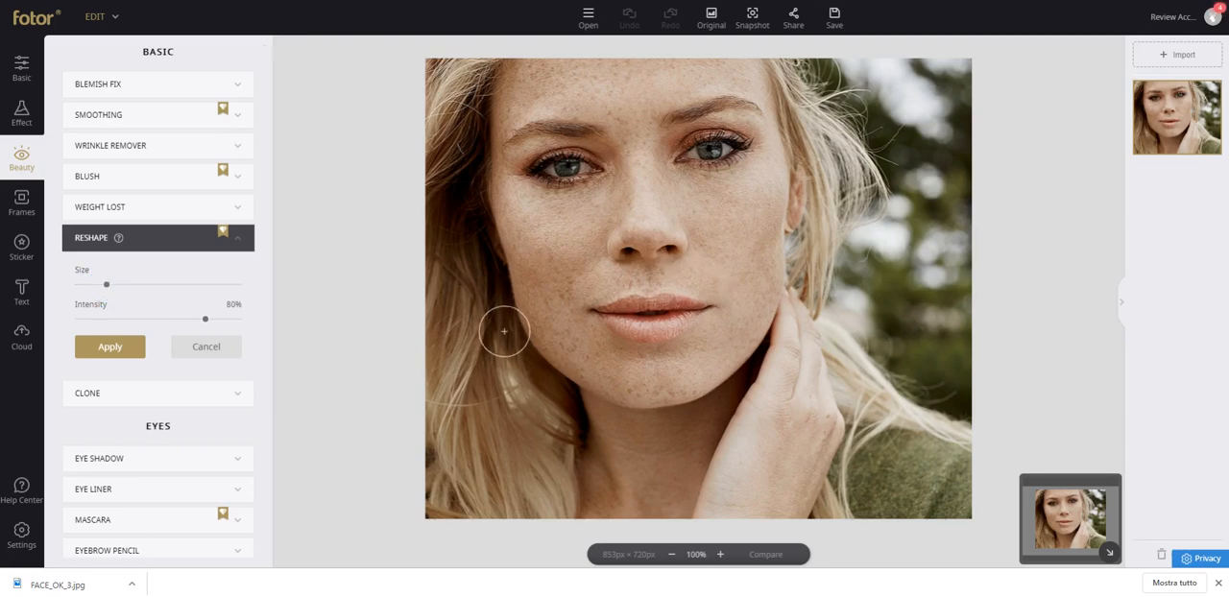
{"action": "left_click_drag", "start_coordinate": [504, 331], "coordinate": [560, 370]}
{"action": "left_click_drag", "start_coordinate": [727, 389], "coordinate": [757, 329]}
{"action": "left_click_drag", "start_coordinate": [566, 342], "coordinate": [572, 335]}
{"action": "left_click_drag", "start_coordinate": [532, 356], "coordinate": [555, 323]}
{"action": "mouse_move", "coordinate": [544, 380]}
{"action": "left_mouse_down"}
{"action": "mouse_move", "coordinate": [573, 333]}
{"action": "mouse_move", "coordinate": [529, 294]}
{"action": "left_mouse_up"}
{"action": "left_click_drag", "start_coordinate": [522, 331], "coordinate": [544, 298]}
{"action": "left_click_drag", "start_coordinate": [514, 343], "coordinate": [541, 276]}
{"action": "left_click_drag", "start_coordinate": [521, 333], "coordinate": [533, 262]}
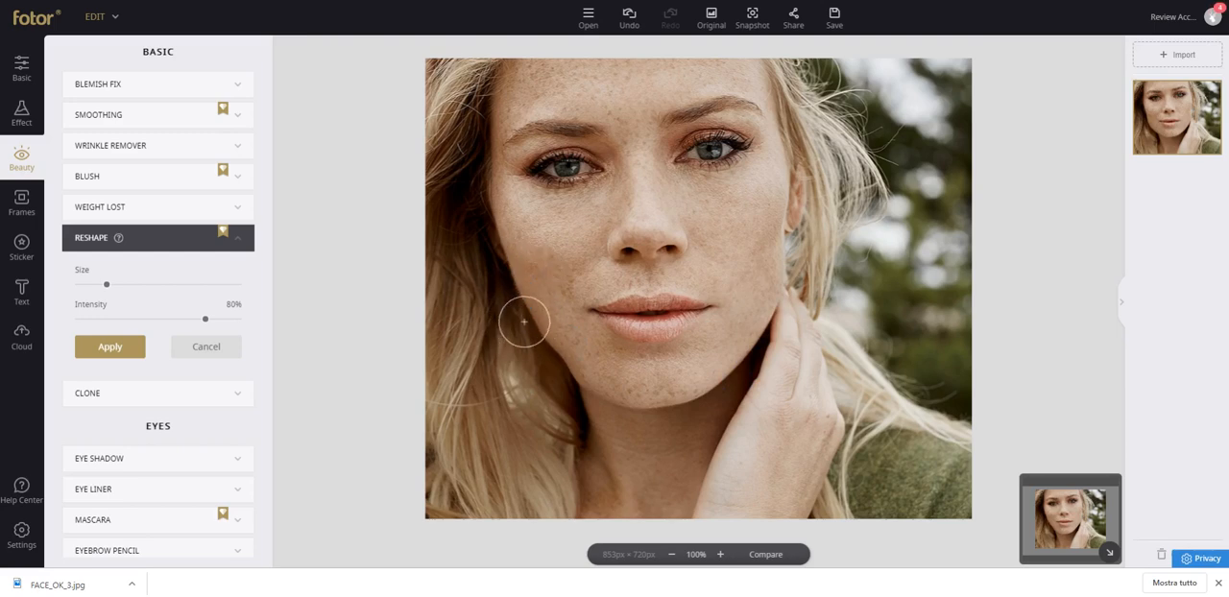
{"action": "left_click_drag", "start_coordinate": [541, 351], "coordinate": [535, 285]}
{"action": "left_click_drag", "start_coordinate": [557, 376], "coordinate": [568, 301]}
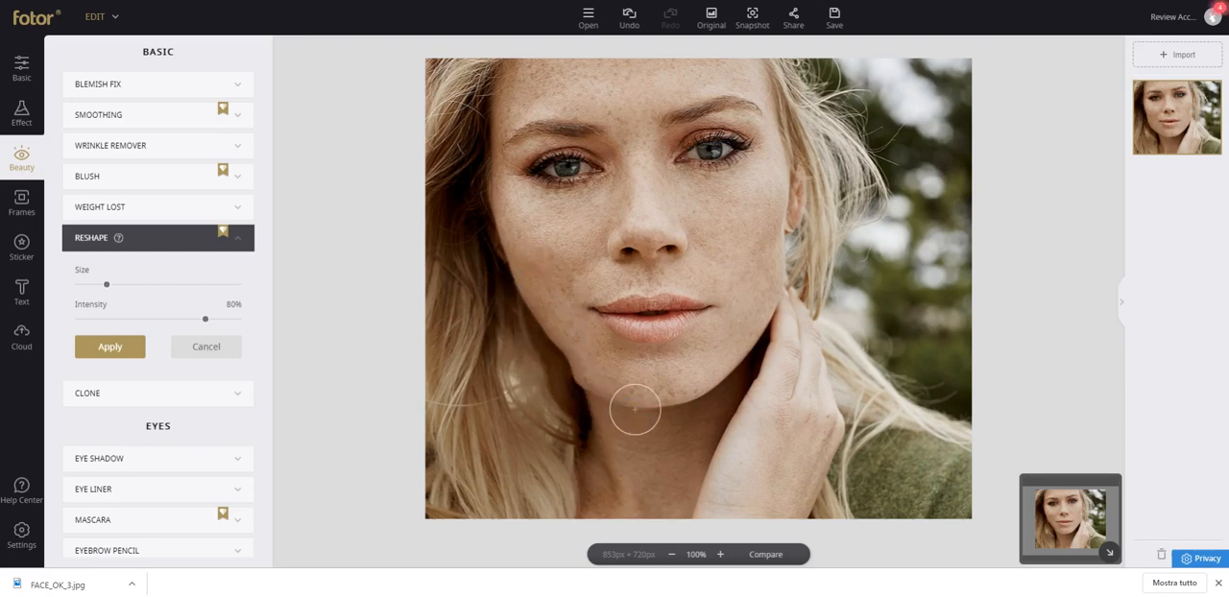
Push the chin and the jawline on the photo's right side up and inward with Reshape.
{"action": "mouse_move", "coordinate": [587, 417]}
{"action": "left_mouse_down"}
{"action": "mouse_move", "coordinate": [580, 367]}
{"action": "mouse_move", "coordinate": [599, 368]}
{"action": "left_mouse_up"}
{"action": "mouse_move", "coordinate": [632, 416]}
{"action": "left_mouse_down"}
{"action": "mouse_move", "coordinate": [650, 368]}
{"action": "mouse_move", "coordinate": [680, 365]}
{"action": "left_mouse_up"}
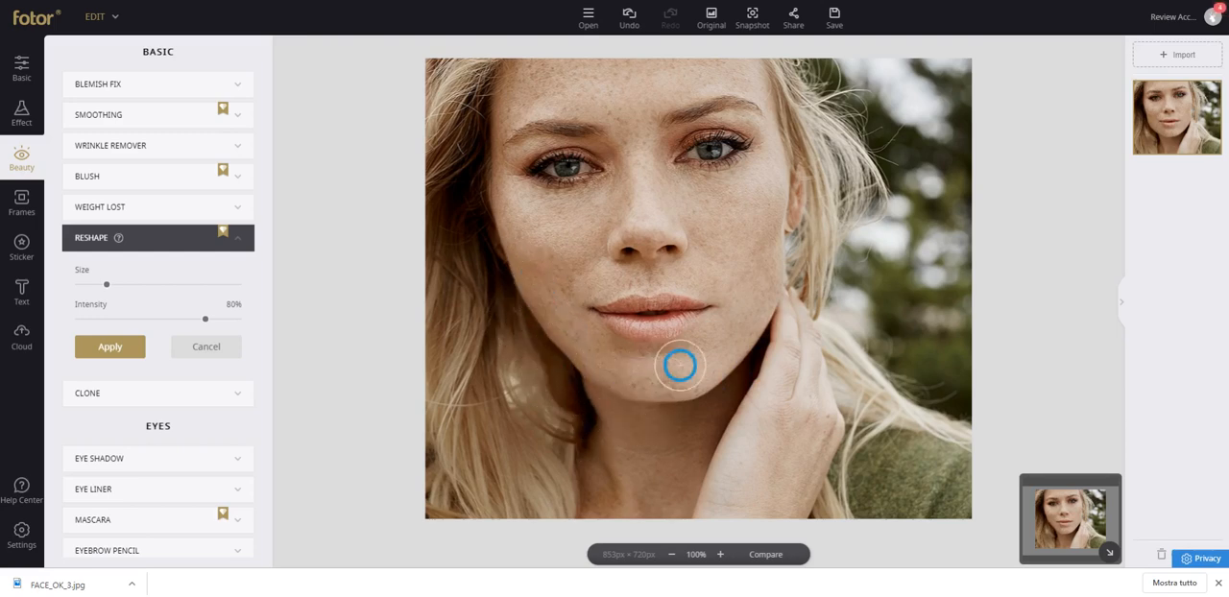
{"action": "left_click_drag", "start_coordinate": [677, 420], "coordinate": [724, 363]}
{"action": "left_click_drag", "start_coordinate": [717, 398], "coordinate": [758, 311]}
{"action": "mouse_move", "coordinate": [764, 347]}
{"action": "left_mouse_down"}
{"action": "mouse_move", "coordinate": [777, 276]}
{"action": "mouse_move", "coordinate": [792, 282]}
{"action": "mouse_move", "coordinate": [767, 252]}
{"action": "left_mouse_up"}
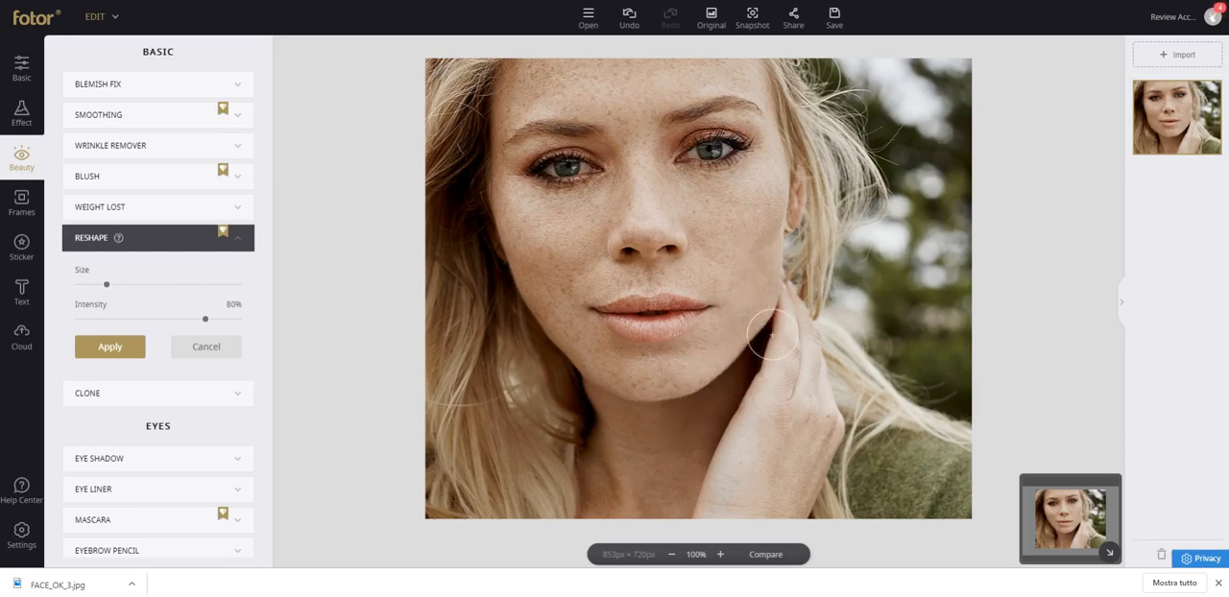
{"action": "left_click_drag", "start_coordinate": [789, 311], "coordinate": [784, 287]}
Enlarge the irises of both eyes and push the nose tip and nostrils upward with Reshape.
{"action": "mouse_move", "coordinate": [726, 154]}
{"action": "left_mouse_down"}
{"action": "mouse_move", "coordinate": [743, 142]}
{"action": "mouse_move", "coordinate": [677, 157]}
{"action": "left_mouse_up"}
{"action": "mouse_move", "coordinate": [713, 152]}
{"action": "left_mouse_down"}
{"action": "mouse_move", "coordinate": [714, 135]}
{"action": "mouse_move", "coordinate": [720, 190]}
{"action": "mouse_move", "coordinate": [723, 121]}
{"action": "mouse_move", "coordinate": [698, 145]}
{"action": "left_mouse_up"}
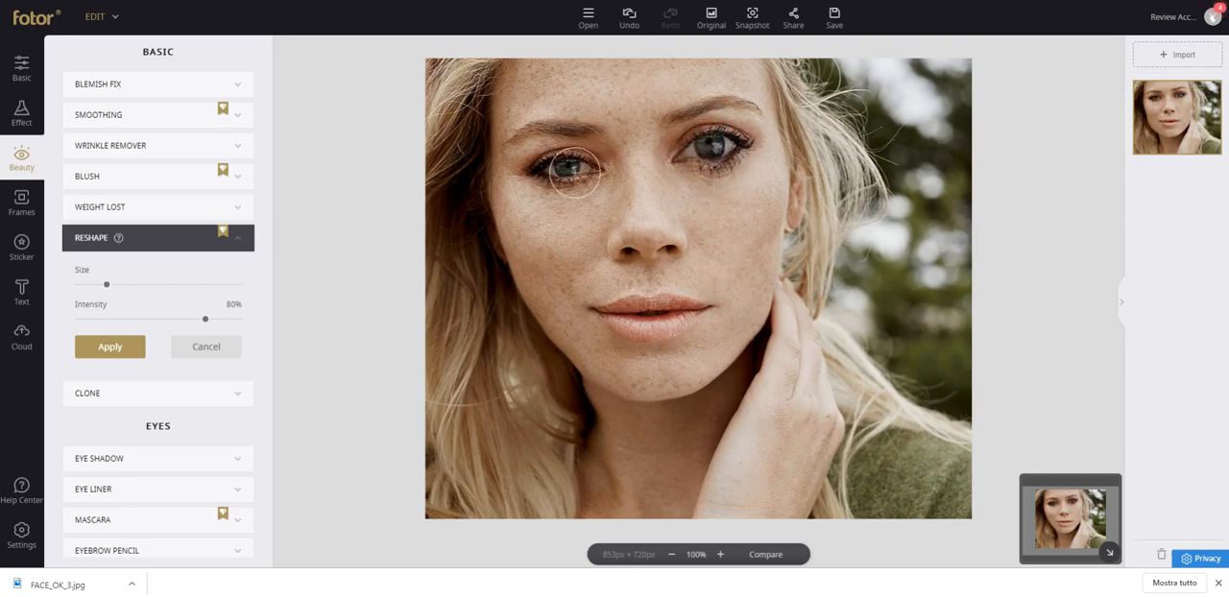
{"action": "mouse_move", "coordinate": [568, 173]}
{"action": "left_mouse_down"}
{"action": "mouse_move", "coordinate": [558, 188]}
{"action": "mouse_move", "coordinate": [575, 196]}
{"action": "mouse_move", "coordinate": [567, 151]}
{"action": "mouse_move", "coordinate": [605, 171]}
{"action": "left_mouse_up"}
{"action": "mouse_move", "coordinate": [683, 159]}
{"action": "left_mouse_down"}
{"action": "mouse_move", "coordinate": [665, 164]}
{"action": "mouse_move", "coordinate": [733, 143]}
{"action": "mouse_move", "coordinate": [729, 153]}
{"action": "left_mouse_up"}
{"action": "mouse_move", "coordinate": [573, 171]}
{"action": "left_mouse_down"}
{"action": "mouse_move", "coordinate": [585, 172]}
{"action": "mouse_move", "coordinate": [558, 164]}
{"action": "left_mouse_up"}
{"action": "left_click_drag", "start_coordinate": [568, 165], "coordinate": [592, 161]}
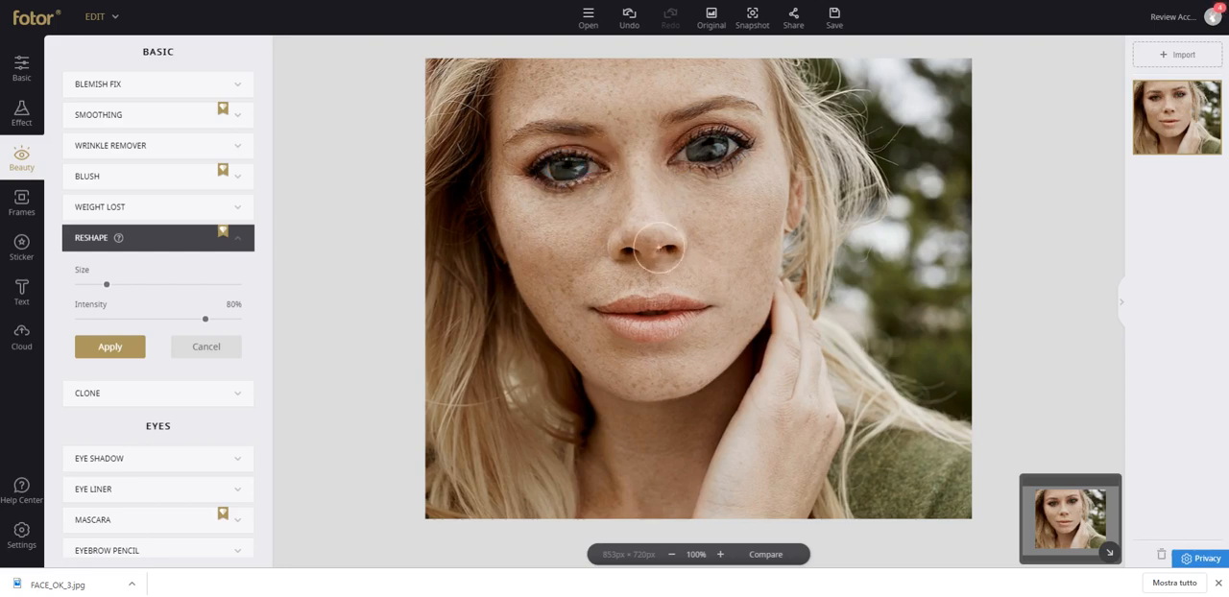
{"action": "mouse_move", "coordinate": [622, 266]}
{"action": "left_mouse_down"}
{"action": "mouse_move", "coordinate": [622, 244]}
{"action": "mouse_move", "coordinate": [664, 245]}
{"action": "left_mouse_up"}
{"action": "mouse_move", "coordinate": [670, 262]}
{"action": "left_mouse_down"}
{"action": "mouse_move", "coordinate": [638, 259]}
{"action": "mouse_move", "coordinate": [648, 213]}
{"action": "mouse_move", "coordinate": [653, 249]}
{"action": "mouse_move", "coordinate": [651, 204]}
{"action": "left_mouse_up"}
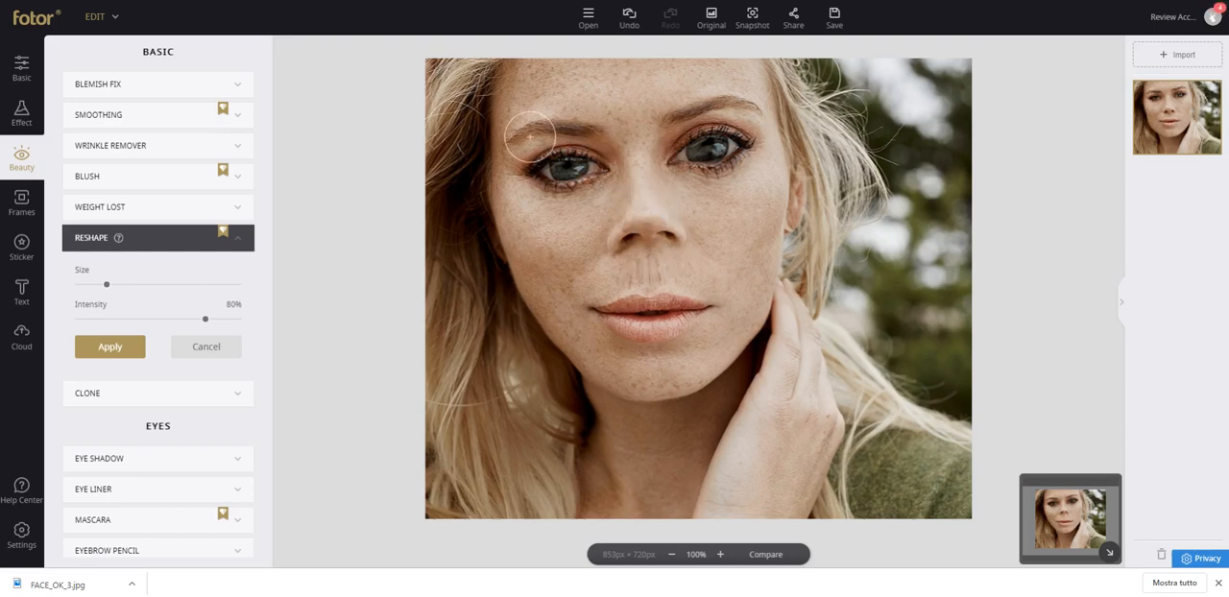
Reshape the upper eyelids, reduce the Reshape brush size, and push both eyebrows into a new shape.
{"action": "mouse_move", "coordinate": [531, 137]}
{"action": "left_mouse_down"}
{"action": "mouse_move", "coordinate": [495, 127]}
{"action": "mouse_move", "coordinate": [560, 146]}
{"action": "left_mouse_up"}
{"action": "mouse_move", "coordinate": [730, 132]}
{"action": "left_mouse_down"}
{"action": "mouse_move", "coordinate": [725, 113]}
{"action": "mouse_move", "coordinate": [707, 114]}
{"action": "mouse_move", "coordinate": [738, 113]}
{"action": "left_mouse_up"}
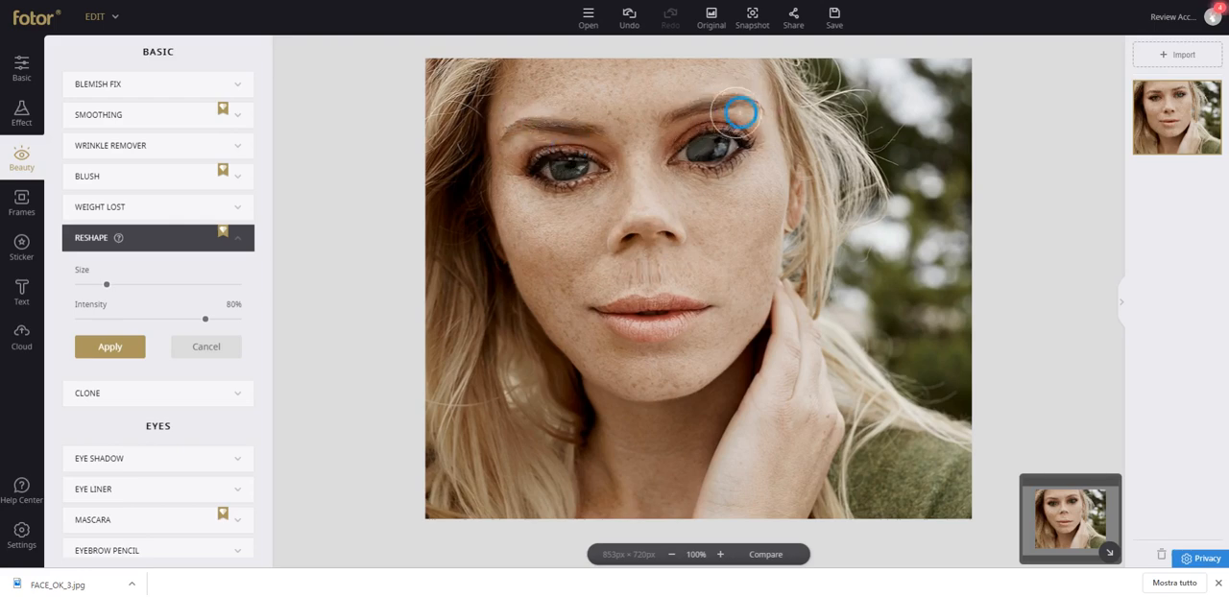
{"action": "left_click_drag", "start_coordinate": [105, 289], "coordinate": [93, 285]}
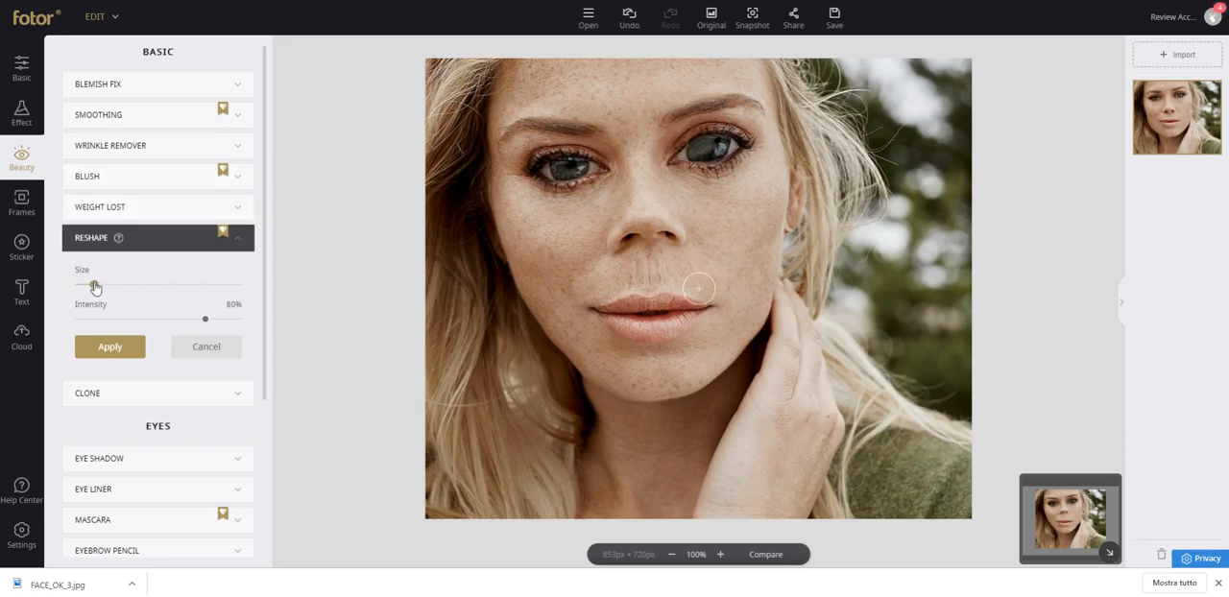
{"action": "mouse_move", "coordinate": [693, 131]}
{"action": "left_mouse_down"}
{"action": "mouse_move", "coordinate": [747, 107]}
{"action": "mouse_move", "coordinate": [727, 108]}
{"action": "left_mouse_up"}
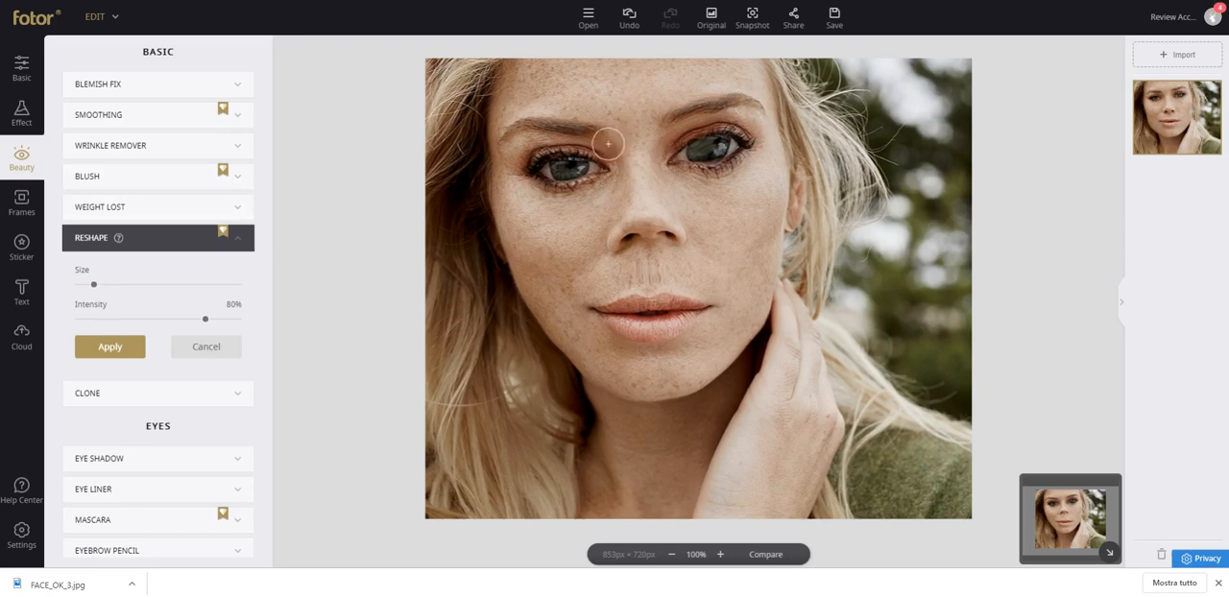
{"action": "left_click_drag", "start_coordinate": [567, 127], "coordinate": [509, 128]}
{"action": "mouse_move", "coordinate": [595, 131]}
{"action": "left_mouse_down"}
{"action": "mouse_move", "coordinate": [631, 126]}
{"action": "mouse_move", "coordinate": [659, 146]}
{"action": "mouse_move", "coordinate": [698, 85]}
{"action": "left_mouse_up"}
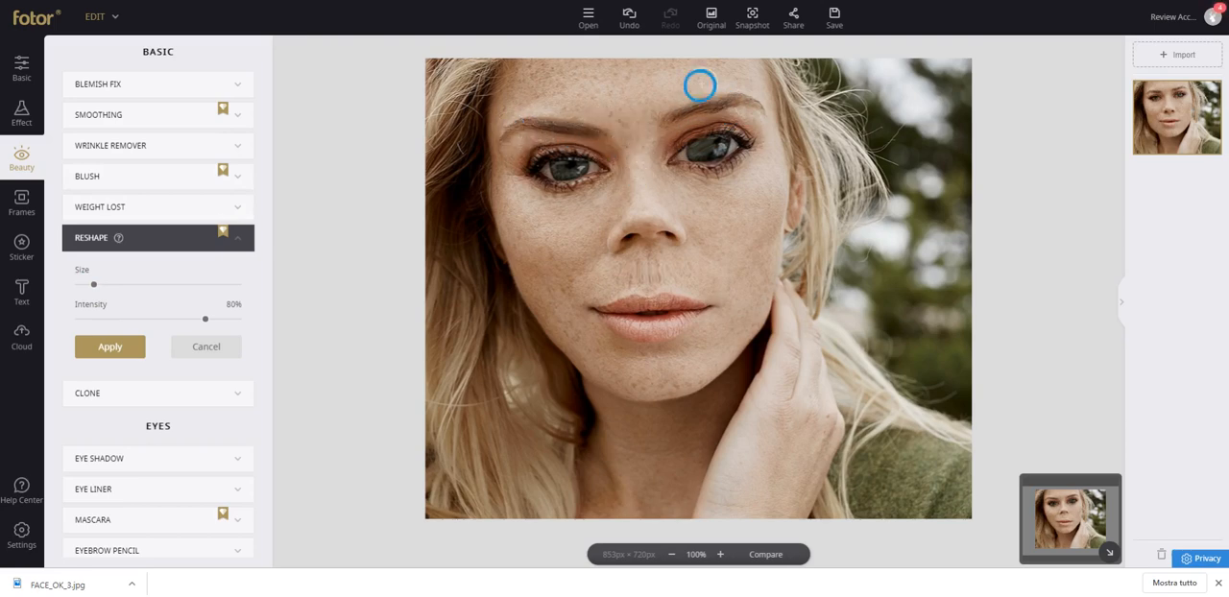
{"action": "mouse_move", "coordinate": [650, 124]}
{"action": "left_mouse_down"}
{"action": "mouse_move", "coordinate": [708, 88]}
{"action": "mouse_move", "coordinate": [644, 129]}
{"action": "mouse_move", "coordinate": [716, 88]}
{"action": "mouse_move", "coordinate": [647, 127]}
{"action": "mouse_move", "coordinate": [753, 98]}
{"action": "mouse_move", "coordinate": [727, 115]}
{"action": "mouse_move", "coordinate": [751, 96]}
{"action": "left_mouse_up"}
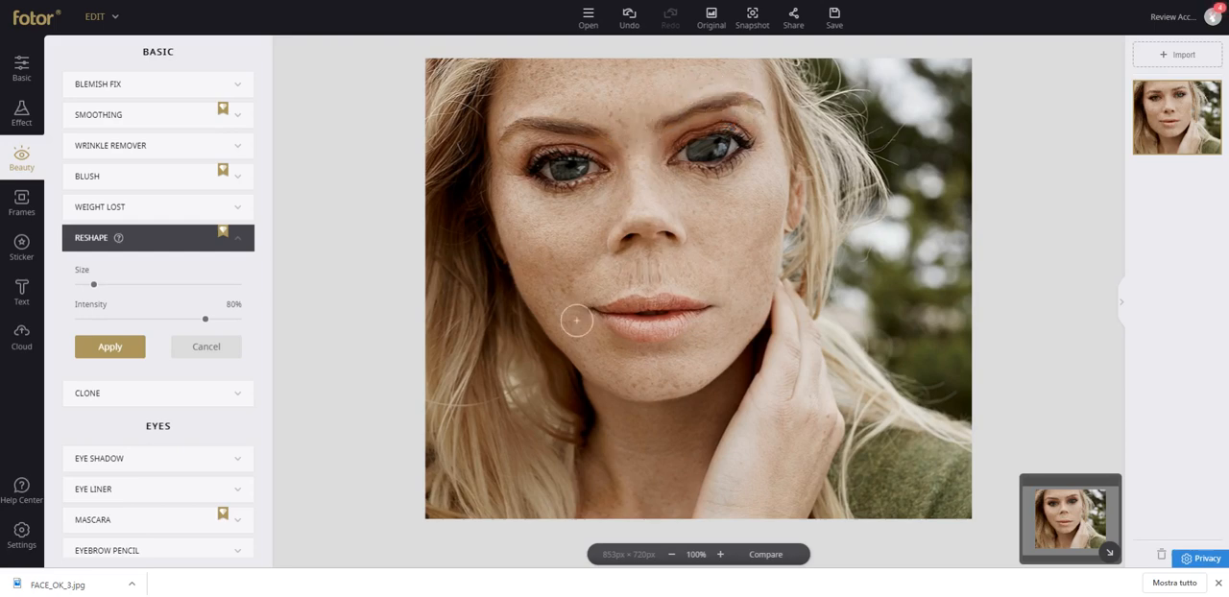
Push the nose, the lips and the eye on the photo's right side with the small Reshape brush.
{"action": "left_click_drag", "start_coordinate": [622, 224], "coordinate": [653, 215]}
{"action": "mouse_move", "coordinate": [613, 326]}
{"action": "left_mouse_down"}
{"action": "mouse_move", "coordinate": [648, 318]}
{"action": "mouse_move", "coordinate": [651, 303]}
{"action": "left_mouse_up"}
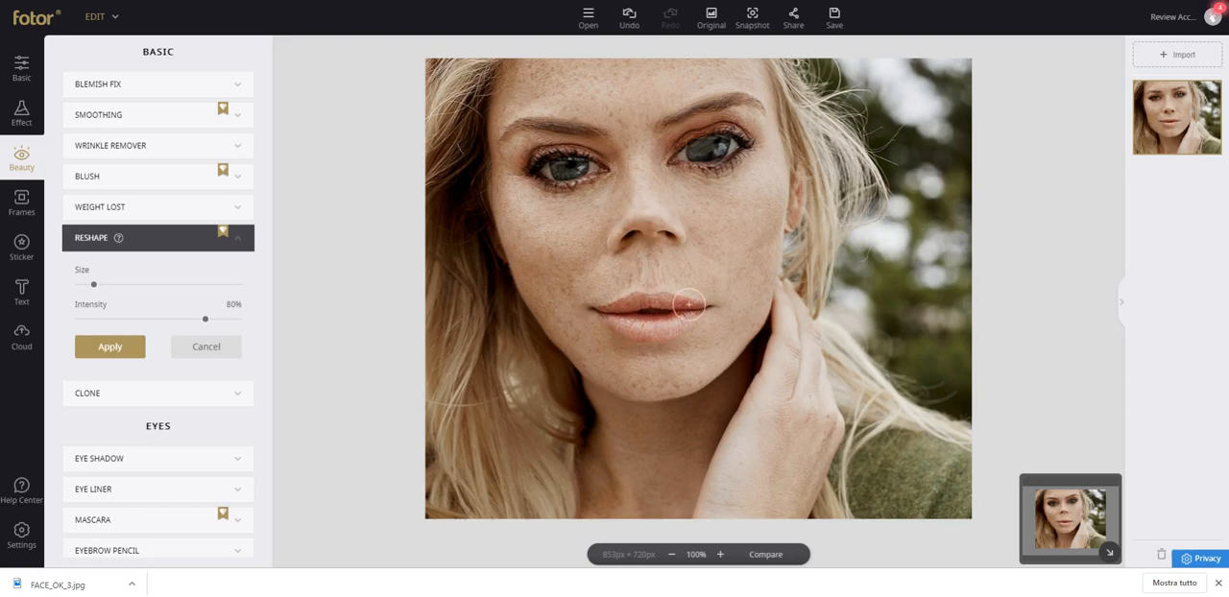
{"action": "mouse_move", "coordinate": [680, 151]}
{"action": "left_mouse_down"}
{"action": "mouse_move", "coordinate": [728, 133]}
{"action": "mouse_move", "coordinate": [699, 149]}
{"action": "mouse_move", "coordinate": [706, 134]}
{"action": "left_mouse_up"}
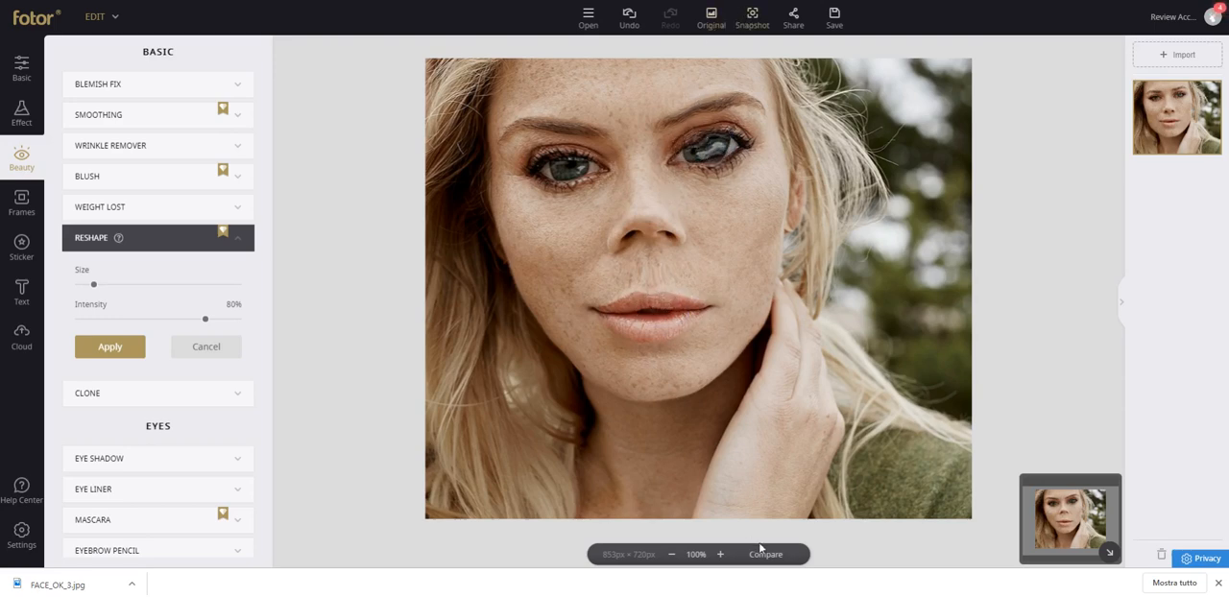
Compare the reshaped face with the unedited photo and restore the original photo.
{"action": "left_click", "coordinate": [763, 556]}
{"action": "left_click", "coordinate": [767, 557]}
{"action": "left_click", "coordinate": [766, 557]}
{"action": "left_click", "coordinate": [766, 556]}
{"action": "left_click", "coordinate": [765, 556]}
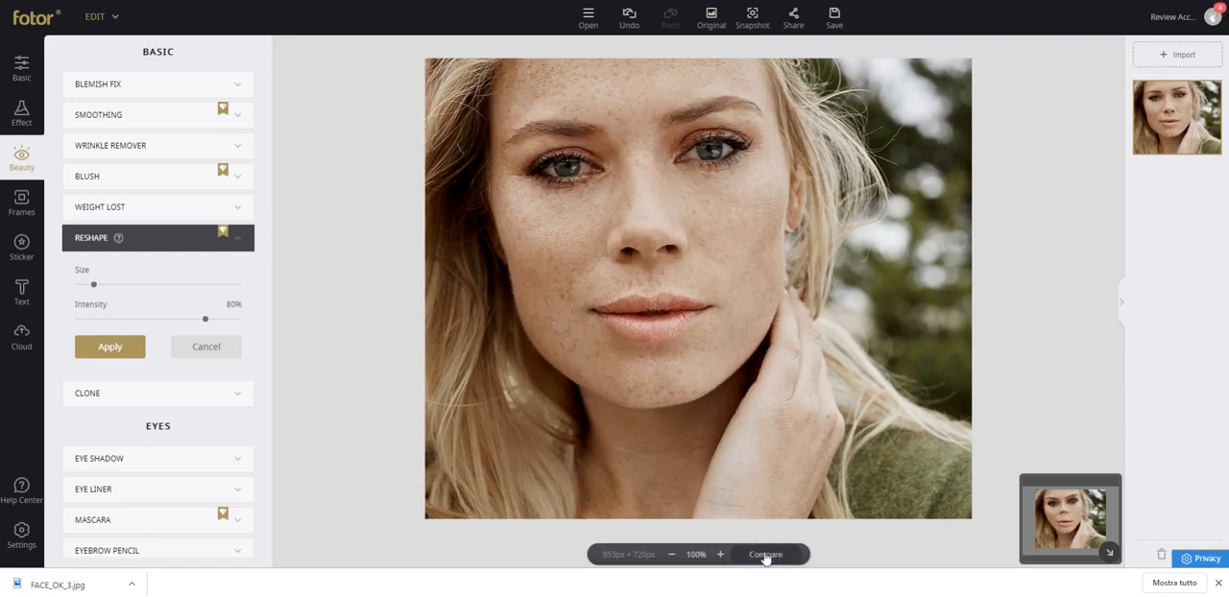
{"action": "left_click", "coordinate": [765, 556]}
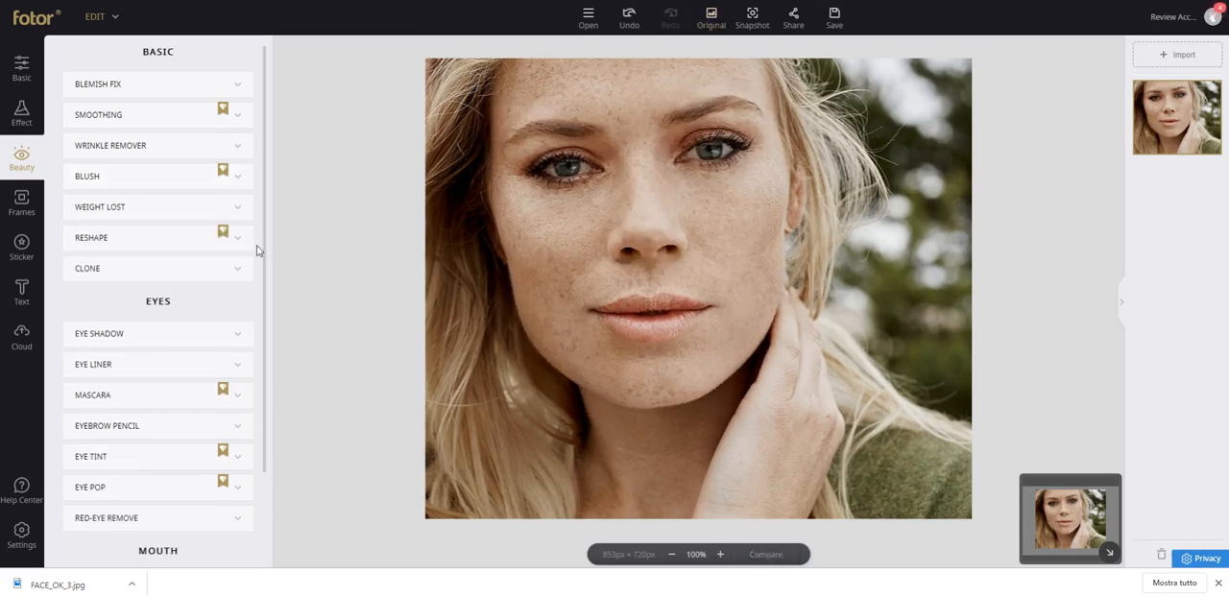
Draw dark brown Eye Liner along the lash lines of both eyes at 50% intensity.
{"action": "left_click", "coordinate": [118, 360]}
{"action": "mouse_move", "coordinate": [122, 361]}
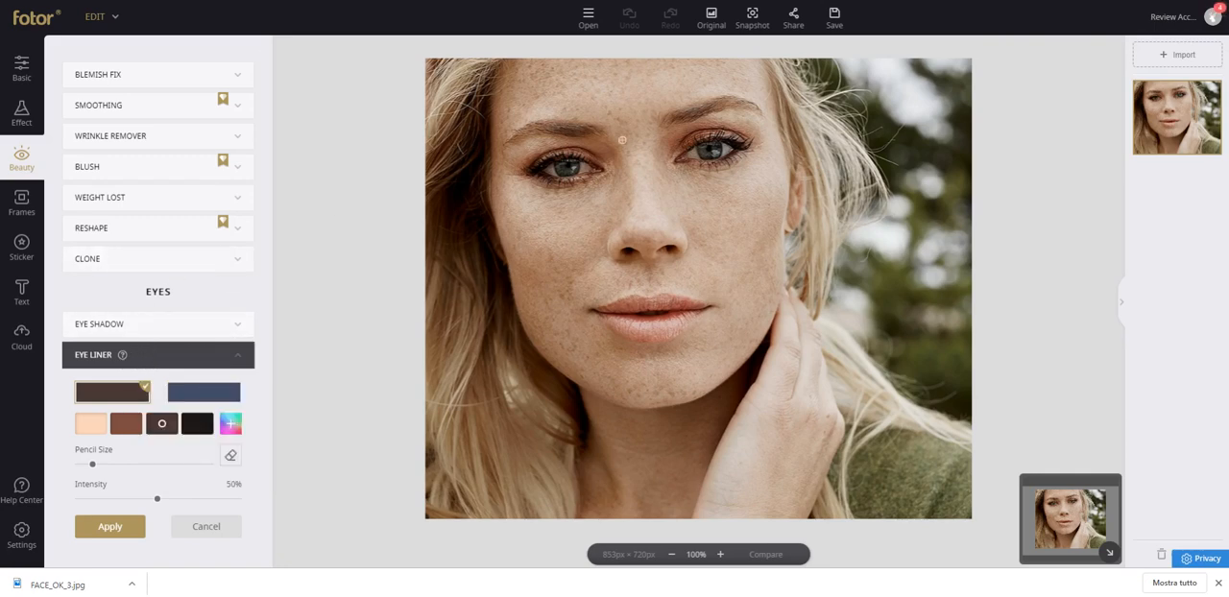
{"action": "mouse_move", "coordinate": [593, 163]}
{"action": "left_mouse_down"}
{"action": "mouse_move", "coordinate": [530, 166]}
{"action": "mouse_move", "coordinate": [571, 156]}
{"action": "left_mouse_up"}
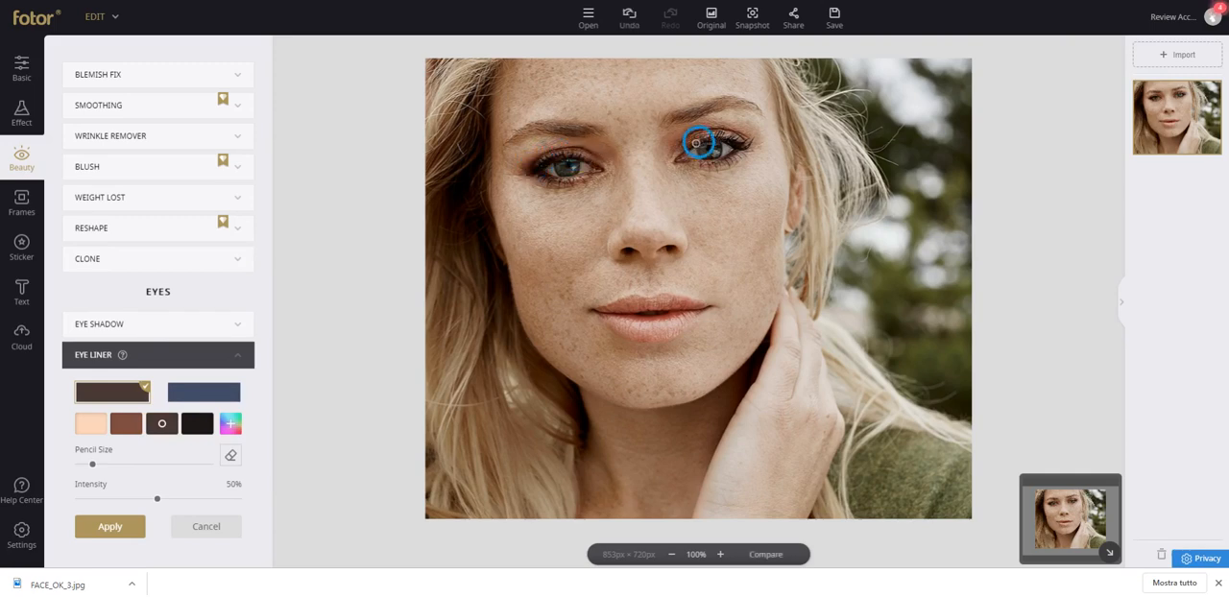
{"action": "mouse_move", "coordinate": [697, 143]}
{"action": "left_mouse_down"}
{"action": "mouse_move", "coordinate": [733, 134]}
{"action": "mouse_move", "coordinate": [682, 151]}
{"action": "mouse_move", "coordinate": [724, 137]}
{"action": "mouse_move", "coordinate": [719, 159]}
{"action": "mouse_move", "coordinate": [678, 163]}
{"action": "mouse_move", "coordinate": [724, 161]}
{"action": "mouse_move", "coordinate": [677, 166]}
{"action": "mouse_move", "coordinate": [751, 152]}
{"action": "mouse_move", "coordinate": [689, 165]}
{"action": "left_mouse_up"}
{"action": "mouse_move", "coordinate": [614, 175]}
{"action": "left_mouse_down"}
{"action": "mouse_move", "coordinate": [555, 180]}
{"action": "mouse_move", "coordinate": [625, 166]}
{"action": "mouse_move", "coordinate": [574, 156]}
{"action": "mouse_move", "coordinate": [548, 167]}
{"action": "mouse_move", "coordinate": [597, 159]}
{"action": "mouse_move", "coordinate": [598, 173]}
{"action": "mouse_move", "coordinate": [534, 178]}
{"action": "mouse_move", "coordinate": [601, 172]}
{"action": "mouse_move", "coordinate": [571, 157]}
{"action": "left_mouse_up"}
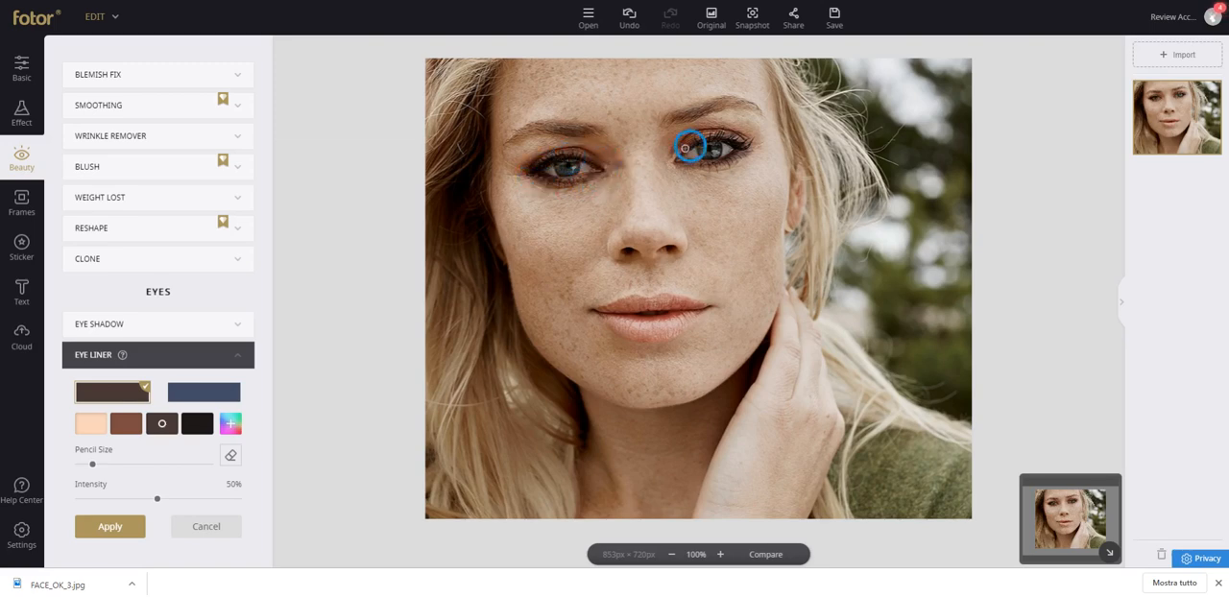
{"action": "mouse_move", "coordinate": [685, 147]}
{"action": "left_mouse_down"}
{"action": "mouse_move", "coordinate": [742, 139]}
{"action": "mouse_move", "coordinate": [735, 156]}
{"action": "mouse_move", "coordinate": [668, 164]}
{"action": "mouse_move", "coordinate": [727, 158]}
{"action": "mouse_move", "coordinate": [680, 153]}
{"action": "mouse_move", "coordinate": [746, 143]}
{"action": "left_mouse_up"}
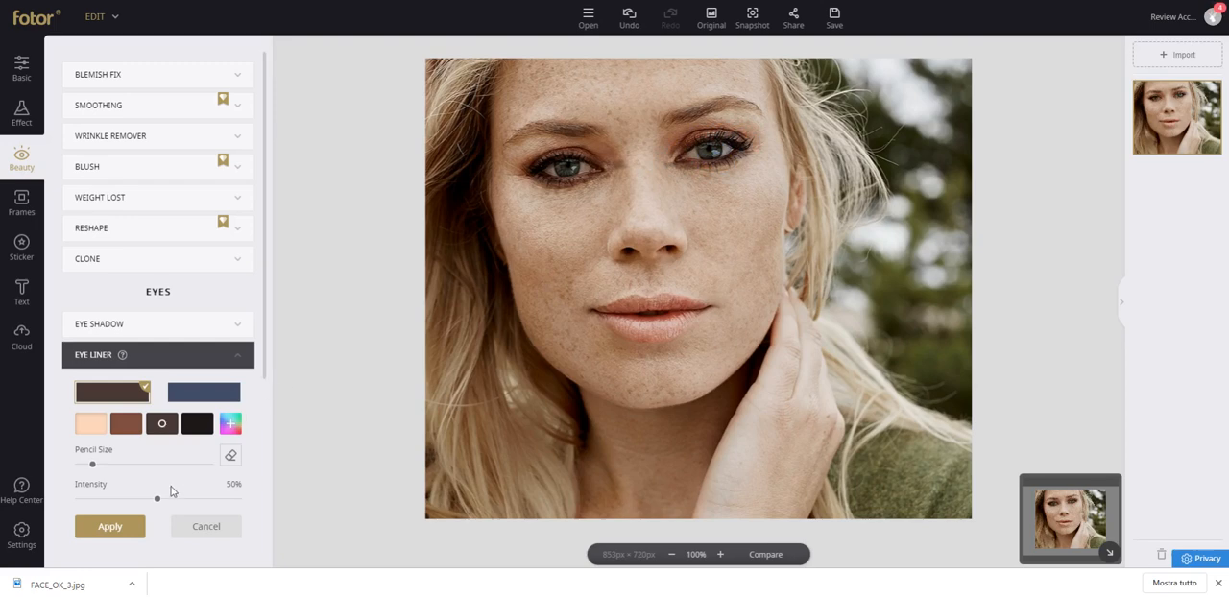
Raise the Eye Liner intensity to 90% and erase excess liner around the eye on the photo's right side.
{"action": "mouse_move", "coordinate": [157, 500]}
{"action": "left_mouse_down"}
{"action": "mouse_move", "coordinate": [230, 492]}
{"action": "mouse_move", "coordinate": [124, 494]}
{"action": "mouse_move", "coordinate": [234, 485]}
{"action": "mouse_move", "coordinate": [223, 486]}
{"action": "left_mouse_up"}
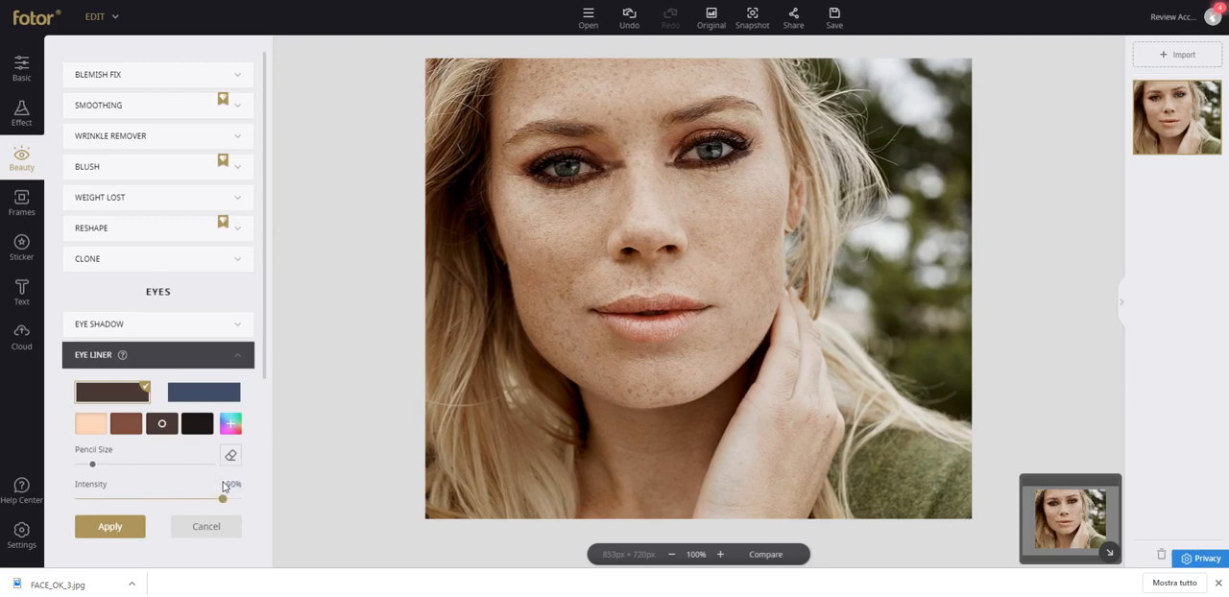
{"action": "left_click", "coordinate": [231, 456]}
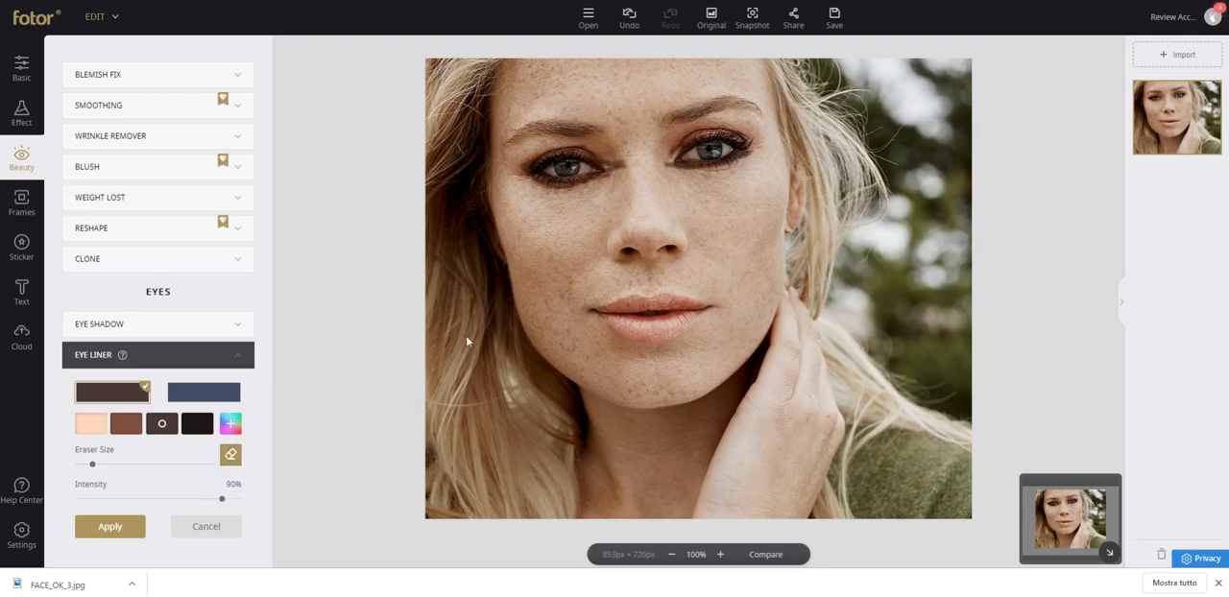
{"action": "left_click_drag", "start_coordinate": [673, 165], "coordinate": [766, 150]}
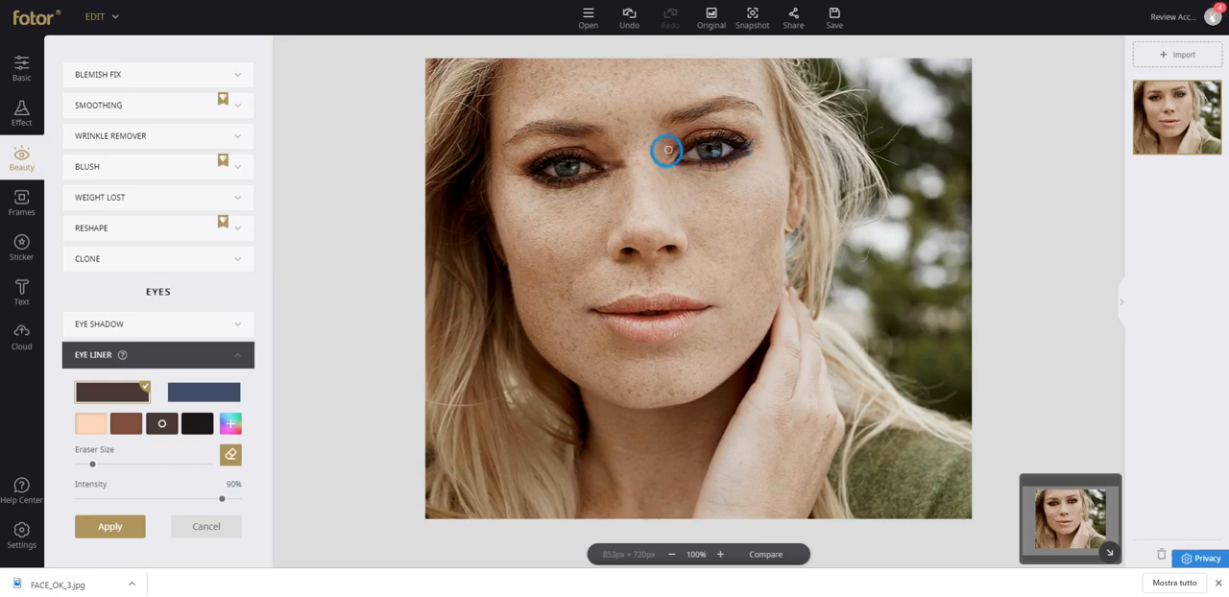
Erase excess Eye Liner above and below both eyes and compare the result with the unedited photo.
{"action": "mouse_move", "coordinate": [668, 150]}
{"action": "left_mouse_down"}
{"action": "mouse_move", "coordinate": [691, 141]}
{"action": "mouse_move", "coordinate": [659, 163]}
{"action": "mouse_move", "coordinate": [736, 165]}
{"action": "mouse_move", "coordinate": [763, 148]}
{"action": "mouse_move", "coordinate": [713, 170]}
{"action": "mouse_move", "coordinate": [763, 143]}
{"action": "left_mouse_up"}
{"action": "mouse_move", "coordinate": [630, 169]}
{"action": "left_mouse_down"}
{"action": "mouse_move", "coordinate": [563, 145]}
{"action": "mouse_move", "coordinate": [595, 149]}
{"action": "mouse_move", "coordinate": [614, 175]}
{"action": "mouse_move", "coordinate": [560, 189]}
{"action": "mouse_move", "coordinate": [516, 173]}
{"action": "mouse_move", "coordinate": [559, 186]}
{"action": "mouse_move", "coordinate": [619, 170]}
{"action": "mouse_move", "coordinate": [591, 180]}
{"action": "mouse_move", "coordinate": [610, 161]}
{"action": "mouse_move", "coordinate": [598, 147]}
{"action": "mouse_move", "coordinate": [616, 155]}
{"action": "mouse_move", "coordinate": [551, 149]}
{"action": "mouse_move", "coordinate": [512, 167]}
{"action": "mouse_move", "coordinate": [570, 190]}
{"action": "left_mouse_up"}
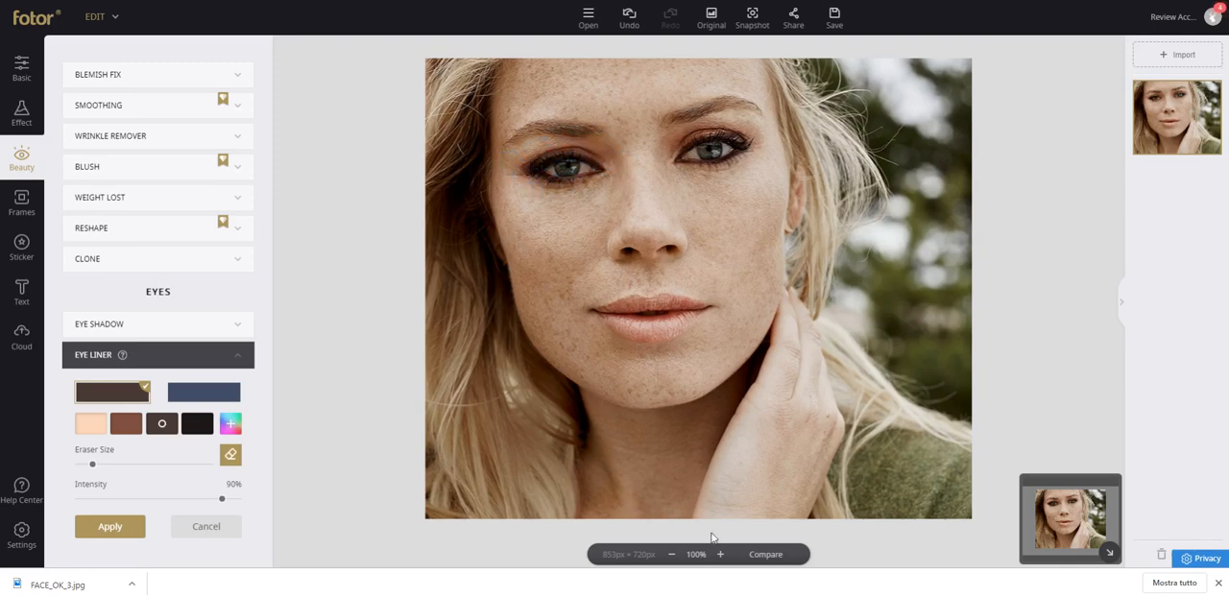
{"action": "left_click", "coordinate": [763, 556]}
{"action": "left_click", "coordinate": [764, 557]}
{"action": "left_click", "coordinate": [763, 560]}
{"action": "left_click", "coordinate": [765, 559]}
{"action": "left_click", "coordinate": [765, 559]}
{"action": "left_click", "coordinate": [764, 560]}
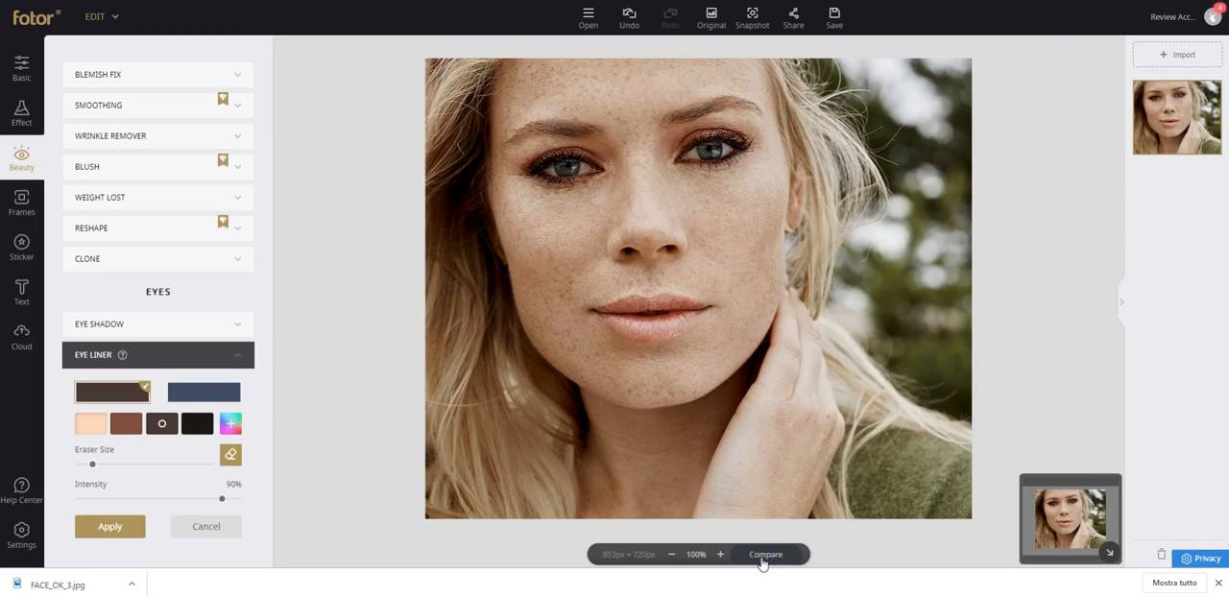
{"action": "left_click", "coordinate": [760, 561]}
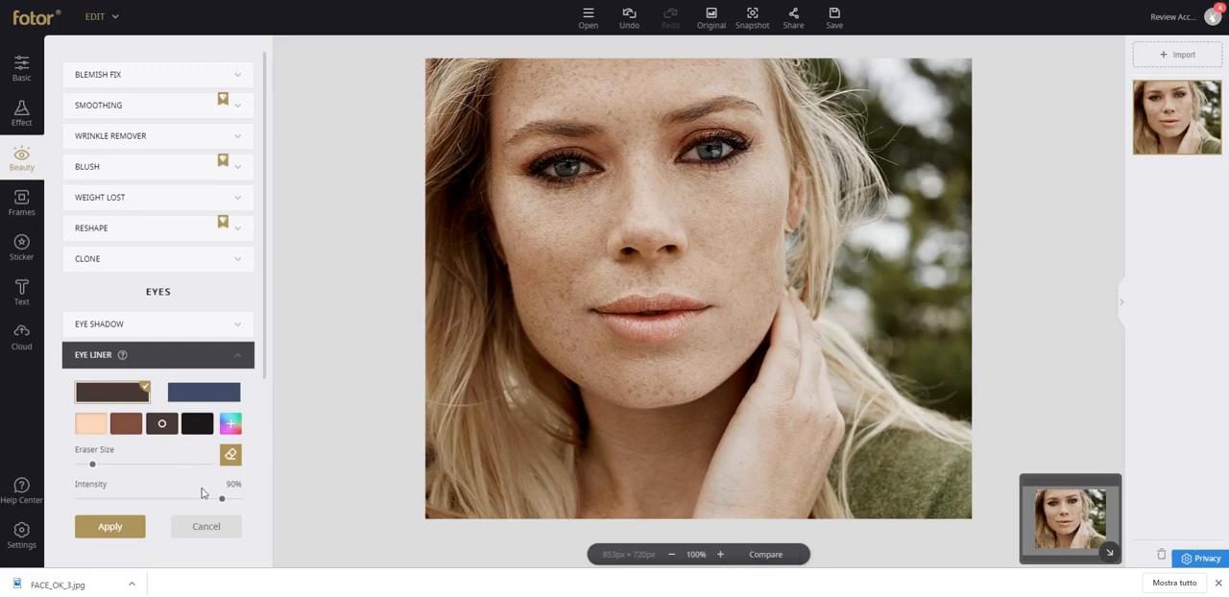
Lower the Eye Liner intensity to 71% and compare the softened liner with the unedited photo.
{"action": "left_click_drag", "start_coordinate": [220, 500], "coordinate": [191, 499]}
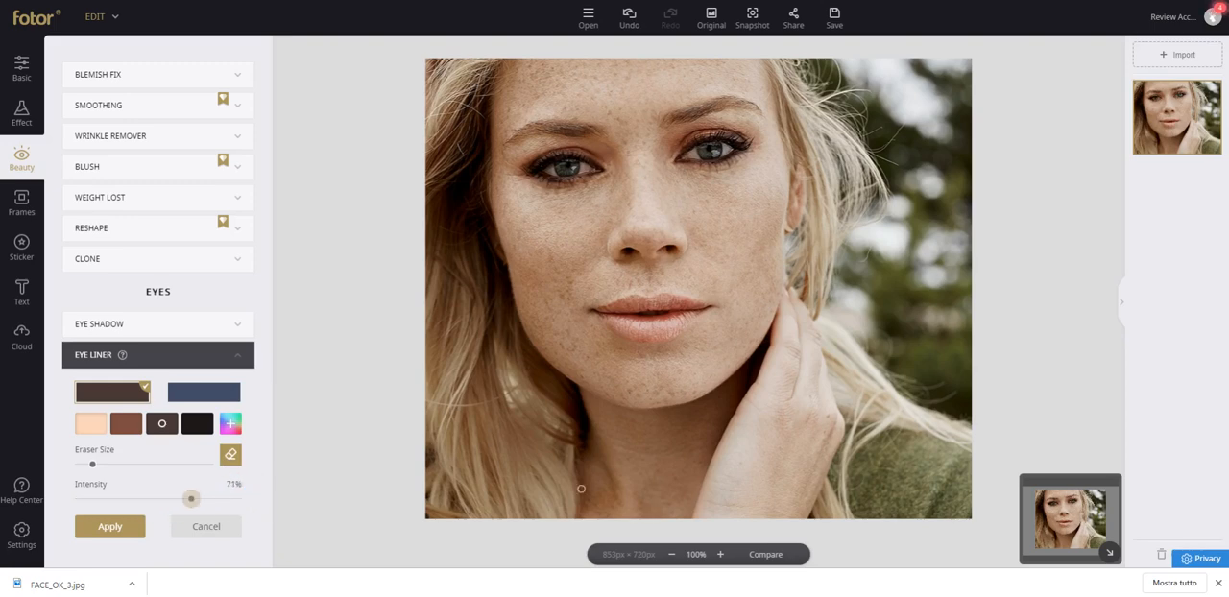
{"action": "left_click", "coordinate": [766, 555]}
{"action": "left_click", "coordinate": [770, 555]}
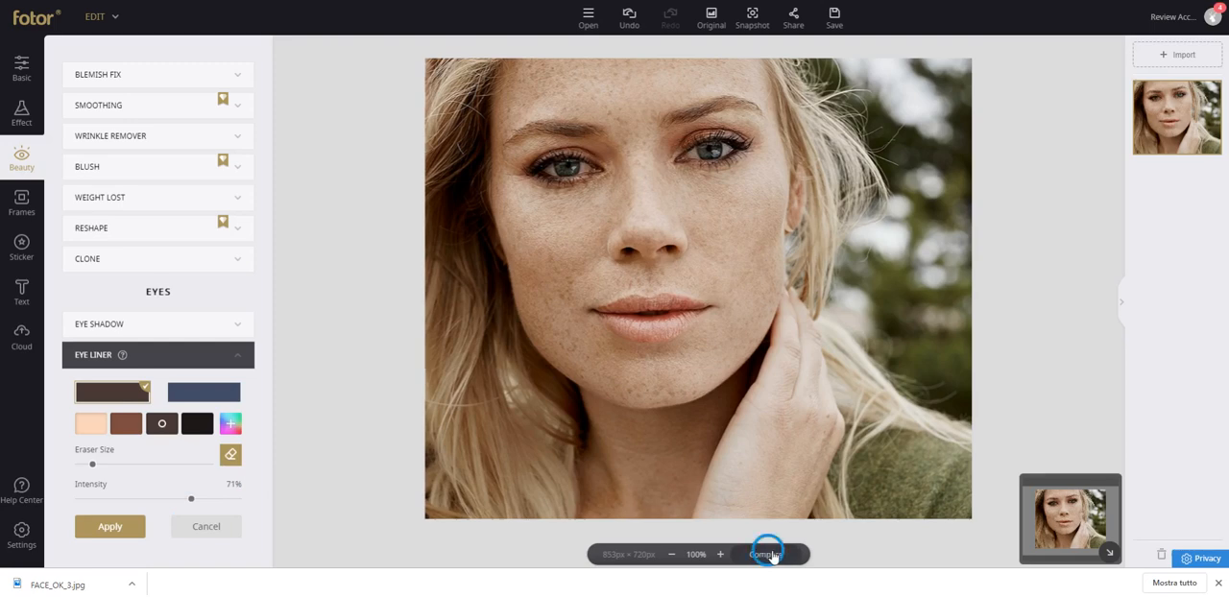
{"action": "left_click", "coordinate": [773, 557]}
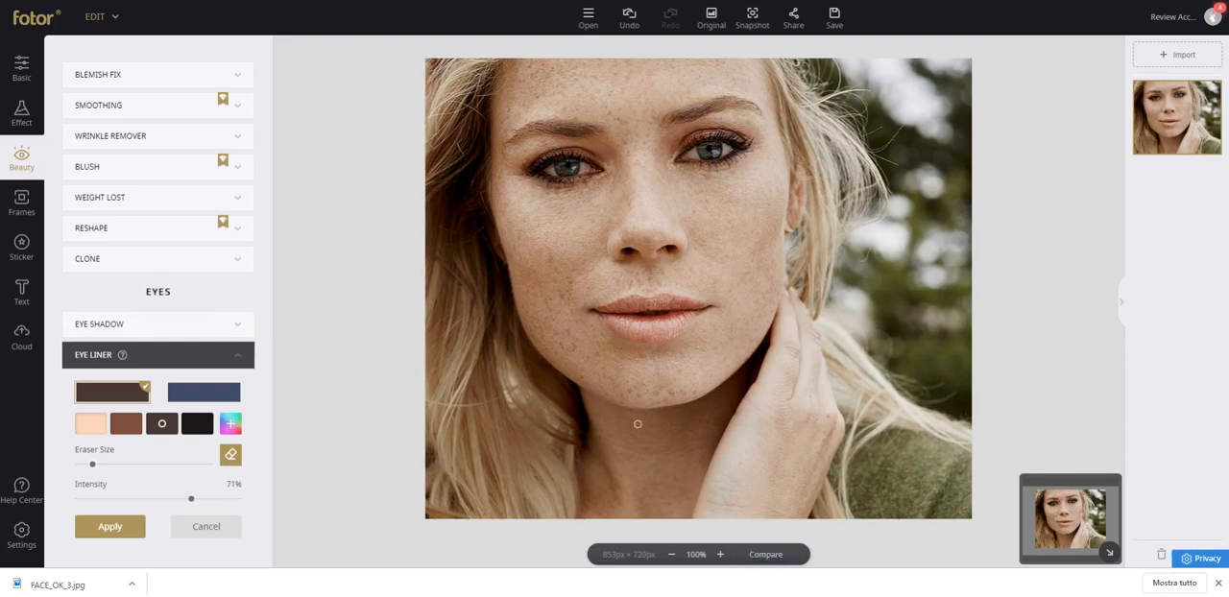
Erase the excess Eye Liner beyond the outer corner of the eye on the photo's left side.
{"action": "left_click", "coordinate": [708, 560]}
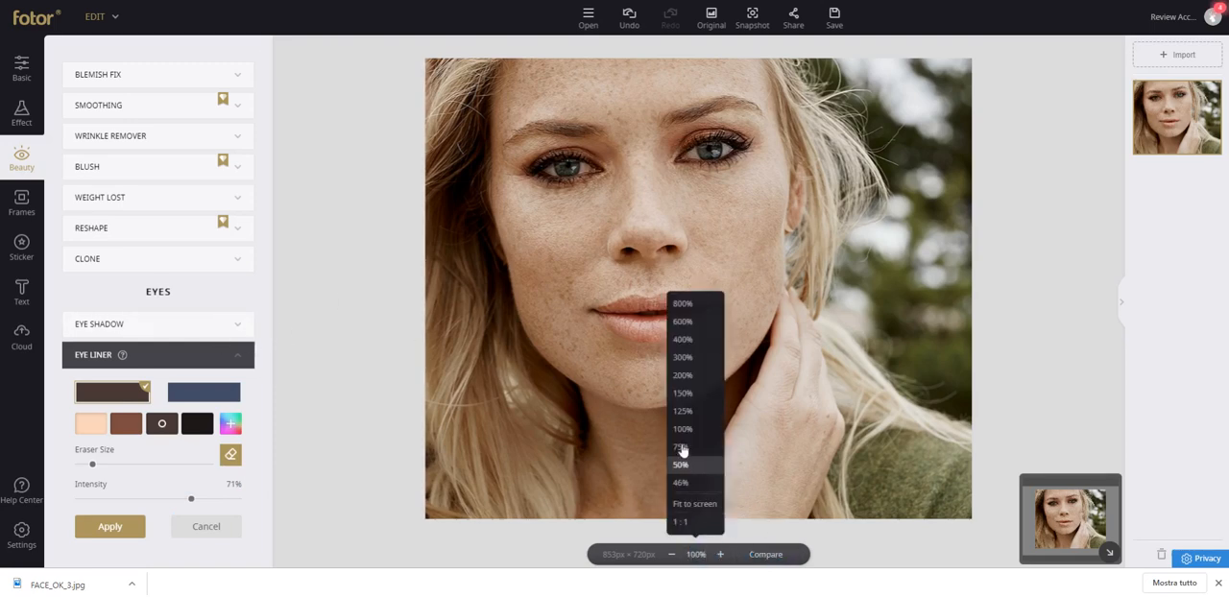
{"action": "left_click", "coordinate": [697, 375]}
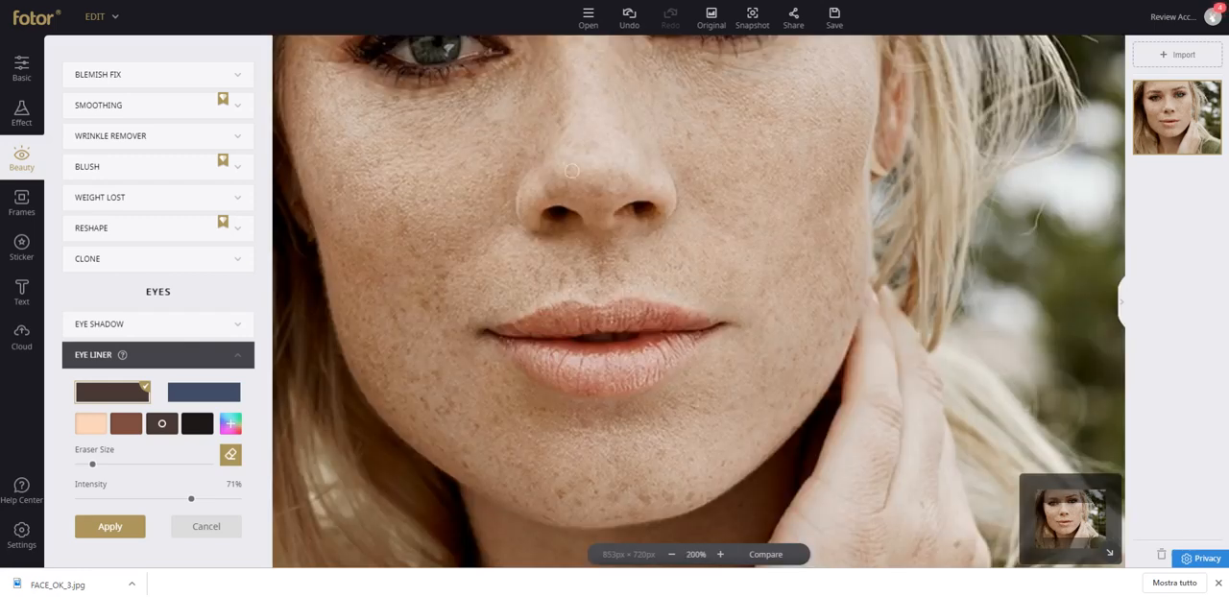
{"action": "left_click_drag", "start_coordinate": [1064, 520], "coordinate": [1047, 501]}
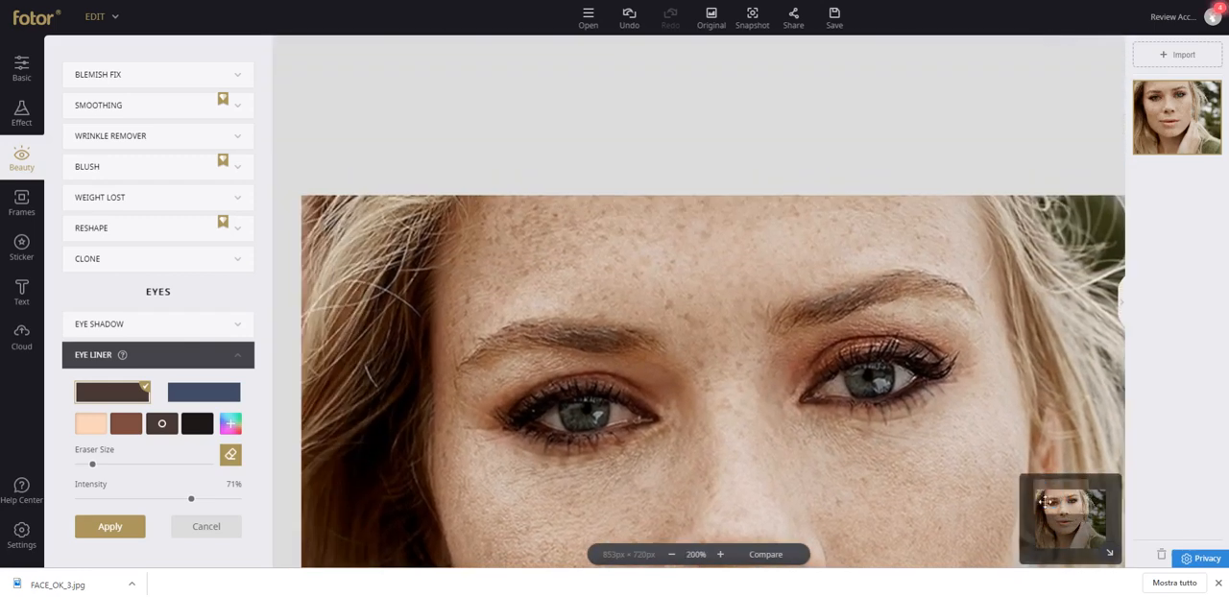
{"action": "left_click", "coordinate": [232, 458]}
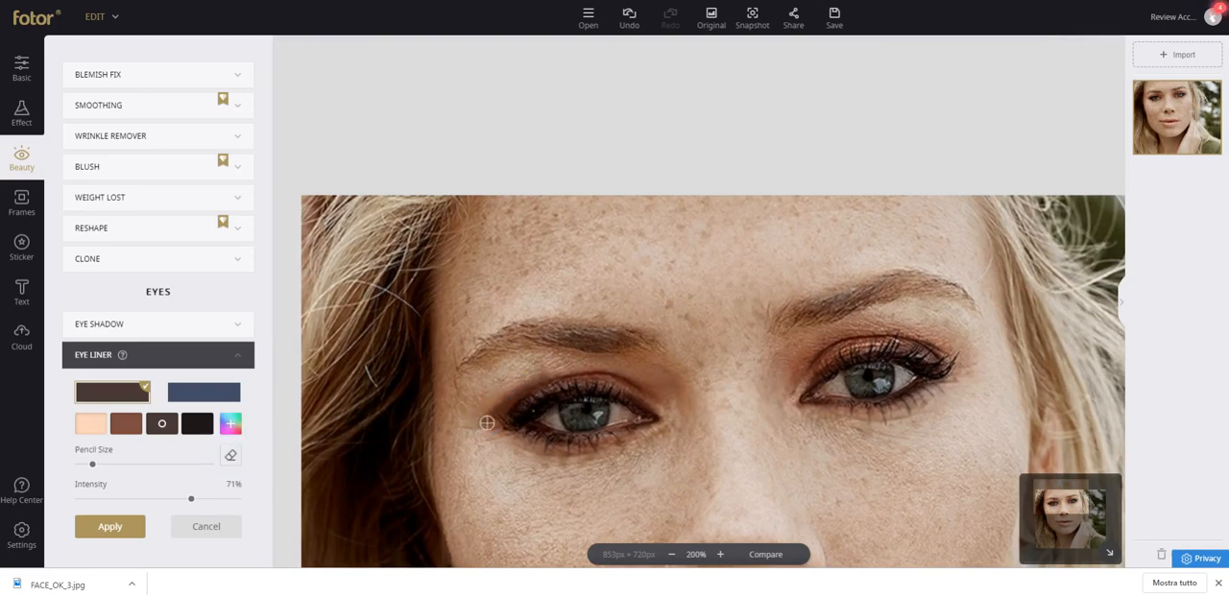
{"action": "left_click", "coordinate": [231, 456]}
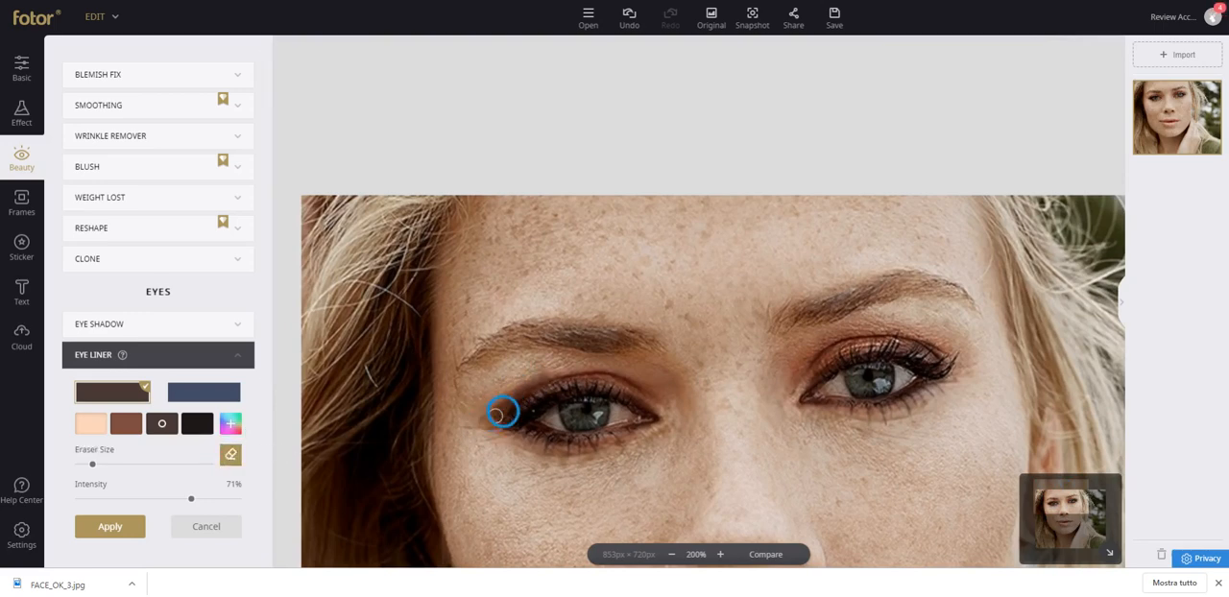
{"action": "mouse_move", "coordinate": [504, 411]}
{"action": "left_mouse_down"}
{"action": "mouse_move", "coordinate": [551, 375]}
{"action": "mouse_move", "coordinate": [485, 425]}
{"action": "mouse_move", "coordinate": [534, 384]}
{"action": "mouse_move", "coordinate": [496, 403]}
{"action": "left_mouse_up"}
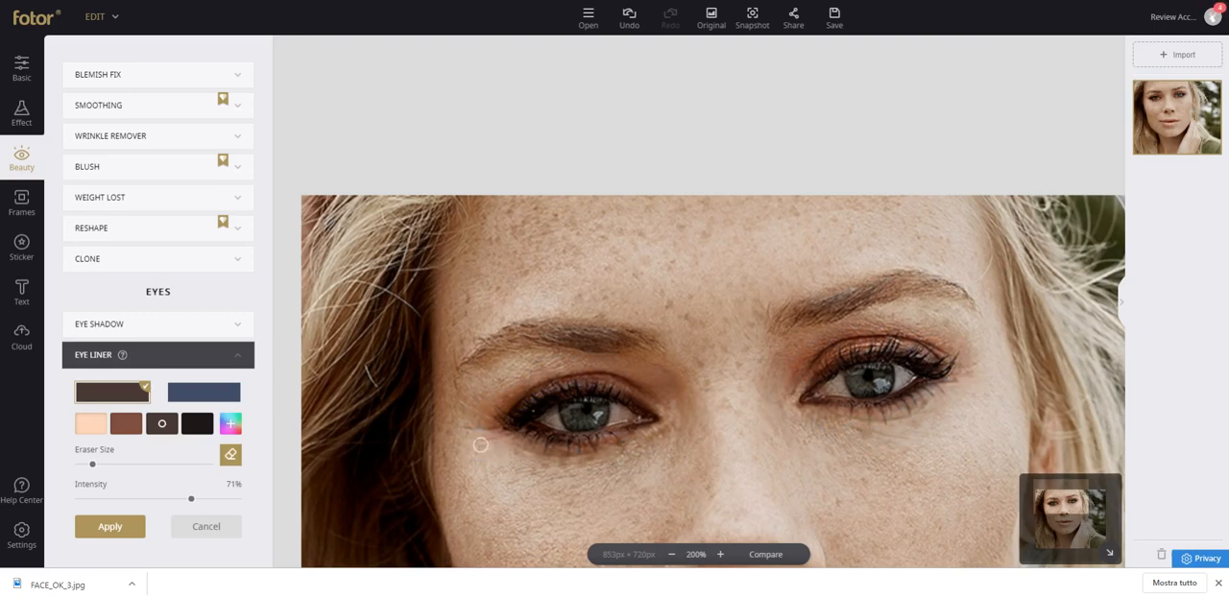
Compare the cleaned-up Eye Liner with the unedited photo, both close up and at 100%, and restore the original photo.
{"action": "left_click", "coordinate": [749, 554]}
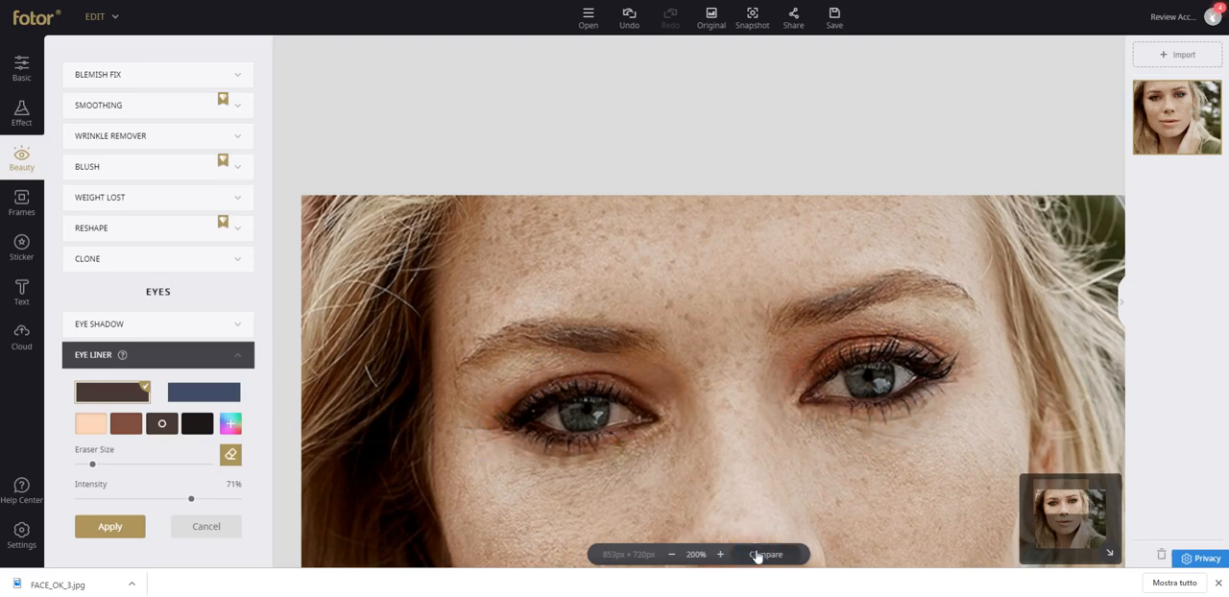
{"action": "left_click", "coordinate": [755, 555]}
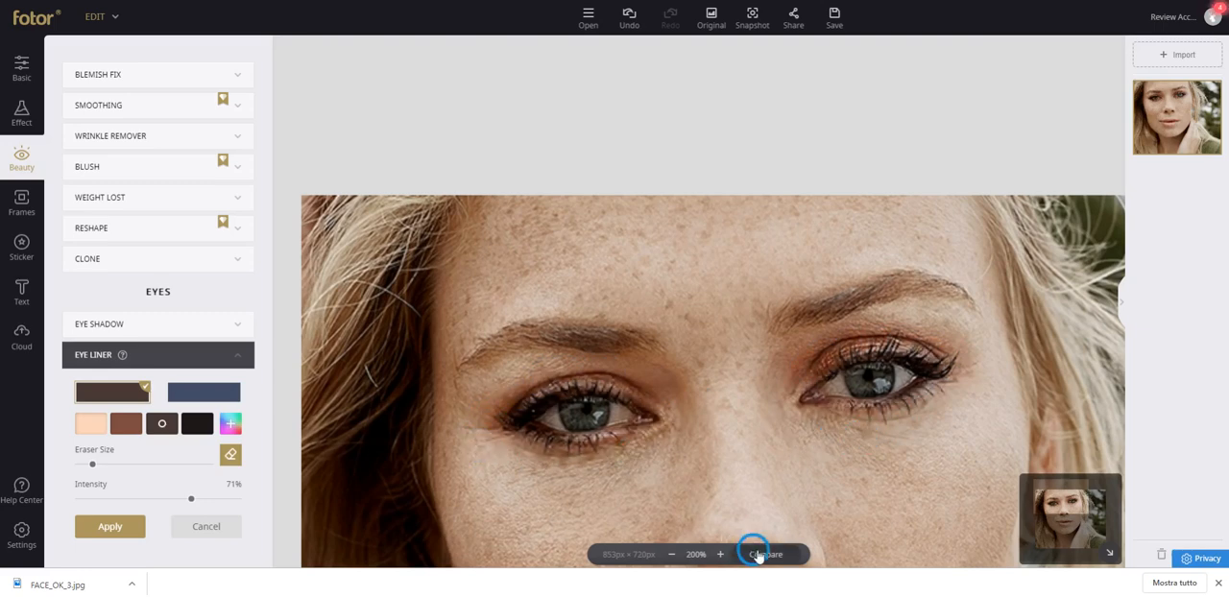
{"action": "left_click", "coordinate": [696, 556]}
{"action": "left_click", "coordinate": [696, 429]}
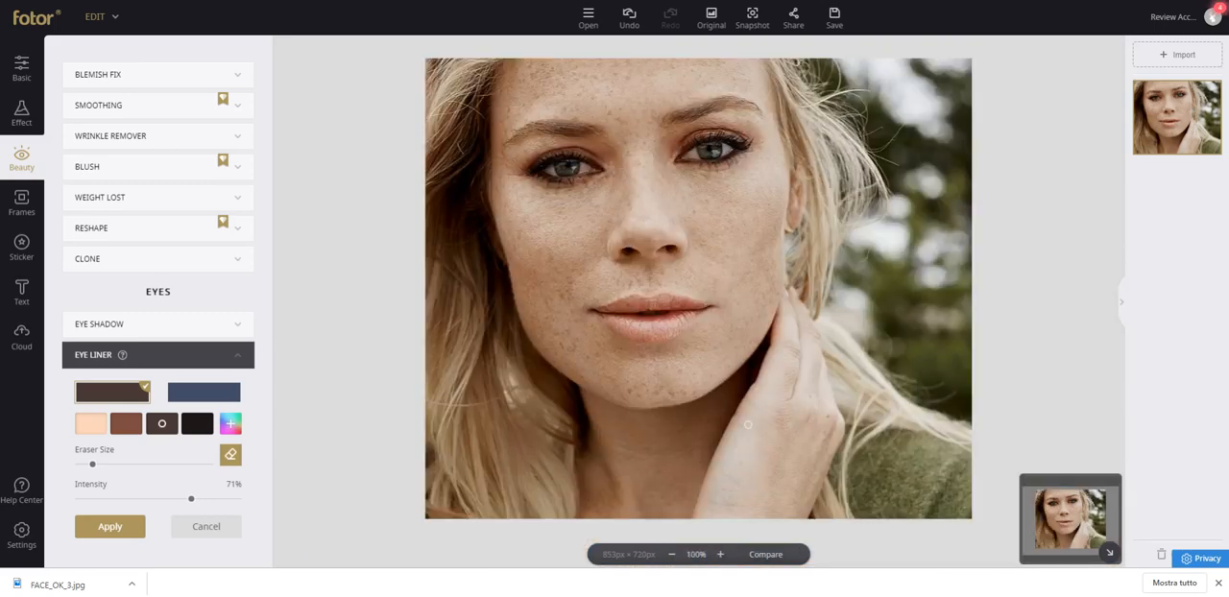
{"action": "left_click", "coordinate": [771, 552]}
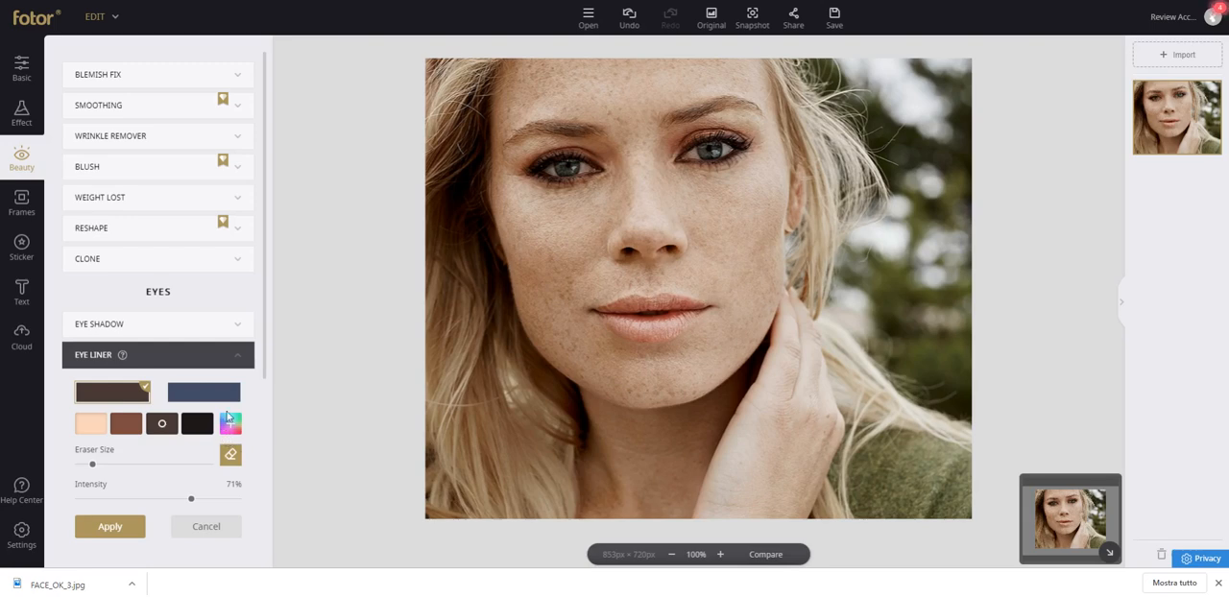
{"action": "left_click", "coordinate": [708, 32]}
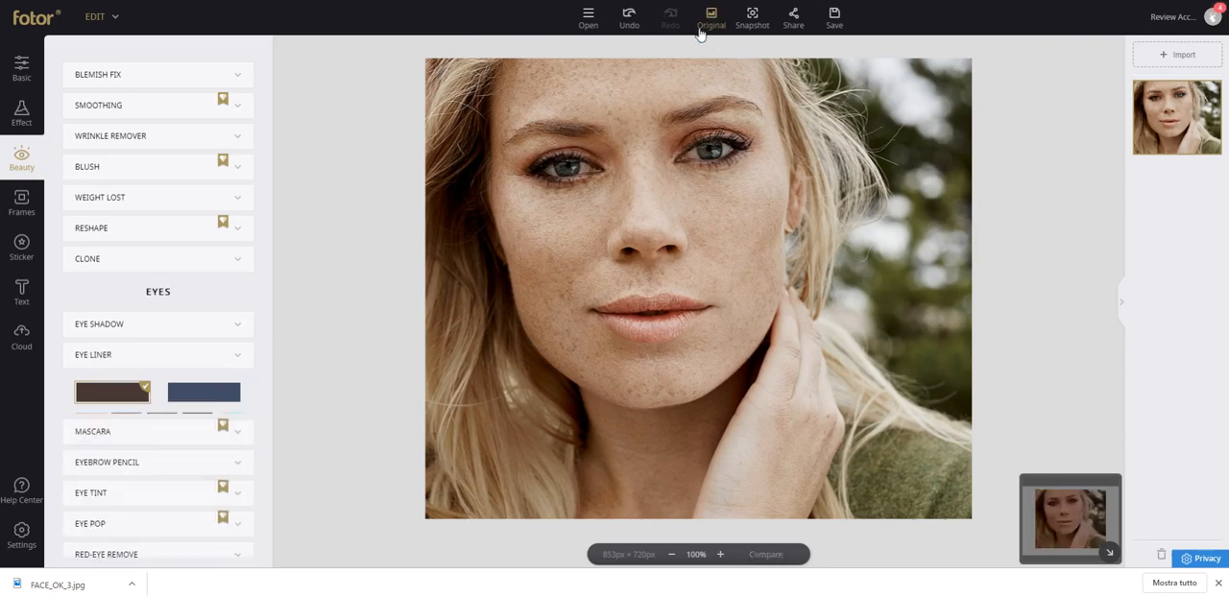
Brush Mascara along the lashes of both eyes at 80% intensity with a reduced brush size.
{"action": "left_click", "coordinate": [110, 388]}
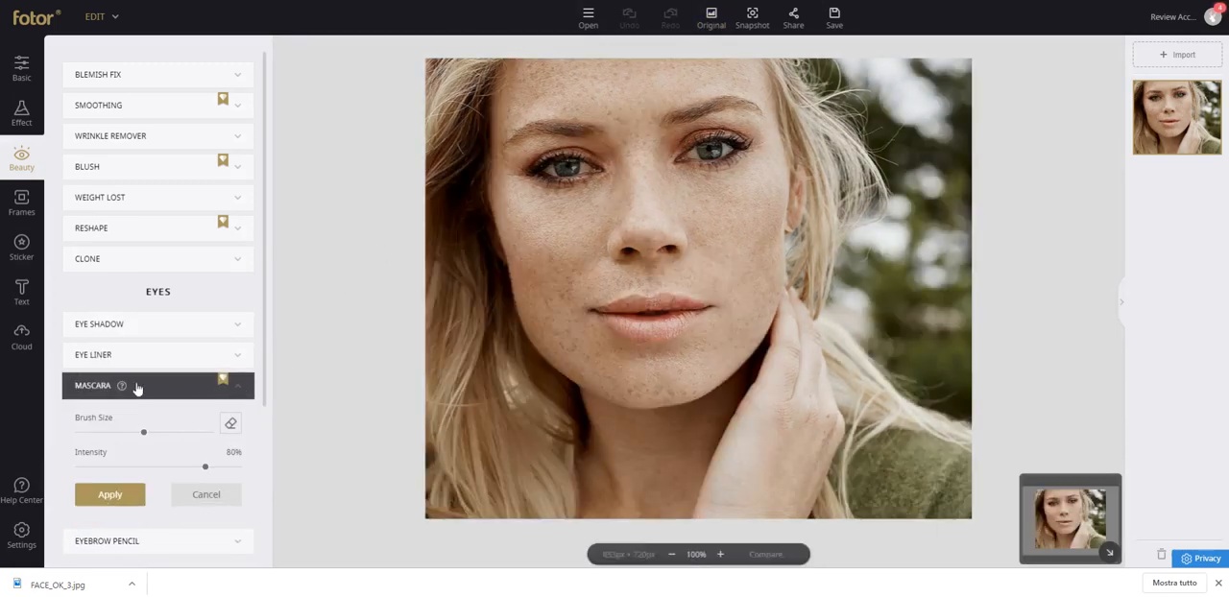
{"action": "mouse_move", "coordinate": [122, 387]}
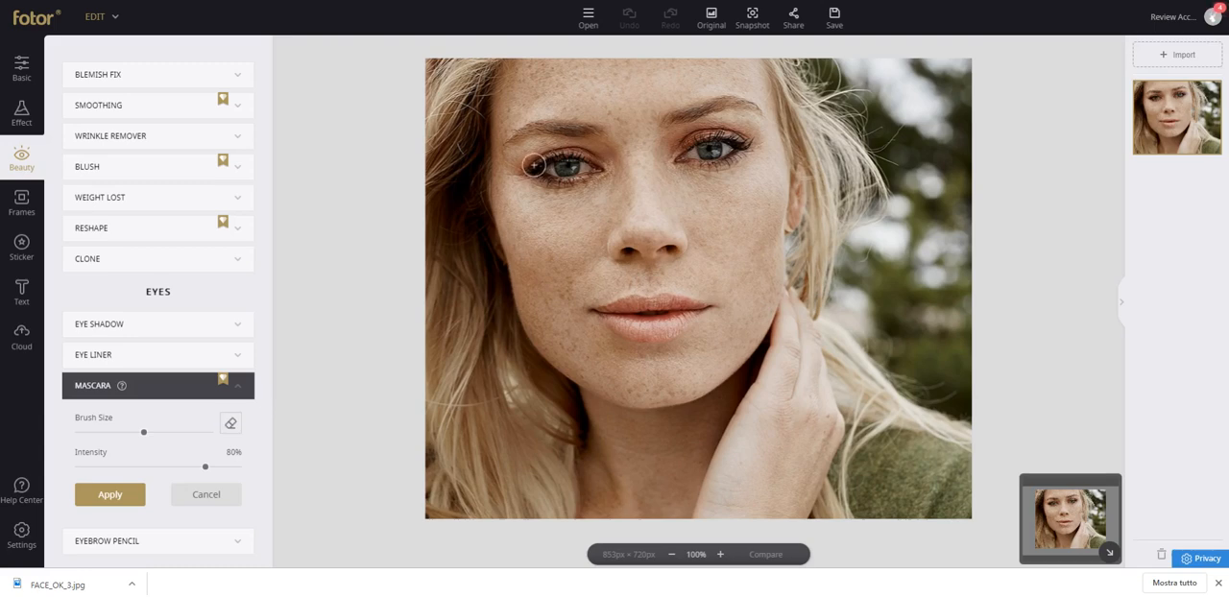
{"action": "left_click_drag", "start_coordinate": [145, 433], "coordinate": [110, 432]}
{"action": "left_click_drag", "start_coordinate": [539, 164], "coordinate": [599, 157]}
{"action": "mouse_move", "coordinate": [742, 144]}
{"action": "left_mouse_down"}
{"action": "mouse_move", "coordinate": [698, 140]}
{"action": "mouse_move", "coordinate": [681, 163]}
{"action": "mouse_move", "coordinate": [748, 149]}
{"action": "mouse_move", "coordinate": [691, 170]}
{"action": "left_mouse_up"}
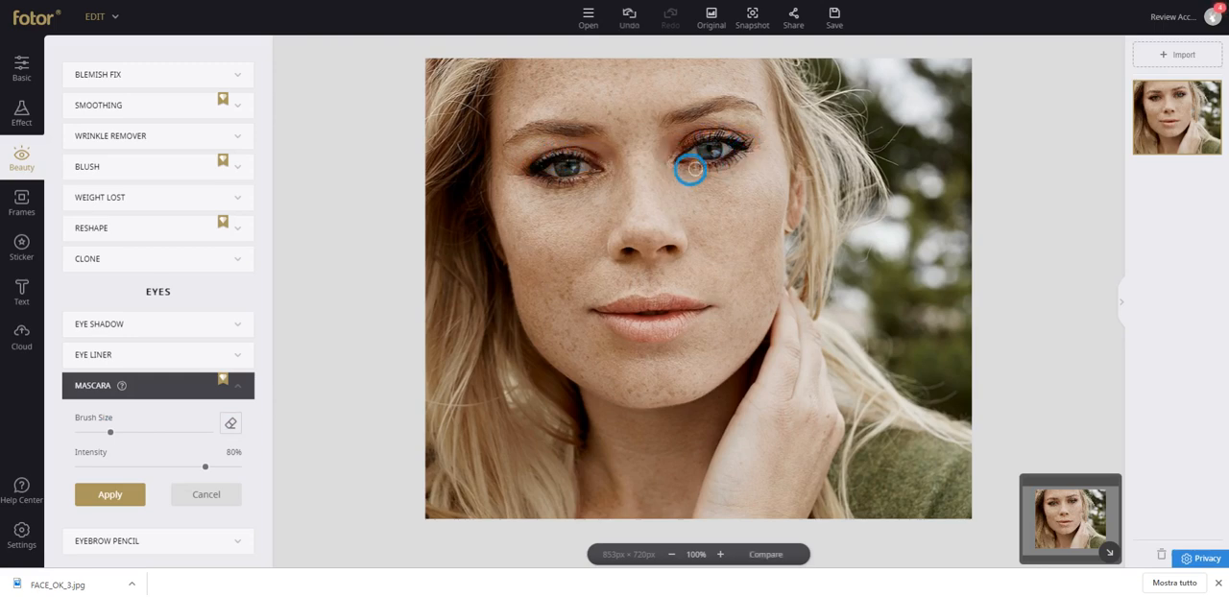
{"action": "mouse_move", "coordinate": [578, 182]}
{"action": "left_mouse_down"}
{"action": "mouse_move", "coordinate": [537, 181]}
{"action": "mouse_move", "coordinate": [600, 170]}
{"action": "mouse_move", "coordinate": [563, 152]}
{"action": "mouse_move", "coordinate": [606, 163]}
{"action": "left_mouse_up"}
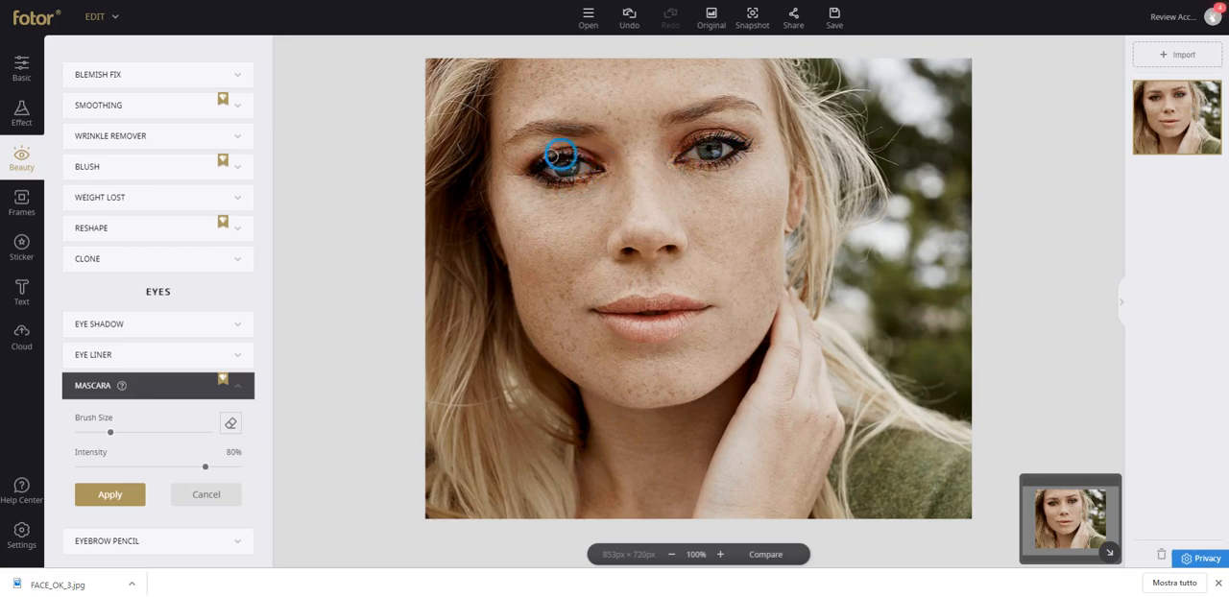
{"action": "left_click_drag", "start_coordinate": [682, 138], "coordinate": [735, 134]}
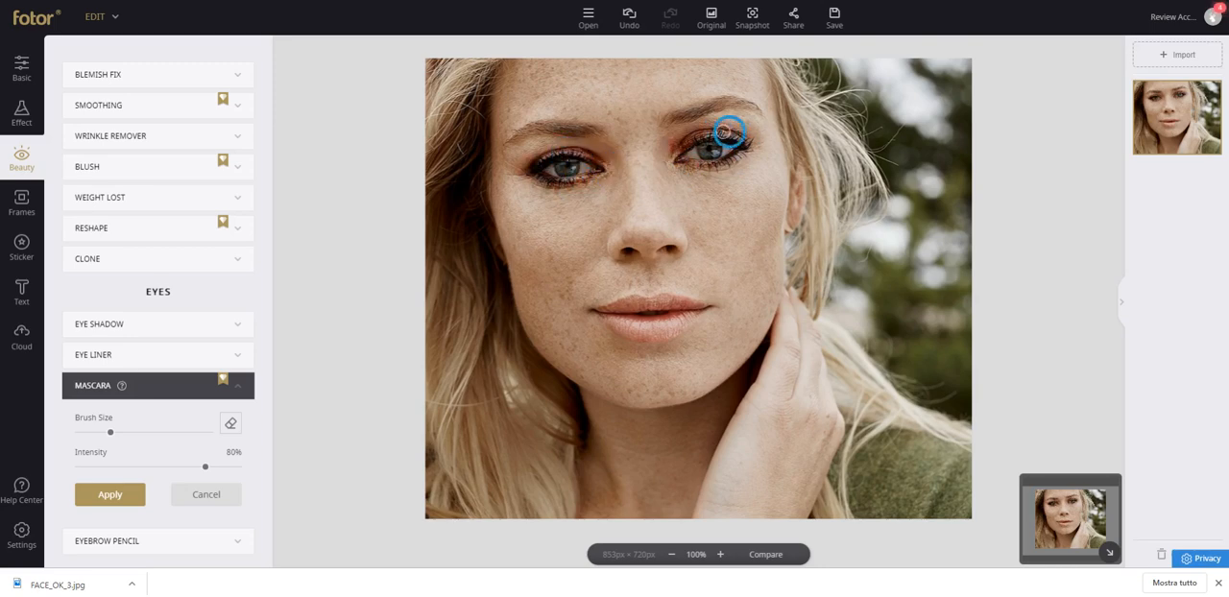
{"action": "mouse_move", "coordinate": [581, 154]}
{"action": "left_mouse_down"}
{"action": "mouse_move", "coordinate": [524, 157]}
{"action": "mouse_move", "coordinate": [590, 152]}
{"action": "left_mouse_up"}
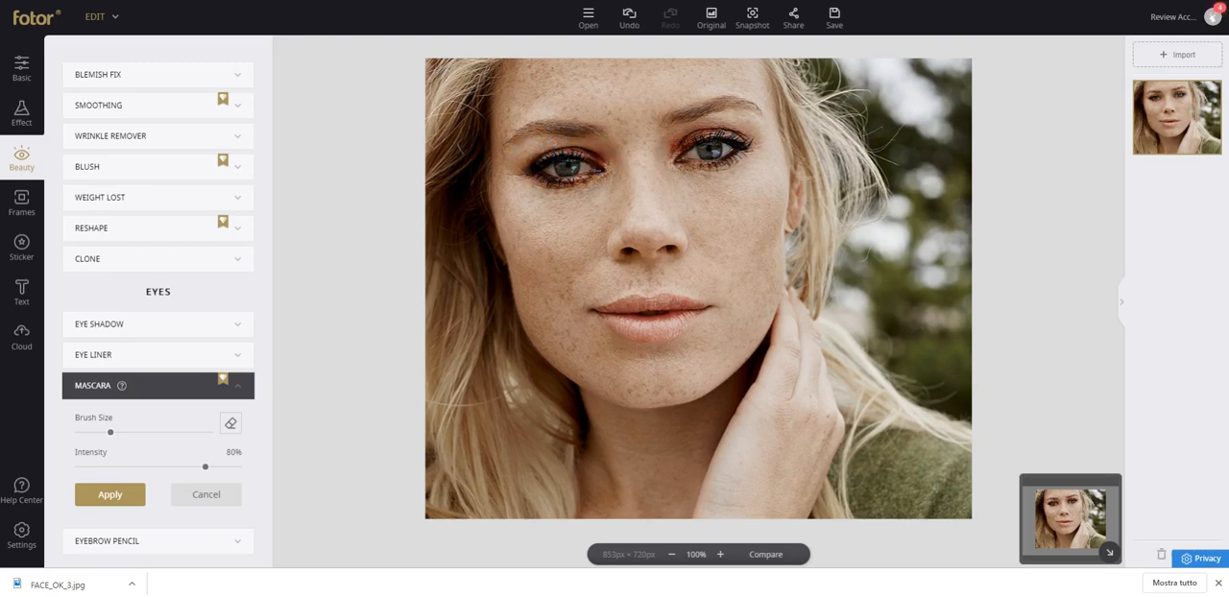
Erase stray Mascara below both eyes and compare the result with the unedited photo.
{"action": "left_click", "coordinate": [230, 424]}
{"action": "left_click_drag", "start_coordinate": [588, 182], "coordinate": [547, 184]}
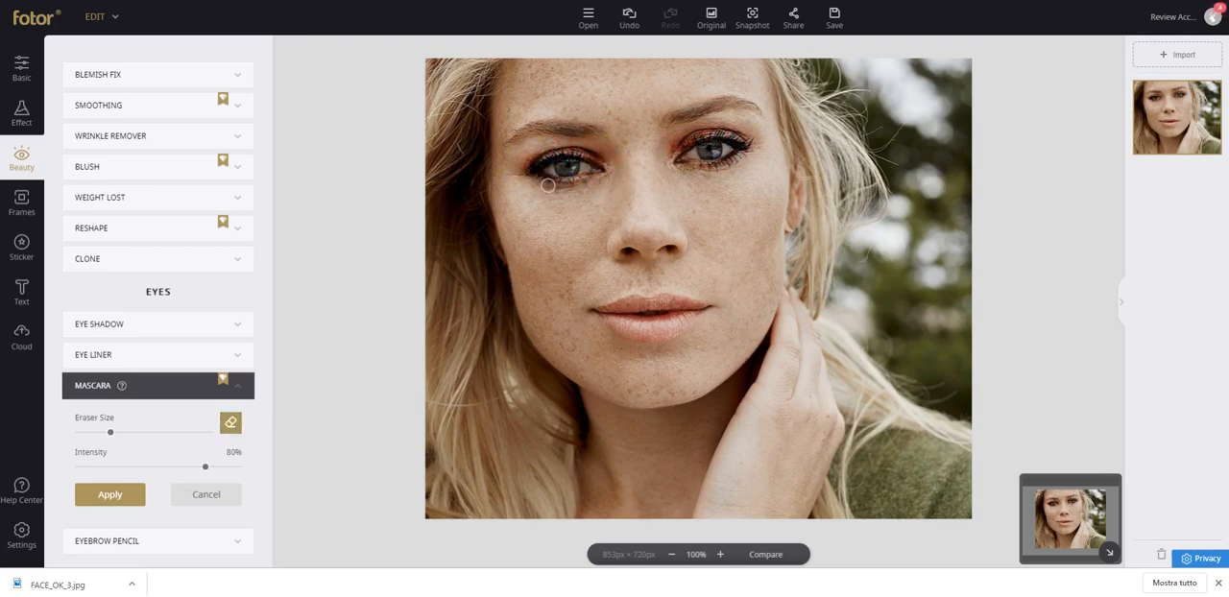
{"action": "mouse_move", "coordinate": [688, 165]}
{"action": "left_mouse_down"}
{"action": "mouse_move", "coordinate": [766, 152]}
{"action": "mouse_move", "coordinate": [689, 173]}
{"action": "left_mouse_up"}
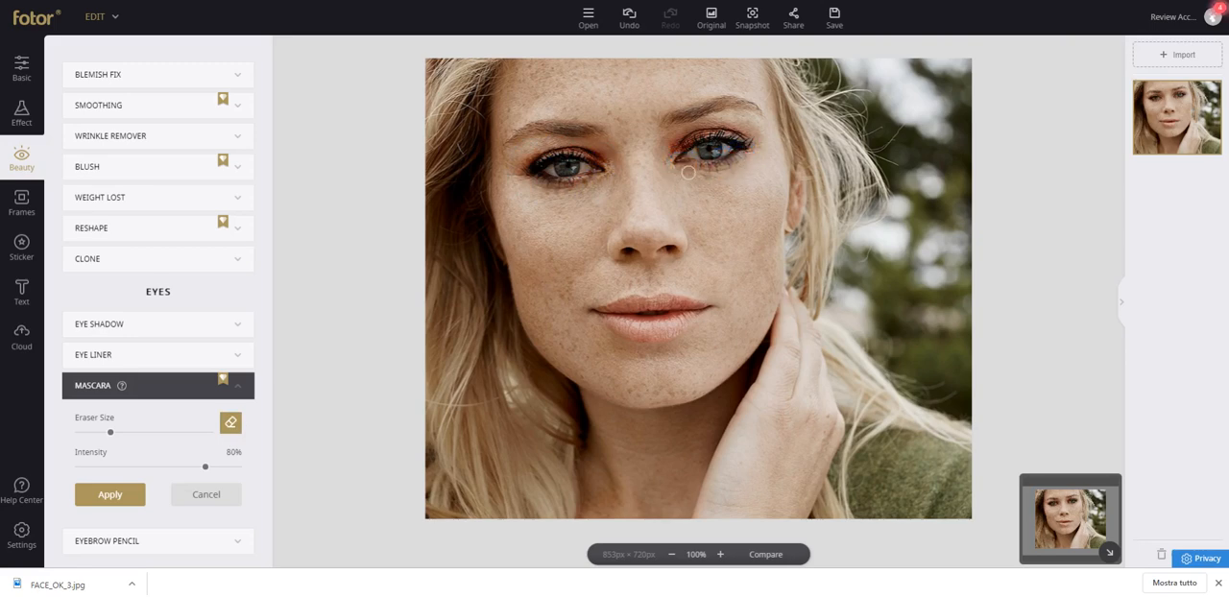
{"action": "left_click", "coordinate": [766, 557]}
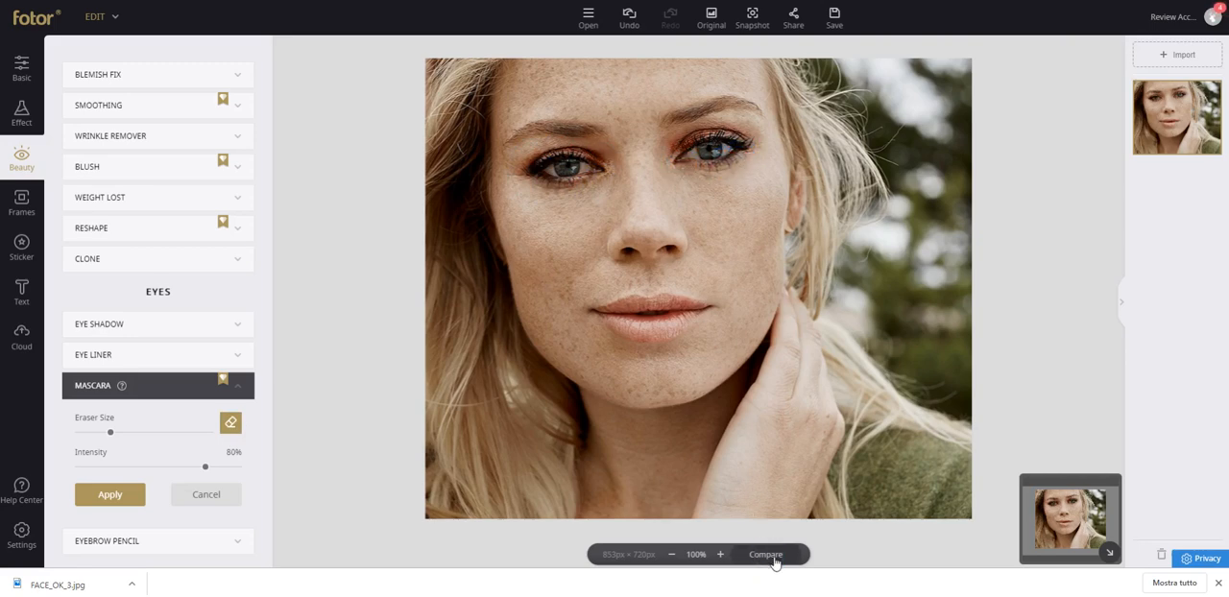
{"action": "left_click", "coordinate": [774, 563]}
{"action": "left_click", "coordinate": [774, 562]}
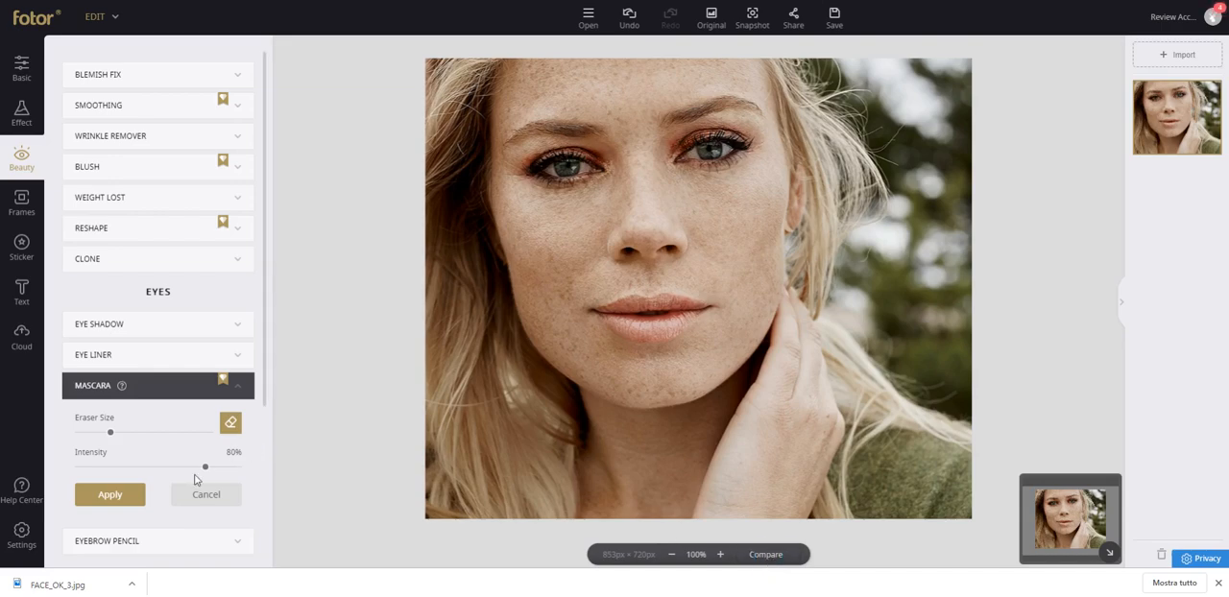
Discard the Mascara changes and fill in both eyebrows with the greyish-brown Eyebrow Pencil at 20% intensity.
{"action": "left_click", "coordinate": [139, 534]}
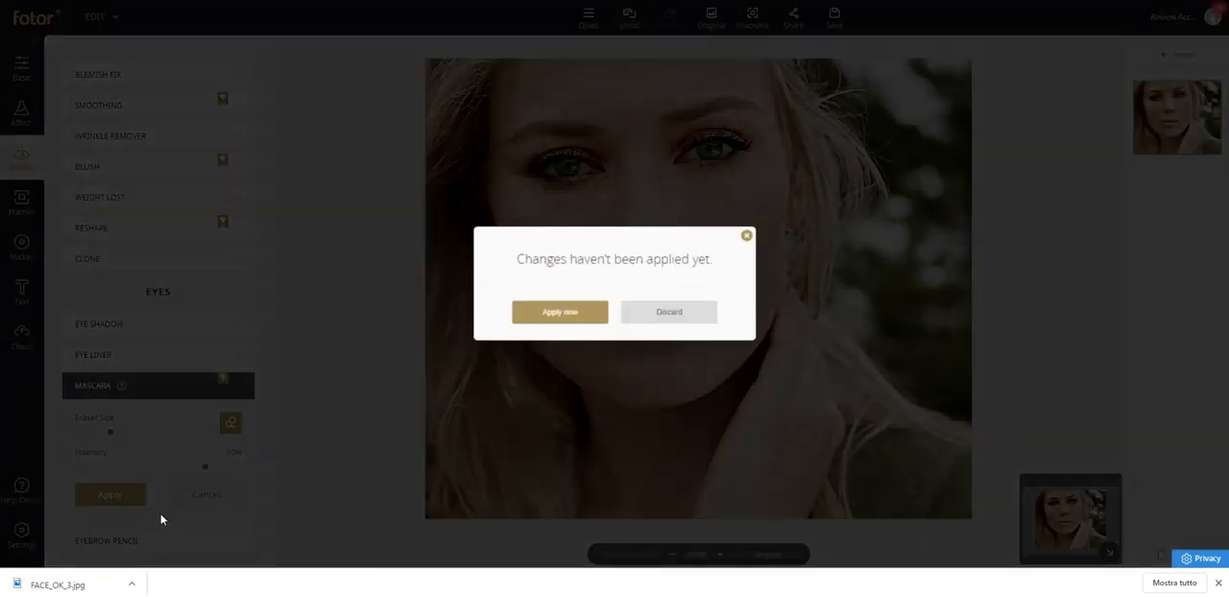
{"action": "left_click", "coordinate": [663, 327]}
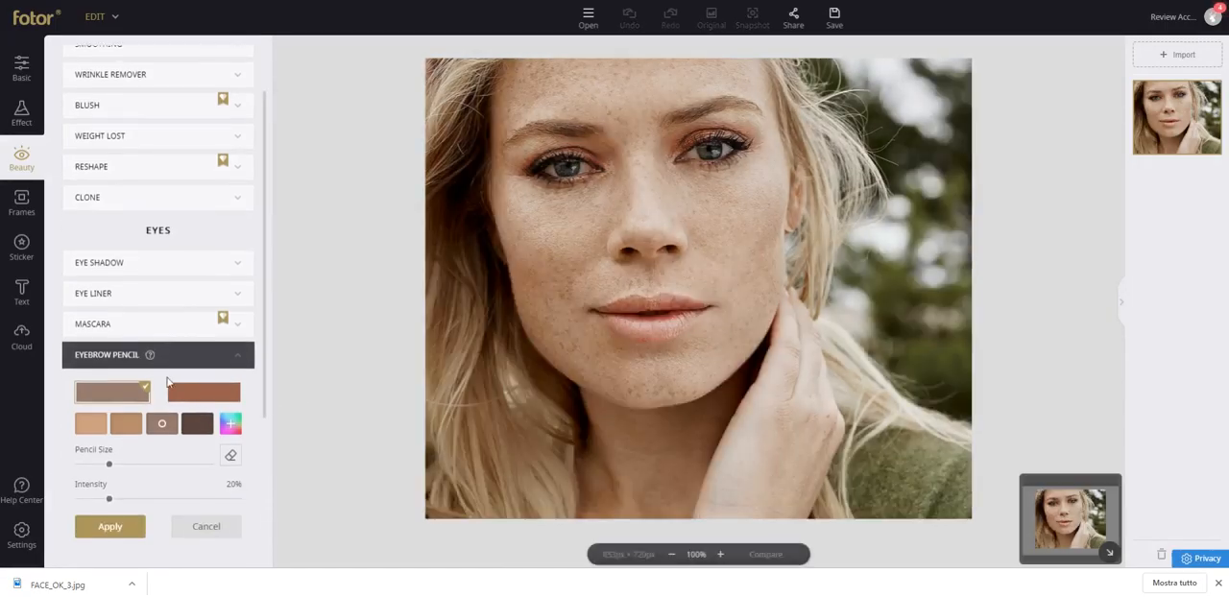
{"action": "mouse_move", "coordinate": [151, 359]}
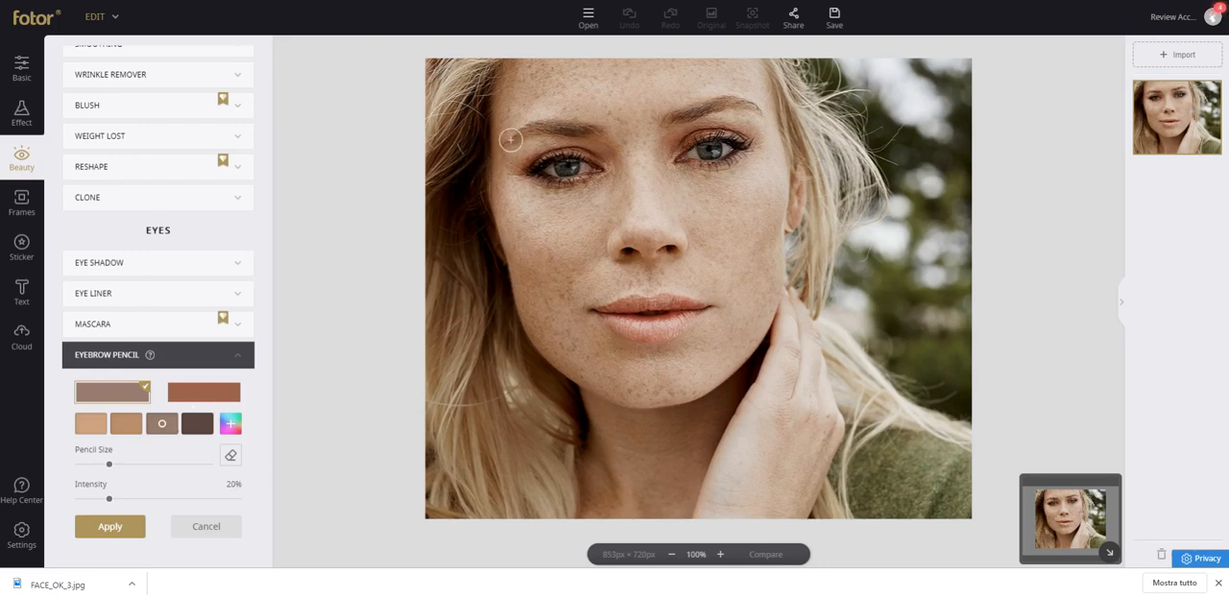
{"action": "mouse_move", "coordinate": [567, 124]}
{"action": "left_mouse_down"}
{"action": "mouse_move", "coordinate": [603, 129]}
{"action": "mouse_move", "coordinate": [508, 136]}
{"action": "mouse_move", "coordinate": [597, 131]}
{"action": "mouse_move", "coordinate": [513, 133]}
{"action": "left_mouse_up"}
{"action": "mouse_move", "coordinate": [670, 122]}
{"action": "left_mouse_down"}
{"action": "mouse_move", "coordinate": [757, 108]}
{"action": "mouse_move", "coordinate": [710, 105]}
{"action": "mouse_move", "coordinate": [745, 105]}
{"action": "left_mouse_up"}
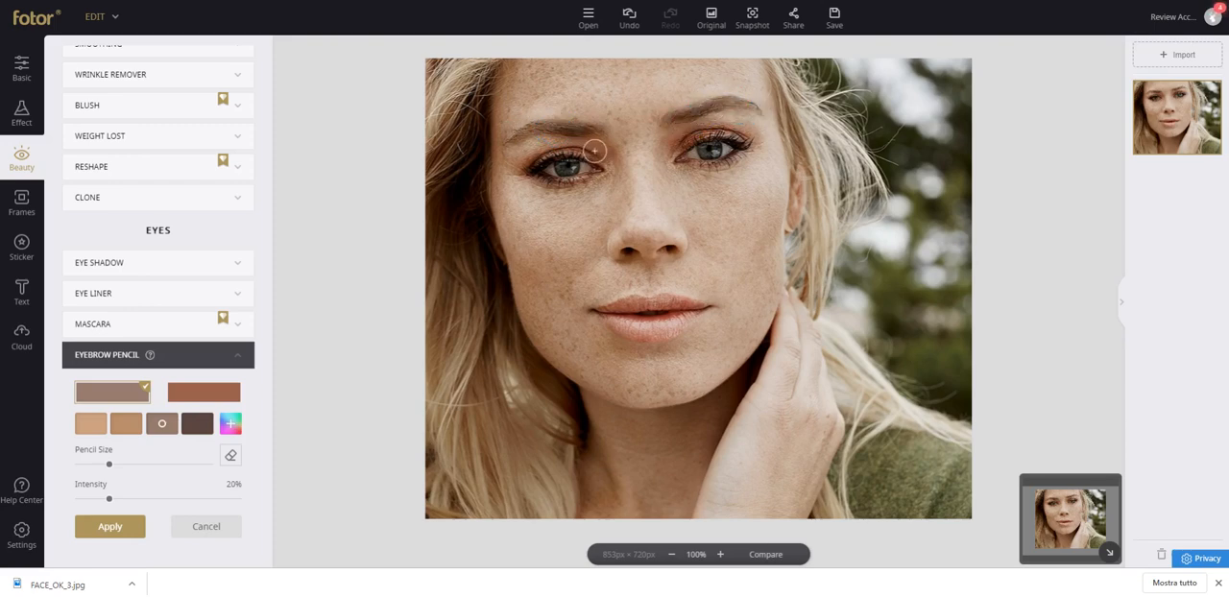
{"action": "mouse_move", "coordinate": [583, 128]}
{"action": "left_mouse_down"}
{"action": "mouse_move", "coordinate": [534, 134]}
{"action": "mouse_move", "coordinate": [600, 128]}
{"action": "mouse_move", "coordinate": [547, 126]}
{"action": "mouse_move", "coordinate": [528, 130]}
{"action": "mouse_move", "coordinate": [590, 129]}
{"action": "mouse_move", "coordinate": [511, 143]}
{"action": "mouse_move", "coordinate": [570, 126]}
{"action": "left_mouse_up"}
{"action": "mouse_move", "coordinate": [688, 115]}
{"action": "left_mouse_down"}
{"action": "mouse_move", "coordinate": [718, 101]}
{"action": "mouse_move", "coordinate": [752, 110]}
{"action": "mouse_move", "coordinate": [677, 123]}
{"action": "mouse_move", "coordinate": [759, 111]}
{"action": "mouse_move", "coordinate": [686, 116]}
{"action": "left_mouse_up"}
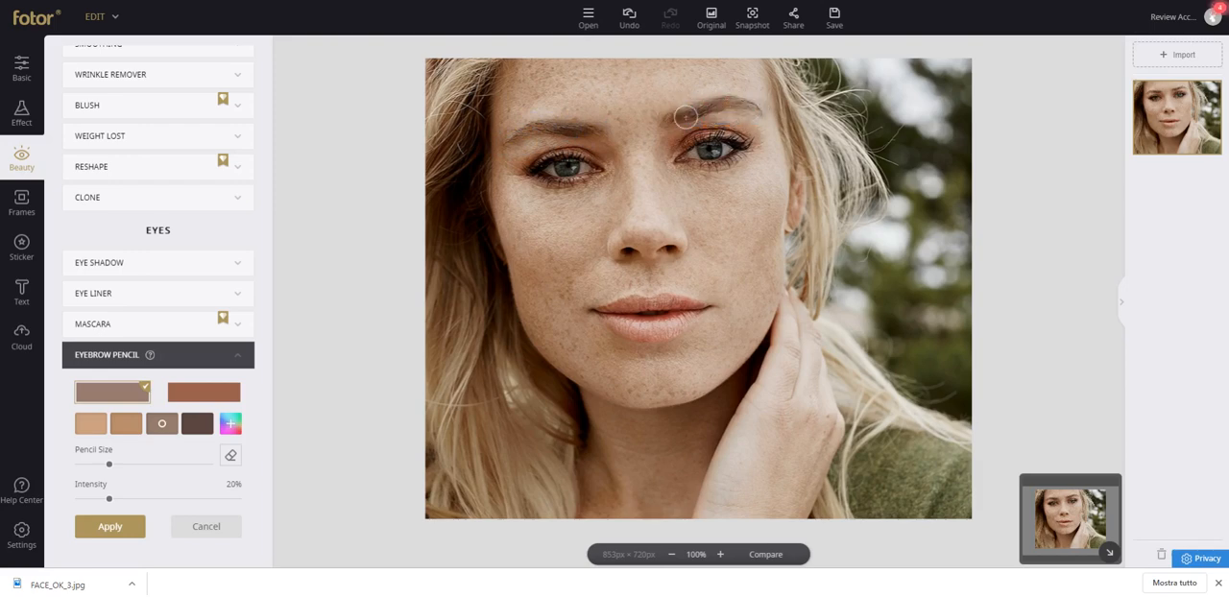
Compare the pencilled eyebrows with the unedited photo, both at 100% and in a smaller view of the whole face.
{"action": "left_click", "coordinate": [755, 555]}
{"action": "left_click", "coordinate": [759, 555]}
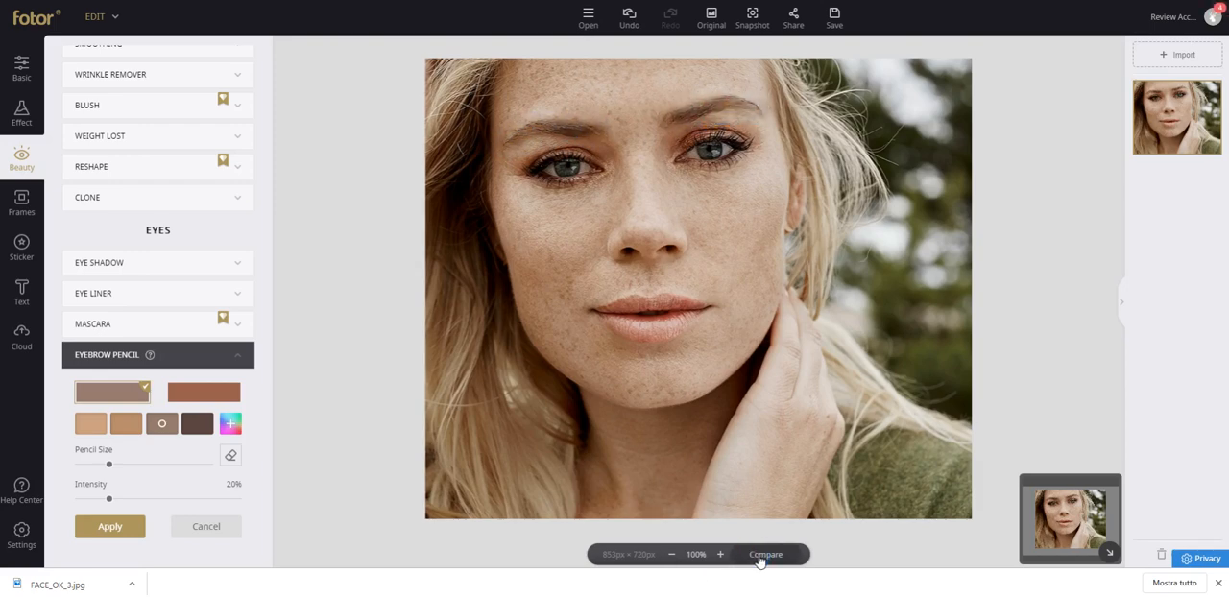
{"action": "left_click", "coordinate": [759, 555]}
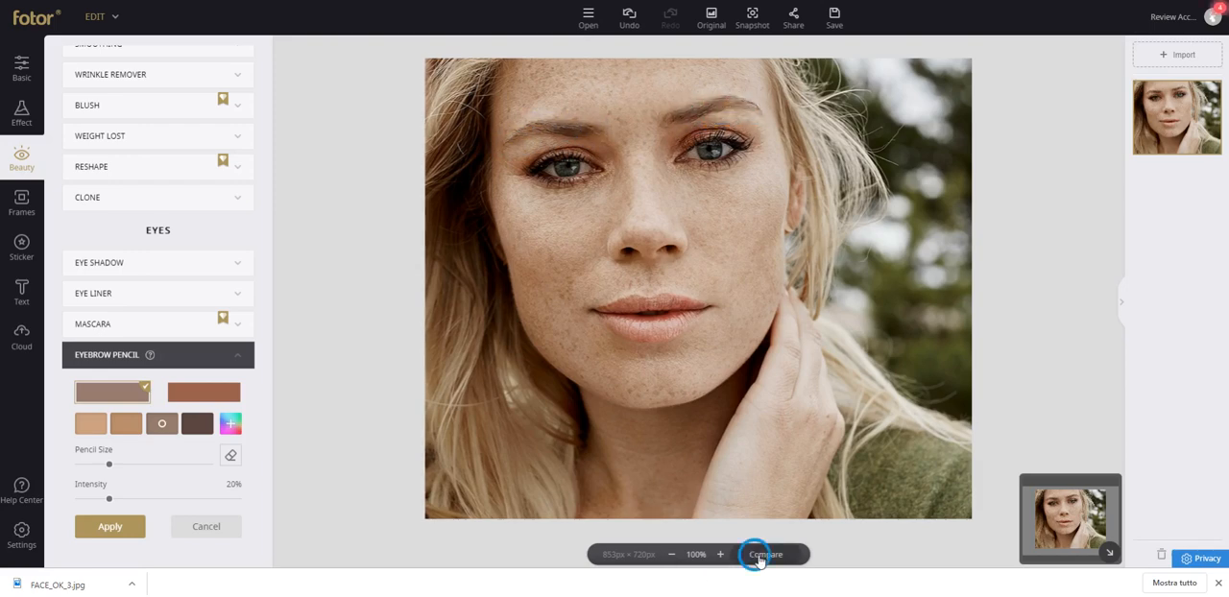
{"action": "left_click", "coordinate": [674, 555]}
{"action": "left_click", "coordinate": [674, 556]}
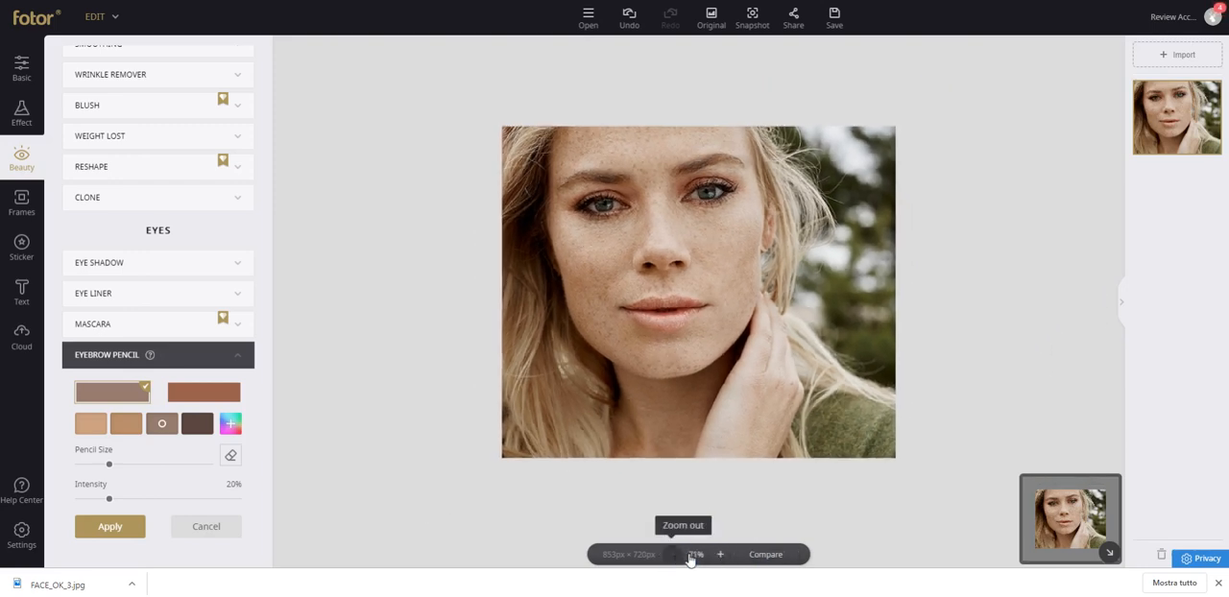
{"action": "left_click", "coordinate": [757, 555]}
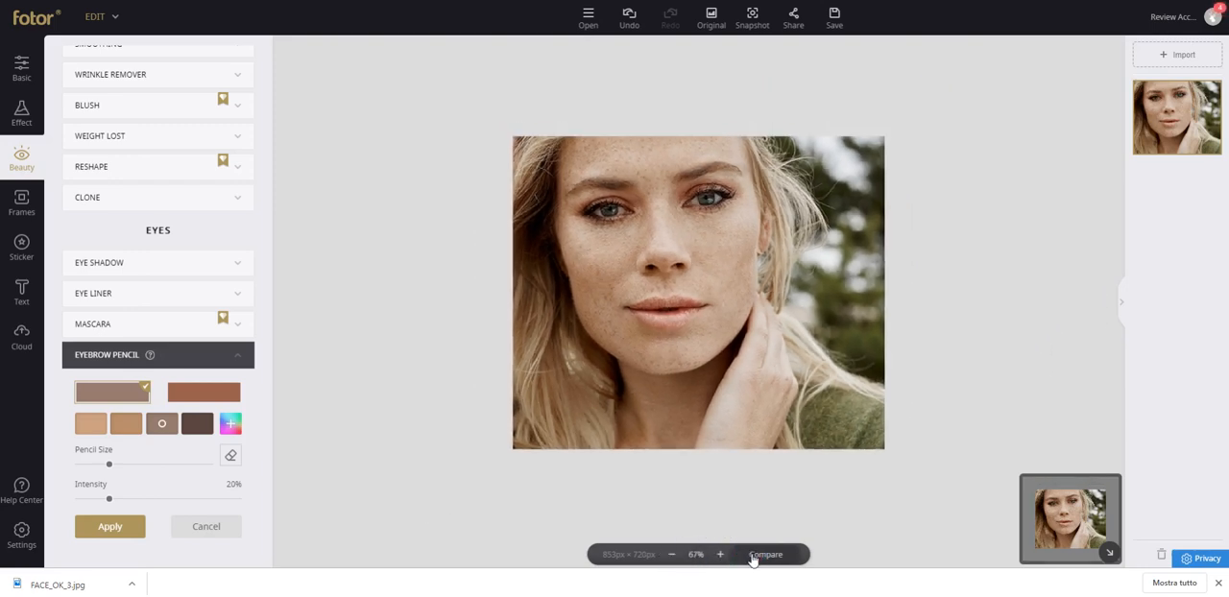
Set the Eyebrow Pencil intensity to 100% and erase the excess colour around the eyebrows.
{"action": "left_click", "coordinate": [755, 556]}
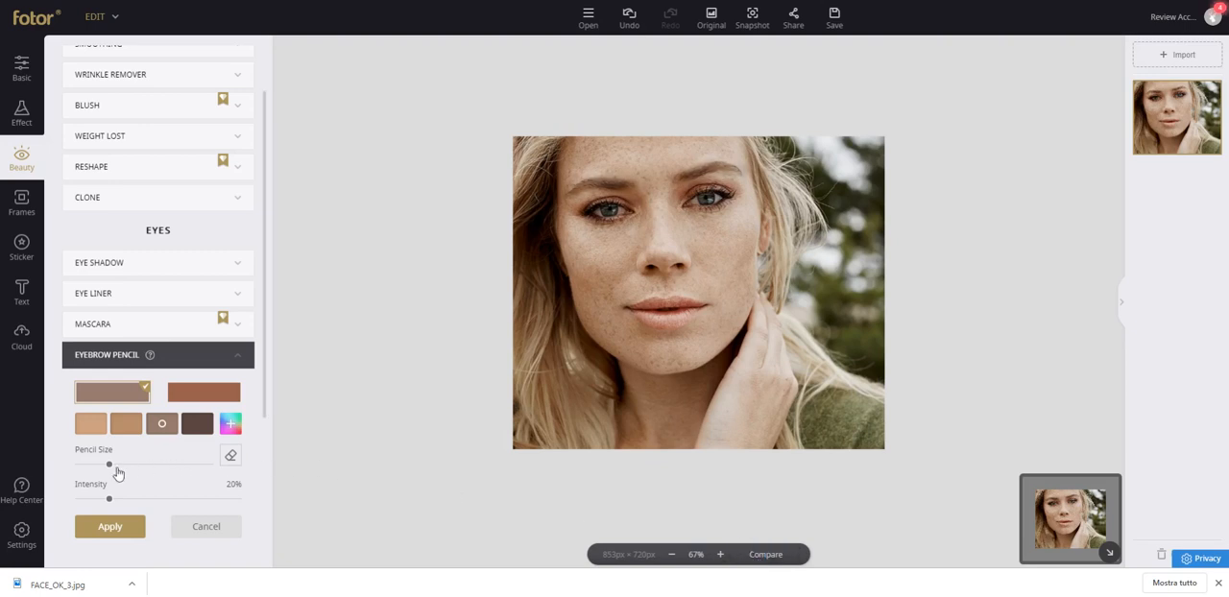
{"action": "left_click_drag", "start_coordinate": [111, 497], "coordinate": [268, 490]}
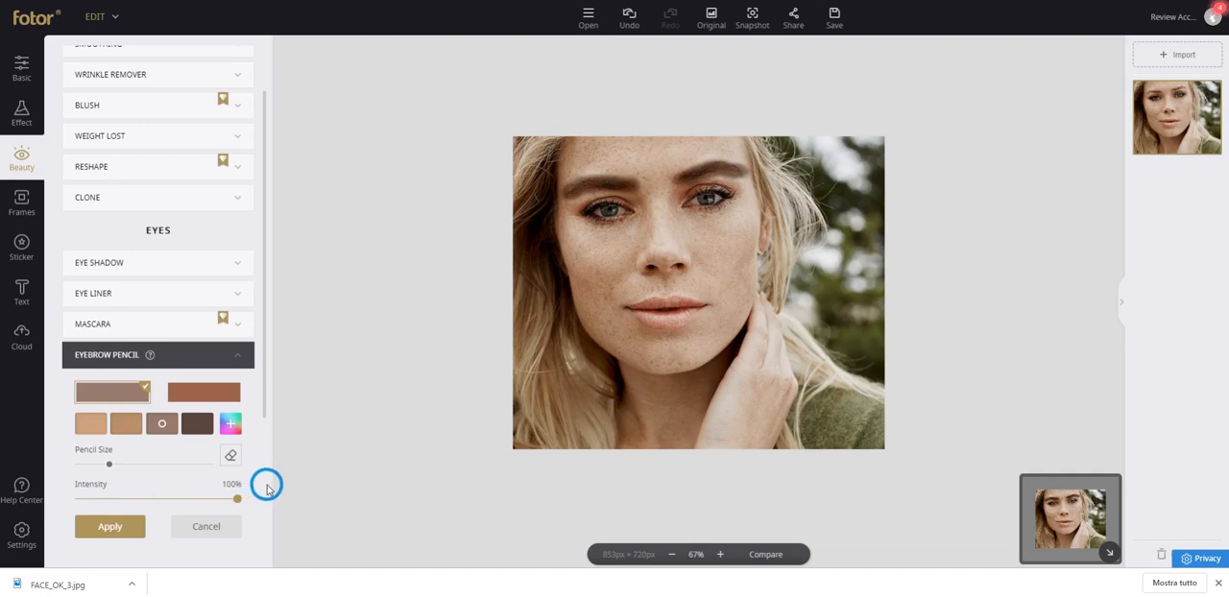
{"action": "left_click", "coordinate": [230, 455]}
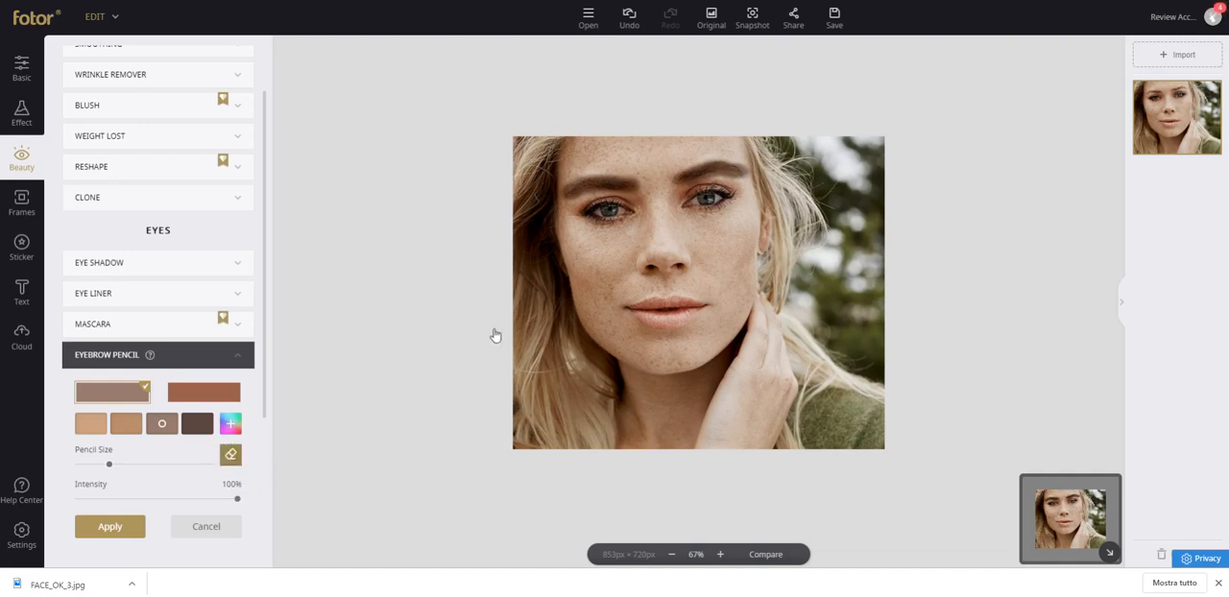
{"action": "mouse_move", "coordinate": [590, 160]}
{"action": "left_mouse_down"}
{"action": "mouse_move", "coordinate": [547, 192]}
{"action": "mouse_move", "coordinate": [604, 169]}
{"action": "mouse_move", "coordinate": [655, 176]}
{"action": "mouse_move", "coordinate": [715, 155]}
{"action": "mouse_move", "coordinate": [745, 156]}
{"action": "mouse_move", "coordinate": [754, 179]}
{"action": "mouse_move", "coordinate": [686, 192]}
{"action": "mouse_move", "coordinate": [742, 177]}
{"action": "mouse_move", "coordinate": [730, 156]}
{"action": "mouse_move", "coordinate": [697, 159]}
{"action": "mouse_move", "coordinate": [664, 170]}
{"action": "mouse_move", "coordinate": [639, 200]}
{"action": "mouse_move", "coordinate": [590, 190]}
{"action": "mouse_move", "coordinate": [563, 208]}
{"action": "mouse_move", "coordinate": [574, 202]}
{"action": "mouse_move", "coordinate": [552, 200]}
{"action": "mouse_move", "coordinate": [610, 165]}
{"action": "mouse_move", "coordinate": [643, 174]}
{"action": "mouse_move", "coordinate": [630, 173]}
{"action": "mouse_move", "coordinate": [647, 198]}
{"action": "mouse_move", "coordinate": [593, 195]}
{"action": "mouse_move", "coordinate": [642, 188]}
{"action": "mouse_move", "coordinate": [606, 163]}
{"action": "left_mouse_up"}
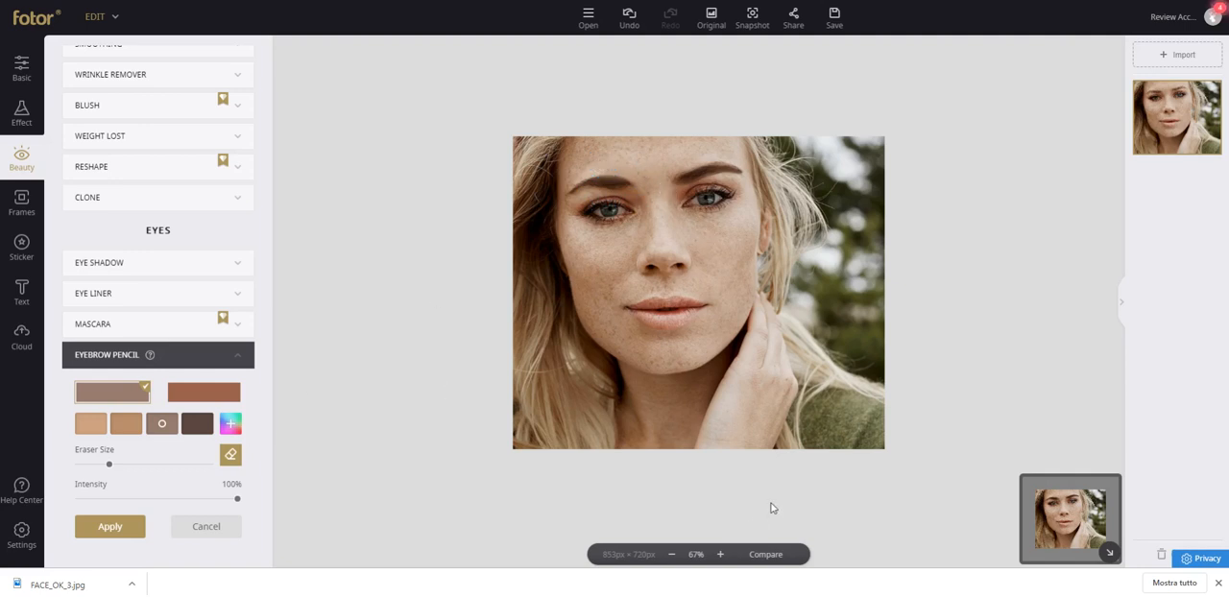
Refine the eyebrow edges with the eraser while comparing with the unedited photo, and restore the original image.
{"action": "left_click", "coordinate": [771, 559]}
{"action": "mouse_move", "coordinate": [629, 172]}
{"action": "left_mouse_down"}
{"action": "mouse_move", "coordinate": [589, 172]}
{"action": "mouse_move", "coordinate": [638, 178]}
{"action": "mouse_move", "coordinate": [726, 153]}
{"action": "mouse_move", "coordinate": [754, 170]}
{"action": "mouse_move", "coordinate": [679, 195]}
{"action": "mouse_move", "coordinate": [752, 175]}
{"action": "left_mouse_up"}
{"action": "left_click", "coordinate": [765, 555]}
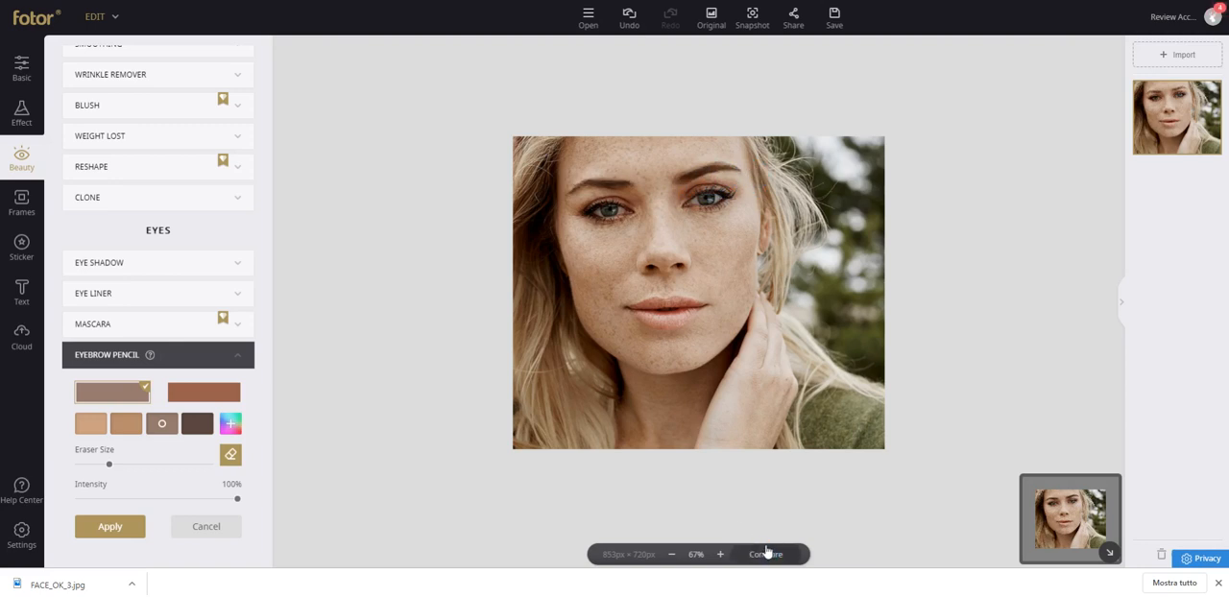
{"action": "left_click", "coordinate": [762, 550]}
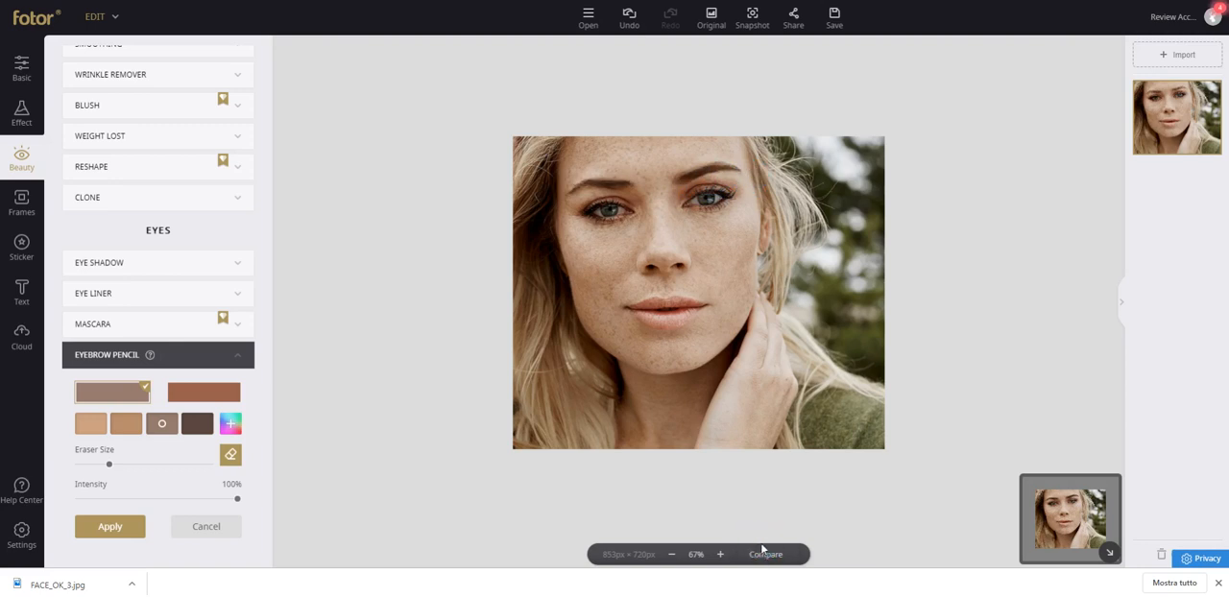
{"action": "left_click", "coordinate": [764, 552]}
{"action": "mouse_move", "coordinate": [686, 160]}
{"action": "left_mouse_down"}
{"action": "mouse_move", "coordinate": [661, 179]}
{"action": "mouse_move", "coordinate": [699, 153]}
{"action": "left_mouse_up"}
{"action": "left_click", "coordinate": [768, 554]}
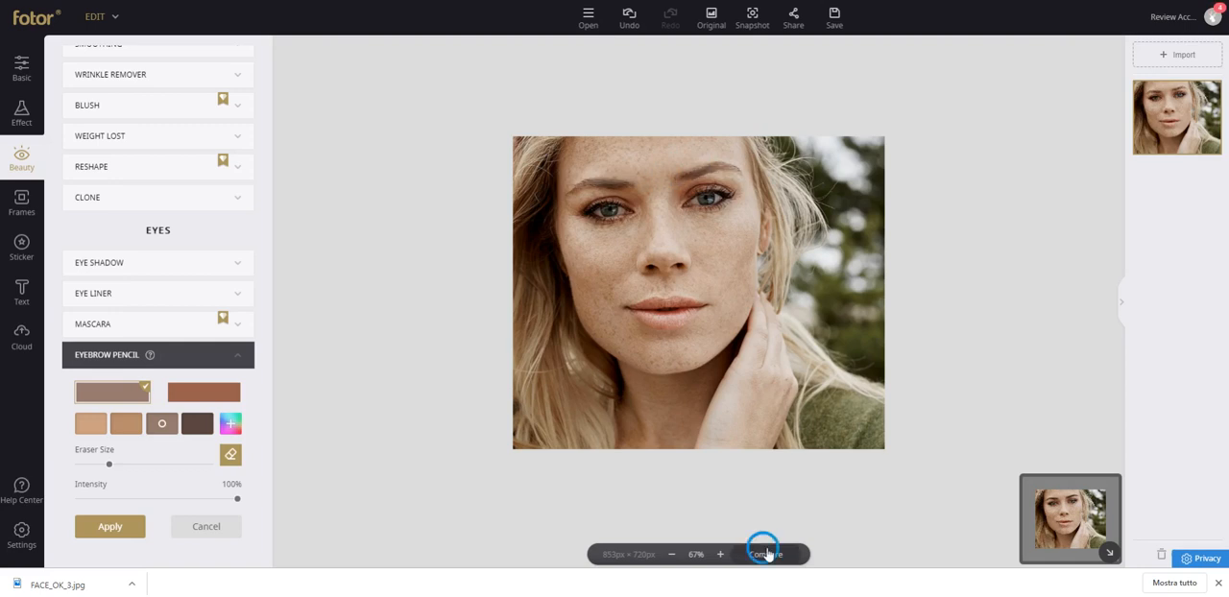
{"action": "left_click", "coordinate": [766, 554]}
{"action": "left_click", "coordinate": [714, 24]}
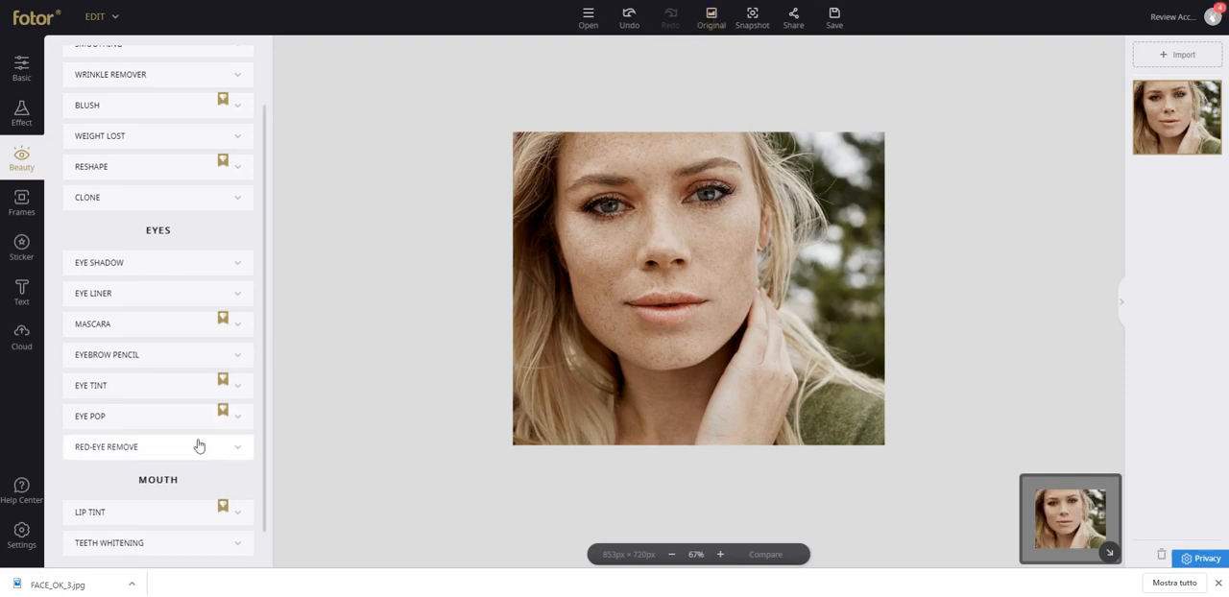
Brush dark red Lip Tint over the lips at 51% intensity and erase it again.
{"action": "scroll", "coordinate": [197, 445], "scroll_direction": "down", "scroll_amount": 1}
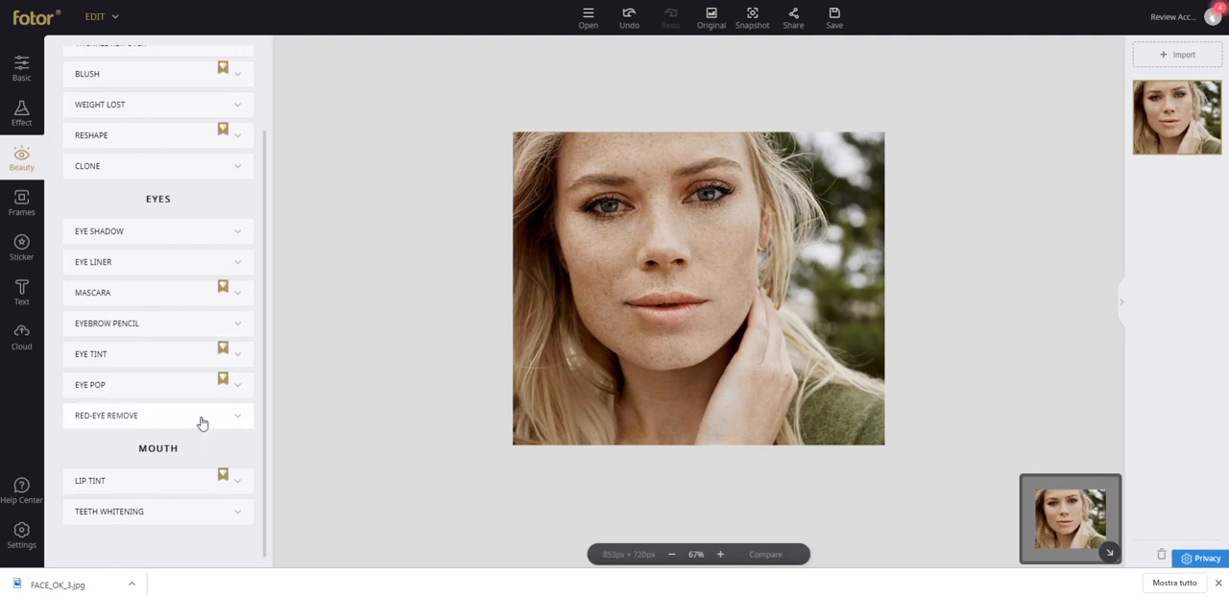
{"action": "left_click", "coordinate": [137, 473]}
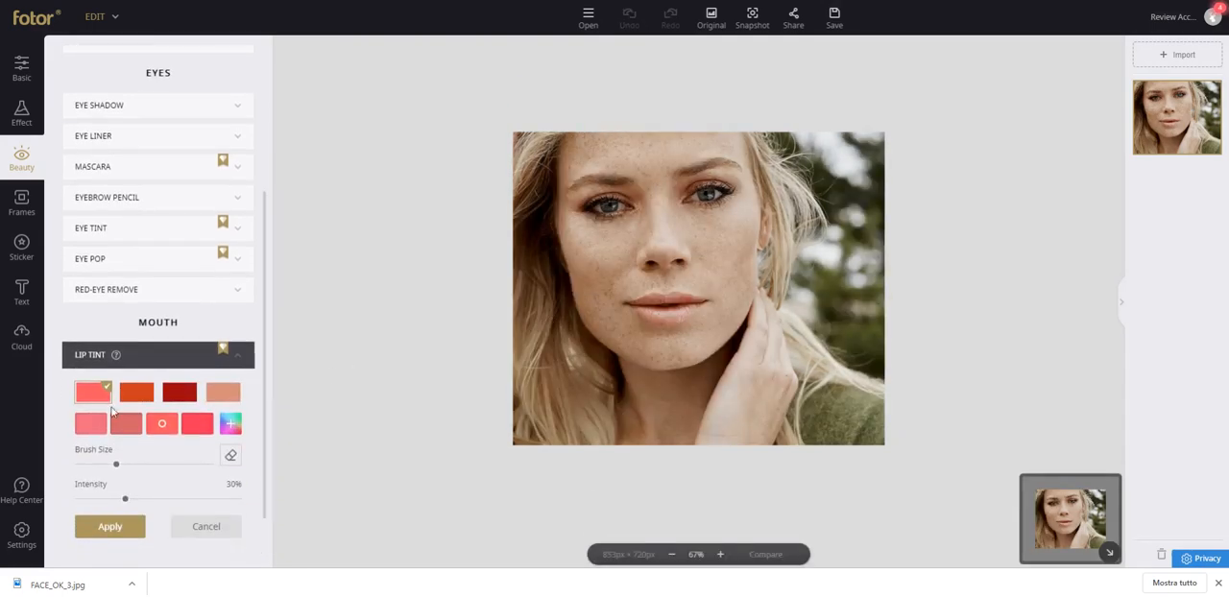
{"action": "left_click", "coordinate": [167, 398]}
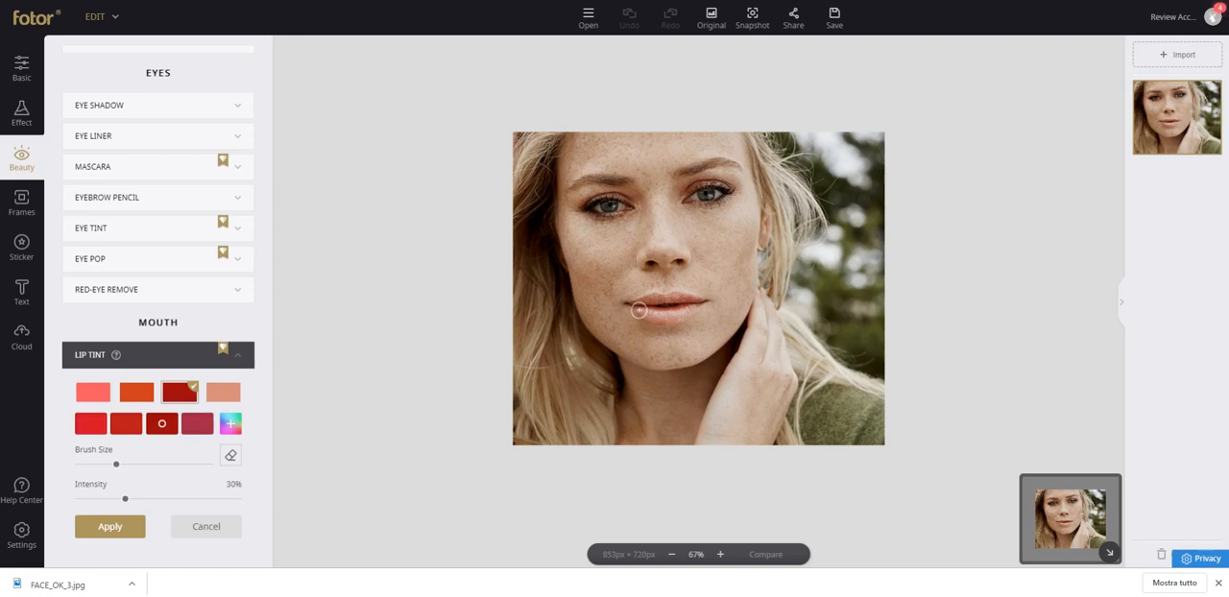
{"action": "mouse_move", "coordinate": [642, 312]}
{"action": "left_mouse_down"}
{"action": "mouse_move", "coordinate": [691, 316]}
{"action": "mouse_move", "coordinate": [647, 316]}
{"action": "mouse_move", "coordinate": [640, 290]}
{"action": "mouse_move", "coordinate": [706, 300]}
{"action": "mouse_move", "coordinate": [680, 312]}
{"action": "mouse_move", "coordinate": [694, 306]}
{"action": "left_mouse_up"}
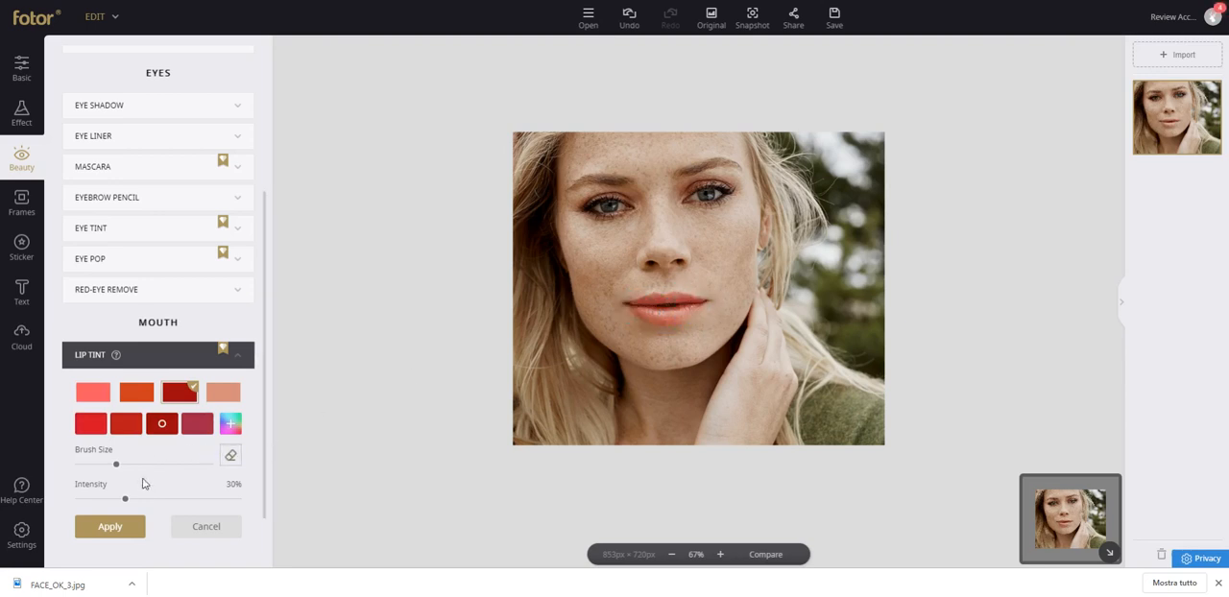
{"action": "left_click_drag", "start_coordinate": [124, 502], "coordinate": [159, 496]}
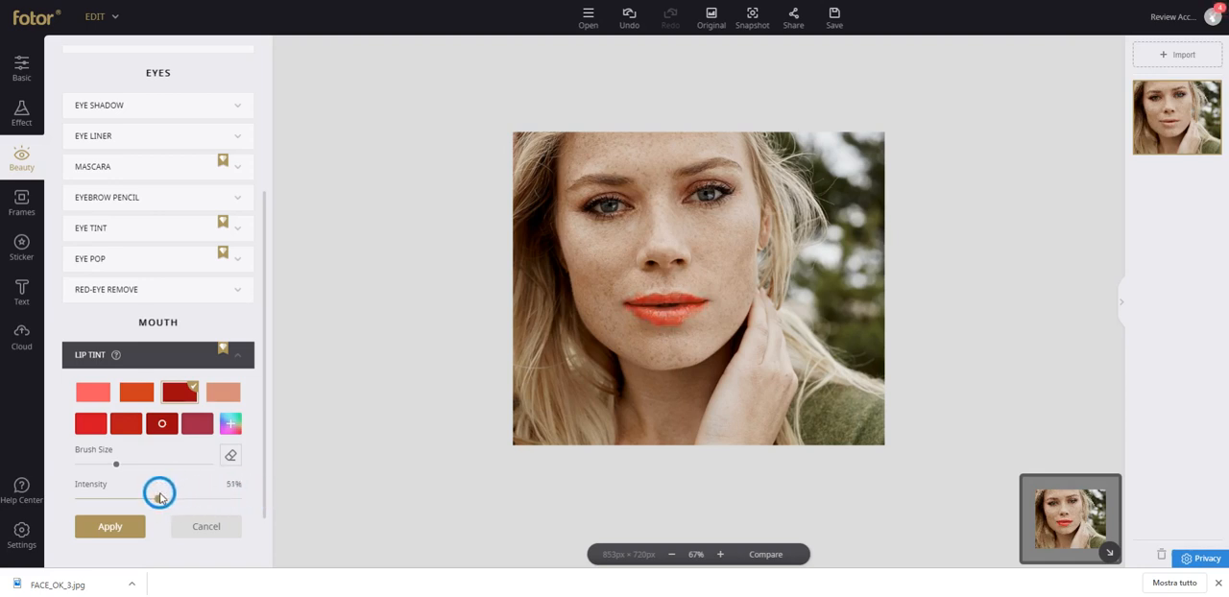
{"action": "left_click", "coordinate": [231, 456]}
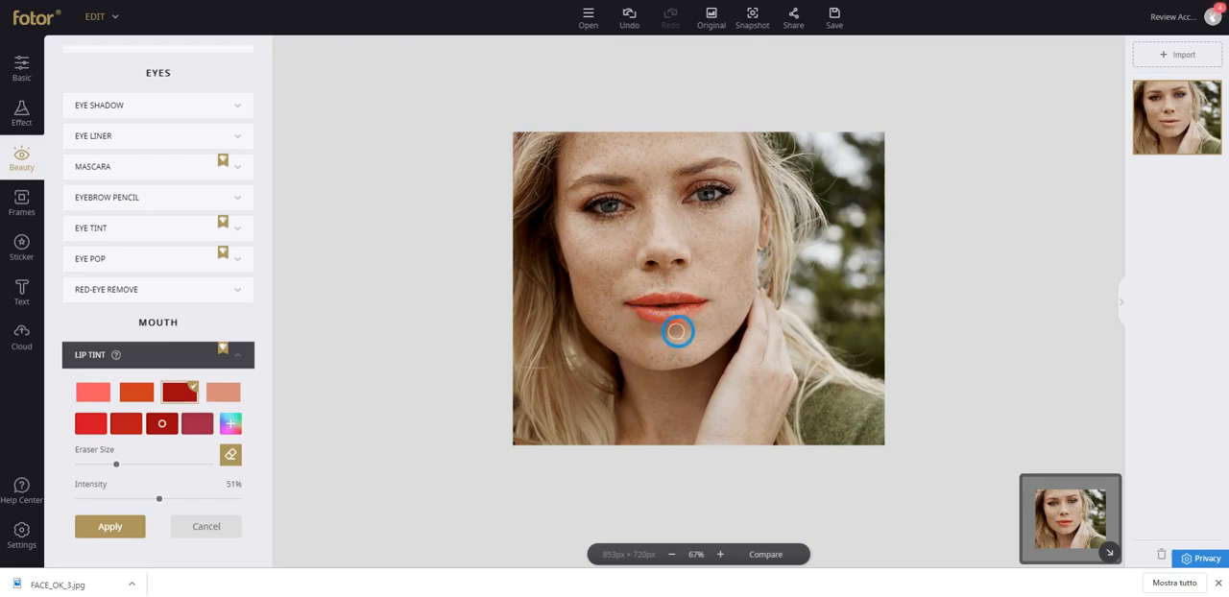
{"action": "mouse_move", "coordinate": [700, 321]}
{"action": "left_mouse_down"}
{"action": "mouse_move", "coordinate": [629, 316]}
{"action": "mouse_move", "coordinate": [702, 307]}
{"action": "mouse_move", "coordinate": [653, 324]}
{"action": "mouse_move", "coordinate": [713, 300]}
{"action": "mouse_move", "coordinate": [608, 304]}
{"action": "mouse_move", "coordinate": [690, 292]}
{"action": "mouse_move", "coordinate": [714, 307]}
{"action": "mouse_move", "coordinate": [628, 308]}
{"action": "mouse_move", "coordinate": [644, 323]}
{"action": "mouse_move", "coordinate": [712, 306]}
{"action": "mouse_move", "coordinate": [607, 313]}
{"action": "left_mouse_up"}
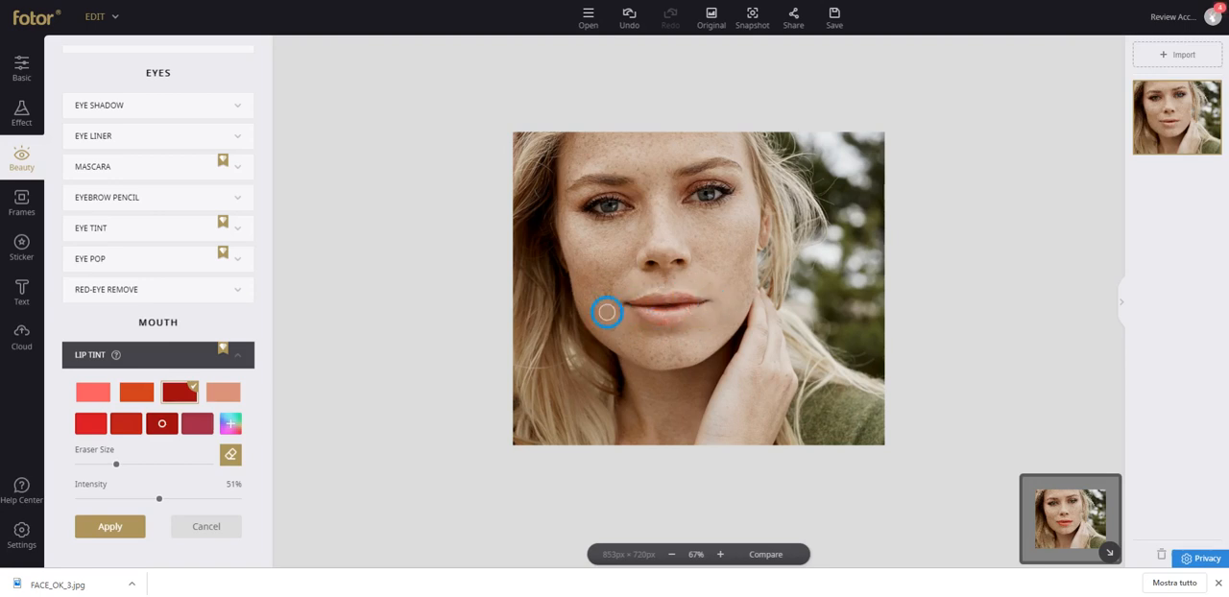
Repaint both lips with dark red Lip Tint using a smaller brush size.
{"action": "mouse_move", "coordinate": [117, 466]}
{"action": "left_mouse_down"}
{"action": "mouse_move", "coordinate": [96, 467]}
{"action": "mouse_move", "coordinate": [128, 466]}
{"action": "mouse_move", "coordinate": [96, 467]}
{"action": "left_mouse_up"}
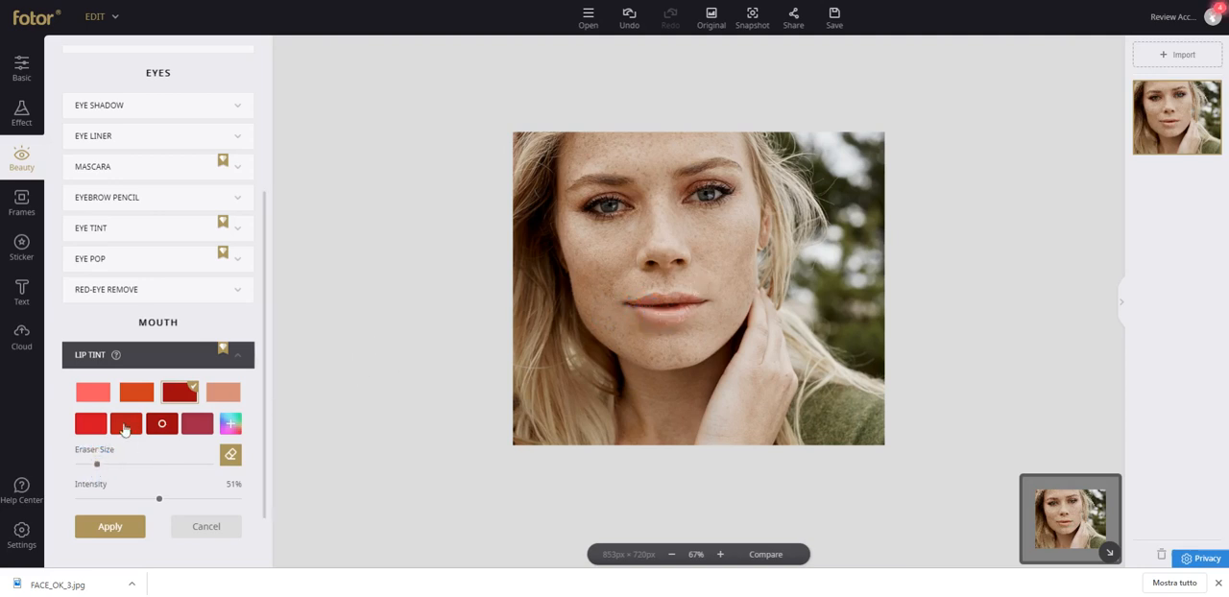
{"action": "left_click", "coordinate": [171, 394]}
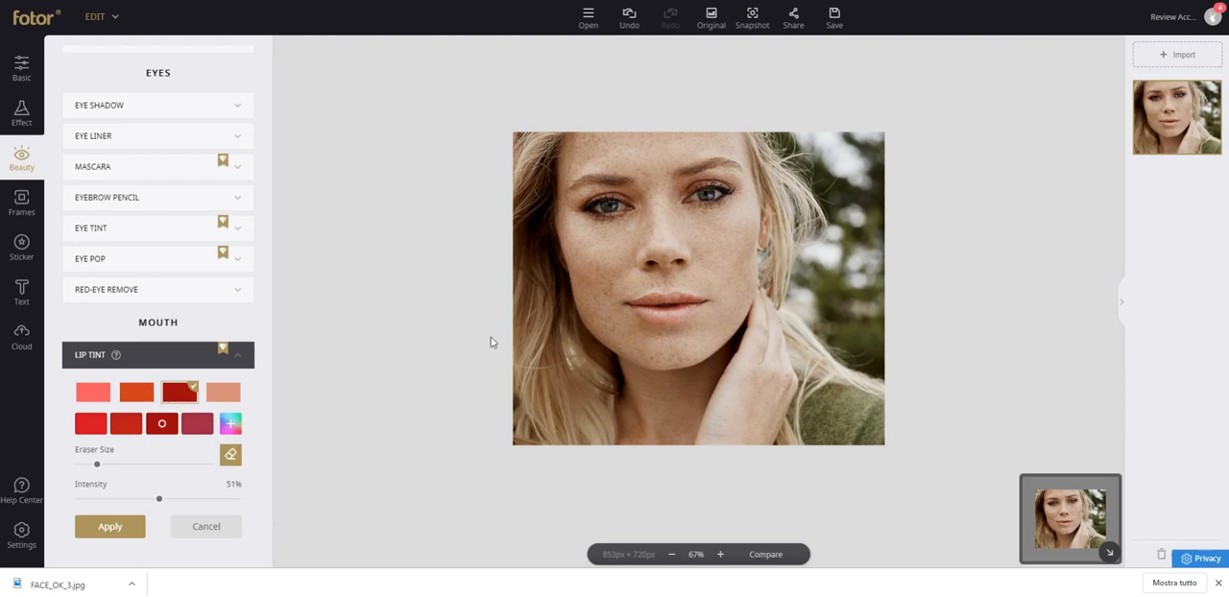
{"action": "left_click", "coordinate": [638, 301]}
{"action": "left_click", "coordinate": [230, 454]}
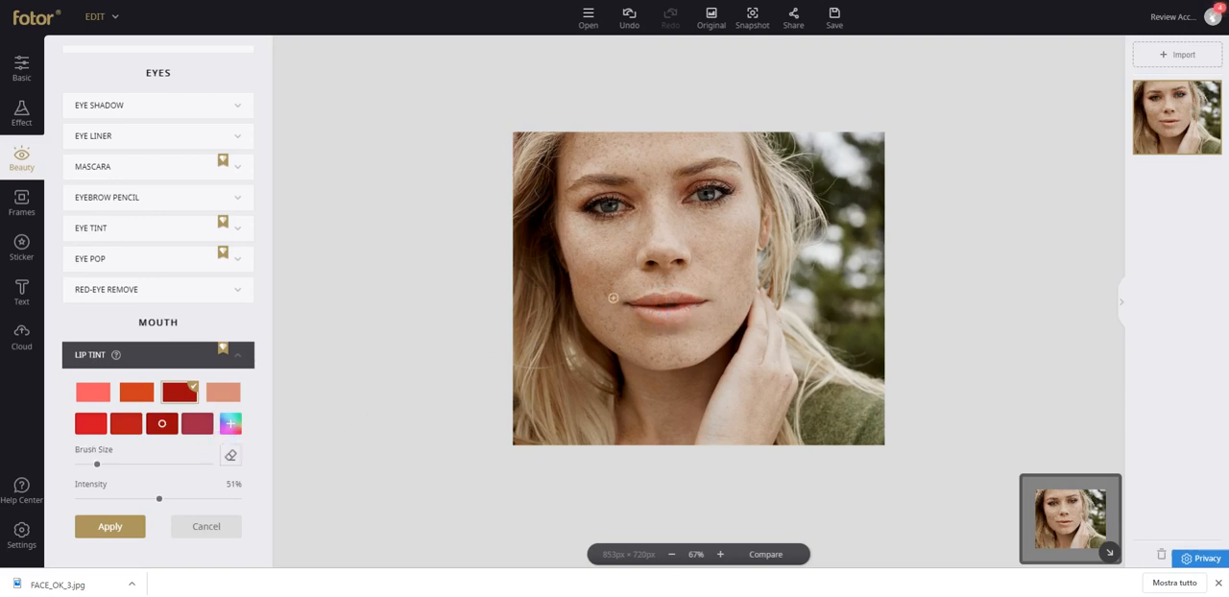
{"action": "left_click_drag", "start_coordinate": [639, 311], "coordinate": [649, 315]}
{"action": "left_click_drag", "start_coordinate": [91, 462], "coordinate": [83, 464]}
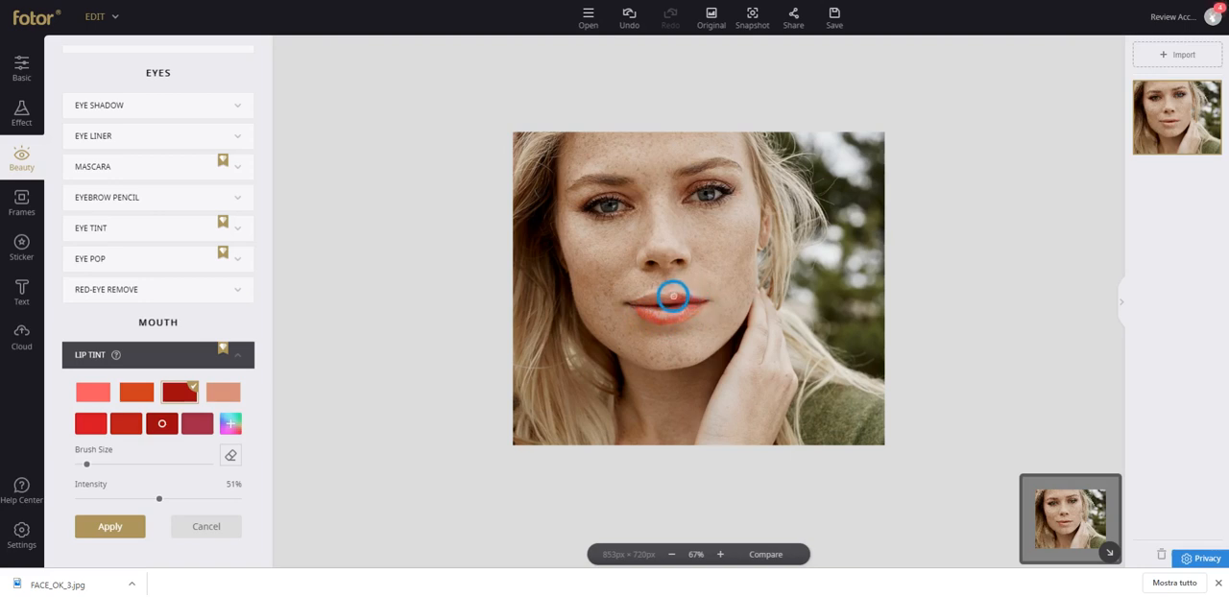
{"action": "mouse_move", "coordinate": [653, 299]}
{"action": "left_mouse_down"}
{"action": "mouse_move", "coordinate": [628, 304]}
{"action": "mouse_move", "coordinate": [645, 301]}
{"action": "left_mouse_up"}
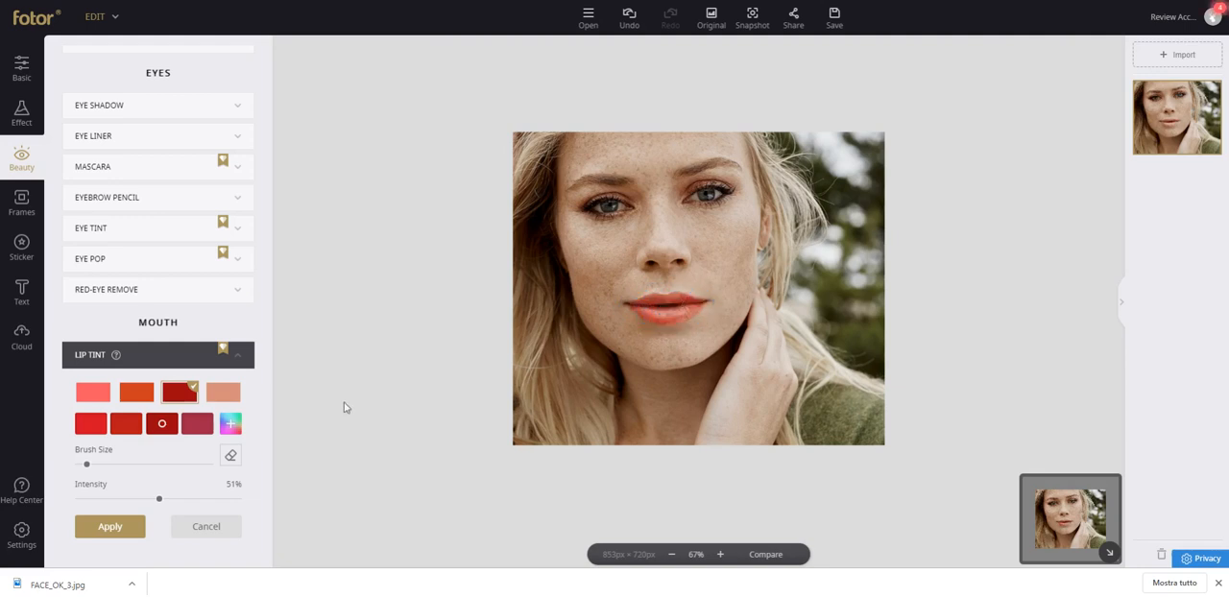
Set the Lip Tint intensity to 31% and compare the lips with the unedited photo.
{"action": "left_click_drag", "start_coordinate": [160, 500], "coordinate": [74, 488]}
{"action": "left_click_drag", "start_coordinate": [139, 485], "coordinate": [131, 485]}
{"action": "left_click", "coordinate": [768, 557]}
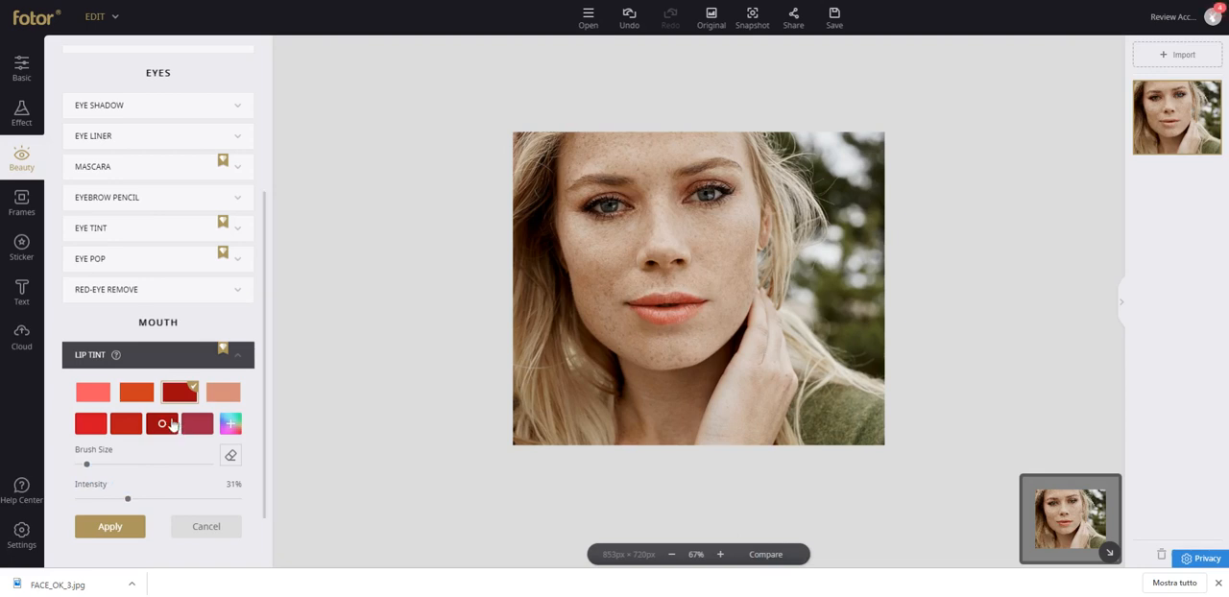
Try the coral, peach, dark red and orange Lip Tint colours on the lips.
{"action": "left_click", "coordinate": [107, 398]}
{"action": "left_click", "coordinate": [223, 392]}
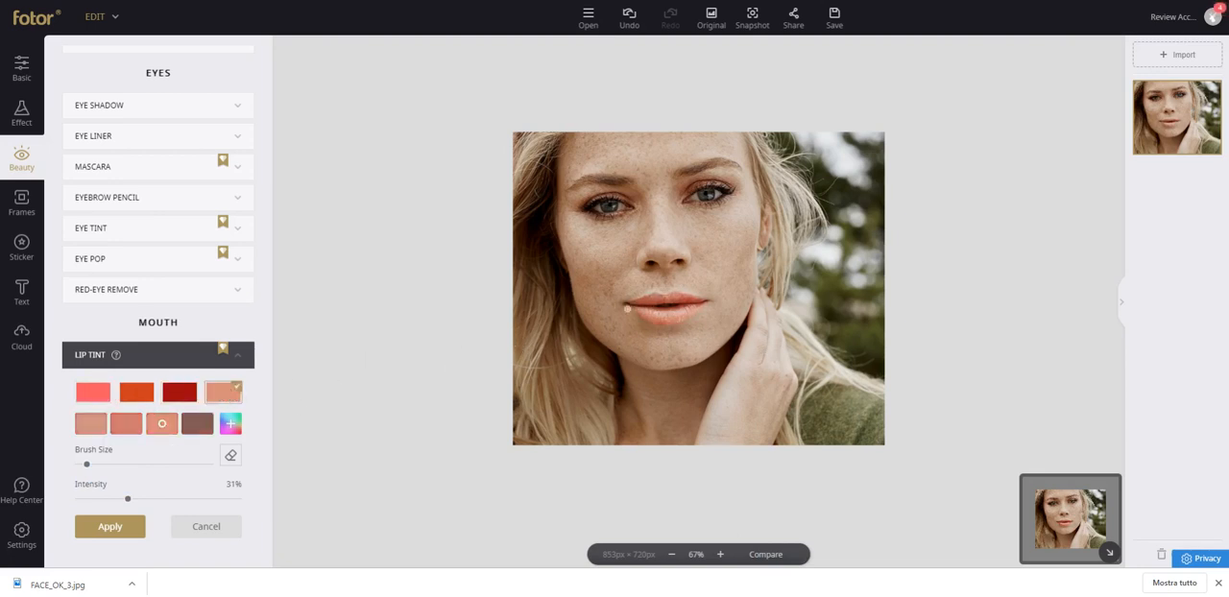
{"action": "left_click", "coordinate": [182, 396]}
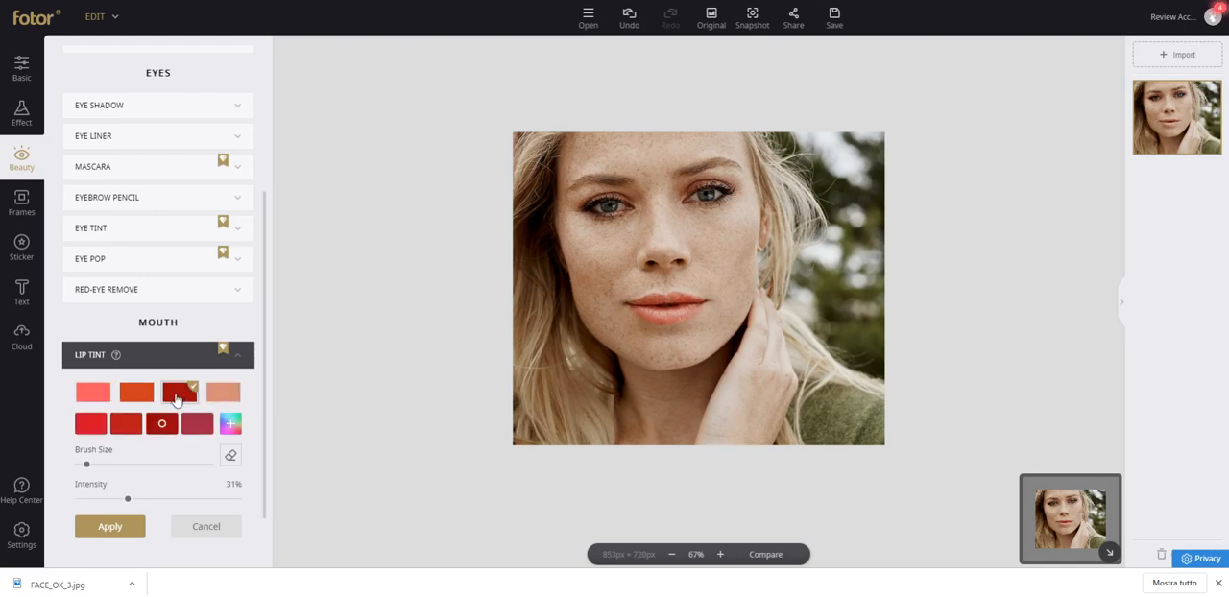
{"action": "left_click", "coordinate": [215, 398]}
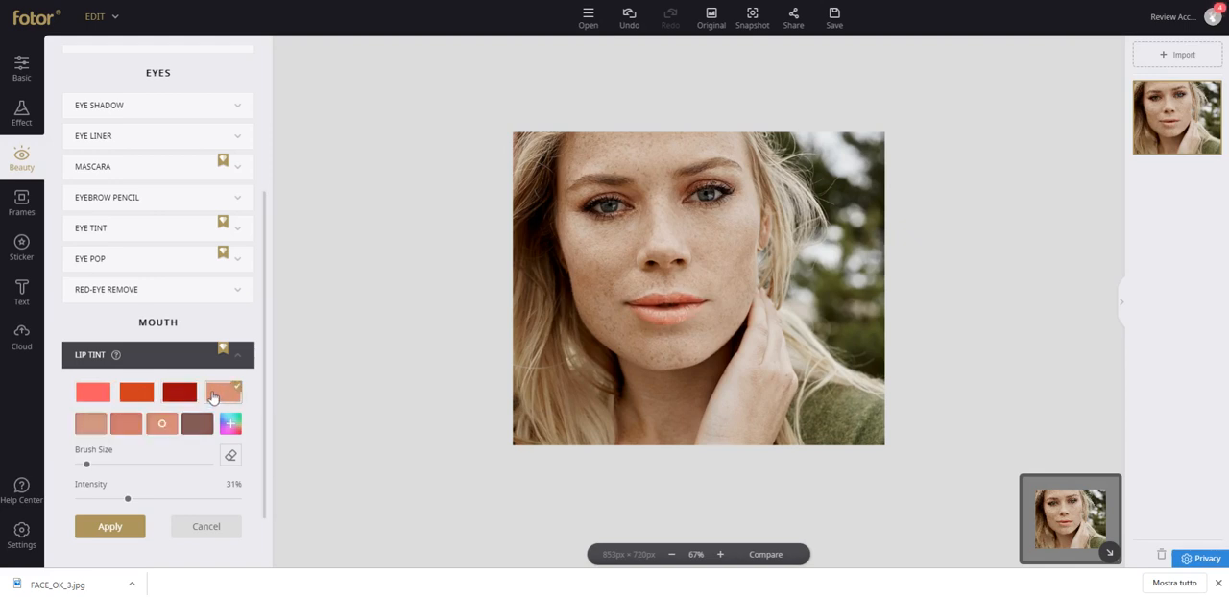
{"action": "left_click", "coordinate": [135, 394]}
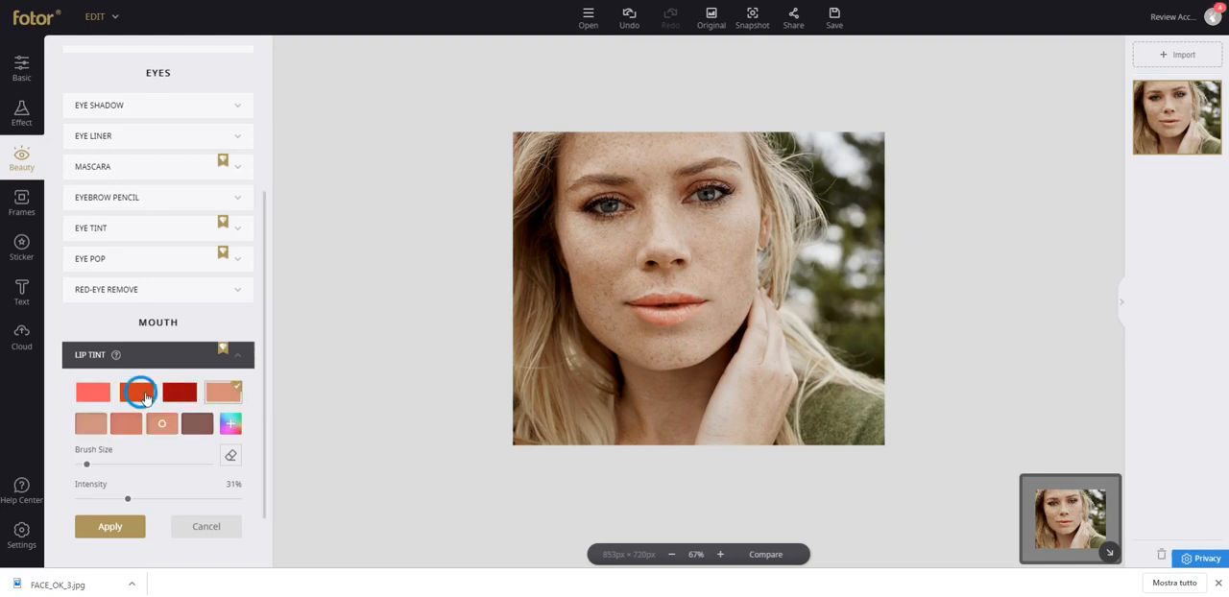
{"action": "left_click", "coordinate": [216, 398]}
Choose a custom pink for the Lip Tint from the colour wheel and apply the tint.
{"action": "left_click", "coordinate": [231, 423]}
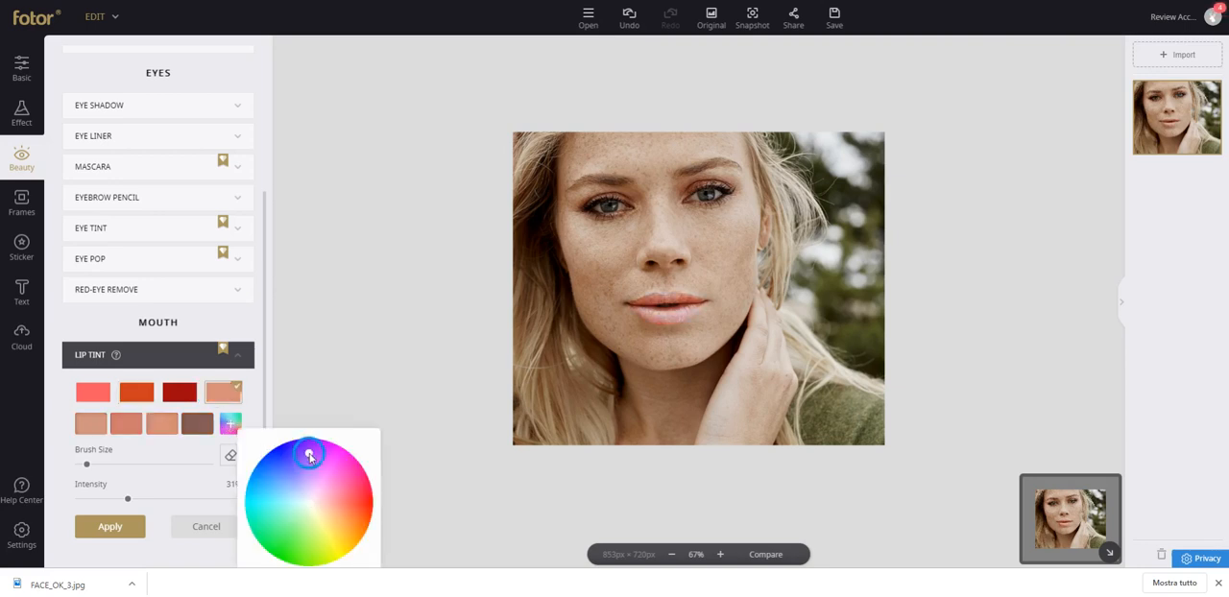
{"action": "mouse_move", "coordinate": [338, 477]}
{"action": "left_mouse_down"}
{"action": "mouse_move", "coordinate": [316, 470]}
{"action": "mouse_move", "coordinate": [377, 503]}
{"action": "mouse_move", "coordinate": [368, 522]}
{"action": "mouse_move", "coordinate": [373, 467]}
{"action": "mouse_move", "coordinate": [313, 475]}
{"action": "mouse_move", "coordinate": [270, 515]}
{"action": "mouse_move", "coordinate": [276, 476]}
{"action": "mouse_move", "coordinate": [345, 442]}
{"action": "mouse_move", "coordinate": [358, 523]}
{"action": "mouse_move", "coordinate": [365, 479]}
{"action": "mouse_move", "coordinate": [340, 464]}
{"action": "mouse_move", "coordinate": [358, 544]}
{"action": "mouse_move", "coordinate": [322, 542]}
{"action": "mouse_move", "coordinate": [317, 510]}
{"action": "mouse_move", "coordinate": [323, 480]}
{"action": "mouse_move", "coordinate": [354, 474]}
{"action": "left_mouse_up"}
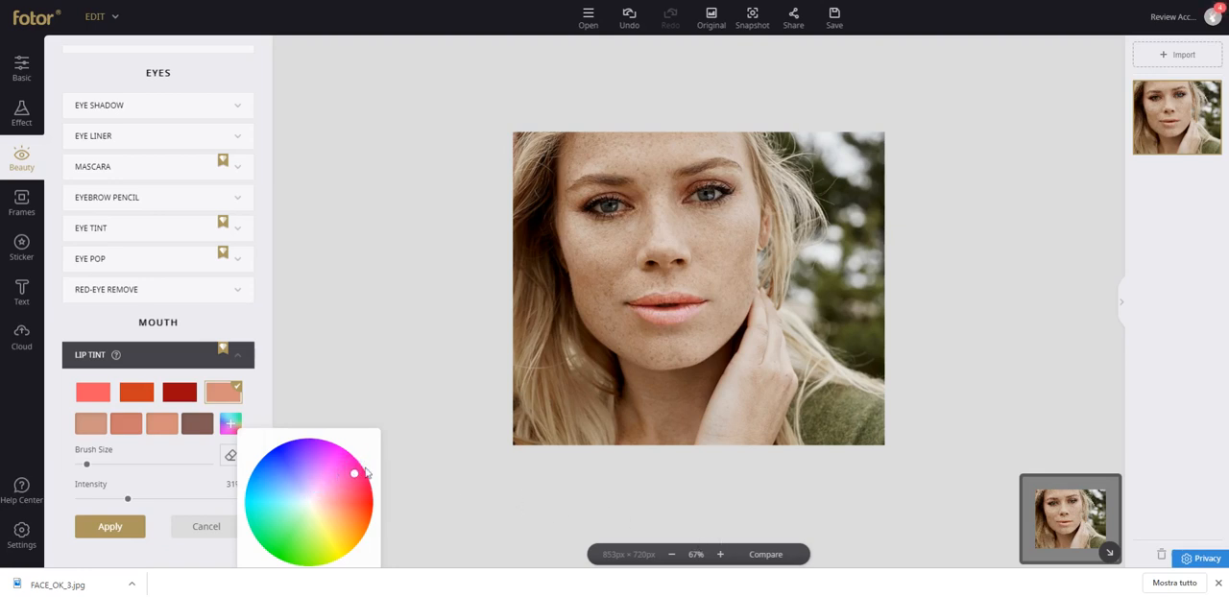
{"action": "left_click", "coordinate": [172, 487]}
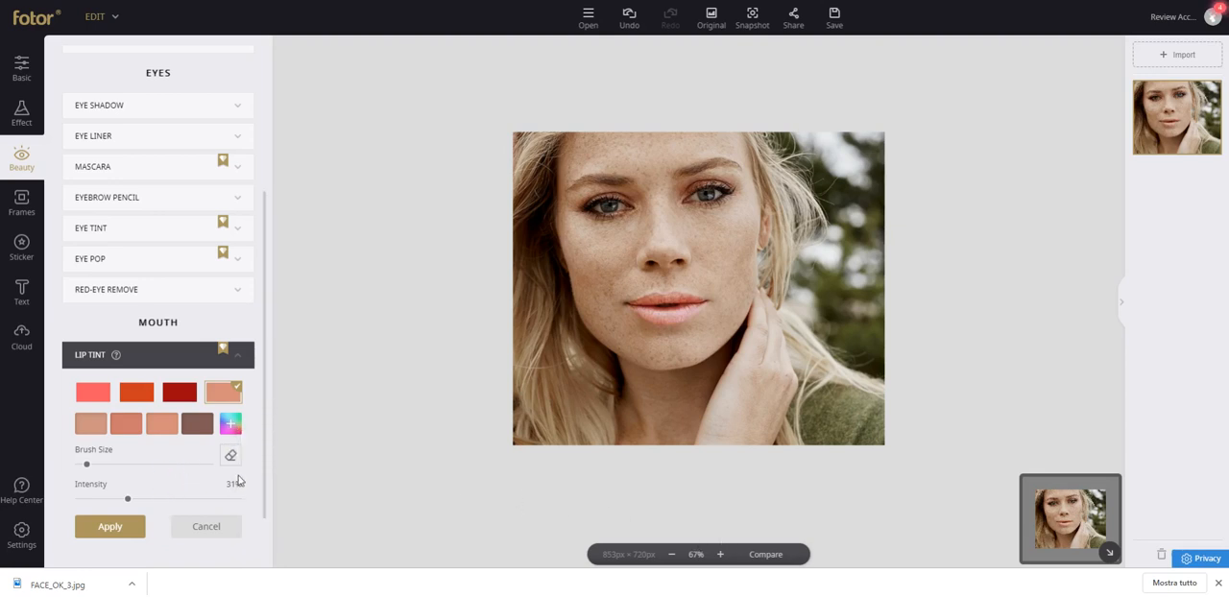
{"action": "scroll", "coordinate": [216, 341], "scroll_direction": "up", "scroll_amount": 2}
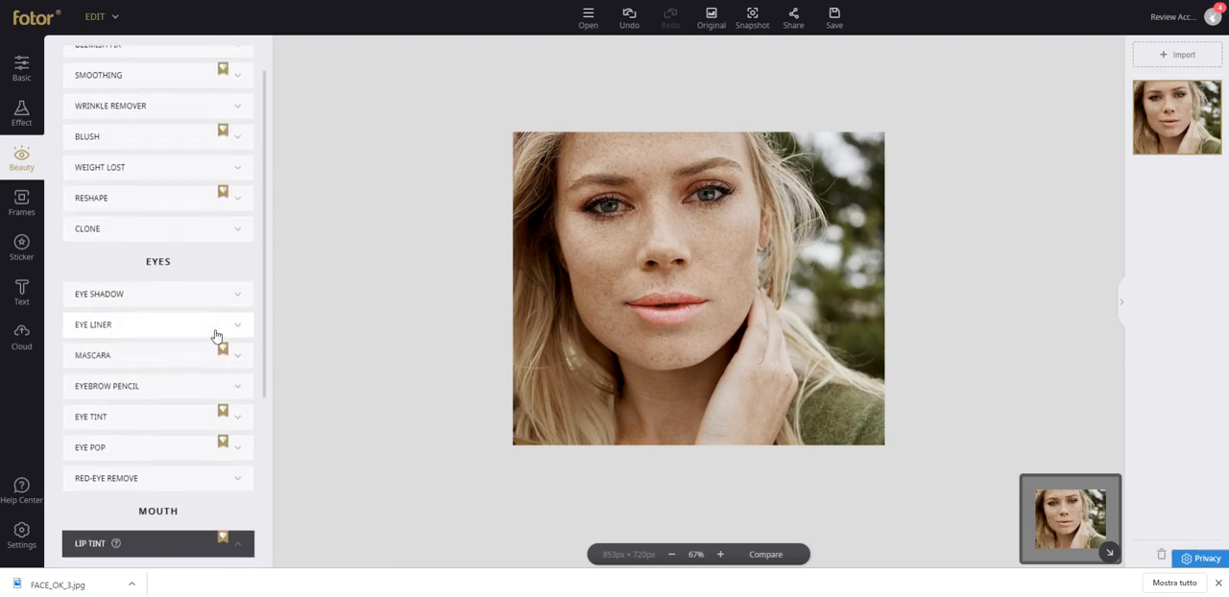
{"action": "scroll", "coordinate": [215, 354], "scroll_direction": "down", "scroll_amount": 2}
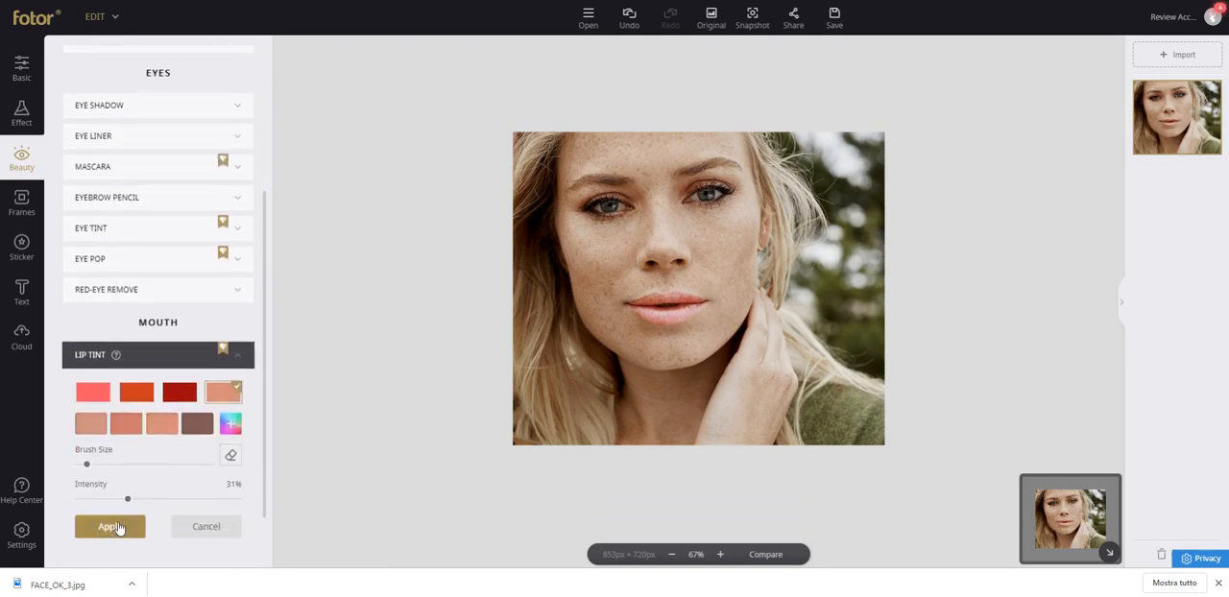
{"action": "left_click", "coordinate": [121, 530]}
Display the sticker library as category tiles and browse the Lines collection.
{"action": "scroll", "coordinate": [198, 399], "scroll_direction": "up", "scroll_amount": 3}
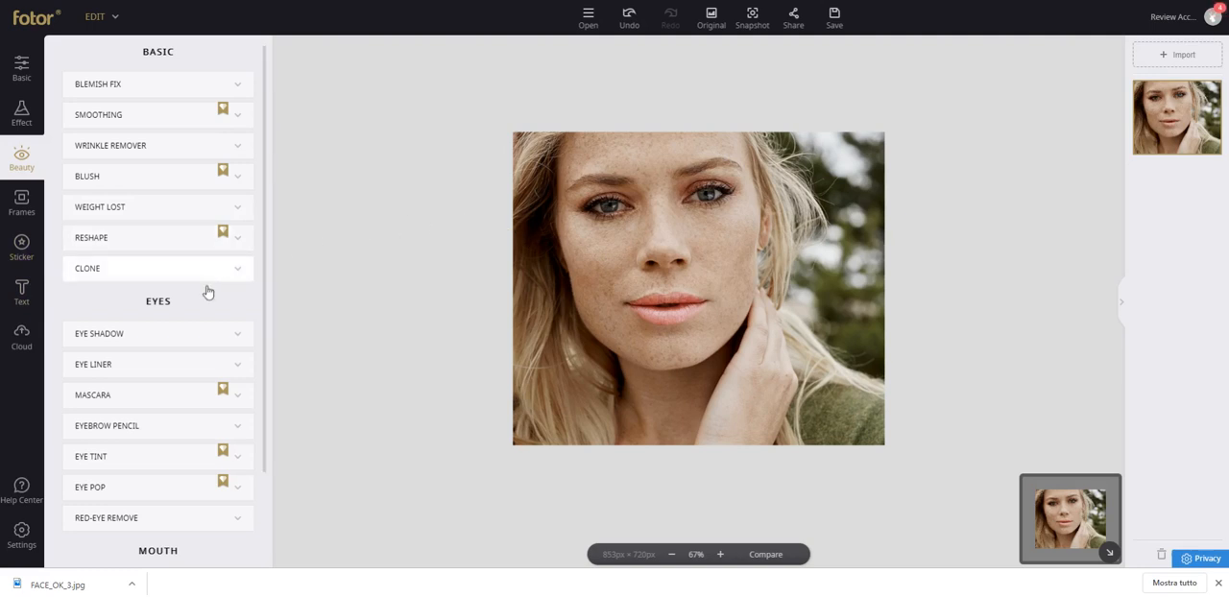
{"action": "left_click", "coordinate": [25, 257]}
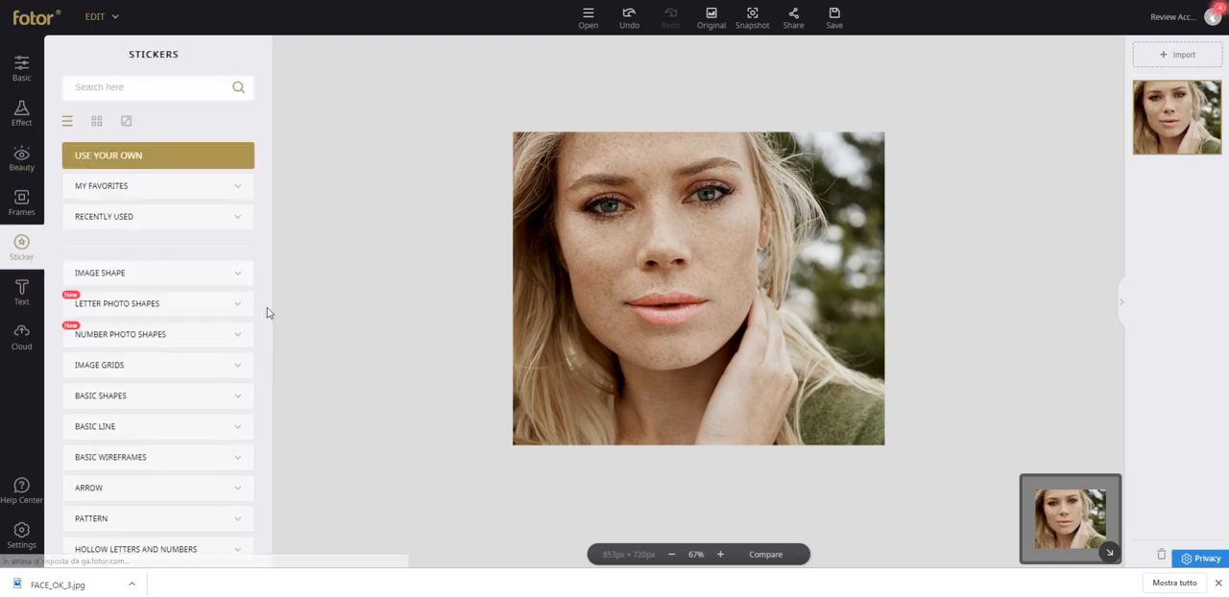
{"action": "left_click", "coordinate": [97, 123]}
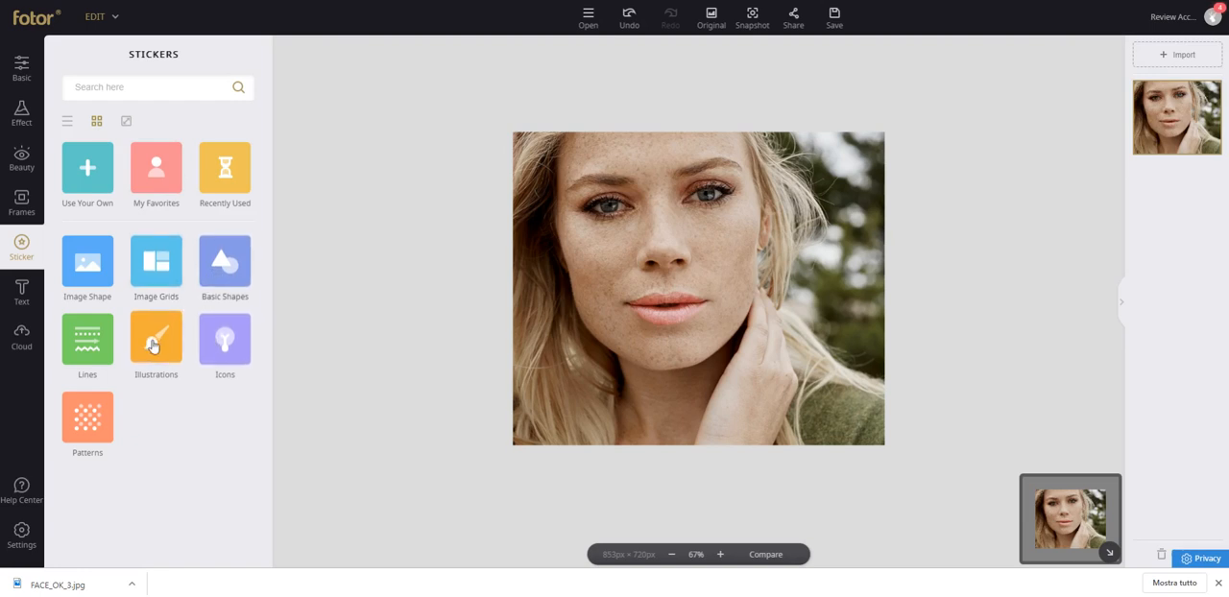
{"action": "left_click", "coordinate": [87, 341]}
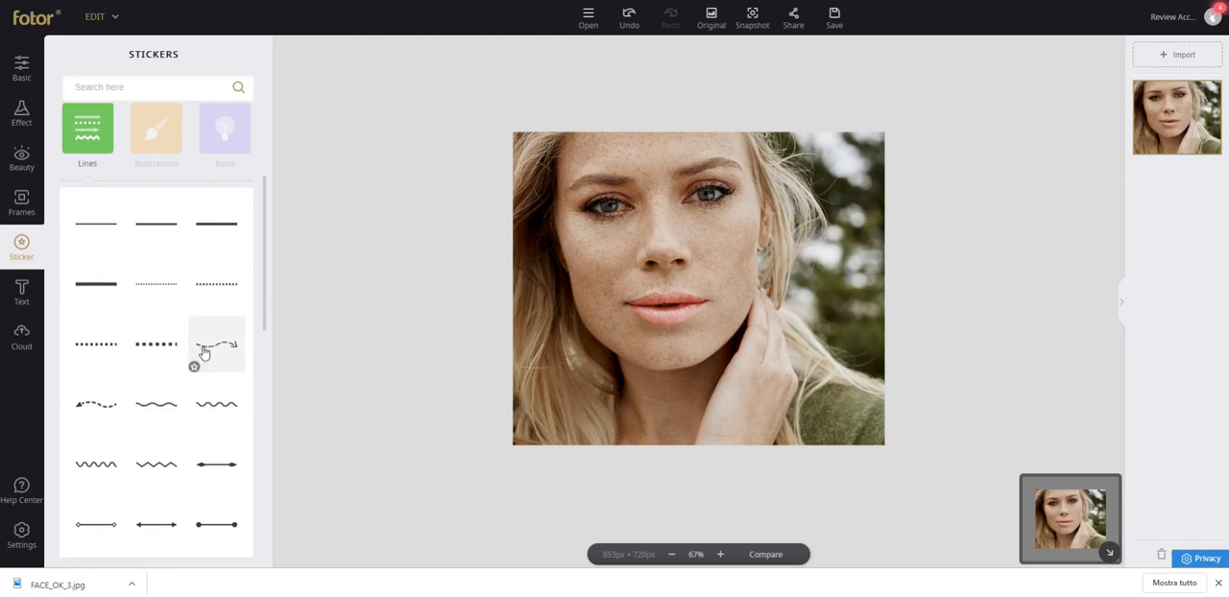
Try adding a zigzag line sticker from the Lines collection to the face photo and reshaping it.
{"action": "left_click", "coordinate": [156, 466]}
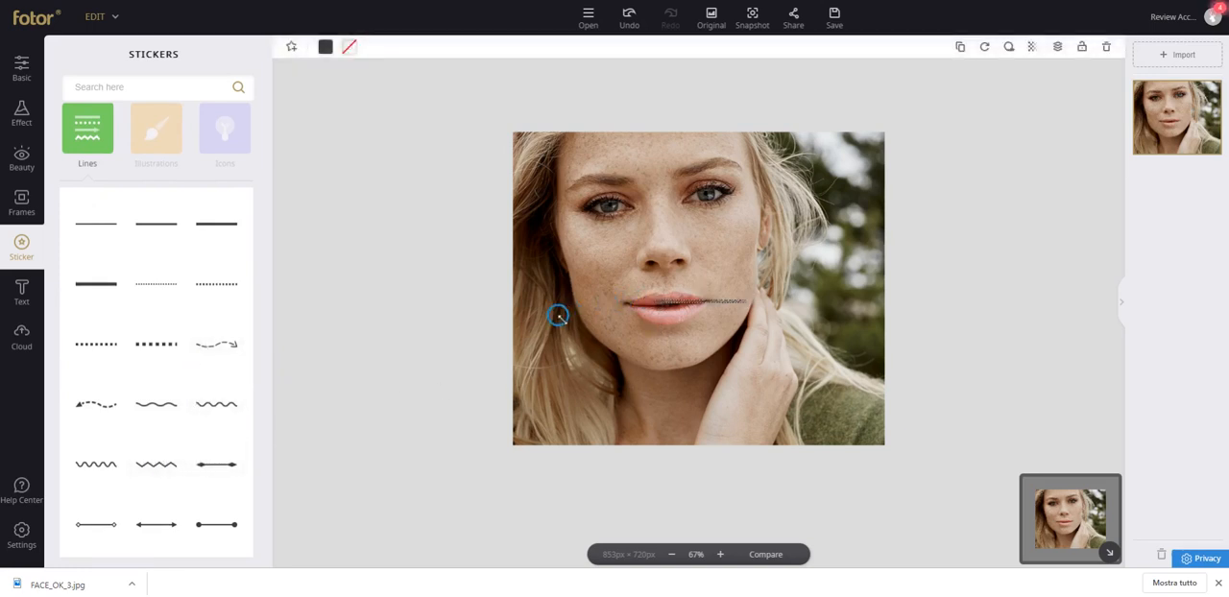
{"action": "left_click_drag", "start_coordinate": [744, 301], "coordinate": [615, 438]}
{"action": "left_click", "coordinate": [759, 307]}
{"action": "left_click", "coordinate": [647, 395]}
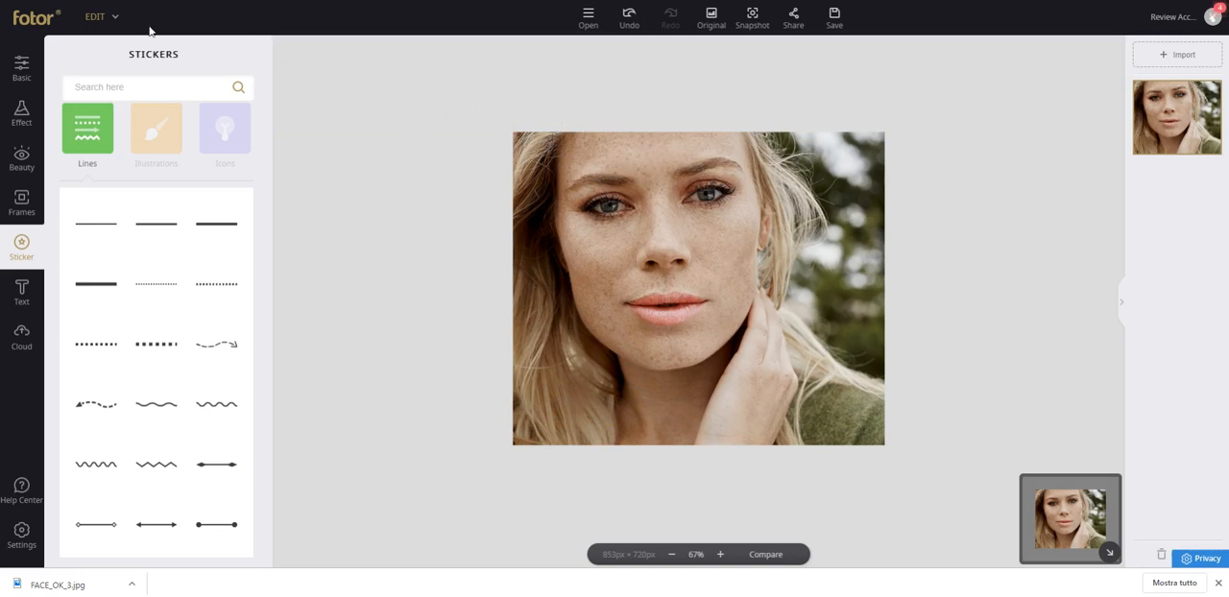
Leave the photo editor without saving the changes and start a new Classic Collage.
{"action": "left_click", "coordinate": [97, 17]}
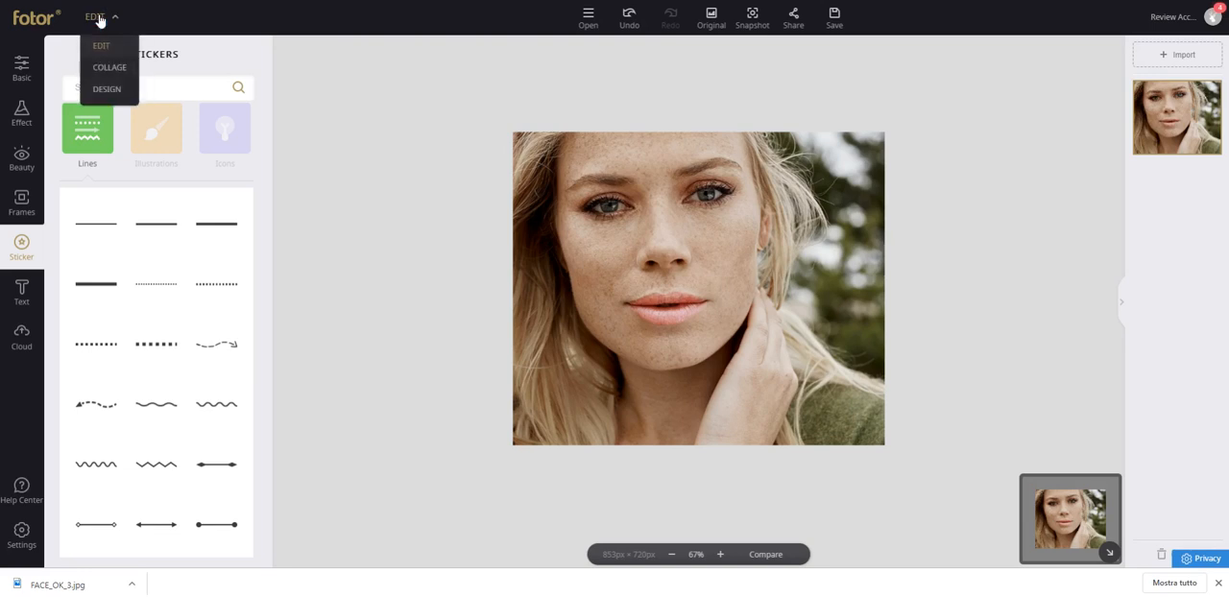
{"action": "left_click", "coordinate": [109, 69]}
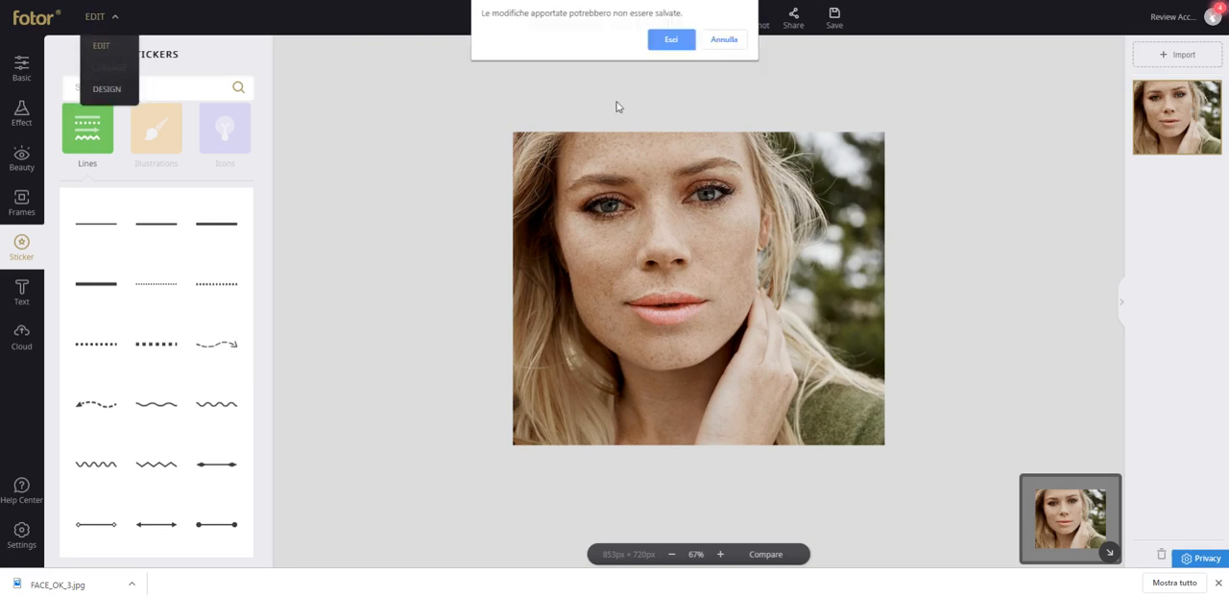
{"action": "left_click", "coordinate": [672, 41]}
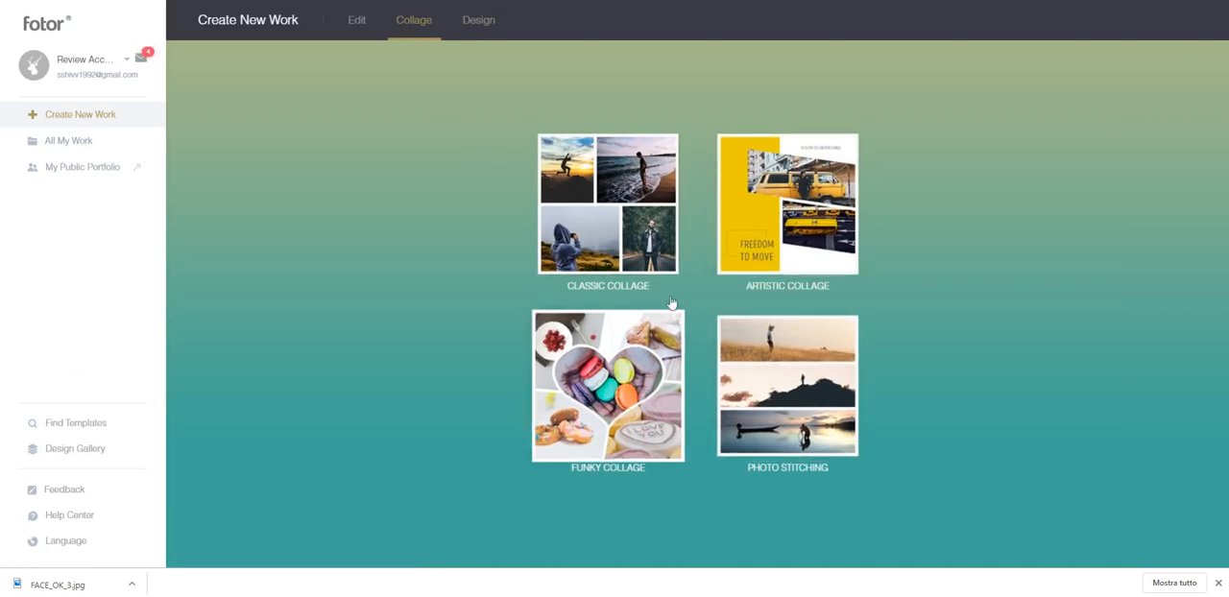
{"action": "left_click", "coordinate": [645, 232]}
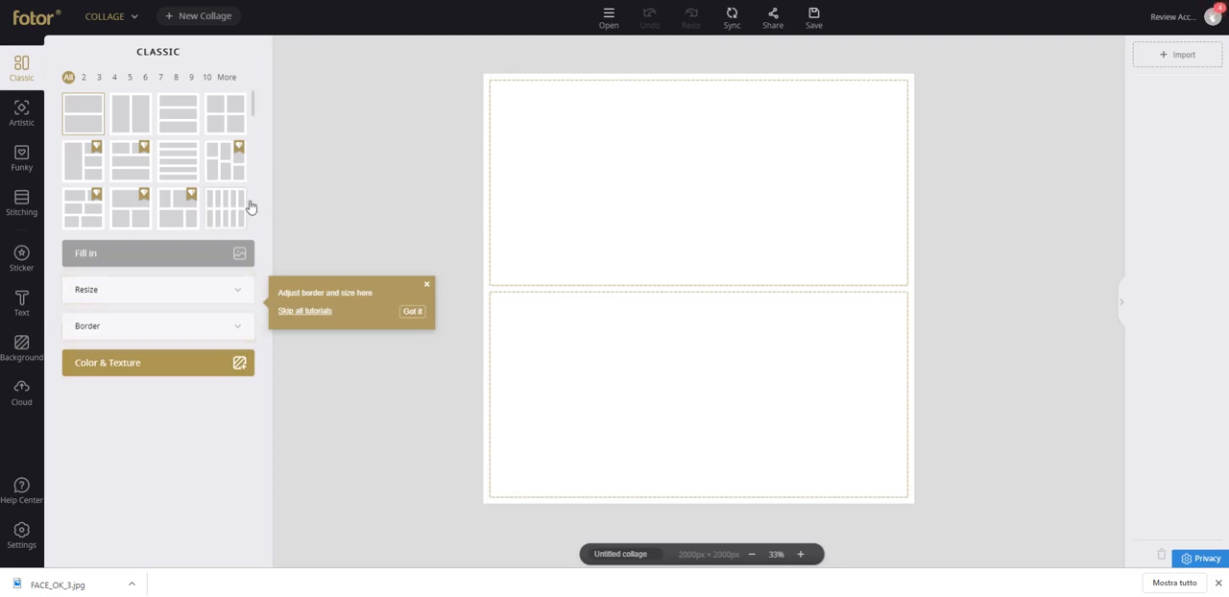
Browse the classic layouts by cell count, including 2, 9 and 10, and choose the one with a tall cell beside three stacked cells.
{"action": "left_click", "coordinate": [84, 79]}
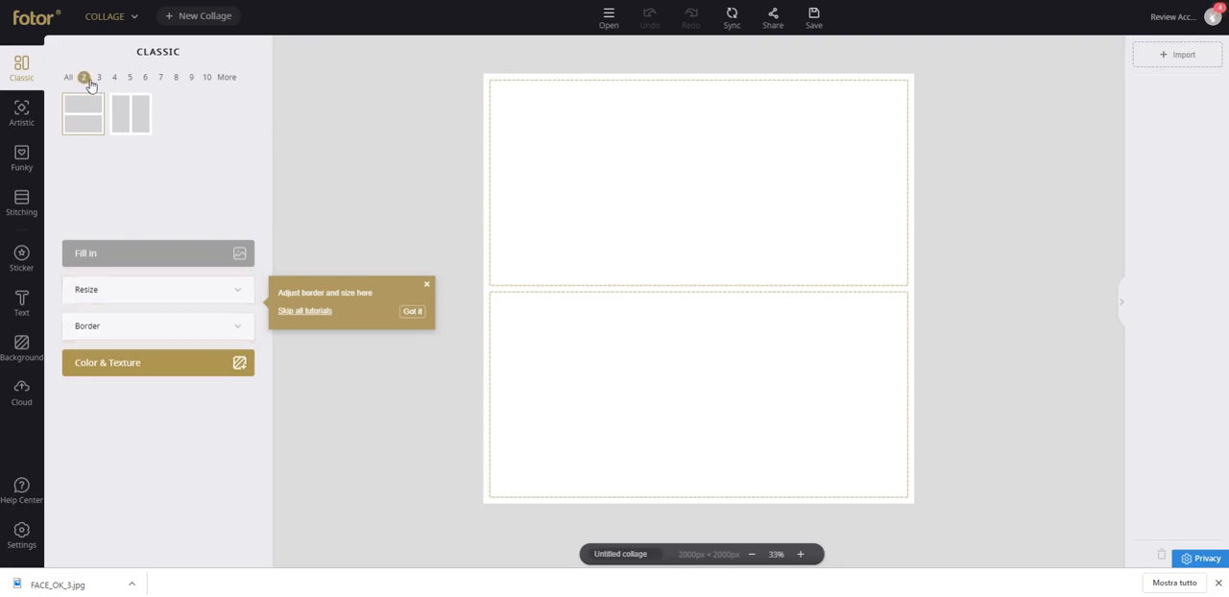
{"action": "left_click", "coordinate": [69, 79]}
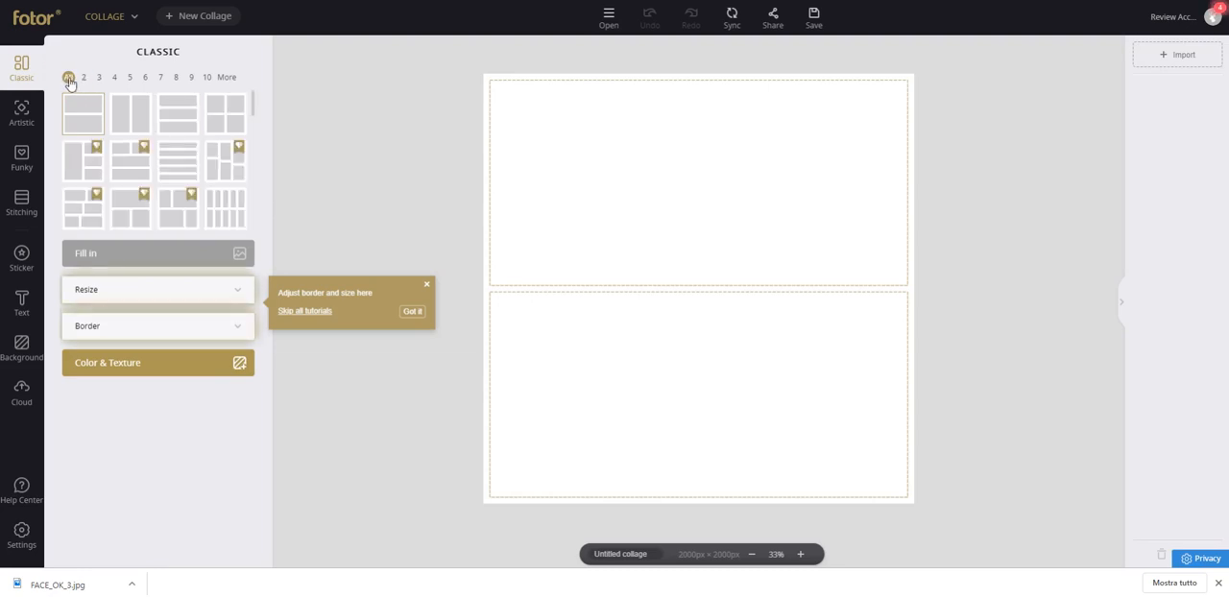
{"action": "left_click", "coordinate": [226, 78]}
{"action": "left_click", "coordinate": [206, 81]}
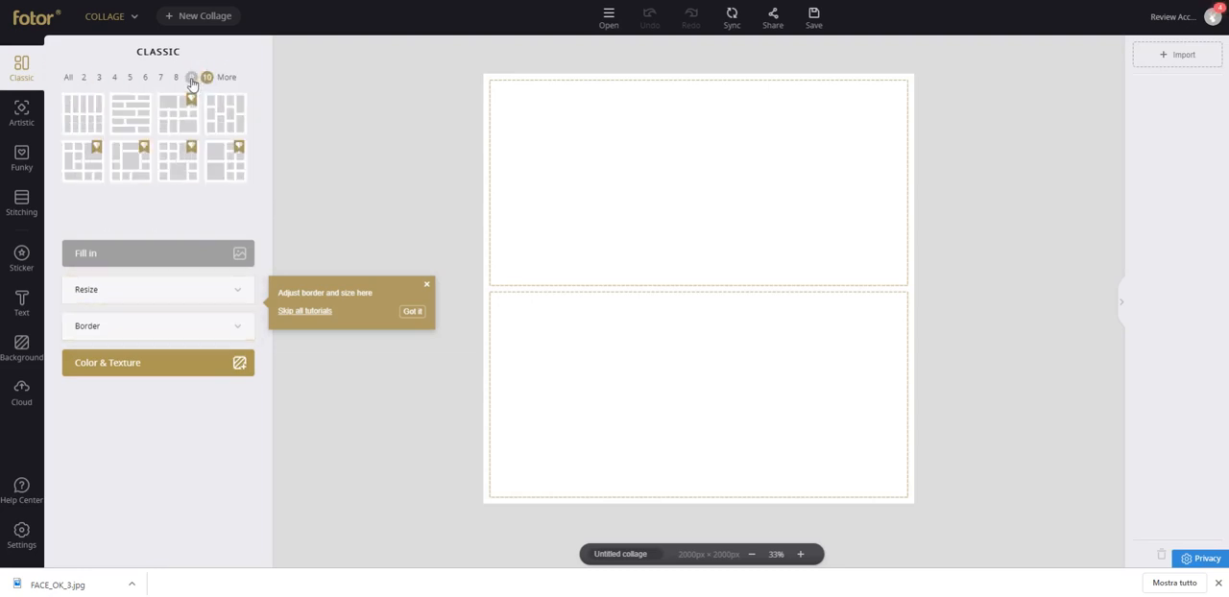
{"action": "left_click", "coordinate": [193, 80]}
{"action": "left_click", "coordinate": [68, 77]}
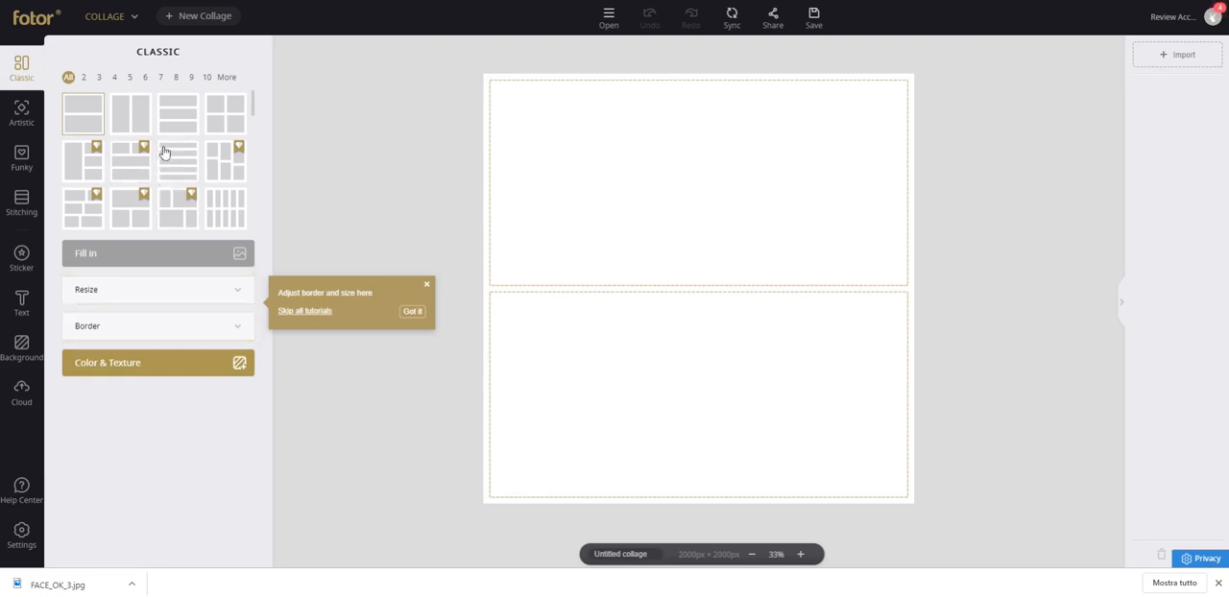
{"action": "left_click", "coordinate": [92, 171]}
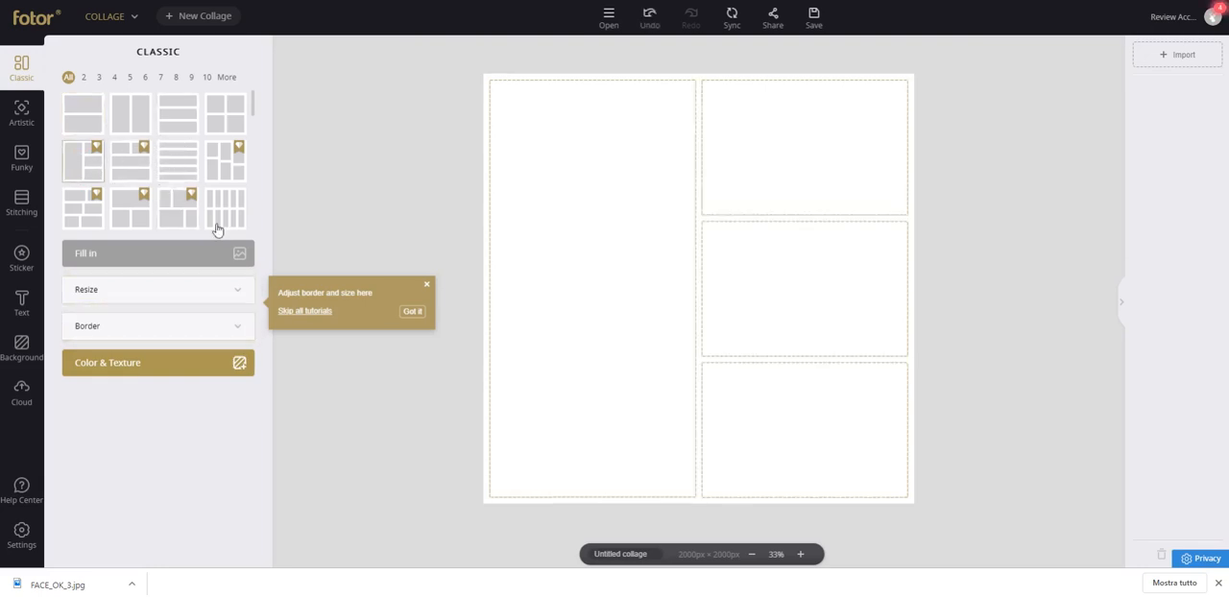
{"action": "left_click", "coordinate": [428, 289]}
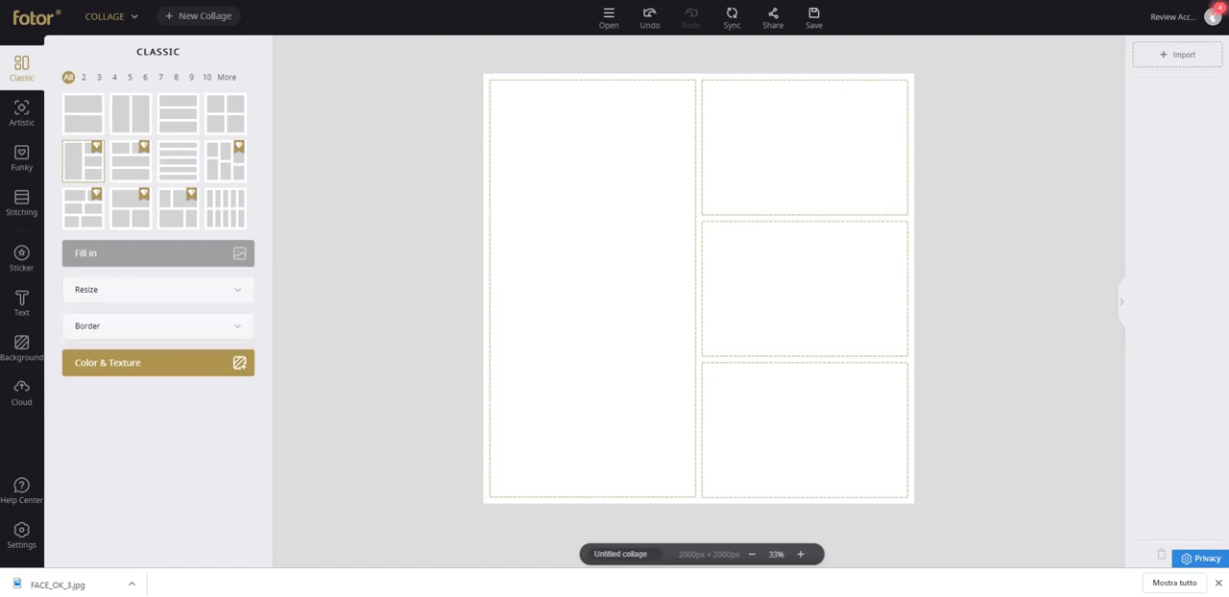
Switch to the Google browser tab and search for images of "nike shoes".
{"action": "key", "text": "ctrl+Tab"}
{"action": "type", "text": "nike shoes"}
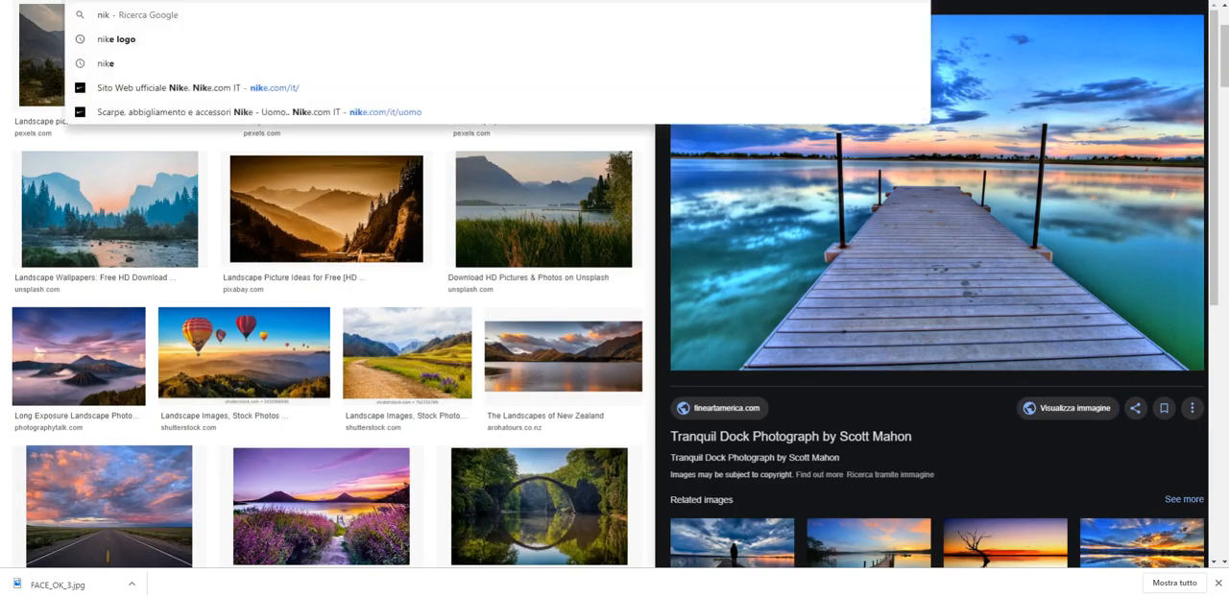
{"action": "key", "text": "Return"}
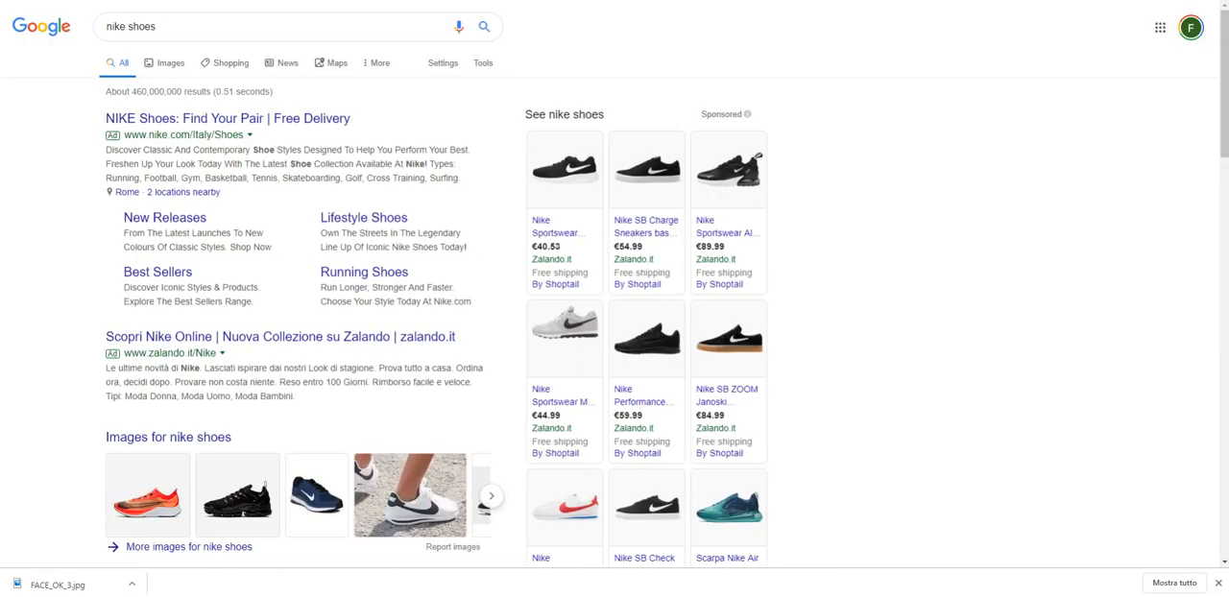
{"action": "left_click", "coordinate": [169, 63]}
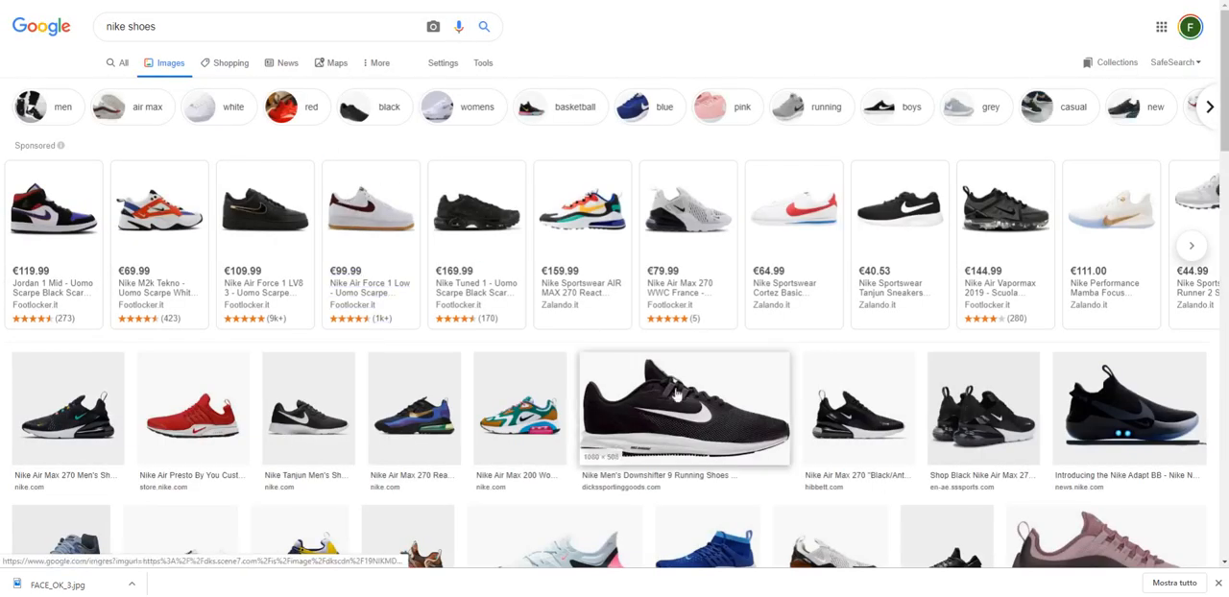
Open the shop page of the black Nike Air Max 270 and display the single-shoe side view.
{"action": "scroll", "coordinate": [734, 411], "scroll_direction": "down", "scroll_amount": 1}
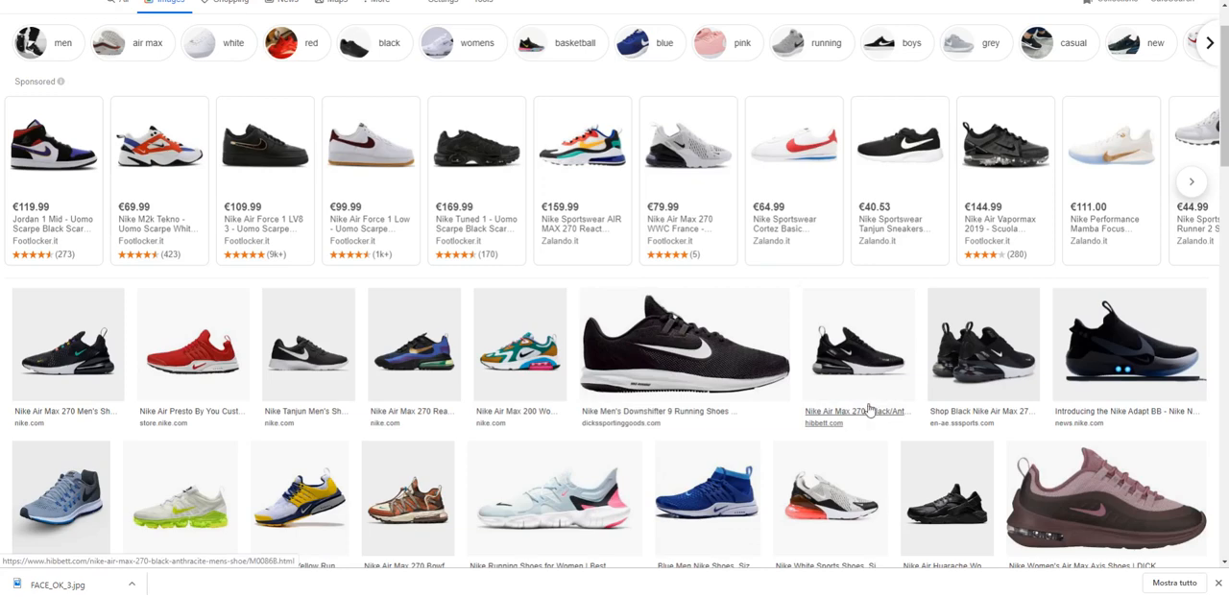
{"action": "left_click", "coordinate": [959, 413]}
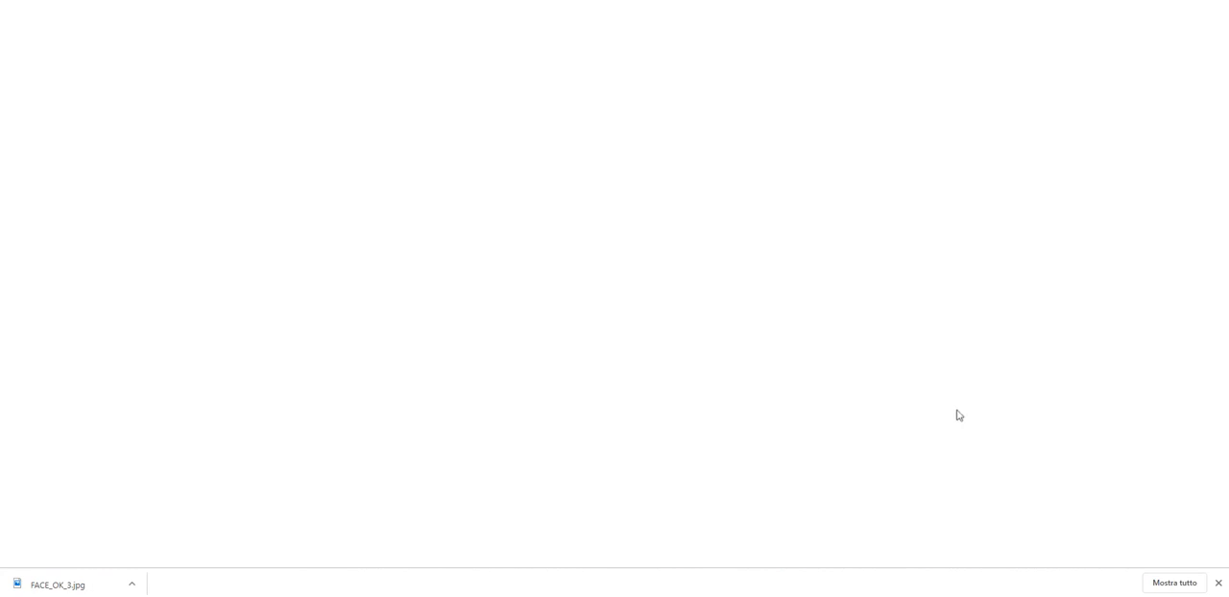
{"action": "scroll", "coordinate": [659, 294], "scroll_direction": "down", "scroll_amount": 1}
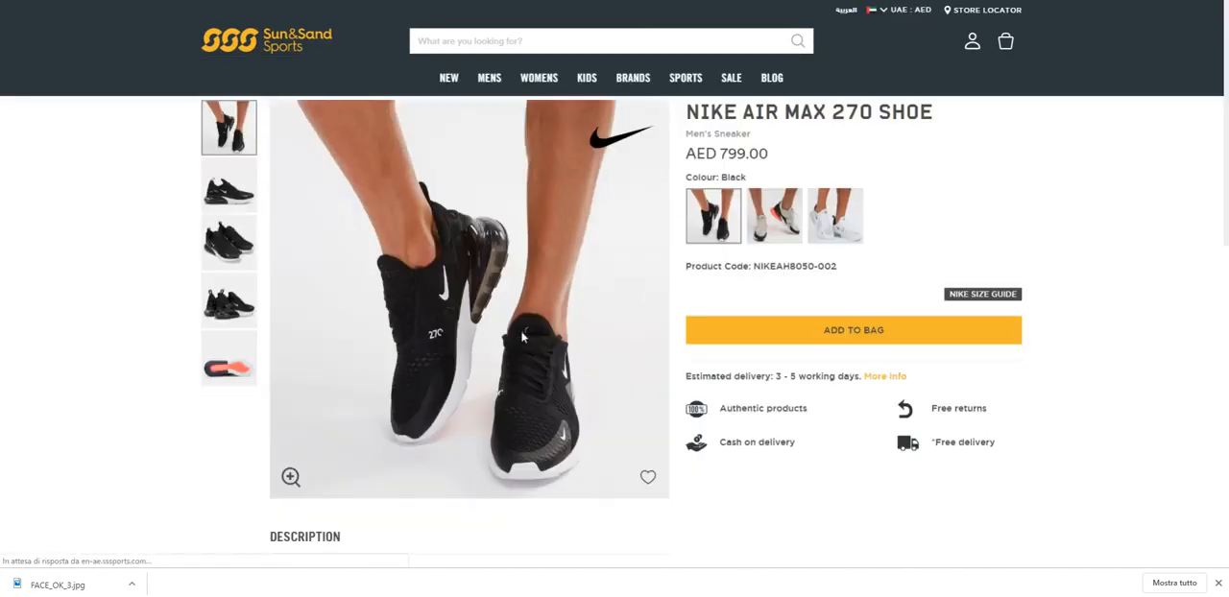
{"action": "left_click", "coordinate": [229, 213]}
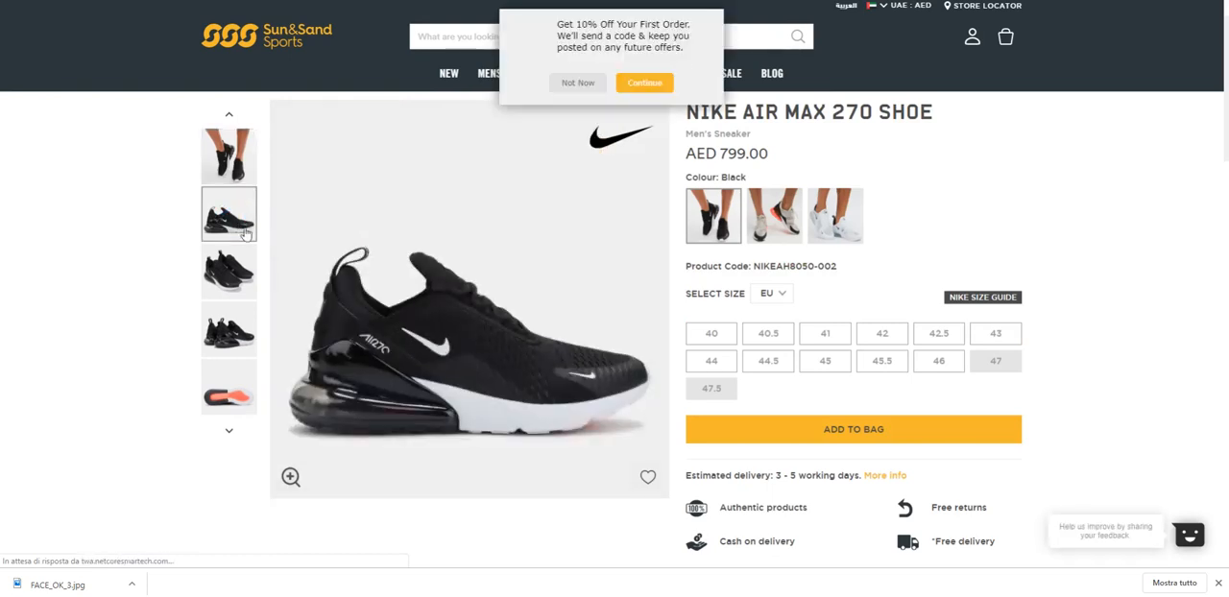
{"action": "right_click", "coordinate": [402, 307]}
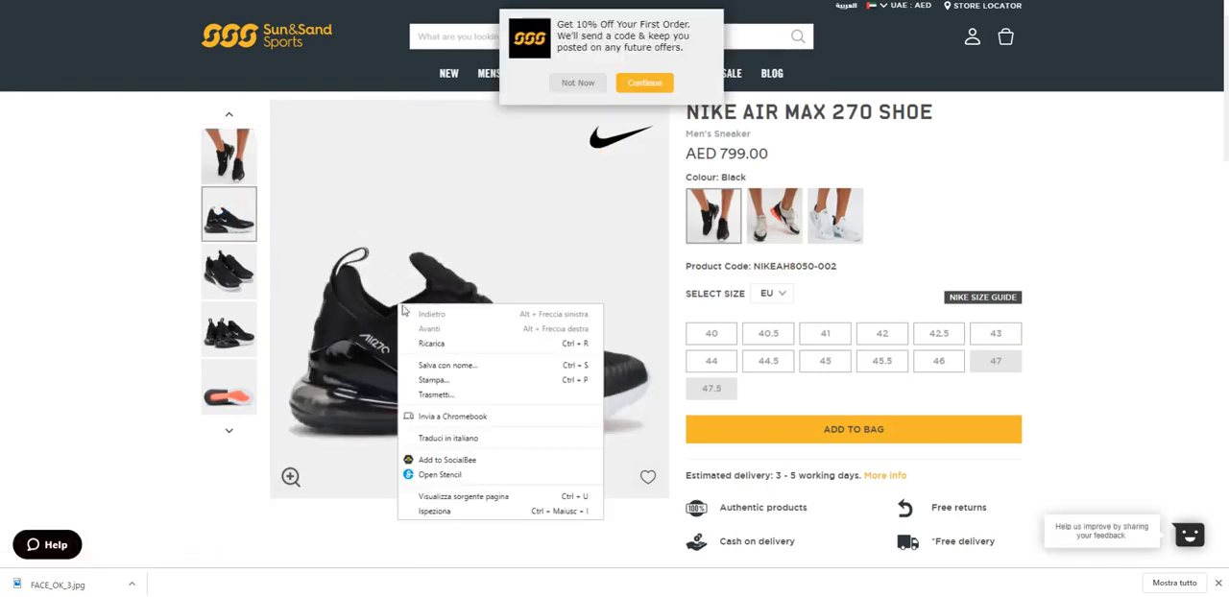
{"action": "right_click", "coordinate": [367, 378]}
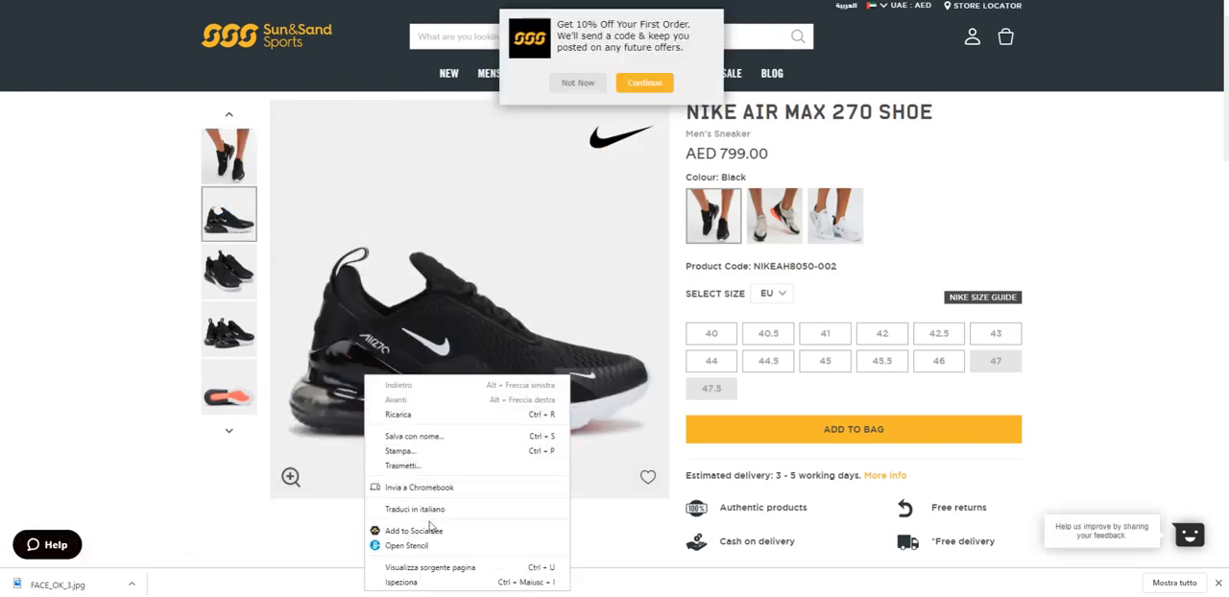
{"action": "left_click", "coordinate": [439, 435]}
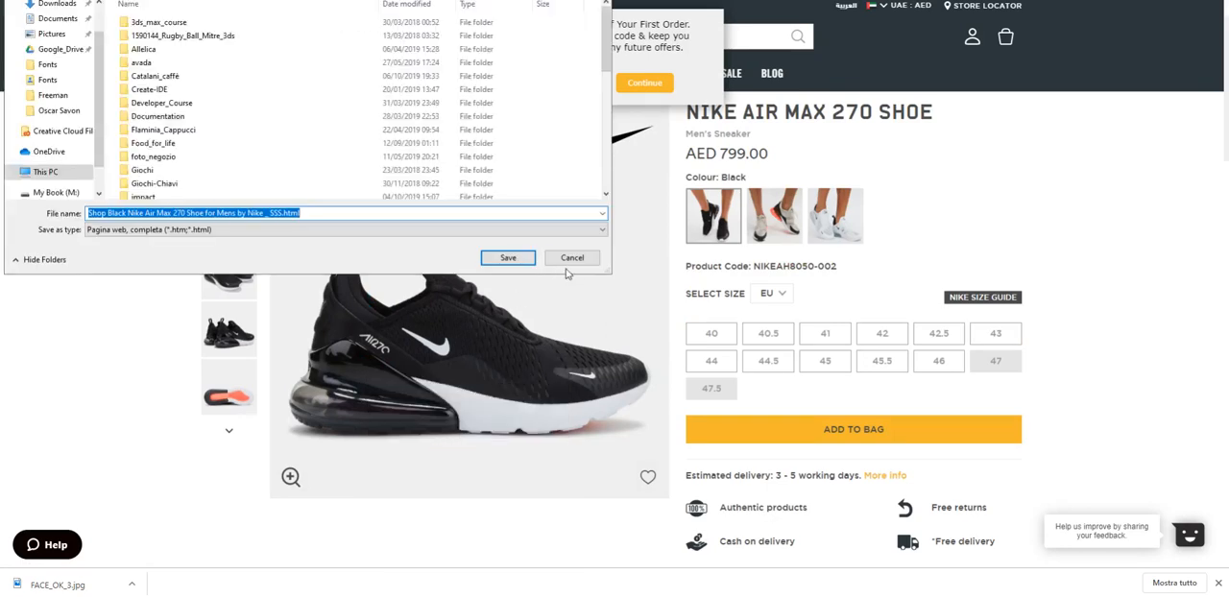
{"action": "left_click", "coordinate": [571, 259]}
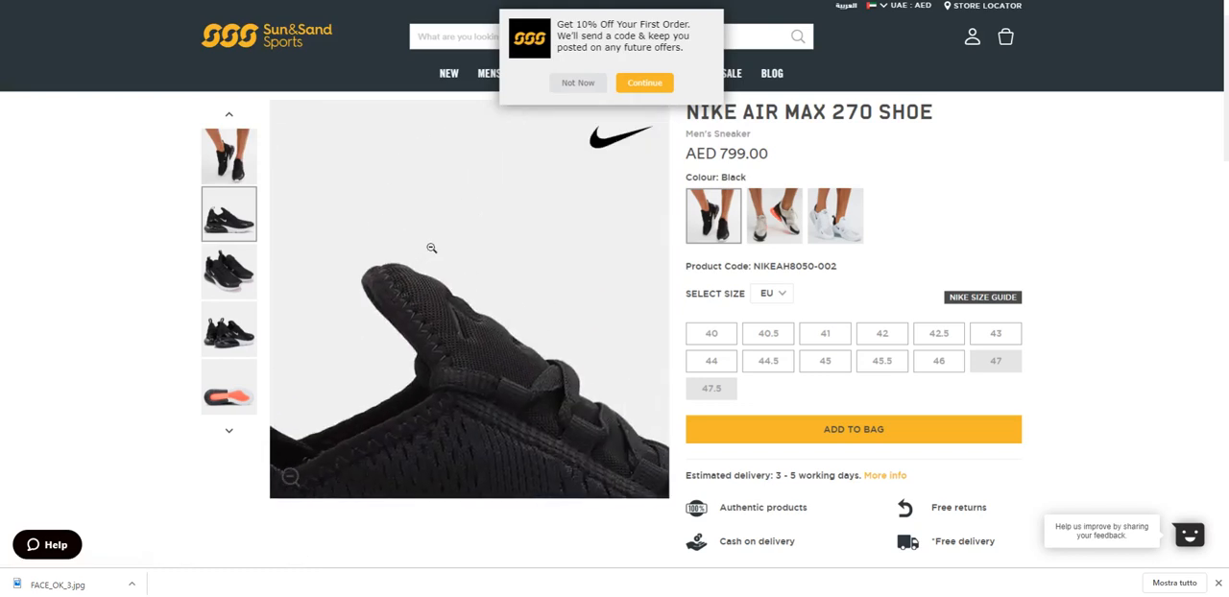
Save the enlarged side-view shoe image as nike1.jpg.
{"action": "right_click", "coordinate": [434, 249]}
{"action": "left_click", "coordinate": [465, 274]}
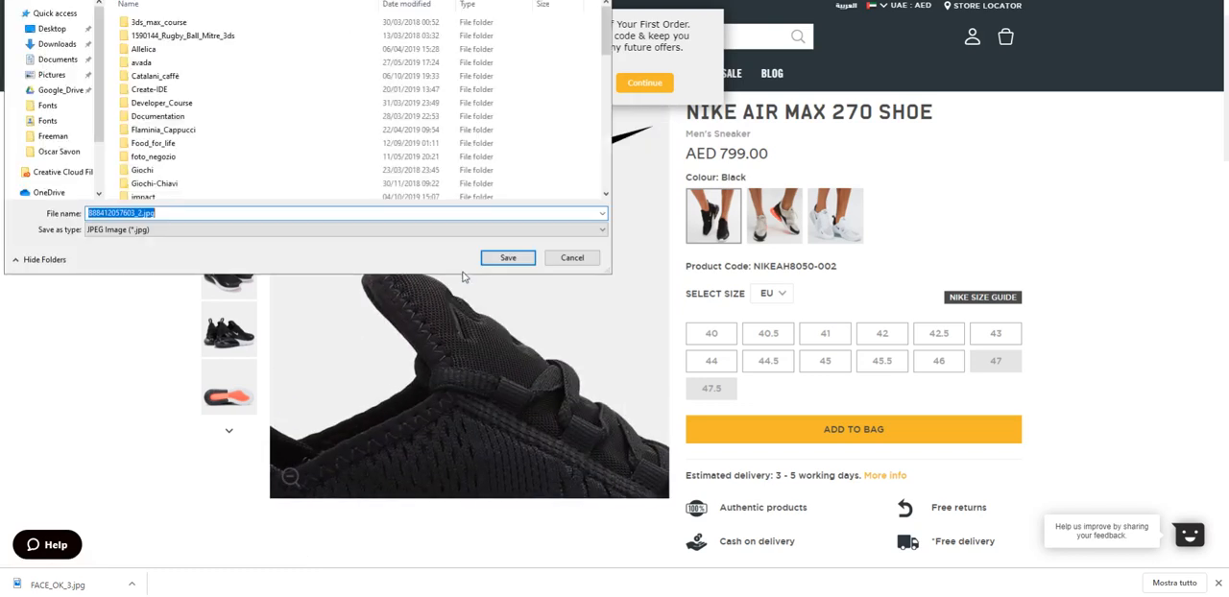
{"action": "type", "text": "nike1"}
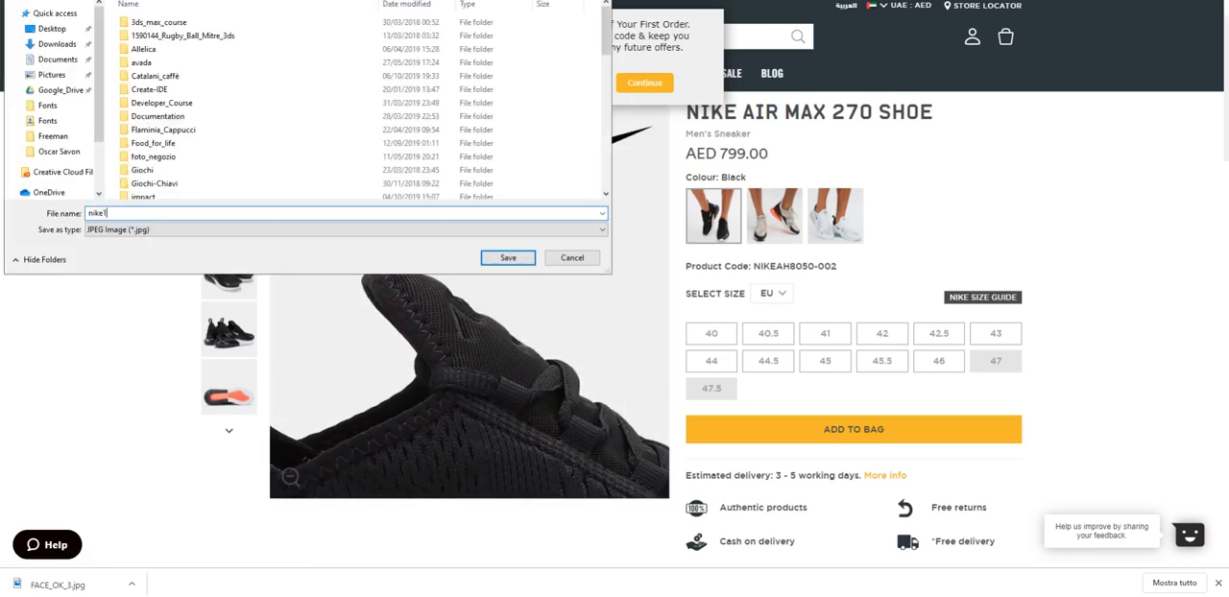
{"action": "key", "text": "Return"}
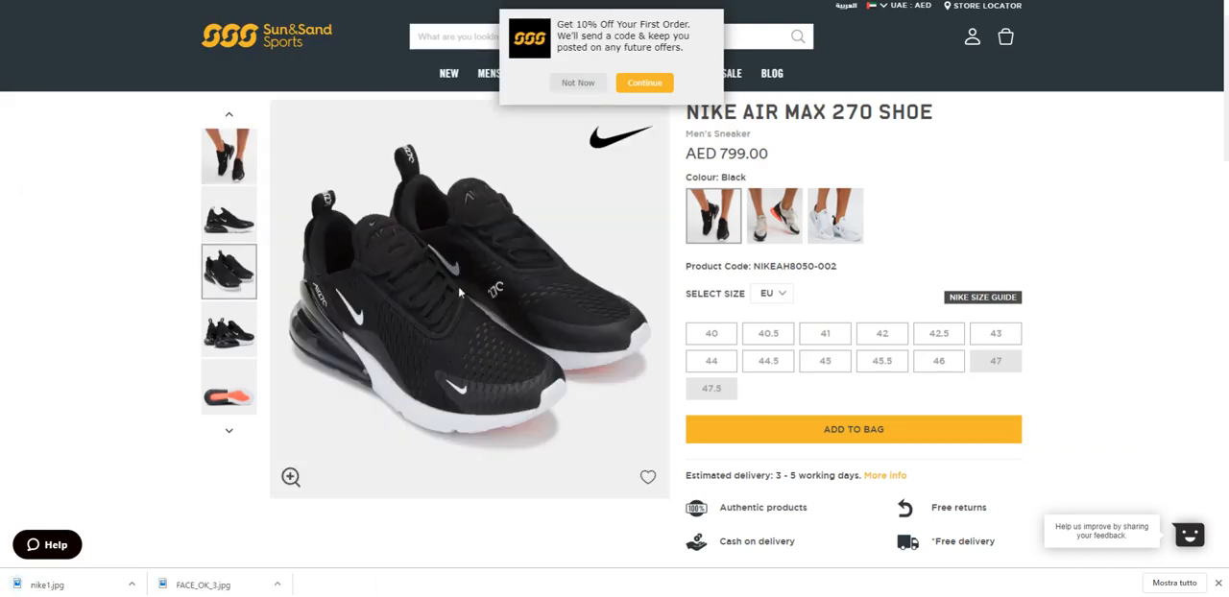
Enlarge the front view of the pair of shoes and save the image as nike2.
{"action": "left_click", "coordinate": [291, 476]}
{"action": "right_click", "coordinate": [453, 290]}
{"action": "left_click", "coordinate": [483, 313]}
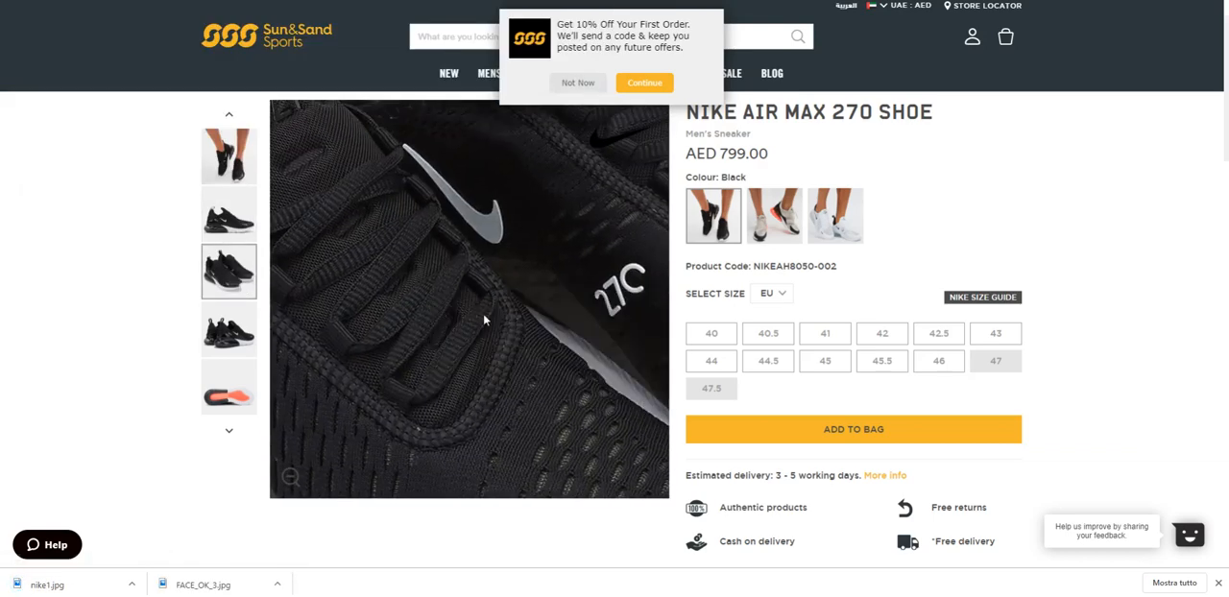
{"action": "type", "text": "nike2"}
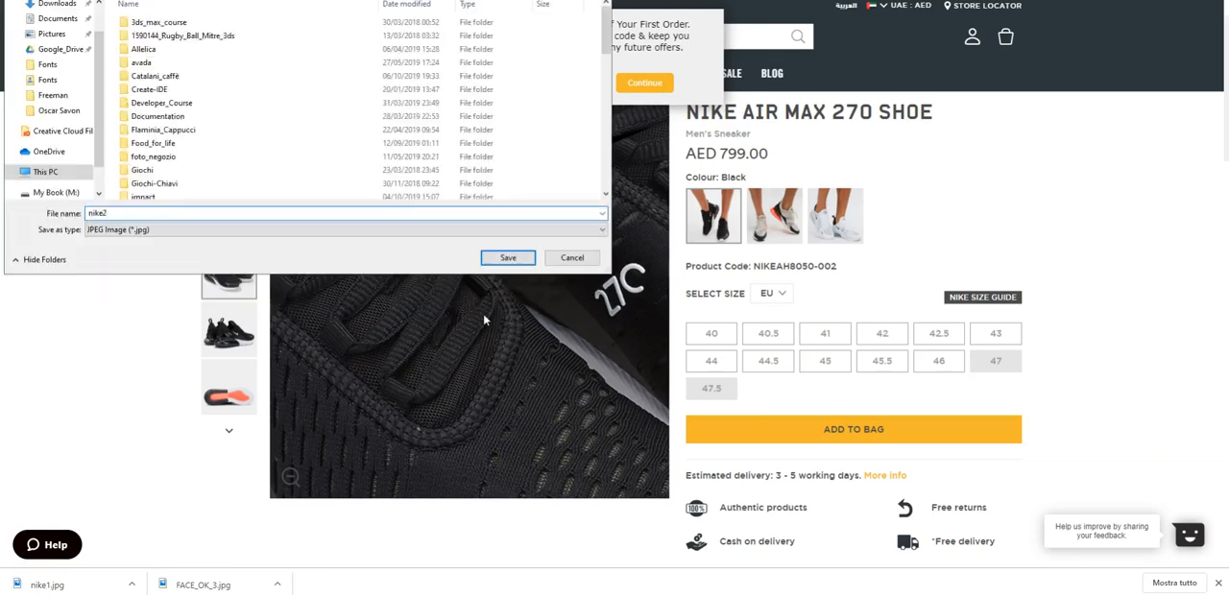
{"action": "key", "text": "Return"}
Display the rear view of the pair of shoes enlarged and save the image as nike3.
{"action": "left_click", "coordinate": [233, 338]}
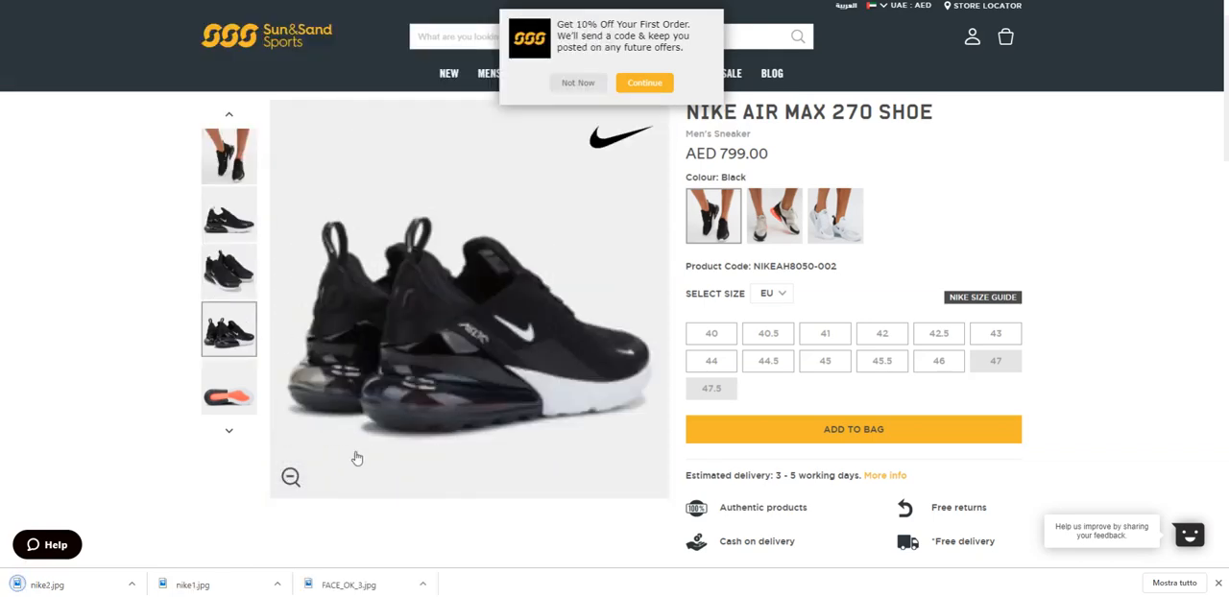
{"action": "left_click", "coordinate": [291, 477]}
{"action": "right_click", "coordinate": [458, 314]}
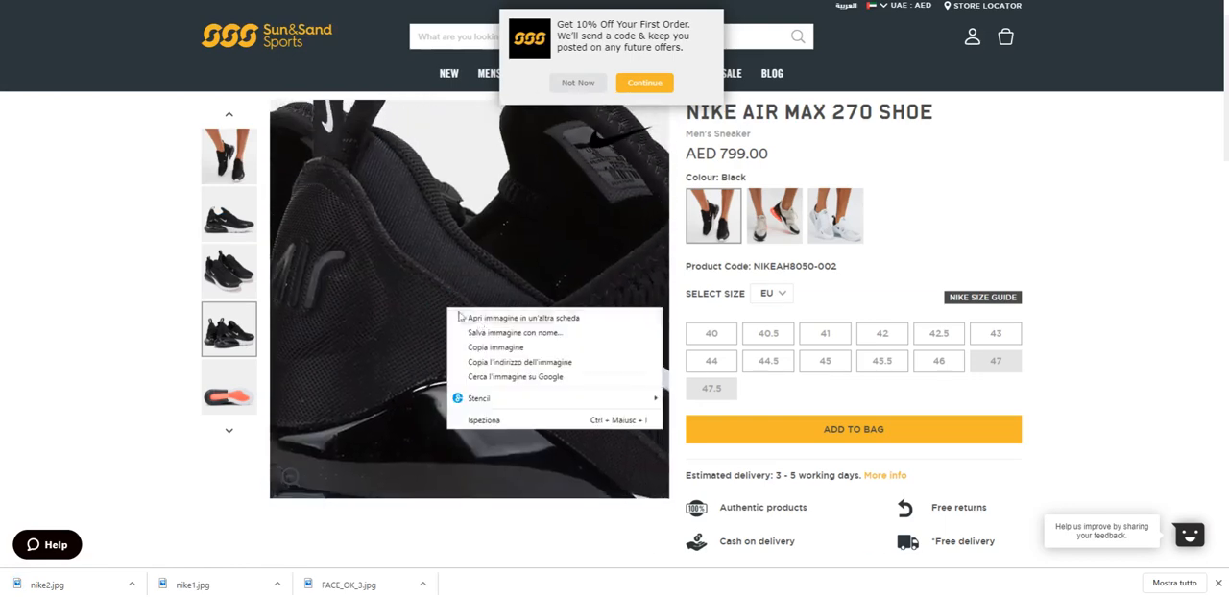
{"action": "left_click", "coordinate": [494, 332]}
{"action": "type", "text": "ni"}
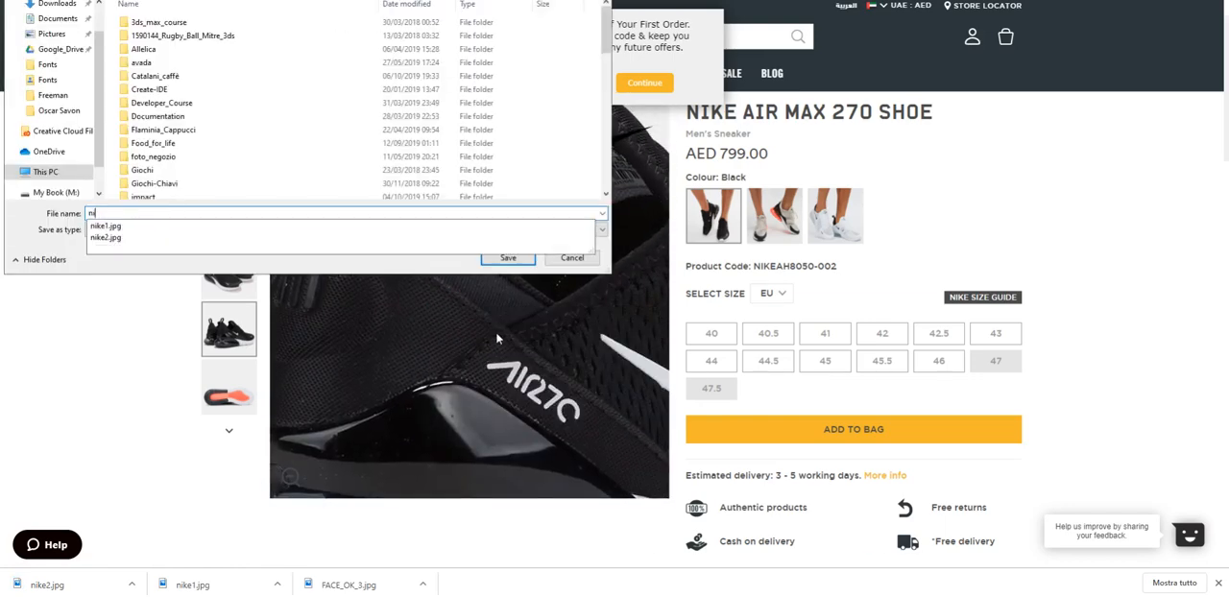
{"action": "type", "text": "ke3"}
{"action": "key", "text": "Return"}
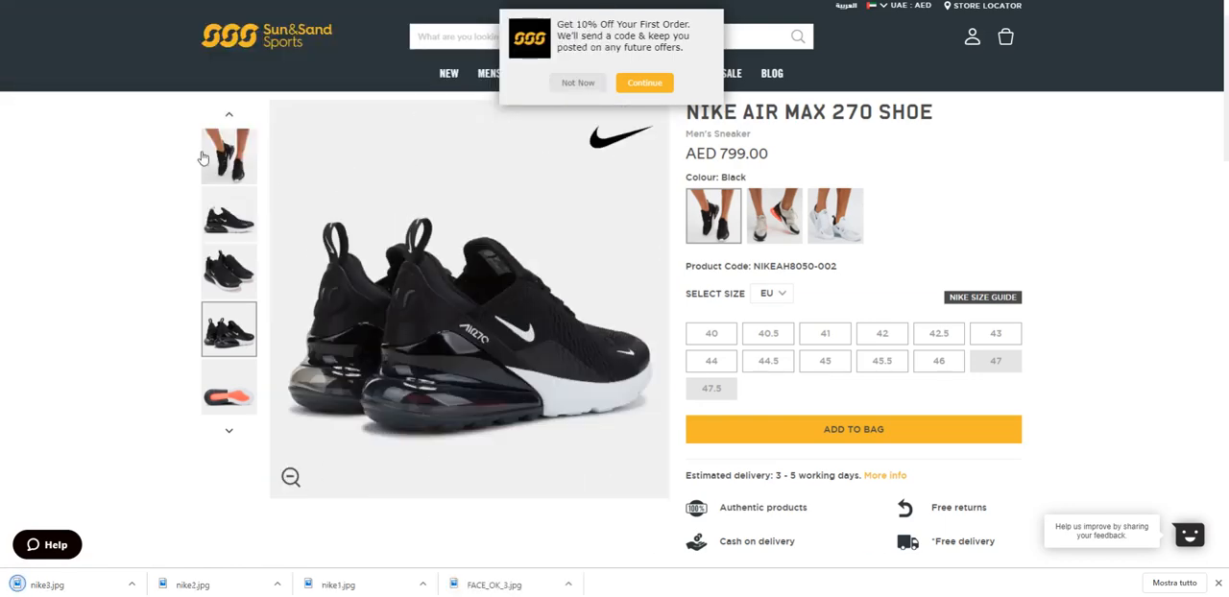
Display the enlarged photo of the shoes being worn and save the image as nike_overall.jpg.
{"action": "left_click", "coordinate": [230, 438]}
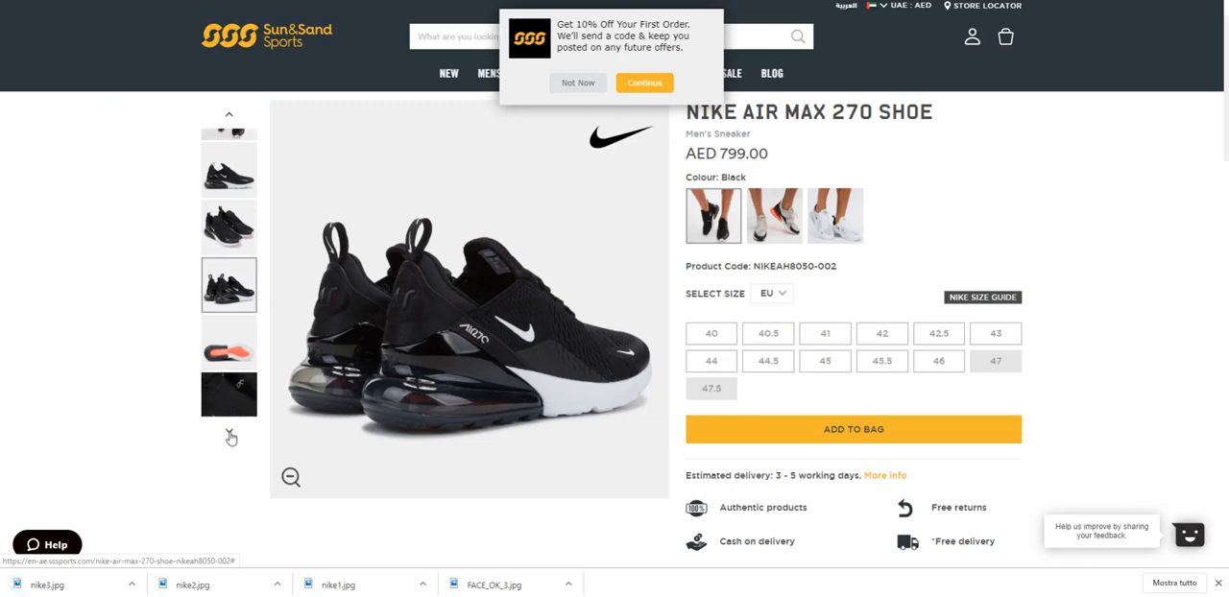
{"action": "left_click", "coordinate": [232, 122]}
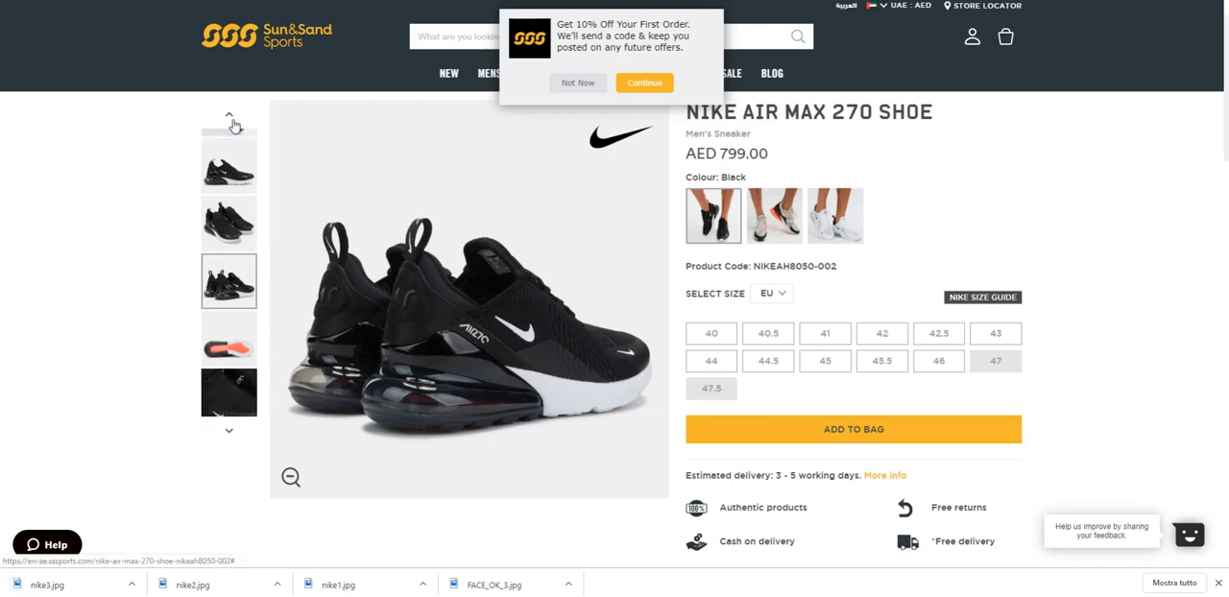
{"action": "left_click", "coordinate": [230, 159]}
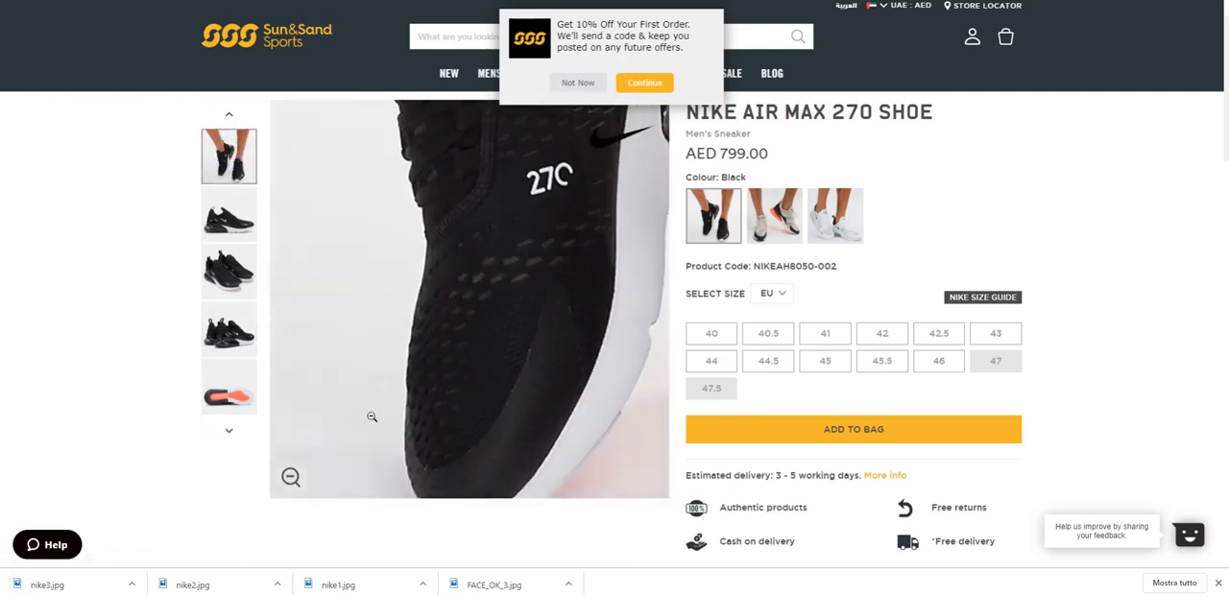
{"action": "right_click", "coordinate": [421, 272]}
{"action": "left_click", "coordinate": [467, 295]}
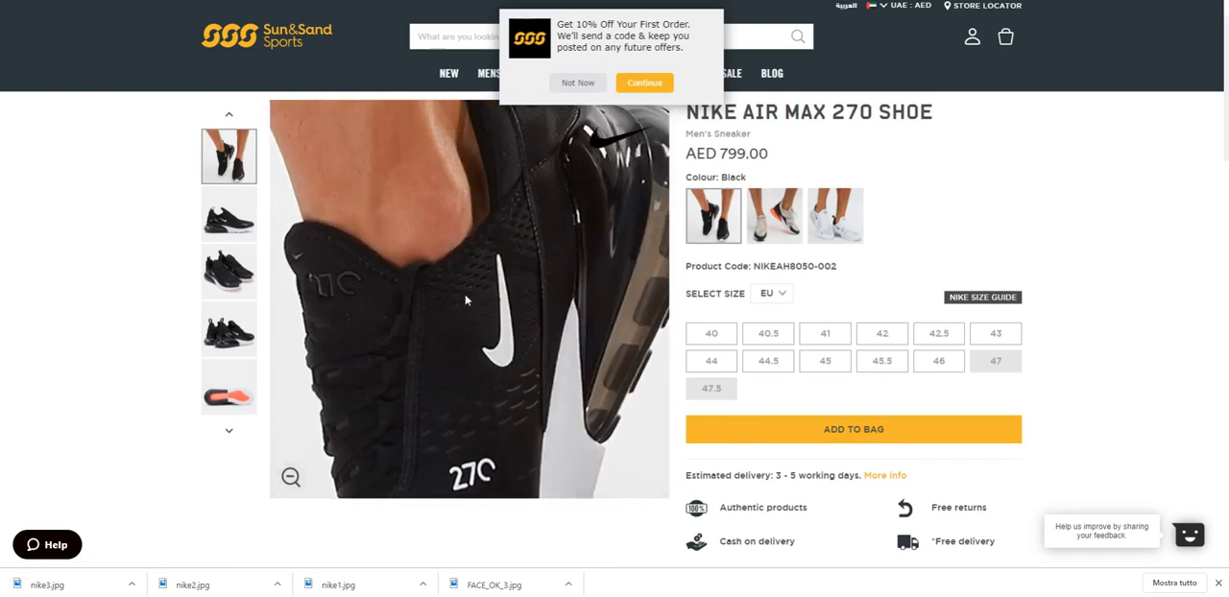
{"action": "type", "text": "nike_overall"}
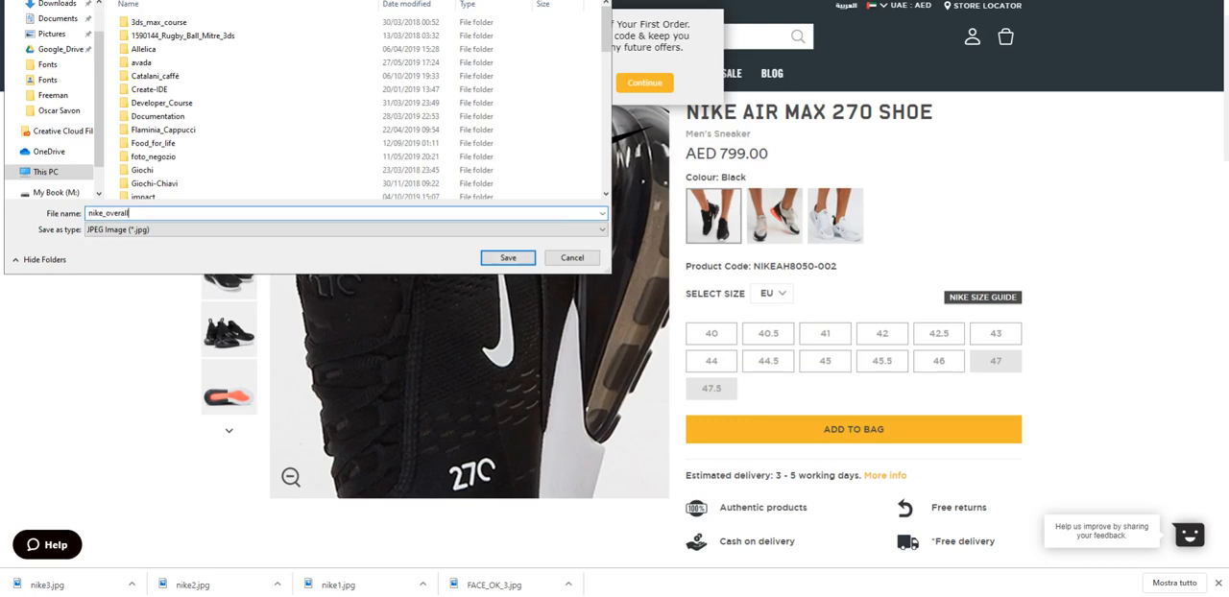
{"action": "key", "text": "Return"}
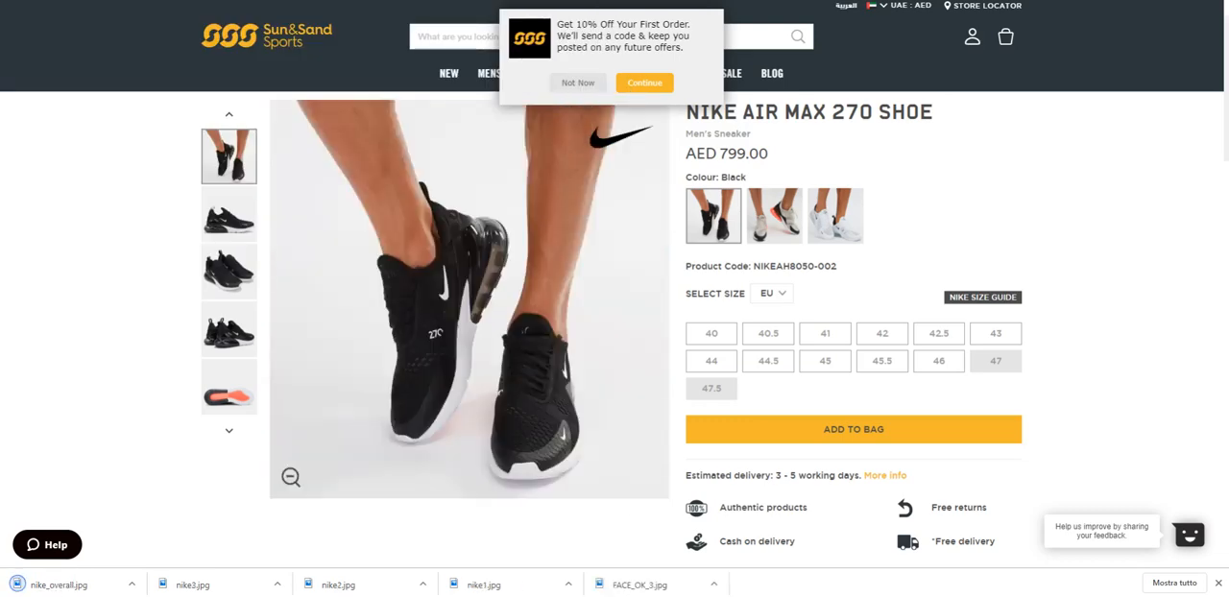
Close the shop page and import nike_overall.jpg, nike1.jpg, nike2.jpg and nike3.jpg into the Fotor collage.
{"action": "key", "text": "ctrl+w"}
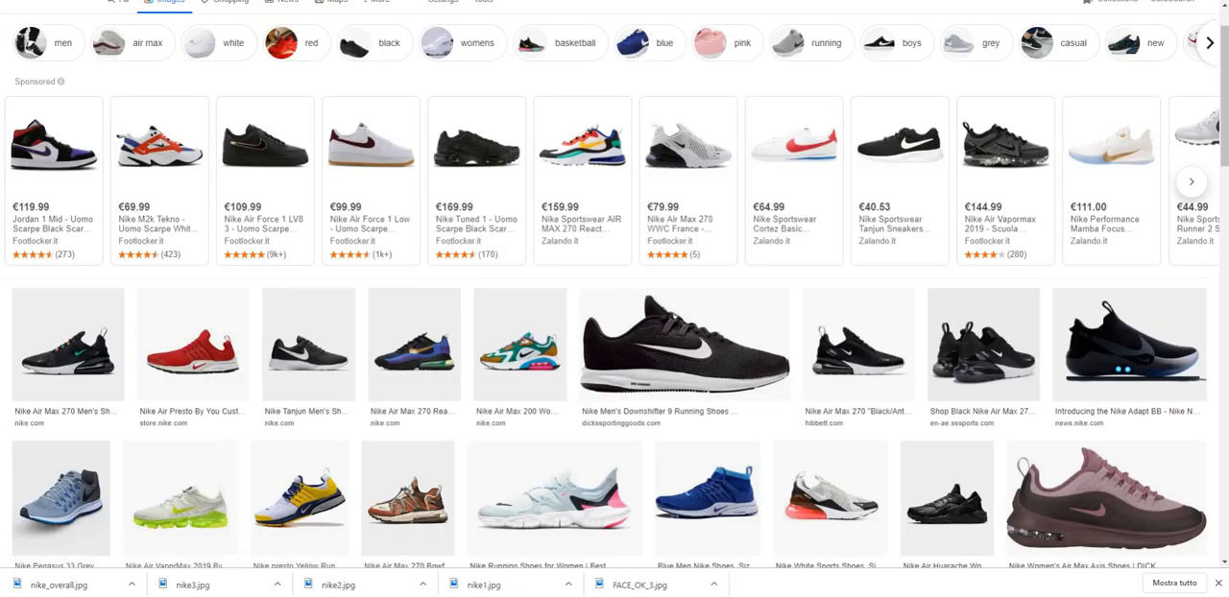
{"action": "key", "text": "ctrl+Tab"}
{"action": "mouse_move", "coordinate": [536, 184]}
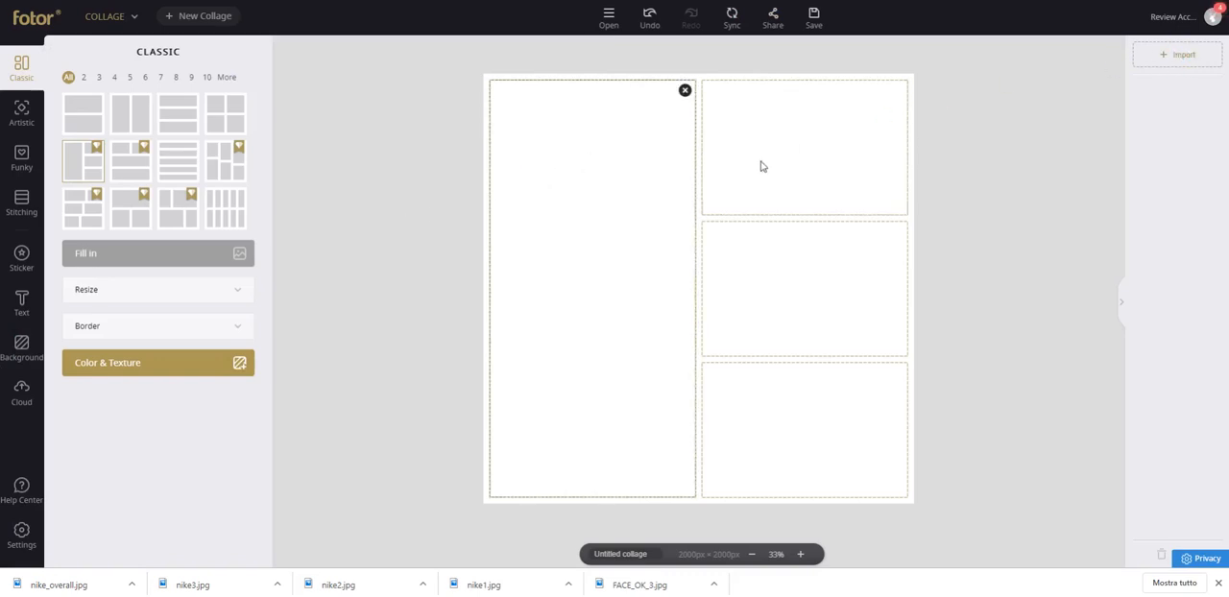
{"action": "left_click", "coordinate": [631, 119]}
{"action": "left_click_drag", "start_coordinate": [611, 19], "coordinate": [587, 170]}
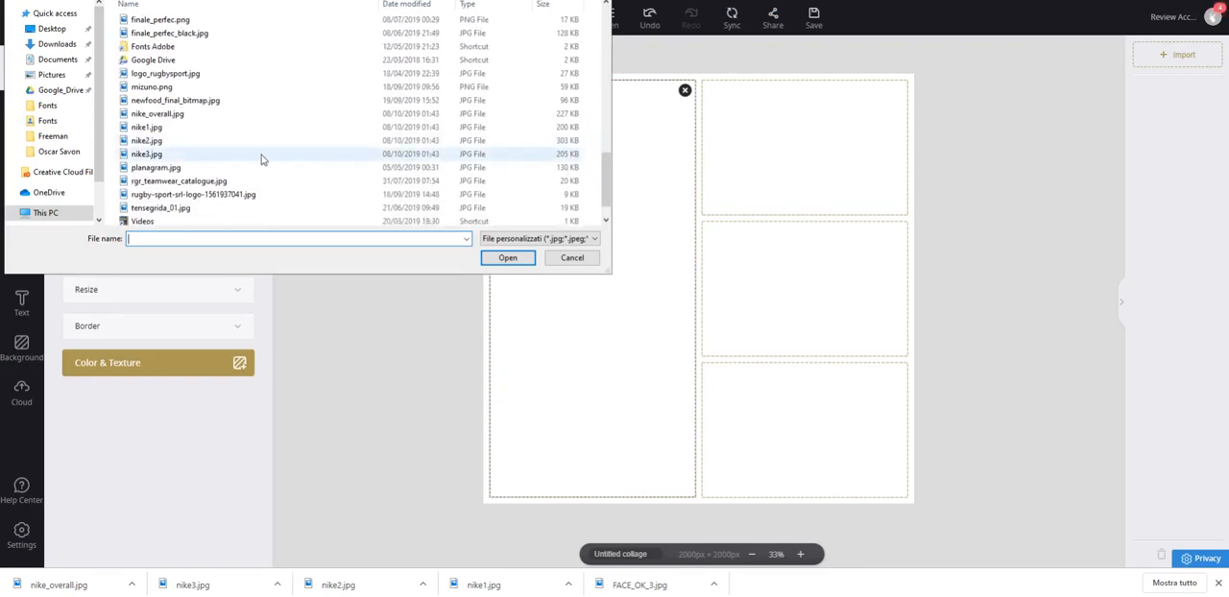
{"action": "left_click", "coordinate": [157, 113]}
{"action": "left_click", "coordinate": [147, 154], "text": "shift"}
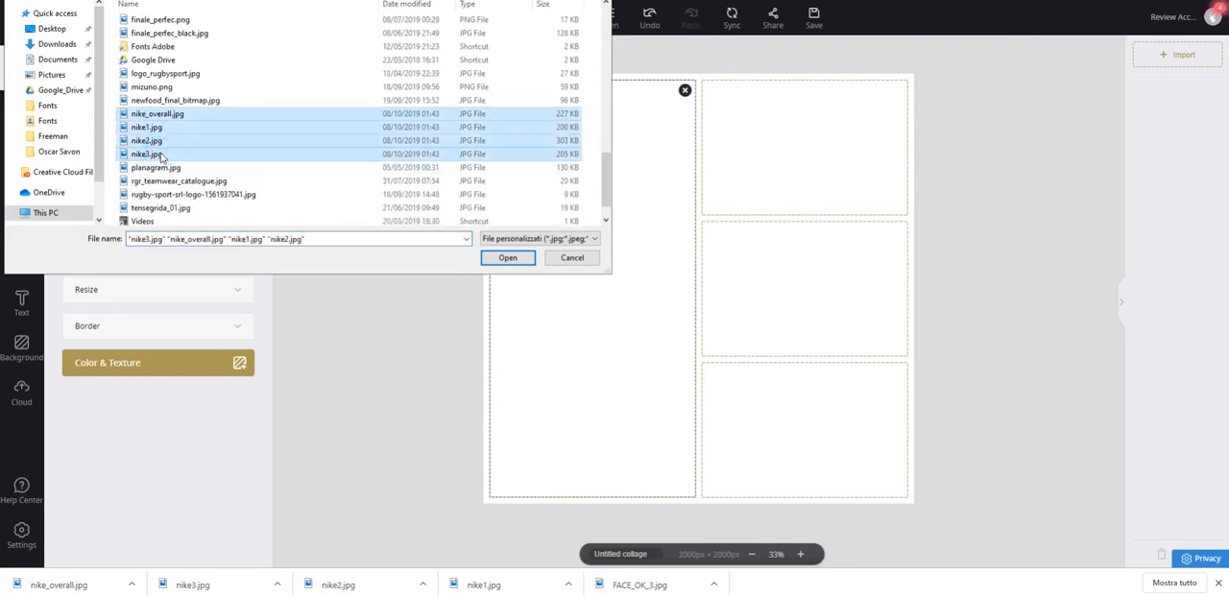
{"action": "left_click", "coordinate": [507, 257]}
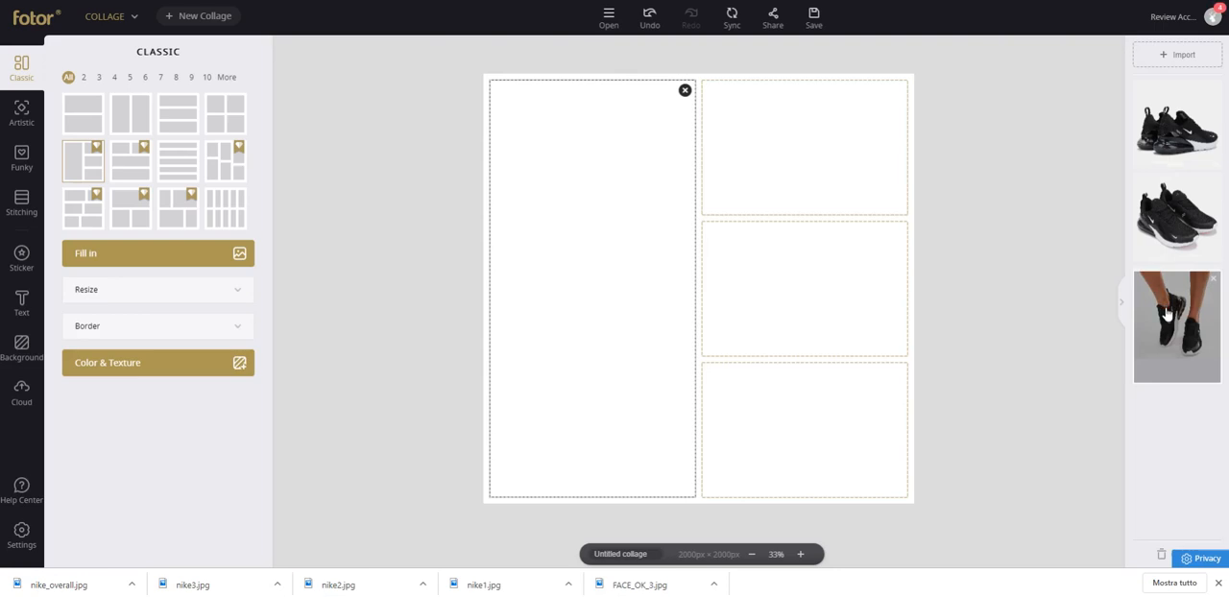
Fill the tall cell with the worn-shoes photo, the middle small cell with the rear view and the upper small cell with the front view.
{"action": "left_click", "coordinate": [1217, 585]}
{"action": "left_click_drag", "start_coordinate": [1138, 321], "coordinate": [609, 223]}
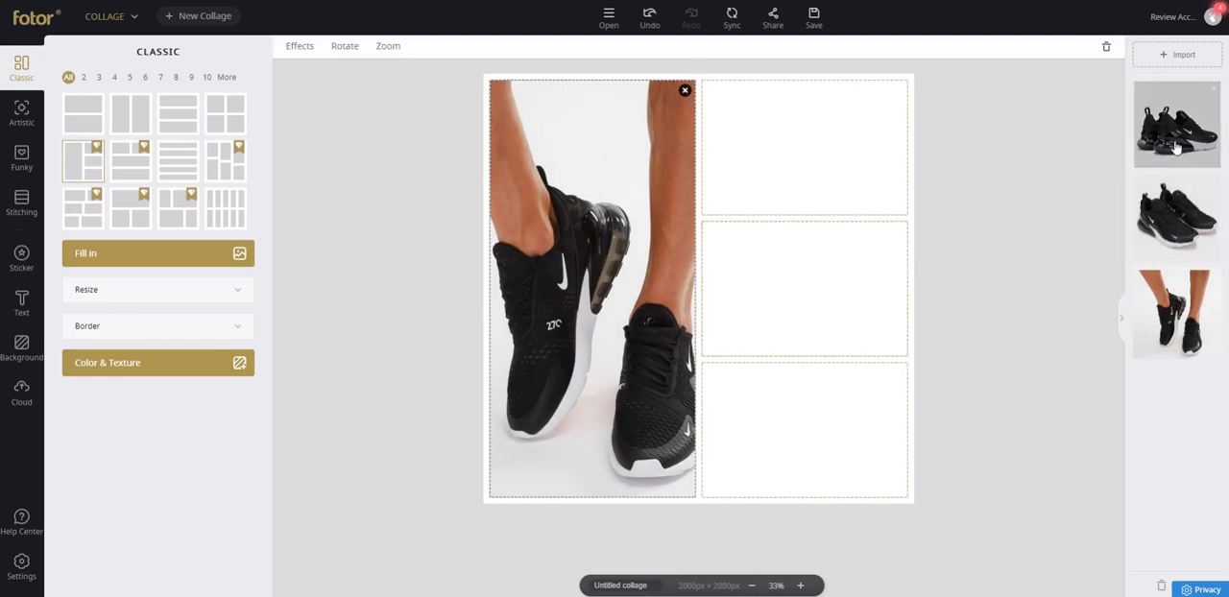
{"action": "left_click_drag", "start_coordinate": [1177, 125], "coordinate": [807, 283]}
{"action": "left_click_drag", "start_coordinate": [1215, 213], "coordinate": [846, 158]}
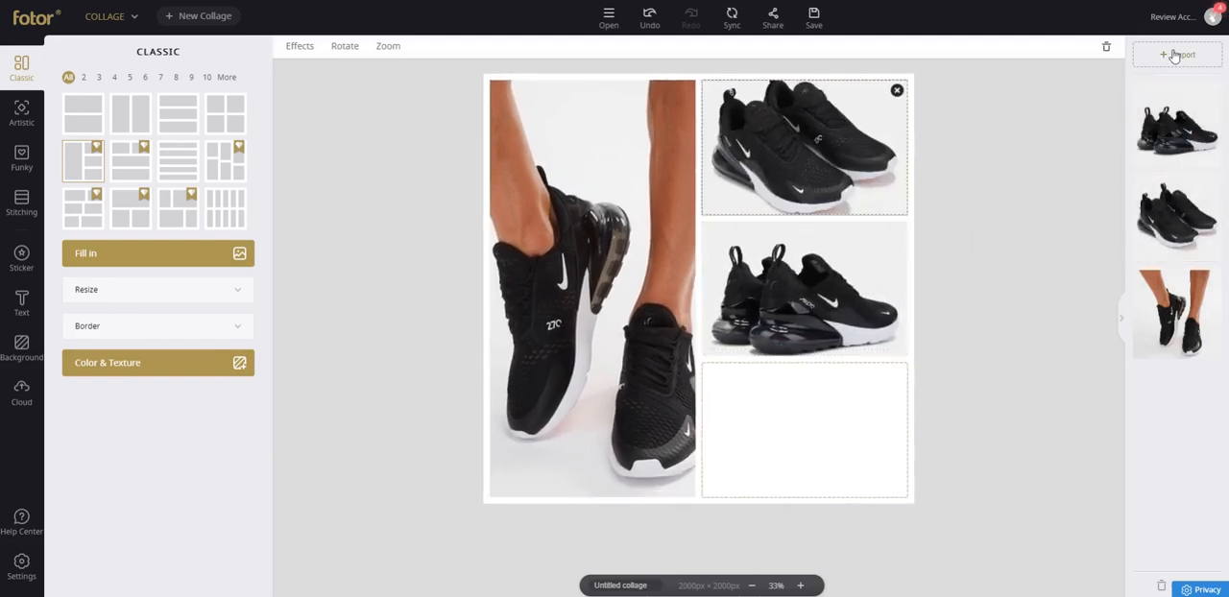
Import nike3.jpg into the collage's image list once more.
{"action": "left_click", "coordinate": [899, 144]}
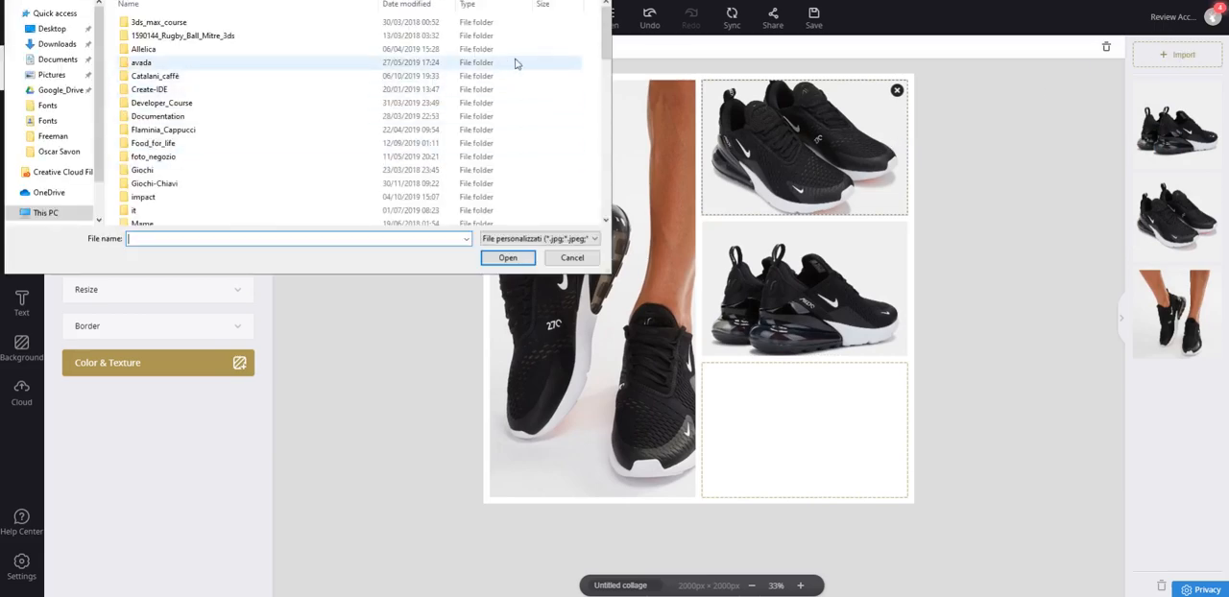
{"action": "left_click_drag", "start_coordinate": [607, 34], "coordinate": [606, 172]}
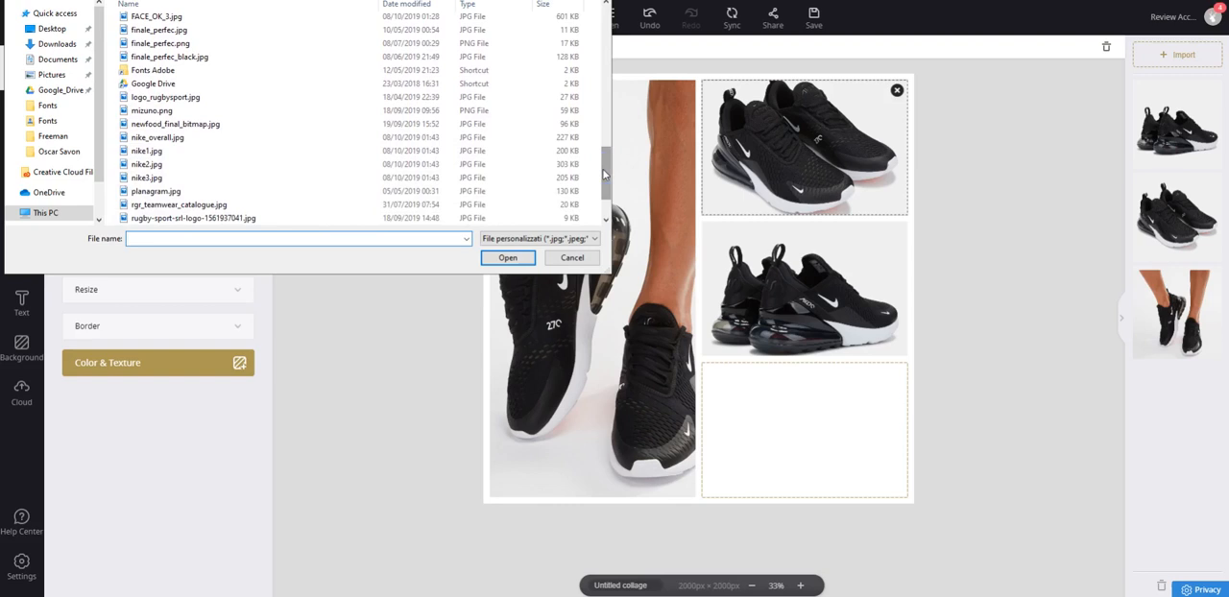
{"action": "right_click", "coordinate": [173, 168]}
{"action": "left_click", "coordinate": [149, 168]}
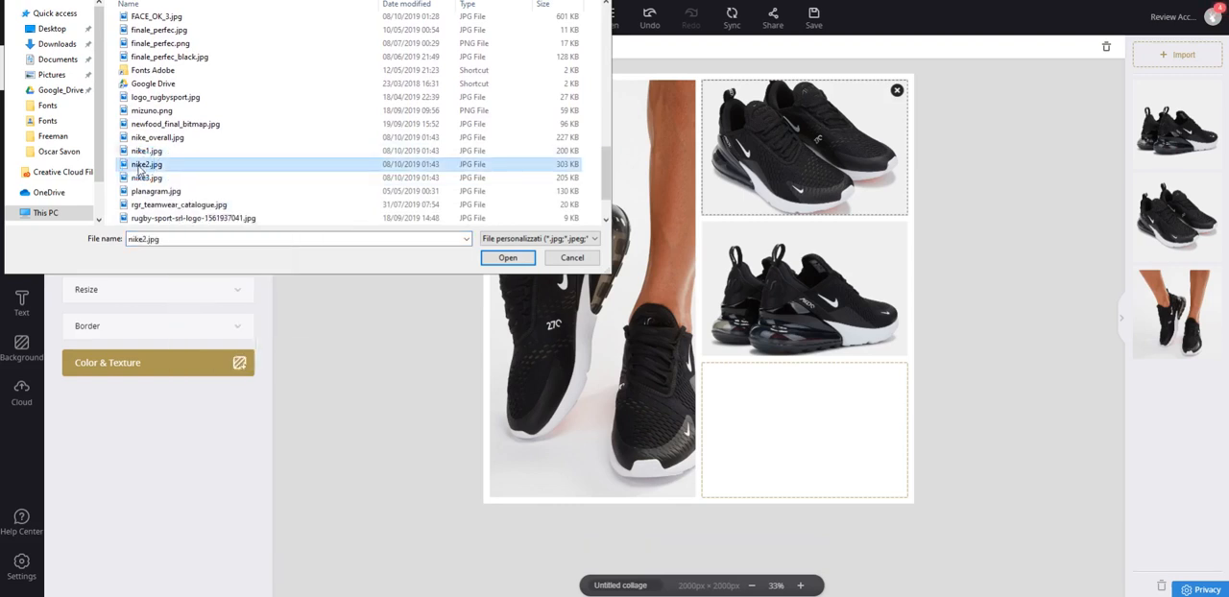
{"action": "right_click", "coordinate": [140, 170]}
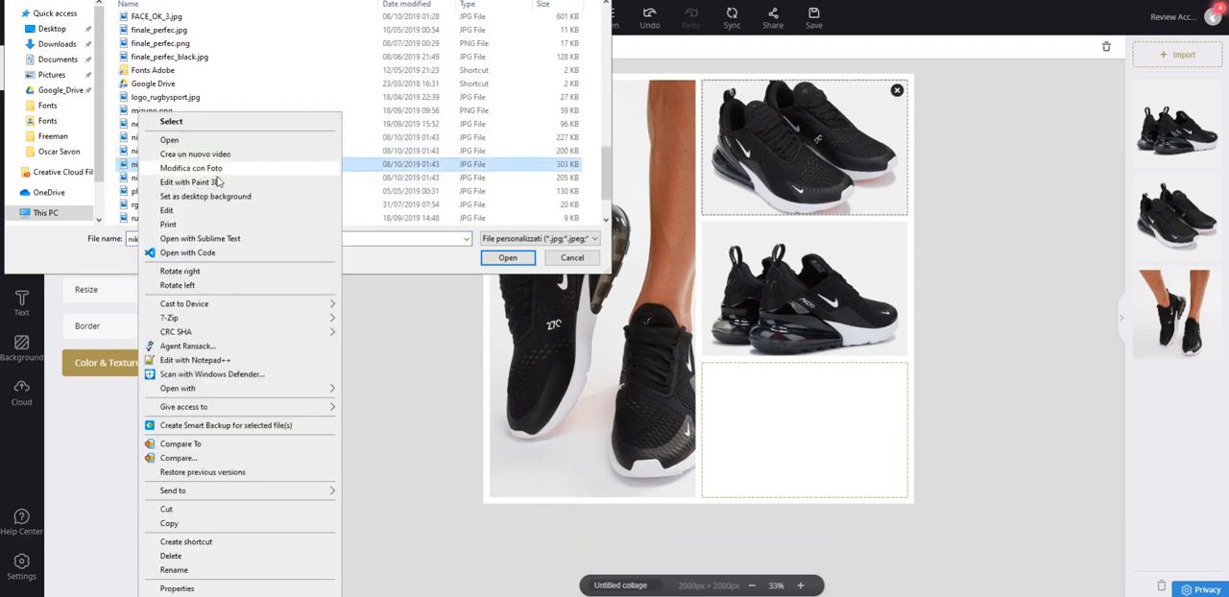
{"action": "left_click", "coordinate": [359, 188]}
{"action": "left_click", "coordinate": [282, 179]}
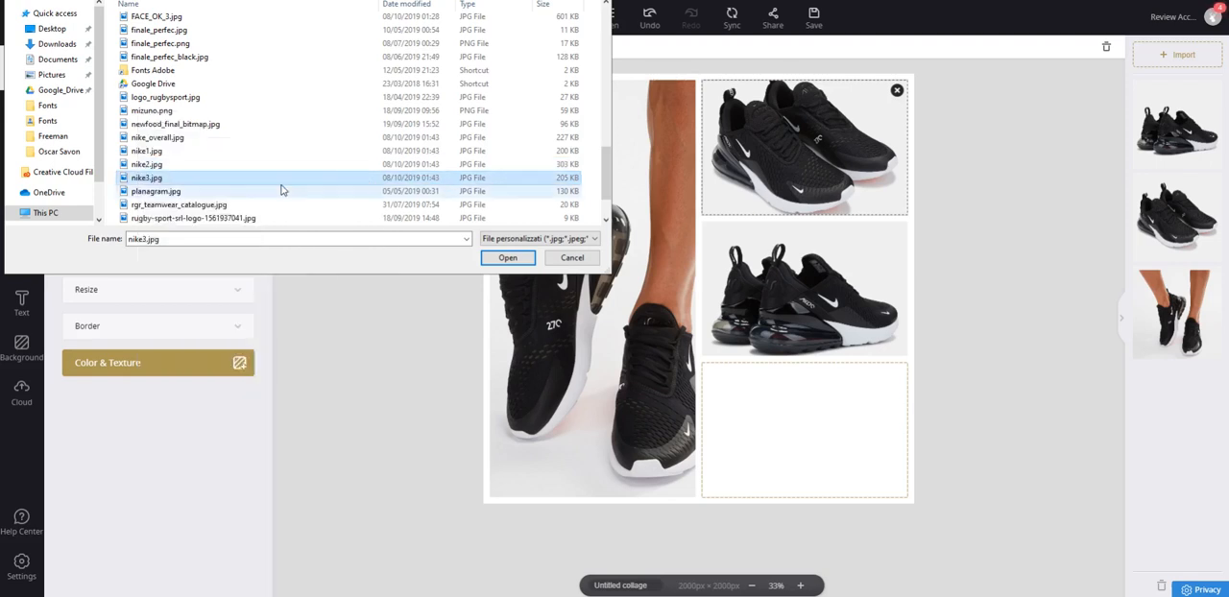
{"action": "left_click", "coordinate": [514, 257]}
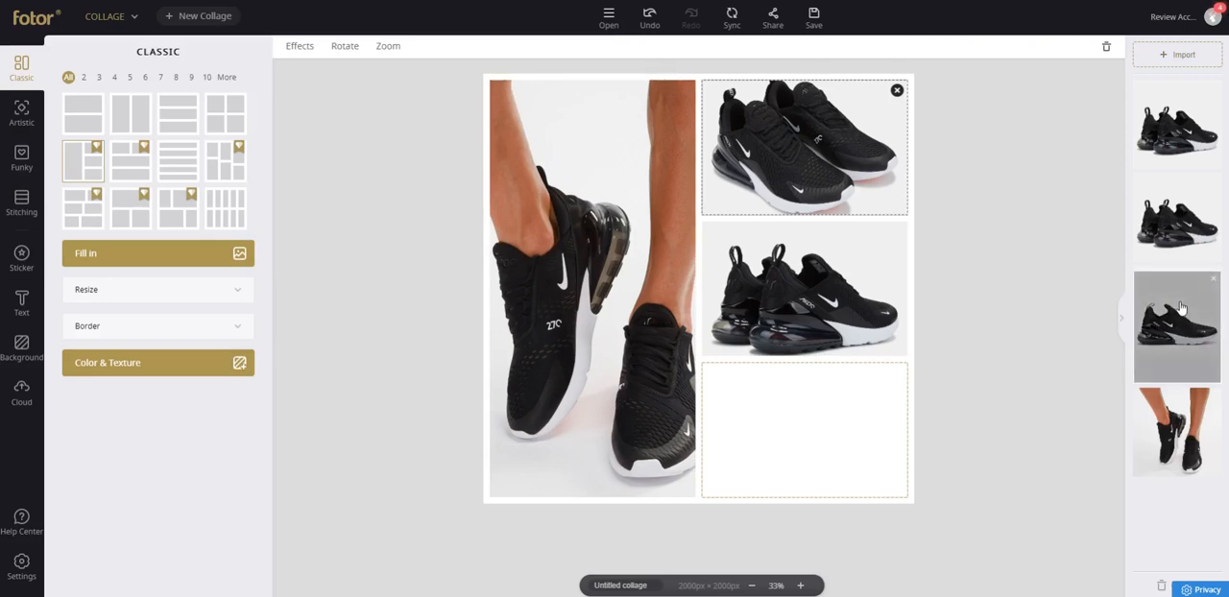
Place the single-shoe side view in the empty lower cell and swap it with the rear view in the middle cell.
{"action": "left_click_drag", "start_coordinate": [1182, 307], "coordinate": [822, 419]}
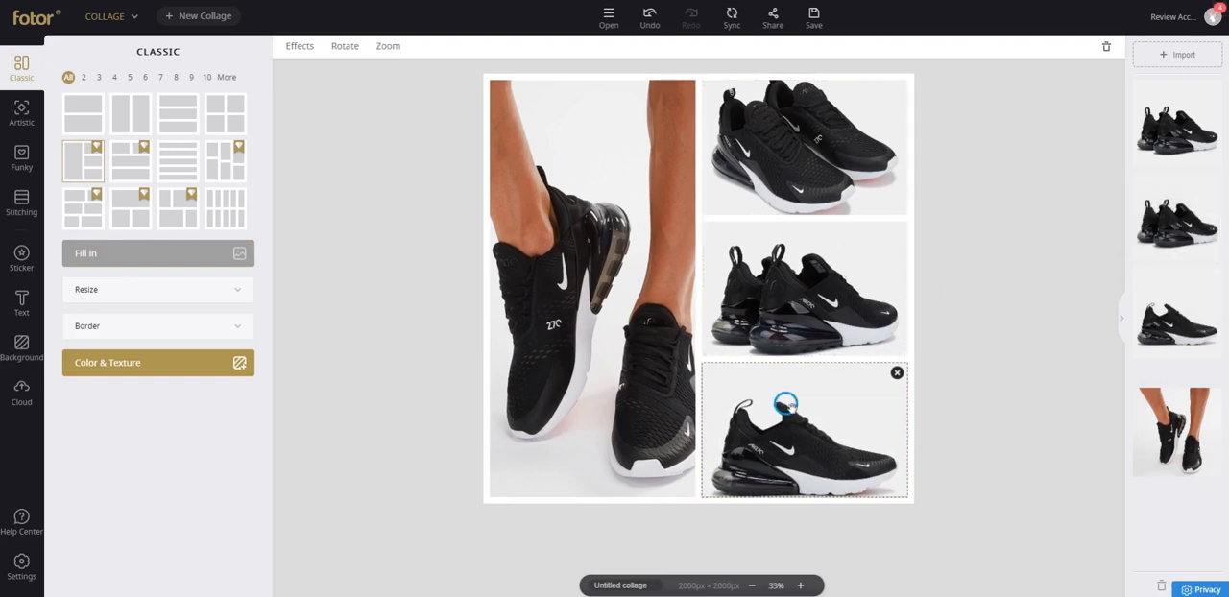
{"action": "left_click", "coordinate": [797, 275]}
{"action": "left_click_drag", "start_coordinate": [797, 275], "coordinate": [797, 280]}
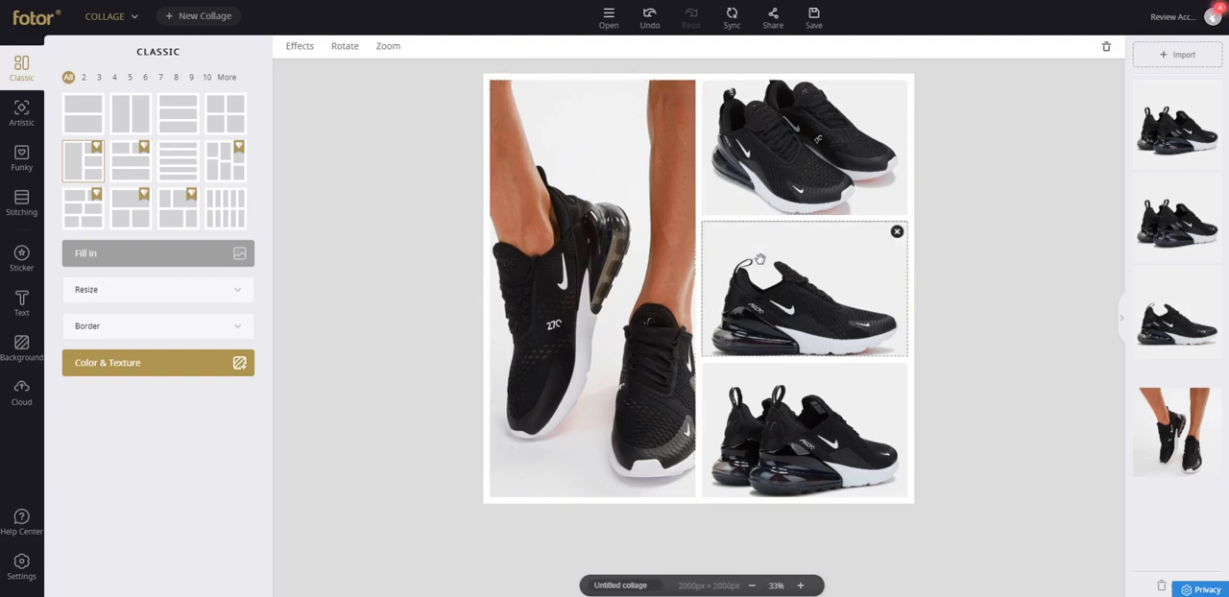
Try zooming the tall cell's image to 154%, return the zoom to 0% and shift the image slightly left within its frame.
{"action": "double_click", "coordinate": [611, 227]}
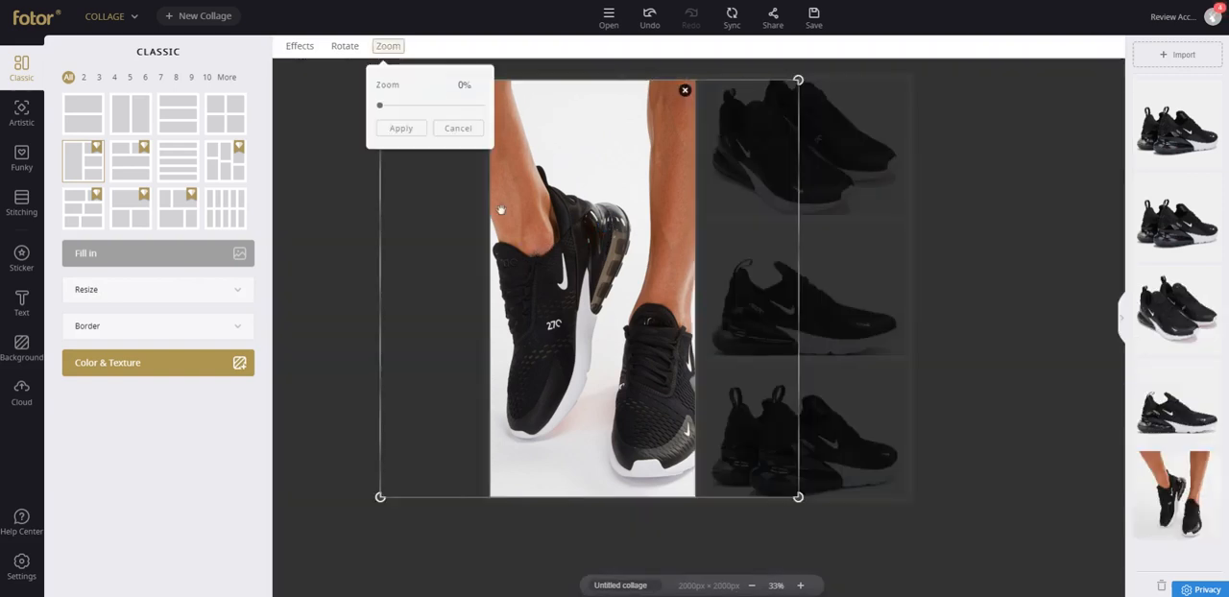
{"action": "left_click_drag", "start_coordinate": [381, 110], "coordinate": [419, 108]}
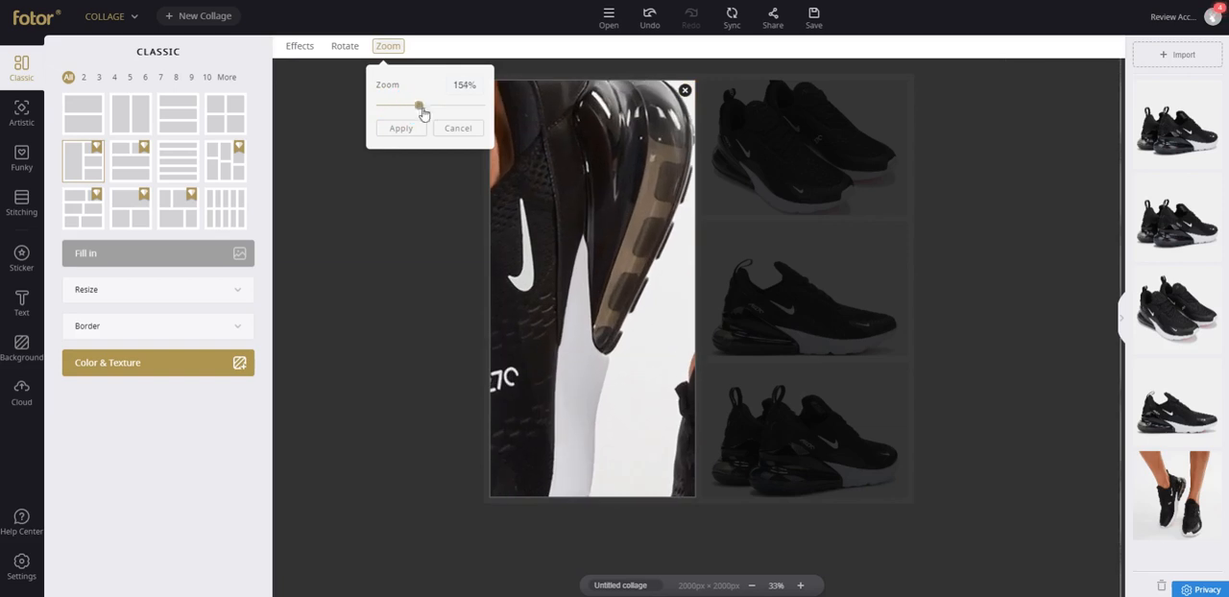
{"action": "left_click", "coordinate": [615, 178]}
{"action": "left_click_drag", "start_coordinate": [621, 183], "coordinate": [637, 169]}
{"action": "left_click_drag", "start_coordinate": [582, 230], "coordinate": [600, 199]}
{"action": "left_click_drag", "start_coordinate": [420, 106], "coordinate": [357, 102]}
{"action": "left_click_drag", "start_coordinate": [614, 219], "coordinate": [528, 219]}
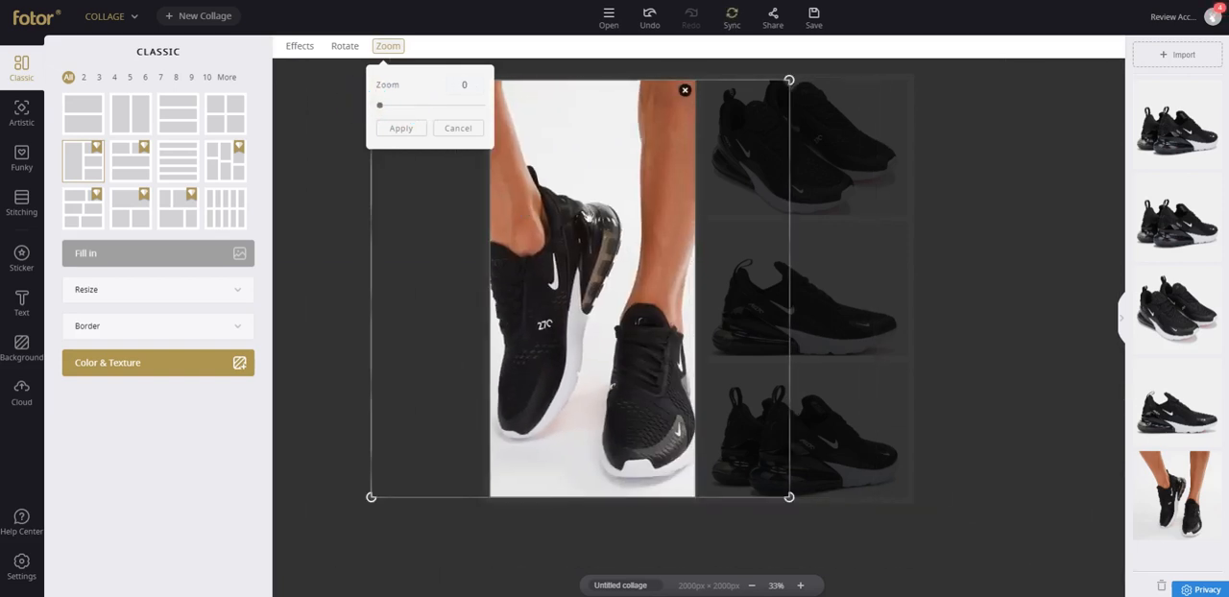
Rotate the tall cell's image left twice and right twice, and flip it horizontally.
{"action": "left_click", "coordinate": [345, 46]}
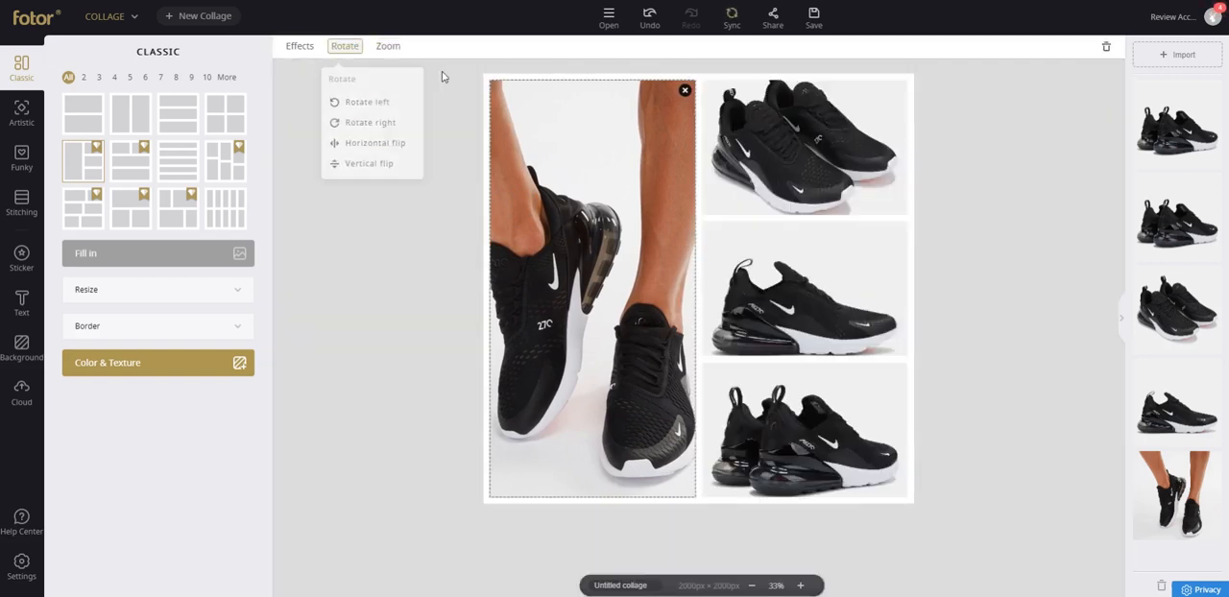
{"action": "left_click", "coordinate": [380, 106]}
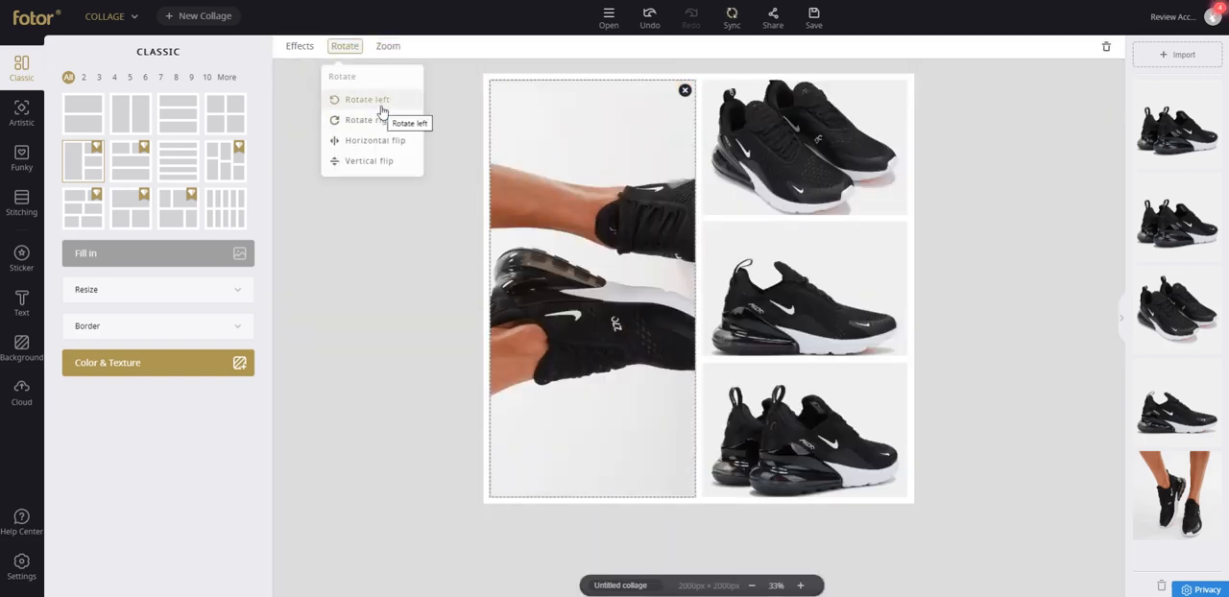
{"action": "left_click", "coordinate": [380, 106]}
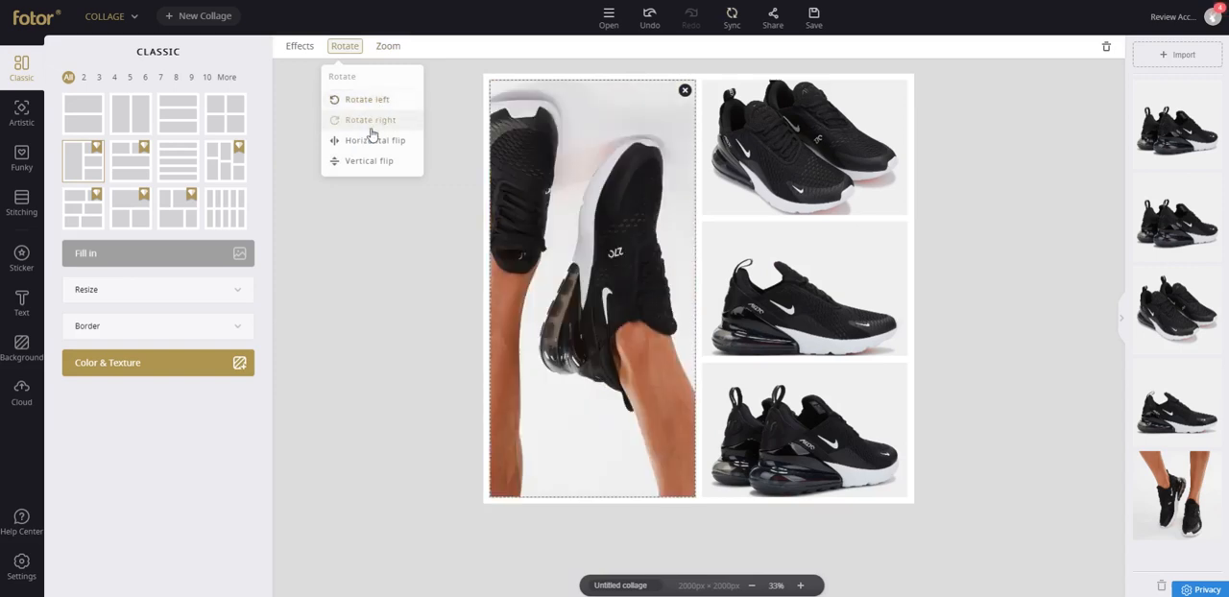
{"action": "left_click", "coordinate": [370, 120]}
{"action": "left_click", "coordinate": [370, 120]}
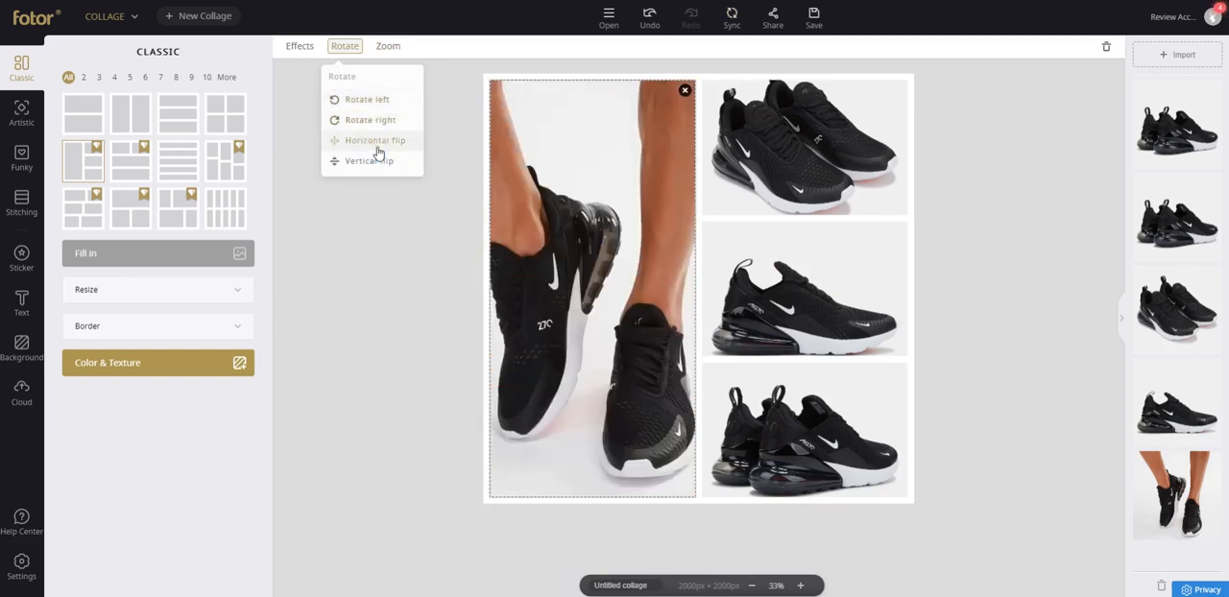
{"action": "left_click", "coordinate": [379, 151]}
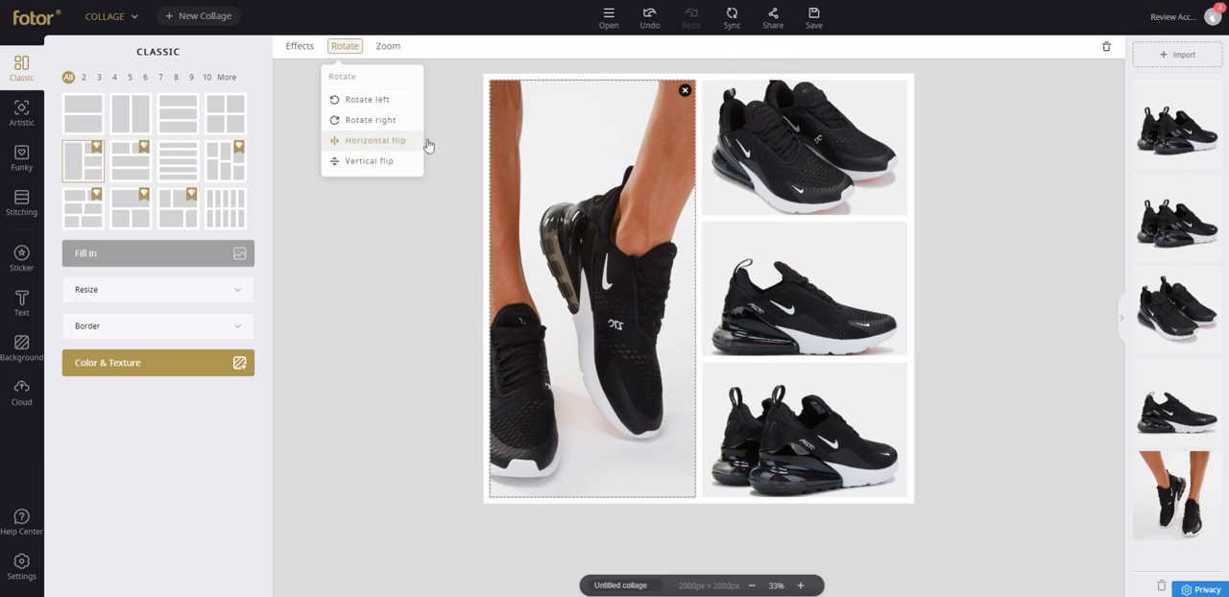
{"action": "left_click", "coordinate": [444, 108]}
Zoom the upper small cell's image to 100%, reposition it to frame the front shoe's toe and swoosh, and apply the zoom.
{"action": "left_click", "coordinate": [783, 139]}
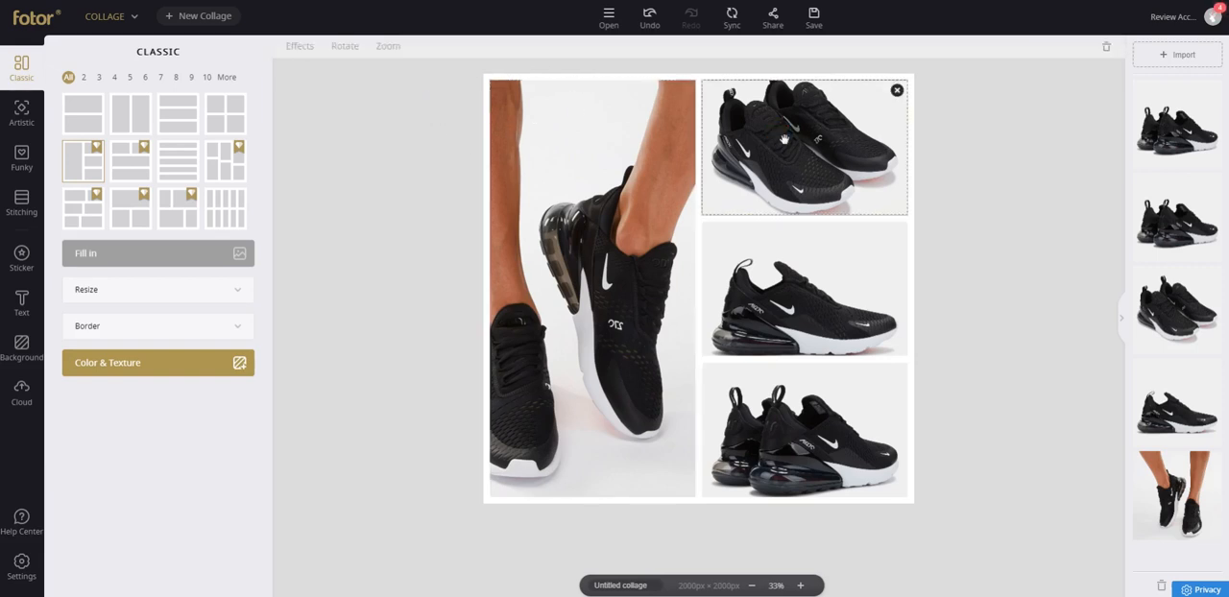
{"action": "left_click", "coordinate": [387, 48]}
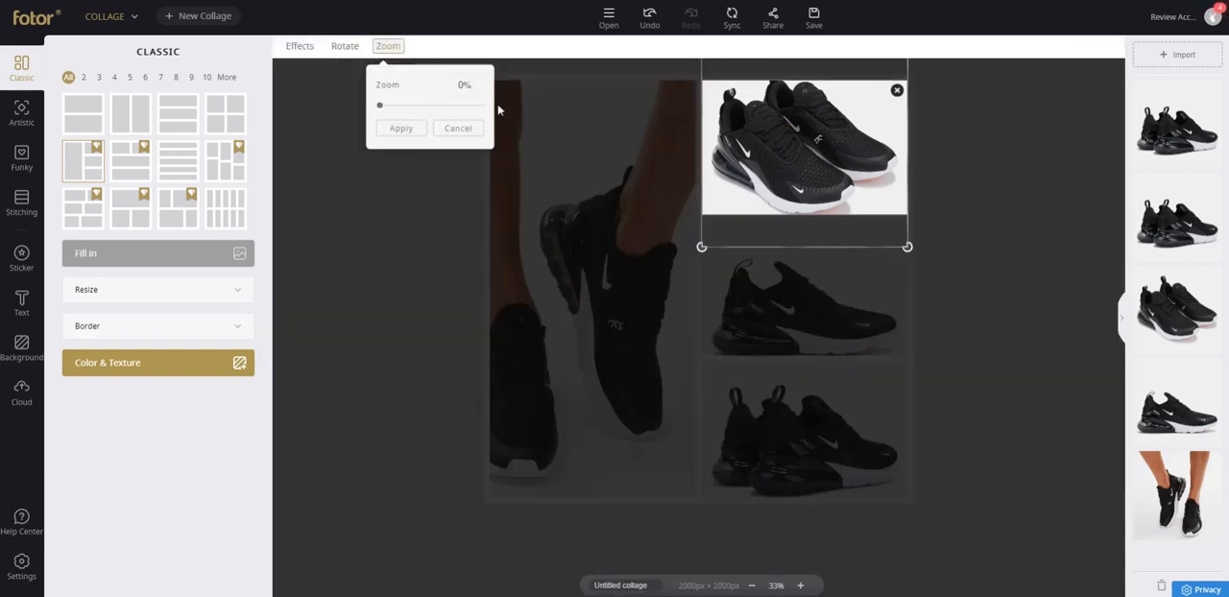
{"action": "left_click_drag", "start_coordinate": [388, 102], "coordinate": [406, 105]}
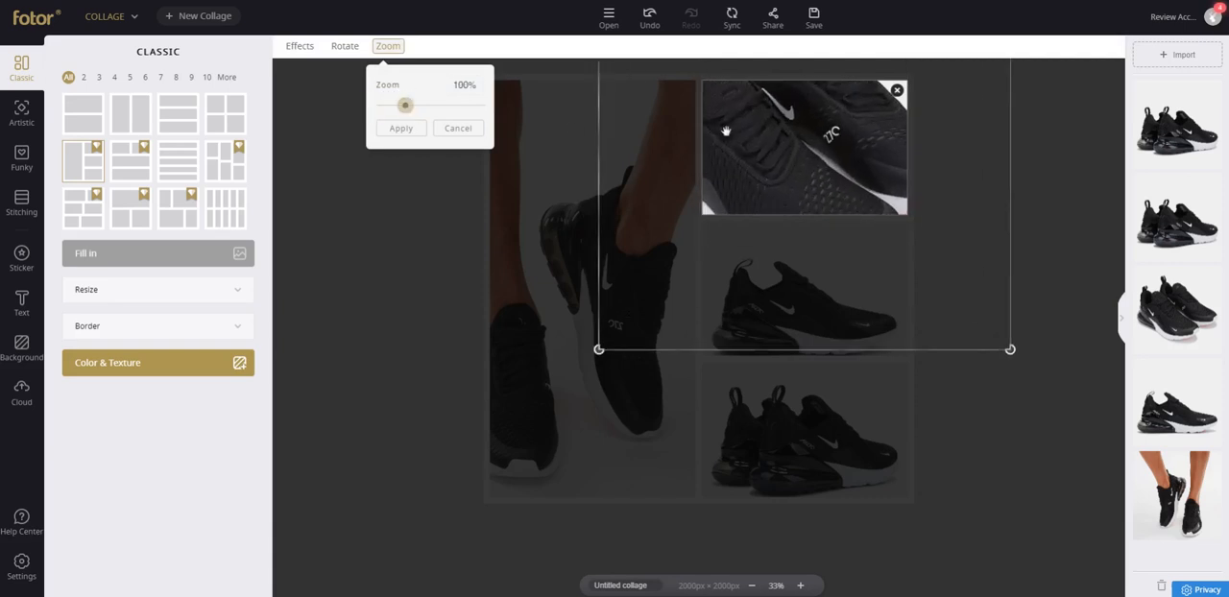
{"action": "left_click_drag", "start_coordinate": [723, 129], "coordinate": [804, 127]}
{"action": "left_click", "coordinate": [404, 126]}
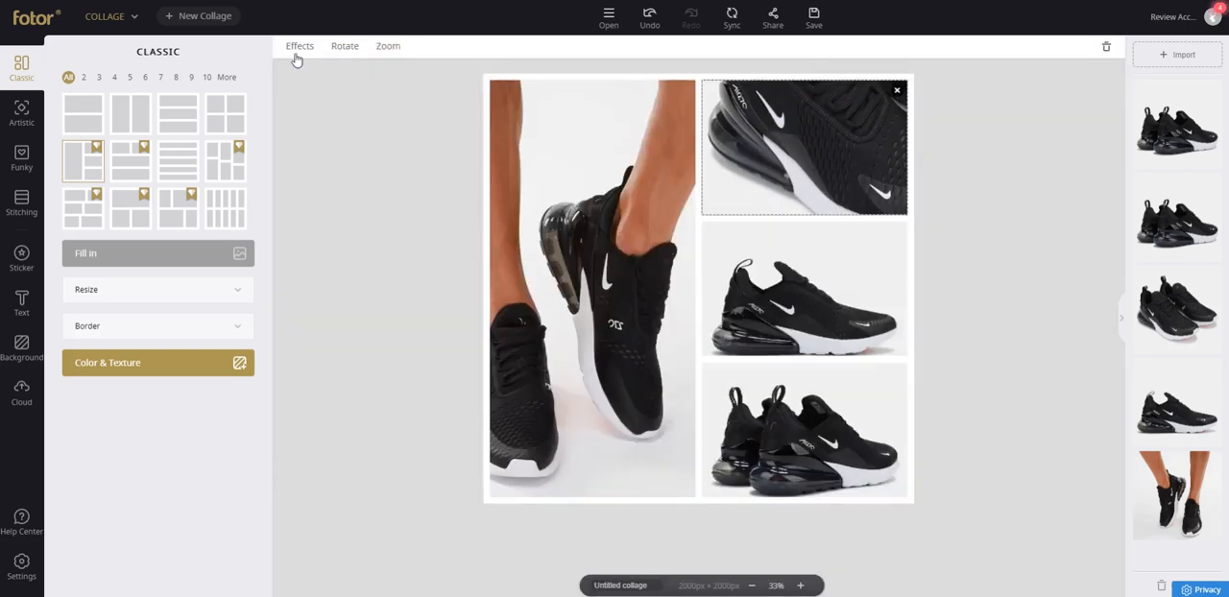
Try several effects and an exposure of -13 on the upper small cell's image, restore the original effect and open its further editing options.
{"action": "left_click", "coordinate": [297, 53]}
{"action": "left_click", "coordinate": [360, 105]}
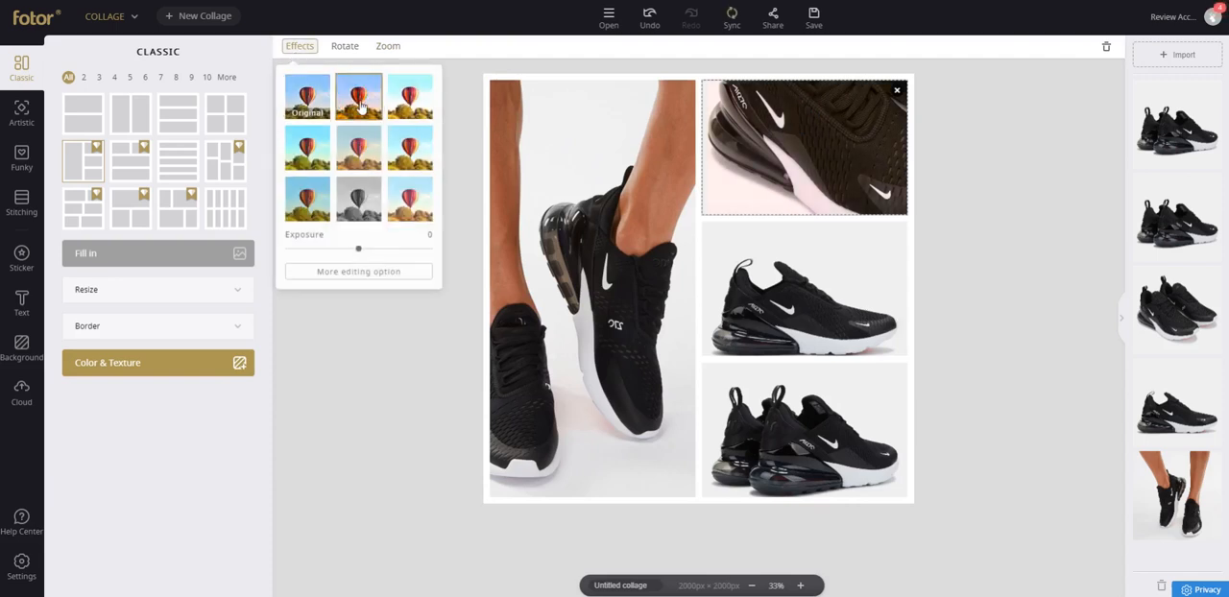
{"action": "left_click", "coordinate": [407, 115]}
{"action": "left_click", "coordinate": [410, 154]}
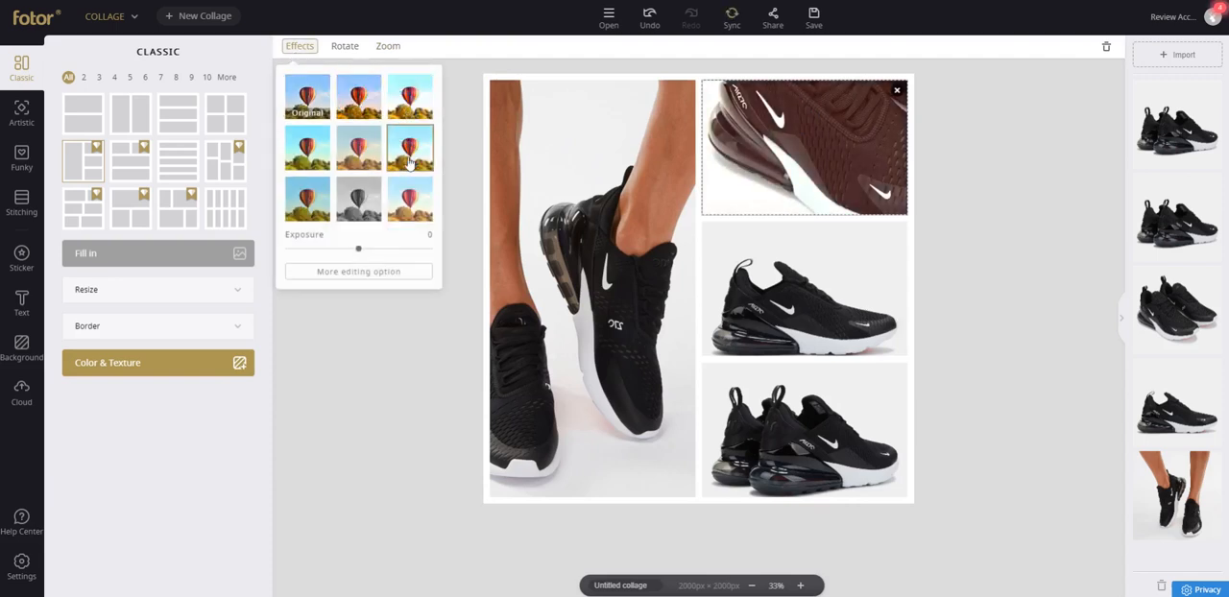
{"action": "left_click", "coordinate": [408, 188]}
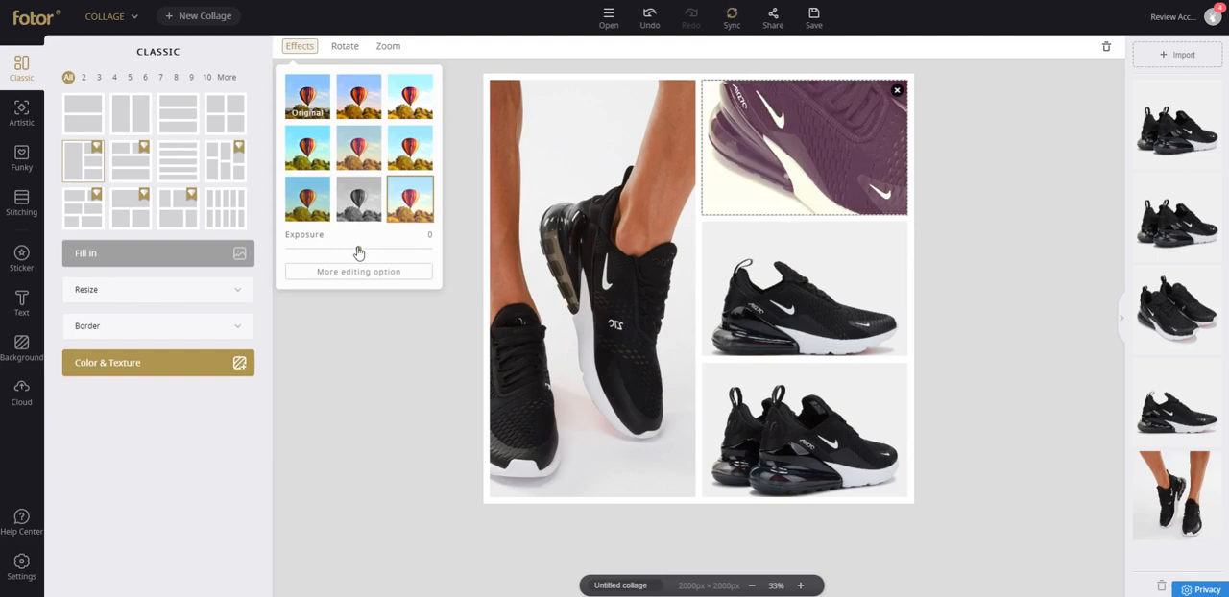
{"action": "mouse_move", "coordinate": [359, 253]}
{"action": "left_mouse_down"}
{"action": "mouse_move", "coordinate": [370, 250]}
{"action": "mouse_move", "coordinate": [303, 249]}
{"action": "mouse_move", "coordinate": [412, 250]}
{"action": "mouse_move", "coordinate": [302, 250]}
{"action": "mouse_move", "coordinate": [481, 248]}
{"action": "mouse_move", "coordinate": [348, 250]}
{"action": "left_mouse_up"}
{"action": "left_click", "coordinate": [310, 109]}
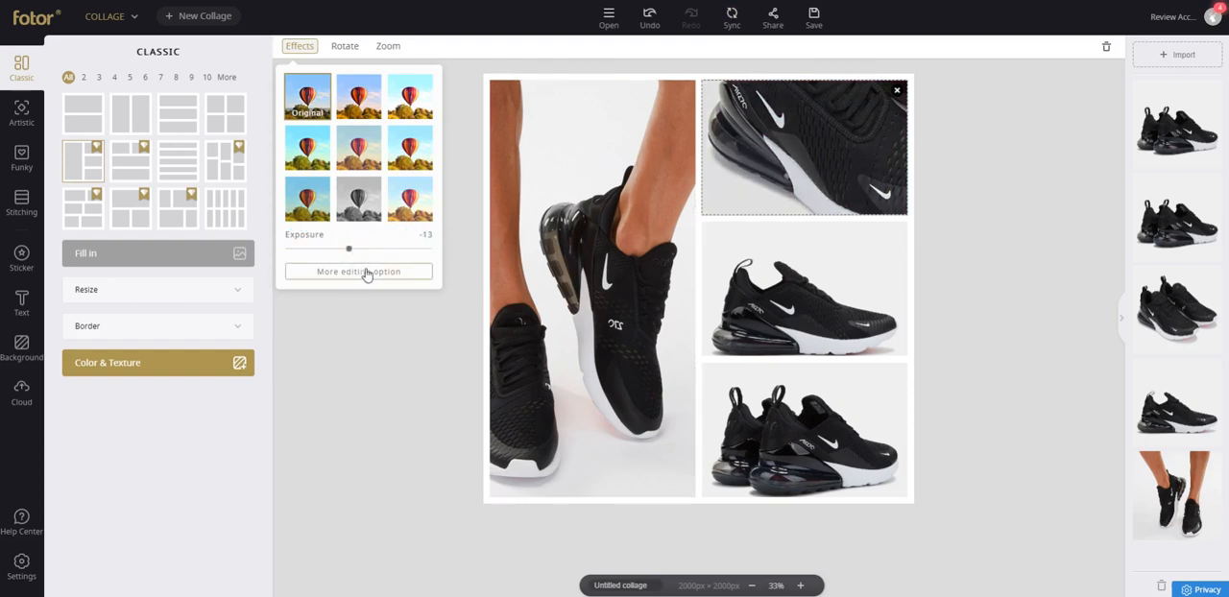
{"action": "left_click", "coordinate": [366, 273]}
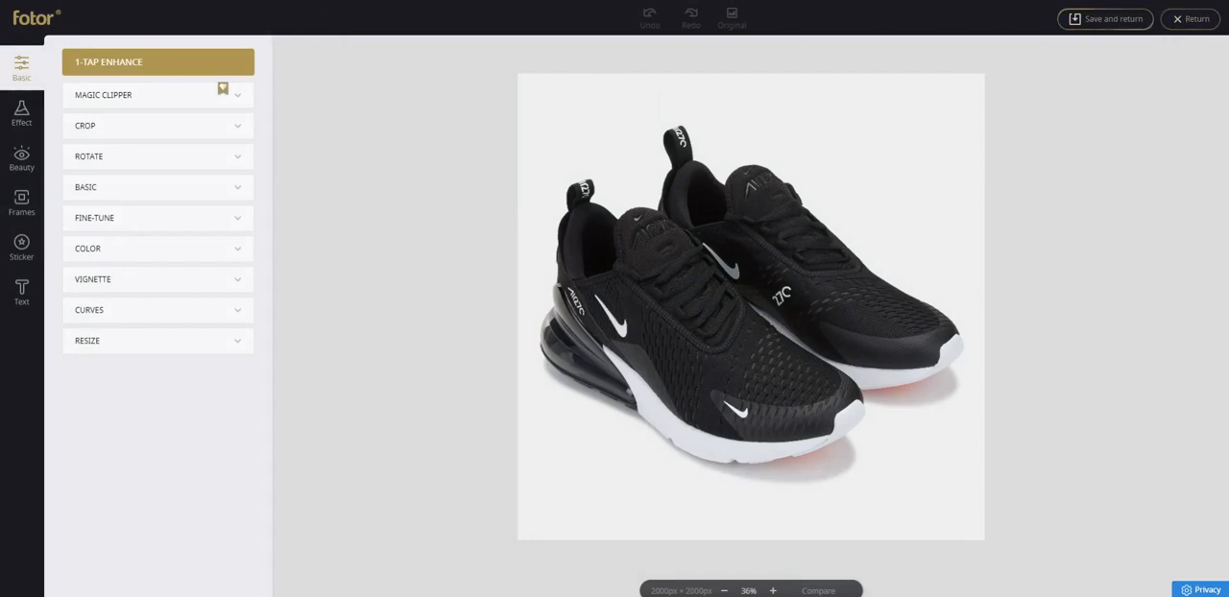
Leave the page without saving and start a new classic collage with one tall cell beside three stacked cells.
{"action": "key", "text": "ctrl+w"}
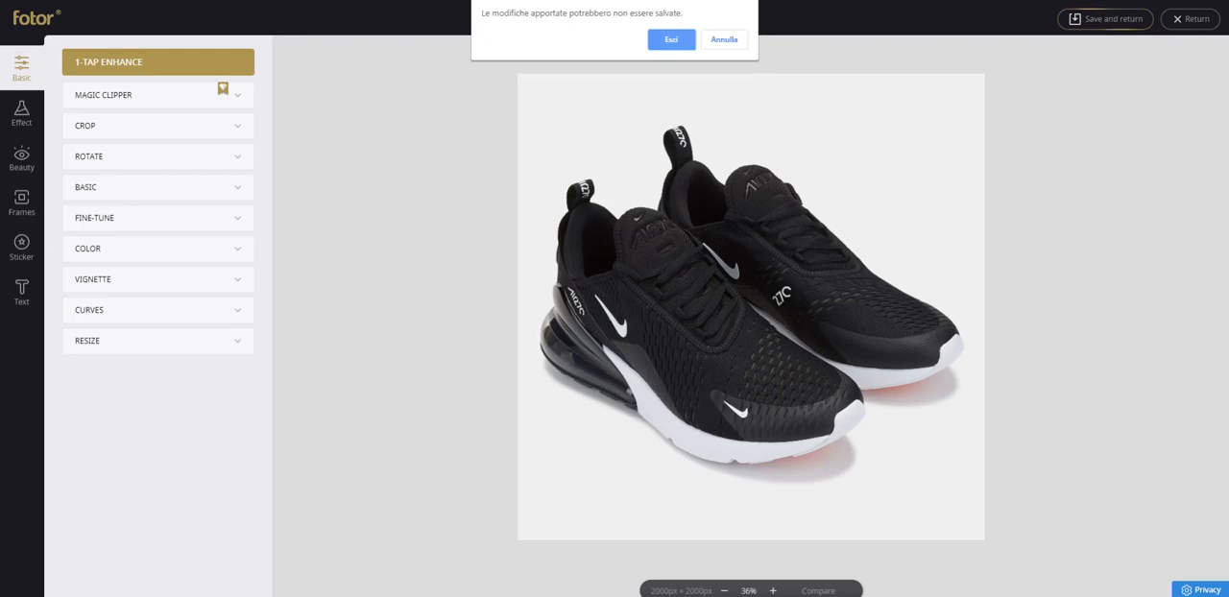
{"action": "left_click", "coordinate": [672, 40]}
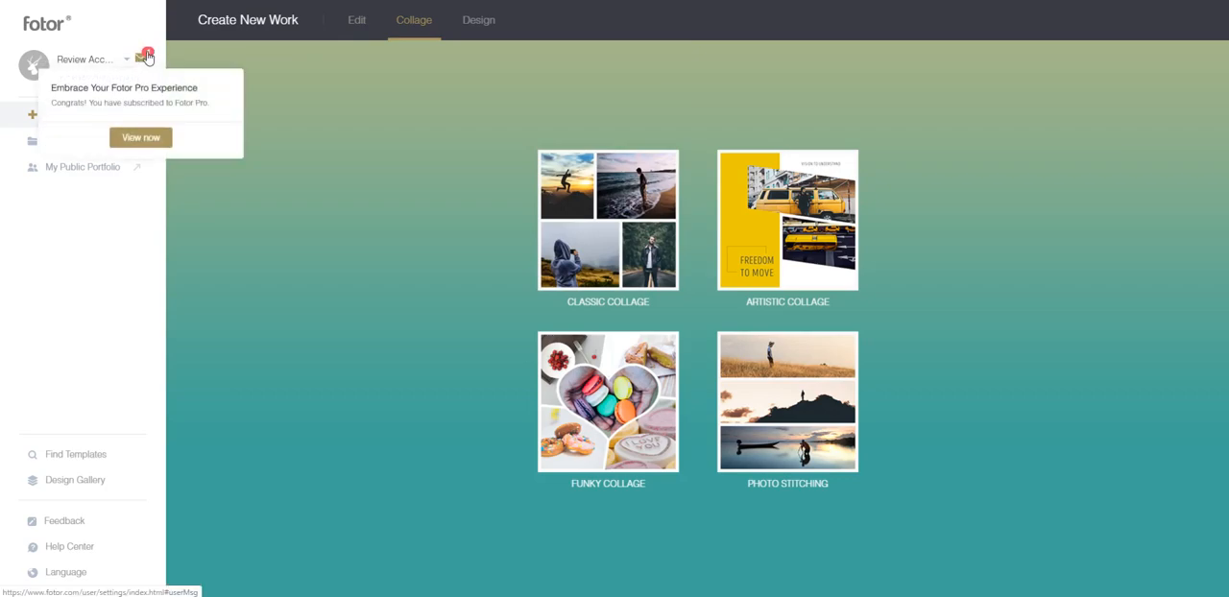
{"action": "left_click", "coordinate": [589, 197]}
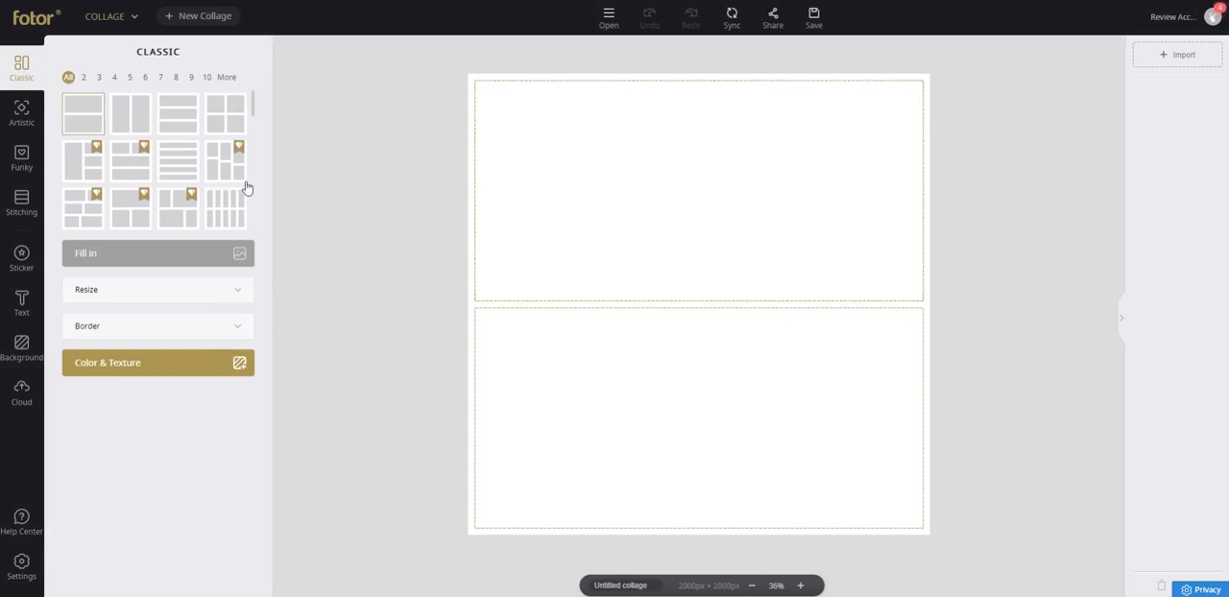
{"action": "left_click", "coordinate": [97, 170]}
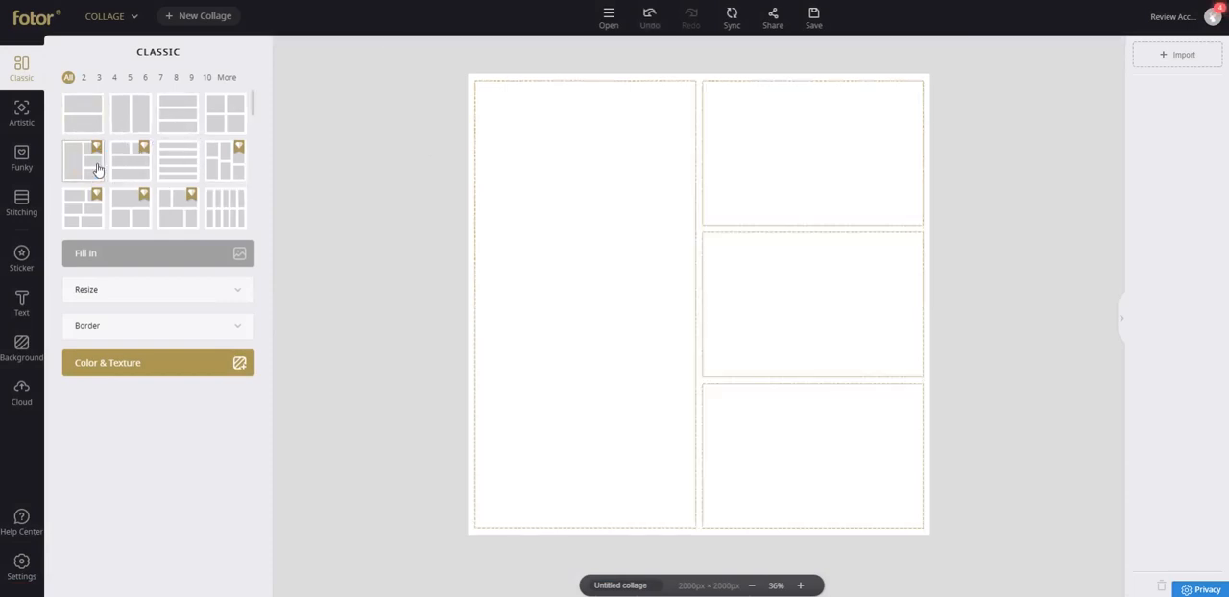
{"action": "left_click", "coordinate": [1171, 56]}
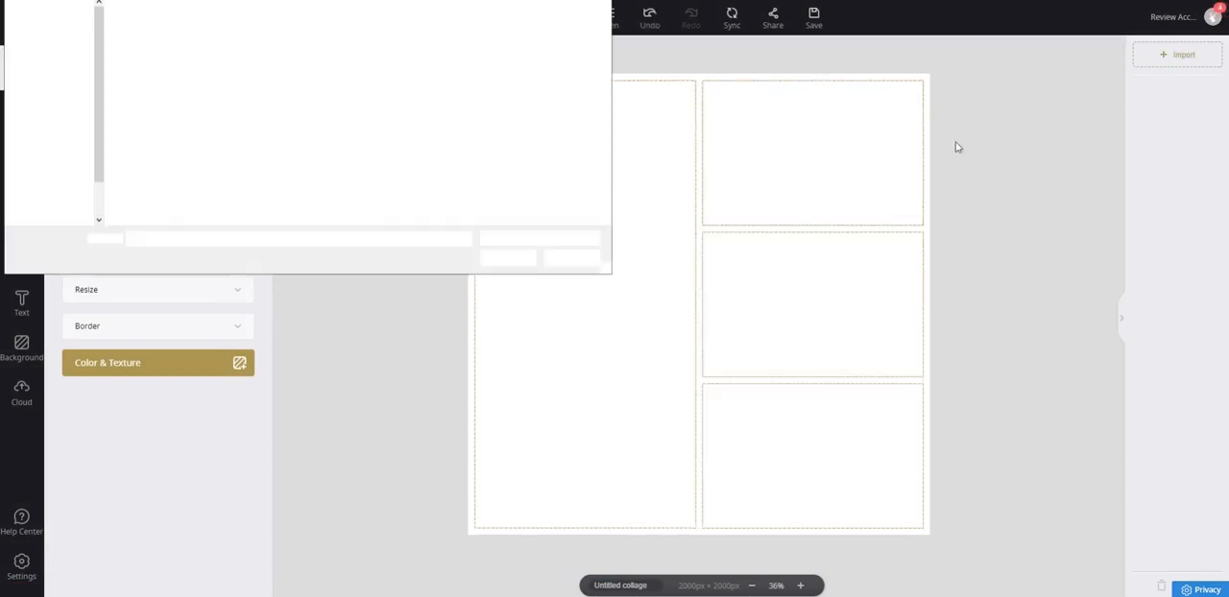
{"action": "left_click_drag", "start_coordinate": [605, 34], "coordinate": [609, 144]}
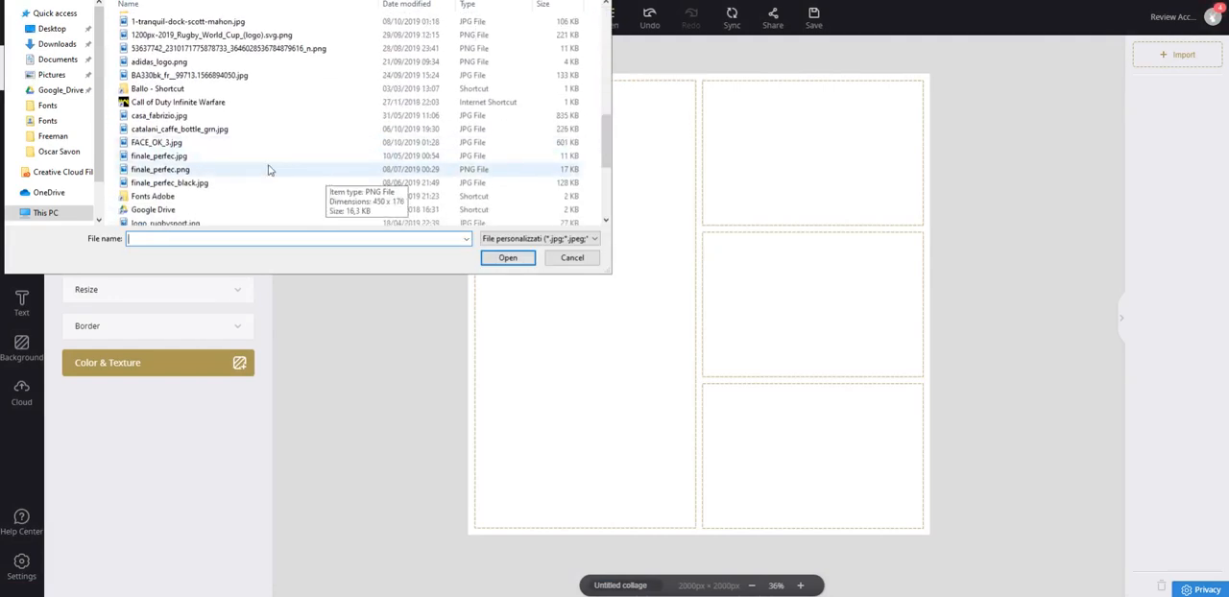
{"action": "left_click", "coordinate": [574, 260]}
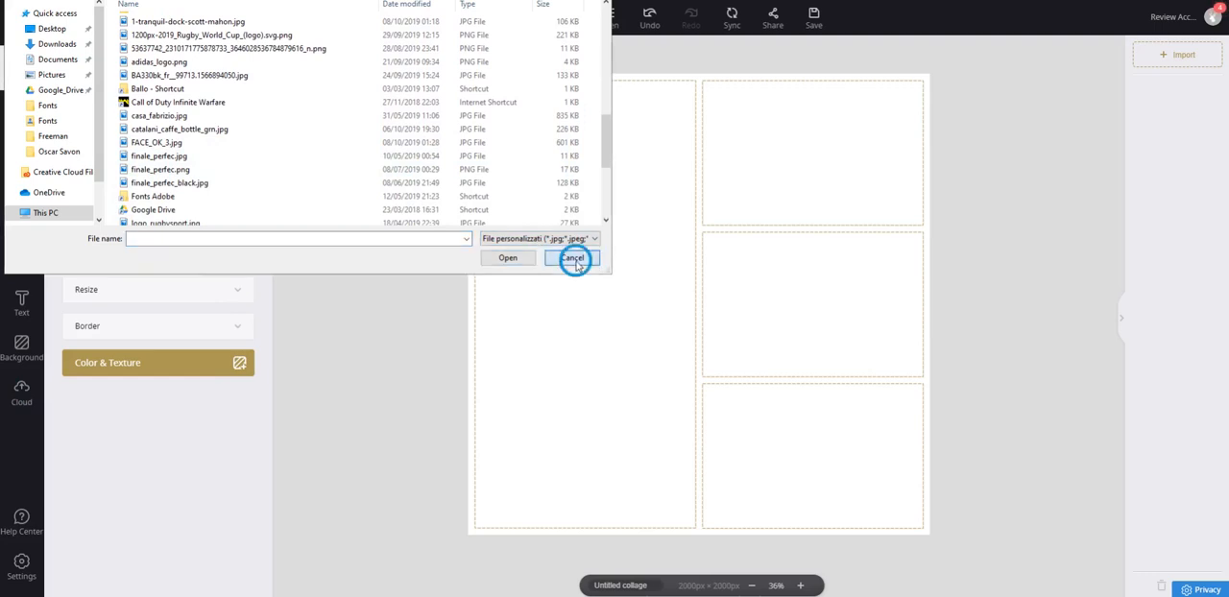
Fill the four cells with shoe images from the cloud, with the on-feet photo in the tall cell and the single-shoe side view in the upper cell.
{"action": "left_click", "coordinate": [22, 390]}
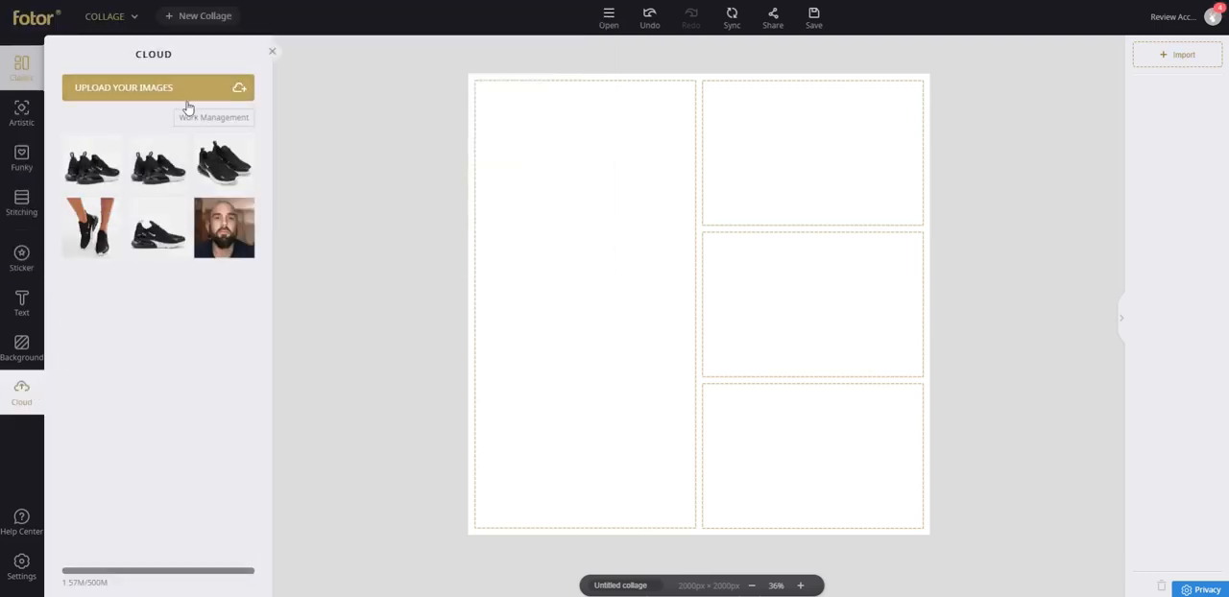
{"action": "left_click", "coordinate": [96, 173]}
{"action": "left_click", "coordinate": [100, 178]}
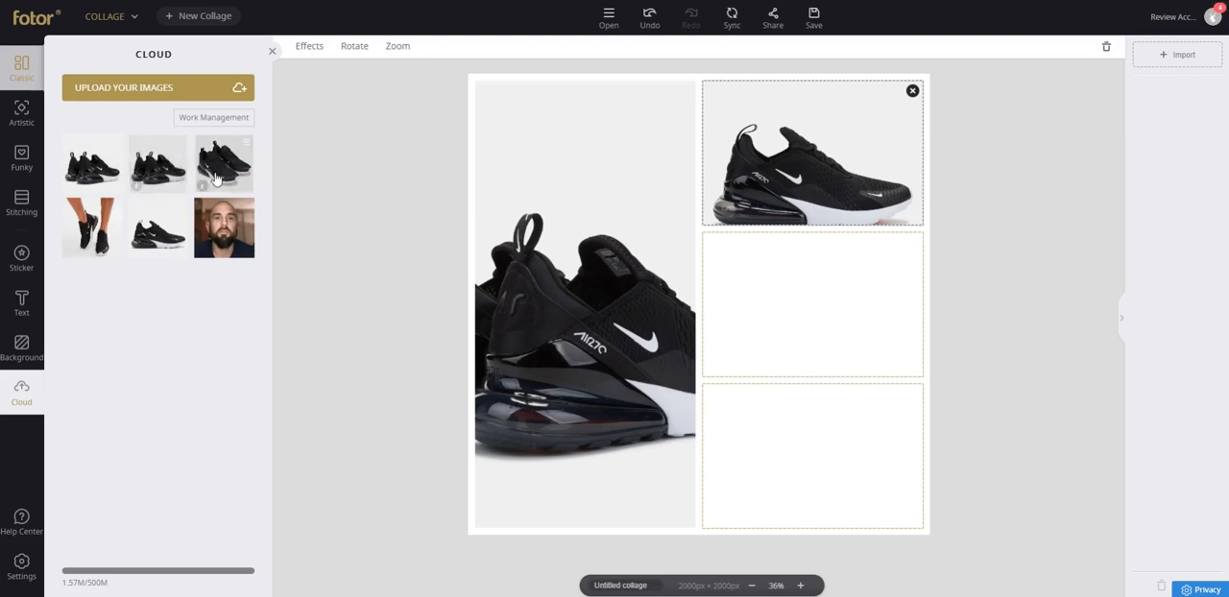
{"action": "left_click", "coordinate": [105, 223]}
{"action": "left_click_drag", "start_coordinate": [237, 188], "coordinate": [720, 394]}
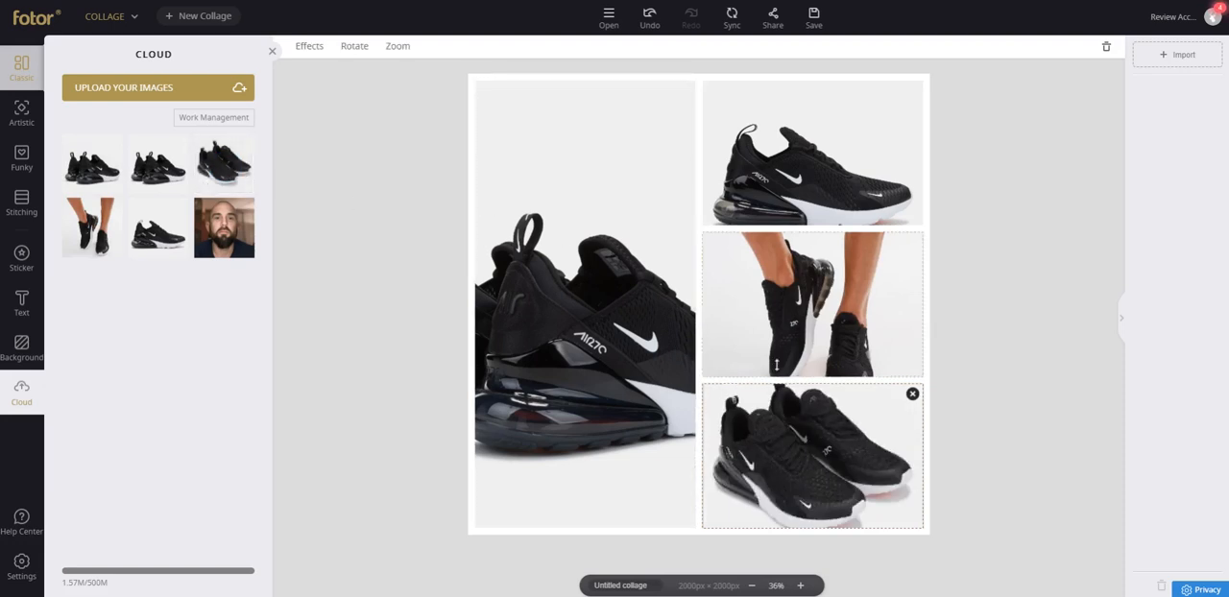
{"action": "left_click_drag", "start_coordinate": [804, 341], "coordinate": [594, 286]}
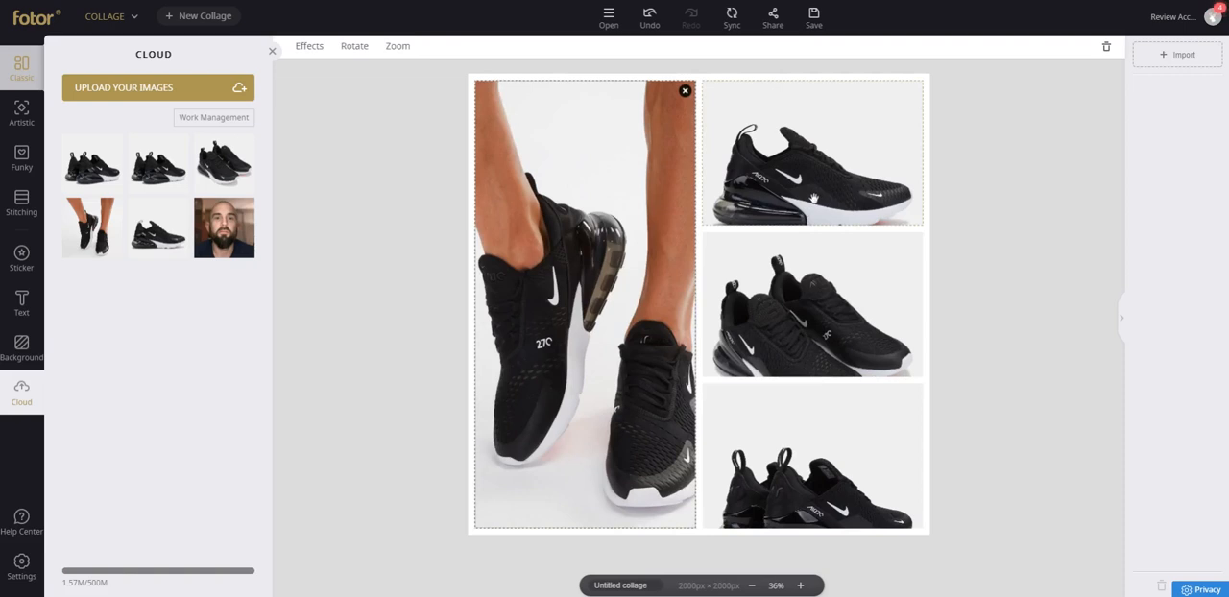
Shift the images in the middle, upper and lower small cells upward within their frames.
{"action": "left_click", "coordinate": [799, 266]}
{"action": "double_click", "coordinate": [807, 283]}
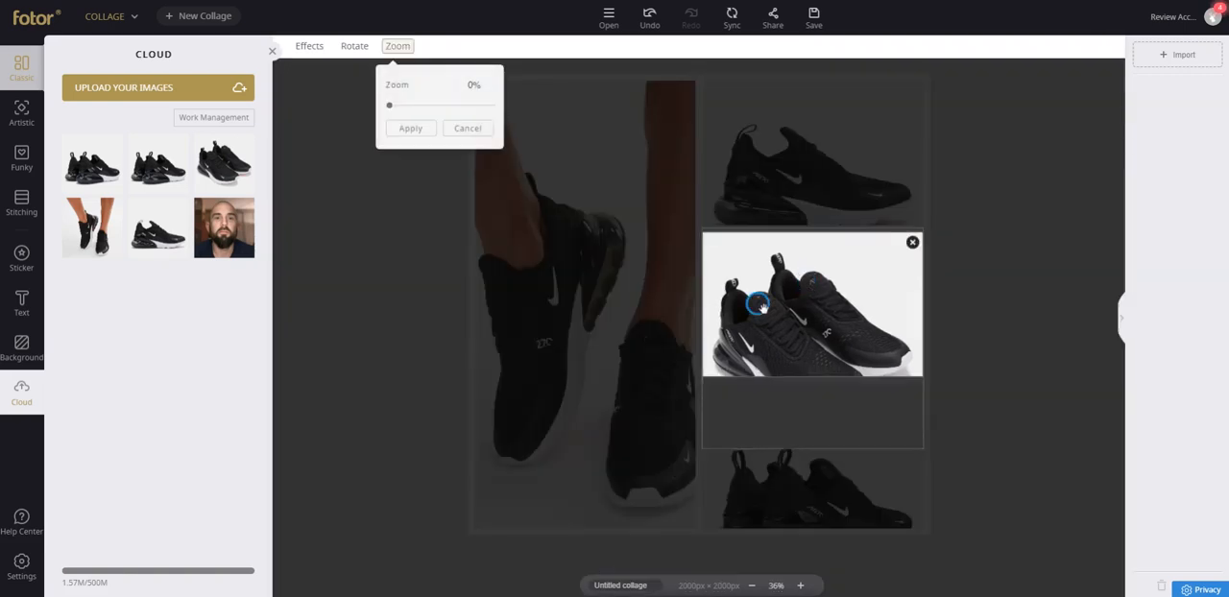
{"action": "left_click_drag", "start_coordinate": [759, 305], "coordinate": [760, 253]}
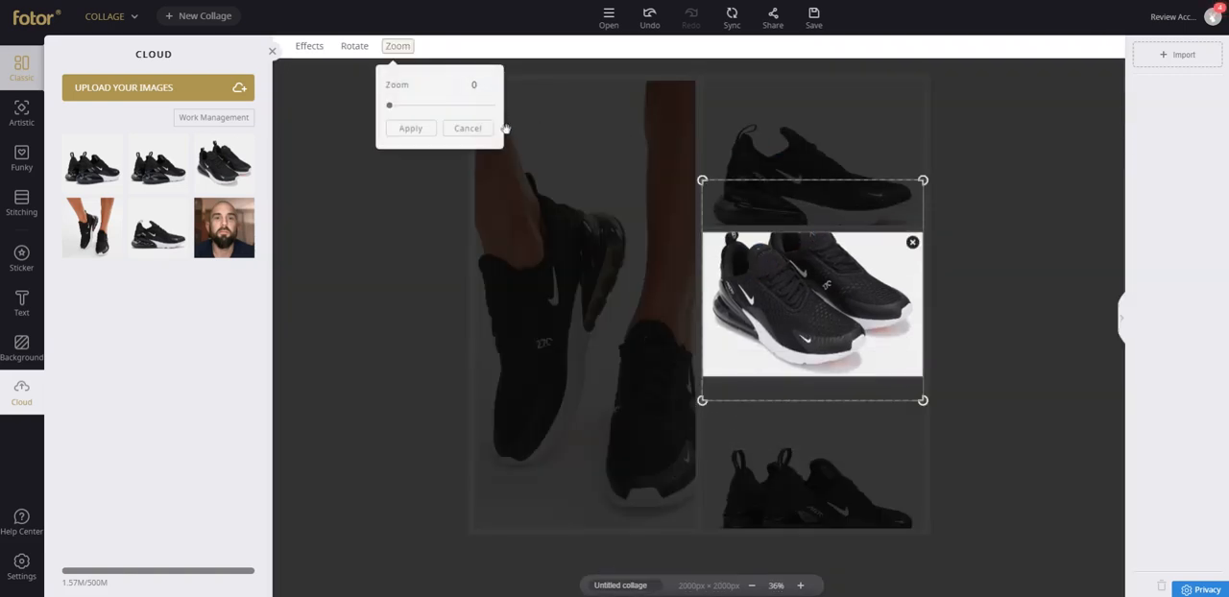
{"action": "left_click", "coordinate": [429, 125]}
{"action": "double_click", "coordinate": [758, 133]}
{"action": "left_click_drag", "start_coordinate": [787, 163], "coordinate": [790, 141]}
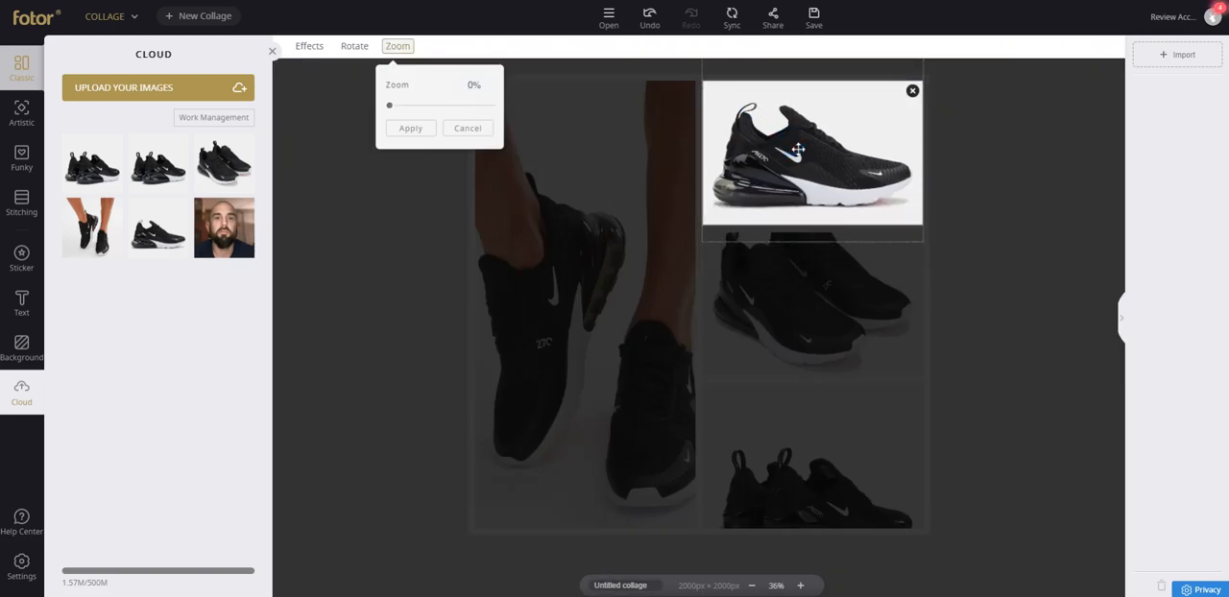
{"action": "left_click", "coordinate": [797, 390]}
{"action": "left_click_drag", "start_coordinate": [803, 413], "coordinate": [808, 382]}
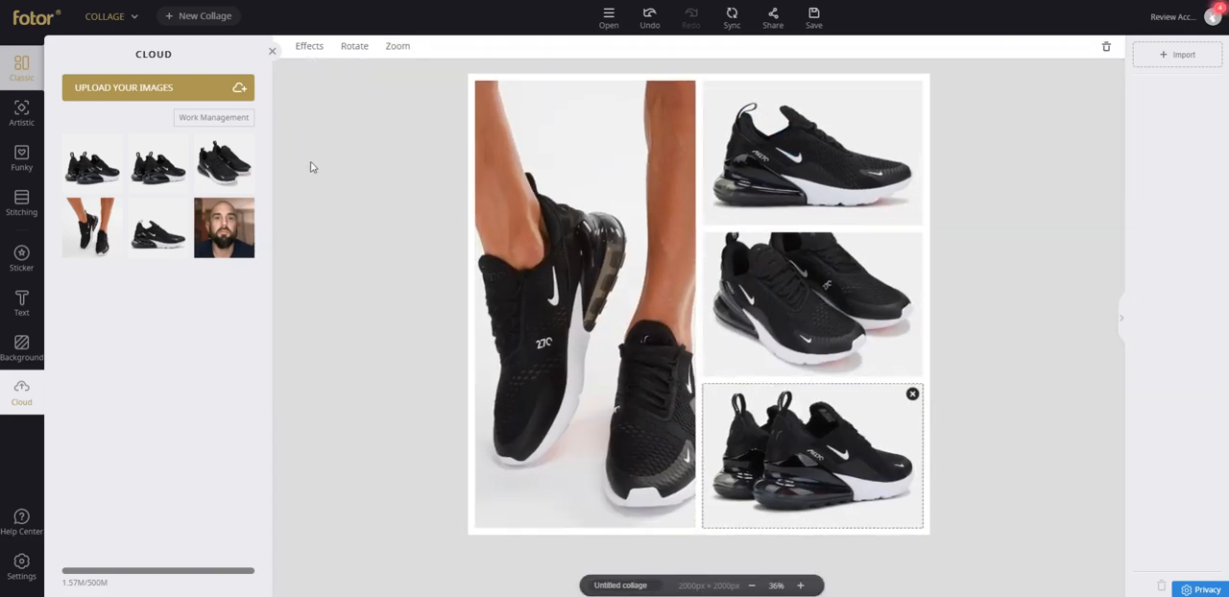
{"action": "left_click", "coordinate": [368, 134]}
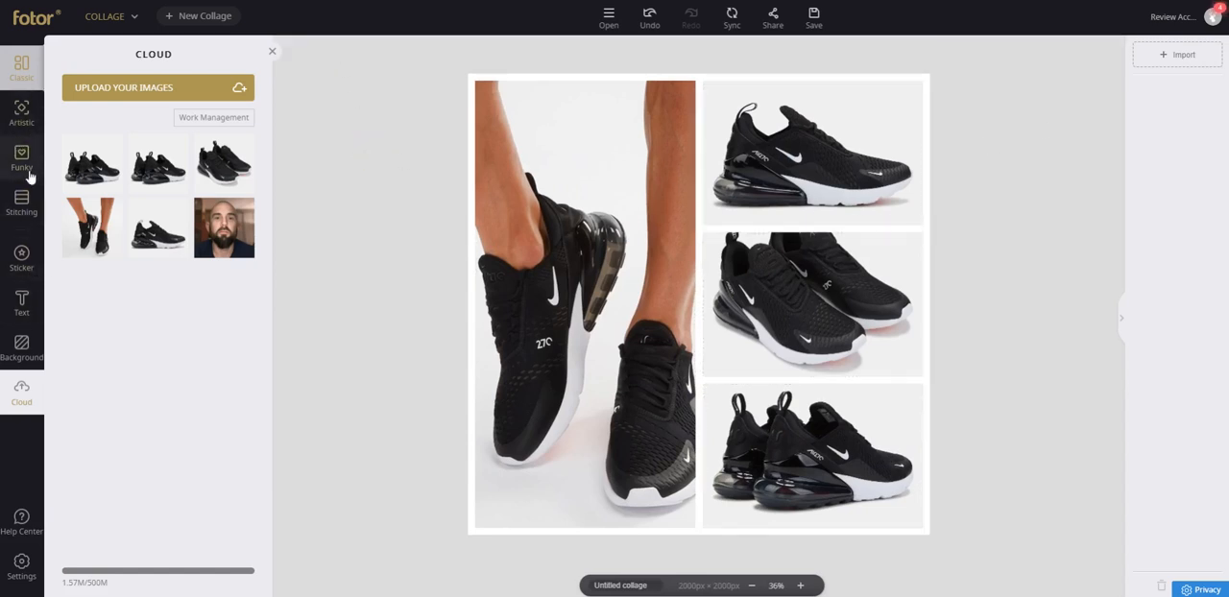
{"action": "left_click", "coordinate": [690, 86]}
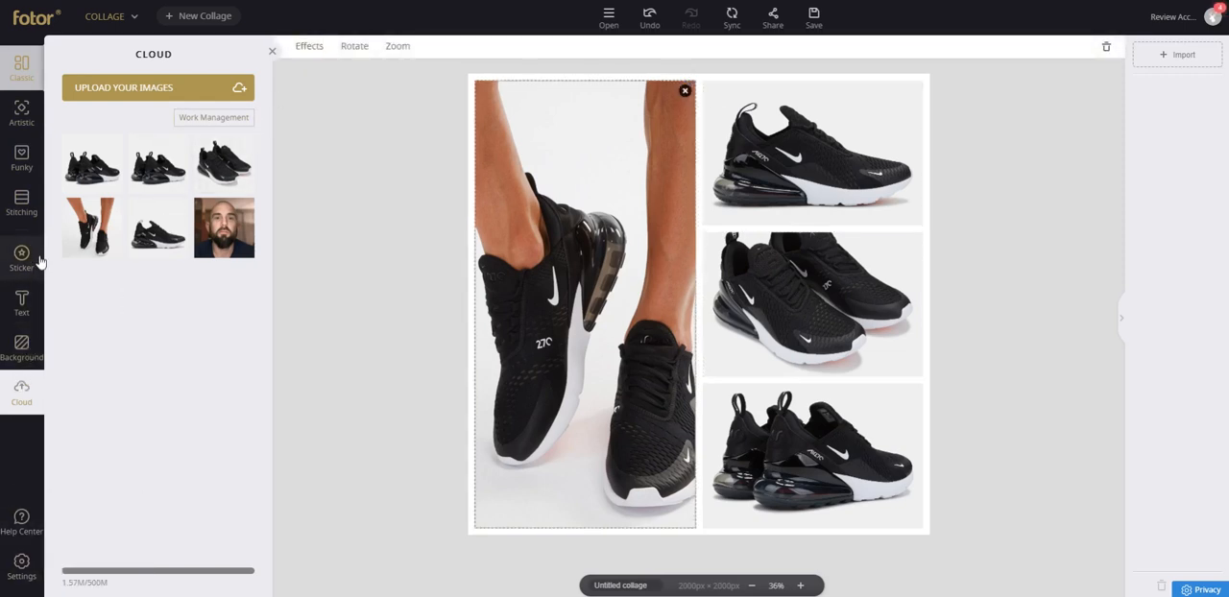
Discard the collage without syncing it to the cloud and look through the Photo Stitching, Funky and Artistic collage types.
{"action": "left_click", "coordinate": [23, 199]}
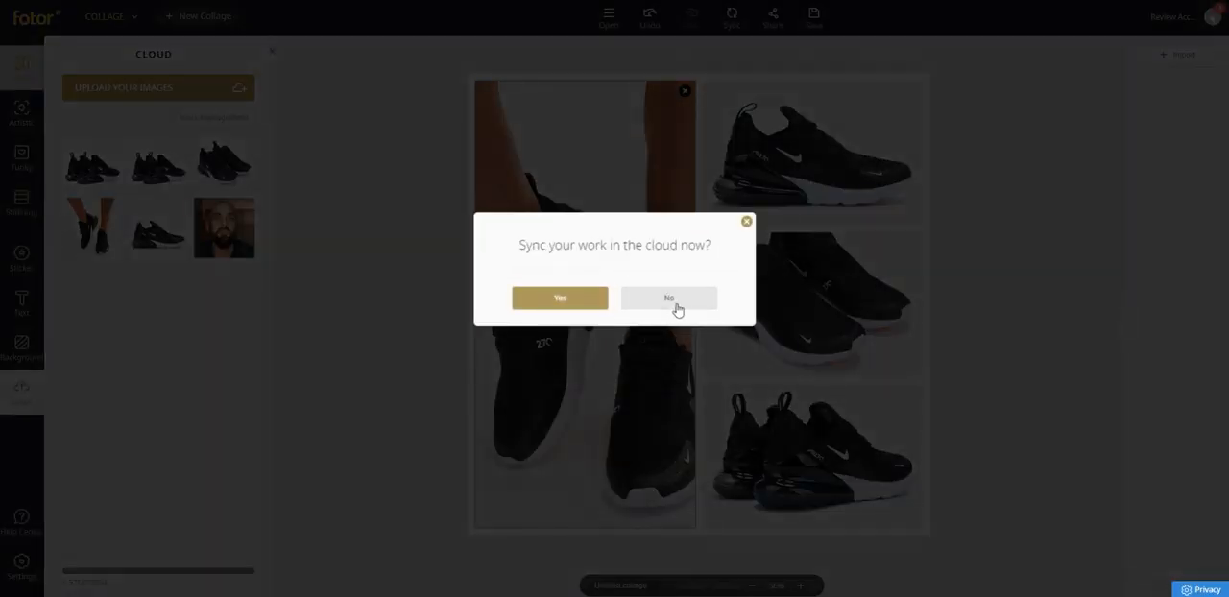
{"action": "left_click", "coordinate": [679, 301]}
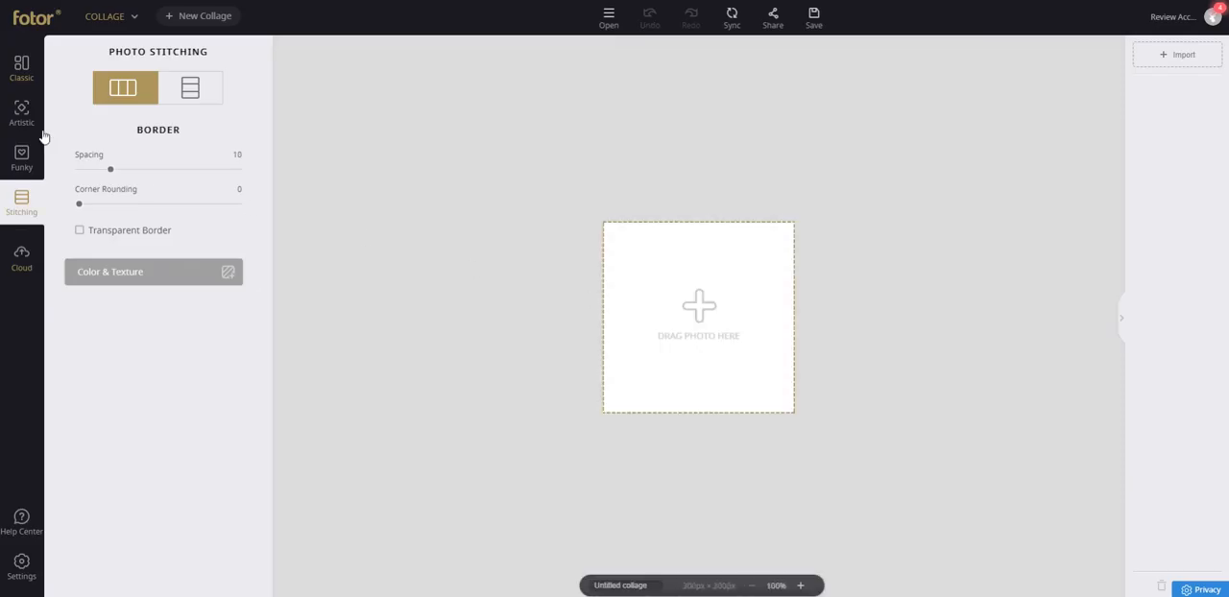
{"action": "left_click", "coordinate": [22, 159]}
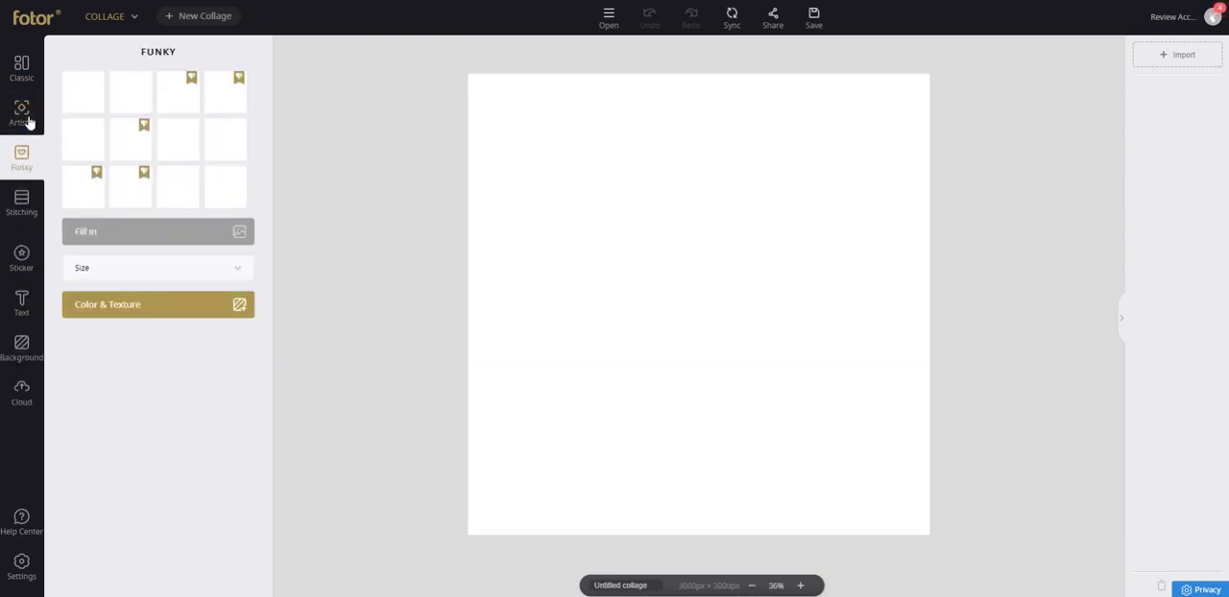
{"action": "left_click", "coordinate": [23, 115]}
Start another classic collage, trying the three-row layout before choosing one tall cell beside three stacked cells.
{"action": "left_click", "coordinate": [21, 67]}
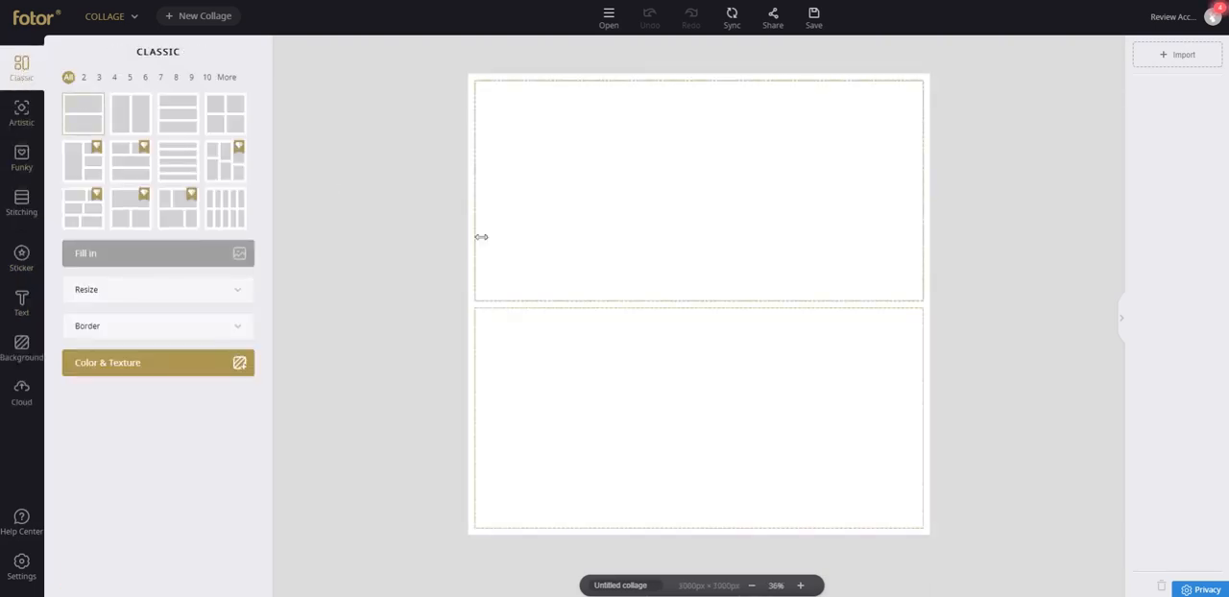
{"action": "left_click", "coordinate": [170, 117]}
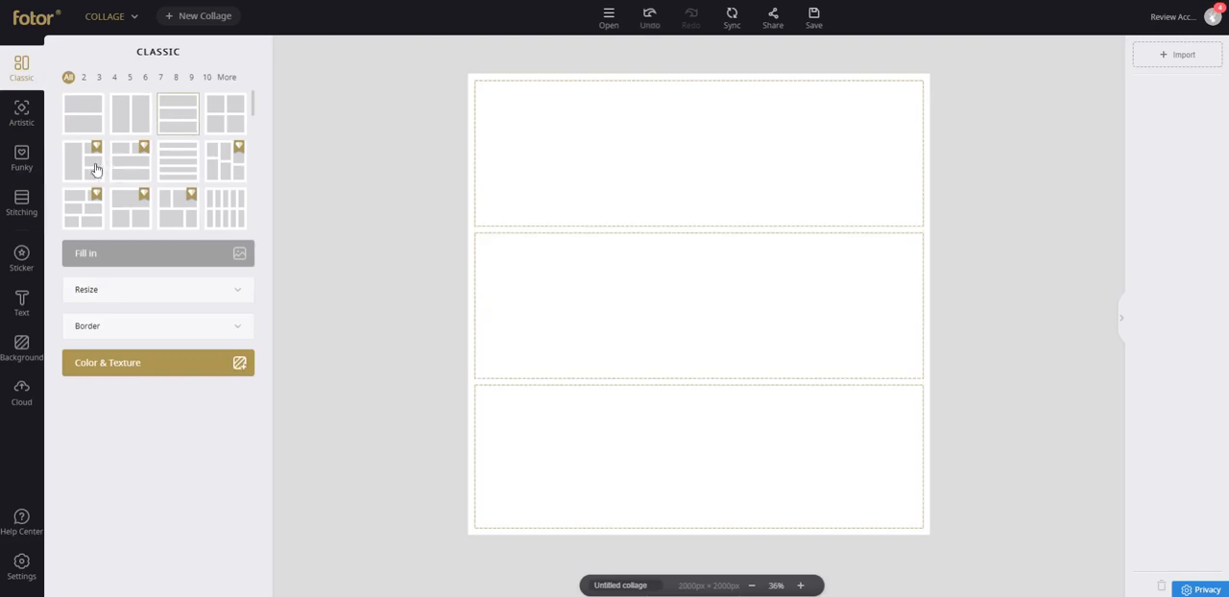
{"action": "left_click", "coordinate": [91, 169]}
Fill the cells from the cloud: rear view in the tall cell, front pair above, single-shoe side view in the middle, on-feet photo below.
{"action": "left_click", "coordinate": [10, 413]}
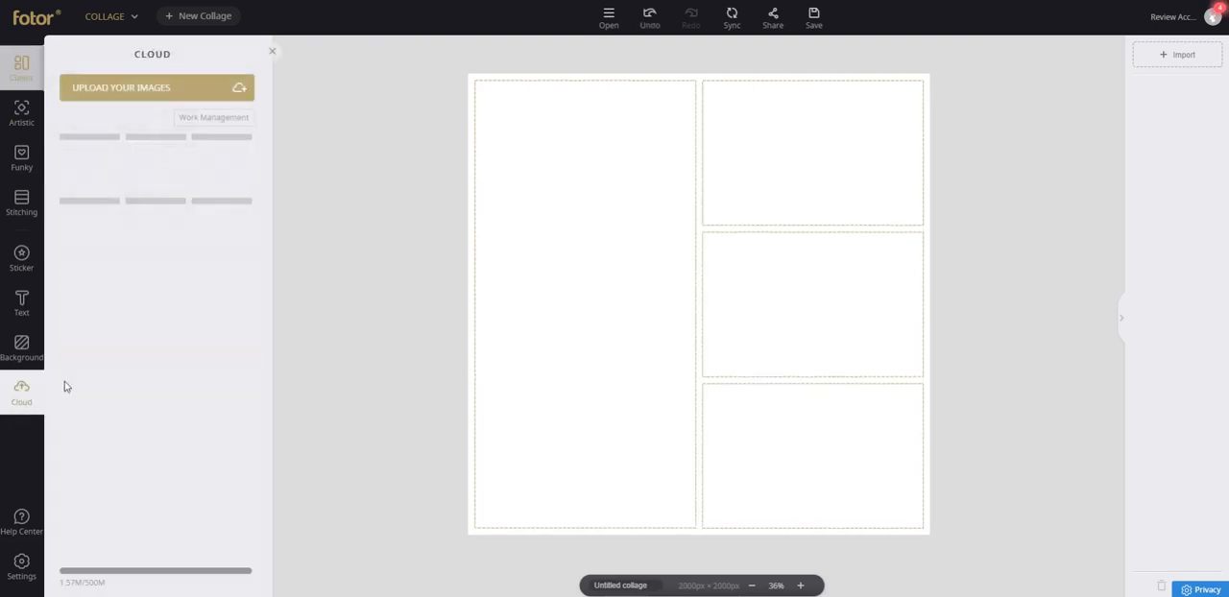
{"action": "left_click", "coordinate": [204, 171]}
{"action": "left_click", "coordinate": [203, 171]}
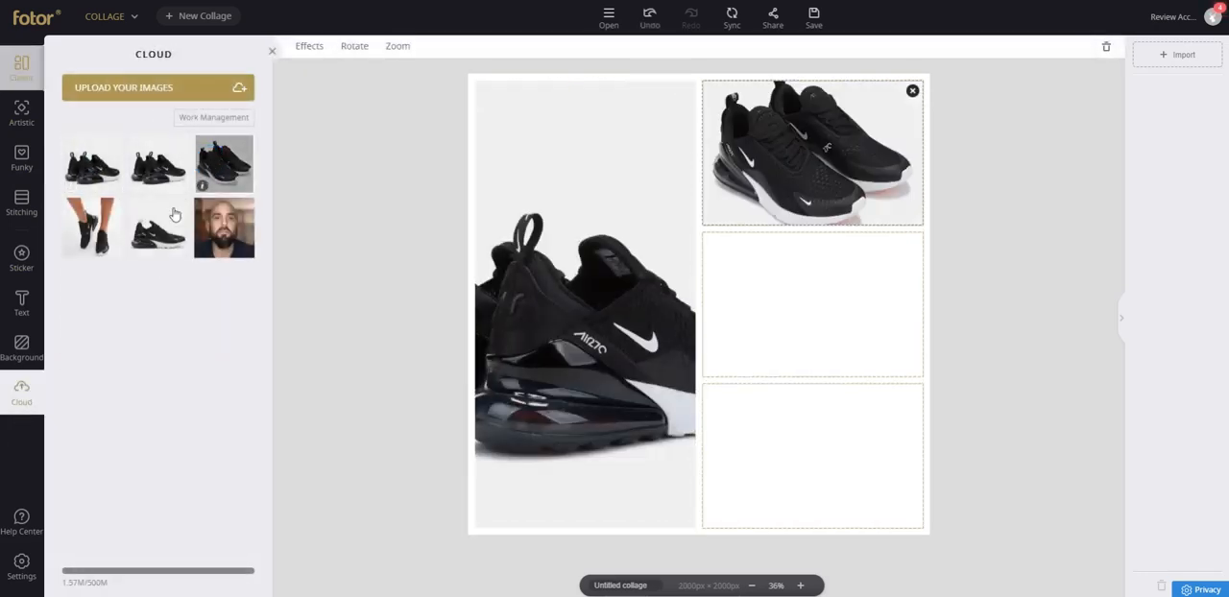
{"action": "left_click", "coordinate": [158, 227]}
{"action": "left_click", "coordinate": [92, 226]}
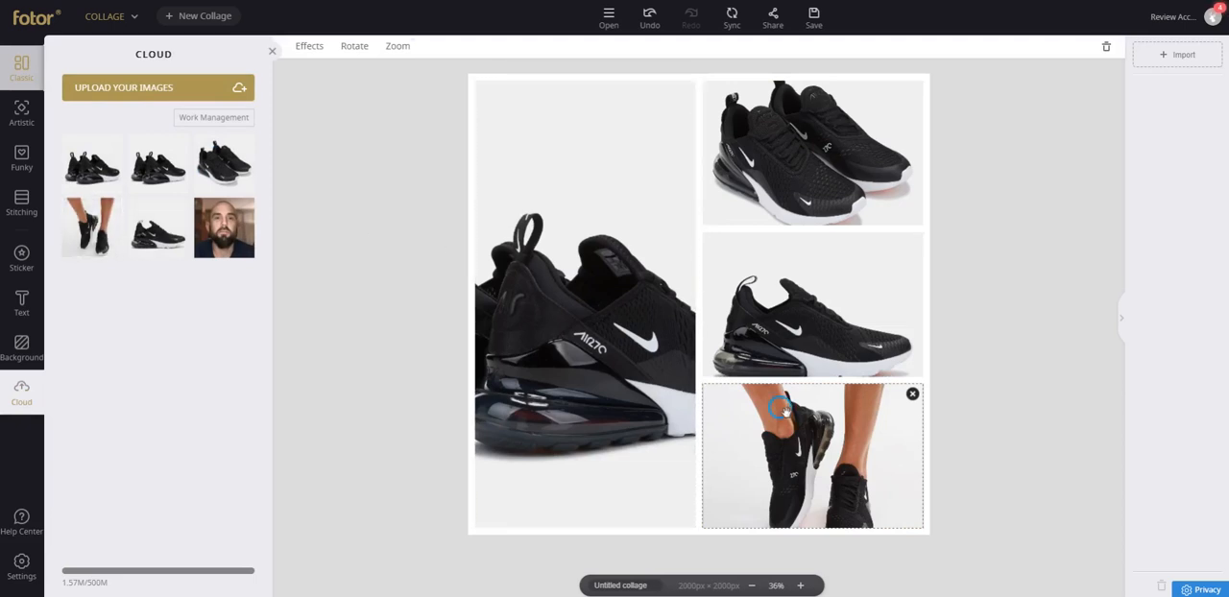
Zoom the lower cell's on-feet image to 67% and reposition it within its frame.
{"action": "double_click", "coordinate": [781, 408]}
{"action": "left_click_drag", "start_coordinate": [389, 105], "coordinate": [407, 104]}
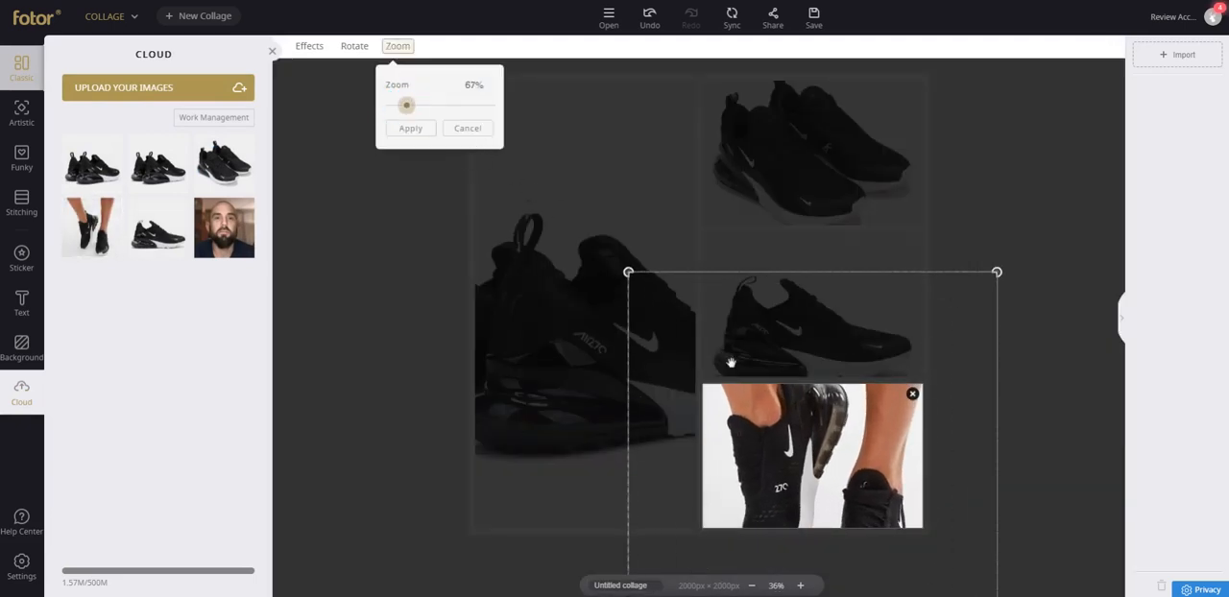
{"action": "left_click_drag", "start_coordinate": [736, 357], "coordinate": [797, 435]}
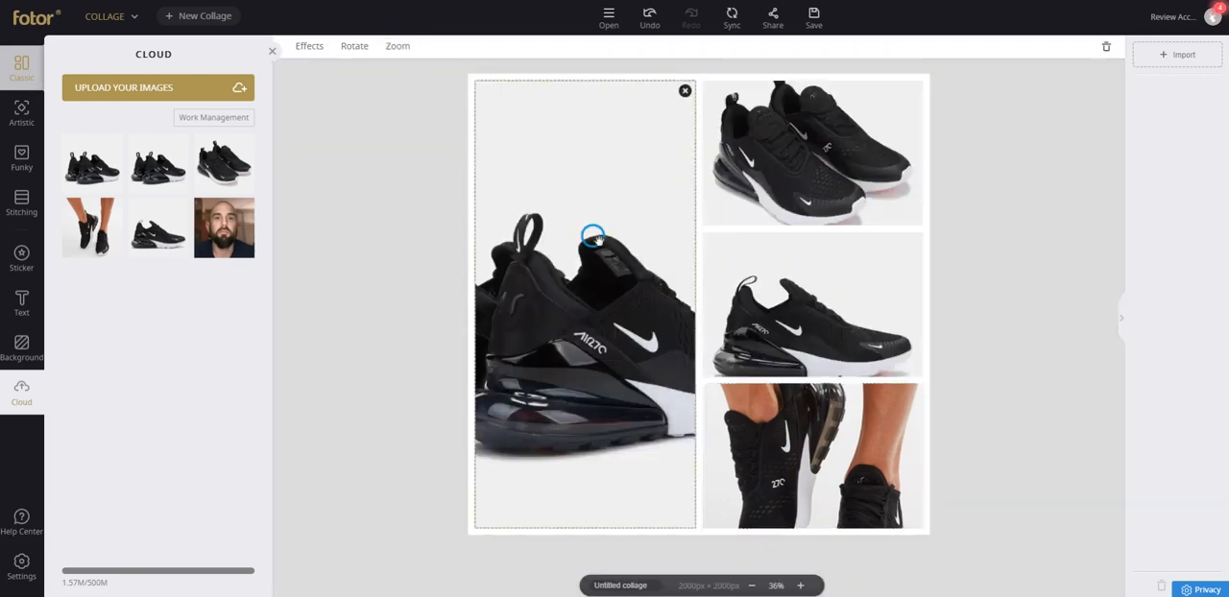
Shift the tall cell's rear view to the right and the middle cell's side view upward within their frames.
{"action": "double_click", "coordinate": [602, 243]}
{"action": "left_click", "coordinate": [448, 131]}
{"action": "left_click_drag", "start_coordinate": [537, 266], "coordinate": [673, 288]}
{"action": "left_click", "coordinate": [781, 302]}
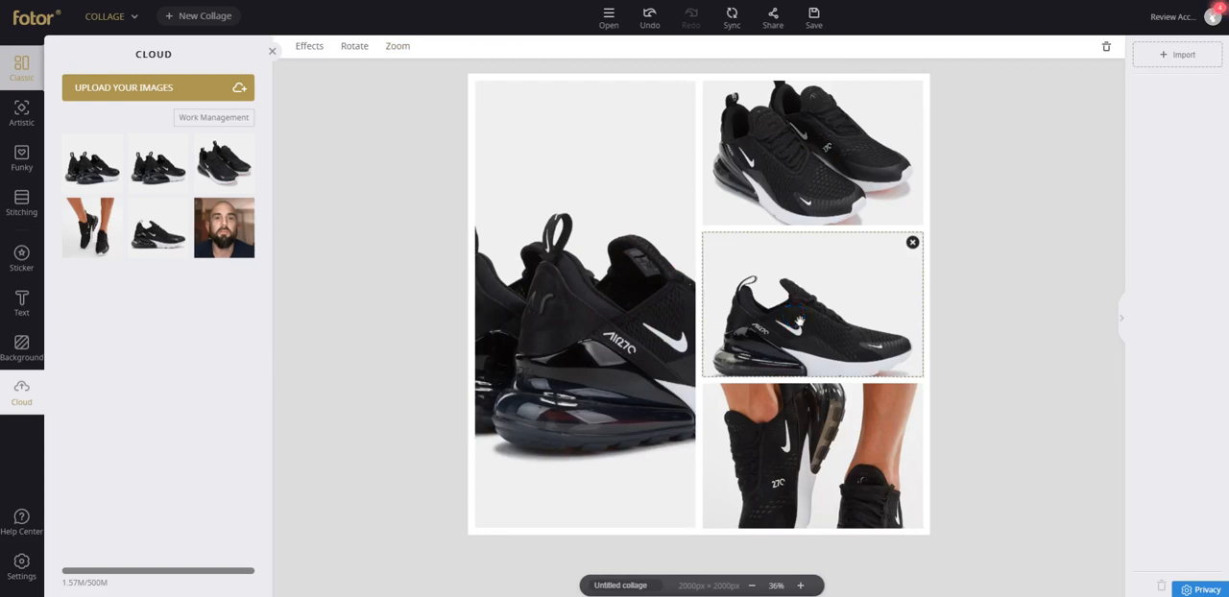
{"action": "double_click", "coordinate": [799, 320]}
{"action": "left_click", "coordinate": [440, 137]}
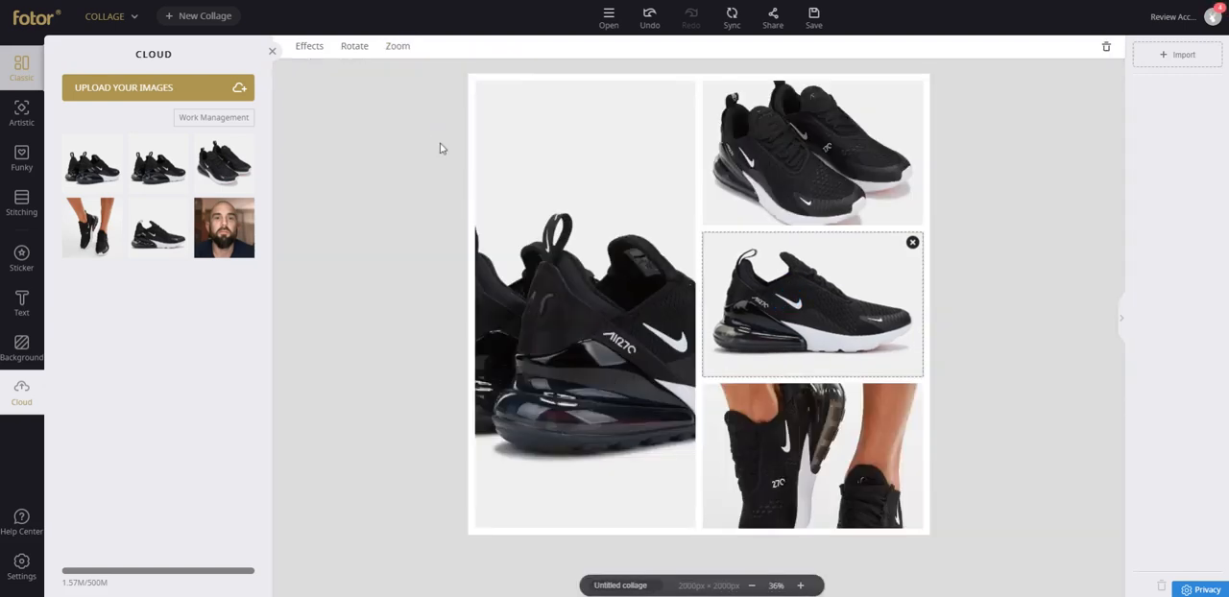
{"action": "left_click", "coordinate": [392, 211]}
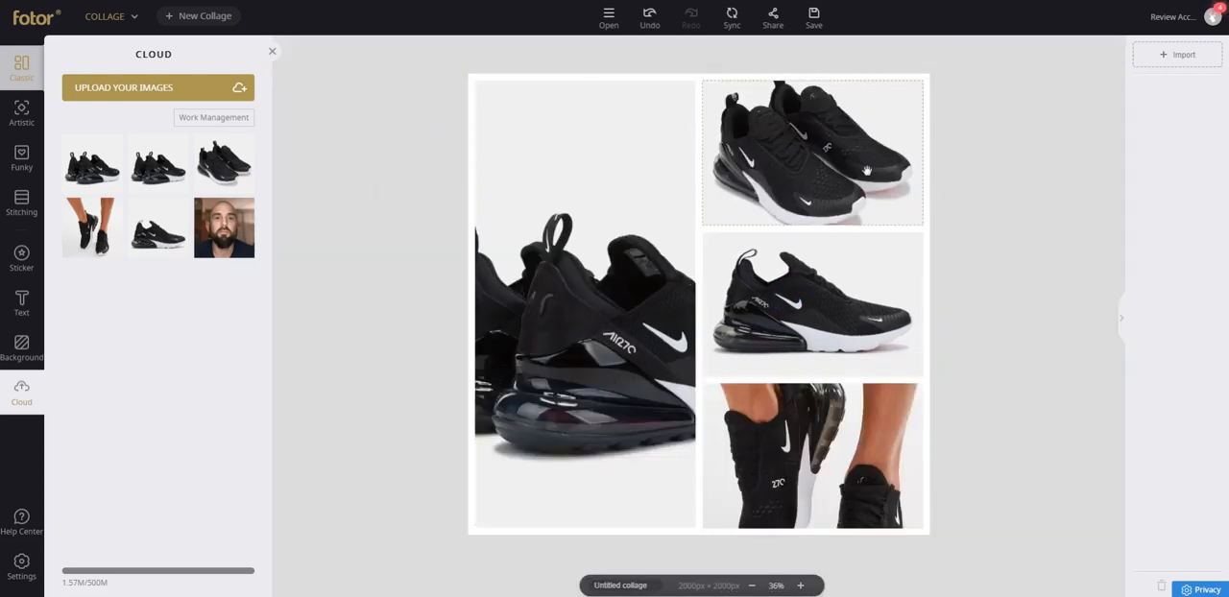
Rename the untitled collage as nikeShoes.
{"action": "double_click", "coordinate": [619, 582]}
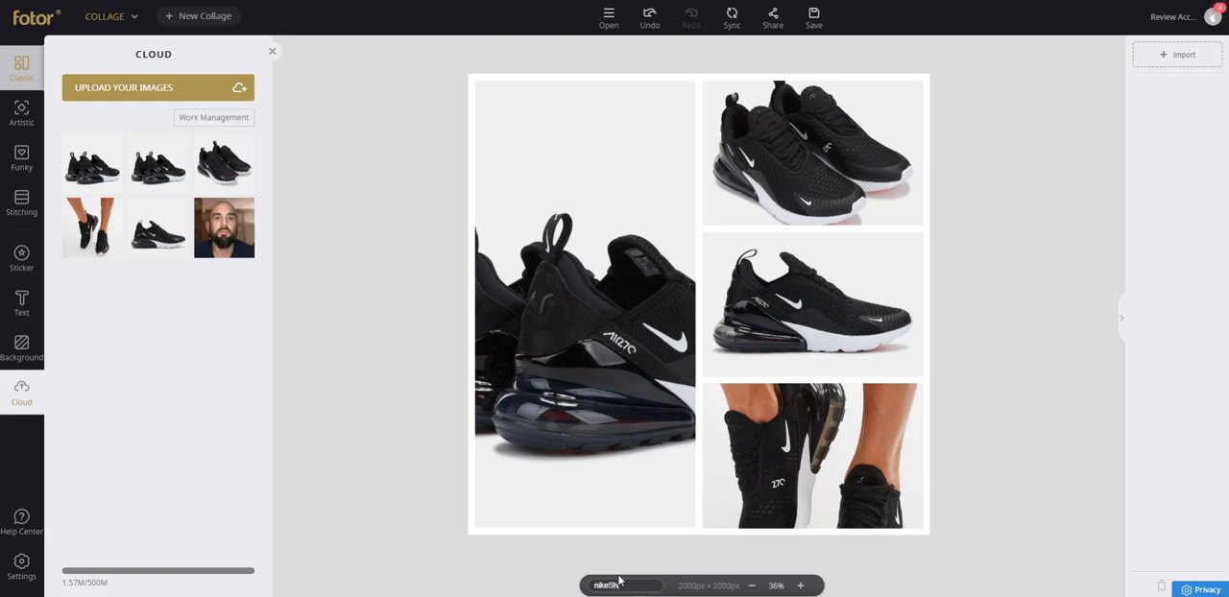
{"action": "left_click", "coordinate": [350, 497]}
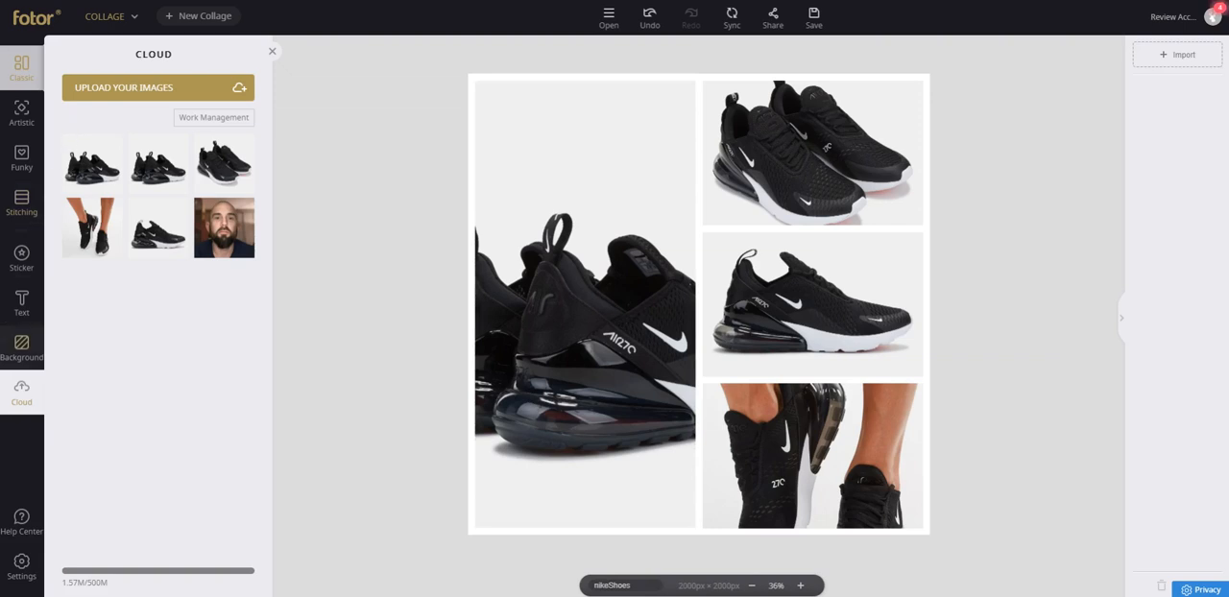
Add a heading reading "NIKE AIR" and place it across the top of the tall cell.
{"action": "left_click", "coordinate": [21, 306]}
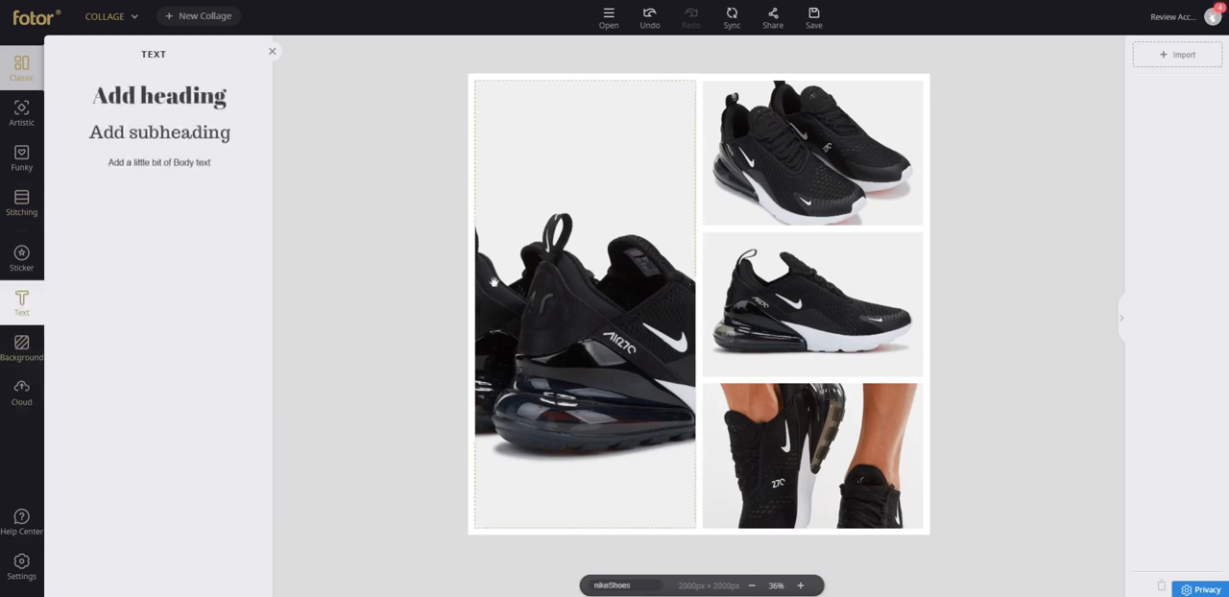
{"action": "left_click", "coordinate": [152, 98]}
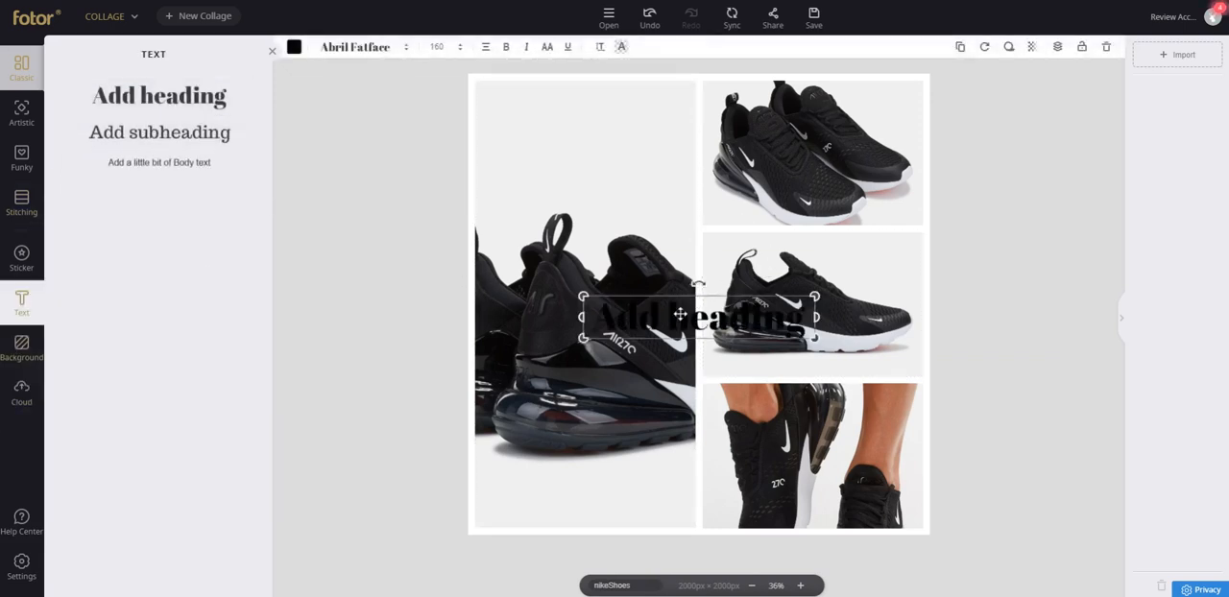
{"action": "left_click_drag", "start_coordinate": [670, 313], "coordinate": [570, 110]}
{"action": "double_click", "coordinate": [574, 115]}
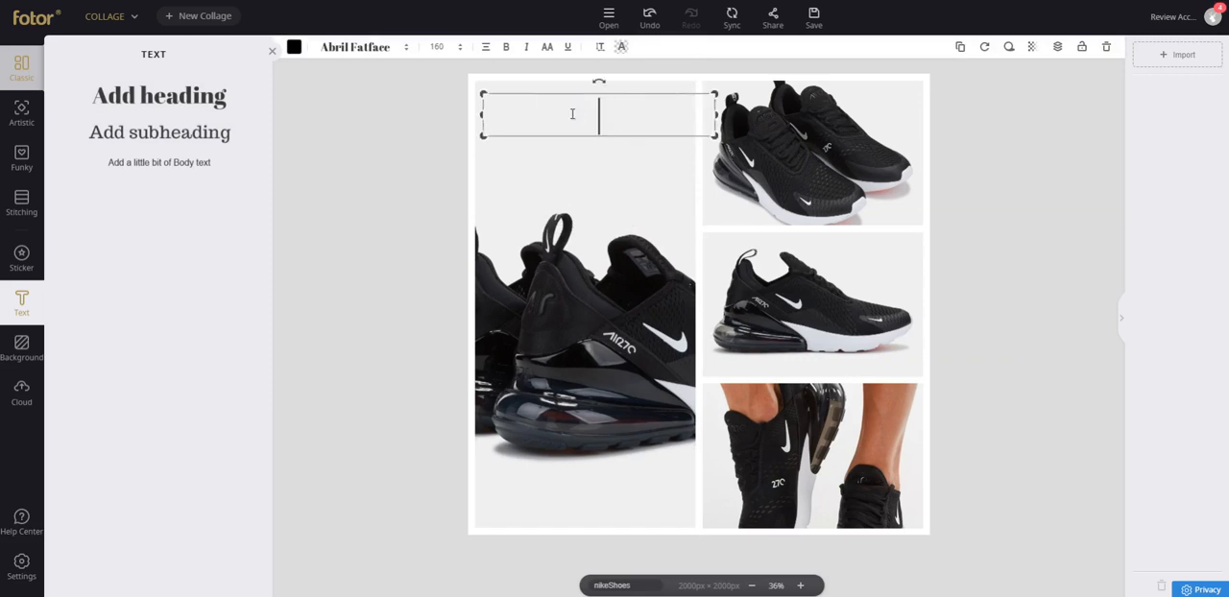
{"action": "type", "text": "NIKE AIR"}
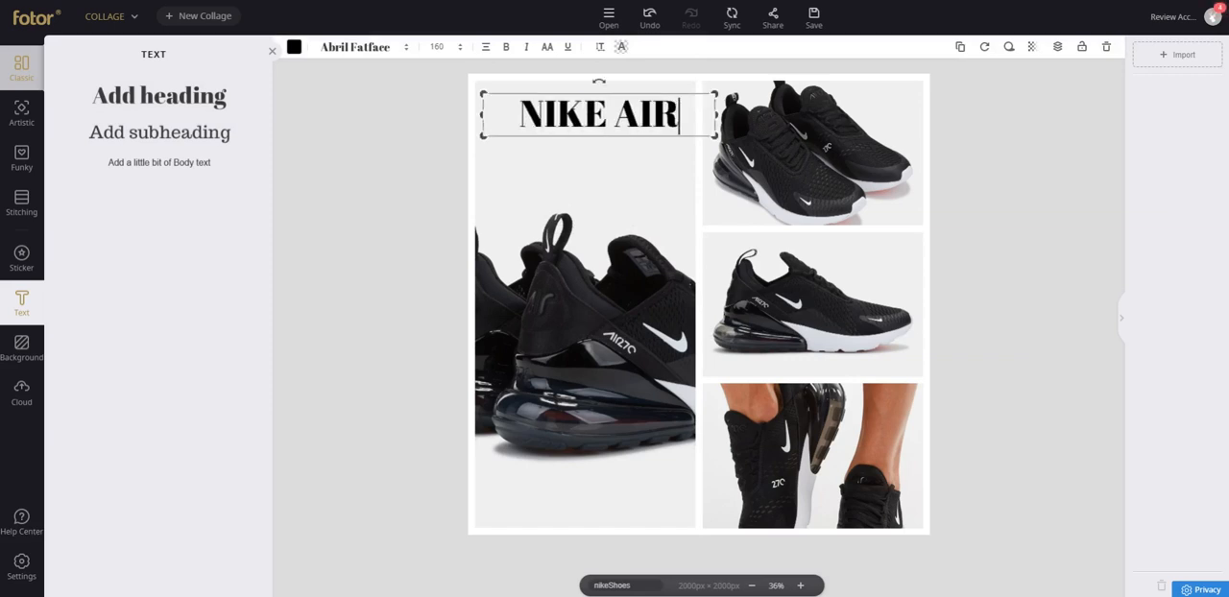
{"action": "left_click", "coordinate": [426, 93]}
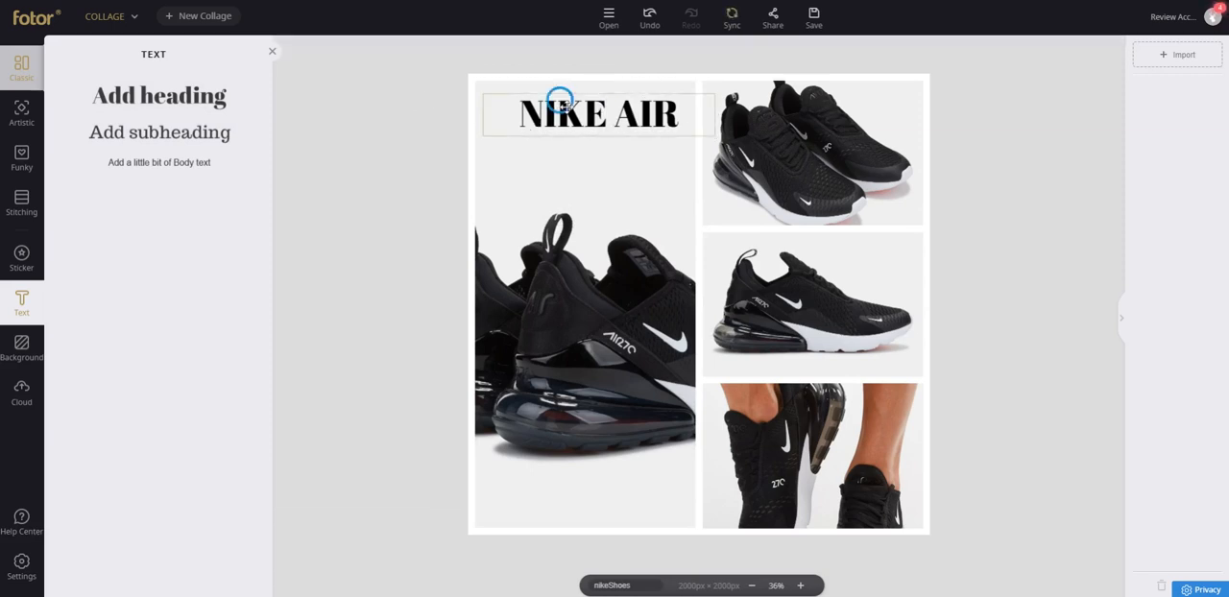
{"action": "left_click_drag", "start_coordinate": [547, 96], "coordinate": [526, 87]}
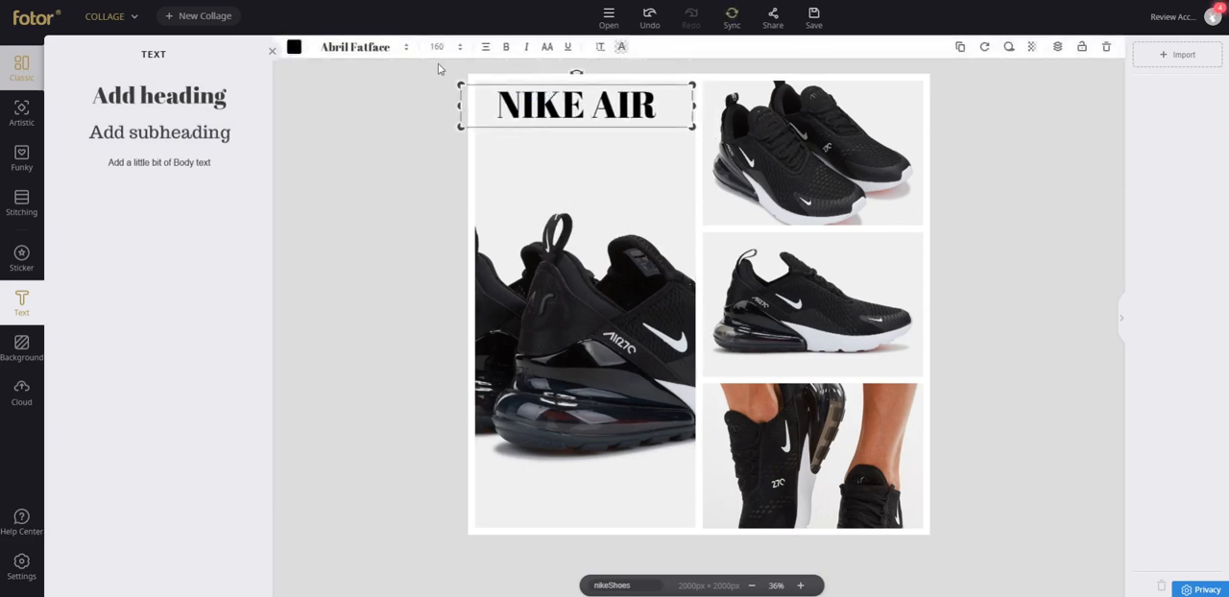
Clone the heading below the original, set the copy's font size to 100 and change its text to "MAX 720".
{"action": "left_click", "coordinate": [960, 46]}
{"action": "left_click_drag", "start_coordinate": [567, 113], "coordinate": [563, 142]}
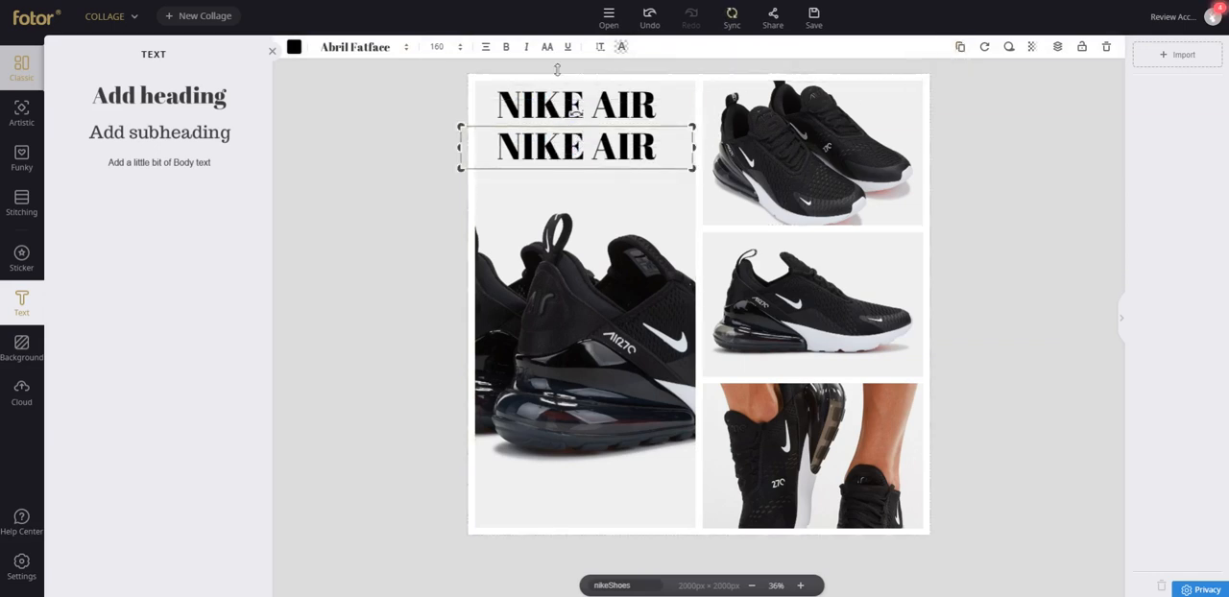
{"action": "left_click", "coordinate": [447, 47]}
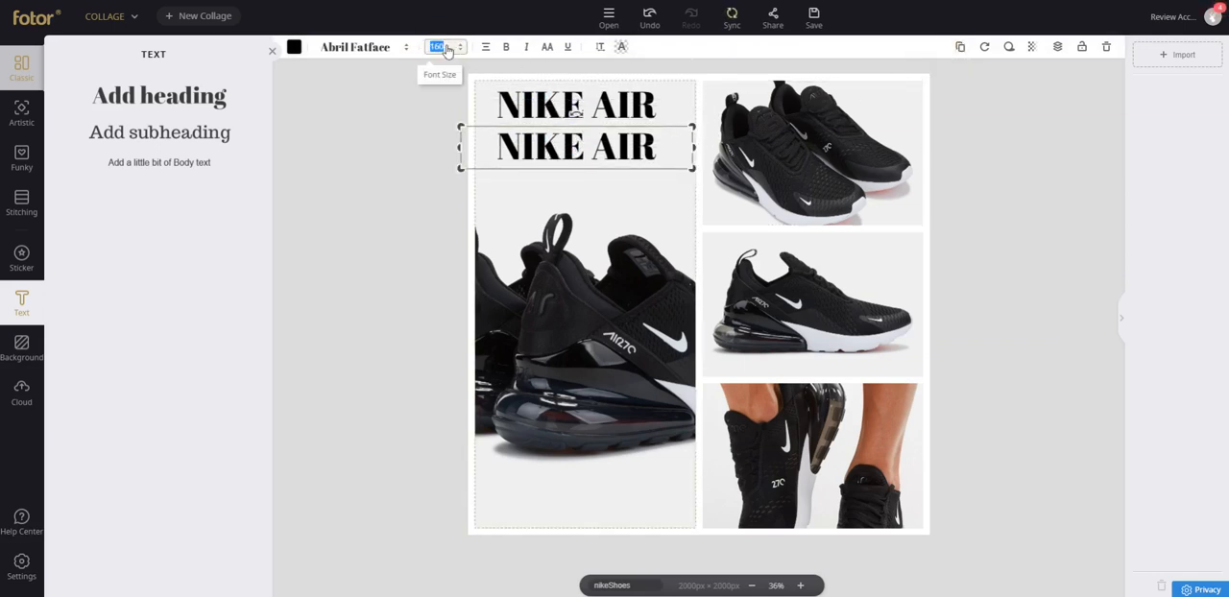
{"action": "type", "text": "100"}
{"action": "left_click_drag", "start_coordinate": [551, 136], "coordinate": [574, 130]}
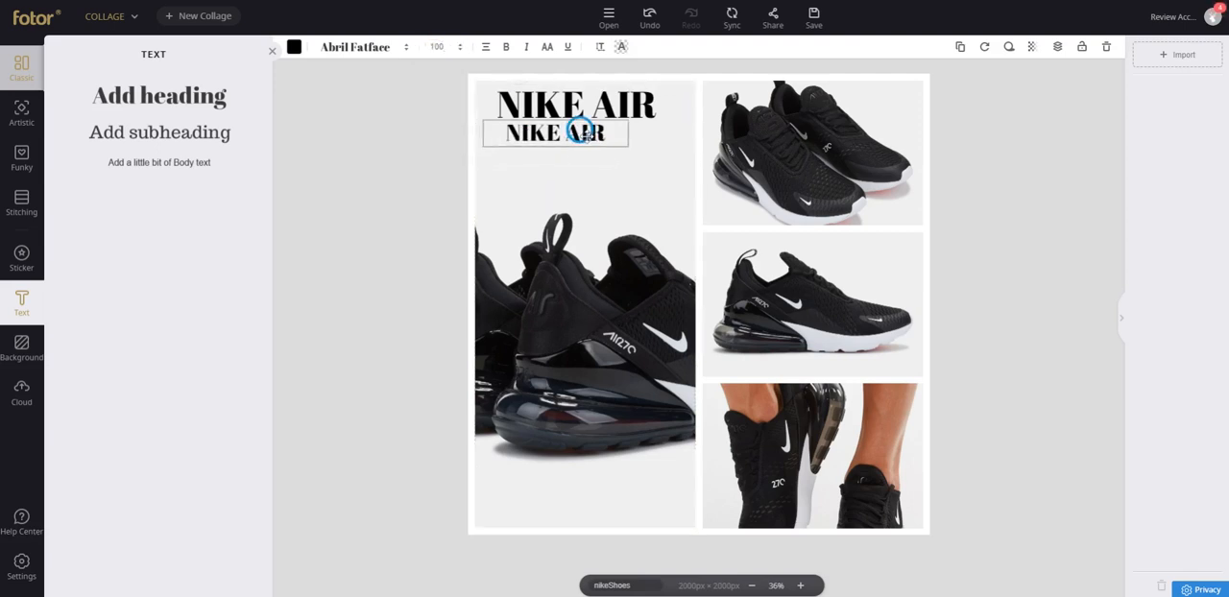
{"action": "double_click", "coordinate": [575, 130]}
{"action": "type", "text": "MAX 720"}
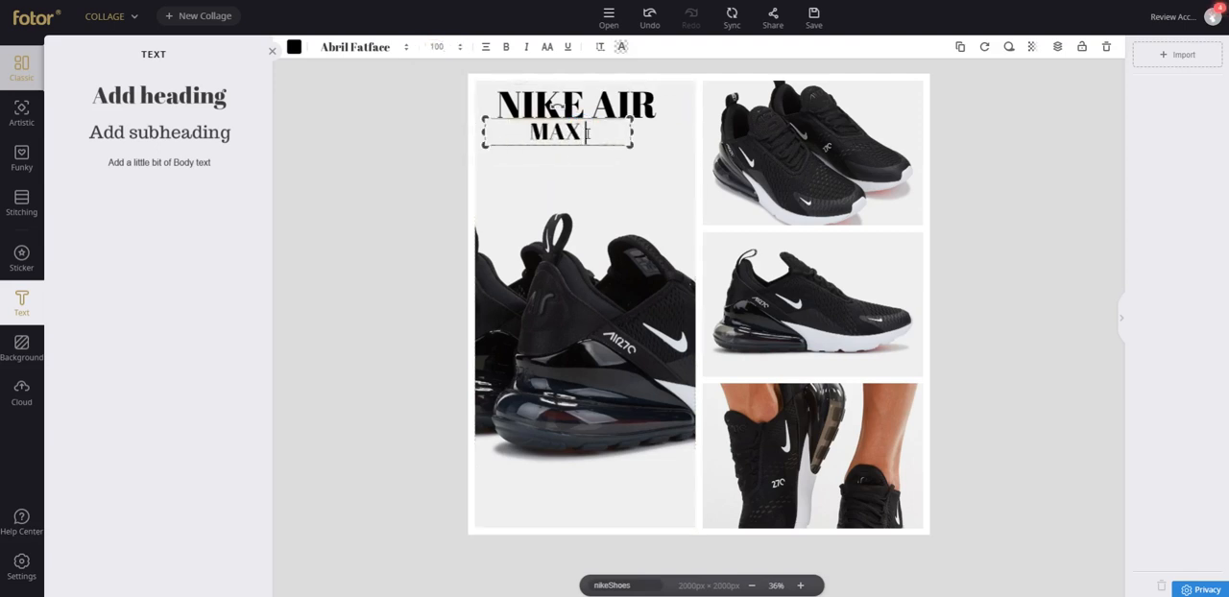
Make the MAX 720 text bold, italic and red, and center it just beneath the NIKE AIR heading.
{"action": "left_click", "coordinate": [506, 47]}
{"action": "left_click", "coordinate": [525, 48]}
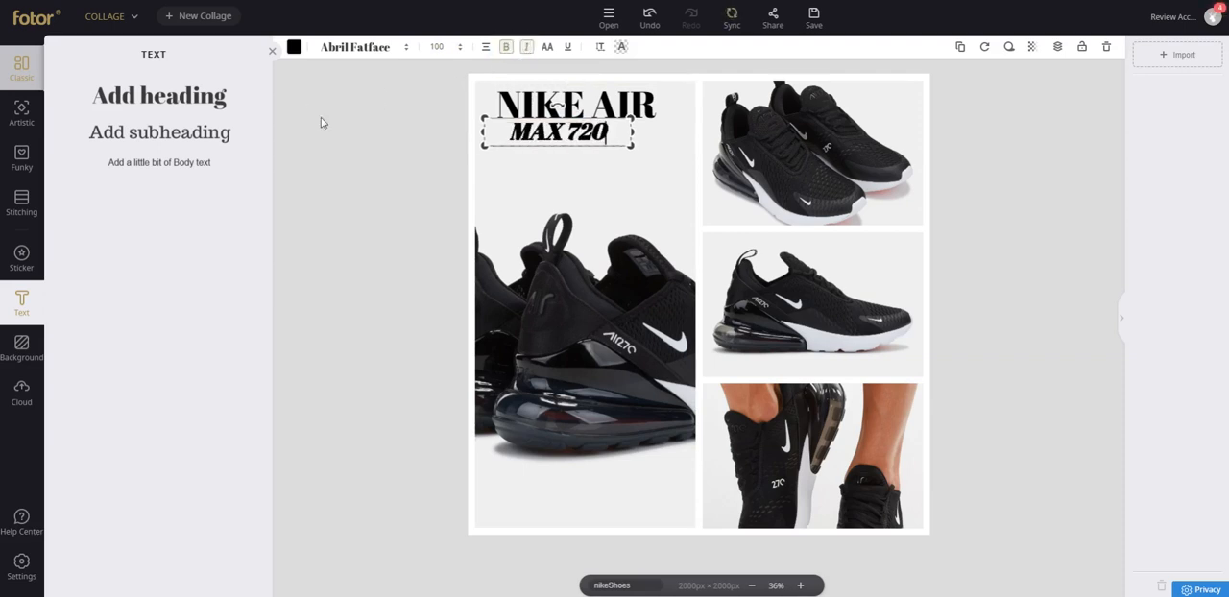
{"action": "left_click", "coordinate": [320, 117]}
{"action": "left_click", "coordinate": [567, 137]}
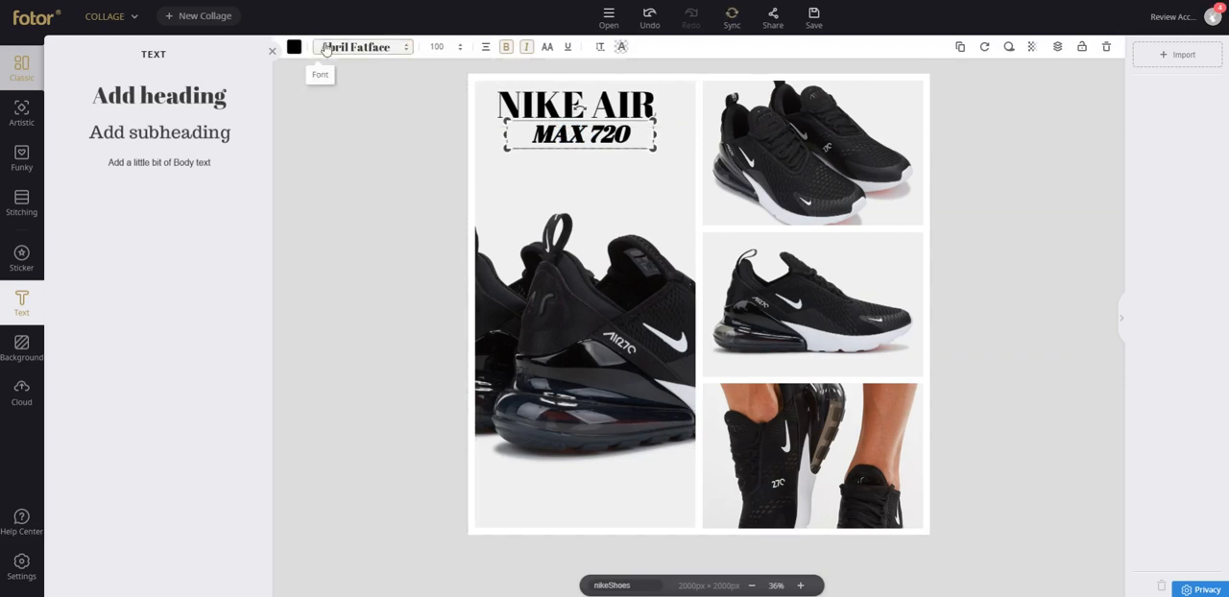
{"action": "left_click", "coordinate": [294, 46]}
{"action": "left_click", "coordinate": [300, 149]}
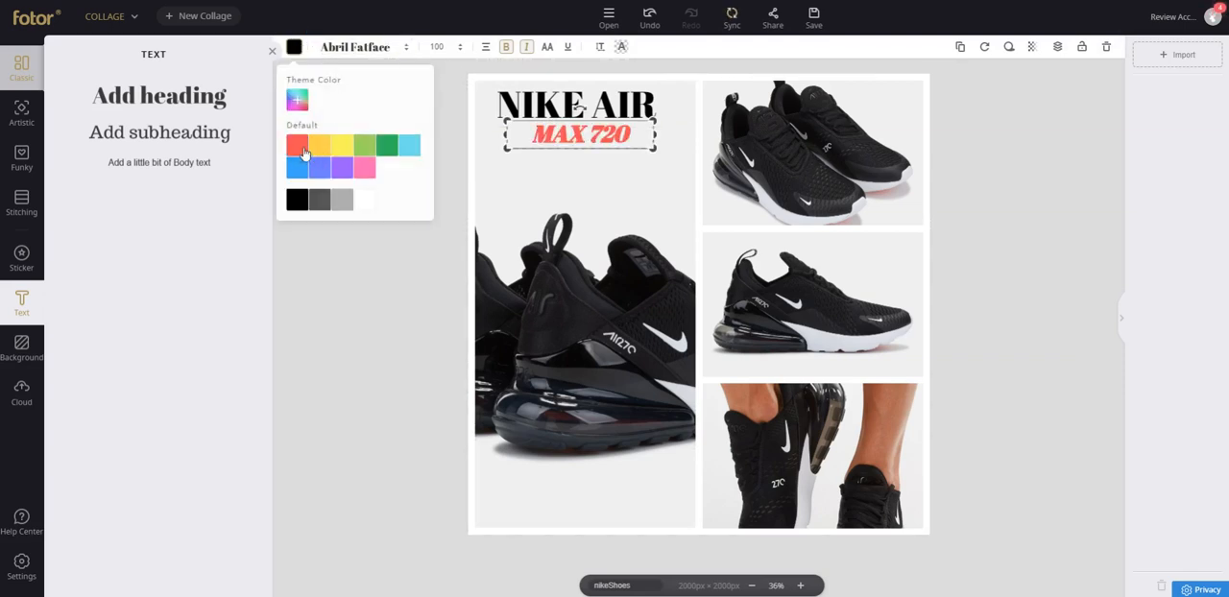
{"action": "left_click", "coordinate": [406, 267]}
{"action": "left_click", "coordinate": [593, 132]}
{"action": "left_click_drag", "start_coordinate": [593, 132], "coordinate": [591, 139]}
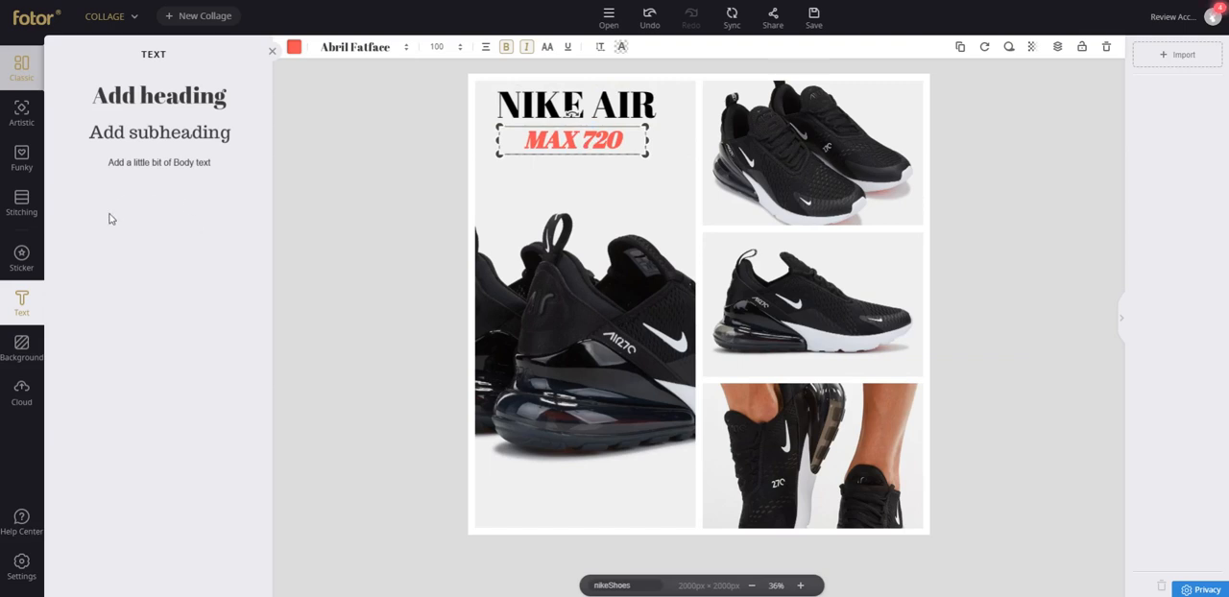
Add a right-triangle basic shape, shrink it and rotate it to fit the lower-left corner of the tall cell.
{"action": "left_click", "coordinate": [21, 258]}
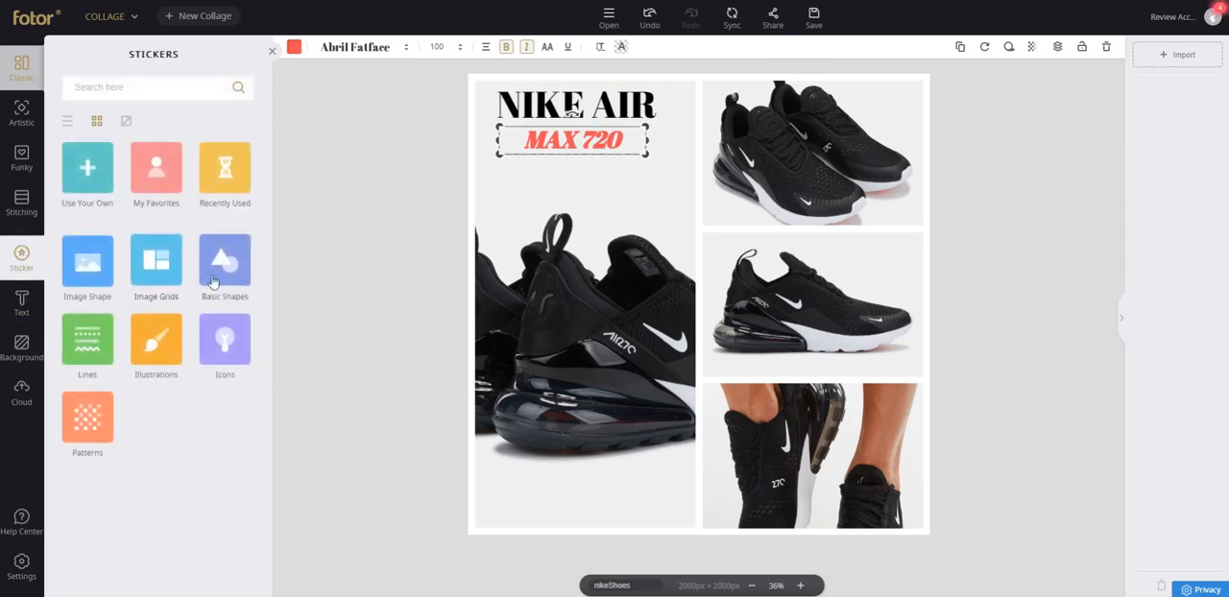
{"action": "left_click", "coordinate": [247, 280]}
{"action": "scroll", "coordinate": [249, 282], "scroll_direction": "down", "scroll_amount": 2}
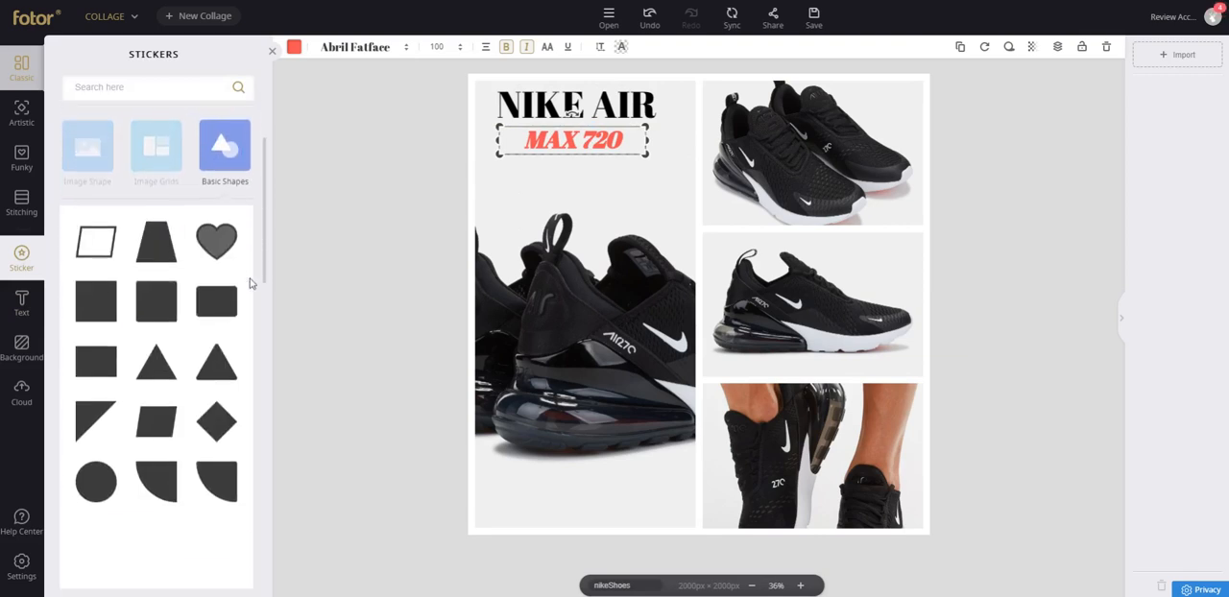
{"action": "left_click", "coordinate": [99, 390]}
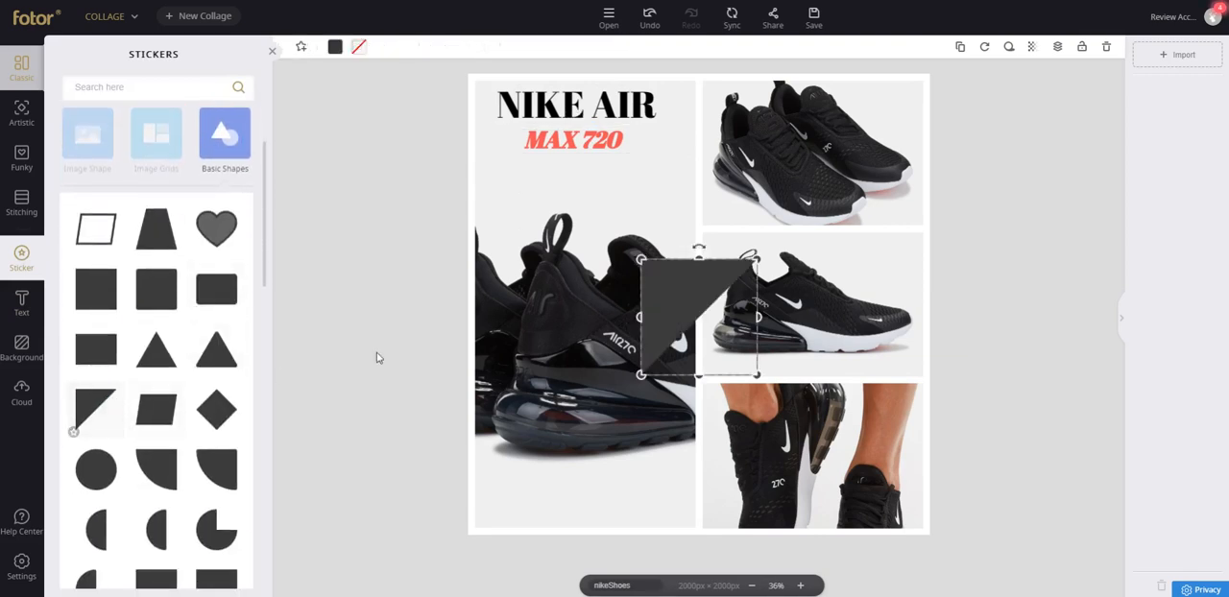
{"action": "left_click_drag", "start_coordinate": [665, 280], "coordinate": [507, 437]}
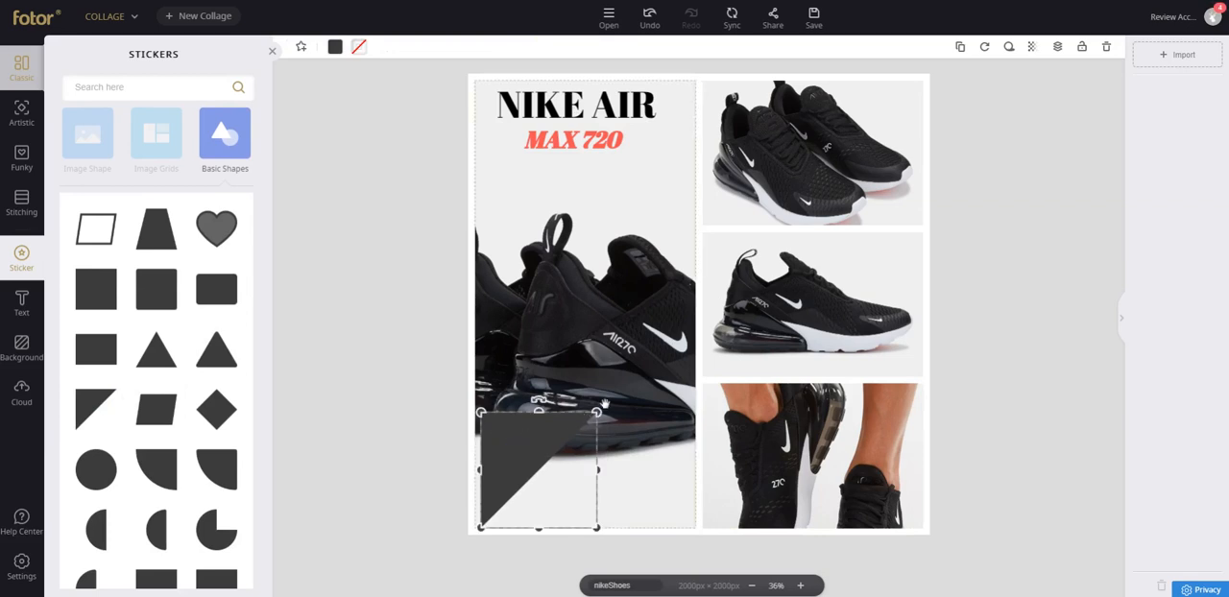
{"action": "left_click_drag", "start_coordinate": [596, 411], "coordinate": [493, 500]}
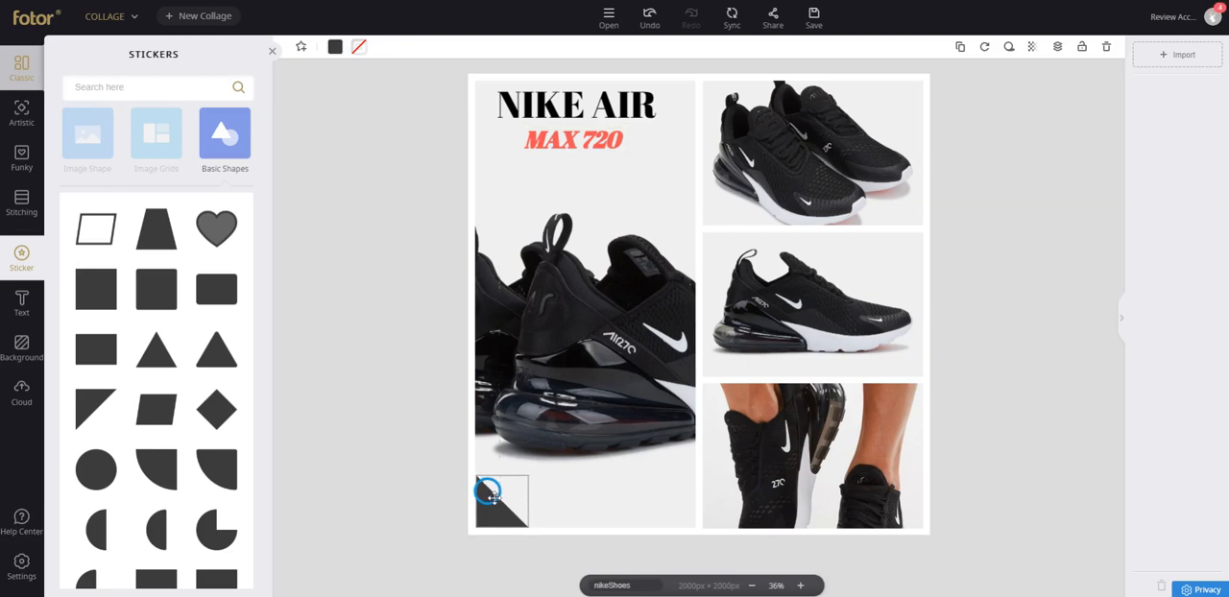
{"action": "left_click", "coordinate": [412, 407]}
Check the layer-order options available for the corner triangle.
{"action": "left_click", "coordinate": [490, 509]}
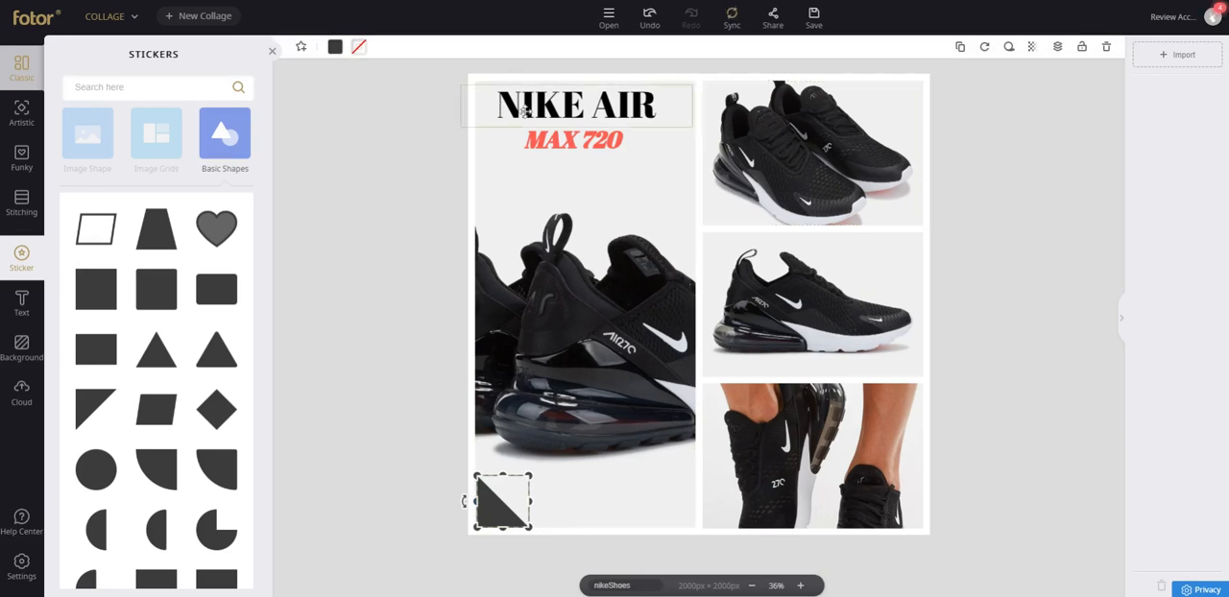
{"action": "left_click", "coordinate": [1060, 50]}
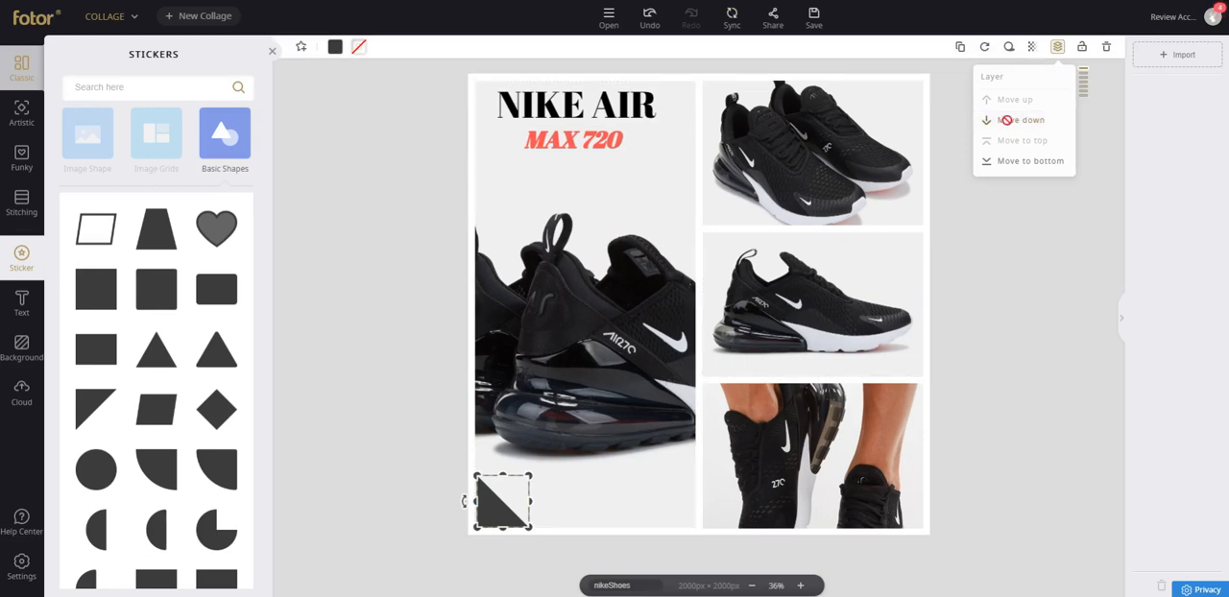
{"action": "left_click", "coordinate": [980, 303]}
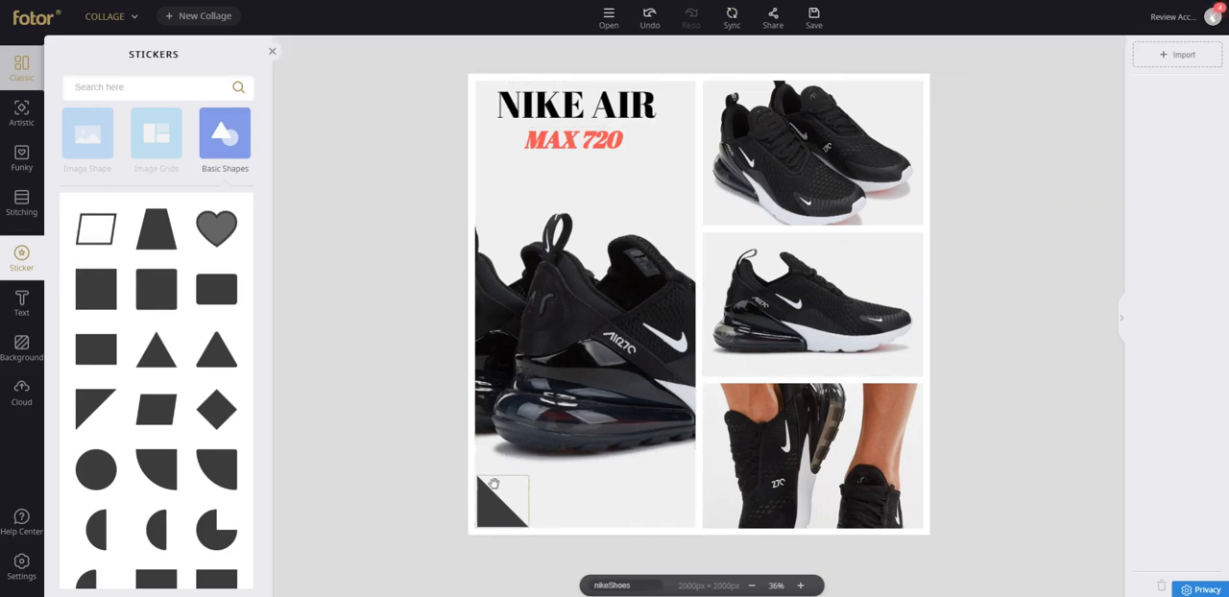
Clone the corner triangle and fit the rotated copy into the upper-right corner of the top shoe cell.
{"action": "left_click", "coordinate": [490, 500]}
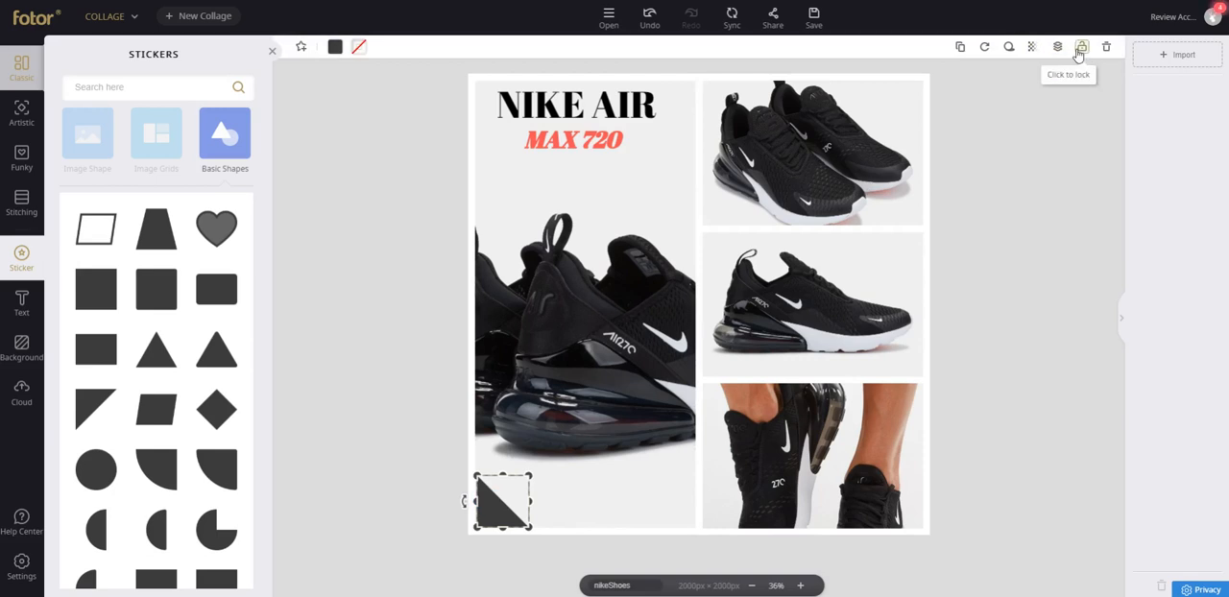
{"action": "left_click", "coordinate": [960, 46]}
{"action": "left_click_drag", "start_coordinate": [552, 528], "coordinate": [918, 100]}
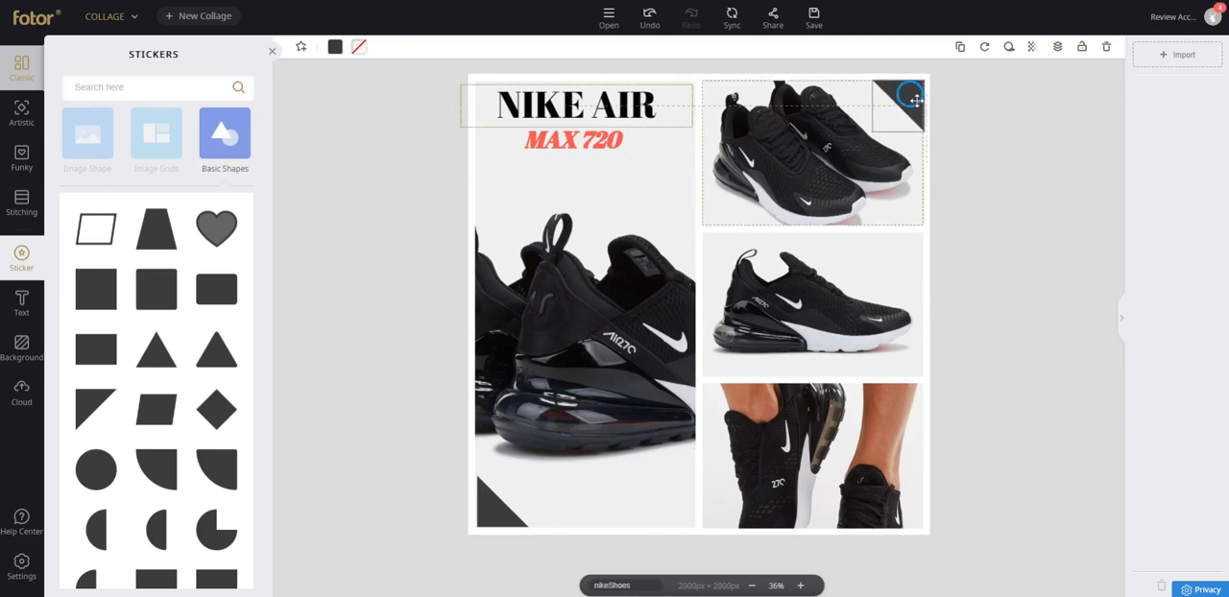
{"action": "left_click", "coordinate": [968, 138]}
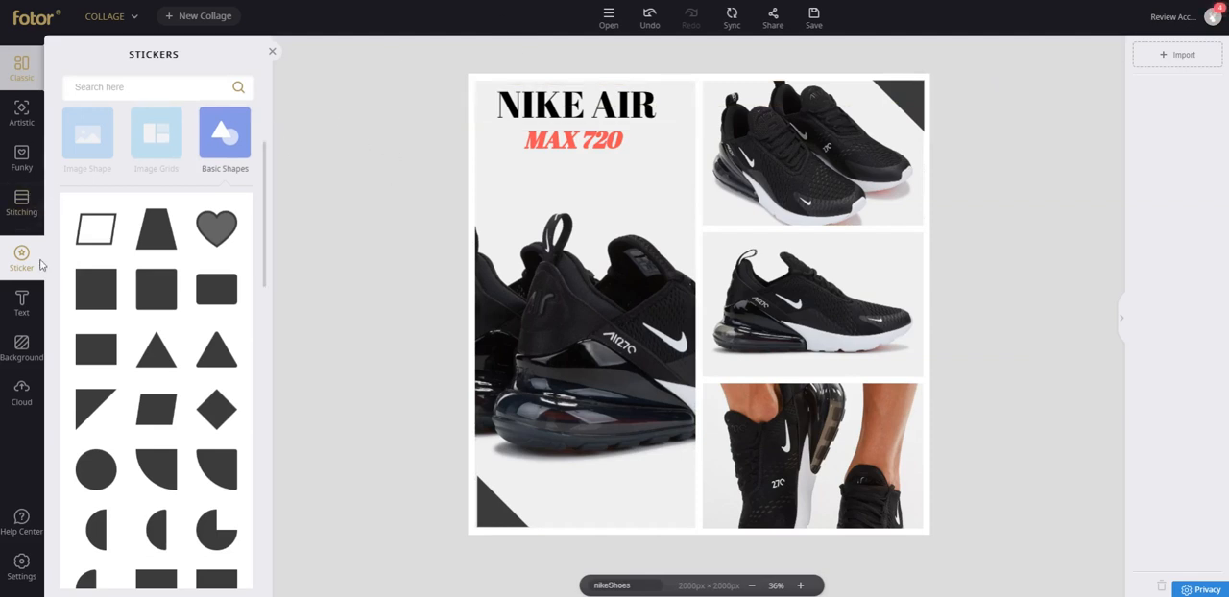
Add a subheading reading "$ 180" beneath the MAX 720 text in the tall cell.
{"action": "left_click", "coordinate": [20, 305]}
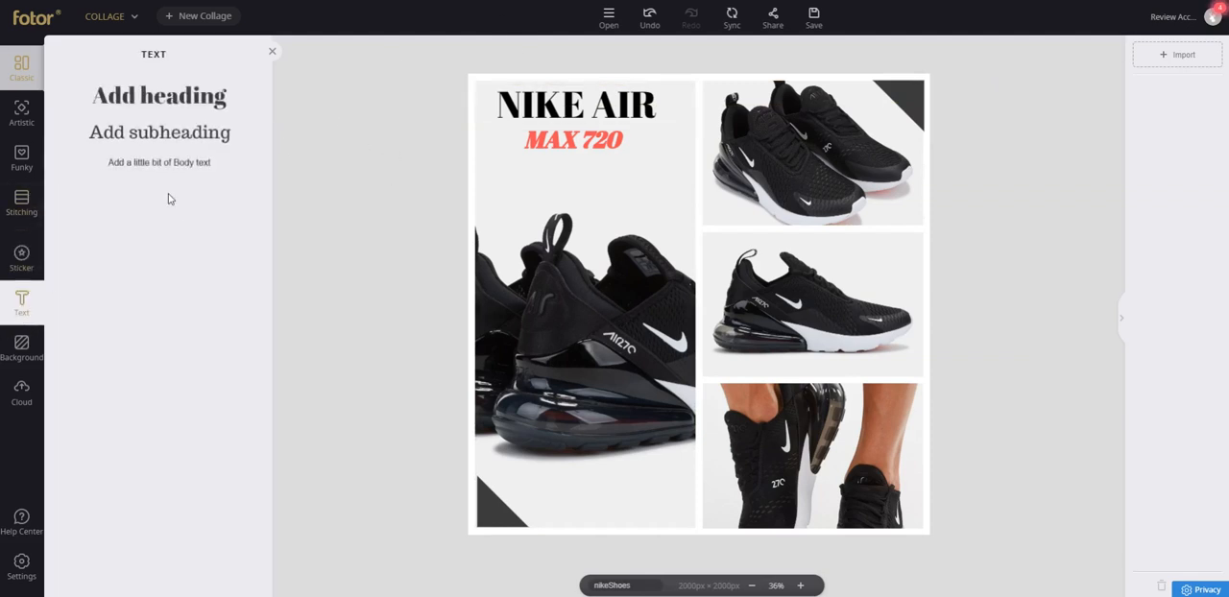
{"action": "left_click", "coordinate": [170, 134]}
{"action": "left_click_drag", "start_coordinate": [698, 317], "coordinate": [596, 182]}
{"action": "double_click", "coordinate": [599, 183]}
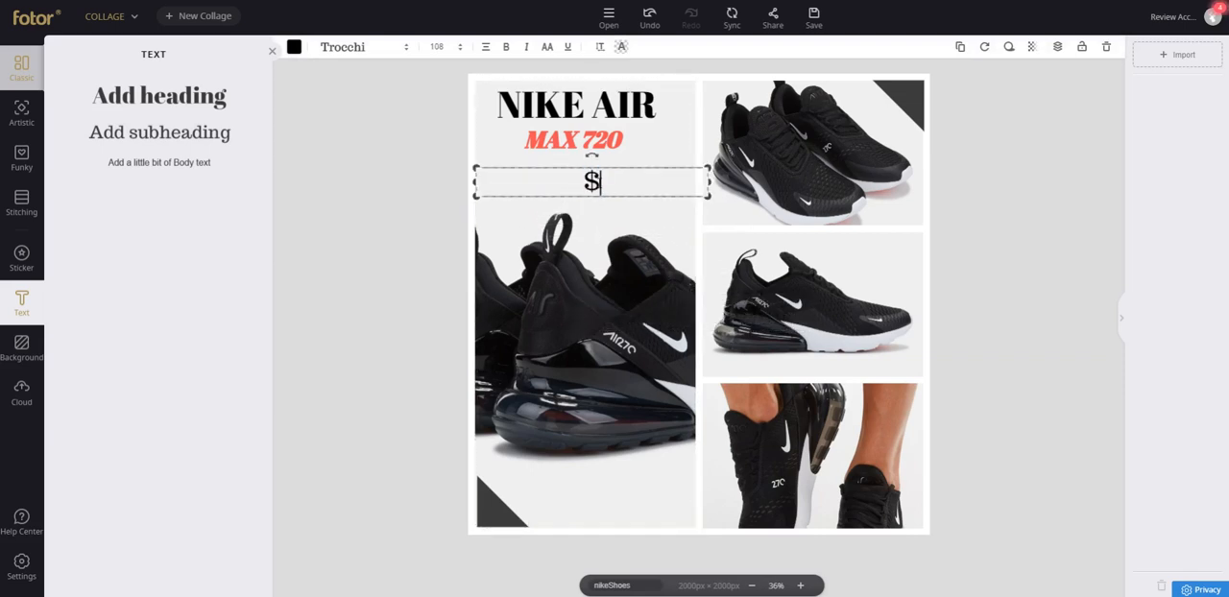
{"action": "type", "text": "$ 180"}
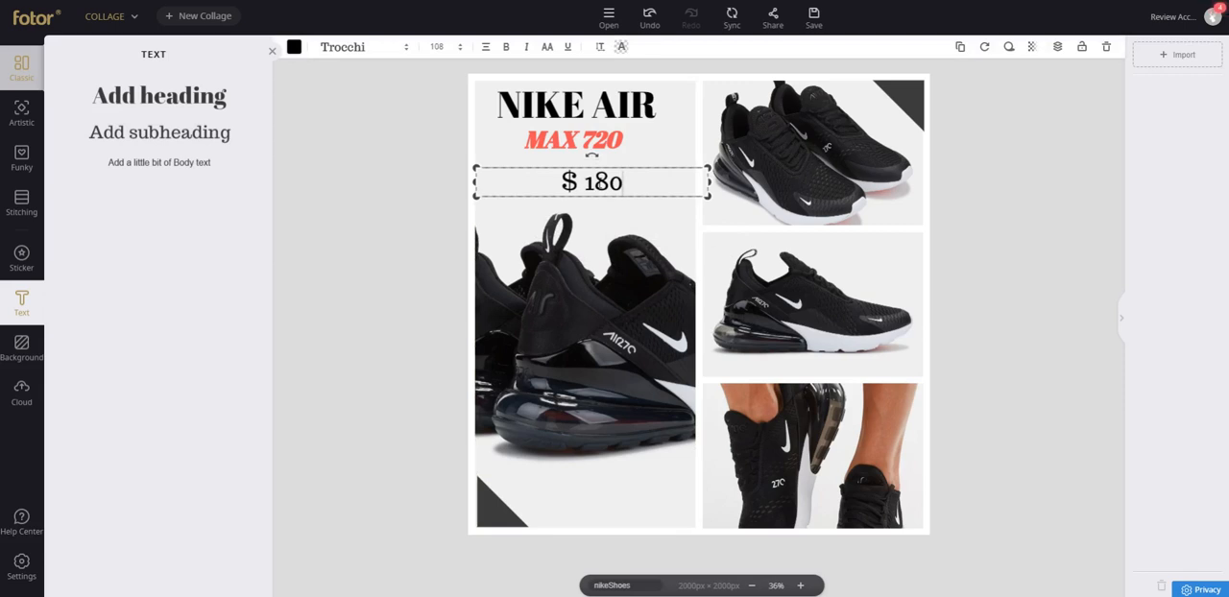
Change the price text's font to Shrikhand and its size to 150.
{"action": "triple_click", "coordinate": [589, 179]}
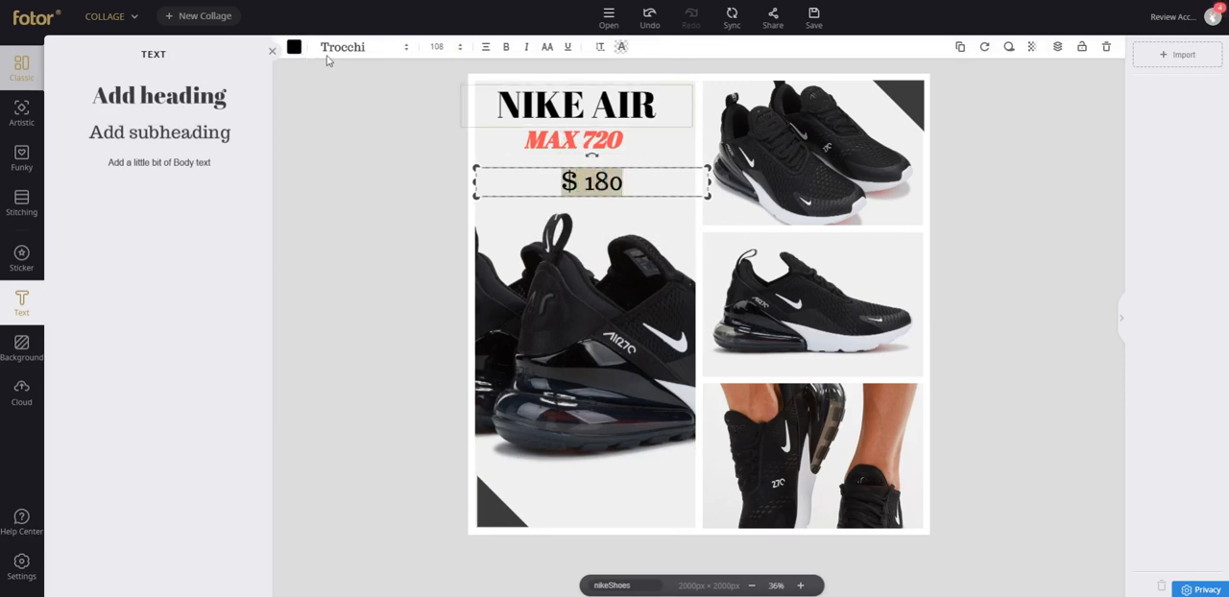
{"action": "left_click", "coordinate": [371, 48]}
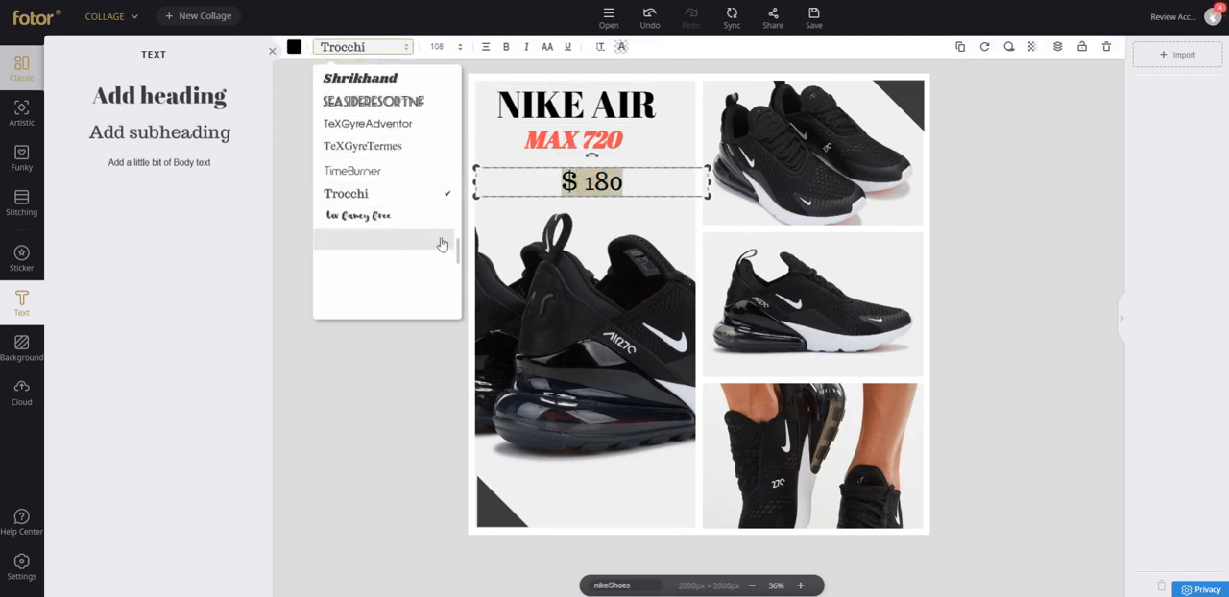
{"action": "scroll", "coordinate": [411, 170], "scroll_direction": "up", "scroll_amount": 1}
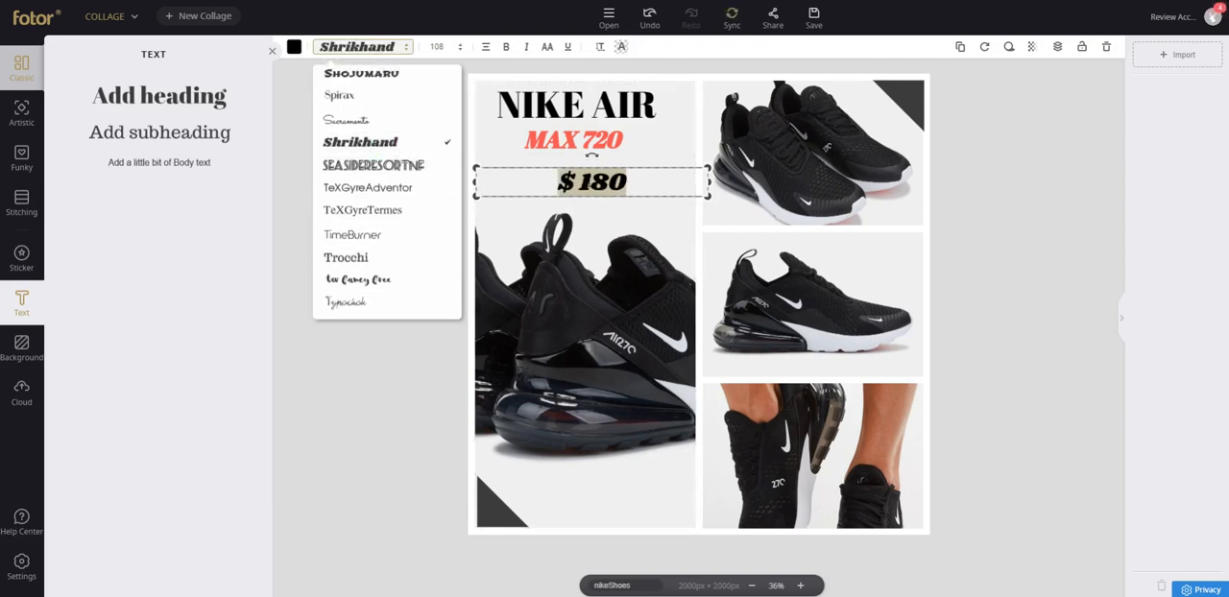
{"action": "left_click", "coordinate": [458, 47]}
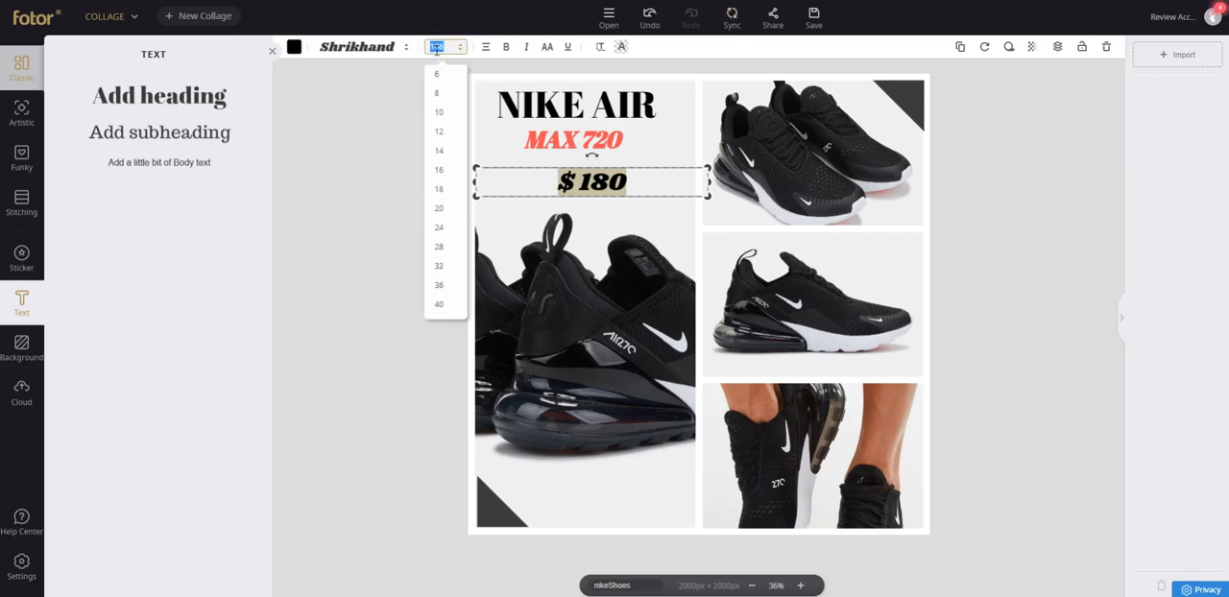
{"action": "key", "text": "Return"}
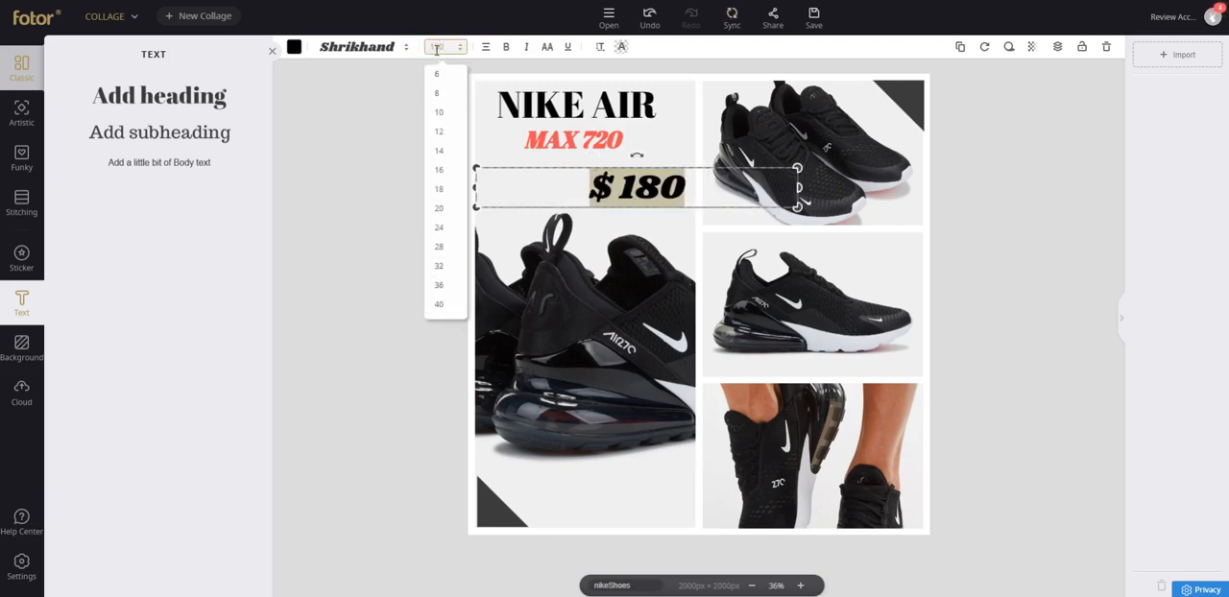
Tilt the price text slightly upward to the right and move it left beneath the MAX 720 line.
{"action": "left_click", "coordinate": [359, 180]}
{"action": "mouse_move", "coordinate": [651, 178]}
{"action": "left_mouse_down"}
{"action": "mouse_move", "coordinate": [568, 175]}
{"action": "mouse_move", "coordinate": [597, 171]}
{"action": "mouse_move", "coordinate": [568, 150]}
{"action": "mouse_move", "coordinate": [640, 160]}
{"action": "left_mouse_up"}
{"action": "left_click", "coordinate": [1011, 153]}
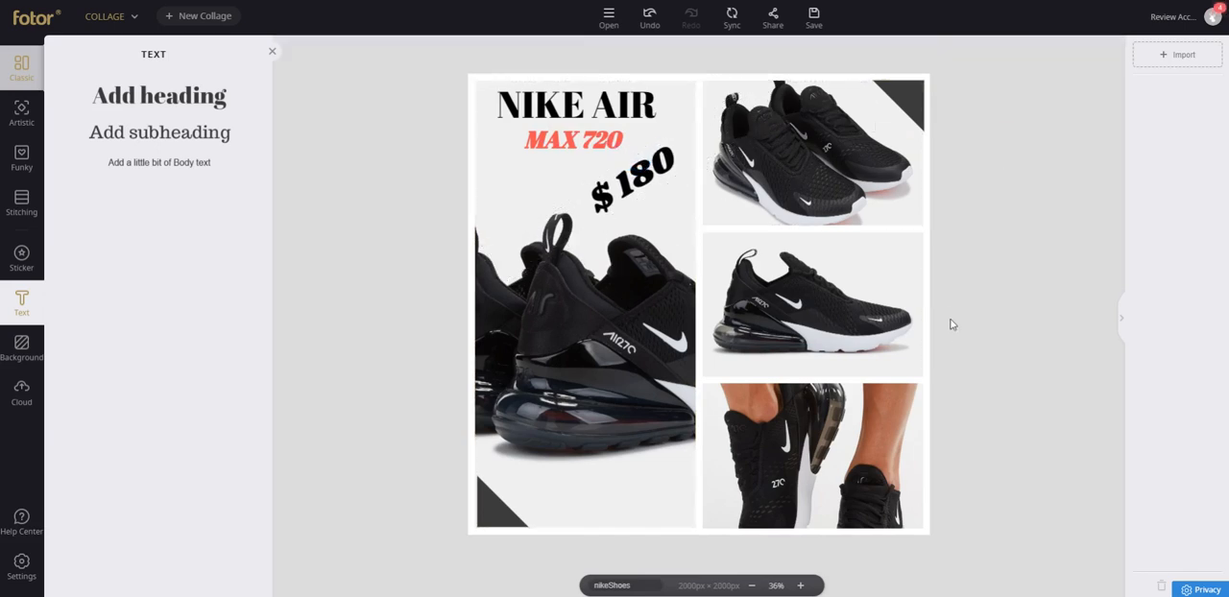
{"action": "left_click", "coordinate": [636, 179]}
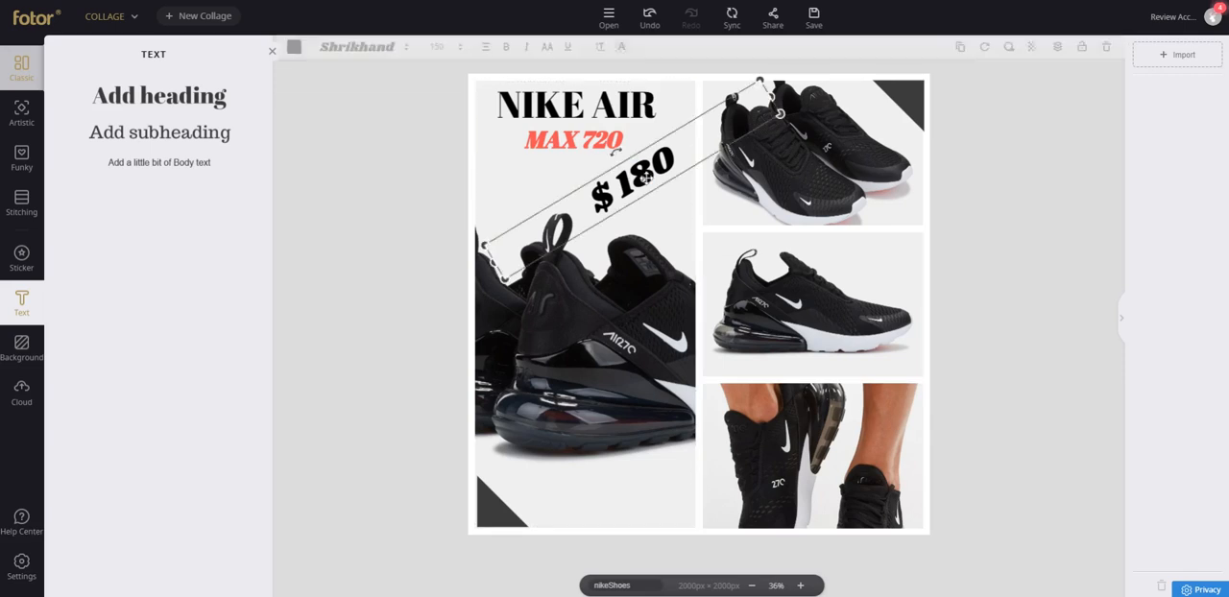
{"action": "mouse_move", "coordinate": [615, 147]}
{"action": "left_mouse_down"}
{"action": "mouse_move", "coordinate": [631, 134]}
{"action": "mouse_move", "coordinate": [619, 132]}
{"action": "left_mouse_up"}
{"action": "left_click", "coordinate": [395, 312]}
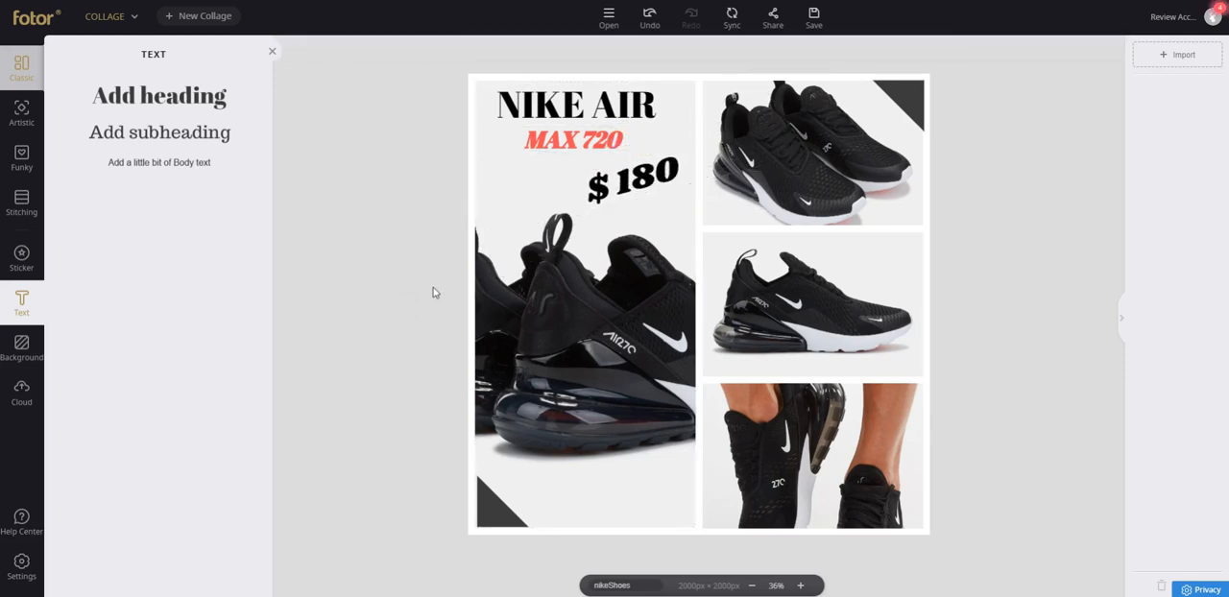
{"action": "left_click_drag", "start_coordinate": [612, 188], "coordinate": [523, 193]}
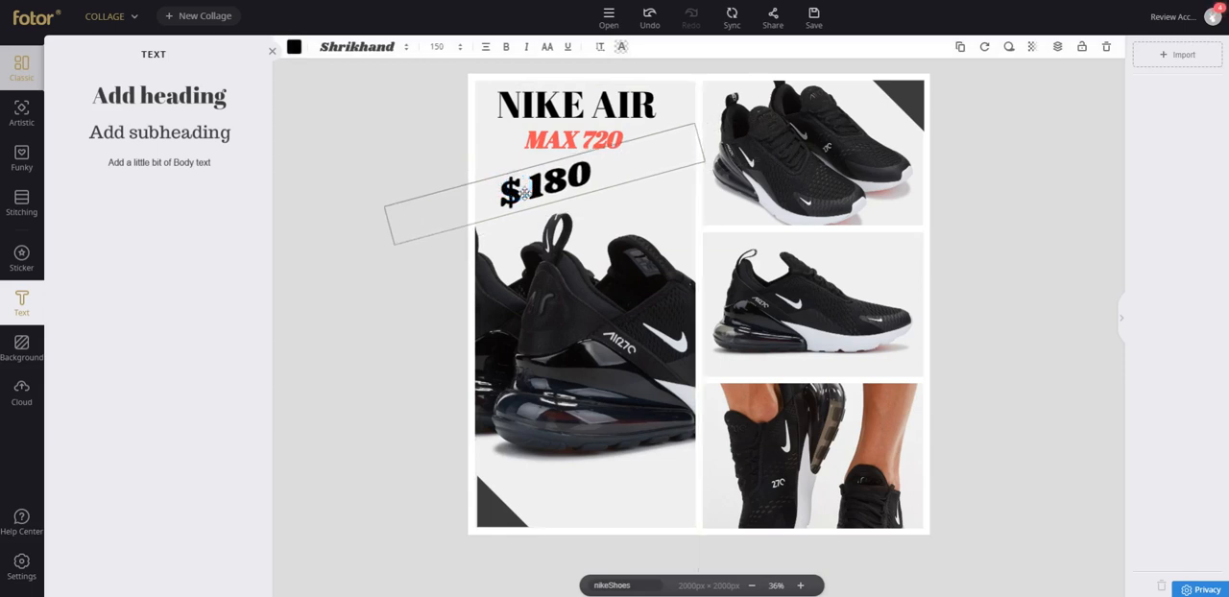
{"action": "left_click", "coordinate": [328, 197]}
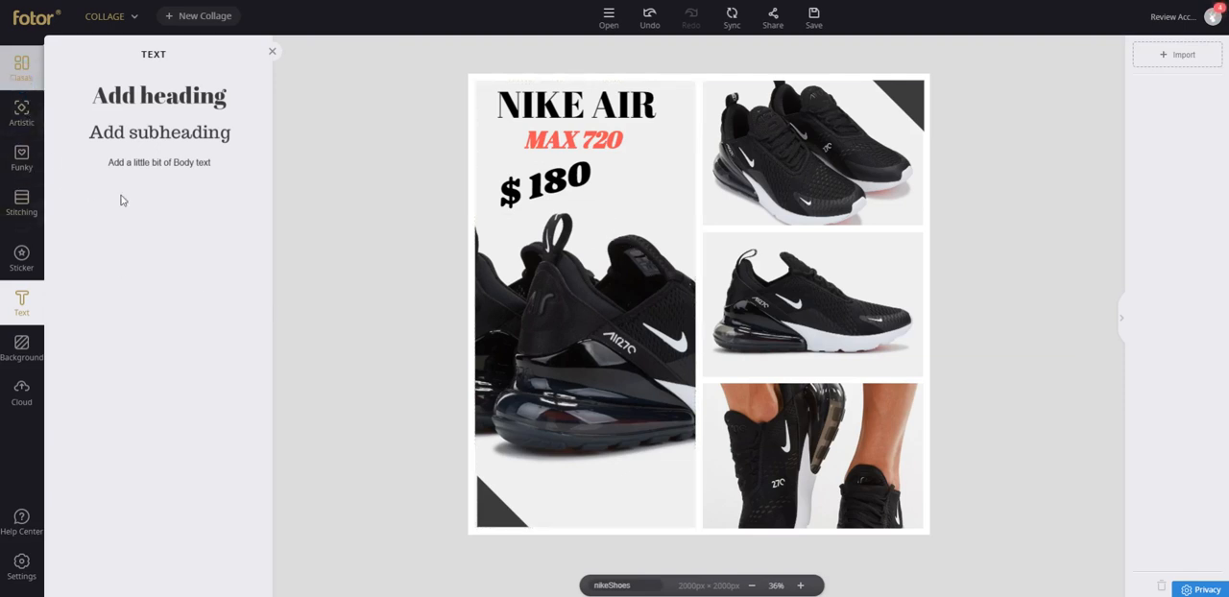
Examine the quality options for downloading the nikeShoes collage, leave without downloading, and sync the project.
{"action": "left_click", "coordinate": [272, 51]}
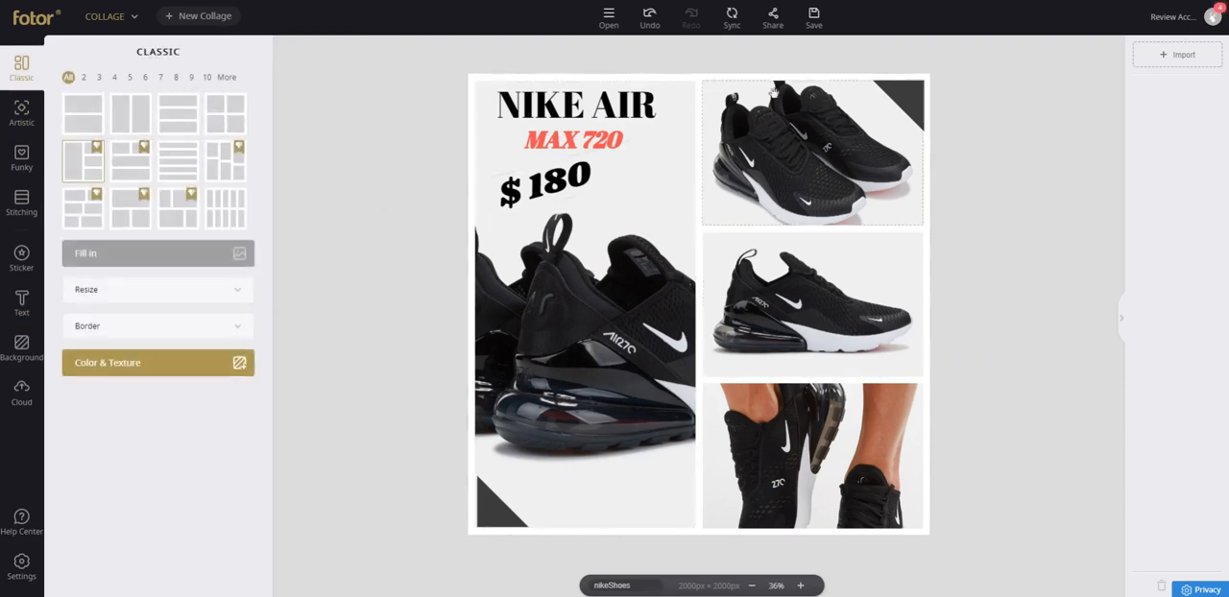
{"action": "left_click", "coordinate": [813, 15]}
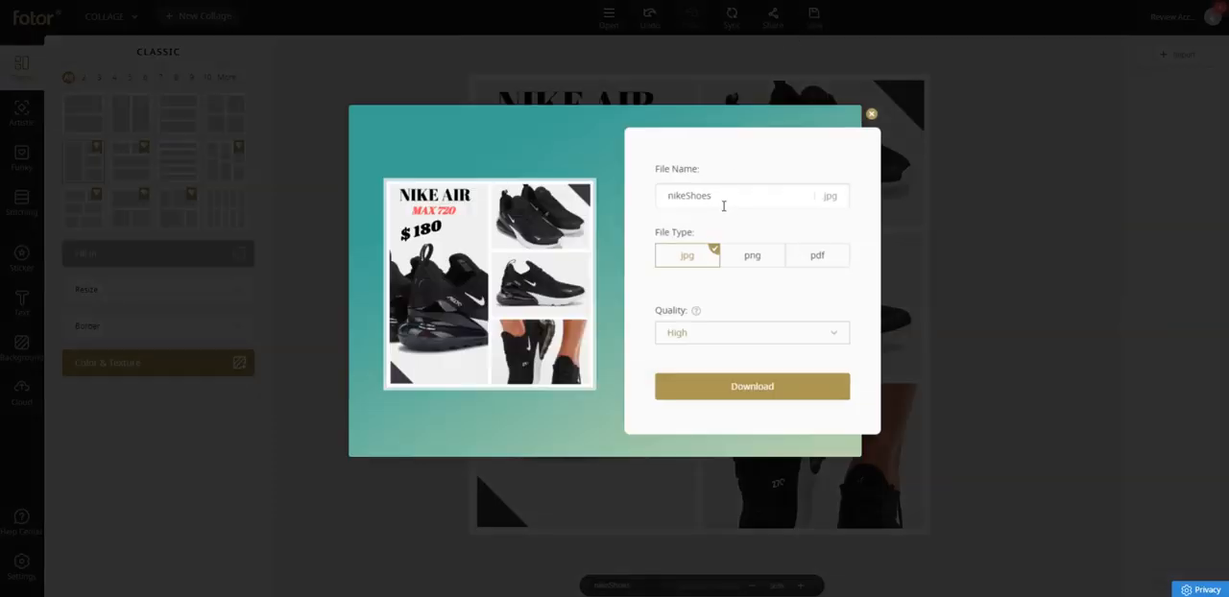
{"action": "left_click", "coordinate": [736, 327]}
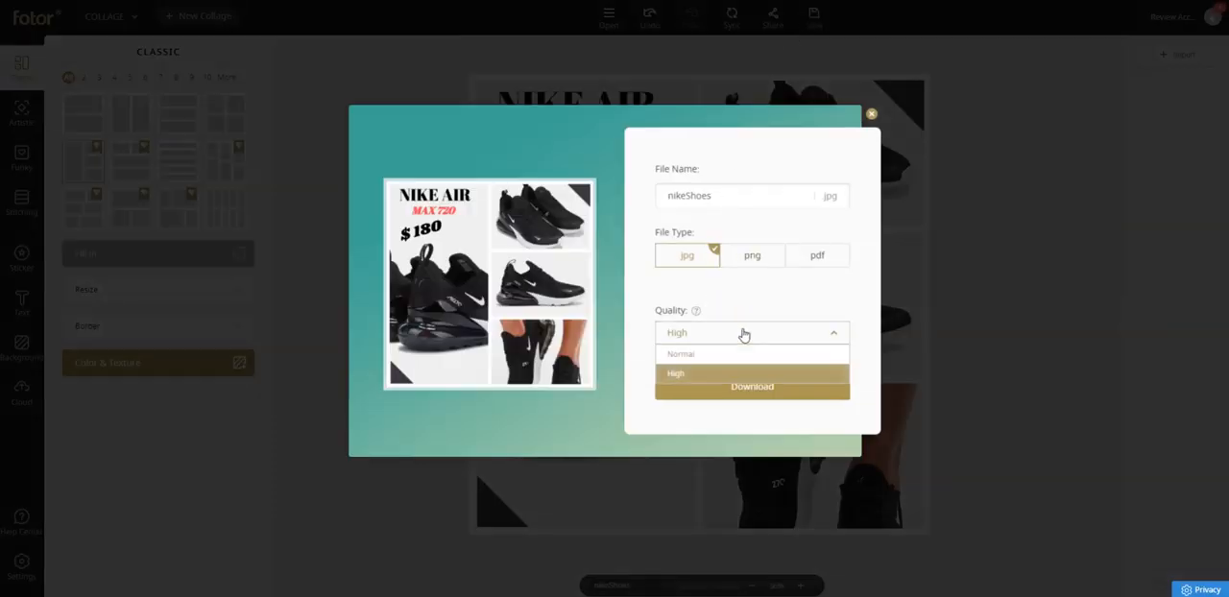
{"action": "left_click", "coordinate": [736, 327]}
{"action": "mouse_move", "coordinate": [696, 312]}
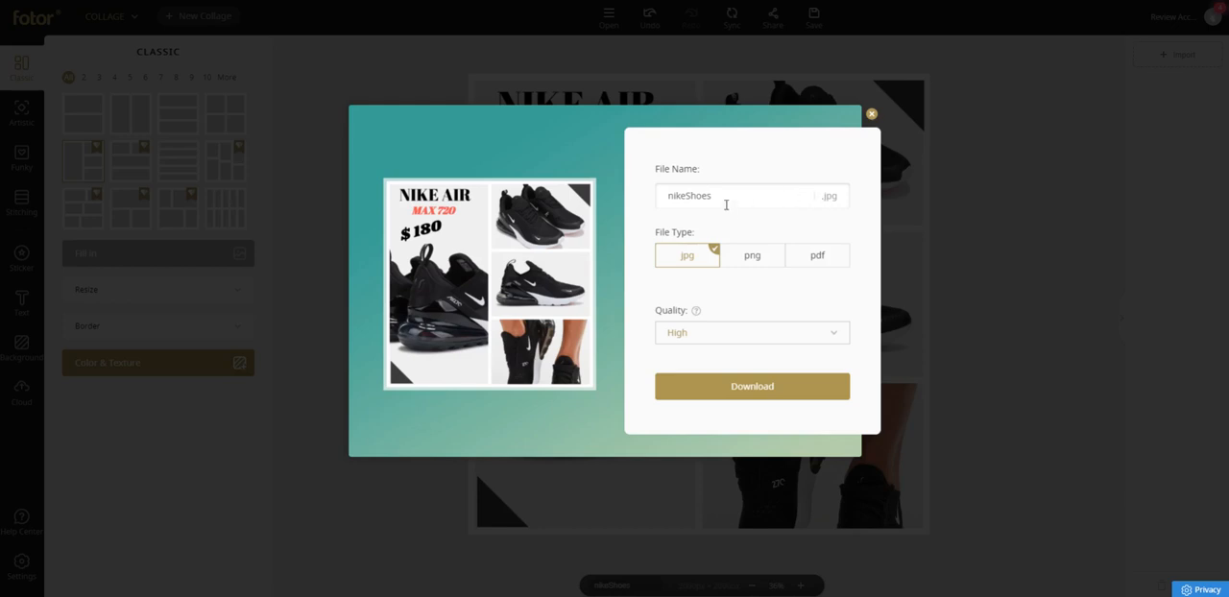
{"action": "left_click", "coordinate": [872, 115]}
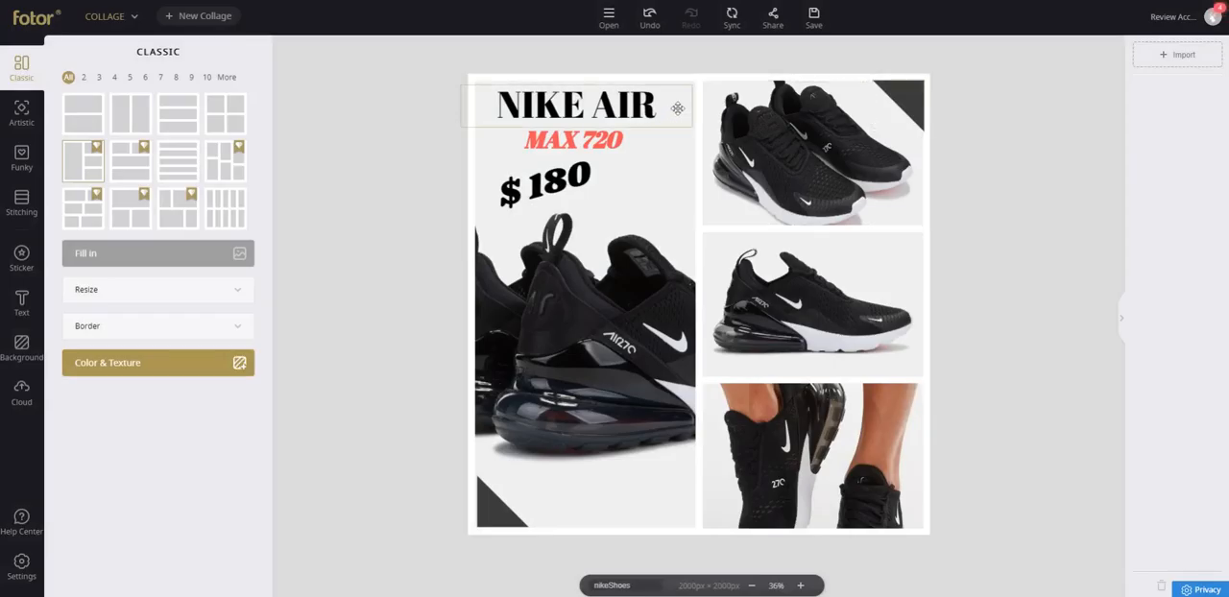
{"action": "left_click", "coordinate": [737, 16]}
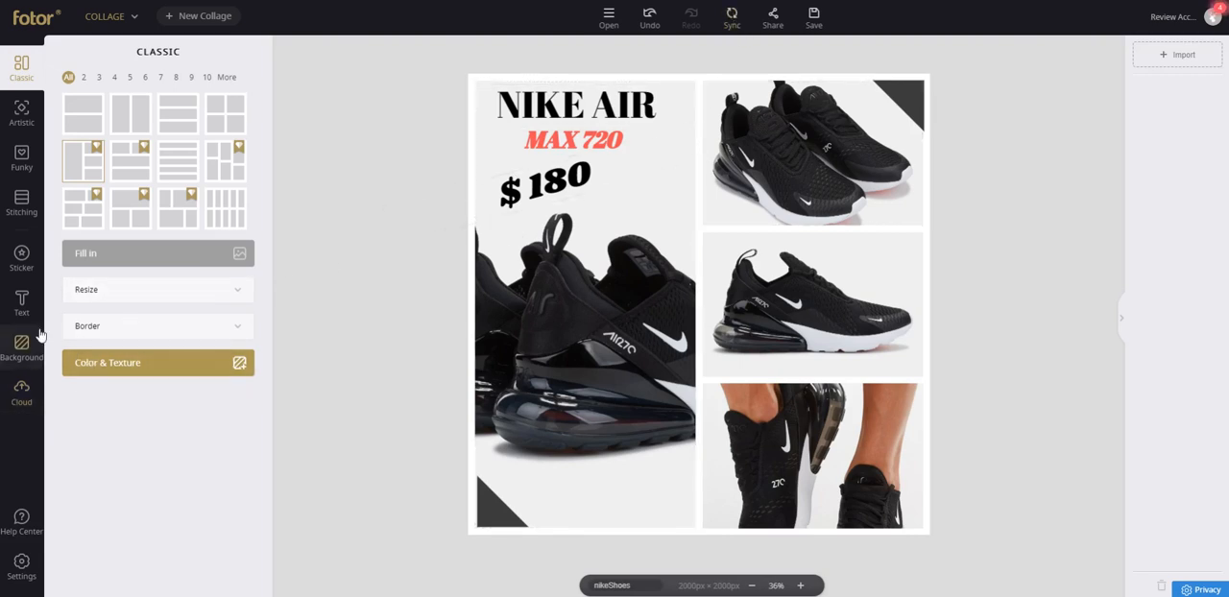
Try several classic layouts on the collage, including three rows, five rows, two columns and two rows.
{"action": "left_click", "coordinate": [175, 130]}
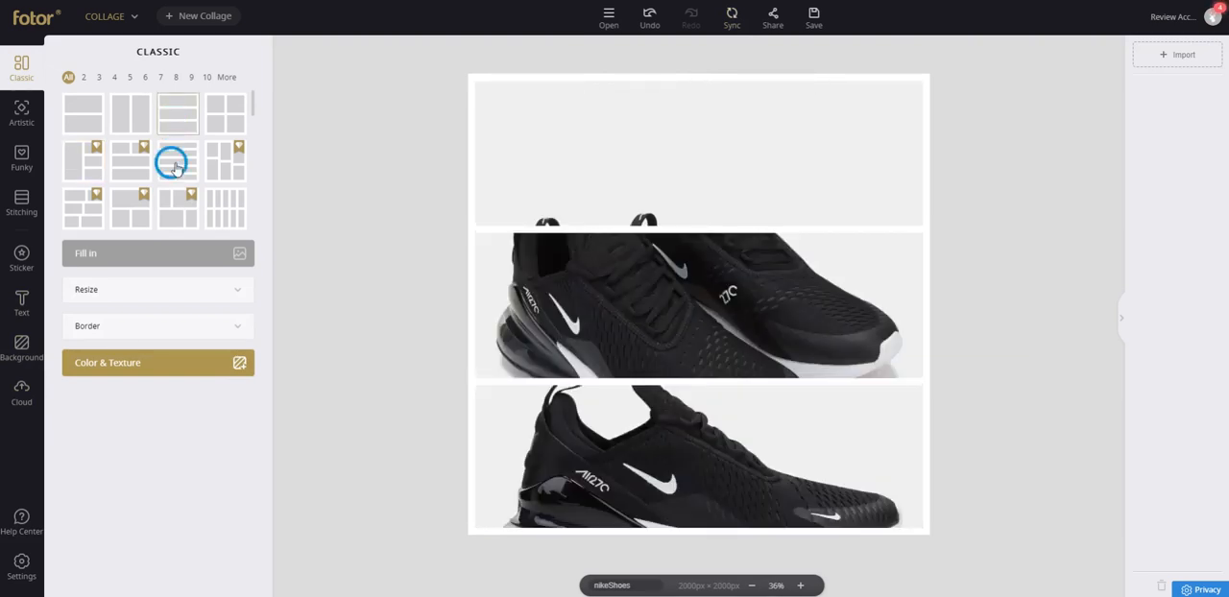
{"action": "left_click", "coordinate": [177, 170]}
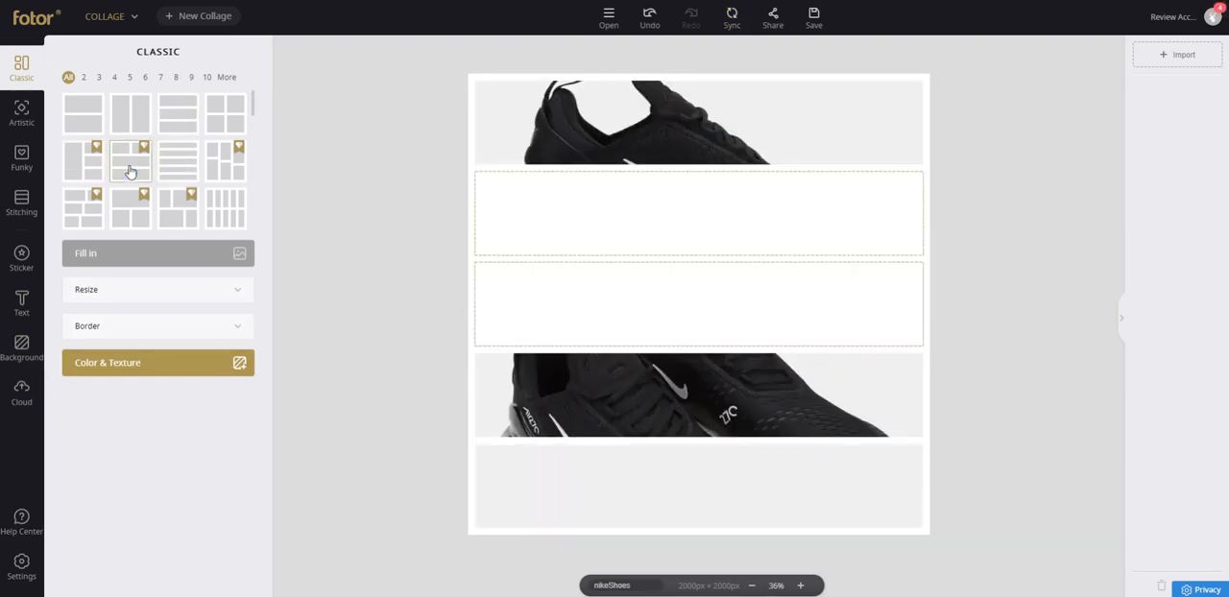
{"action": "left_click", "coordinate": [131, 171]}
{"action": "left_click", "coordinate": [99, 111]}
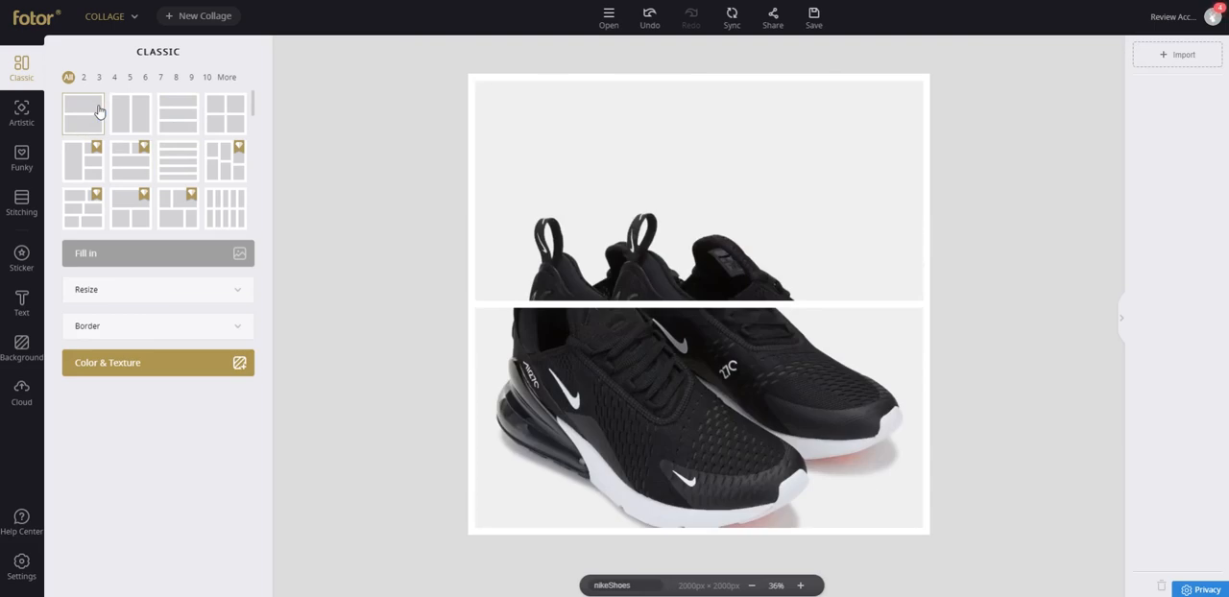
{"action": "left_click", "coordinate": [133, 115]}
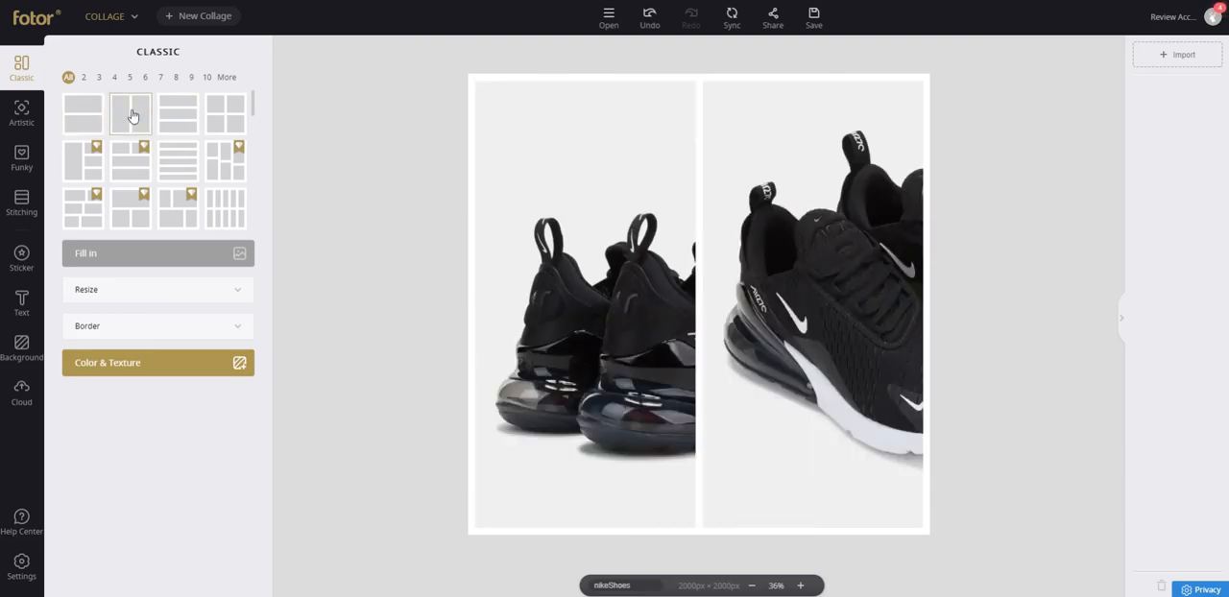
{"action": "left_click", "coordinate": [86, 113]}
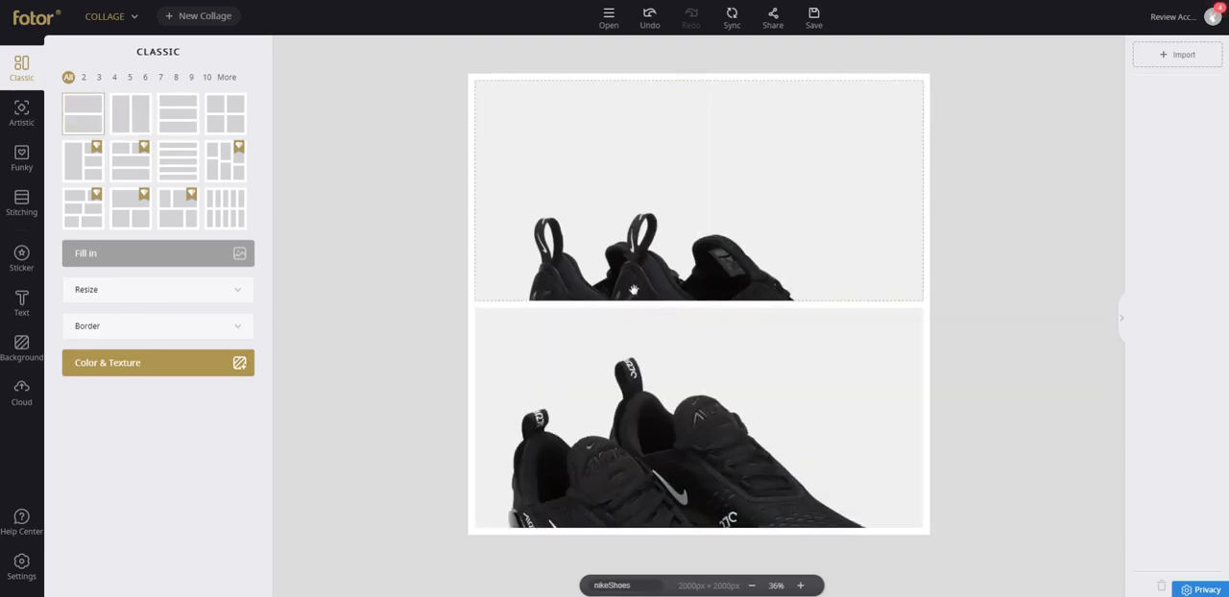
Try to move the shoe photo up within the upper cell of the two-row layout.
{"action": "double_click", "coordinate": [613, 271]}
{"action": "left_click_drag", "start_coordinate": [619, 271], "coordinate": [639, 90]}
{"action": "left_click", "coordinate": [458, 128]}
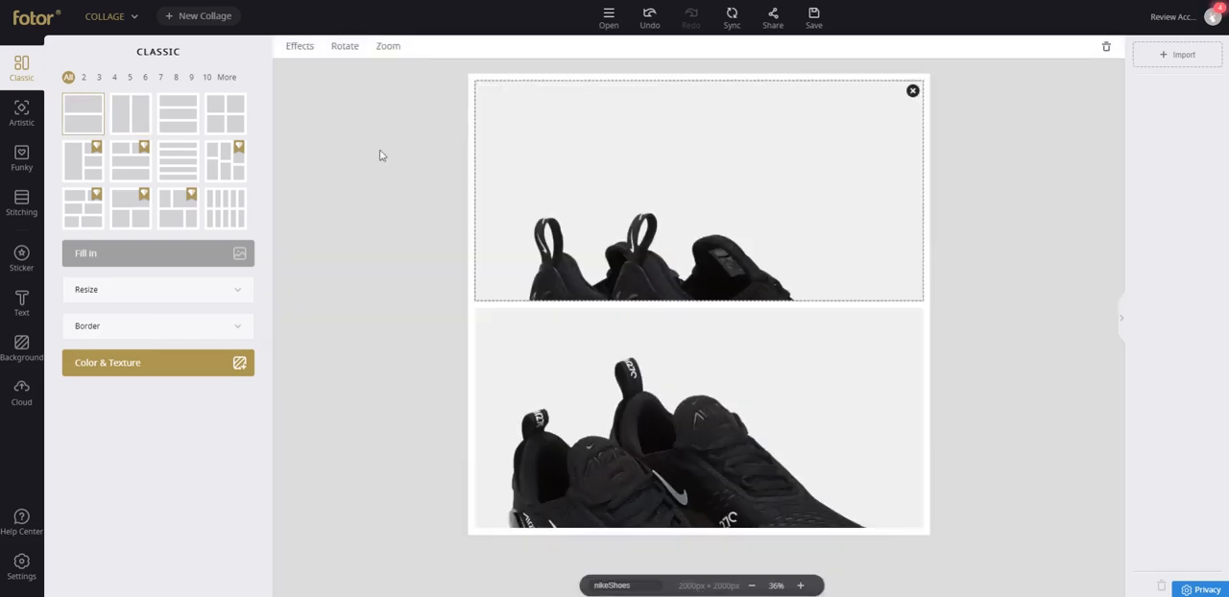
Try the layout with two cells above two rows, the three-row layout and the ten-cell grid.
{"action": "left_click", "coordinate": [134, 157]}
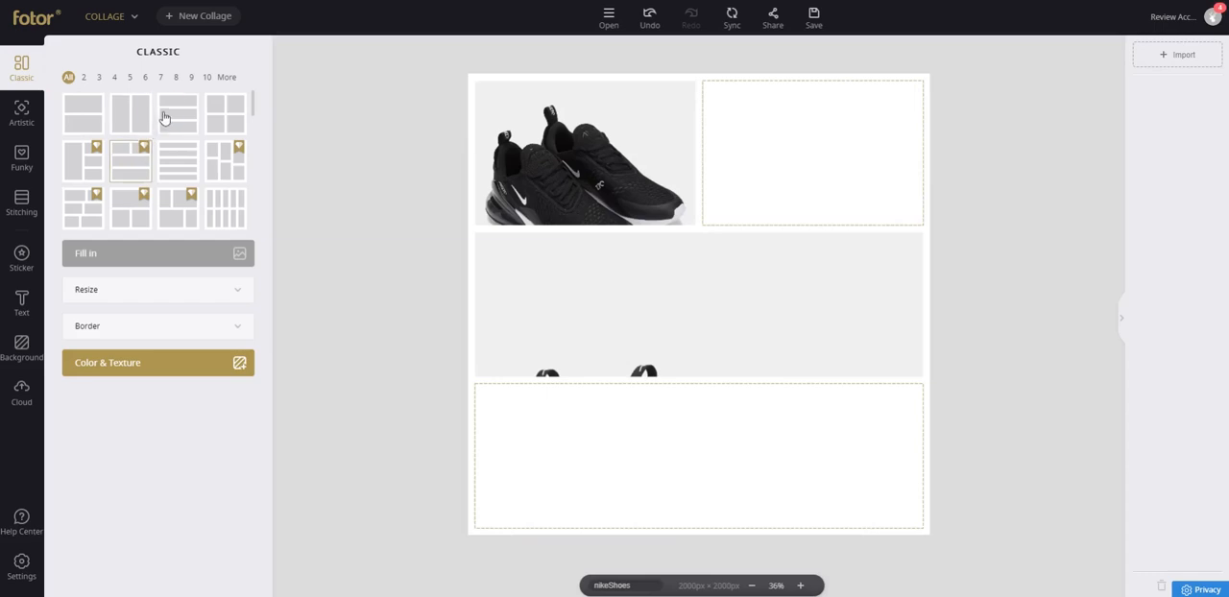
{"action": "left_click", "coordinate": [163, 117]}
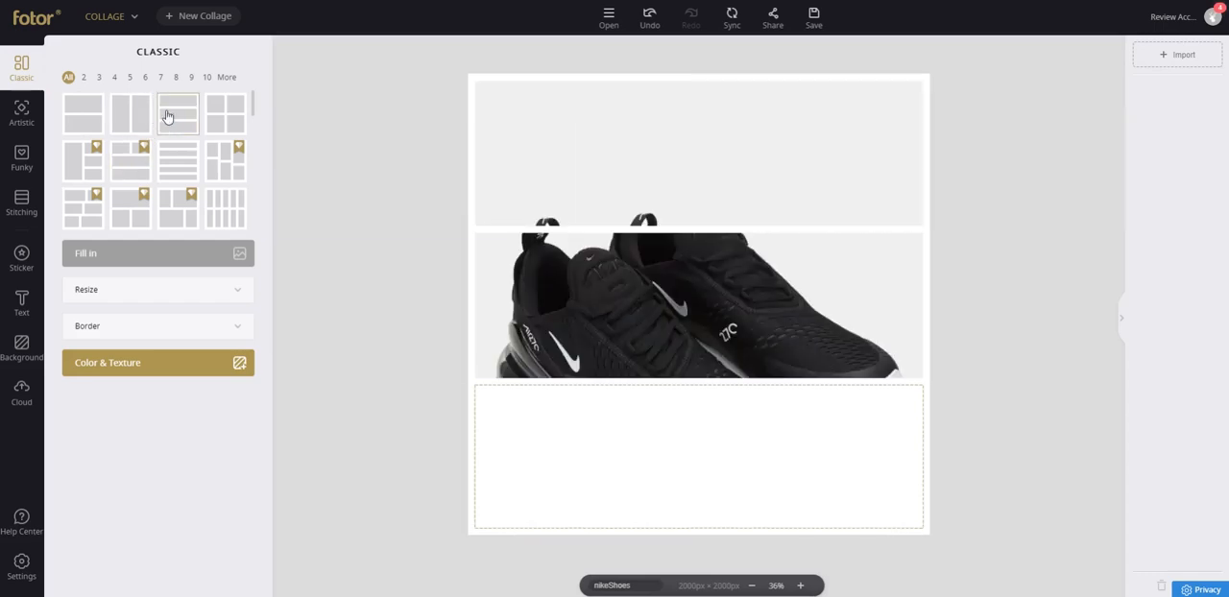
{"action": "left_click", "coordinate": [235, 209]}
Filter the layouts by cell count, try the two-column one, and apply the four-cell layout with two cells above two full-width rows.
{"action": "left_click", "coordinate": [84, 77]}
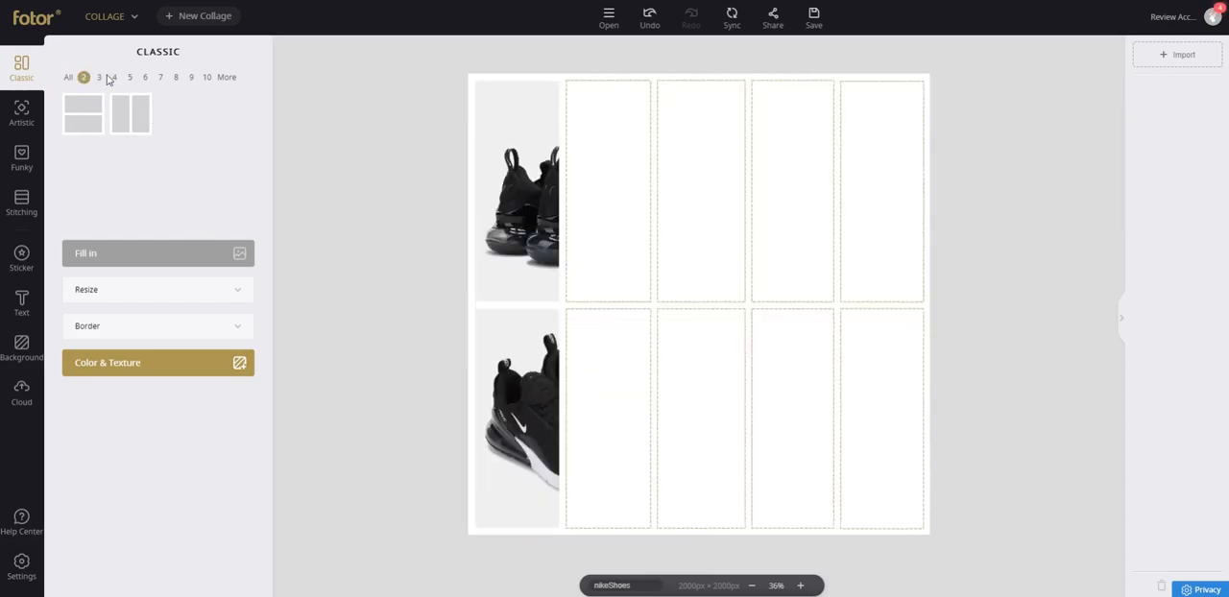
{"action": "left_click", "coordinate": [125, 117]}
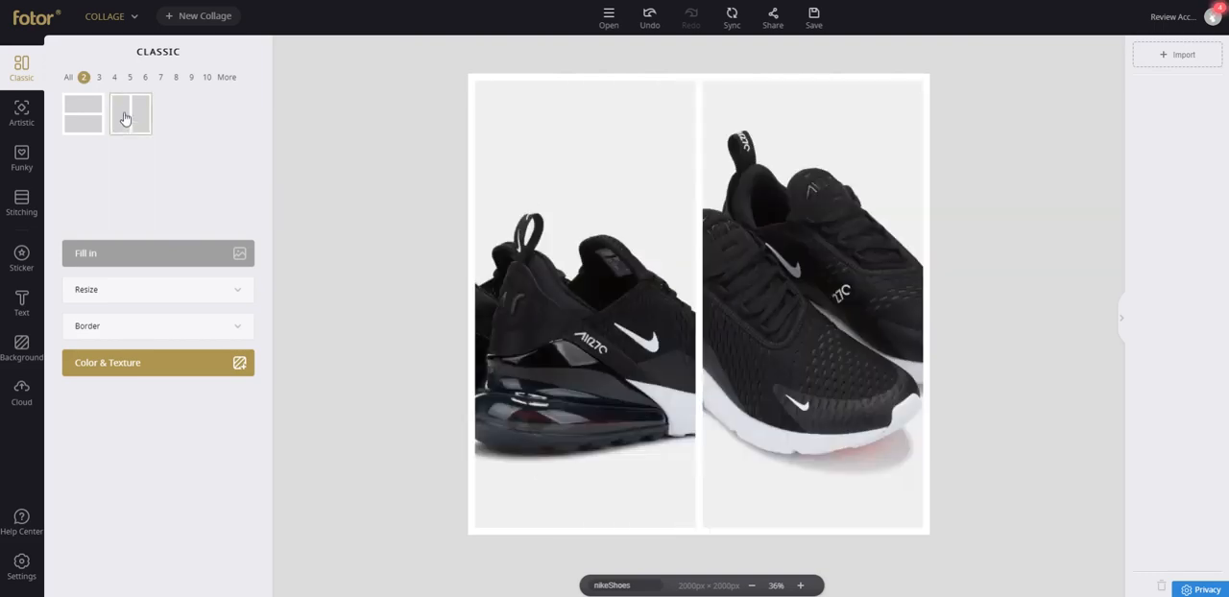
{"action": "left_click", "coordinate": [115, 78]}
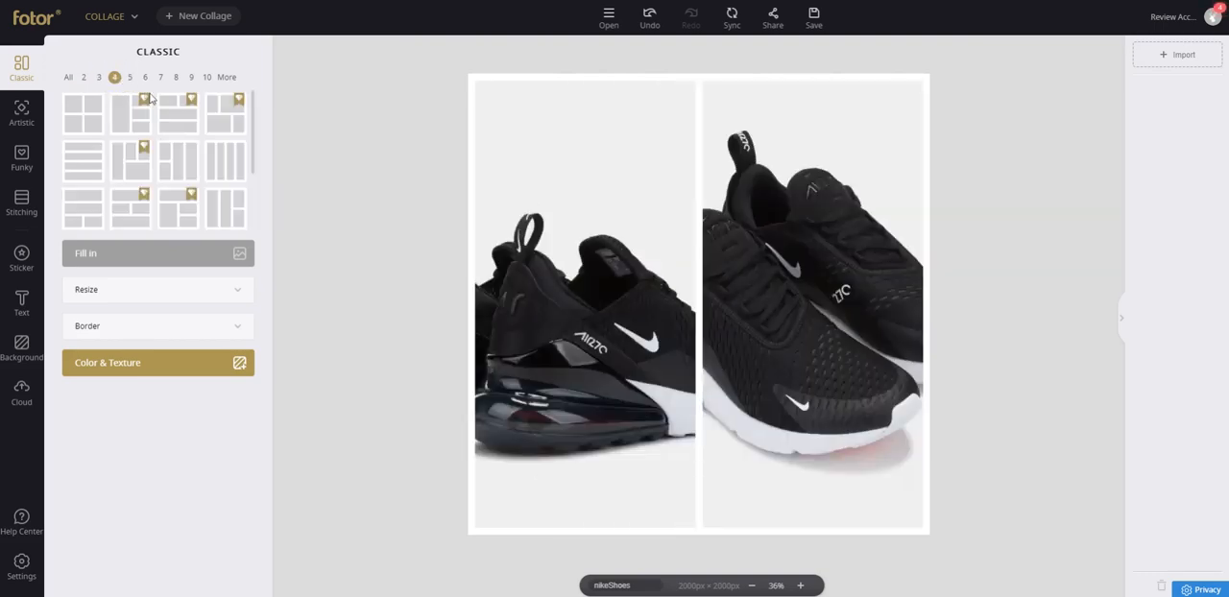
{"action": "left_click", "coordinate": [168, 118]}
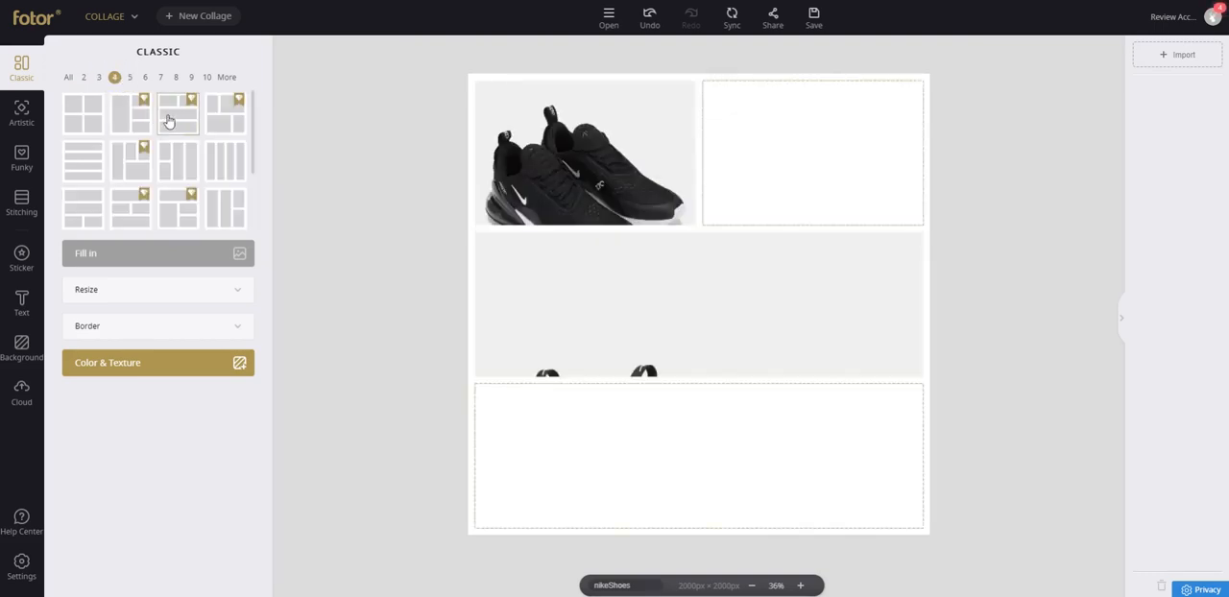
Try the 1024x768 canvas preset, and resize the collage to the 2560x1600 preset.
{"action": "left_click", "coordinate": [134, 288]}
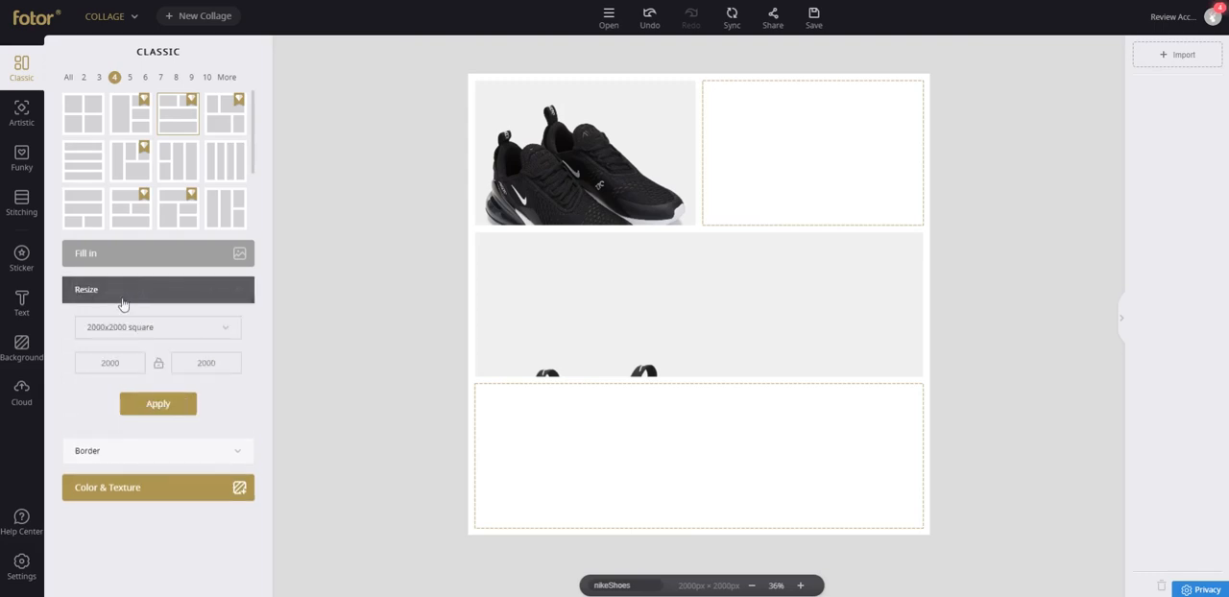
{"action": "left_click", "coordinate": [193, 331]}
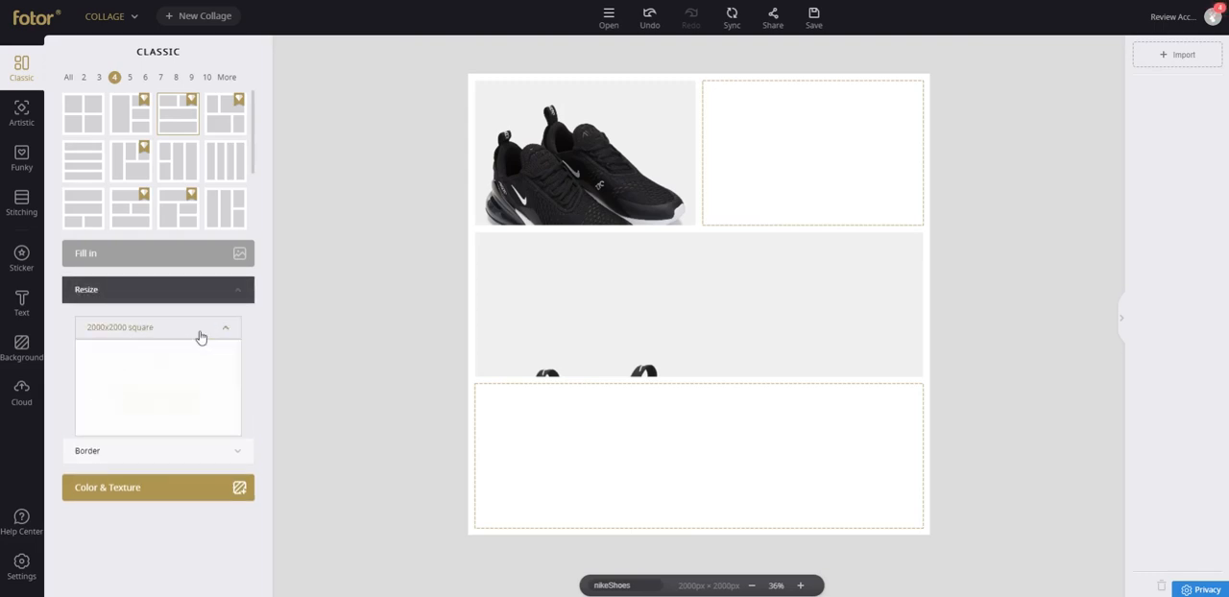
{"action": "left_click", "coordinate": [141, 368]}
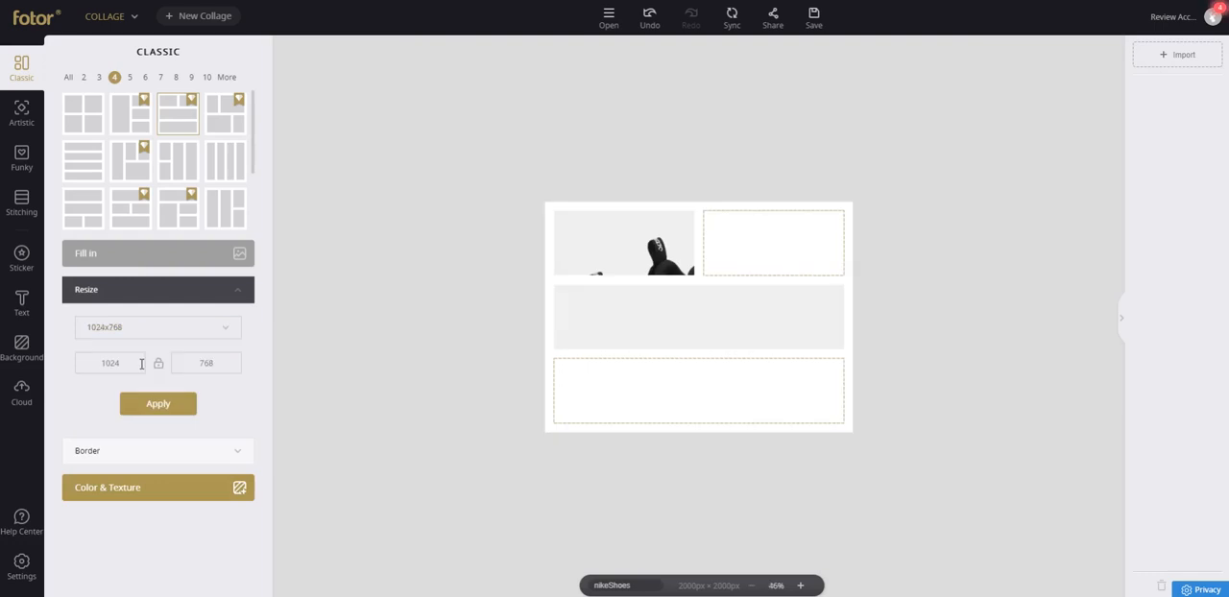
{"action": "left_click", "coordinate": [170, 325]}
{"action": "scroll", "coordinate": [164, 359], "scroll_direction": "up", "scroll_amount": 3}
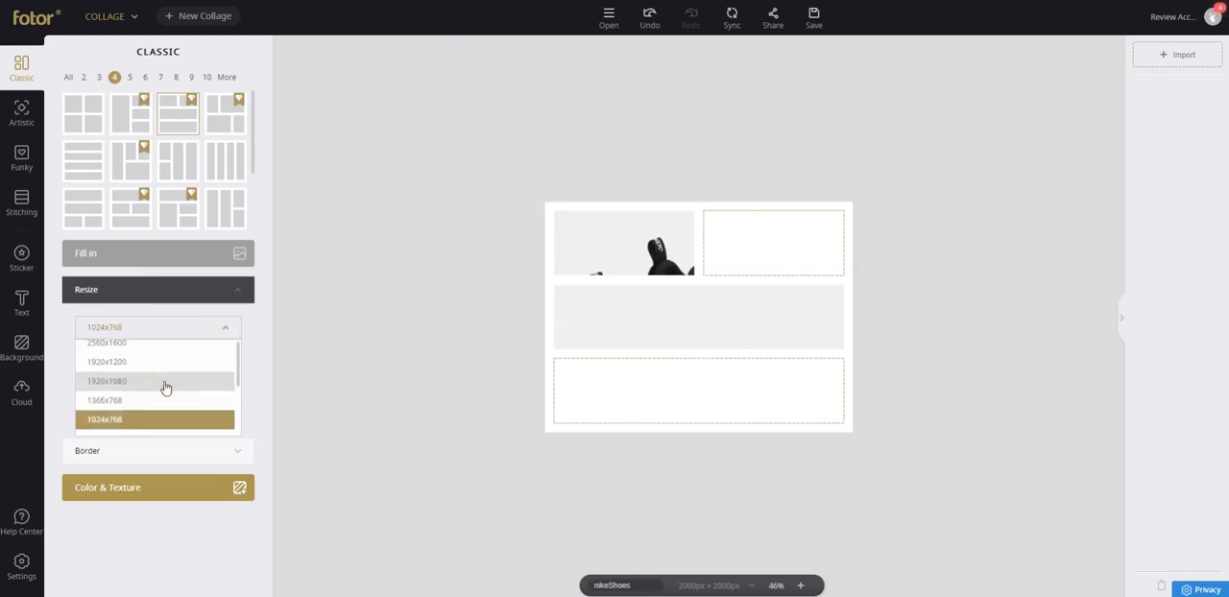
{"action": "left_click", "coordinate": [142, 353]}
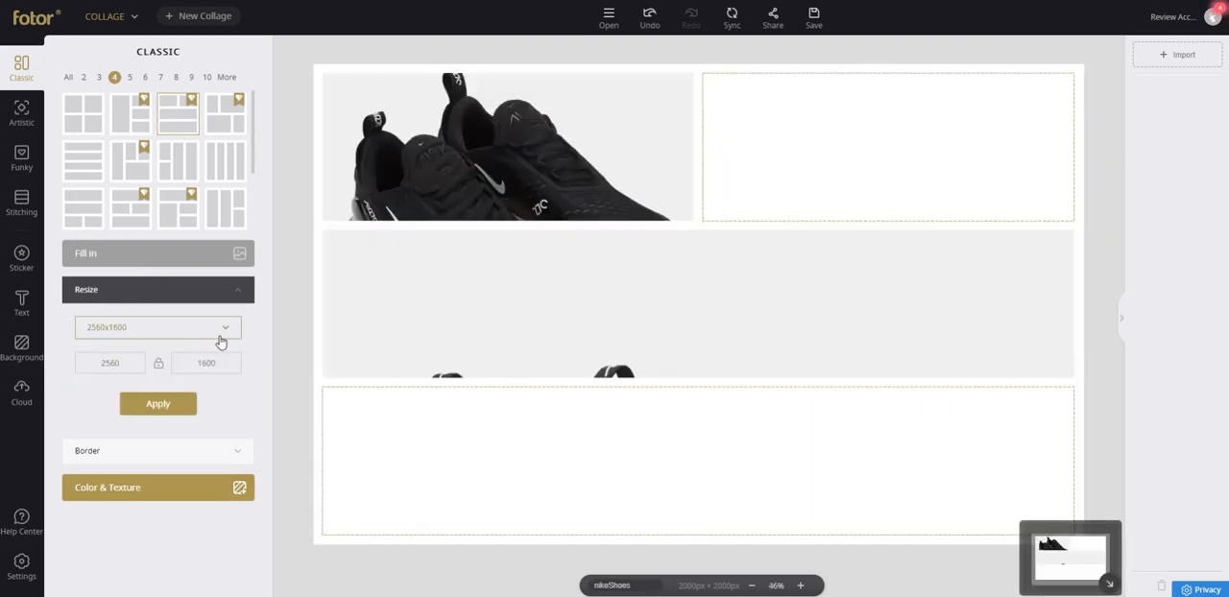
Set the collage's border width to 28 with corner rounding at 0.
{"action": "left_click", "coordinate": [142, 451]}
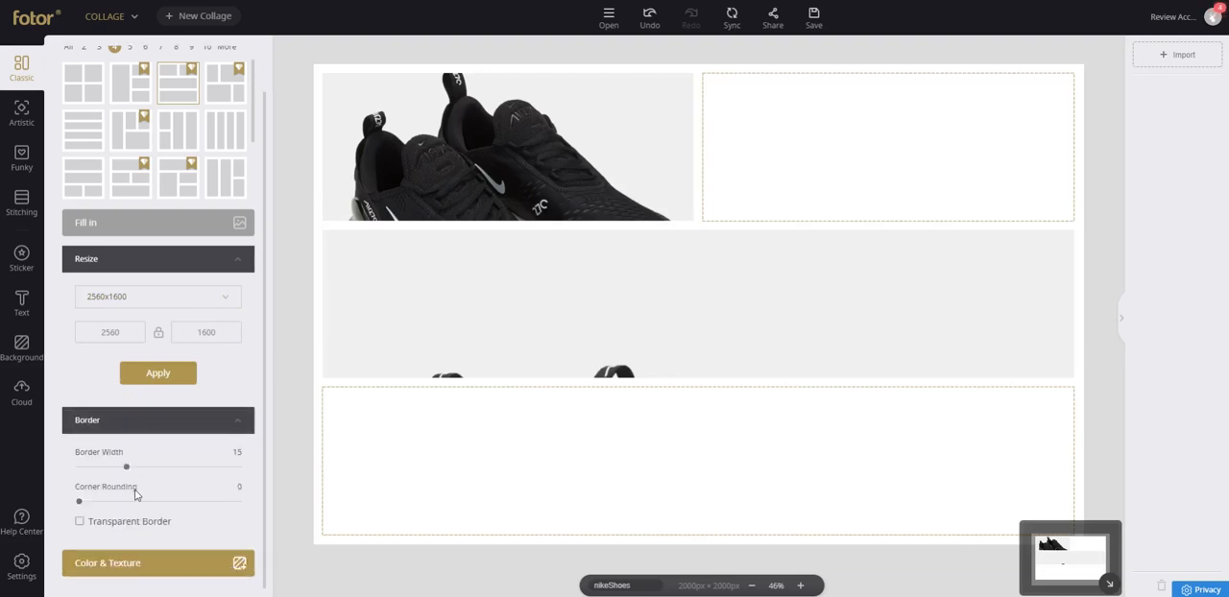
{"action": "left_click_drag", "start_coordinate": [126, 446], "coordinate": [64, 485]}
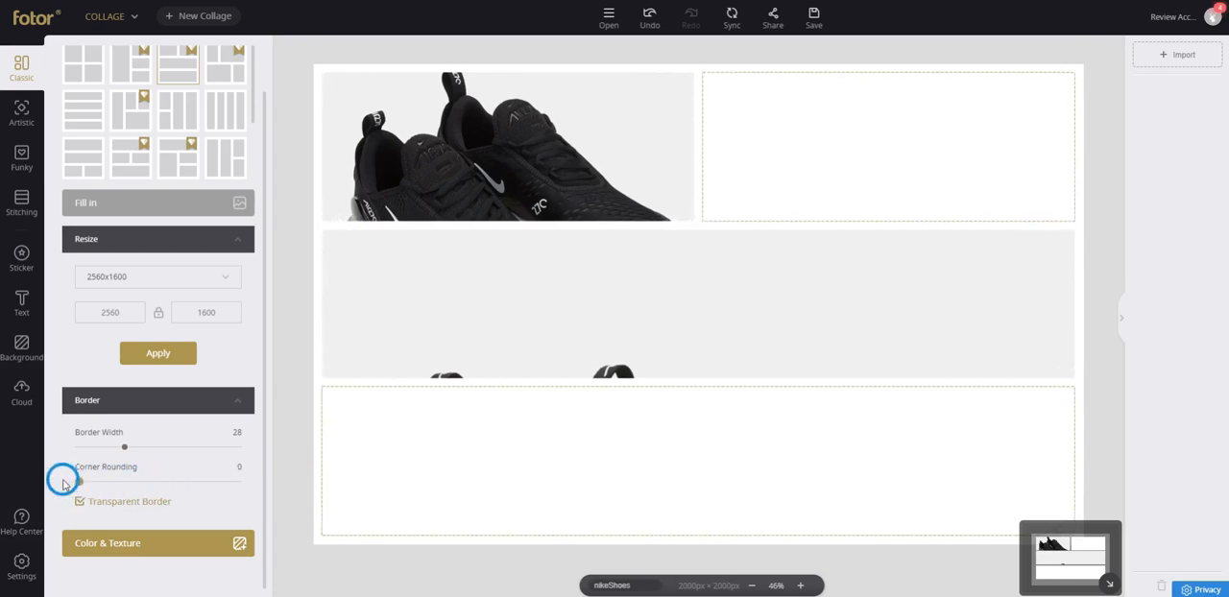
Try default green and light gray as the collage's background color.
{"action": "left_click", "coordinate": [168, 545]}
{"action": "scroll", "coordinate": [198, 386], "scroll_direction": "down", "scroll_amount": 3}
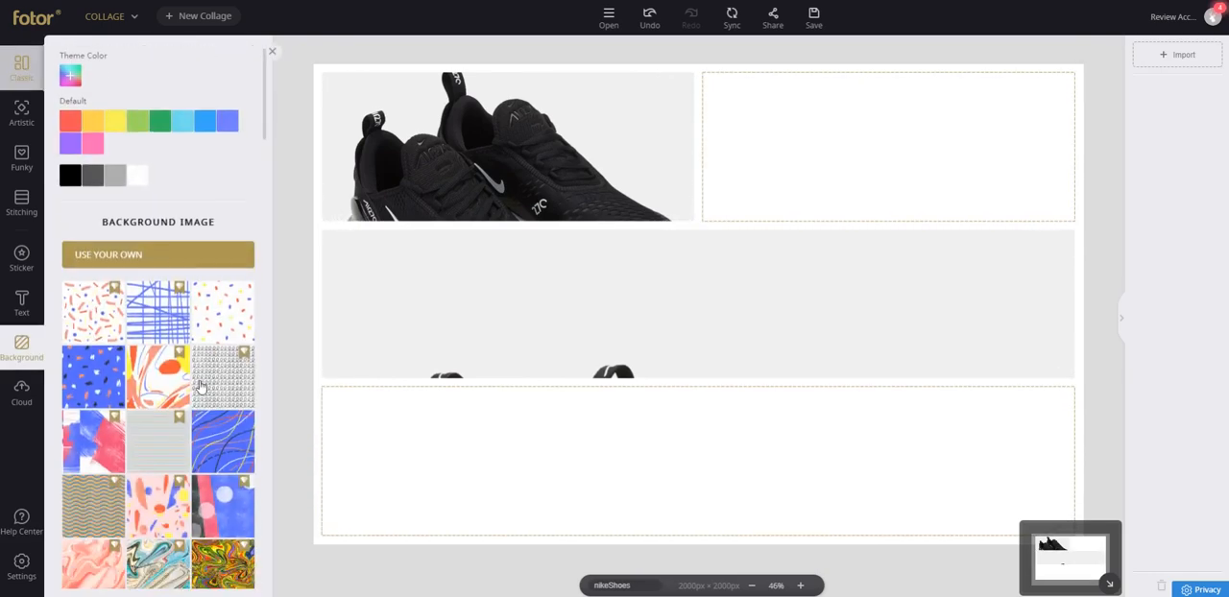
{"action": "scroll", "coordinate": [204, 391], "scroll_direction": "up", "scroll_amount": 2}
{"action": "scroll", "coordinate": [203, 391], "scroll_direction": "up", "scroll_amount": 1}
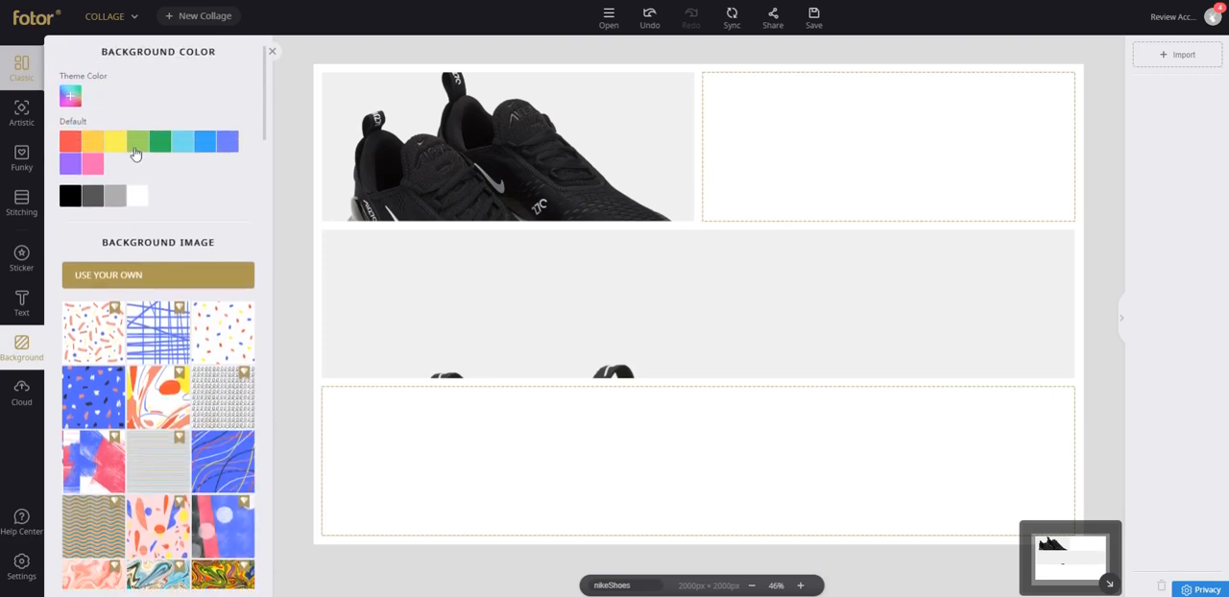
{"action": "left_click", "coordinate": [137, 143]}
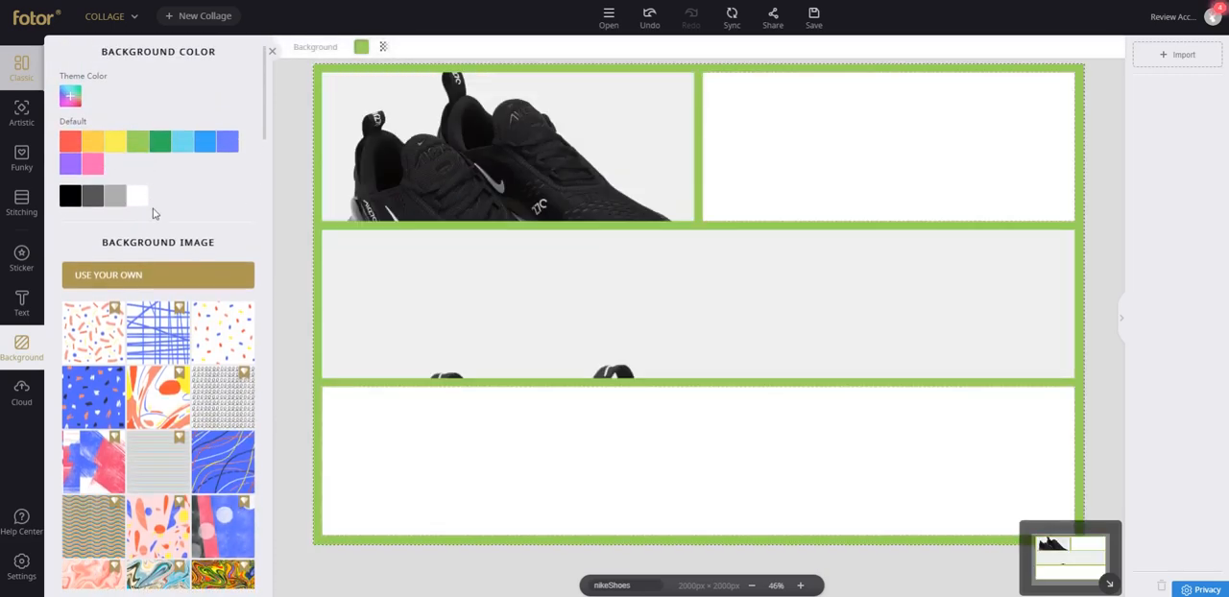
{"action": "left_click", "coordinate": [114, 196]}
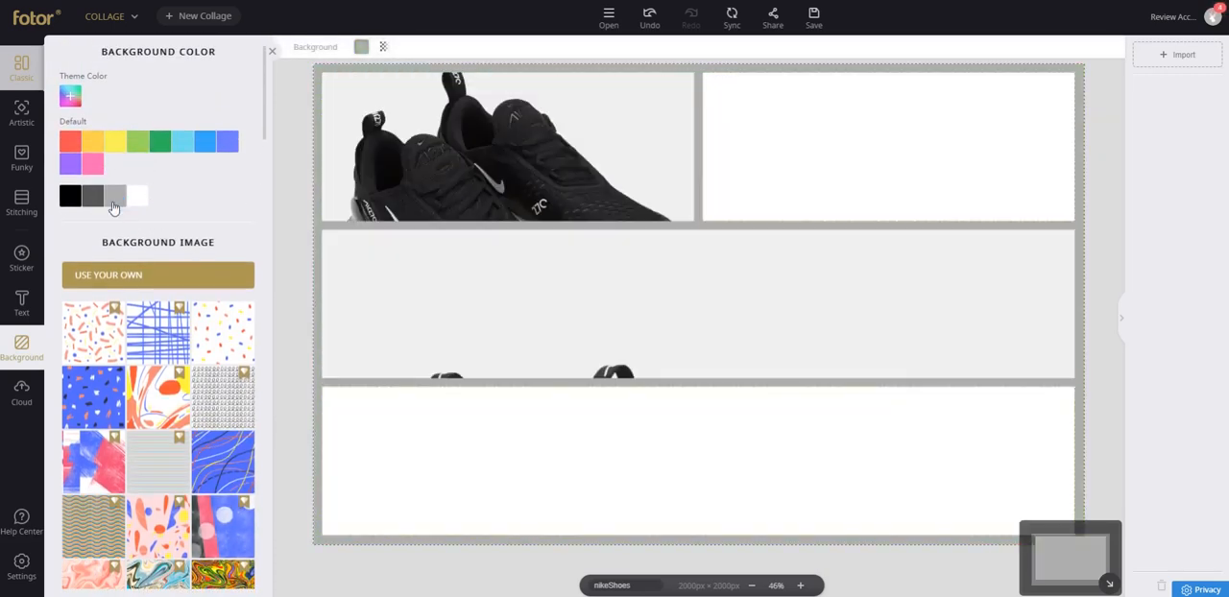
Try the dark gray texture as the background image, and apply the light weathered wood plank texture.
{"action": "scroll", "coordinate": [173, 432], "scroll_direction": "down", "scroll_amount": 5}
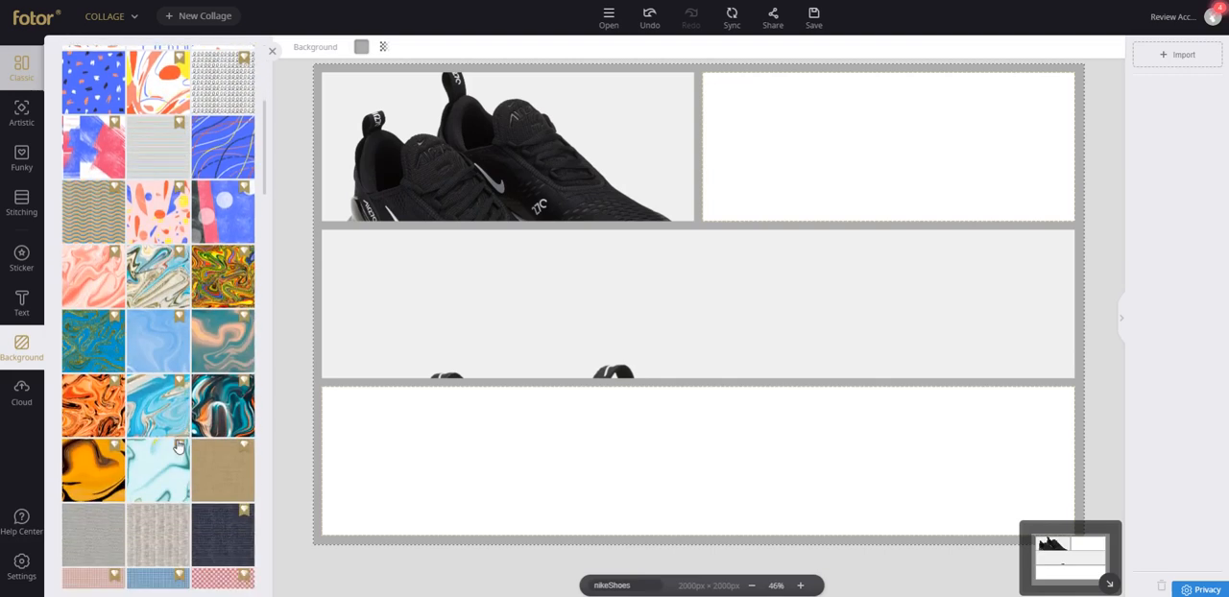
{"action": "scroll", "coordinate": [174, 447], "scroll_direction": "down", "scroll_amount": 3}
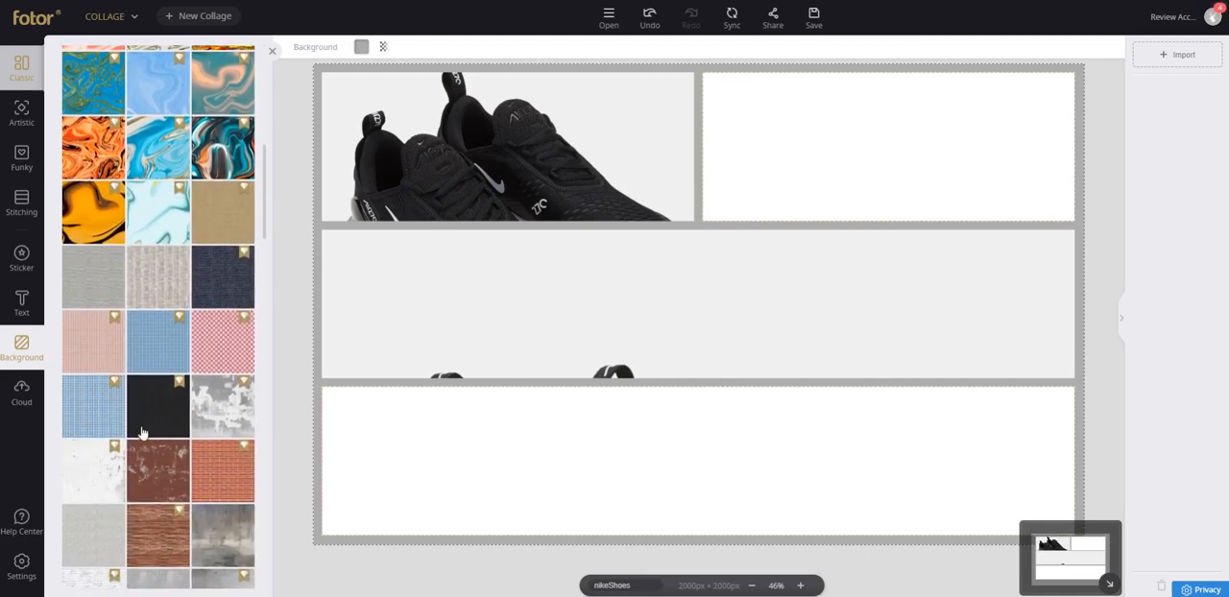
{"action": "scroll", "coordinate": [155, 450], "scroll_direction": "down", "scroll_amount": 2}
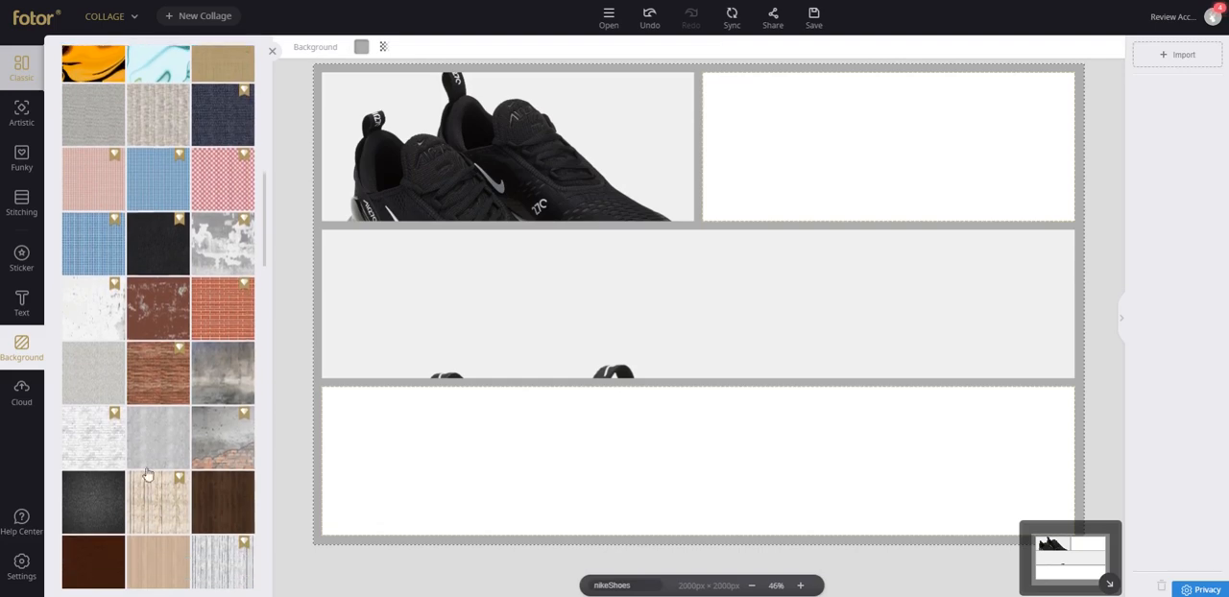
{"action": "left_click", "coordinate": [97, 467]}
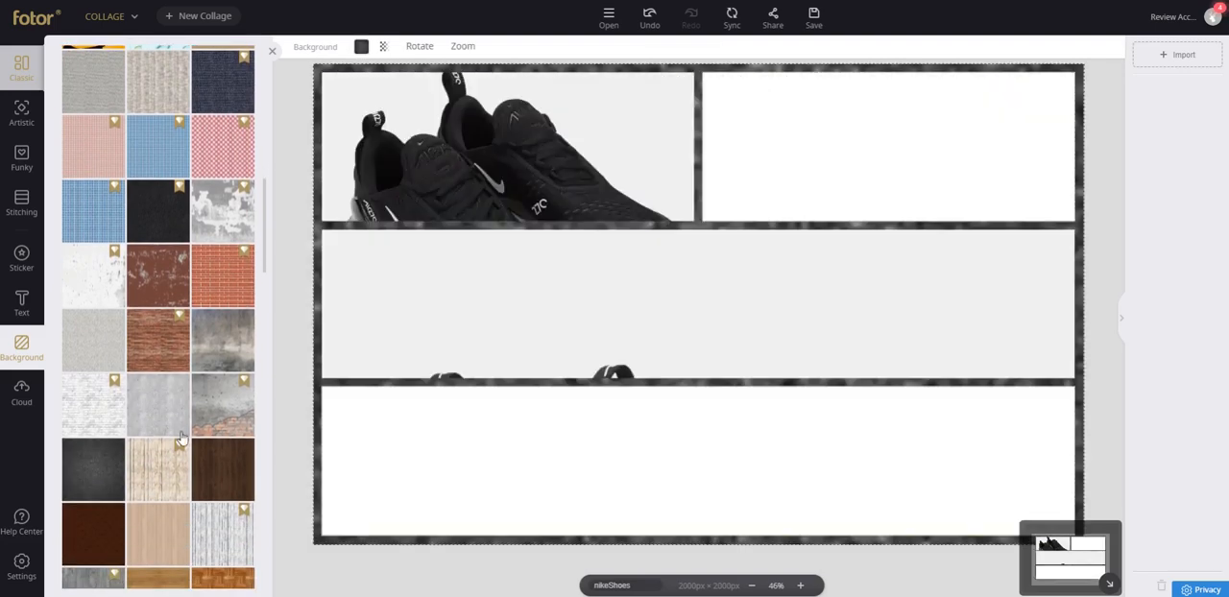
{"action": "left_click", "coordinate": [167, 448]}
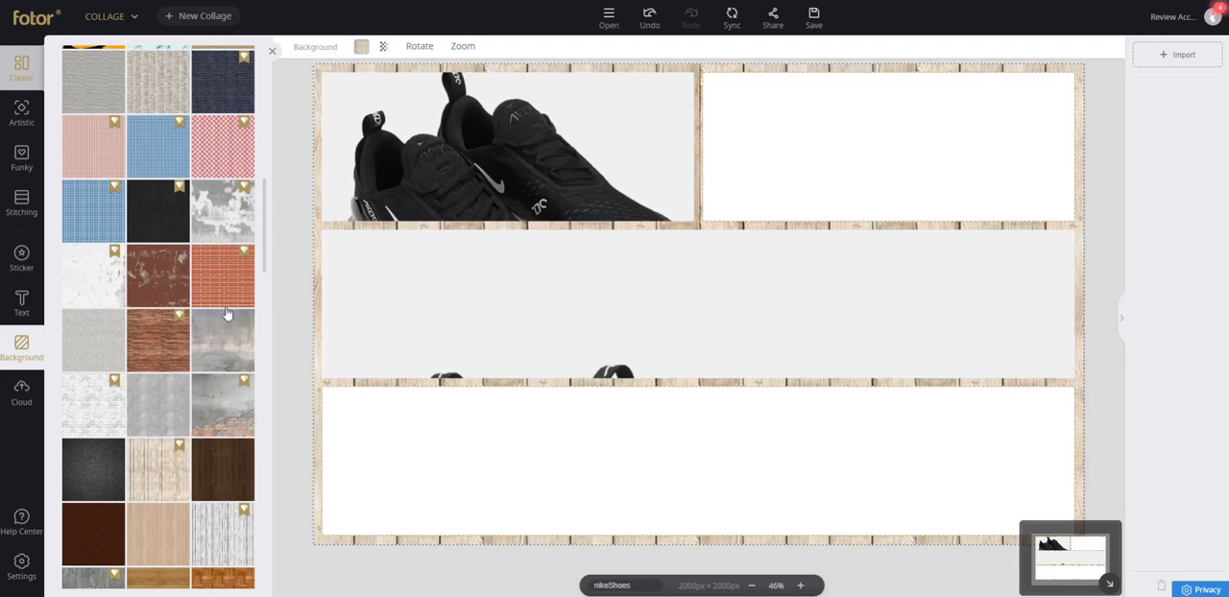
{"action": "scroll", "coordinate": [227, 314], "scroll_direction": "up", "scroll_amount": 20}
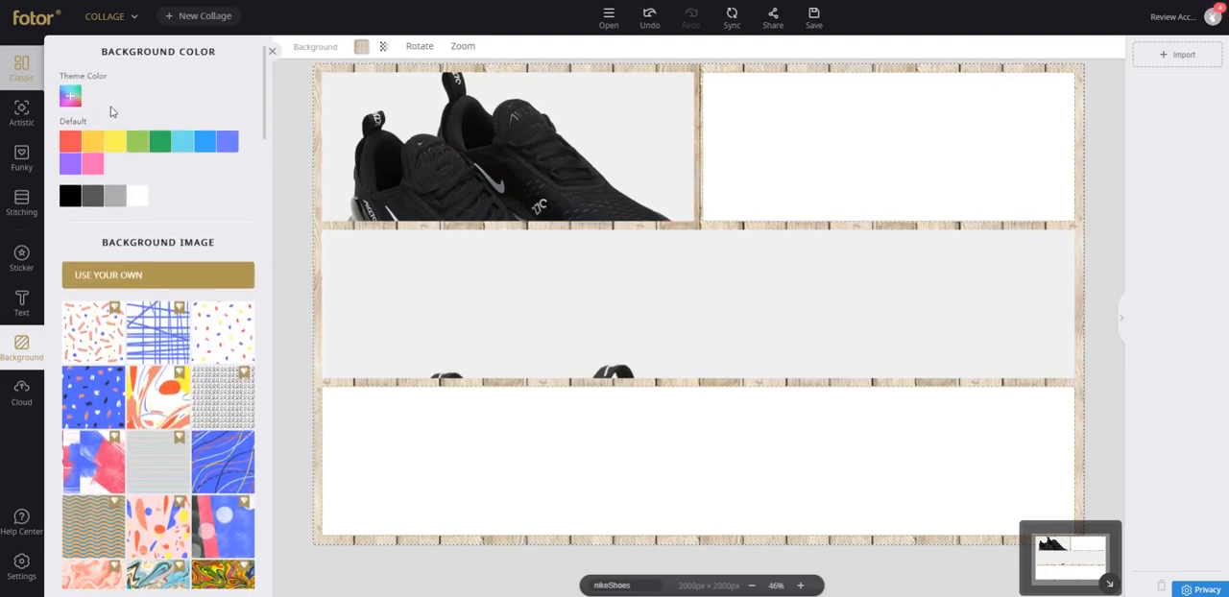
Try custom orange #ffaa5b, and a near-black sampled from the shoe photo, as the collage's background color.
{"action": "left_click", "coordinate": [71, 97]}
{"action": "mouse_move", "coordinate": [124, 164]}
{"action": "left_mouse_down"}
{"action": "mouse_move", "coordinate": [154, 139]}
{"action": "mouse_move", "coordinate": [193, 201]}
{"action": "left_mouse_up"}
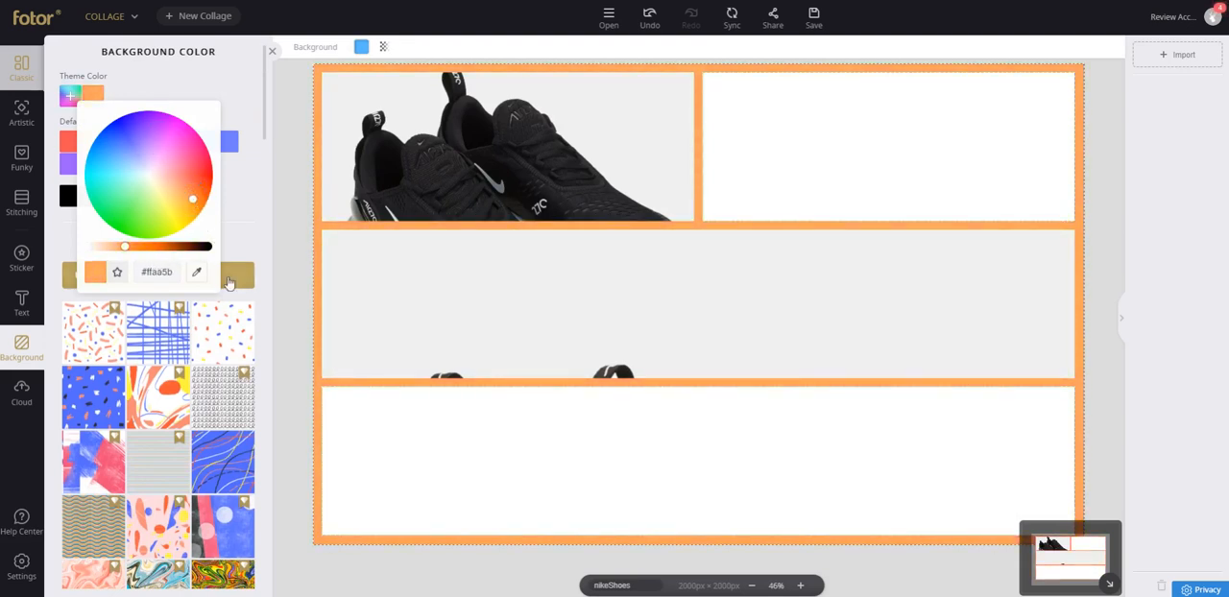
{"action": "left_click", "coordinate": [196, 272]}
{"action": "left_click", "coordinate": [382, 192]}
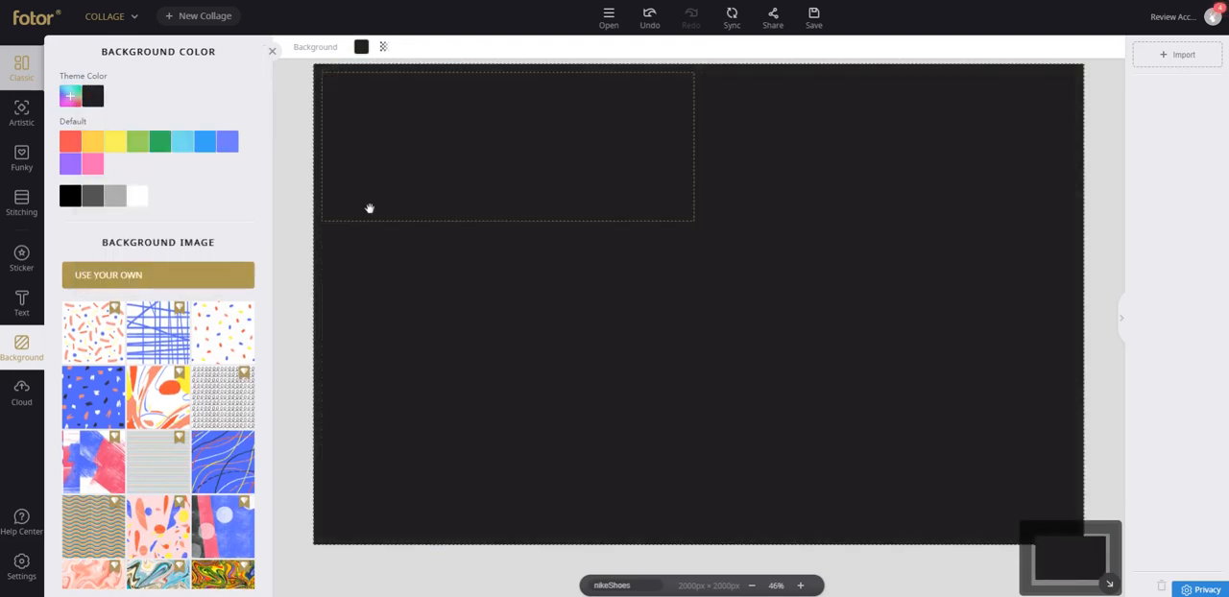
{"action": "left_click", "coordinate": [350, 217]}
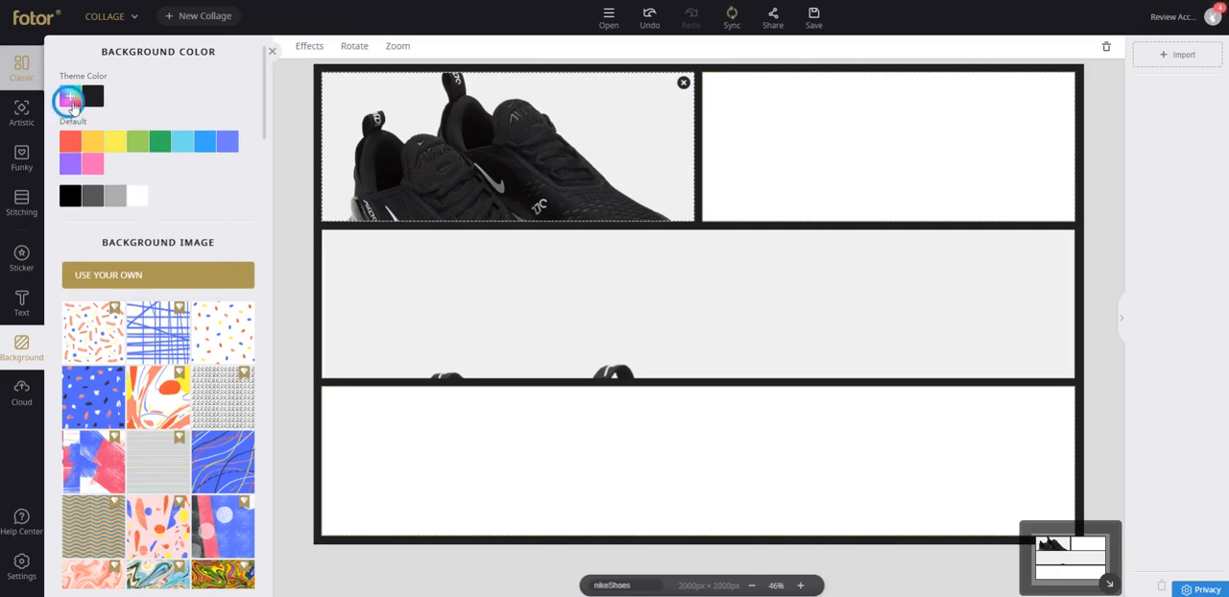
Sample a light gray from the shoe photo as the collage's background color, and set the border width to 11.
{"action": "left_click", "coordinate": [70, 100]}
{"action": "left_click", "coordinate": [194, 273]}
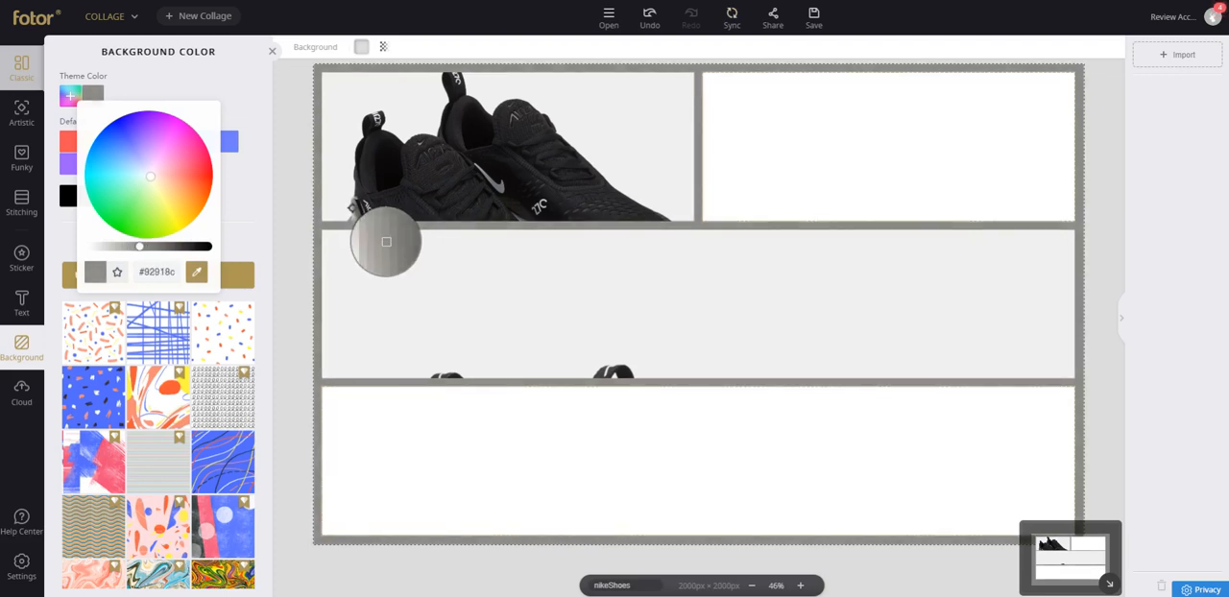
{"action": "left_click", "coordinate": [347, 202]}
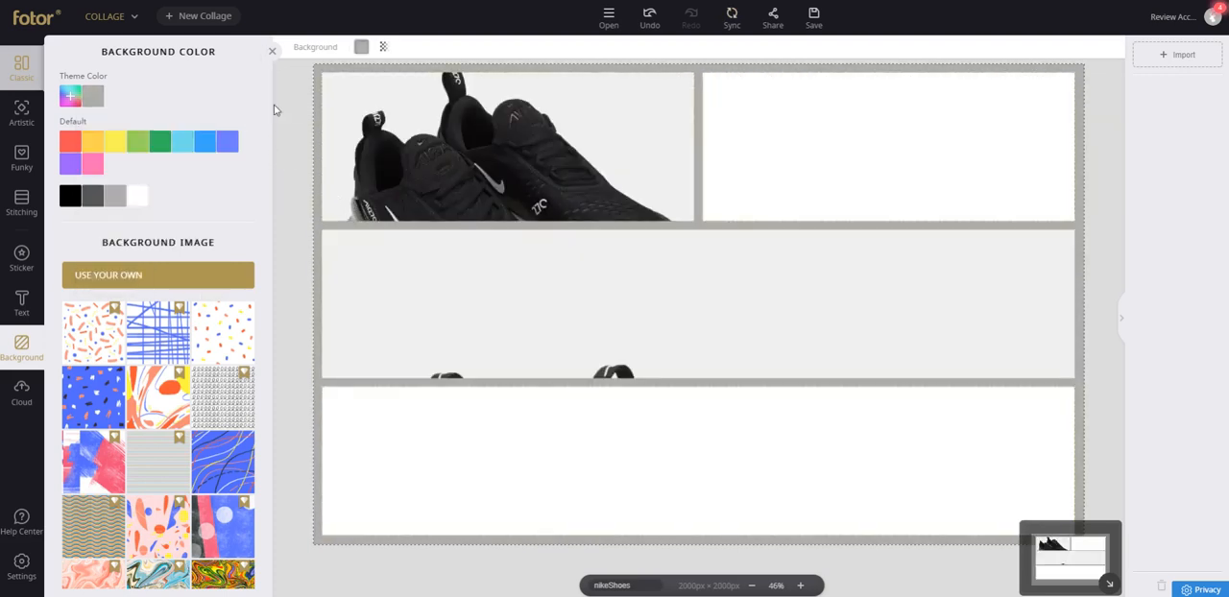
{"action": "left_click", "coordinate": [272, 51]}
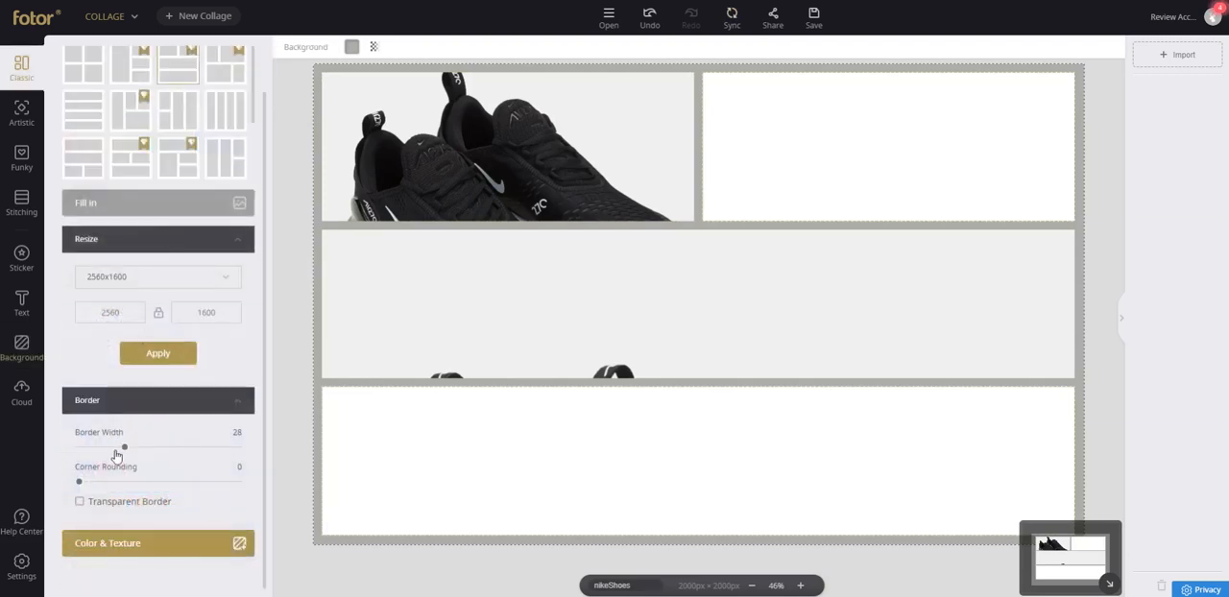
{"action": "left_click_drag", "start_coordinate": [128, 453], "coordinate": [97, 448]}
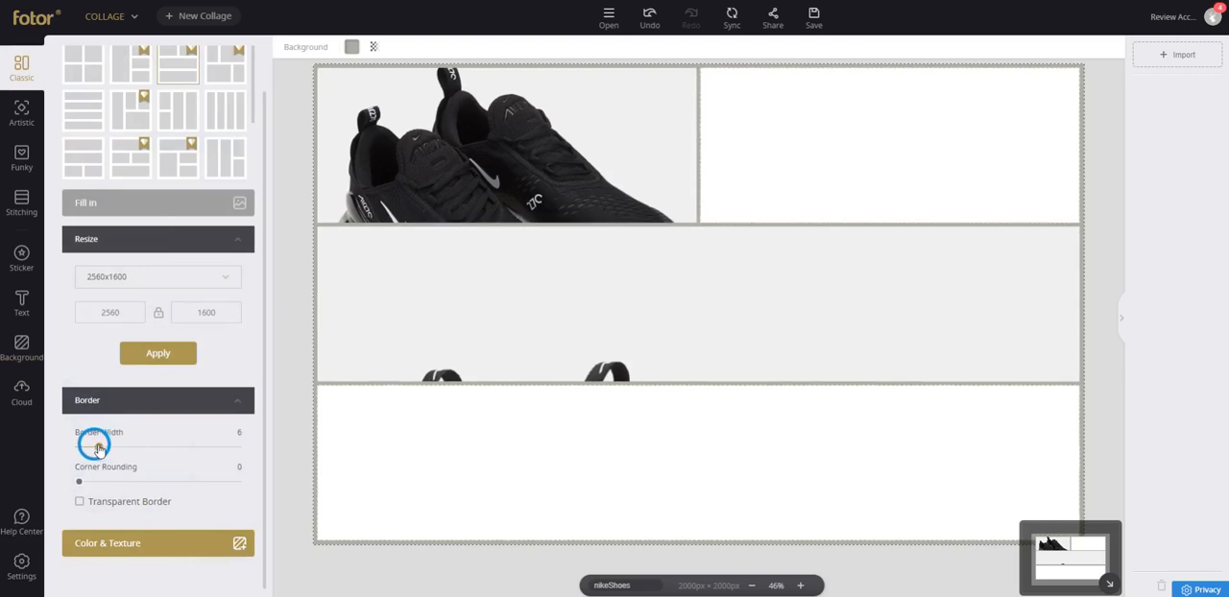
Reposition the middle row's photo at 0% zoom to show the shoes, and move the upper-left shoe photo into the bottom cell.
{"action": "left_click", "coordinate": [570, 328]}
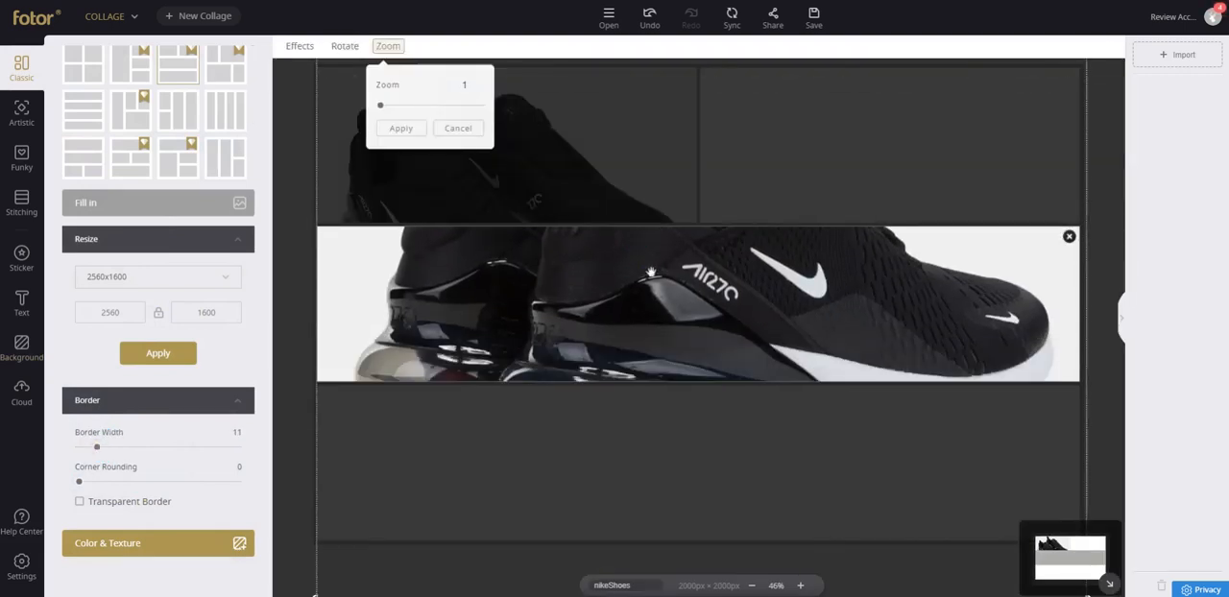
{"action": "left_click_drag", "start_coordinate": [384, 107], "coordinate": [356, 99]}
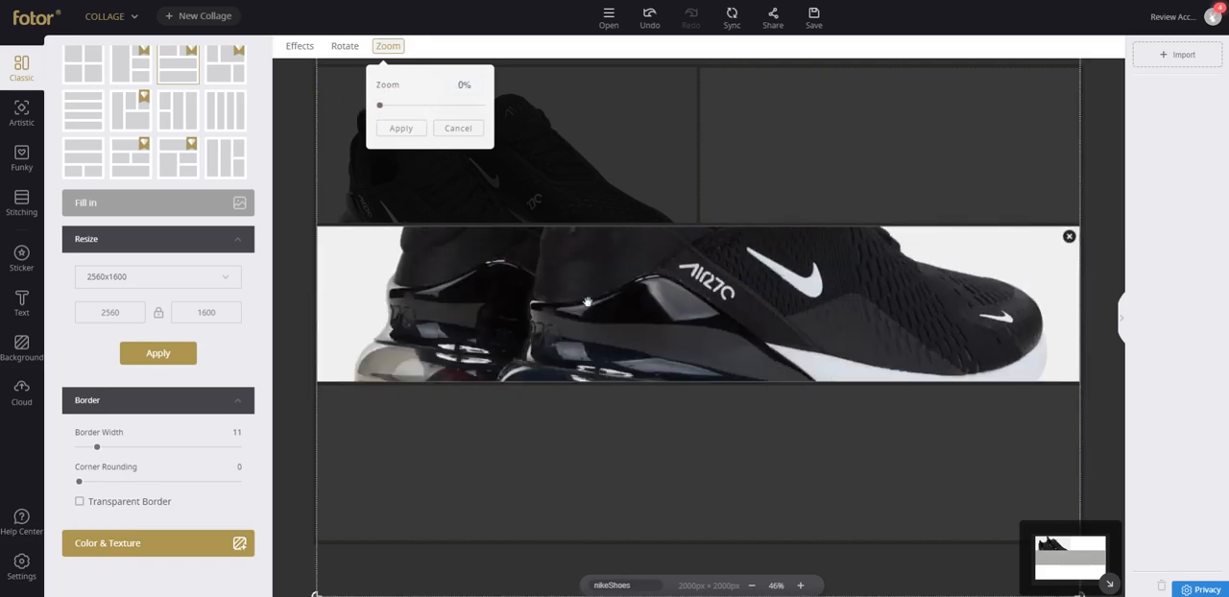
{"action": "left_click", "coordinate": [586, 158]}
{"action": "left_click_drag", "start_coordinate": [519, 180], "coordinate": [677, 442]}
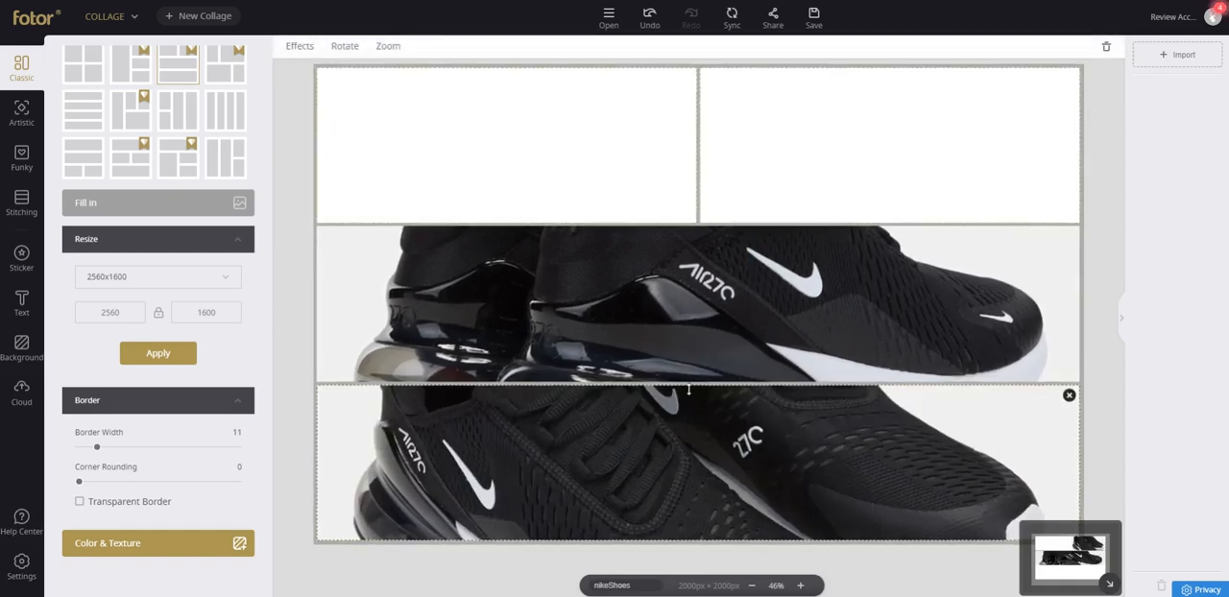
Fill the two empty upper cells with the angled shoe pair and worn shoes cloud photos, and shift the angled pair upward.
{"action": "left_click", "coordinate": [19, 392]}
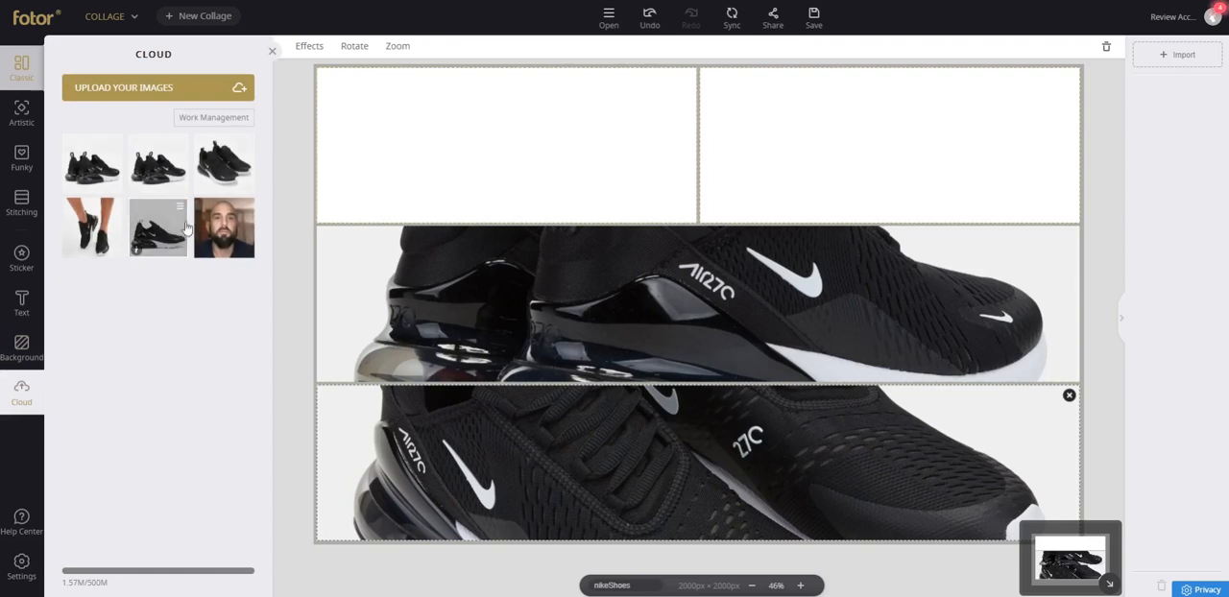
{"action": "left_click", "coordinate": [228, 167]}
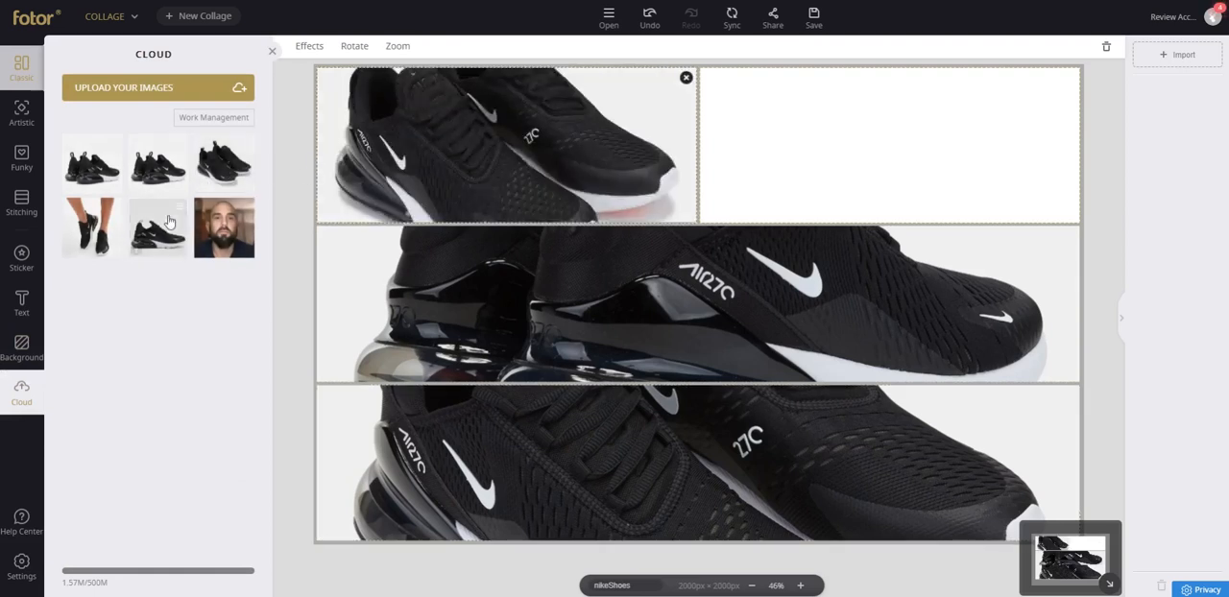
{"action": "left_click_drag", "start_coordinate": [99, 202], "coordinate": [869, 70]}
{"action": "left_click_drag", "start_coordinate": [560, 141], "coordinate": [560, 99]}
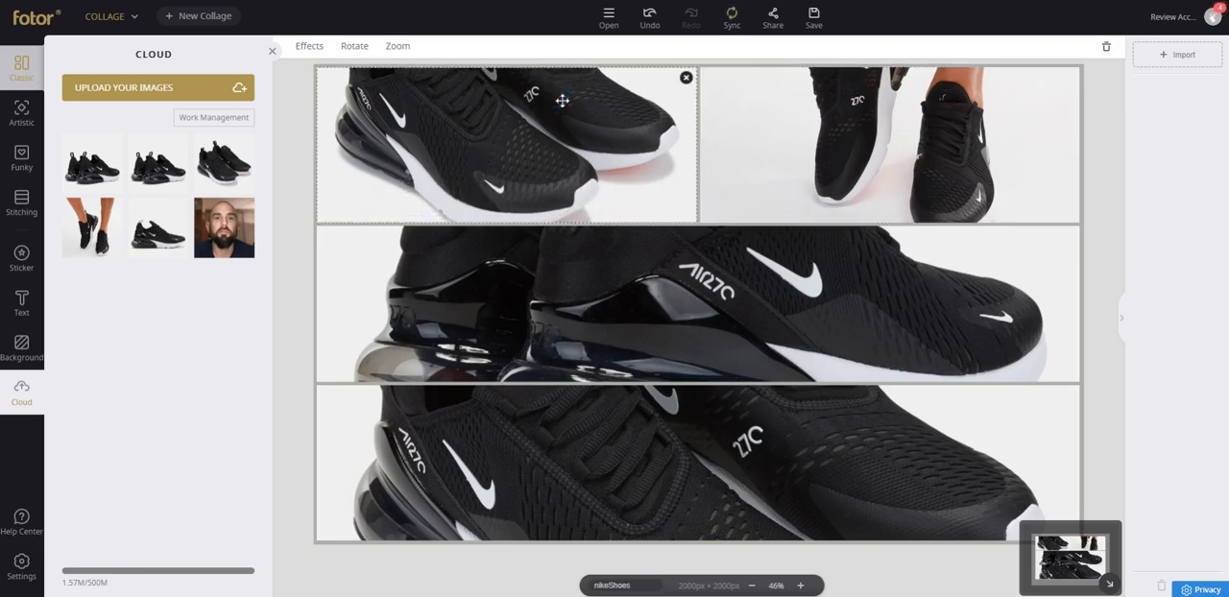
{"action": "left_click", "coordinate": [670, 305]}
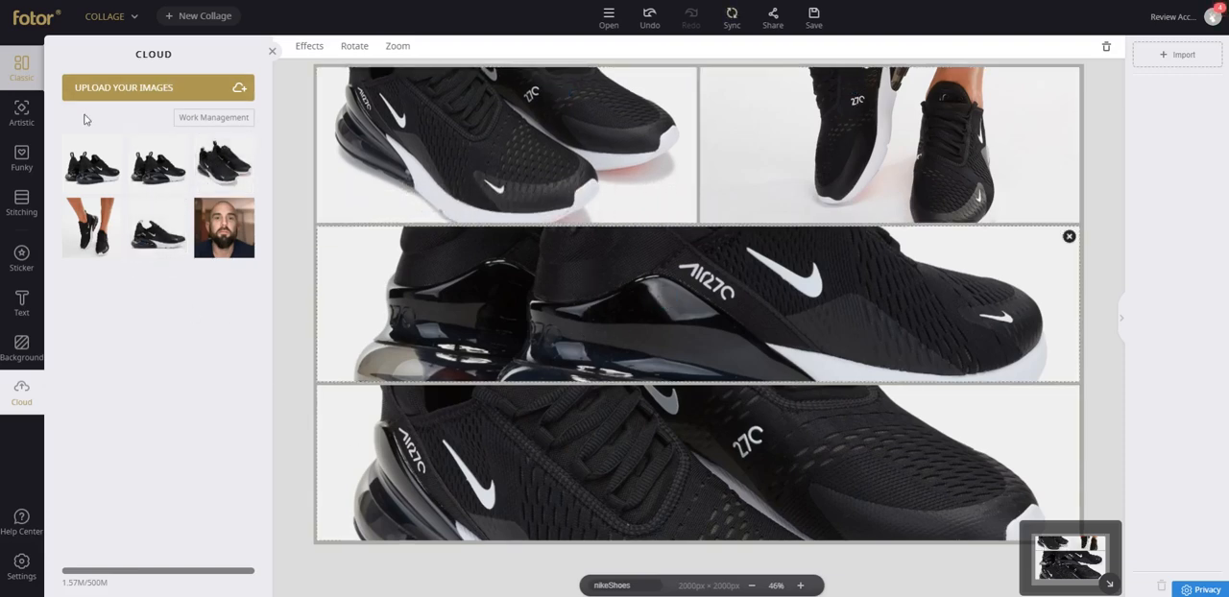
Switch to the Funky collage type, and apply the layout with a large tilted heart.
{"action": "left_click", "coordinate": [33, 108]}
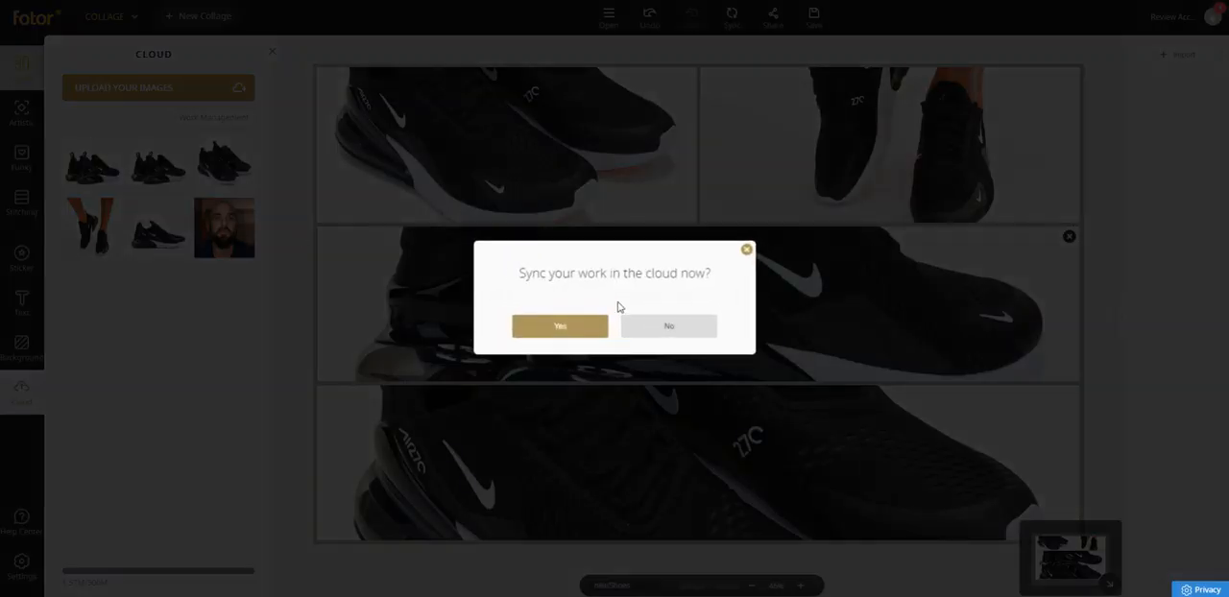
{"action": "left_click", "coordinate": [746, 251]}
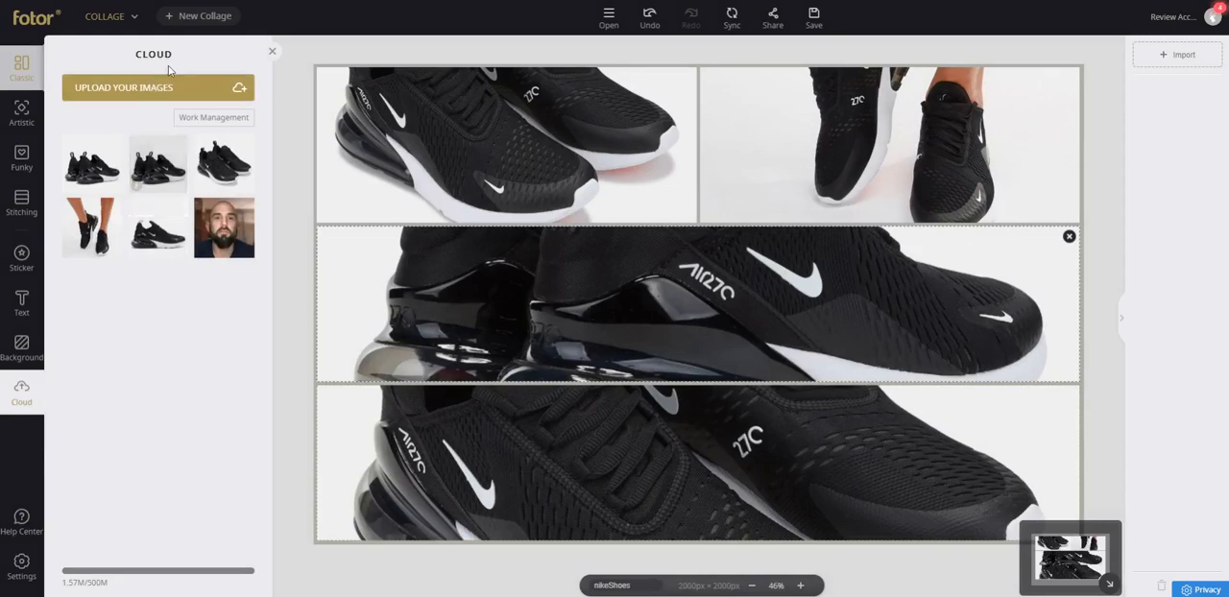
{"action": "left_click", "coordinate": [20, 165]}
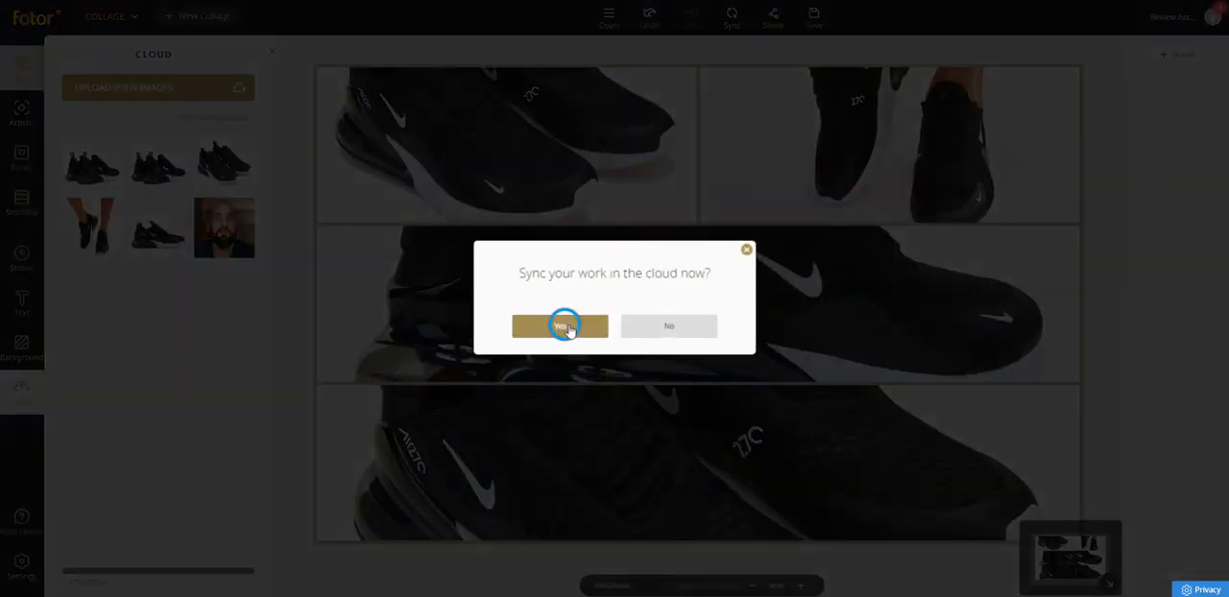
{"action": "left_click", "coordinate": [624, 328]}
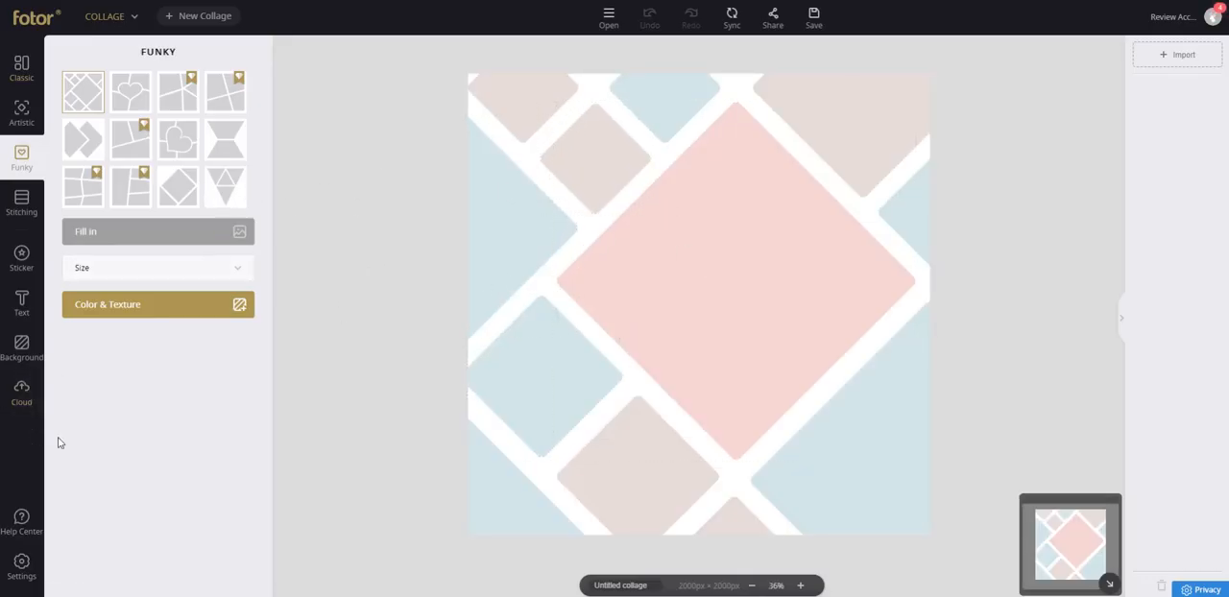
{"action": "left_click", "coordinate": [188, 154]}
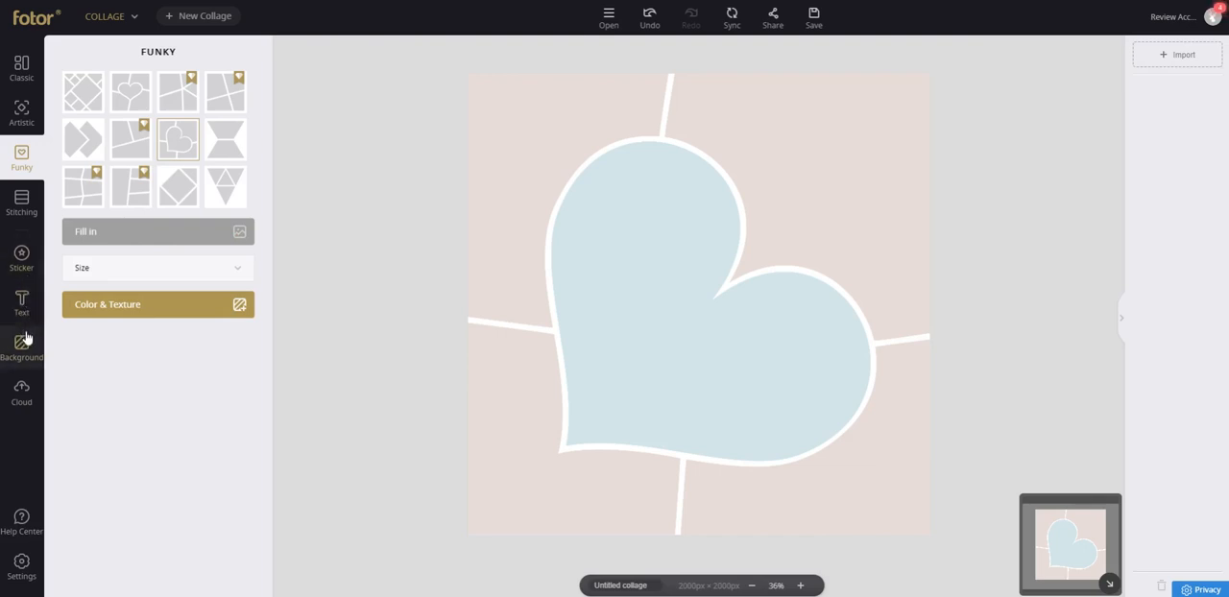
Fill the heart layout's five cells with cloud shoe photos, and shift the lower-right photo downward.
{"action": "left_click", "coordinate": [25, 407]}
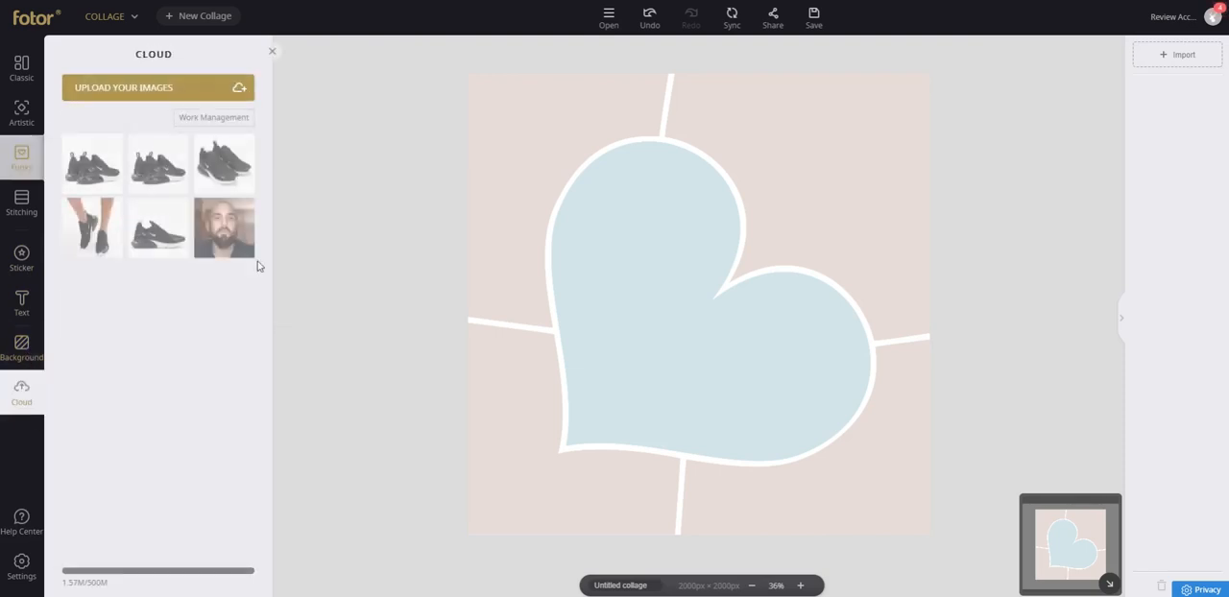
{"action": "left_click", "coordinate": [92, 226]}
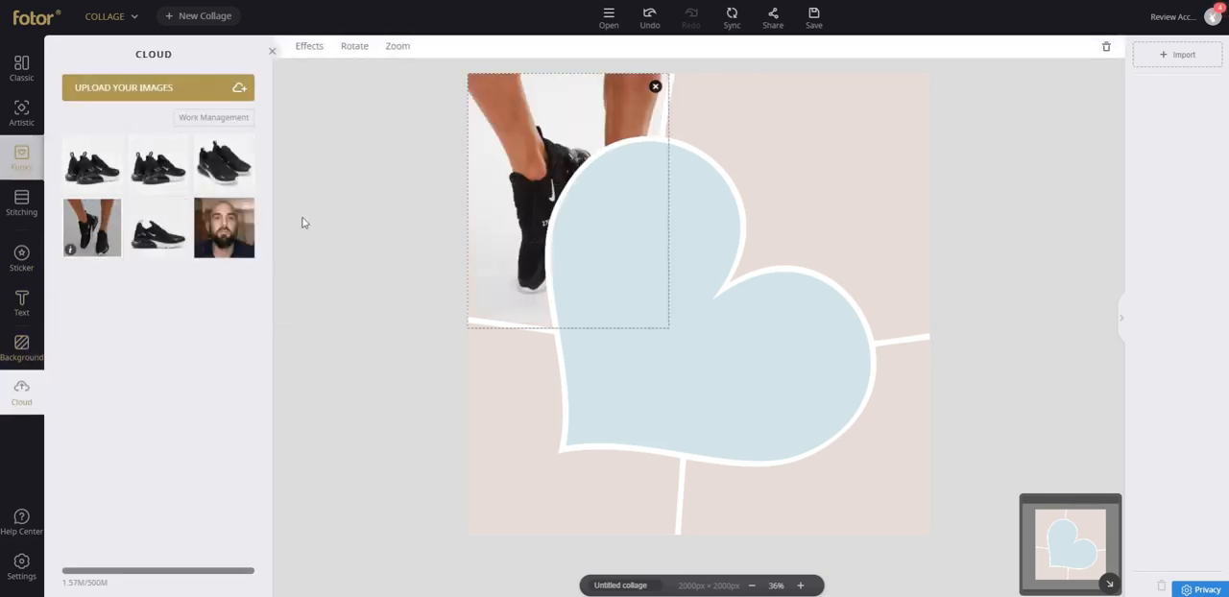
{"action": "left_click", "coordinate": [165, 165]}
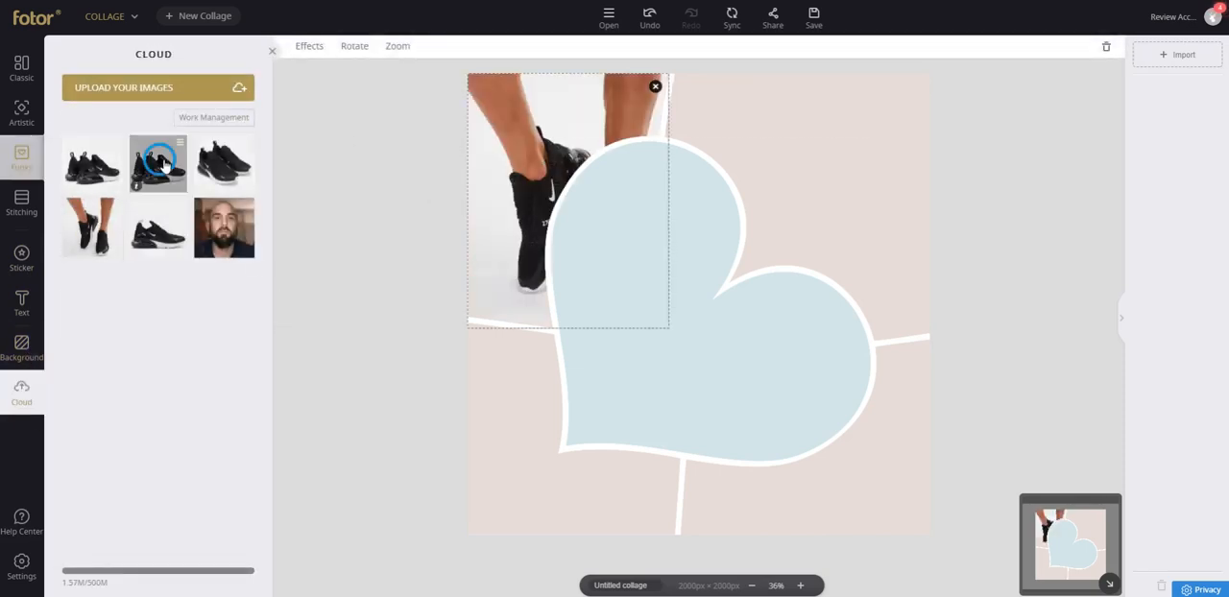
{"action": "left_click", "coordinate": [213, 162]}
{"action": "left_click", "coordinate": [114, 165]}
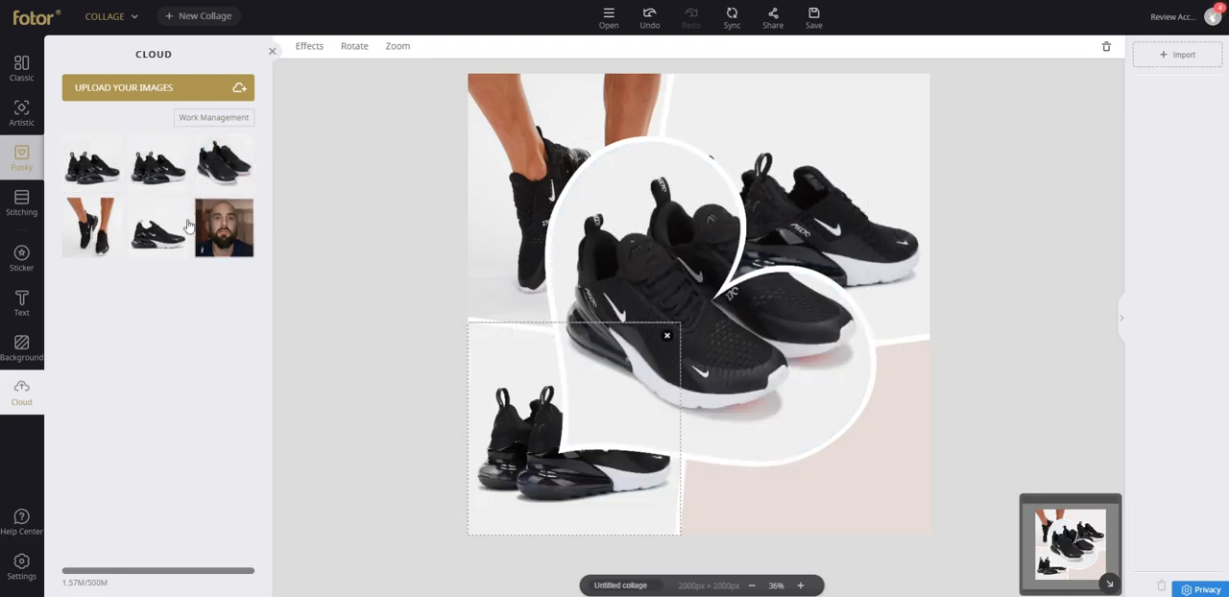
{"action": "left_click", "coordinate": [807, 432]}
{"action": "left_click", "coordinate": [158, 227]}
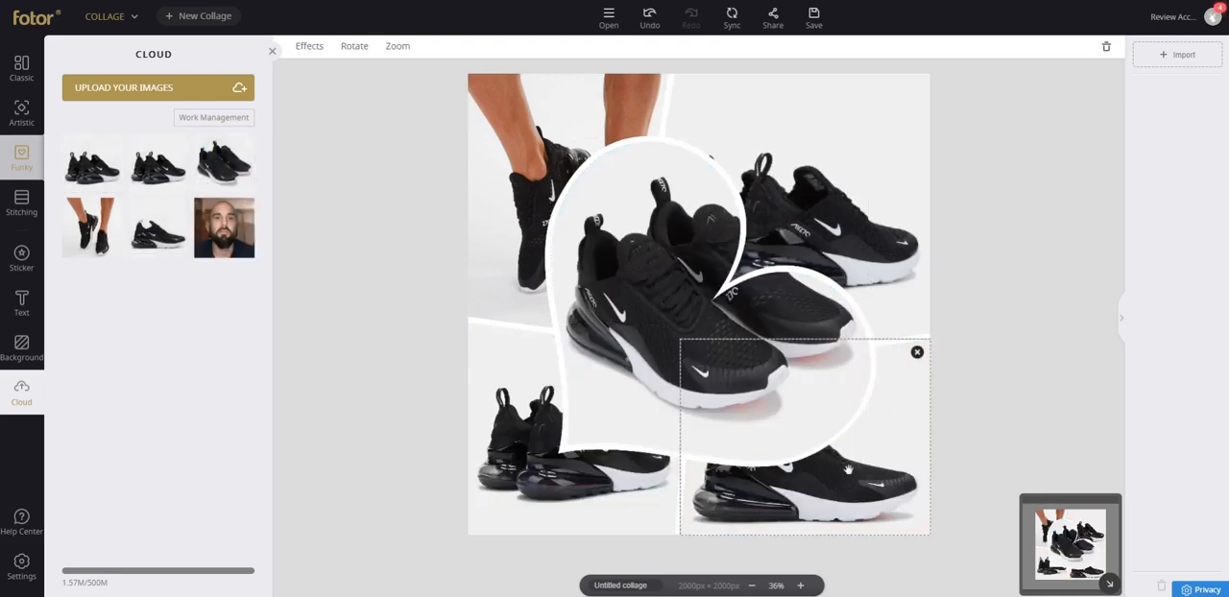
{"action": "left_click_drag", "start_coordinate": [848, 470], "coordinate": [840, 504]}
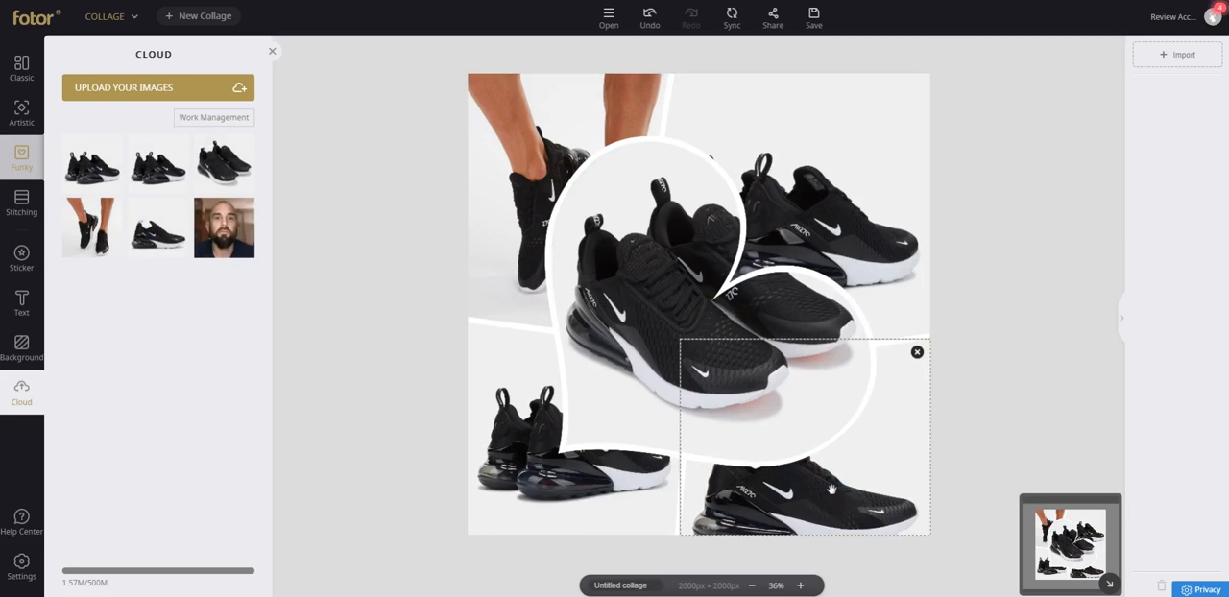
Zoom the heart cell's shoe photo to 60, and reposition it so the front shoe fills the heart.
{"action": "left_click", "coordinate": [665, 298]}
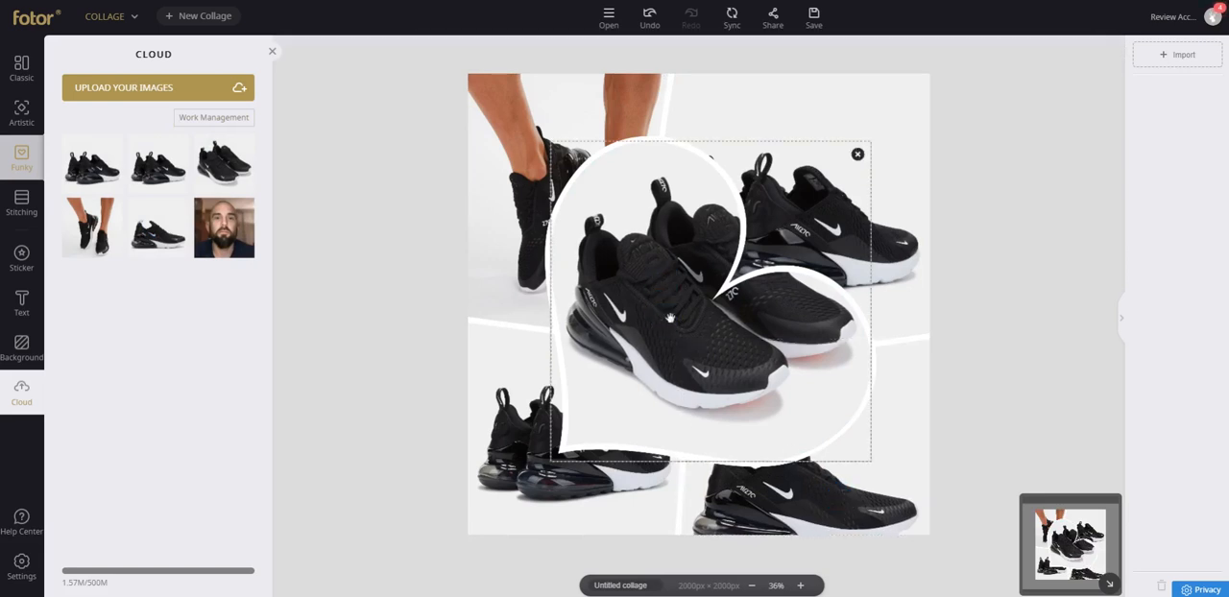
{"action": "double_click", "coordinate": [669, 316]}
{"action": "mouse_move", "coordinate": [668, 316]}
{"action": "left_mouse_down"}
{"action": "mouse_move", "coordinate": [641, 333]}
{"action": "mouse_move", "coordinate": [663, 307]}
{"action": "mouse_move", "coordinate": [653, 307]}
{"action": "left_mouse_up"}
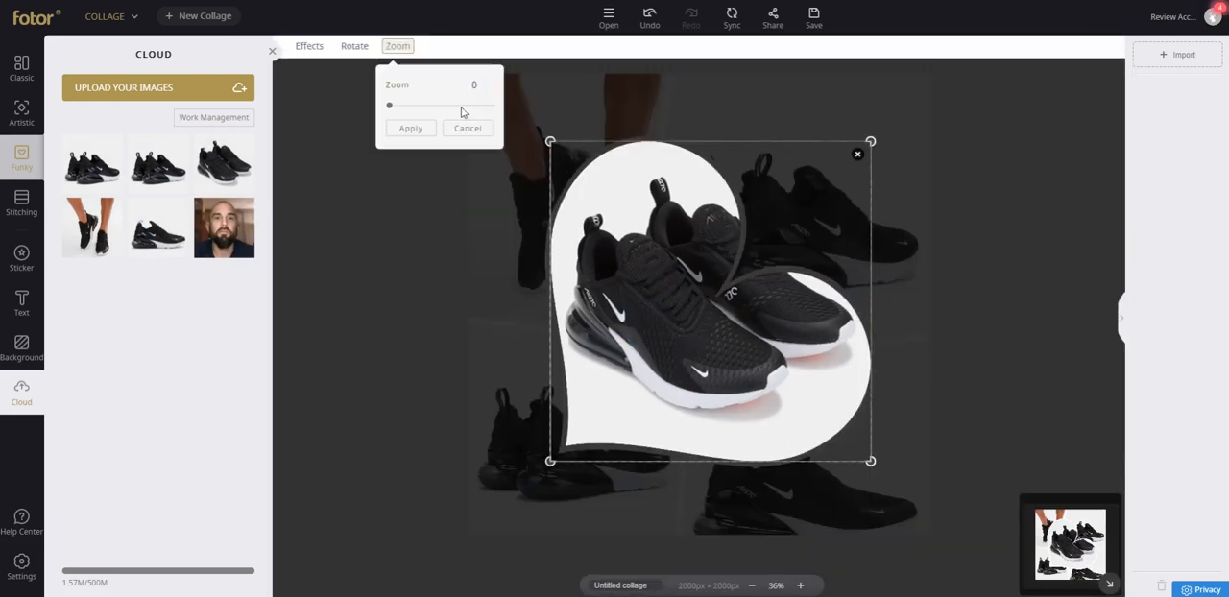
{"action": "mouse_move", "coordinate": [387, 109]}
{"action": "left_mouse_down"}
{"action": "mouse_move", "coordinate": [434, 114]}
{"action": "mouse_move", "coordinate": [404, 108]}
{"action": "left_mouse_up"}
{"action": "left_click_drag", "start_coordinate": [654, 272], "coordinate": [736, 254]}
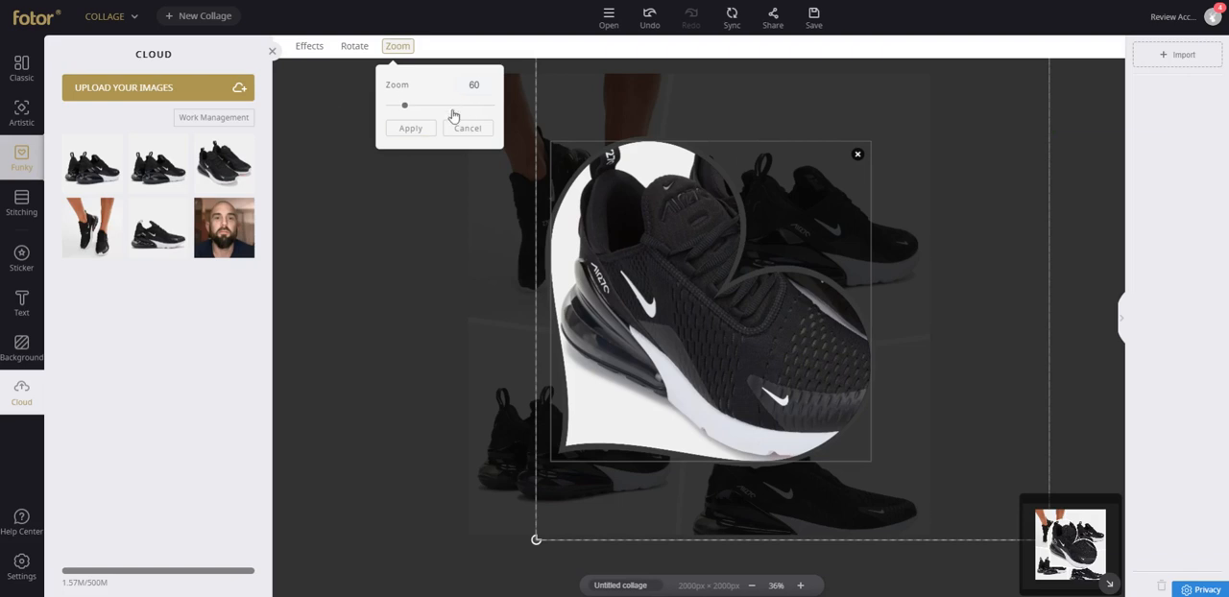
{"action": "left_click", "coordinate": [402, 130]}
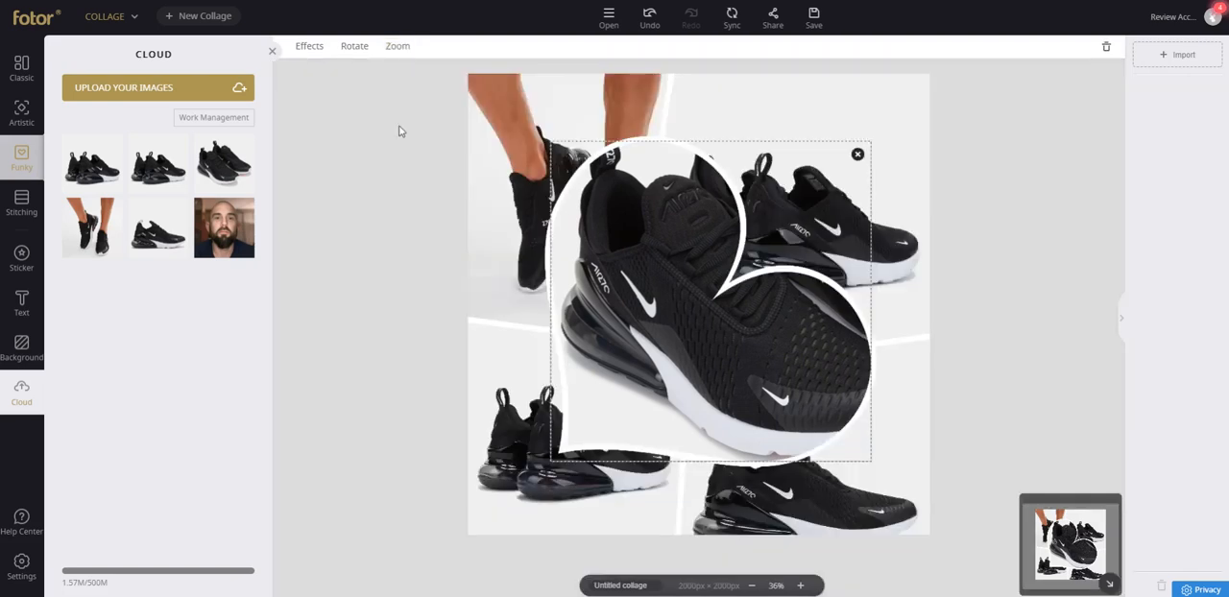
Open the Funky collage's size settings, and set its background color to the default dark gray.
{"action": "left_click", "coordinate": [272, 51]}
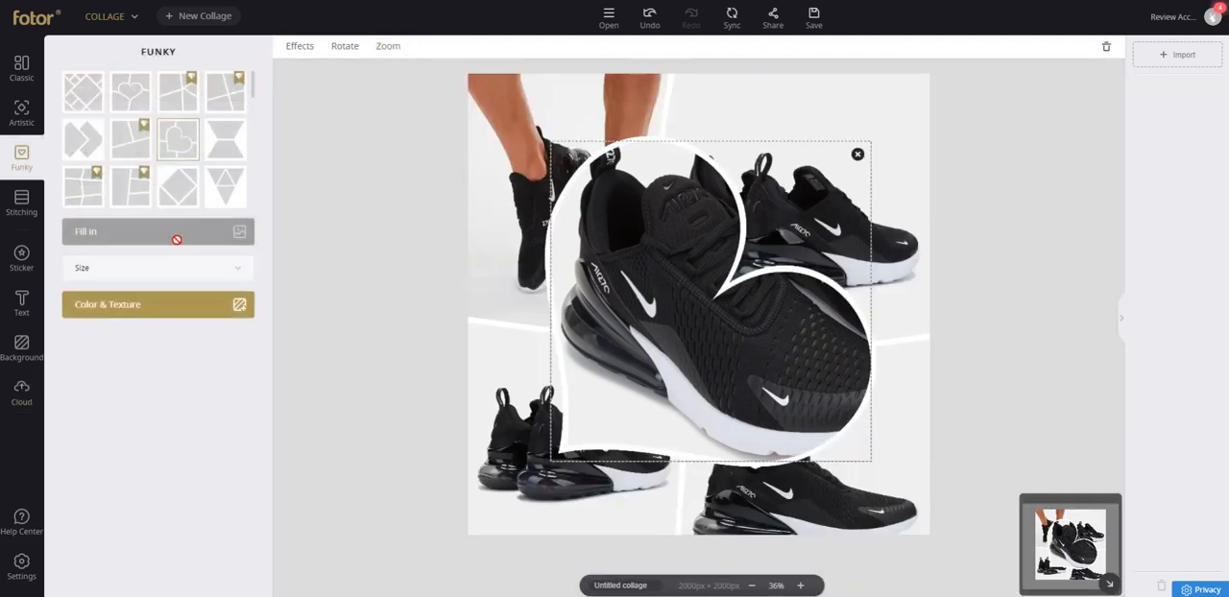
{"action": "left_click", "coordinate": [168, 268]}
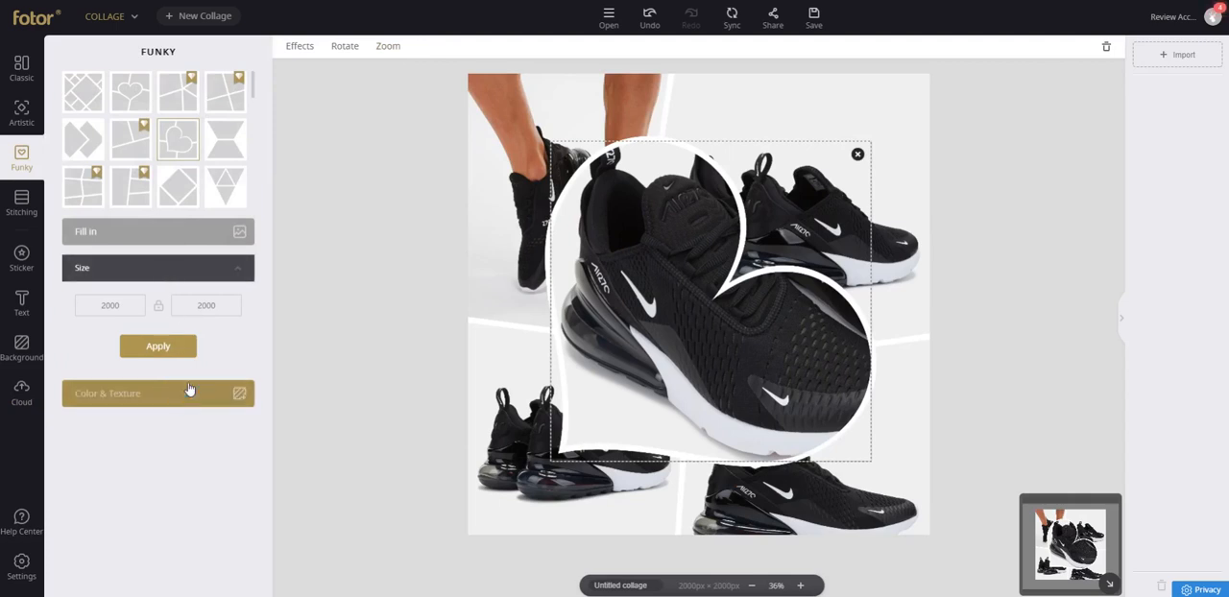
{"action": "left_click", "coordinate": [190, 389]}
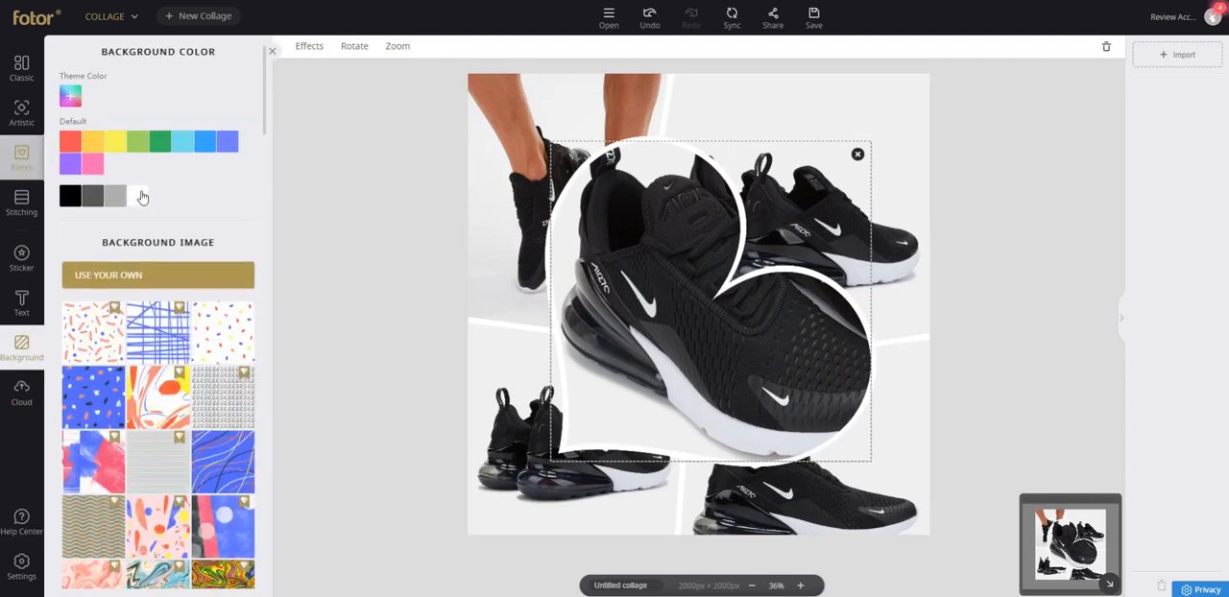
{"action": "left_click", "coordinate": [91, 197]}
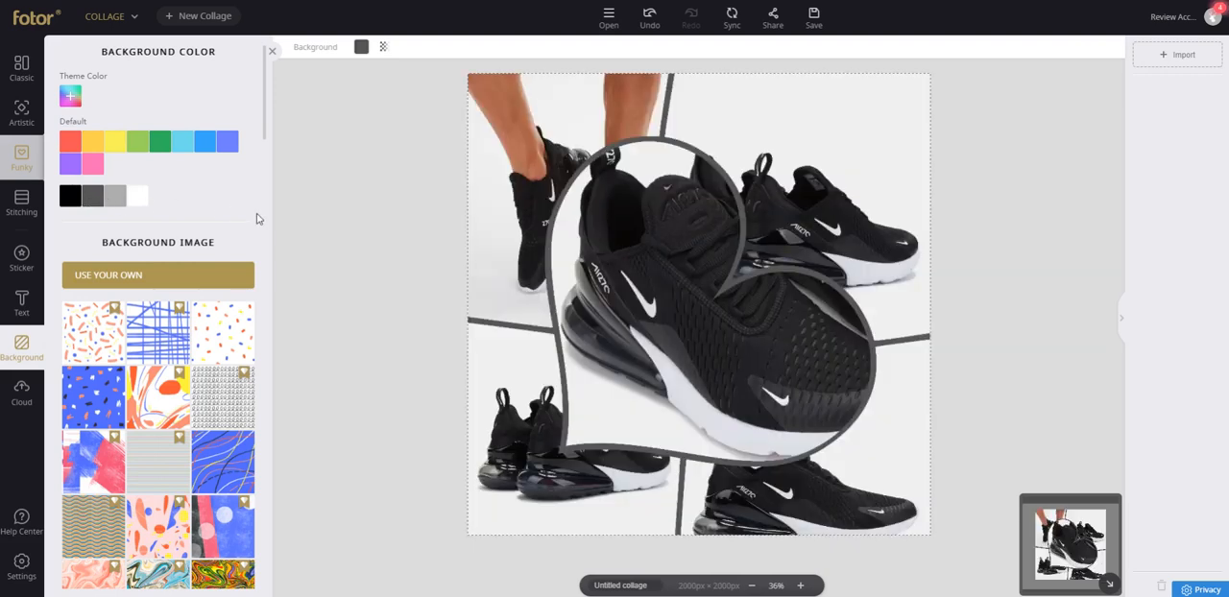
{"action": "left_click", "coordinate": [274, 50]}
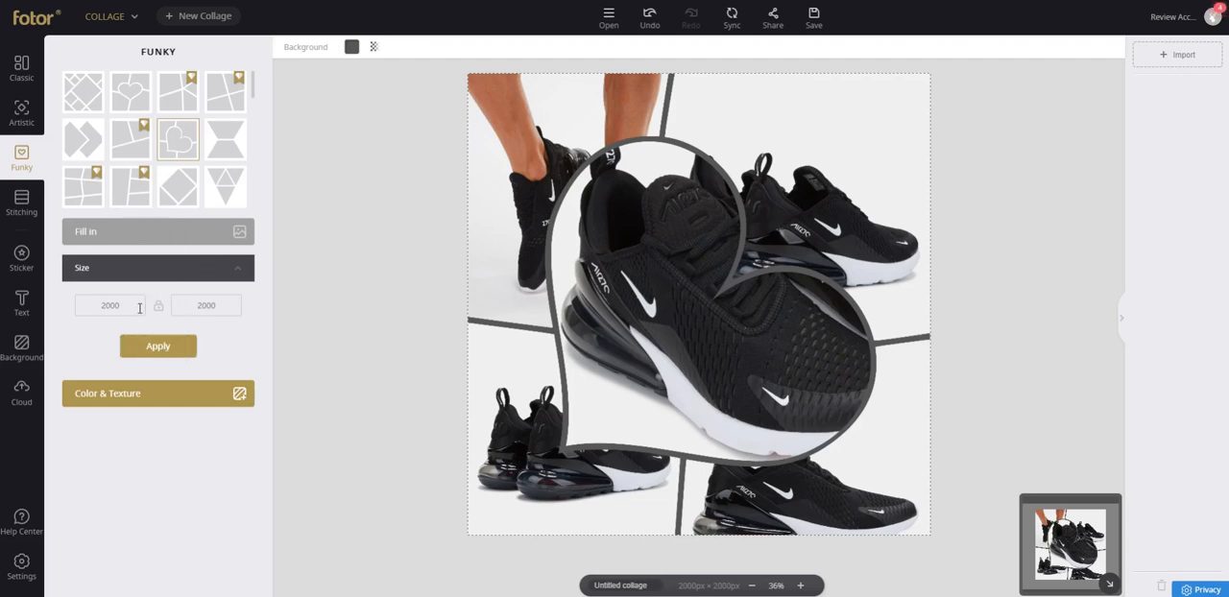
Try to edit the Funky collage's width and its aspect ratio lock.
{"action": "left_click", "coordinate": [132, 277]}
{"action": "left_click", "coordinate": [132, 274]}
{"action": "double_click", "coordinate": [129, 305]}
{"action": "left_click", "coordinate": [158, 305]}
{"action": "left_click", "coordinate": [754, 120]}
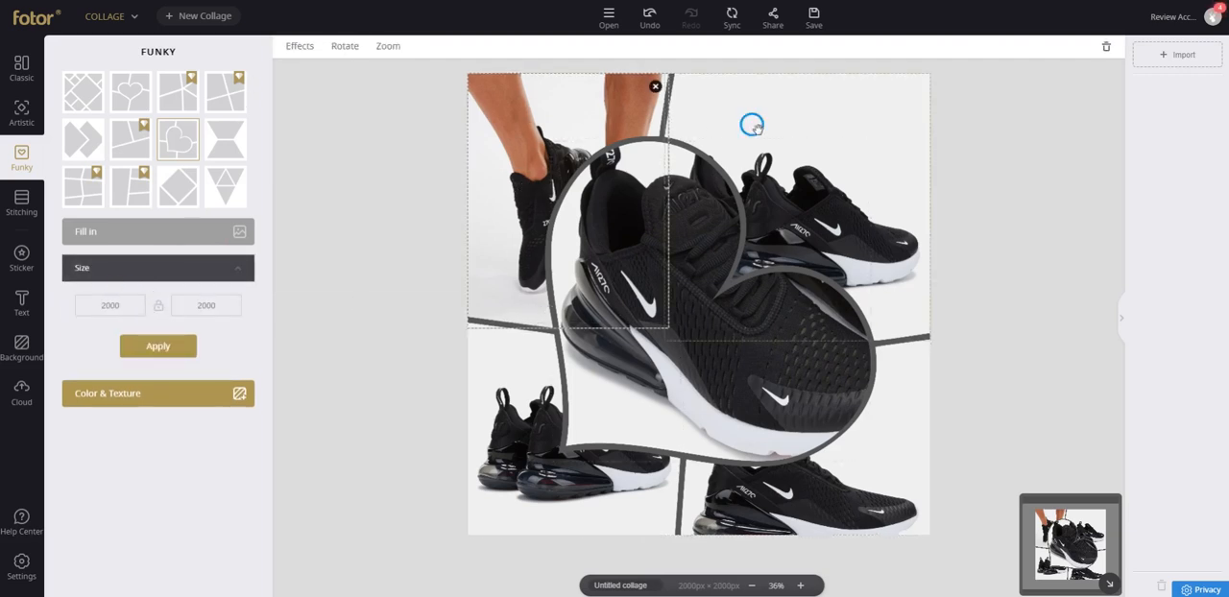
Rotate the upper-right cell's shoe photo left through a full turn, and flip it horizontally.
{"action": "left_click", "coordinate": [344, 47]}
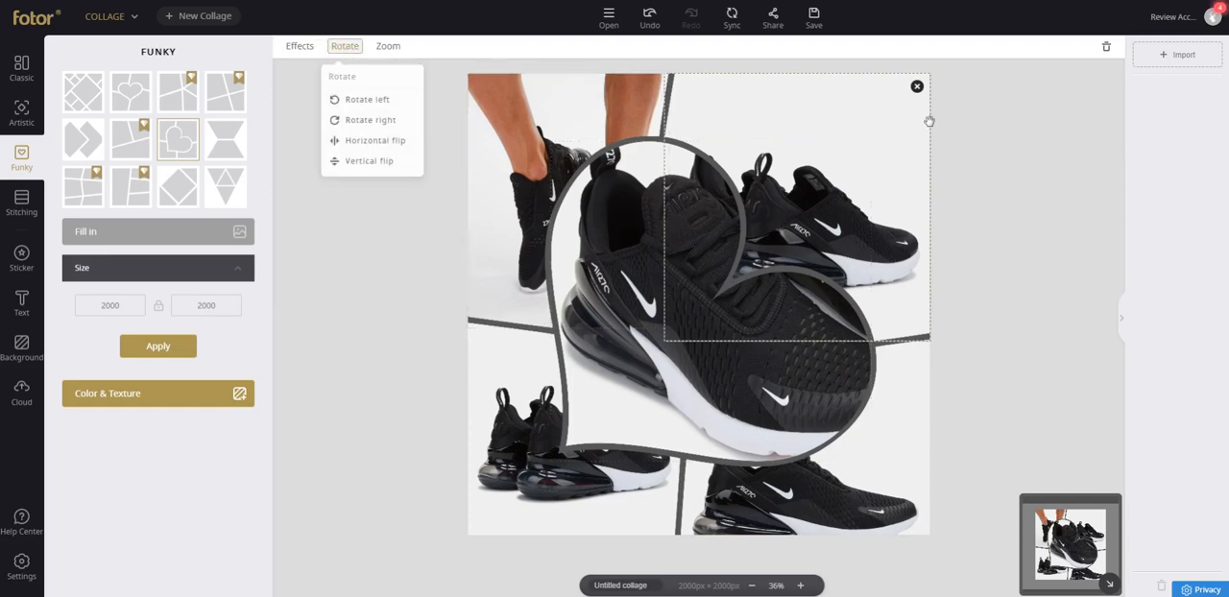
{"action": "left_click", "coordinate": [402, 103]}
{"action": "left_click", "coordinate": [397, 102]}
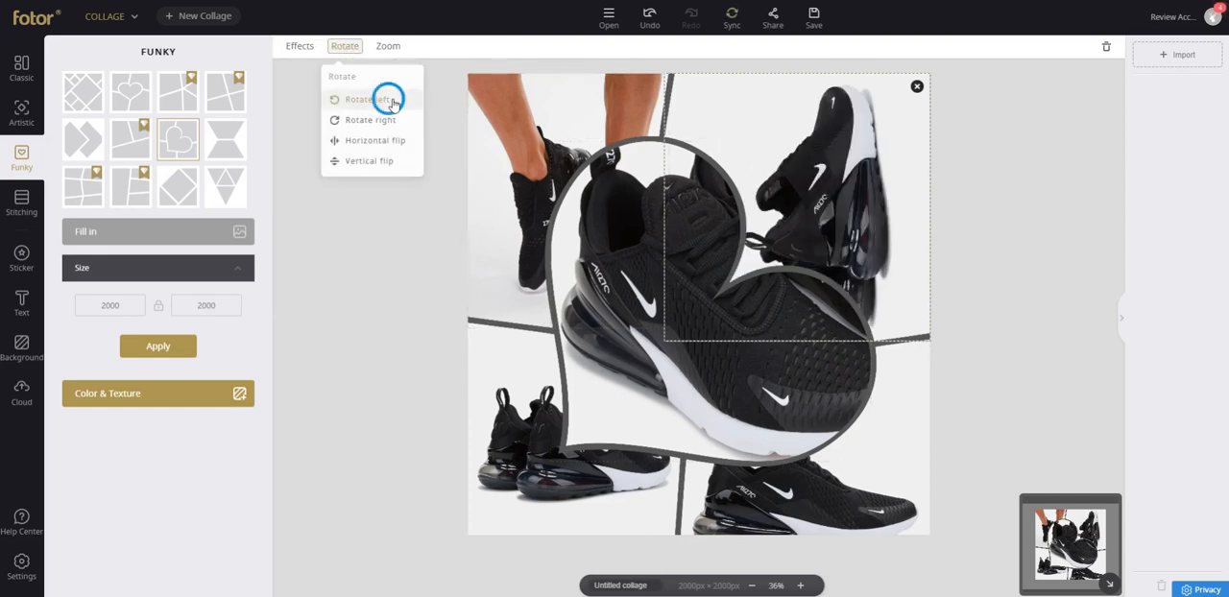
{"action": "left_click", "coordinate": [394, 102]}
{"action": "left_click", "coordinate": [394, 102]}
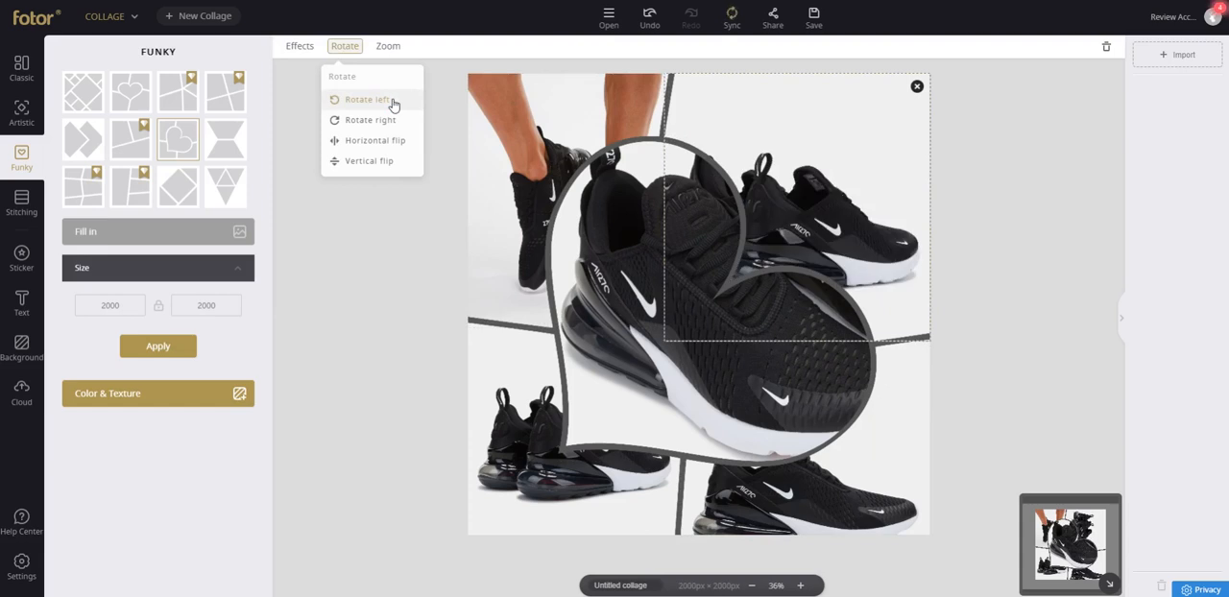
{"action": "left_click", "coordinate": [382, 142]}
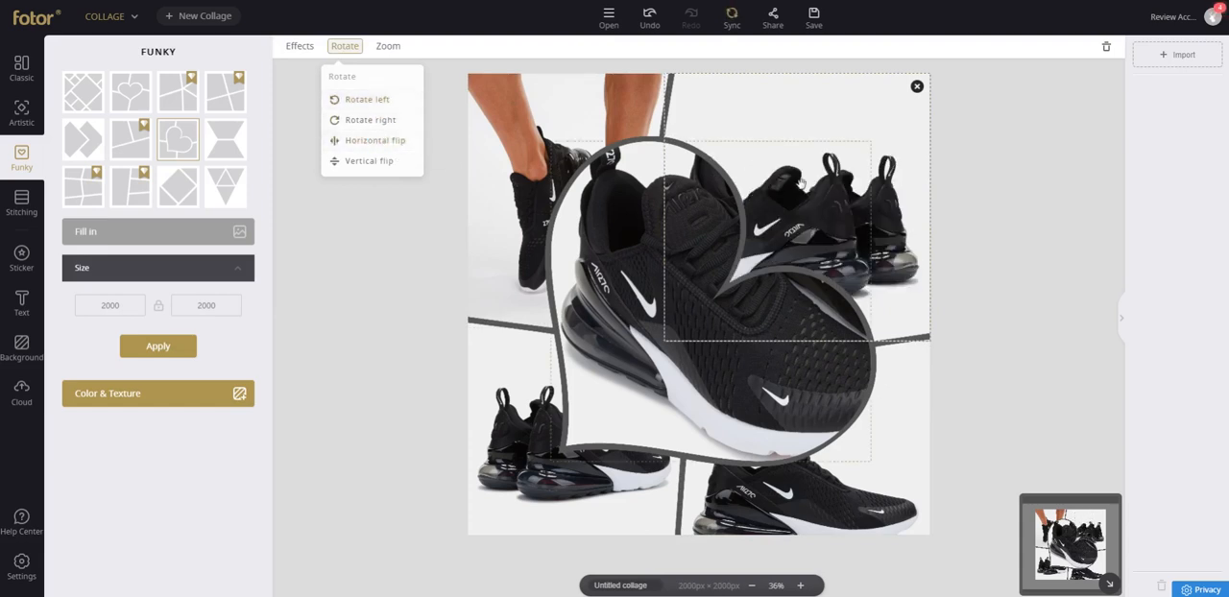
Shift the heart cell's photo to the left so the second shoe comes into the heart.
{"action": "left_click", "coordinate": [840, 141]}
{"action": "left_click_drag", "start_coordinate": [840, 142], "coordinate": [880, 115]}
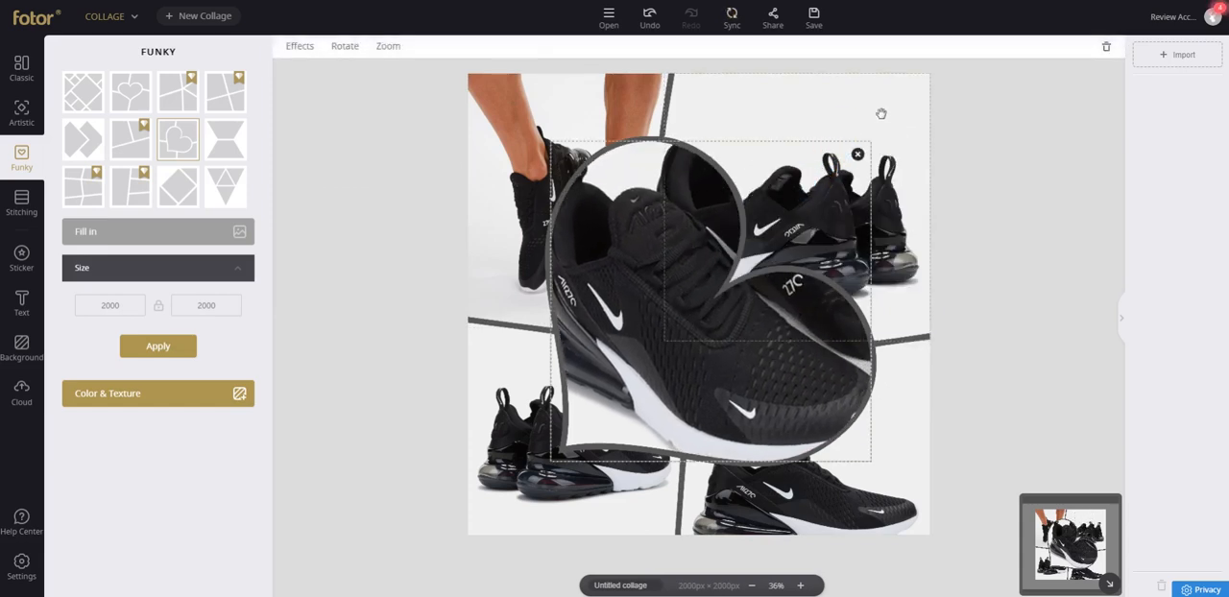
{"action": "left_click_drag", "start_coordinate": [817, 283], "coordinate": [840, 164]}
Zoom the upper-right cell's shoe photo to 78, and reposition it within its cell.
{"action": "double_click", "coordinate": [873, 110]}
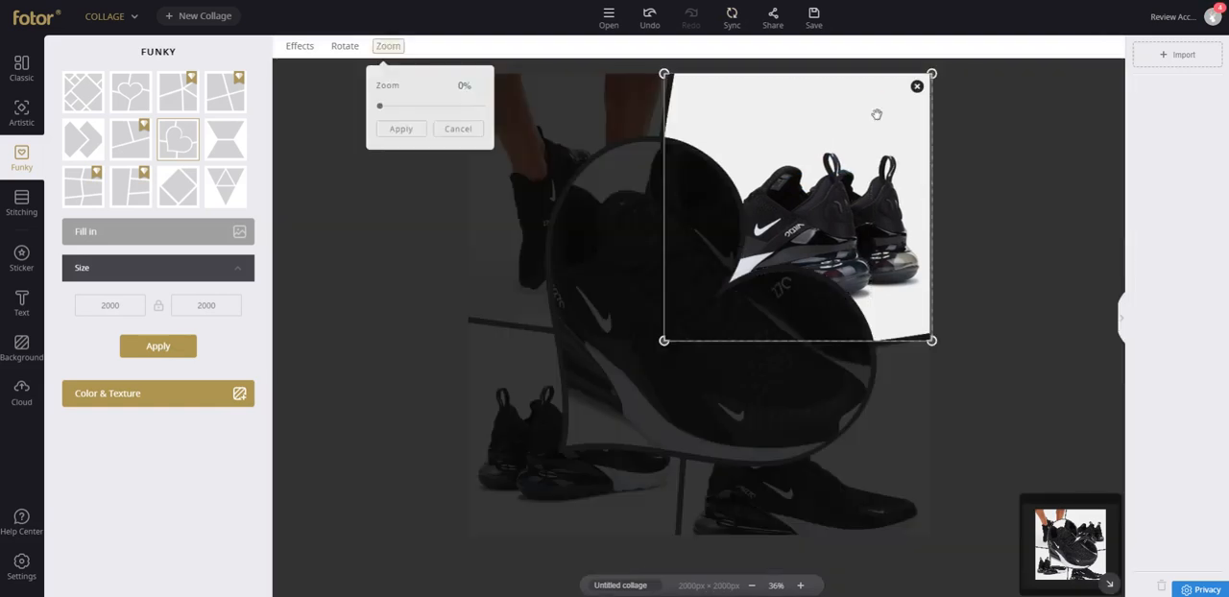
{"action": "left_click", "coordinate": [398, 106]}
{"action": "left_click_drag", "start_coordinate": [771, 255], "coordinate": [838, 126]}
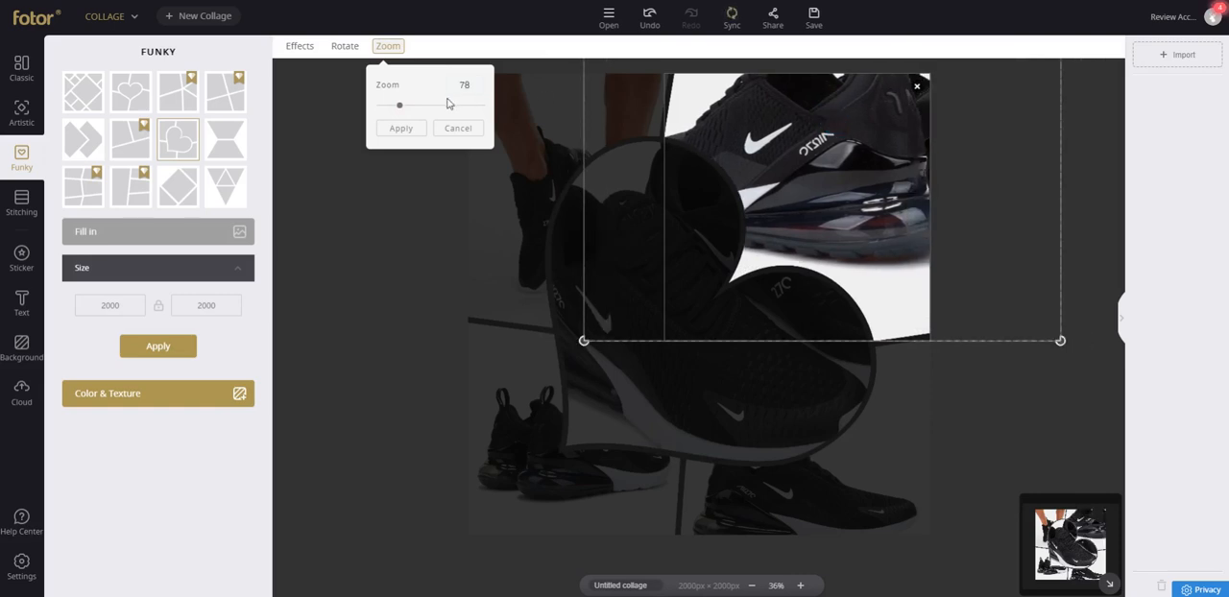
{"action": "left_click", "coordinate": [406, 129]}
Apply a warm reddish effect preset to the upper-right photo and a green-tinted preset to the lower-left photo.
{"action": "left_click", "coordinate": [299, 48]}
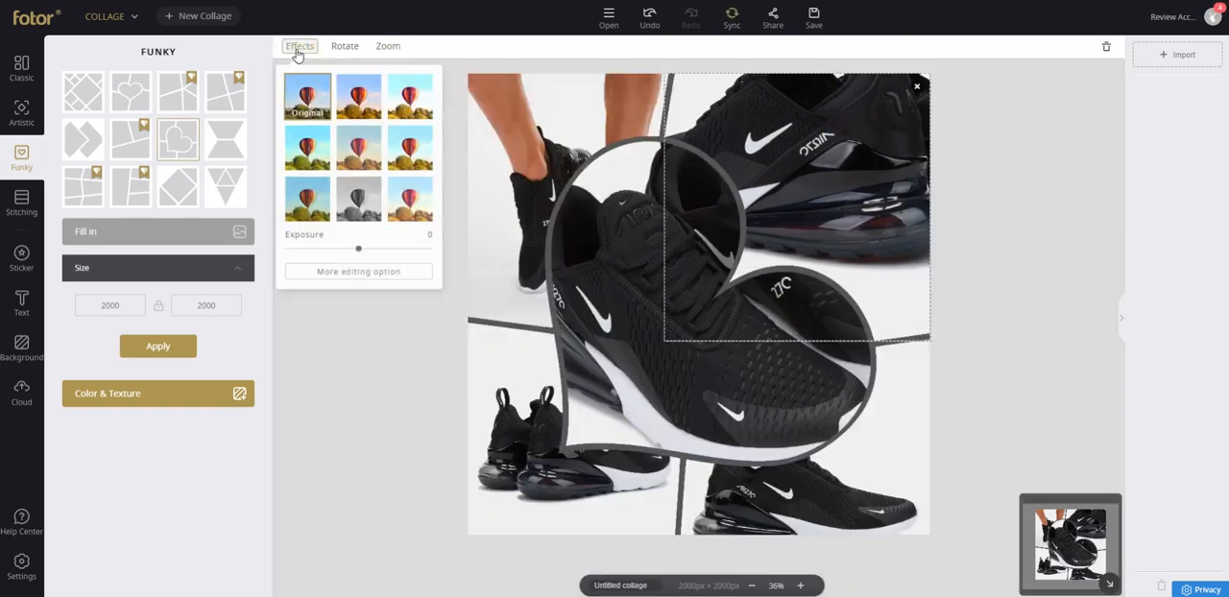
{"action": "left_click", "coordinate": [344, 101]}
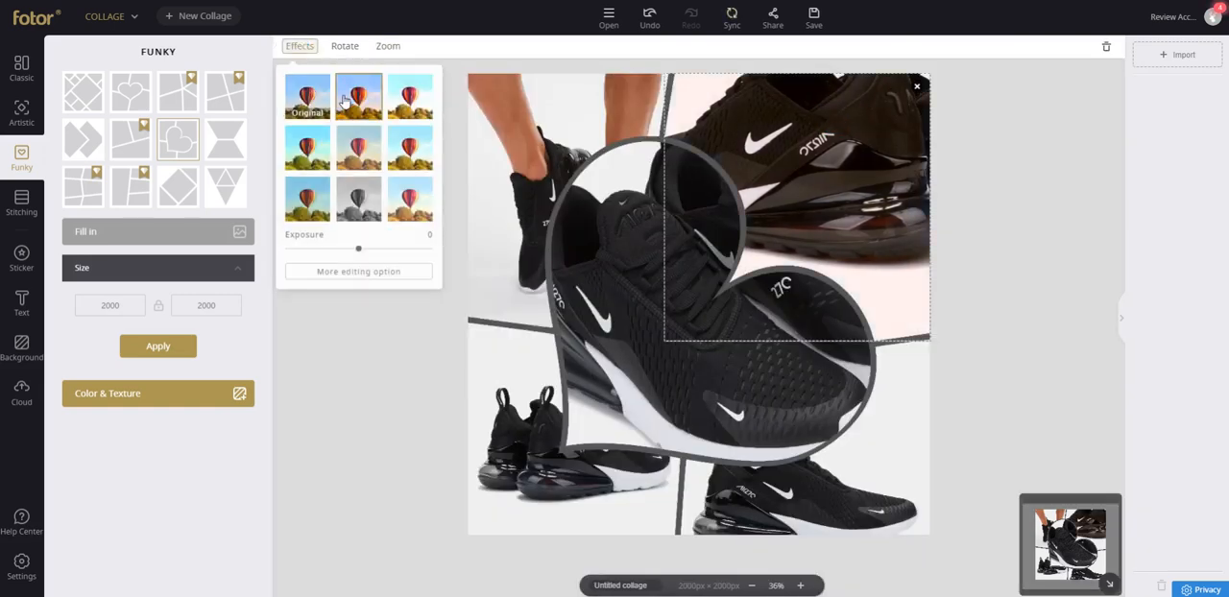
{"action": "left_click", "coordinate": [488, 408]}
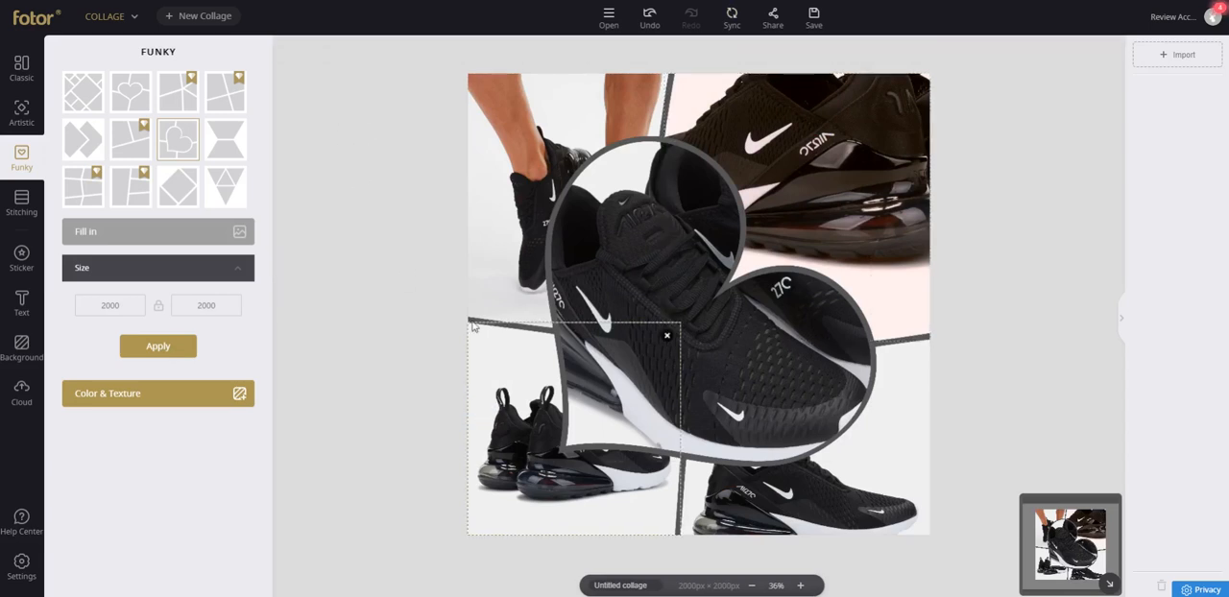
{"action": "left_click", "coordinate": [406, 217]}
{"action": "left_click", "coordinate": [491, 360]}
{"action": "left_click", "coordinate": [301, 46]}
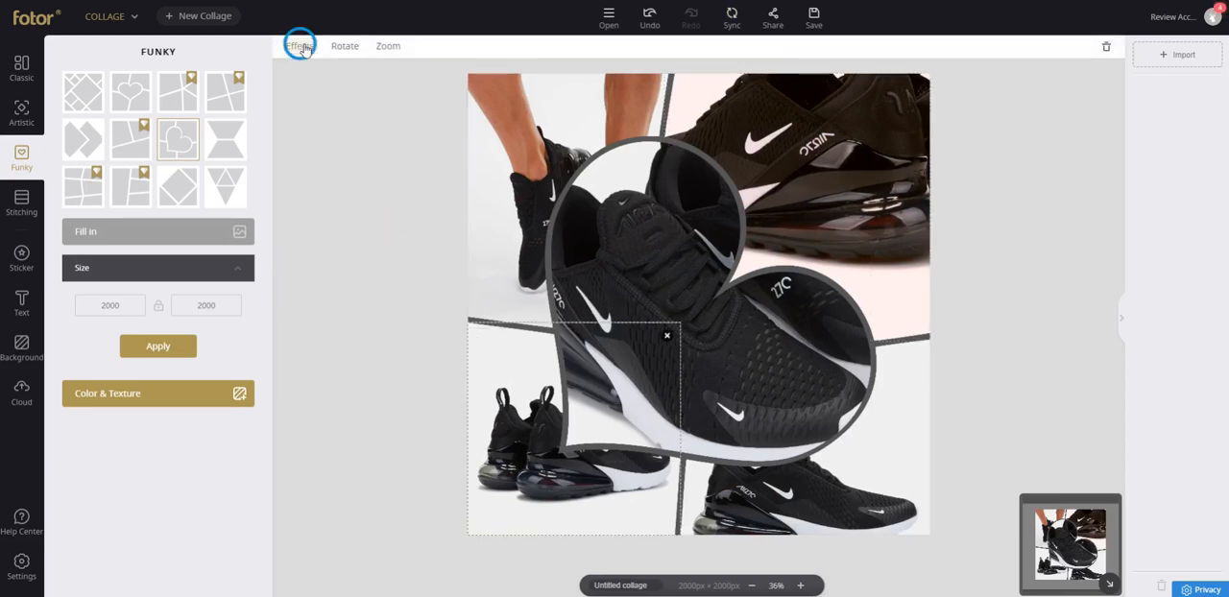
{"action": "left_click", "coordinate": [309, 157]}
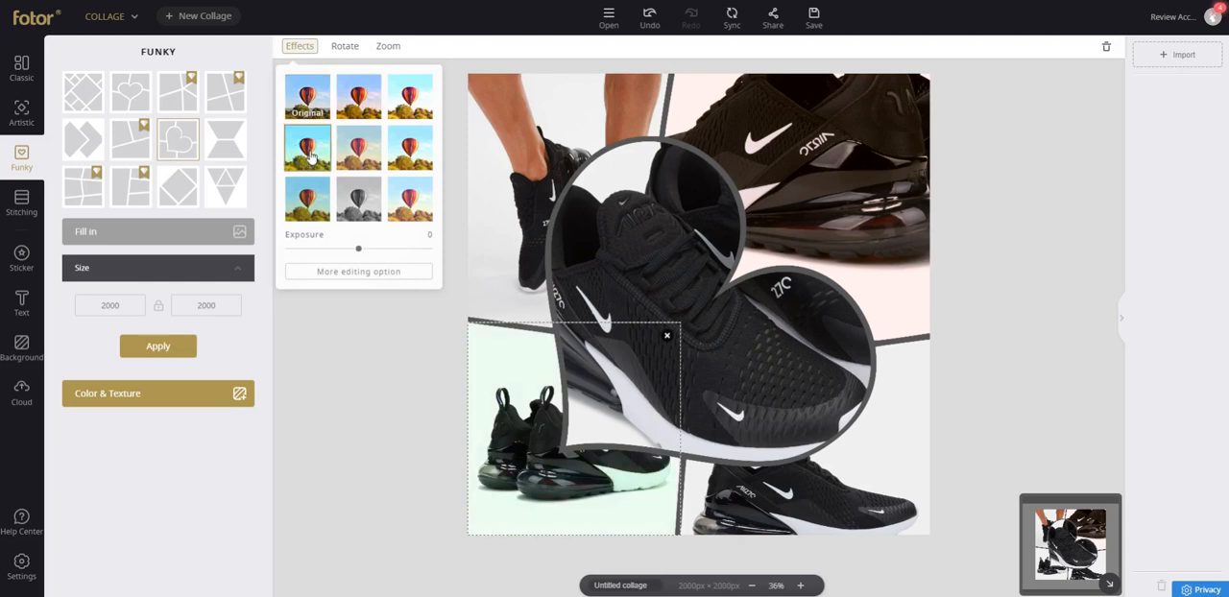
{"action": "left_click", "coordinate": [537, 115]}
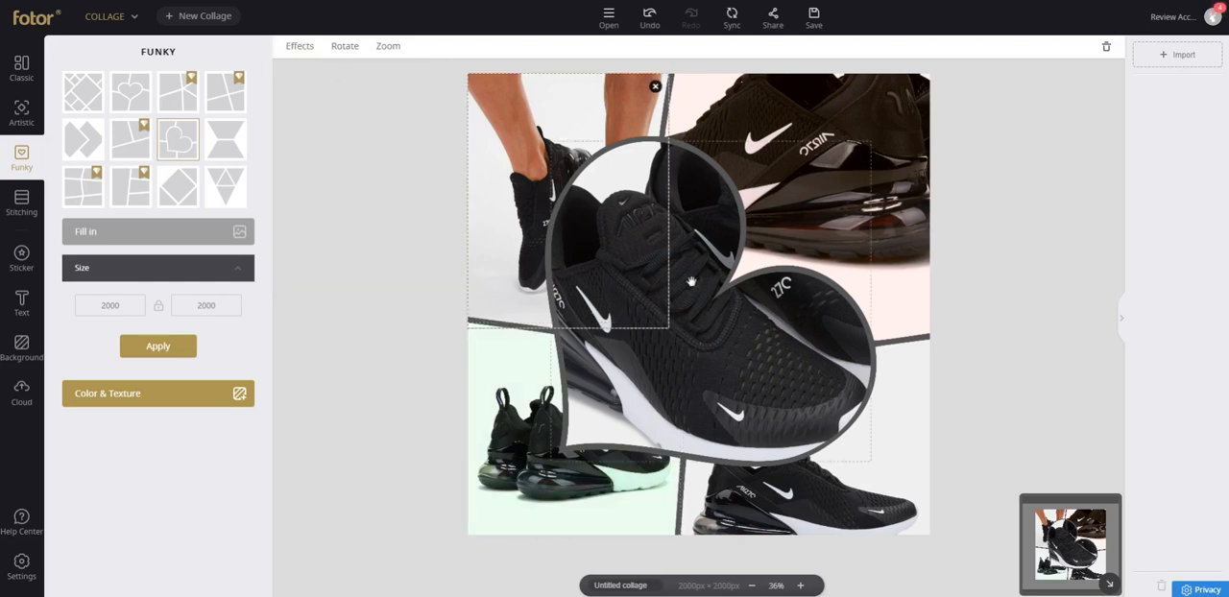
{"action": "double_click", "coordinate": [534, 118]}
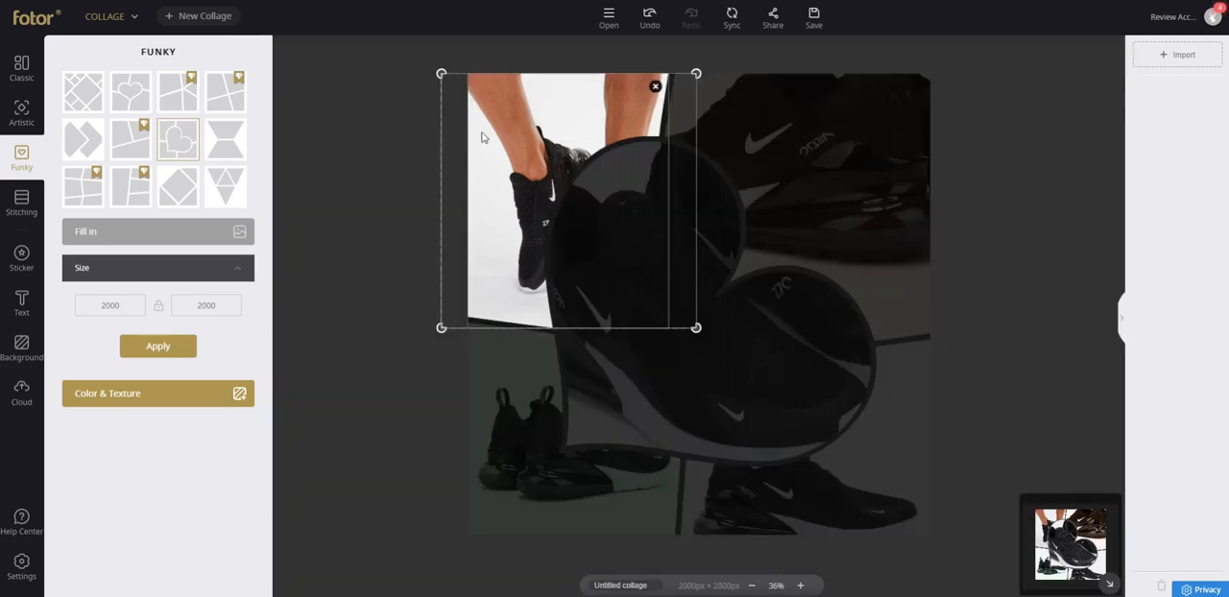
{"action": "left_click", "coordinate": [551, 126]}
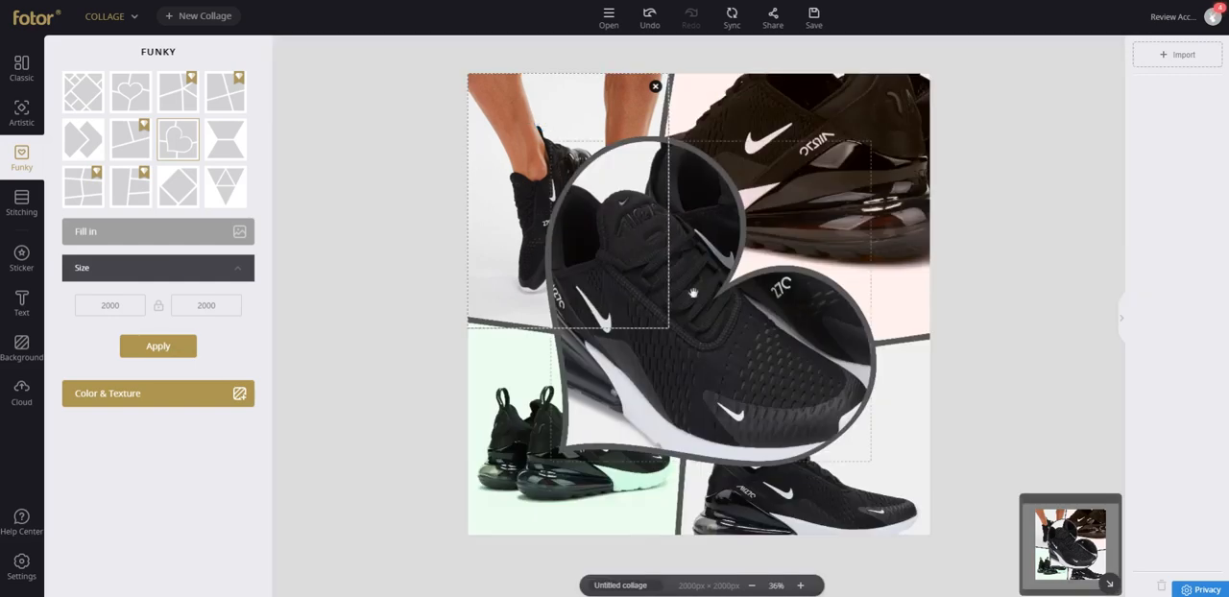
{"action": "right_click", "coordinate": [541, 108]}
{"action": "left_click", "coordinate": [501, 123]}
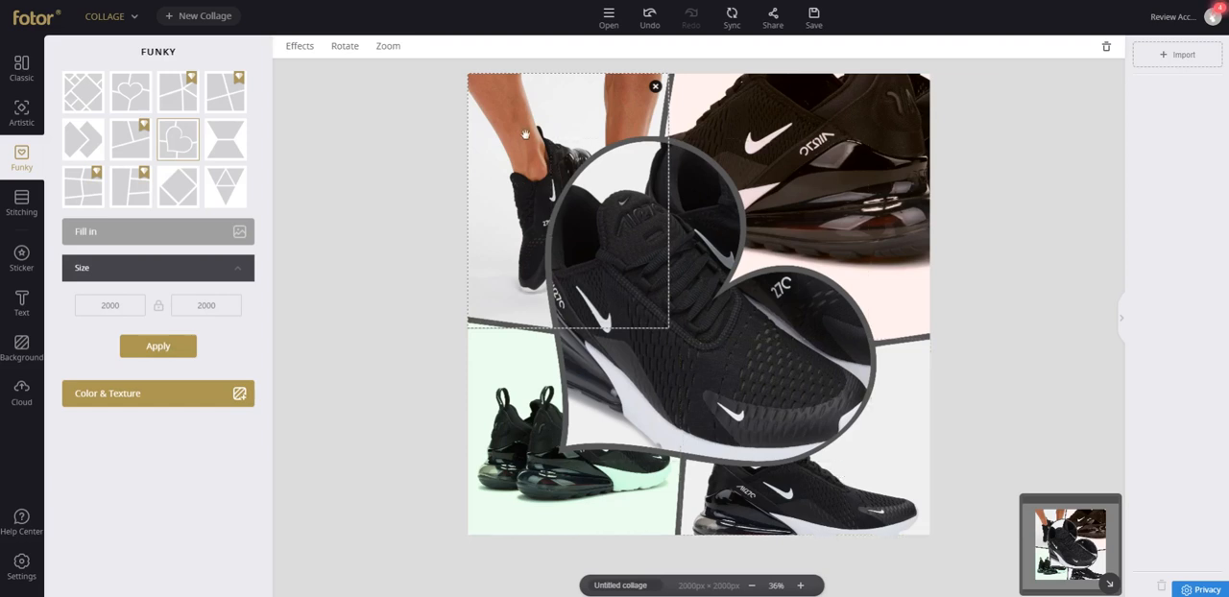
{"action": "left_click", "coordinate": [128, 19]}
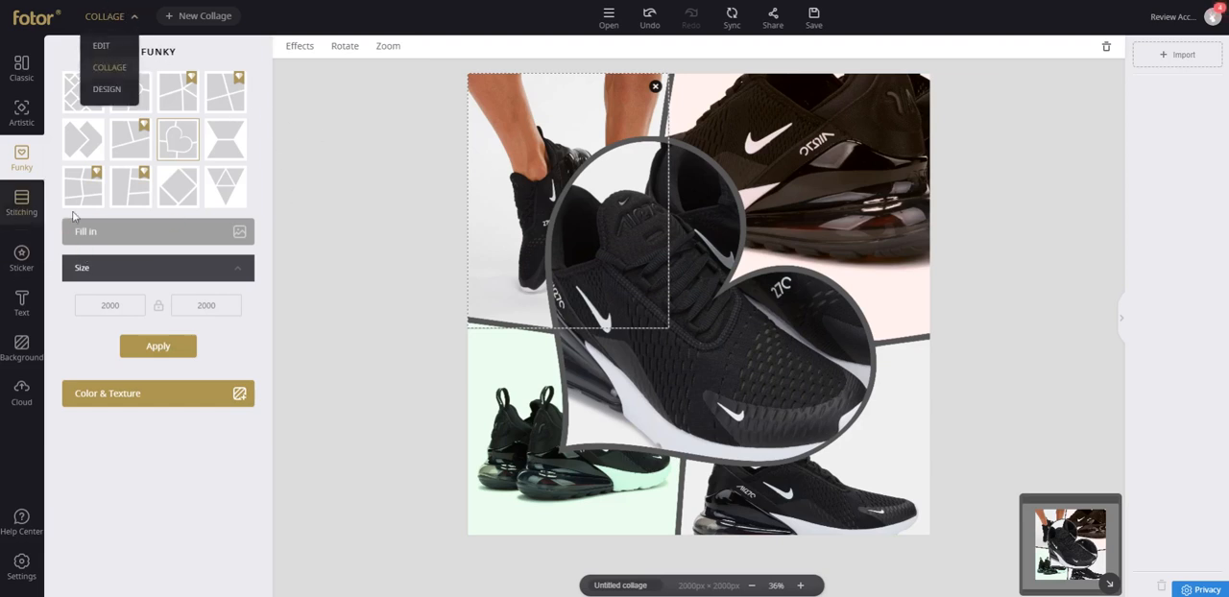
{"action": "left_click", "coordinate": [424, 237]}
Switch to photo stitching without syncing the Funky collage, and place the first cloud shoe photo on the canvas.
{"action": "left_click", "coordinate": [21, 203]}
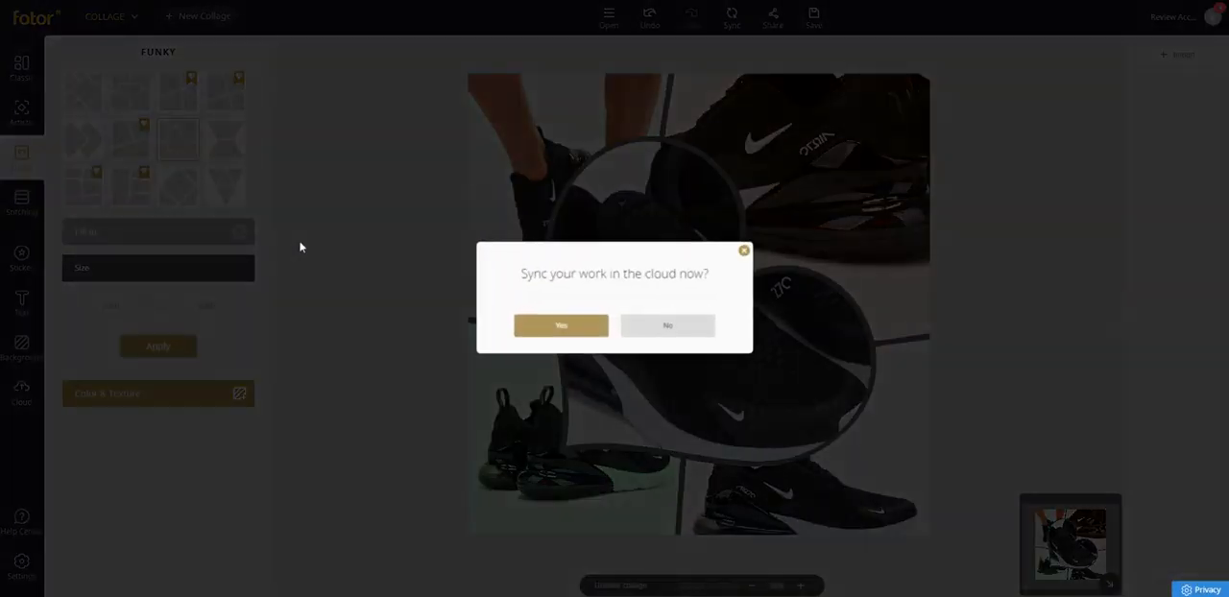
{"action": "left_click", "coordinate": [649, 328]}
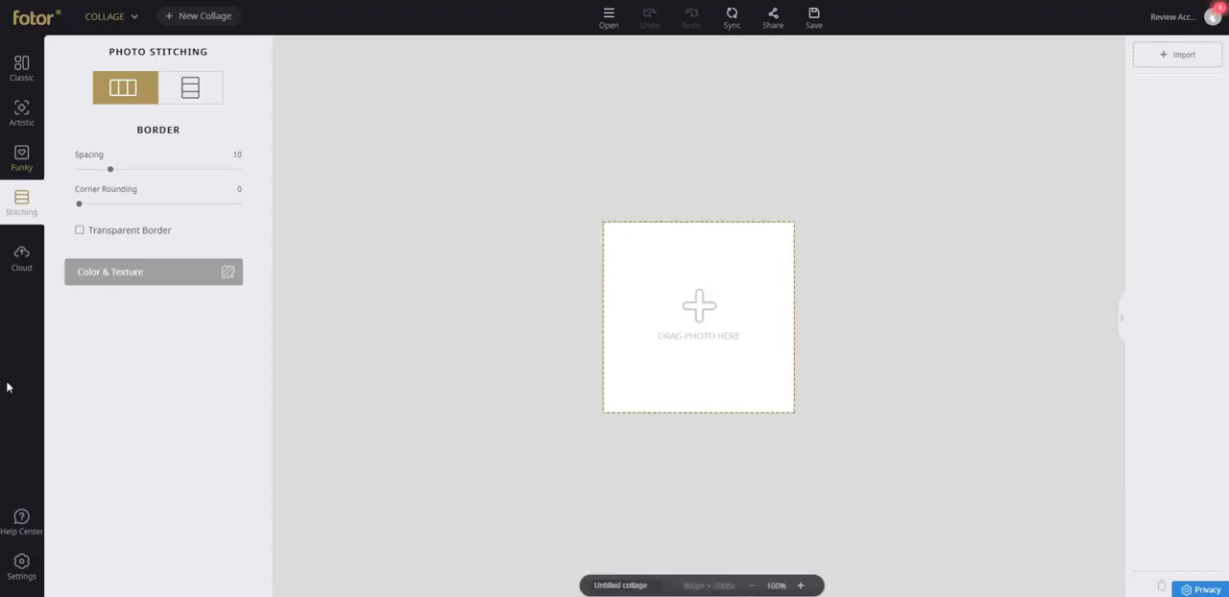
{"action": "left_click", "coordinate": [21, 258]}
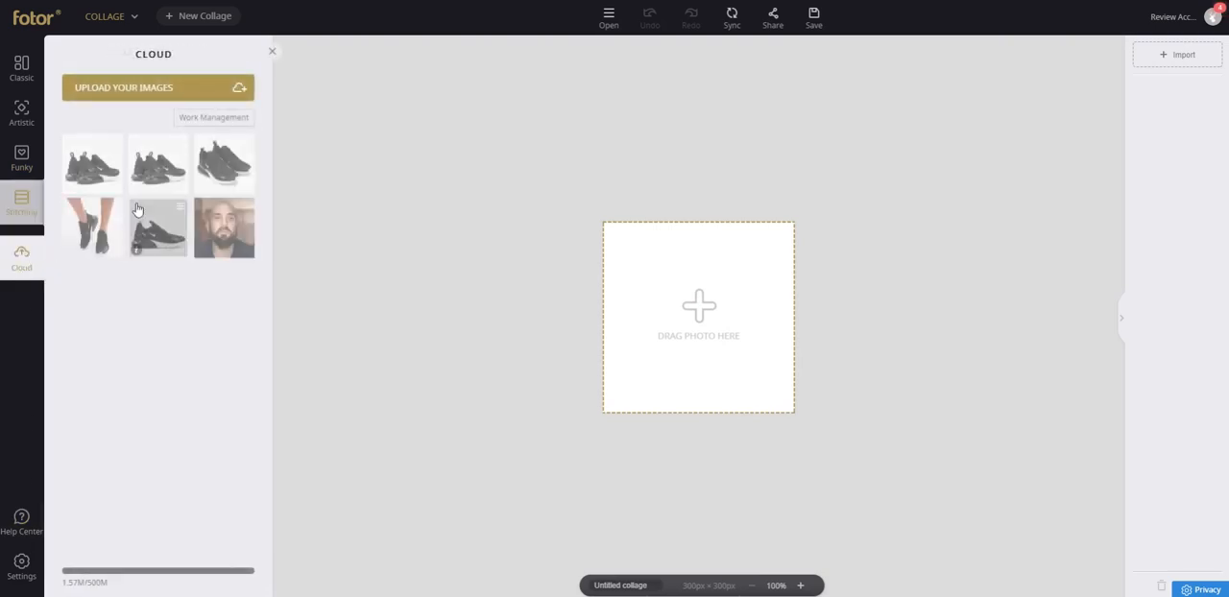
{"action": "left_click_drag", "start_coordinate": [92, 164], "coordinate": [677, 324]}
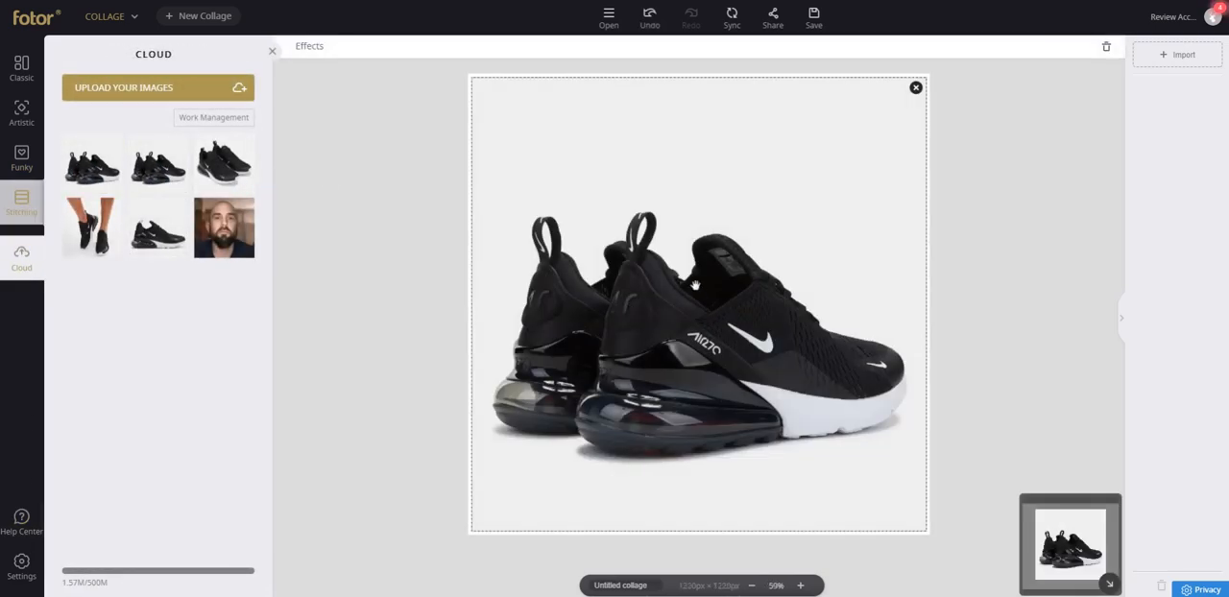
{"action": "left_click", "coordinate": [272, 51]}
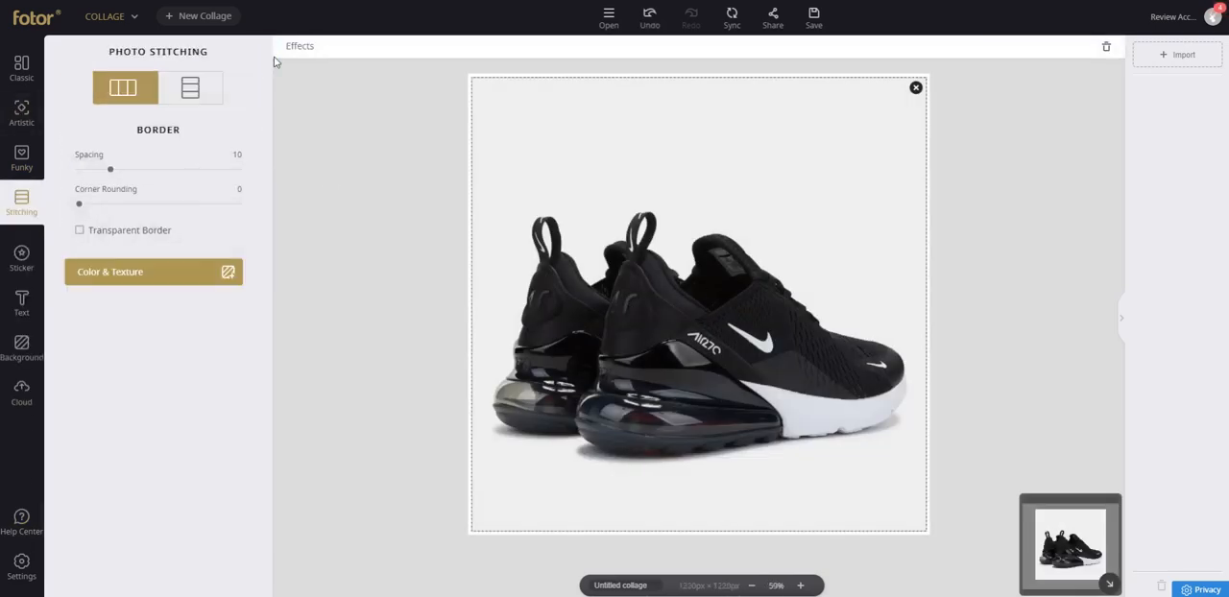
Set the stitching direction to vertical with spacing 9, and replace the photo with the single side-view shoe from the cloud.
{"action": "left_click", "coordinate": [193, 89]}
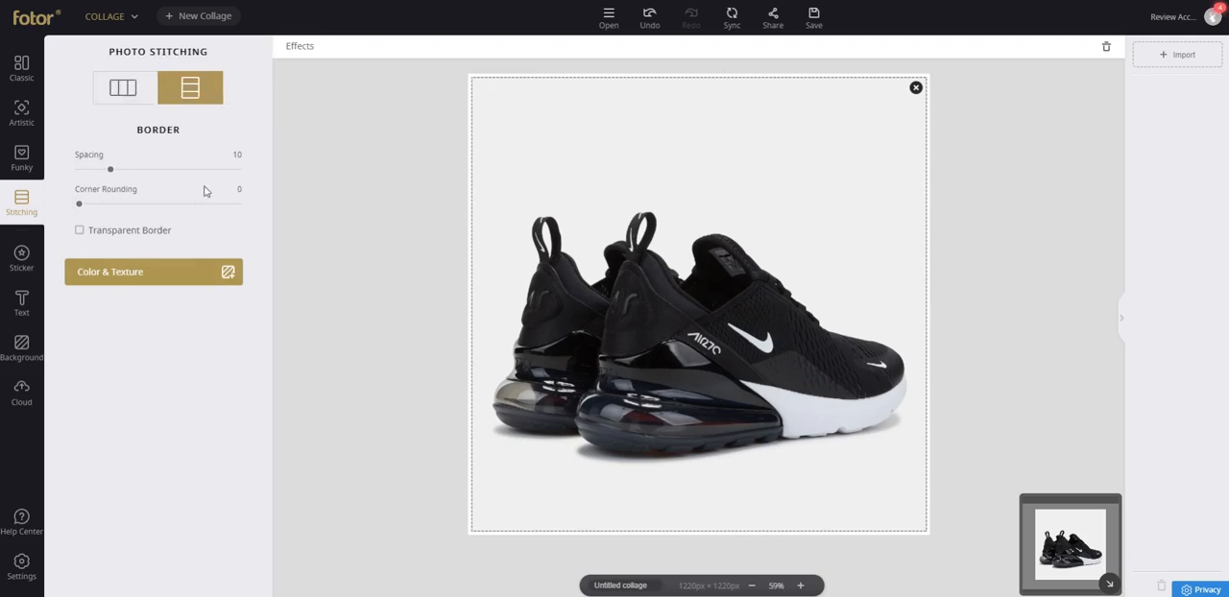
{"action": "mouse_move", "coordinate": [113, 171]}
{"action": "left_mouse_down"}
{"action": "mouse_move", "coordinate": [159, 170]}
{"action": "mouse_move", "coordinate": [109, 169]}
{"action": "left_mouse_up"}
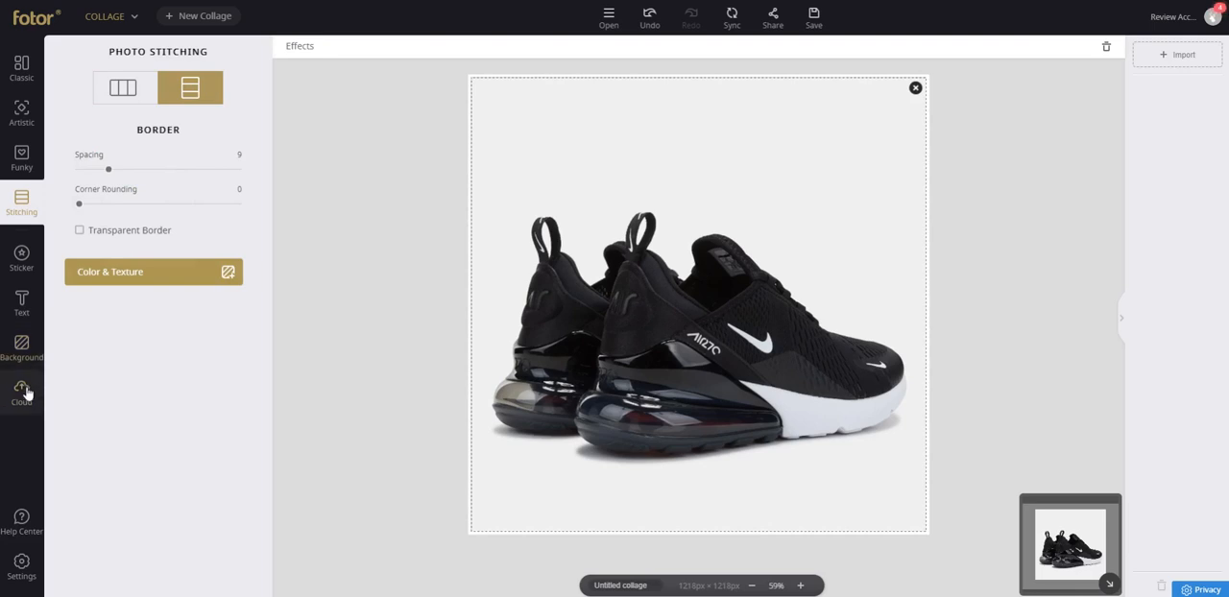
{"action": "left_click", "coordinate": [21, 392]}
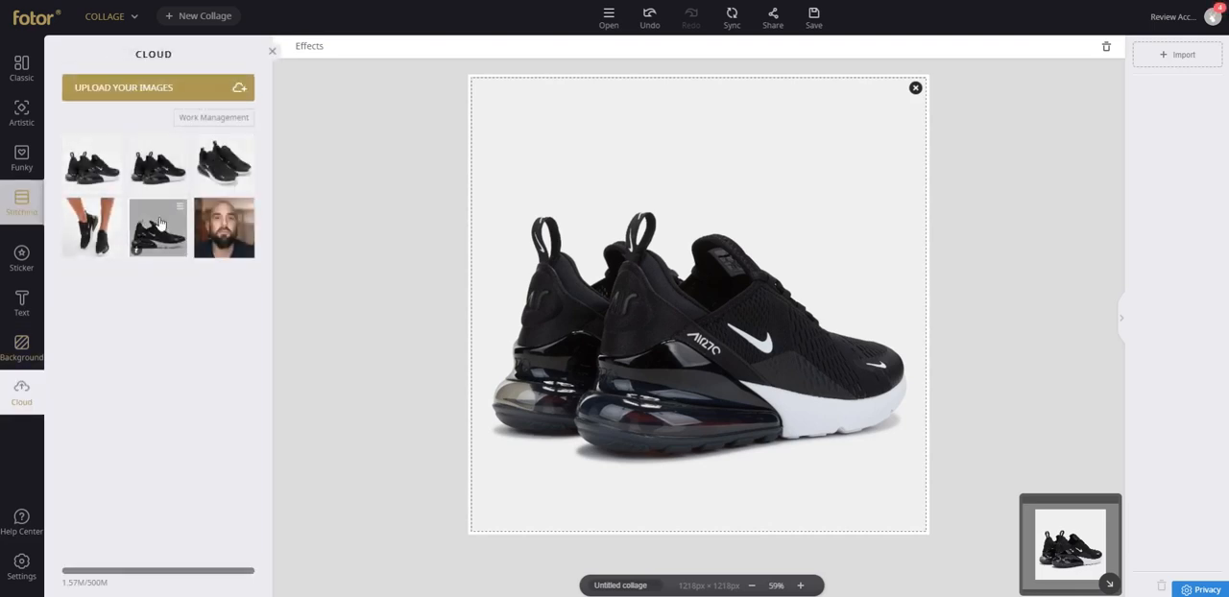
{"action": "left_click_drag", "start_coordinate": [146, 236], "coordinate": [569, 189]}
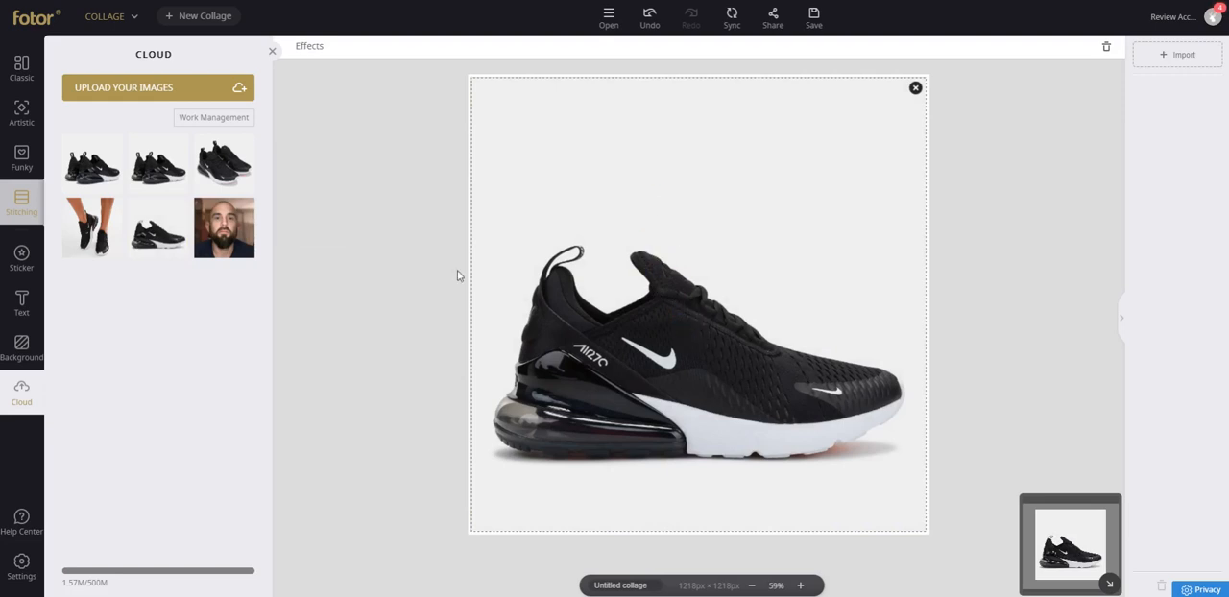
Check the cloud images' work management mode, and return to the stitching settings.
{"action": "left_click", "coordinate": [214, 117]}
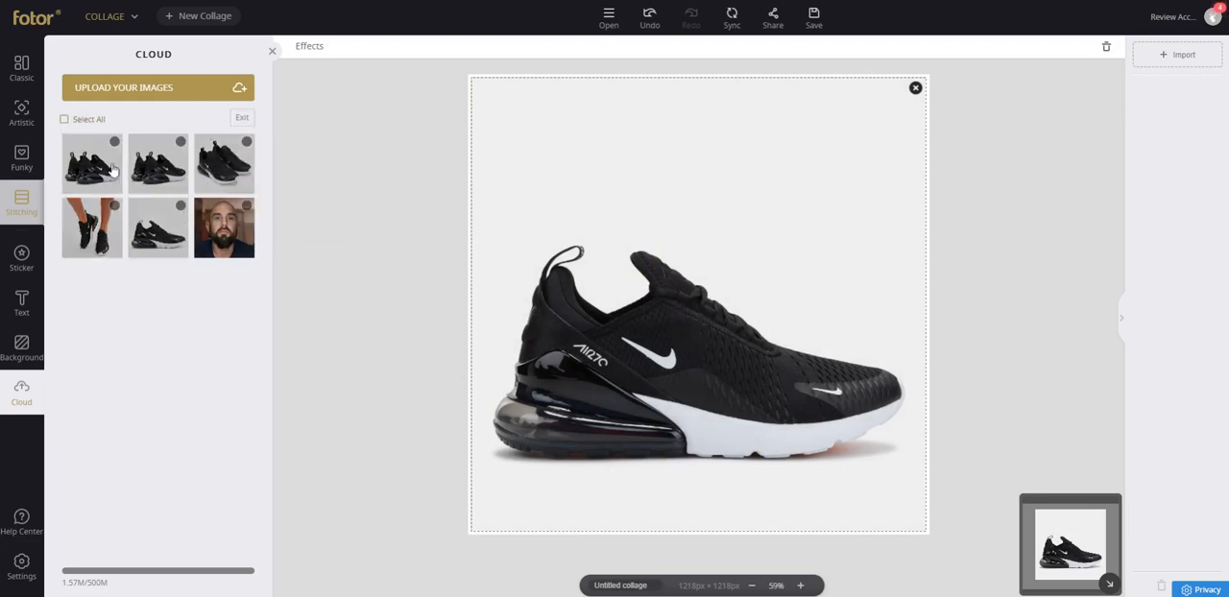
{"action": "left_click", "coordinate": [242, 118]}
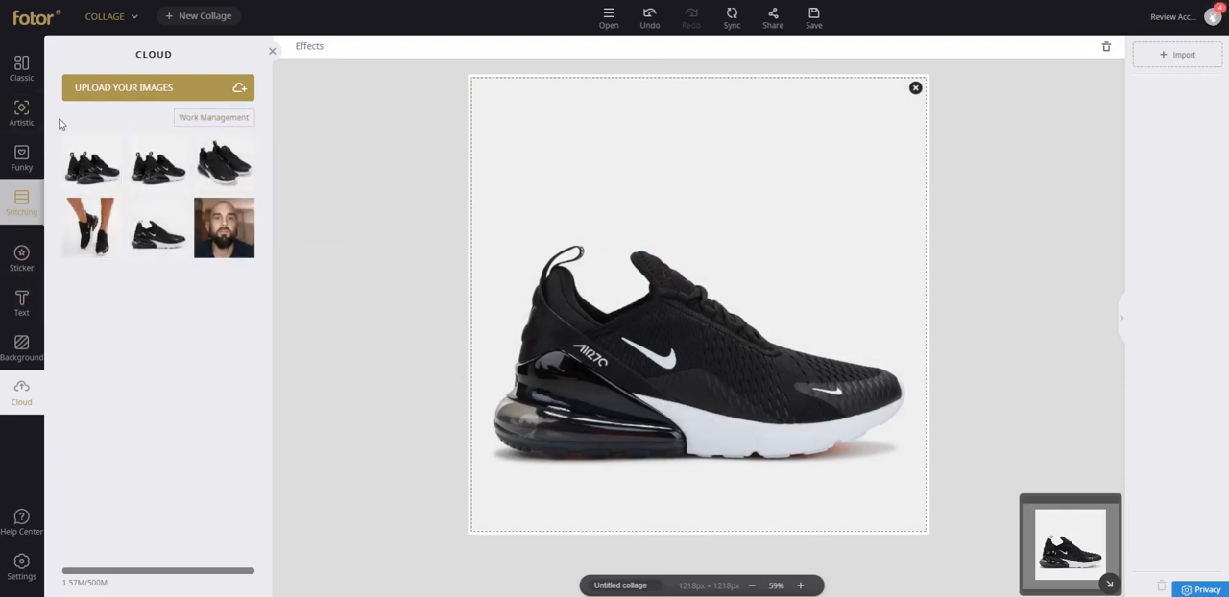
{"action": "left_click", "coordinate": [274, 52]}
Set the stitching border's corner rounding to 50 and its spacing to 50, keeping the vertical direction.
{"action": "mouse_move", "coordinate": [108, 168]}
{"action": "left_mouse_down"}
{"action": "mouse_move", "coordinate": [143, 170]}
{"action": "mouse_move", "coordinate": [131, 168]}
{"action": "left_mouse_up"}
{"action": "left_click", "coordinate": [144, 88]}
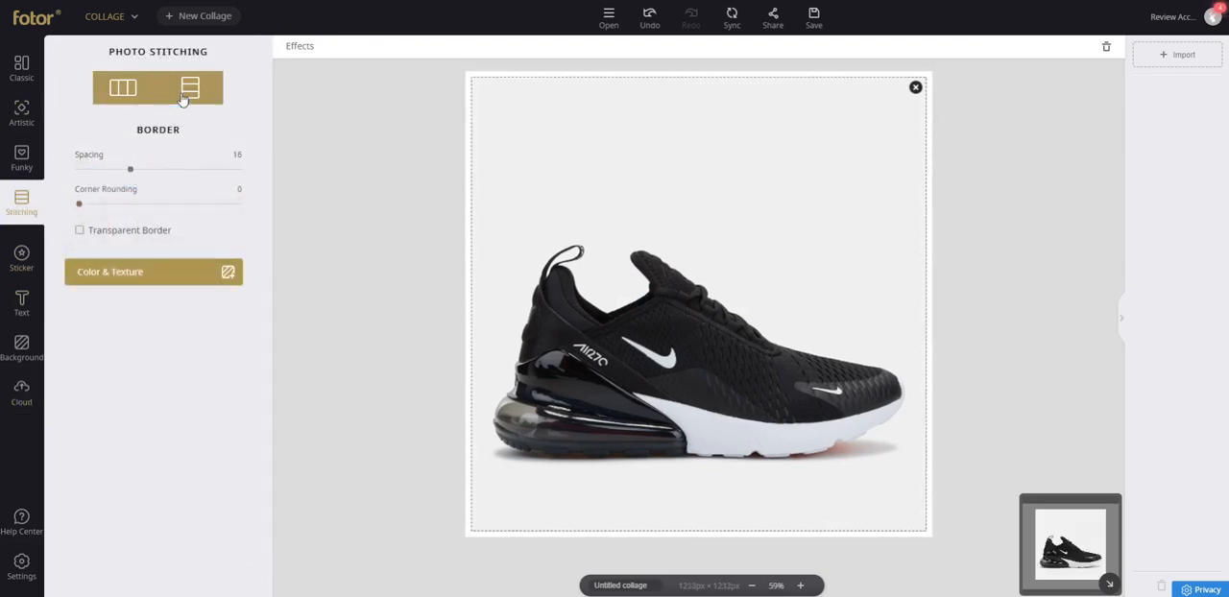
{"action": "left_click", "coordinate": [185, 94]}
{"action": "left_click_drag", "start_coordinate": [82, 206], "coordinate": [230, 194]}
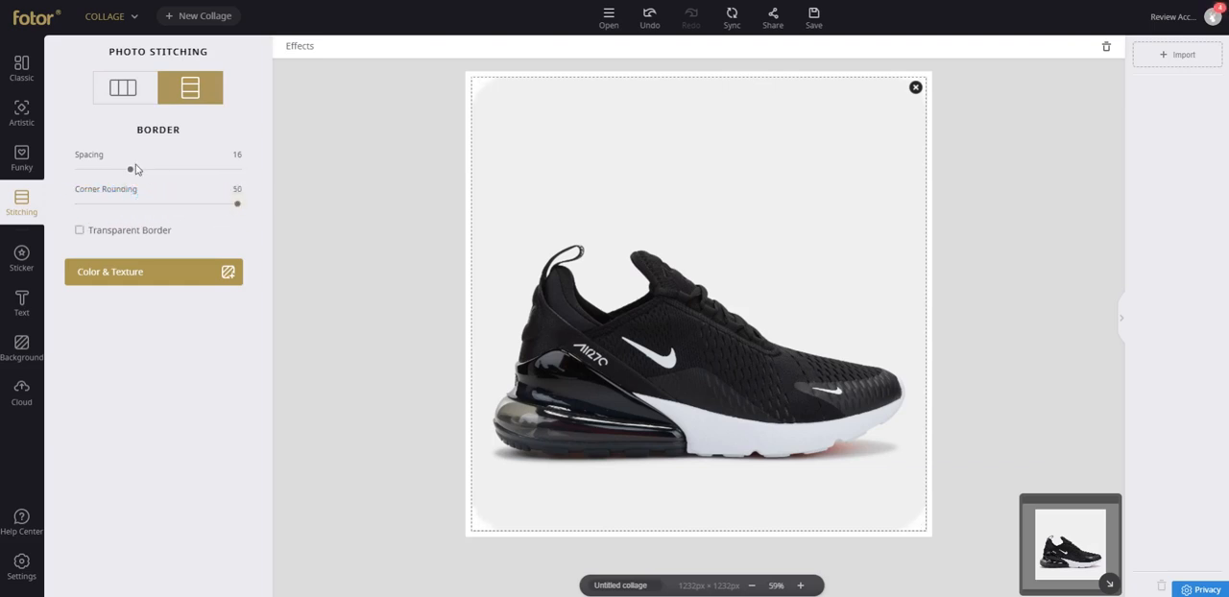
{"action": "left_click_drag", "start_coordinate": [135, 169], "coordinate": [293, 178]}
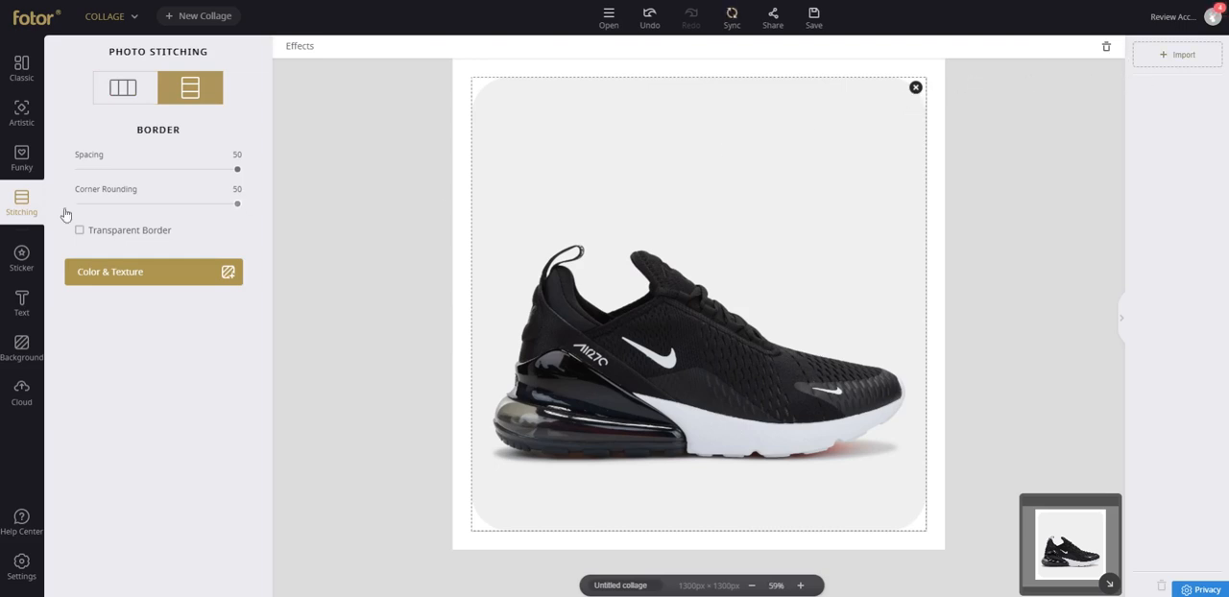
Search the stickers for "smile" and add the plain yellow smiley face sticker to the collage.
{"action": "left_click", "coordinate": [21, 257]}
{"action": "left_click", "coordinate": [146, 87]}
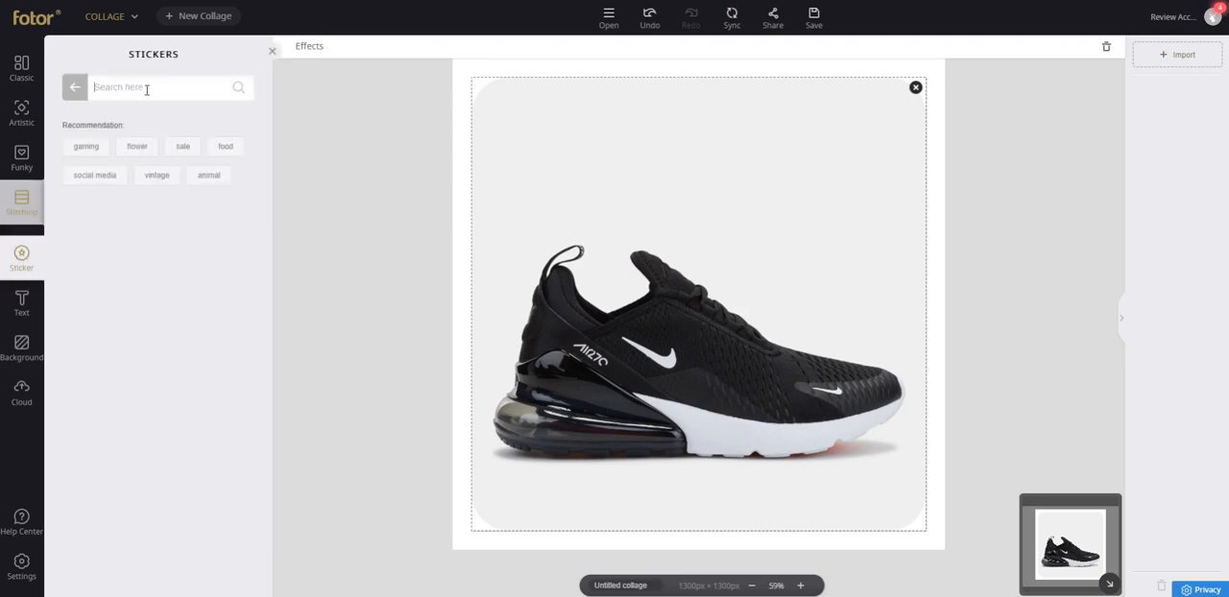
{"action": "type", "text": "smile"}
{"action": "key", "text": "Return"}
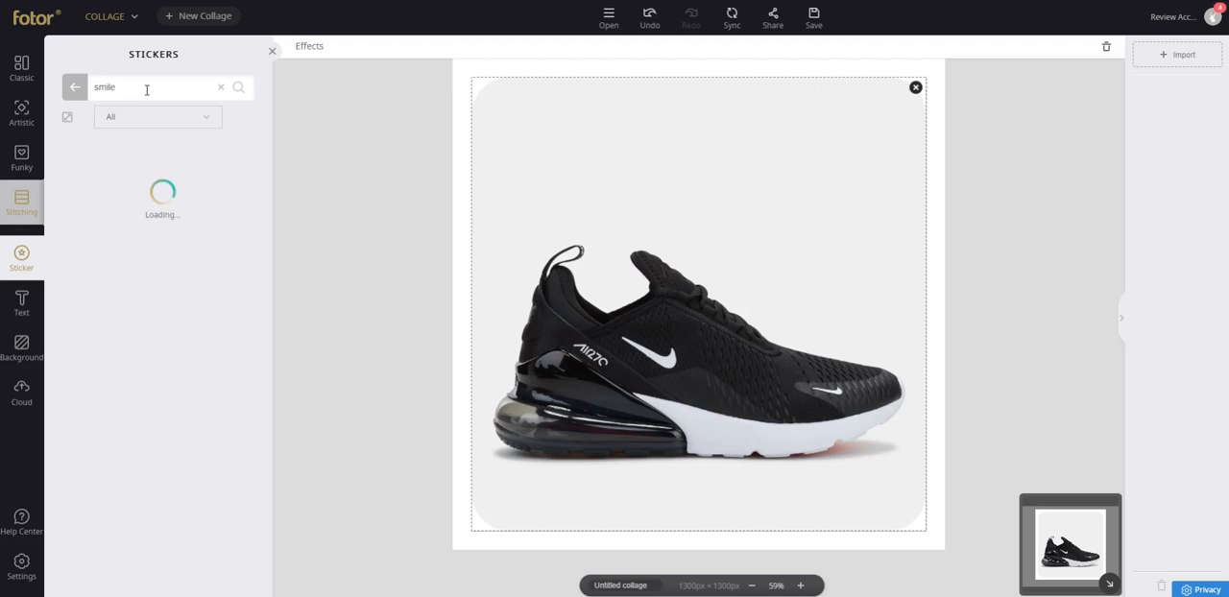
{"action": "scroll", "coordinate": [159, 451], "scroll_direction": "down", "scroll_amount": 3}
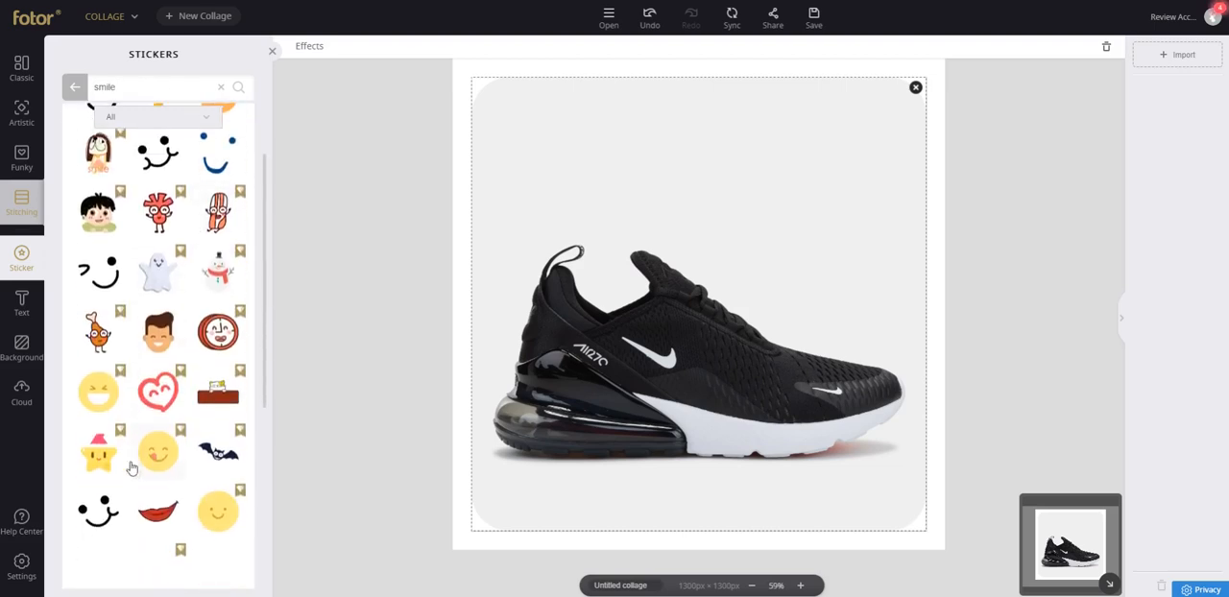
{"action": "left_click", "coordinate": [217, 473]}
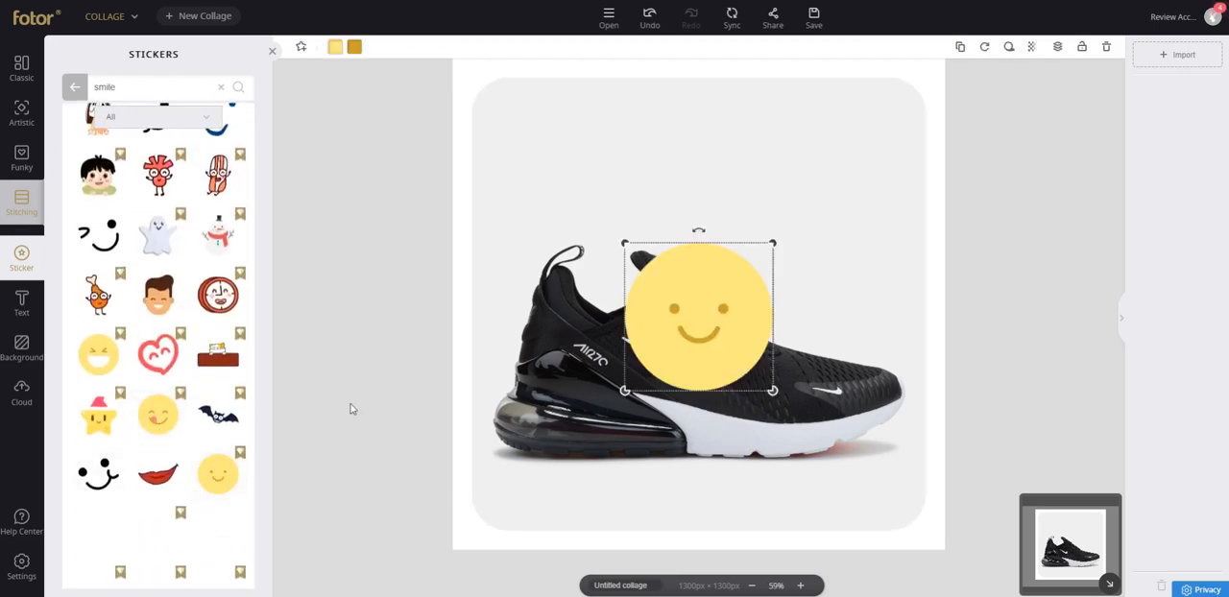
Move the yellow smiley sticker to the empty upper-right area of the shoe photo.
{"action": "left_click_drag", "start_coordinate": [718, 296], "coordinate": [845, 180]}
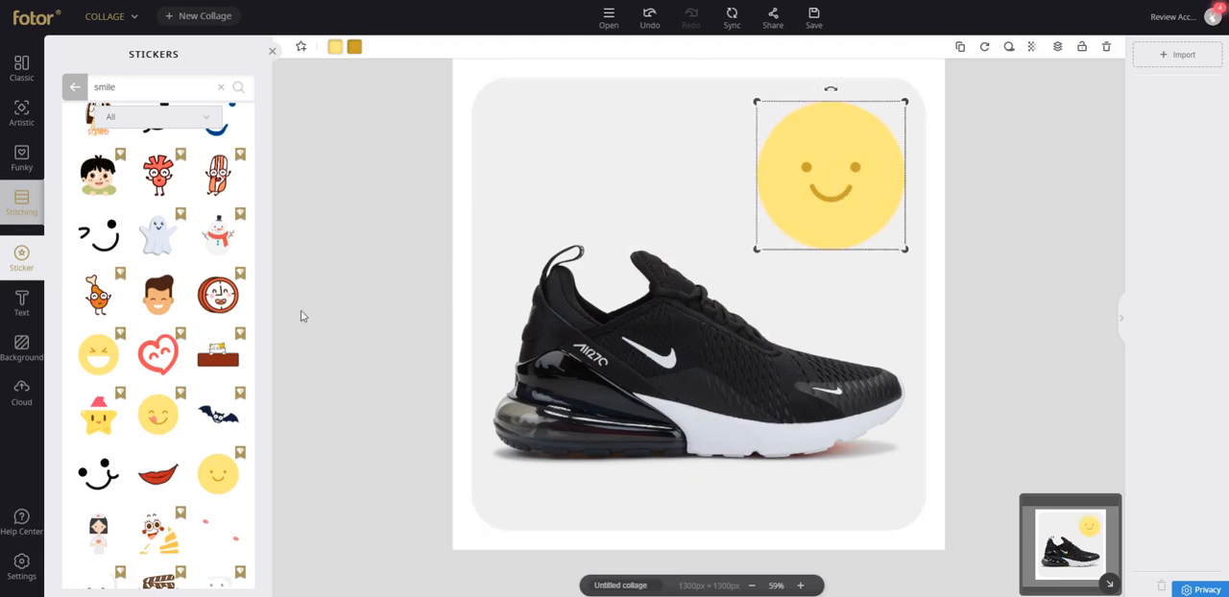
{"action": "scroll", "coordinate": [159, 336], "scroll_direction": "down", "scroll_amount": 8}
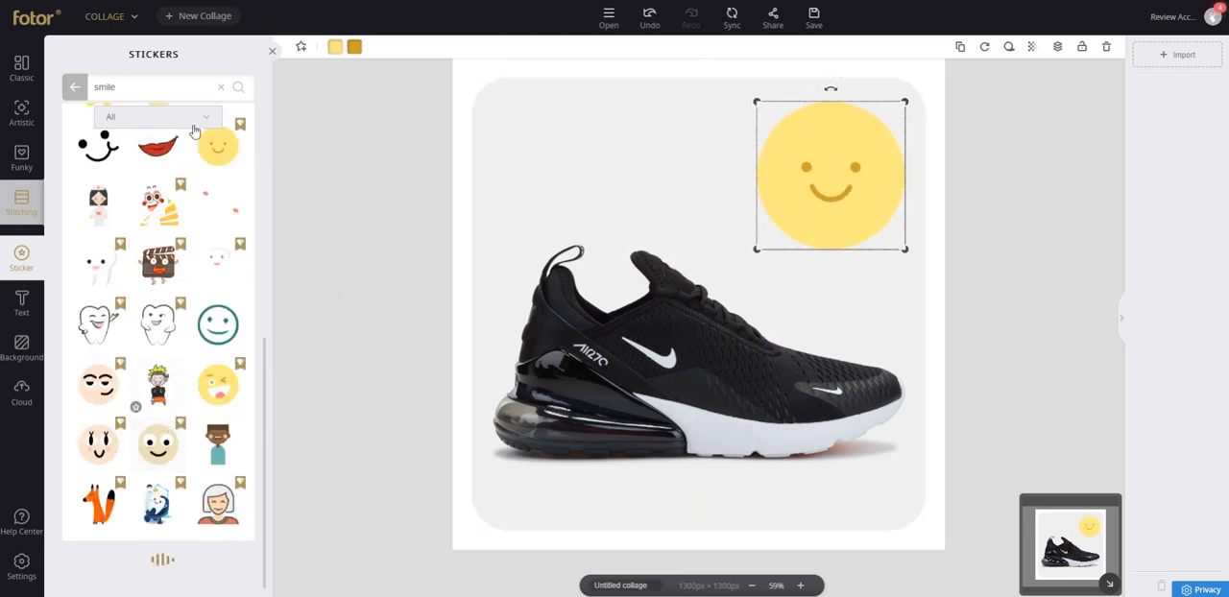
Search the stickers for "nike".
{"action": "left_click", "coordinate": [172, 83]}
{"action": "left_click_drag", "start_coordinate": [175, 85], "coordinate": [7, 75]}
{"action": "type", "text": "nik"}
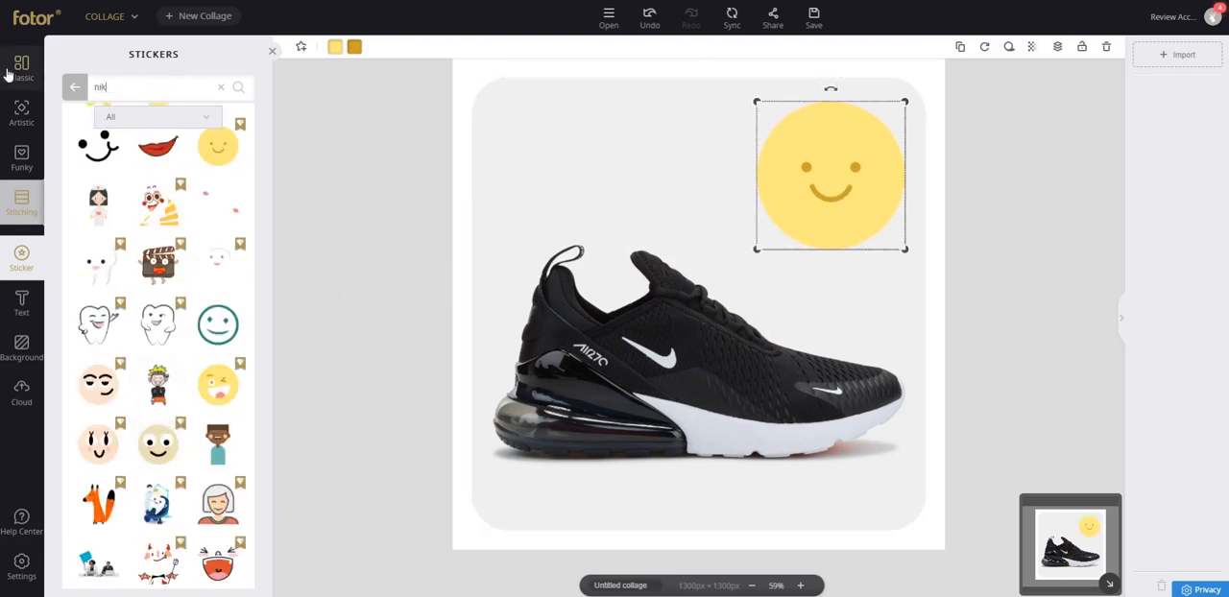
{"action": "type", "text": "e"}
{"action": "key", "text": "Return"}
Search the stickers for "shoes", place the pink sneaker at the photo's upper left, and close the sticker library.
{"action": "left_click_drag", "start_coordinate": [146, 80], "coordinate": [17, 69]}
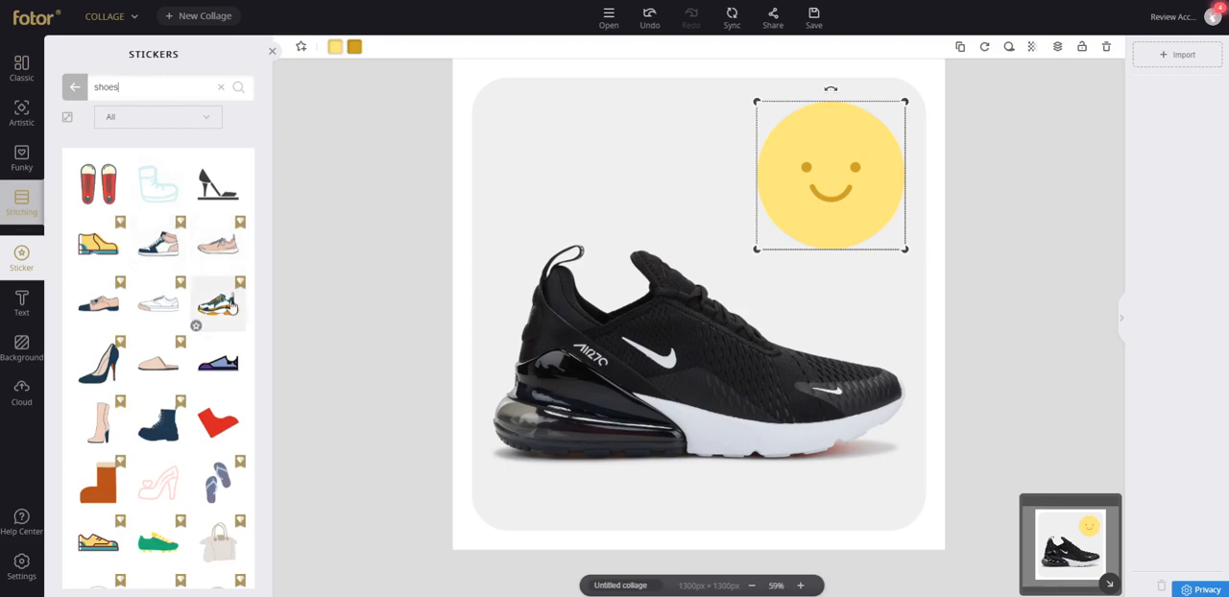
{"action": "scroll", "coordinate": [231, 335], "scroll_direction": "down", "scroll_amount": 2}
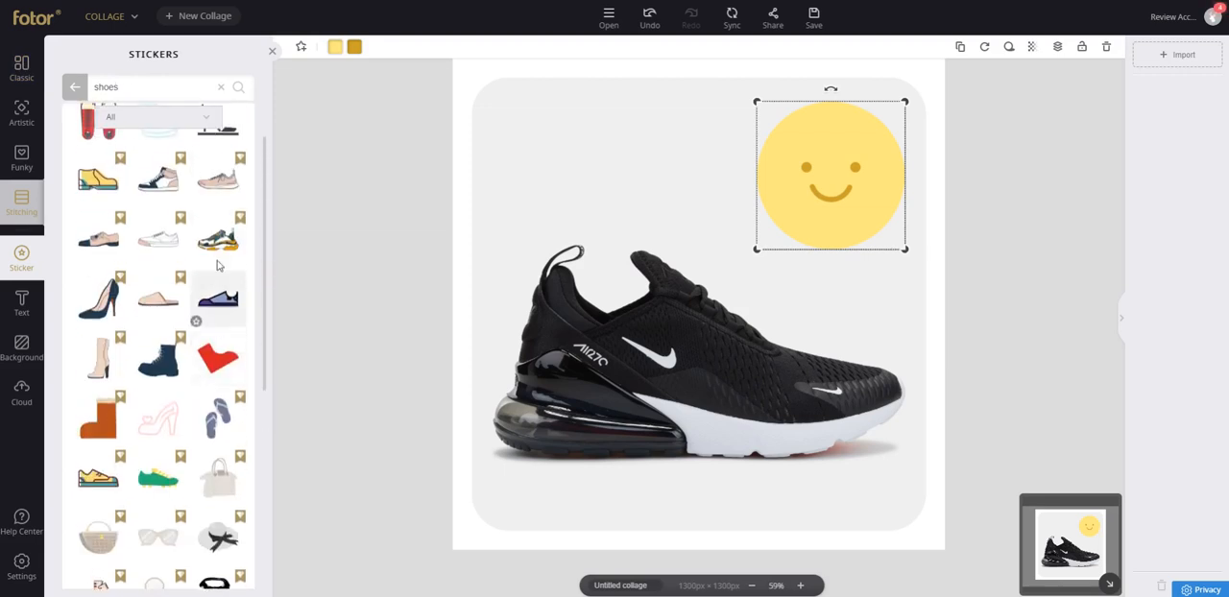
{"action": "left_click", "coordinate": [217, 179]}
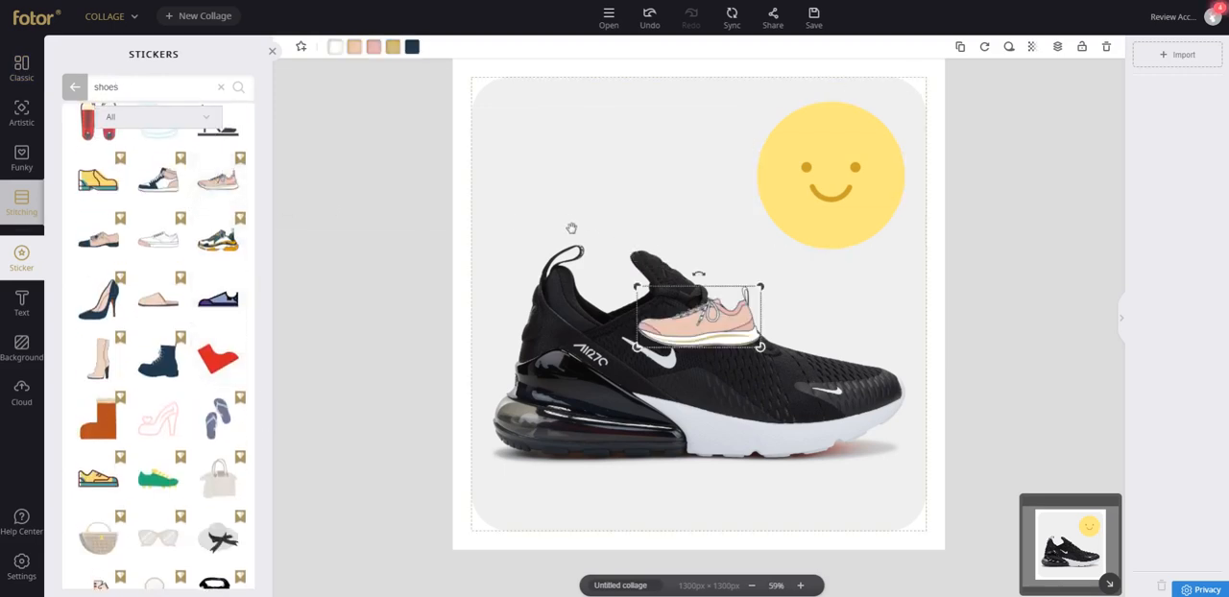
{"action": "left_click_drag", "start_coordinate": [675, 283], "coordinate": [571, 111]}
{"action": "left_click", "coordinate": [384, 204]}
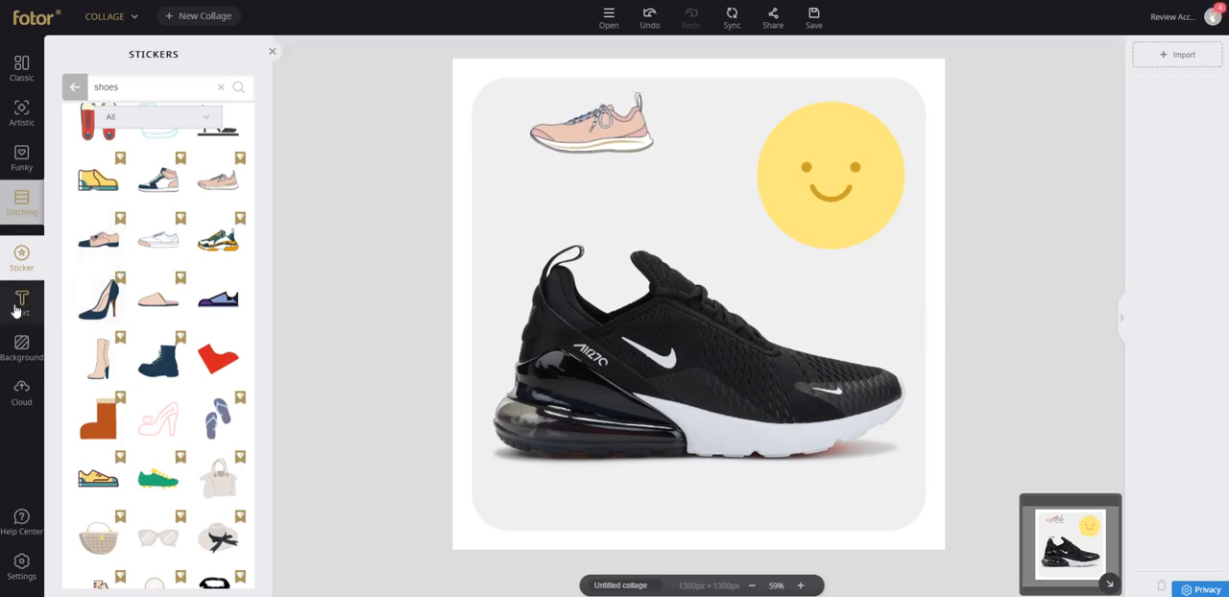
{"action": "left_click", "coordinate": [272, 55]}
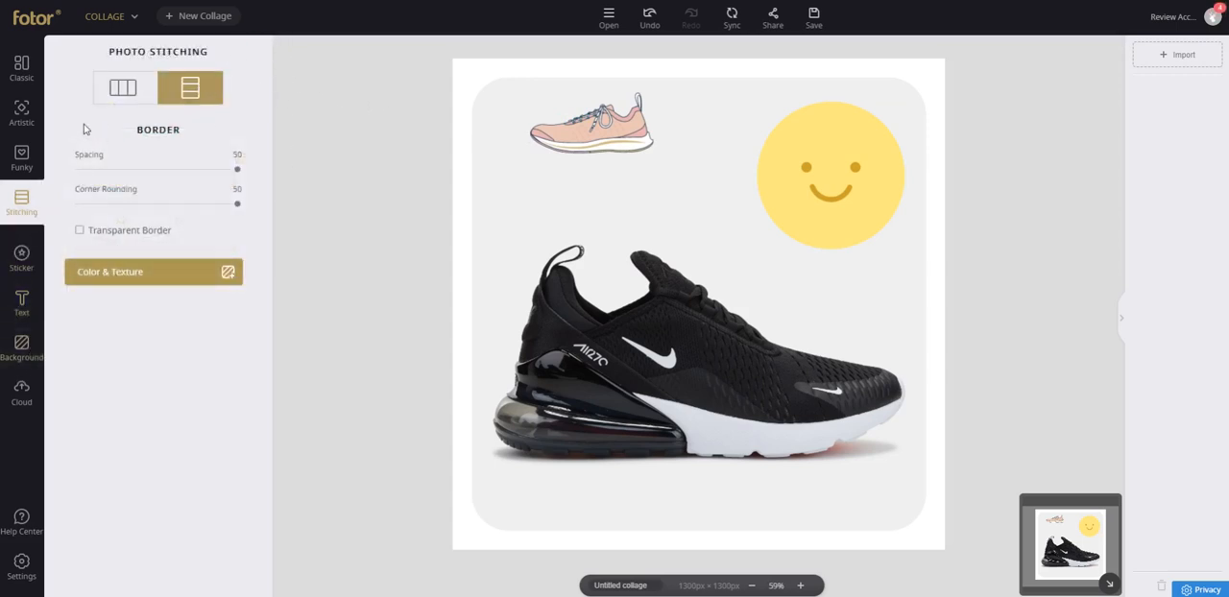
Leave the collage without saving, switch to the design tool, and start a Facebook AD Medium design.
{"action": "left_click", "coordinate": [119, 19]}
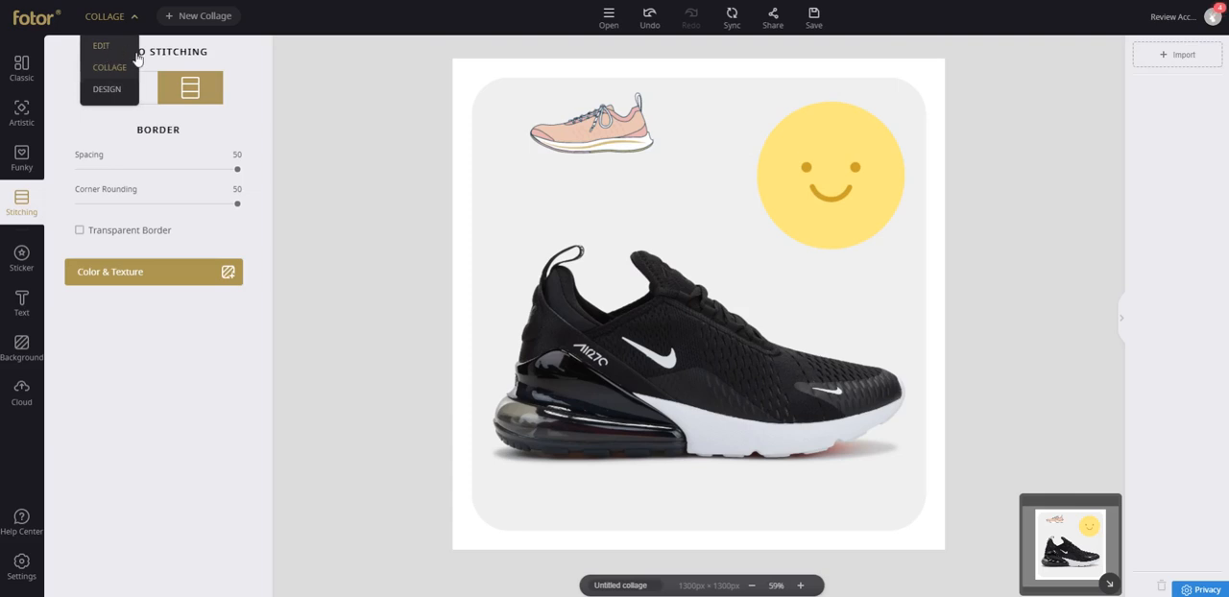
{"action": "left_click", "coordinate": [118, 89]}
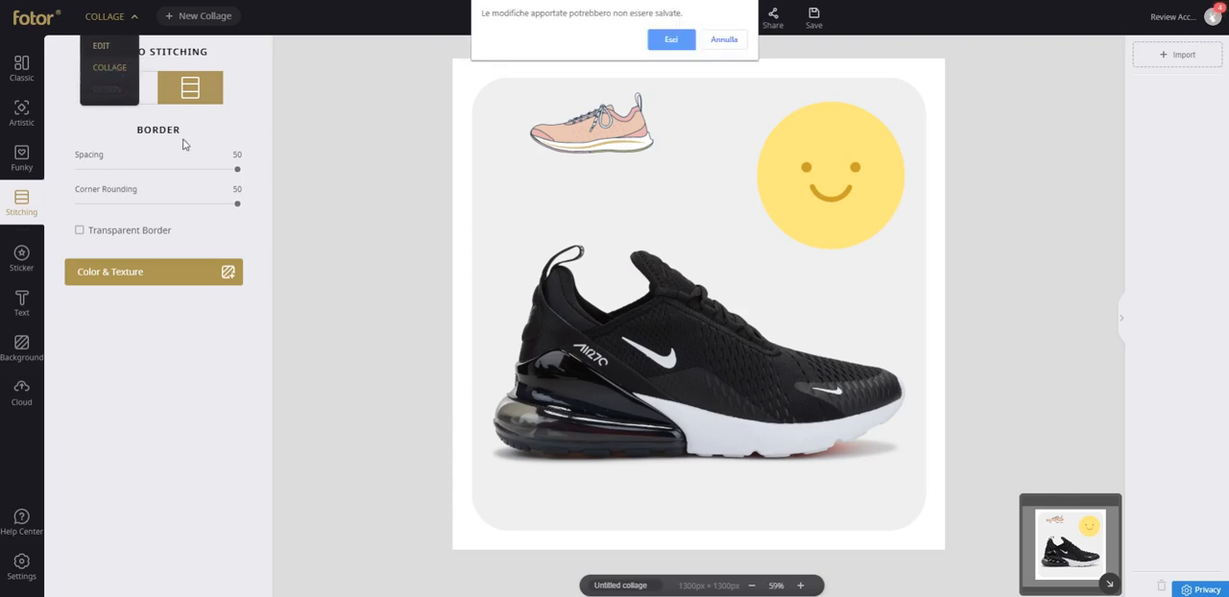
{"action": "left_click", "coordinate": [674, 43]}
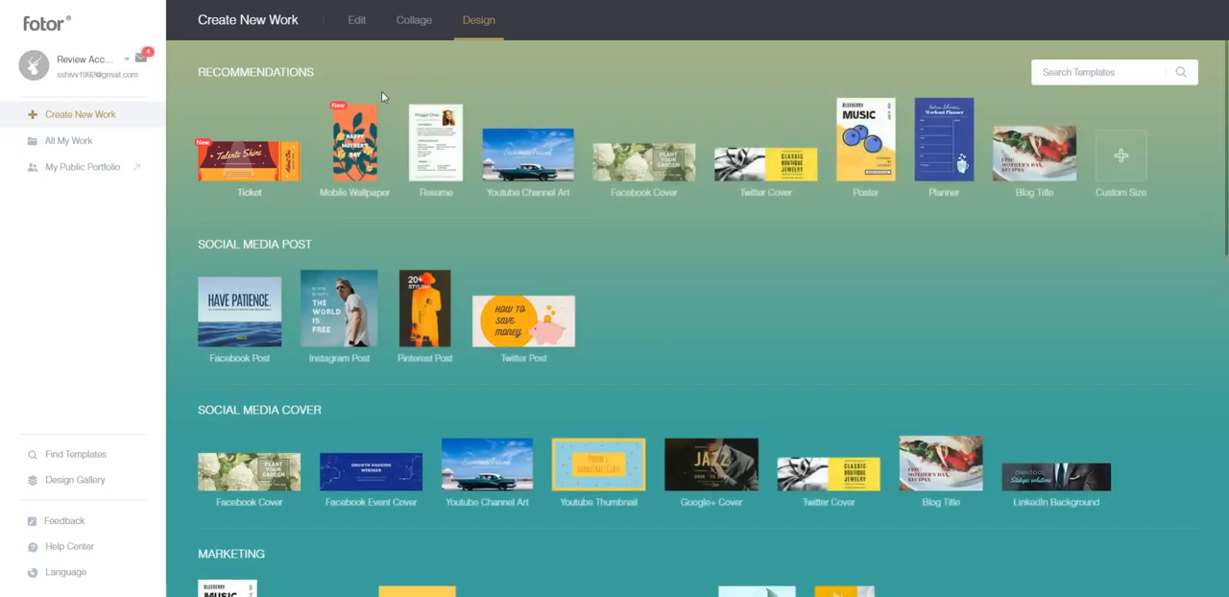
{"action": "scroll", "coordinate": [411, 243], "scroll_direction": "down", "scroll_amount": 3}
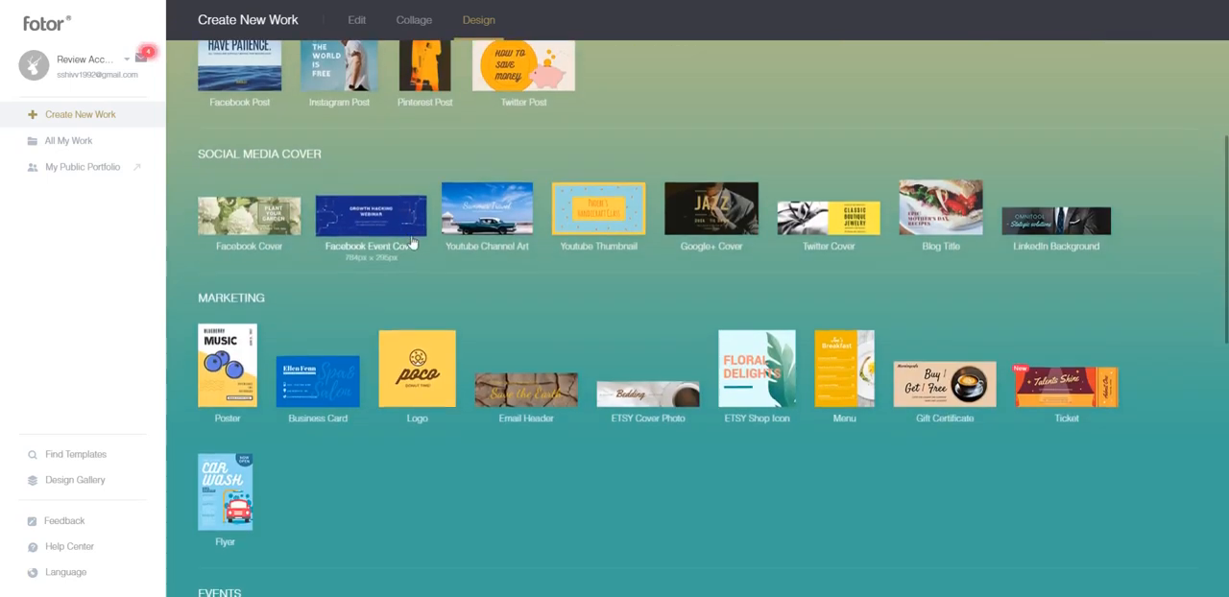
{"action": "scroll", "coordinate": [411, 243], "scroll_direction": "down", "scroll_amount": 7}
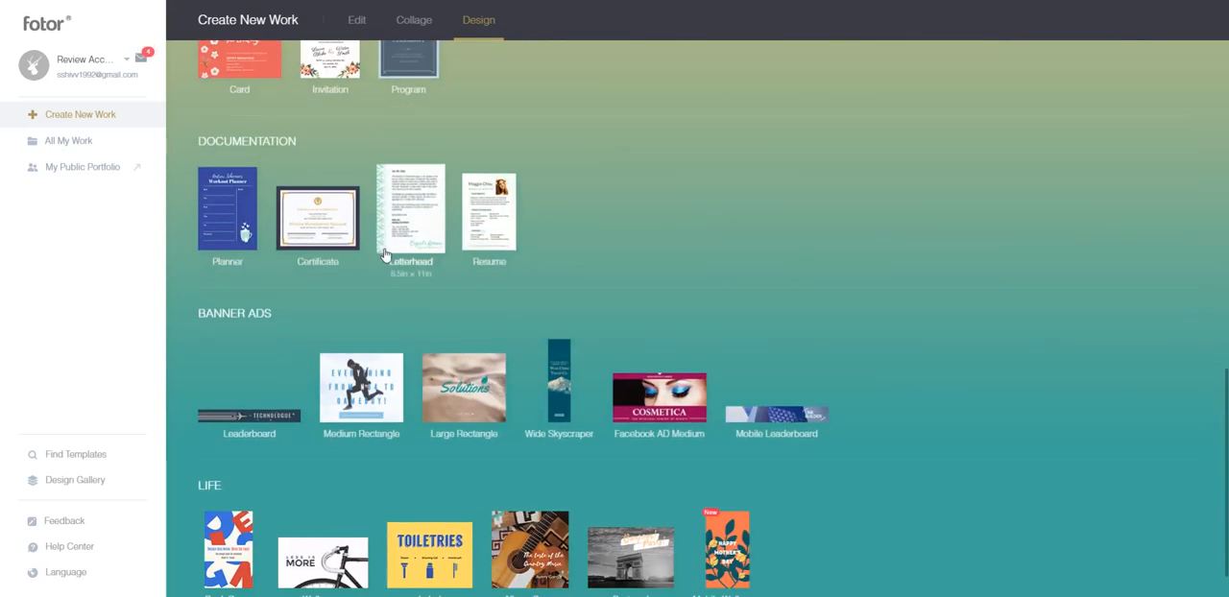
{"action": "scroll", "coordinate": [384, 254], "scroll_direction": "down", "scroll_amount": 1}
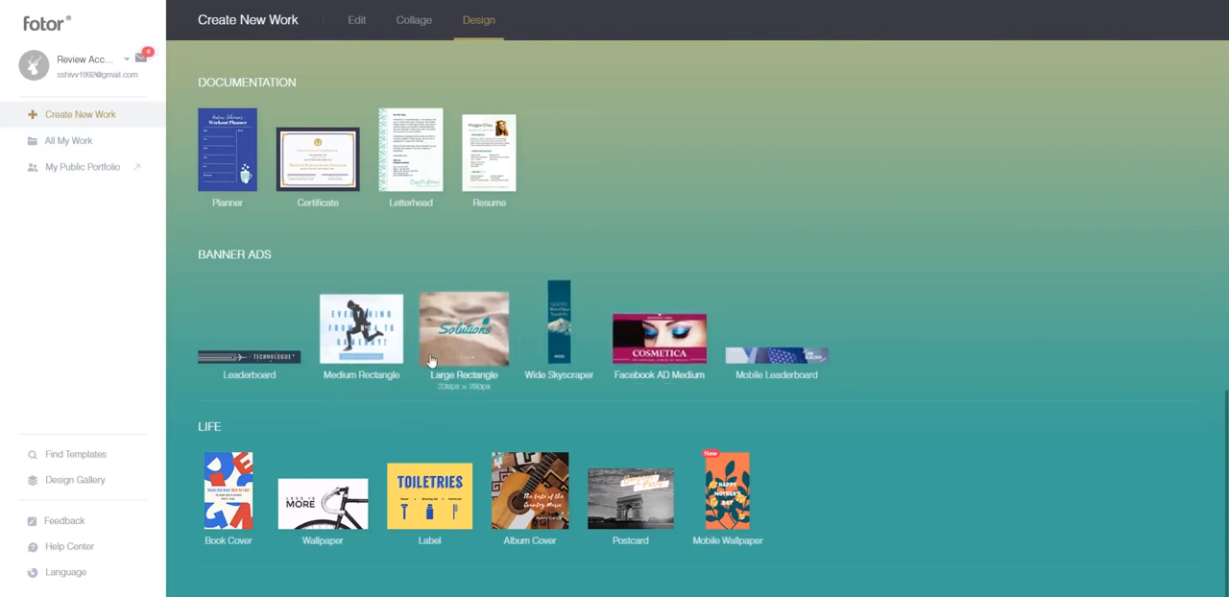
{"action": "left_click", "coordinate": [663, 341]}
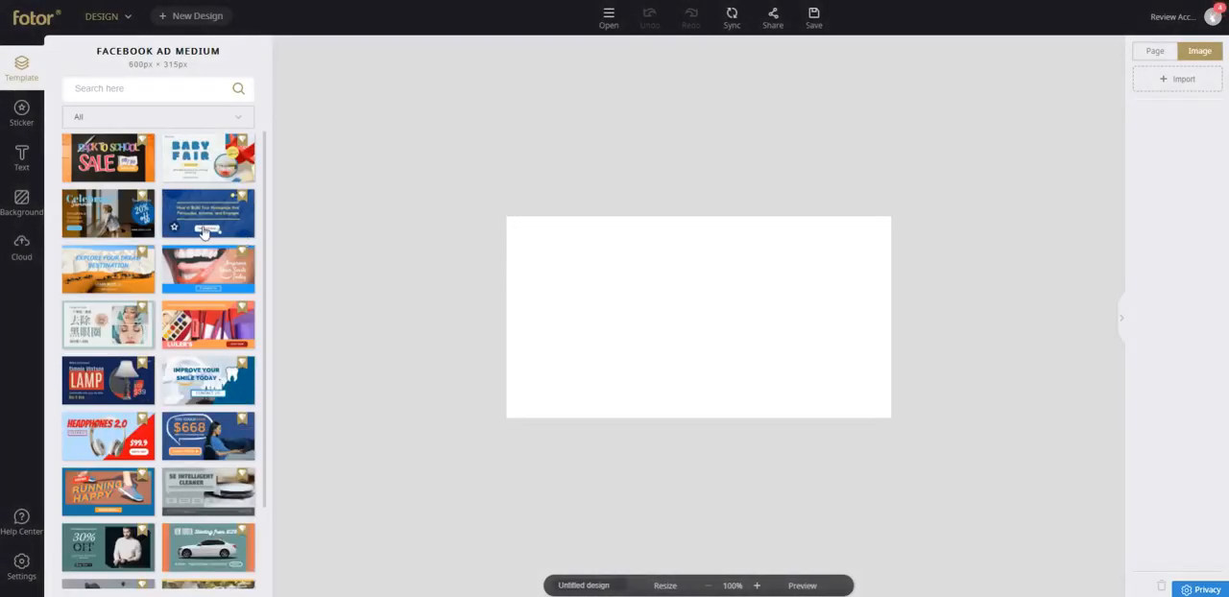
Browse the Facebook ad templates and apply the purple Black Friday Super Sale one to the blank canvas.
{"action": "scroll", "coordinate": [135, 235], "scroll_direction": "down", "scroll_amount": 3}
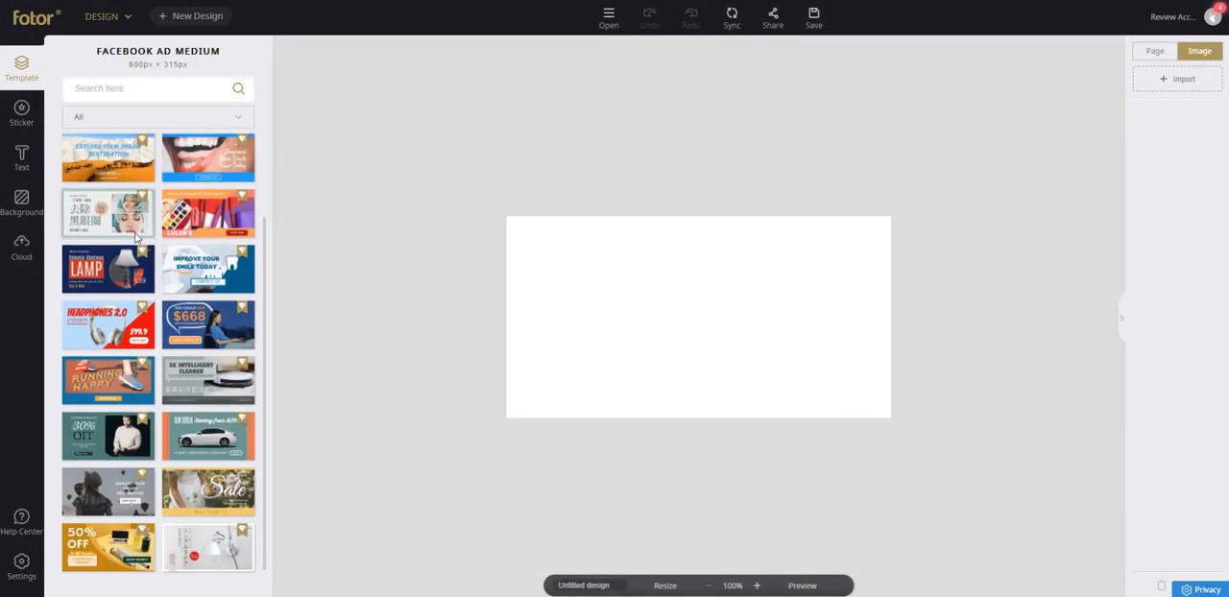
{"action": "scroll", "coordinate": [137, 248], "scroll_direction": "down", "scroll_amount": 10}
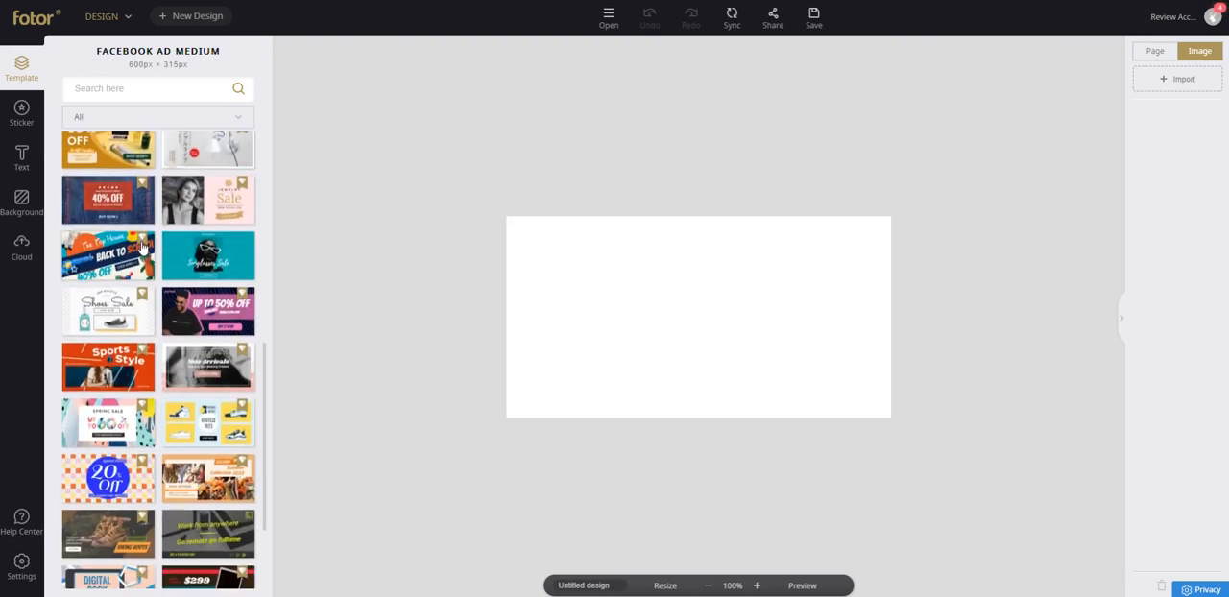
{"action": "scroll", "coordinate": [135, 251], "scroll_direction": "down", "scroll_amount": 10}
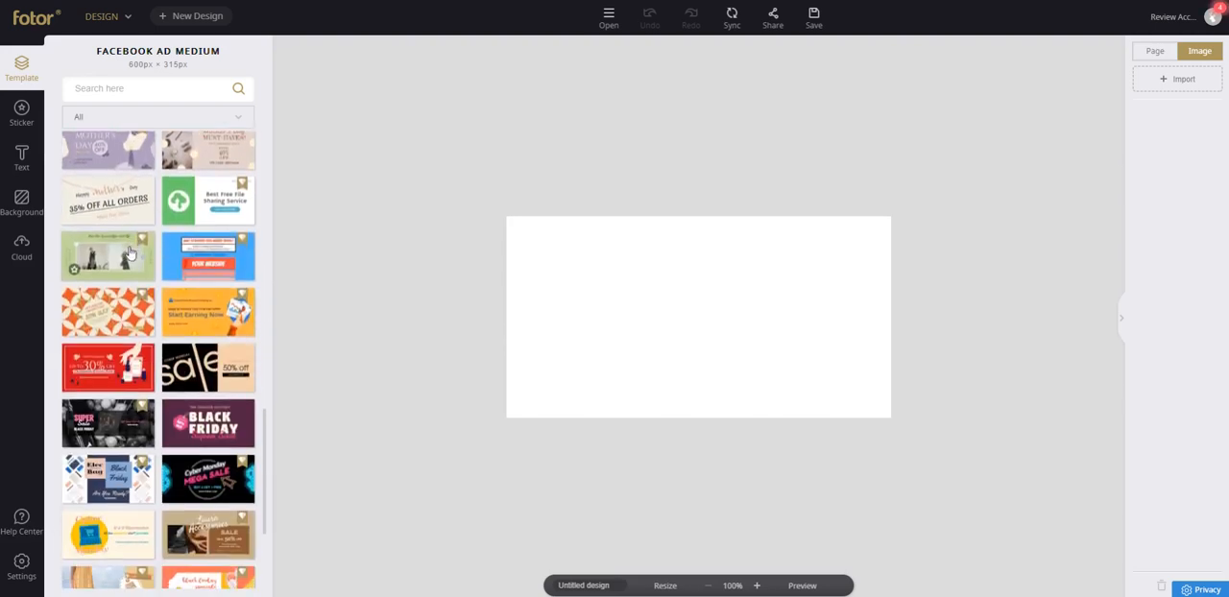
{"action": "left_click", "coordinate": [208, 235]}
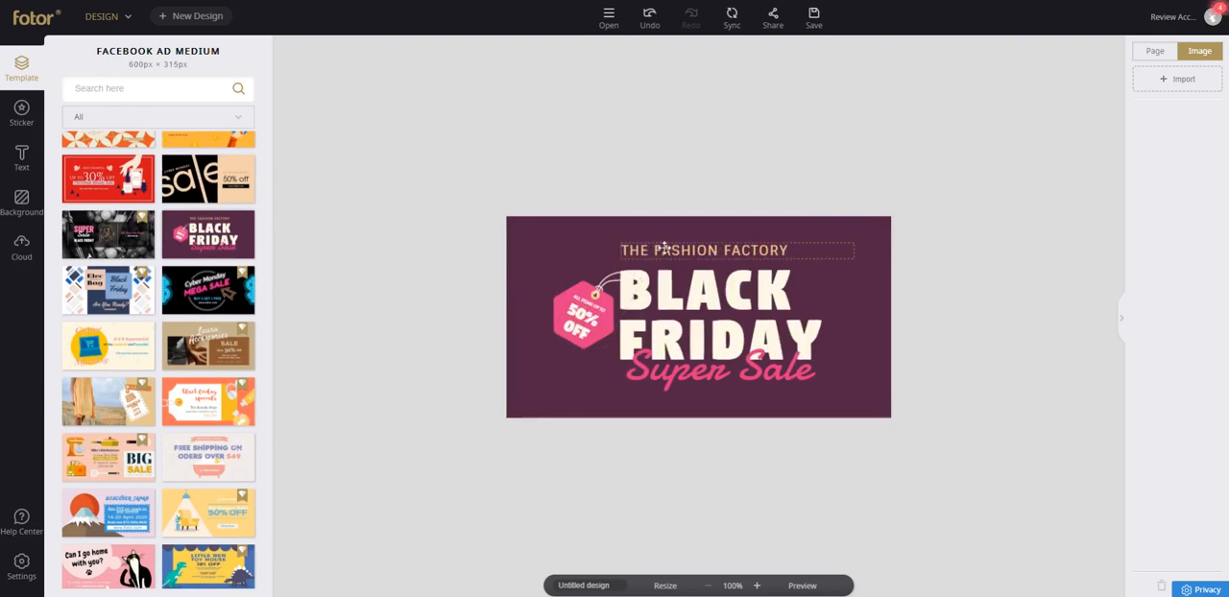
Shift the pink price tag, its "ALL ITEMS UP TO" line and the "50% OFF" text left, clear of the BLACK FRIDAY heading.
{"action": "left_click", "coordinate": [592, 294]}
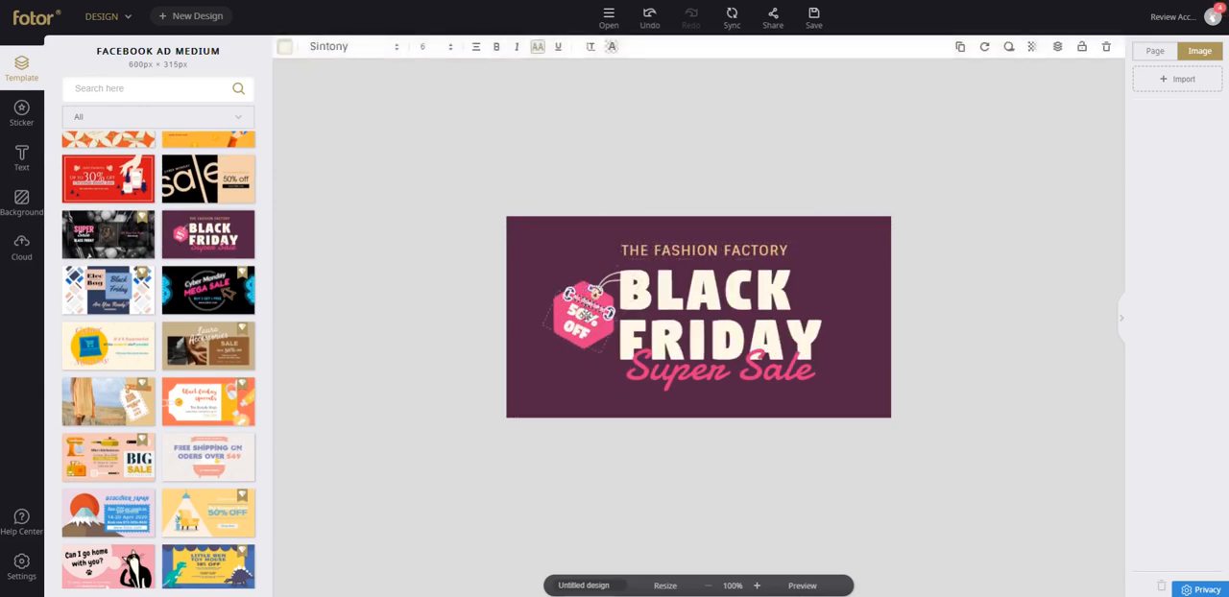
{"action": "left_click", "coordinate": [574, 341]}
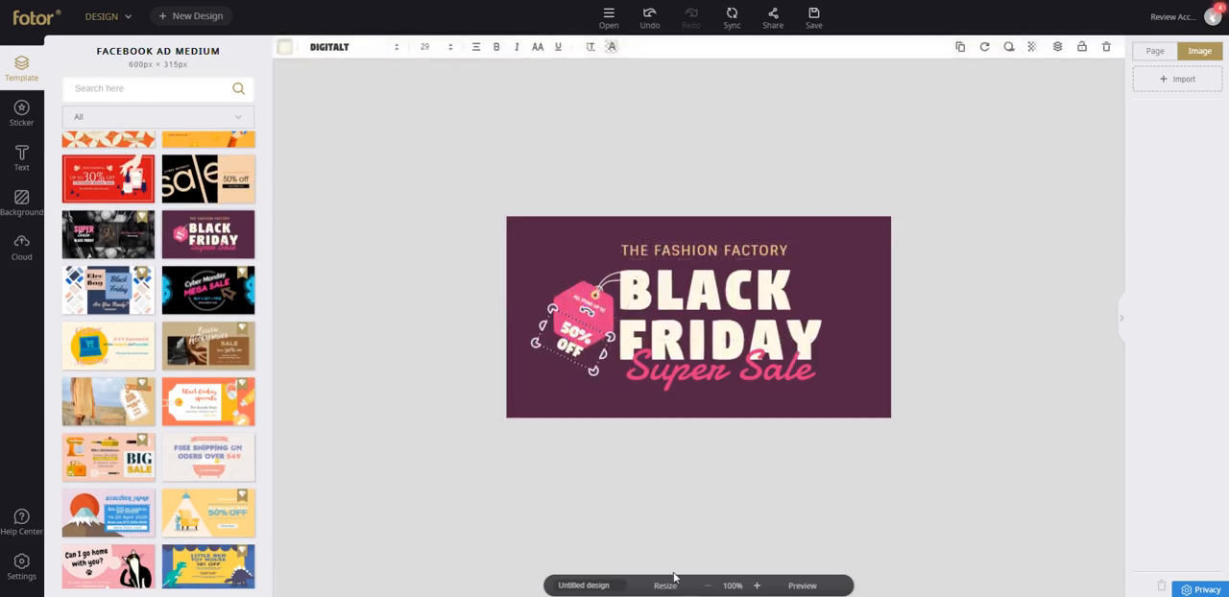
{"action": "left_click", "coordinate": [757, 586]}
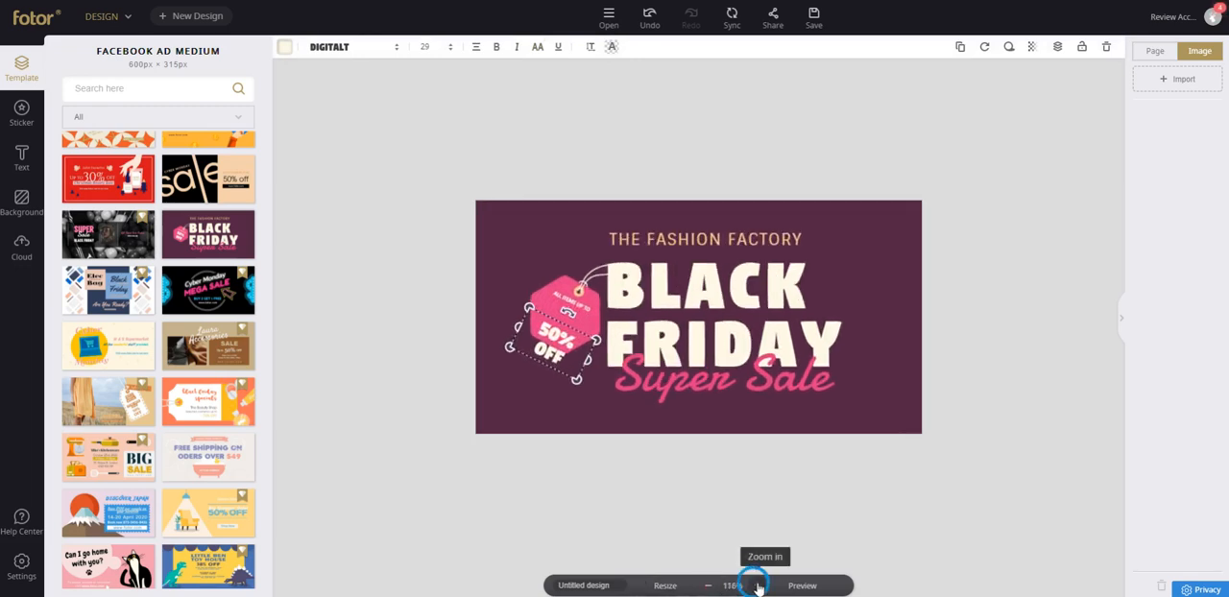
{"action": "left_click", "coordinate": [758, 586]}
{"action": "left_click", "coordinate": [757, 587]}
{"action": "left_click", "coordinate": [758, 587]}
{"action": "left_click", "coordinate": [758, 587]}
{"action": "left_click", "coordinate": [758, 587]}
{"action": "left_click", "coordinate": [758, 587]}
{"action": "left_click", "coordinate": [758, 587]}
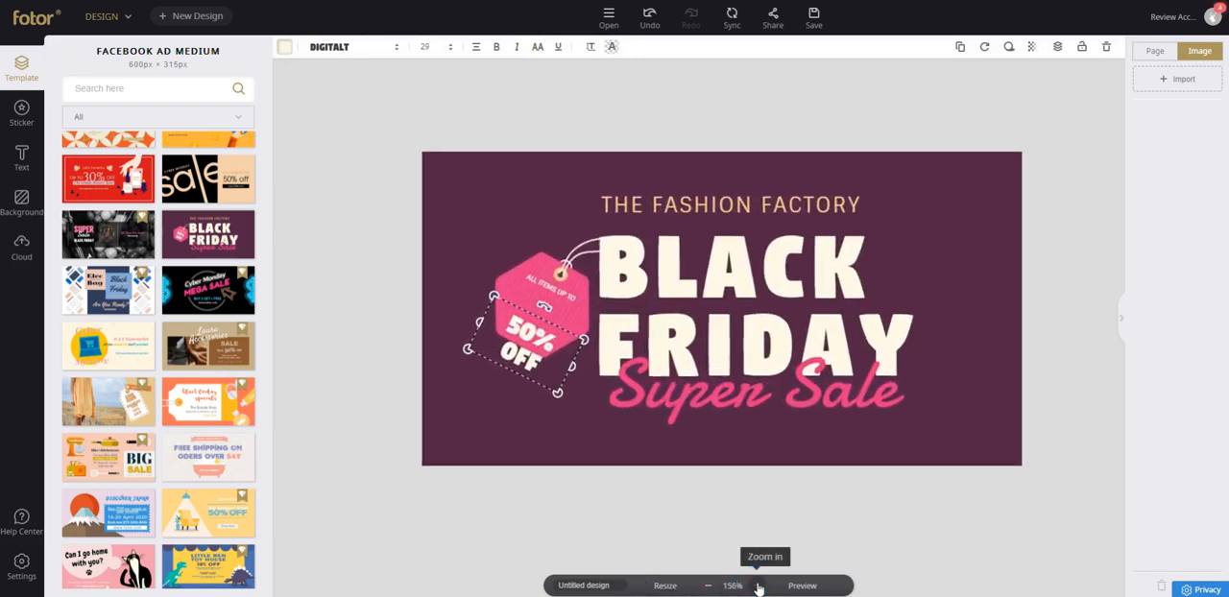
{"action": "left_click", "coordinate": [758, 587]}
{"action": "left_click", "coordinate": [757, 587]}
{"action": "left_click", "coordinate": [757, 587]}
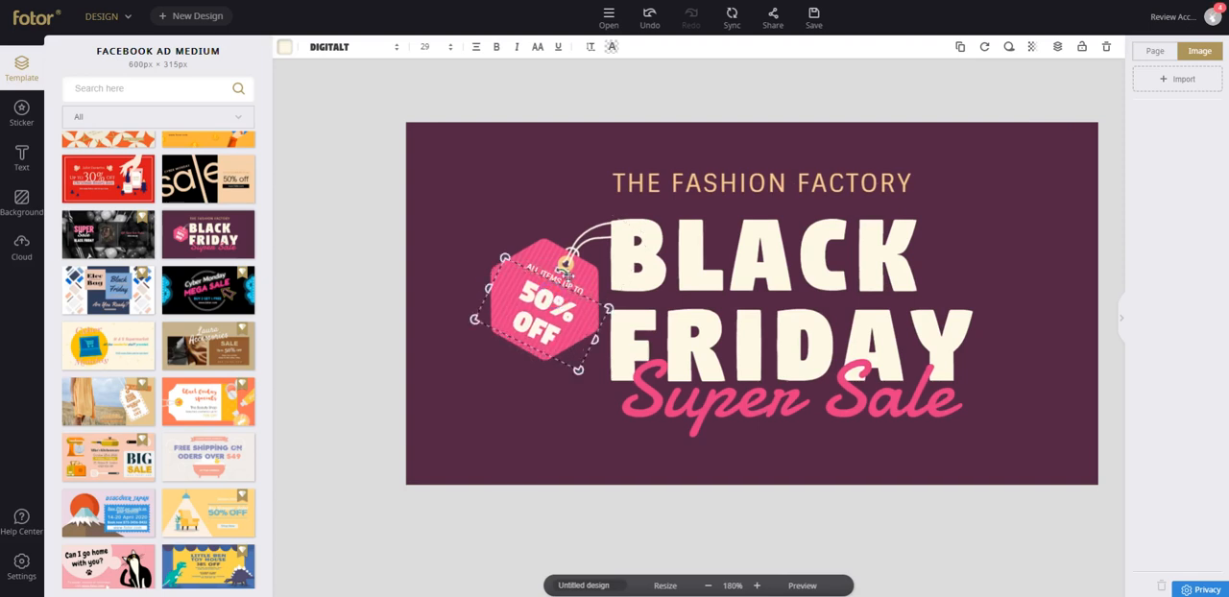
{"action": "left_click_drag", "start_coordinate": [540, 289], "coordinate": [469, 181]}
{"action": "left_click_drag", "start_coordinate": [567, 259], "coordinate": [503, 265]}
{"action": "left_click_drag", "start_coordinate": [519, 379], "coordinate": [492, 306]}
{"action": "left_click_drag", "start_coordinate": [478, 186], "coordinate": [505, 280]}
{"action": "left_click", "coordinate": [487, 145]}
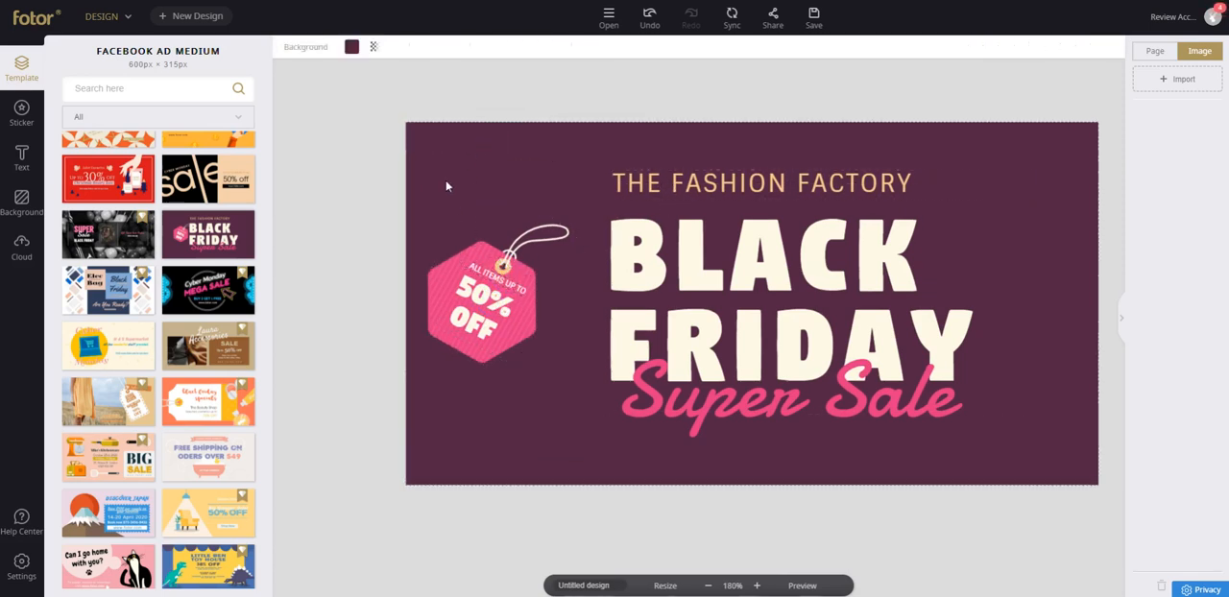
Move THE FASHION FACTORY to the design's upper left, BLACK FRIDAY slightly up, and Super Sale to the lower left beneath the tag.
{"action": "left_click_drag", "start_coordinate": [711, 178], "coordinate": [541, 158]}
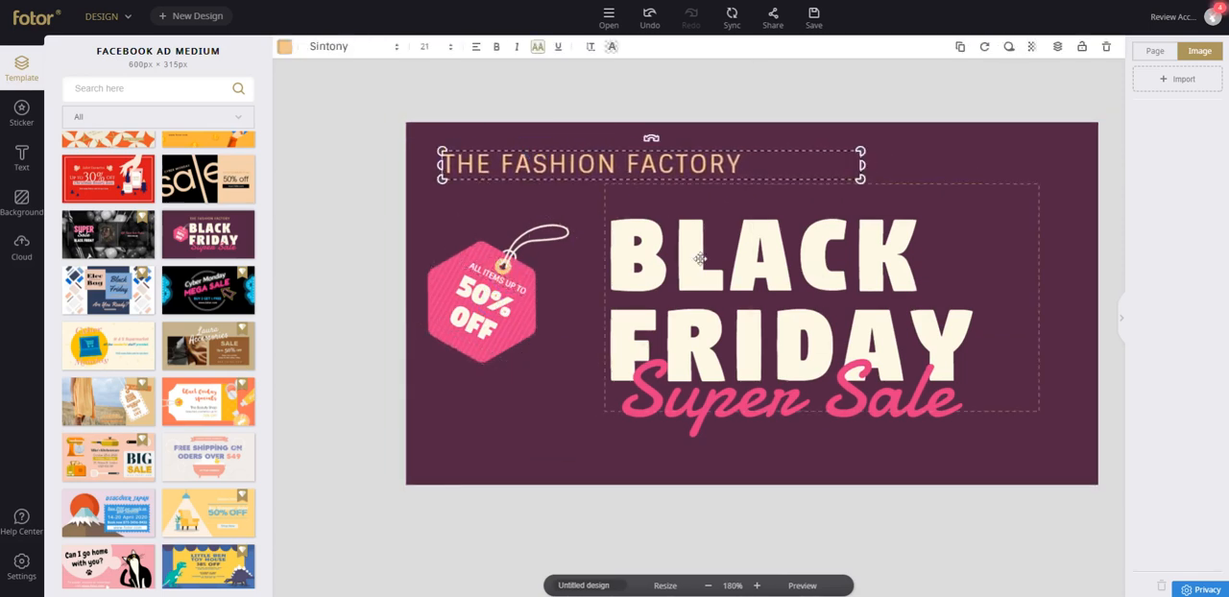
{"action": "left_click_drag", "start_coordinate": [698, 255], "coordinate": [693, 219]}
{"action": "left_click_drag", "start_coordinate": [766, 403], "coordinate": [586, 420]}
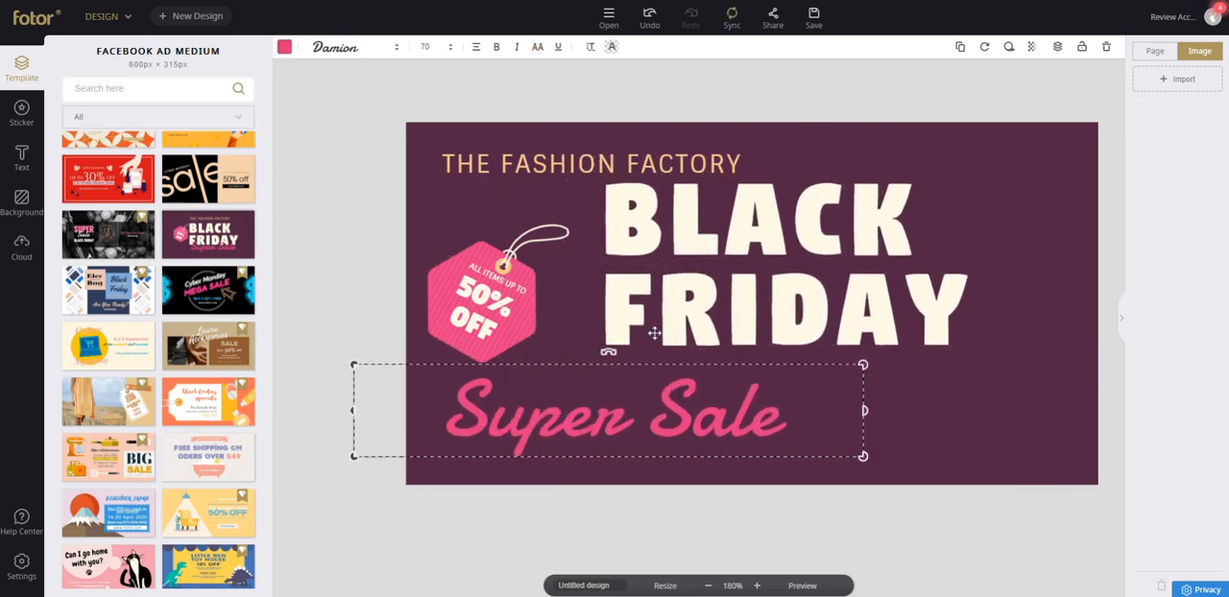
Search the stickers for "dress" and place the short-sleeved shirt with the central stripe in the design's lower-right corner.
{"action": "left_click", "coordinate": [22, 113]}
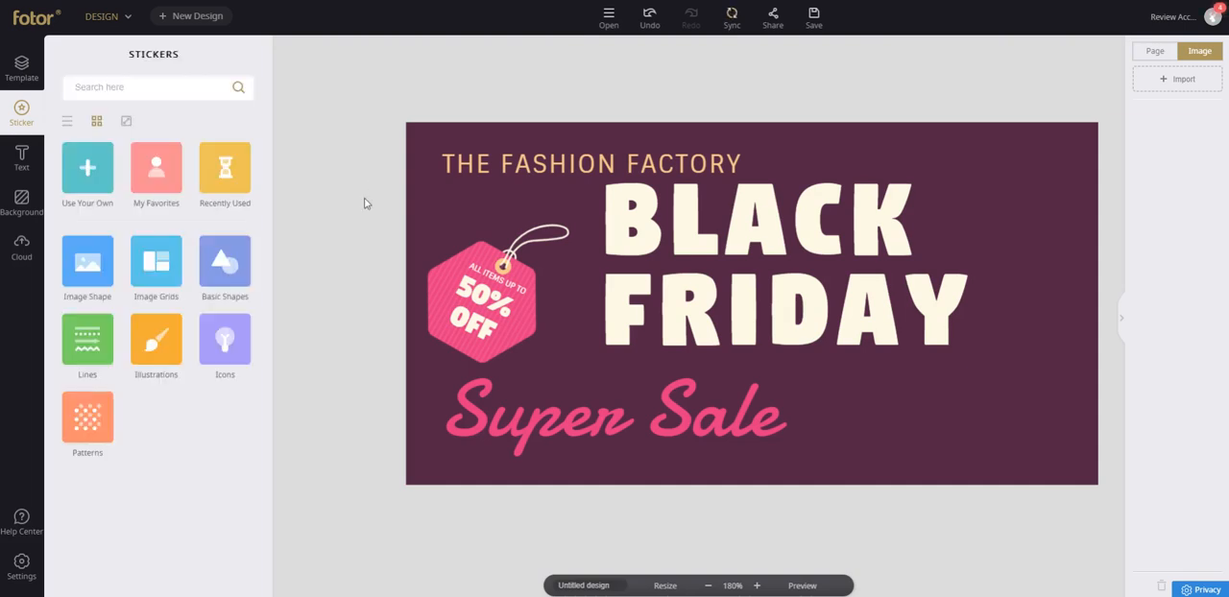
{"action": "left_click", "coordinate": [144, 90]}
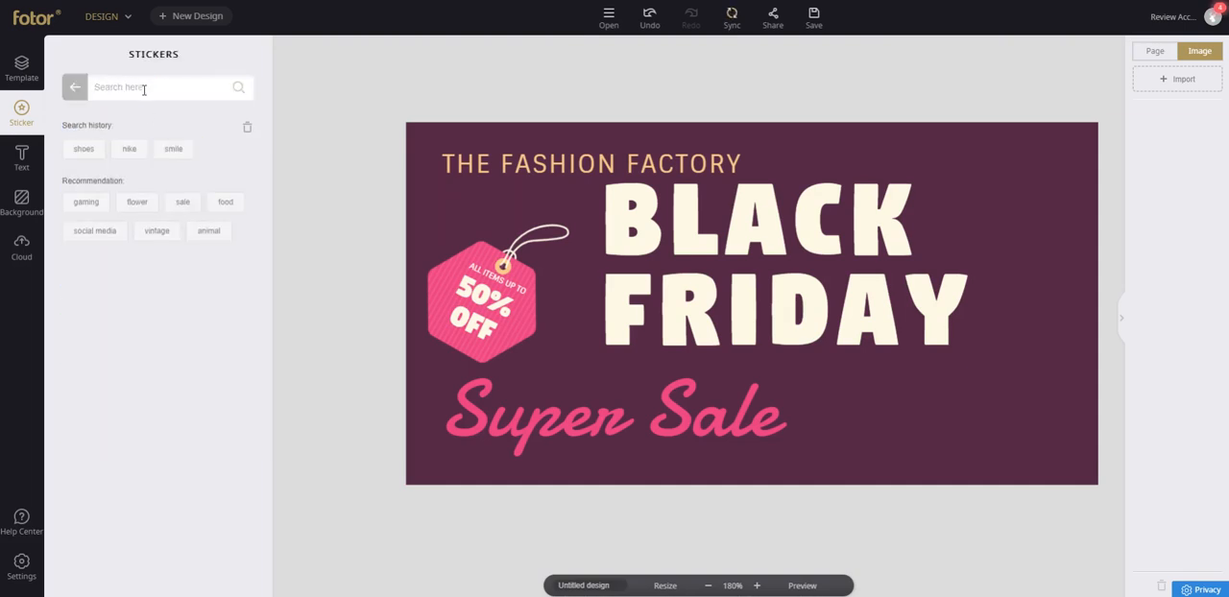
{"action": "key", "text": "Return"}
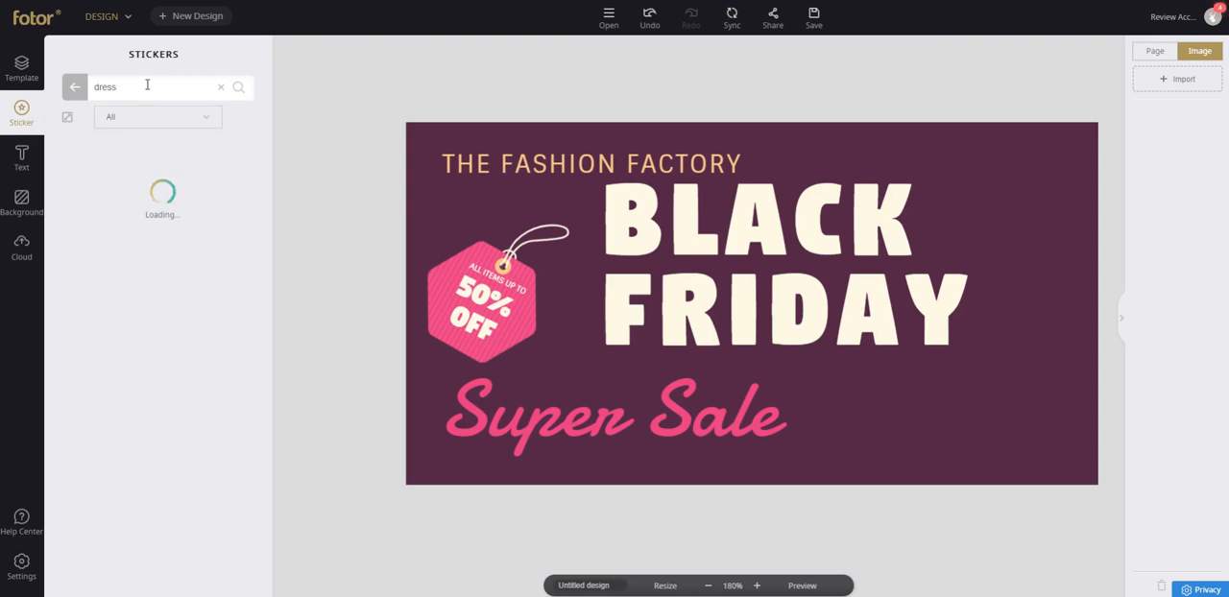
{"action": "scroll", "coordinate": [218, 375], "scroll_direction": "down", "scroll_amount": 3}
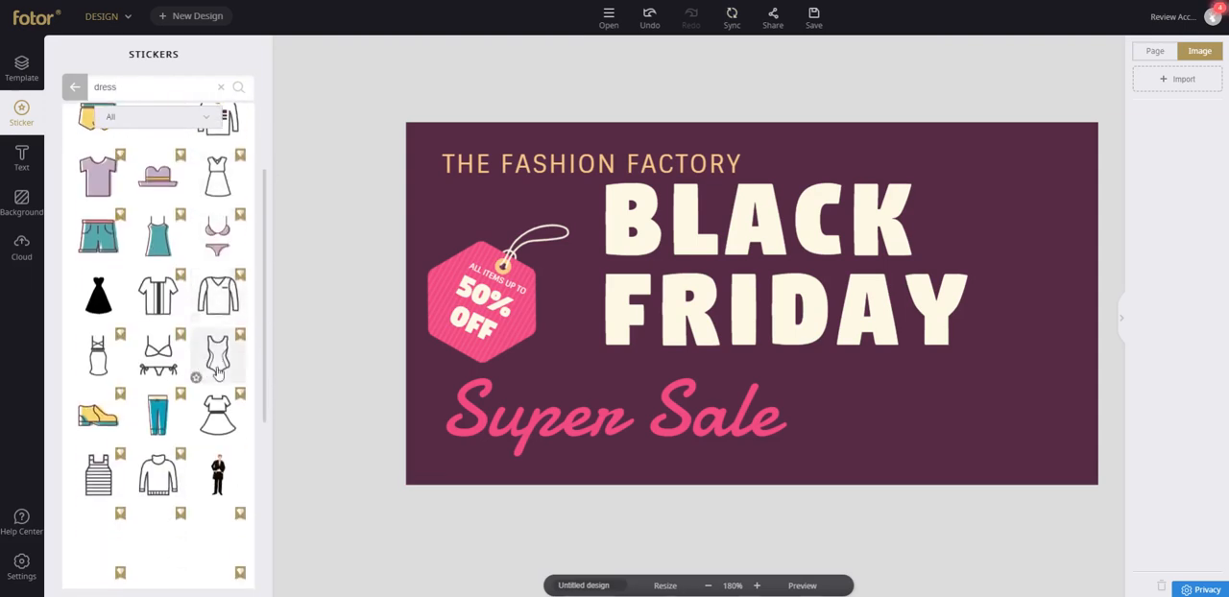
{"action": "left_click", "coordinate": [159, 300]}
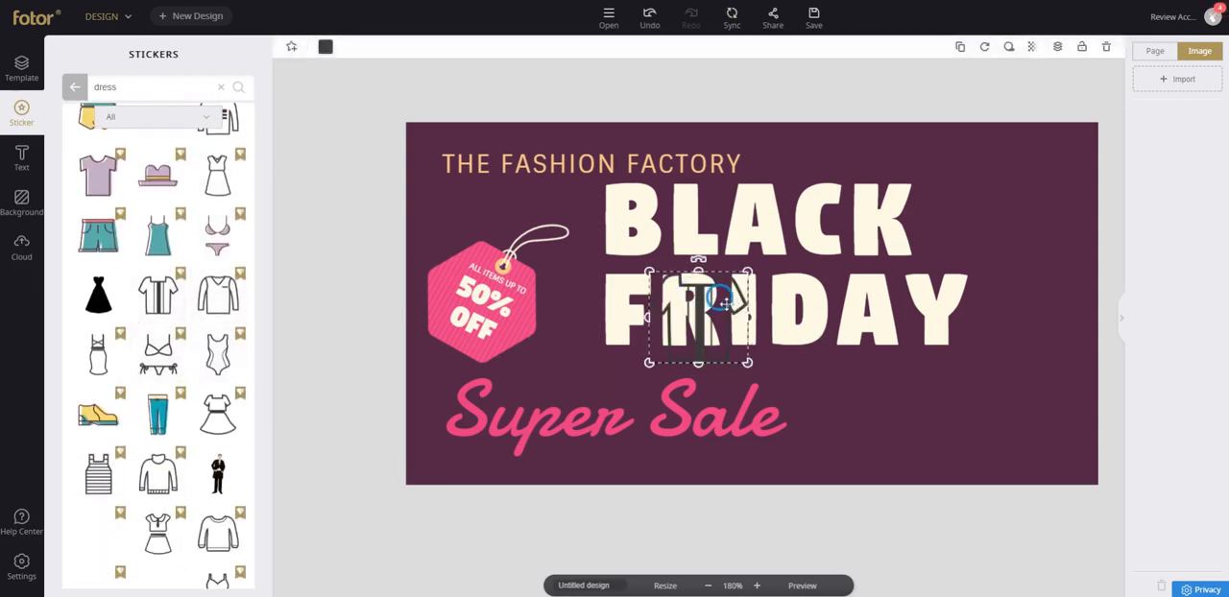
{"action": "left_click_drag", "start_coordinate": [727, 306], "coordinate": [1042, 385]}
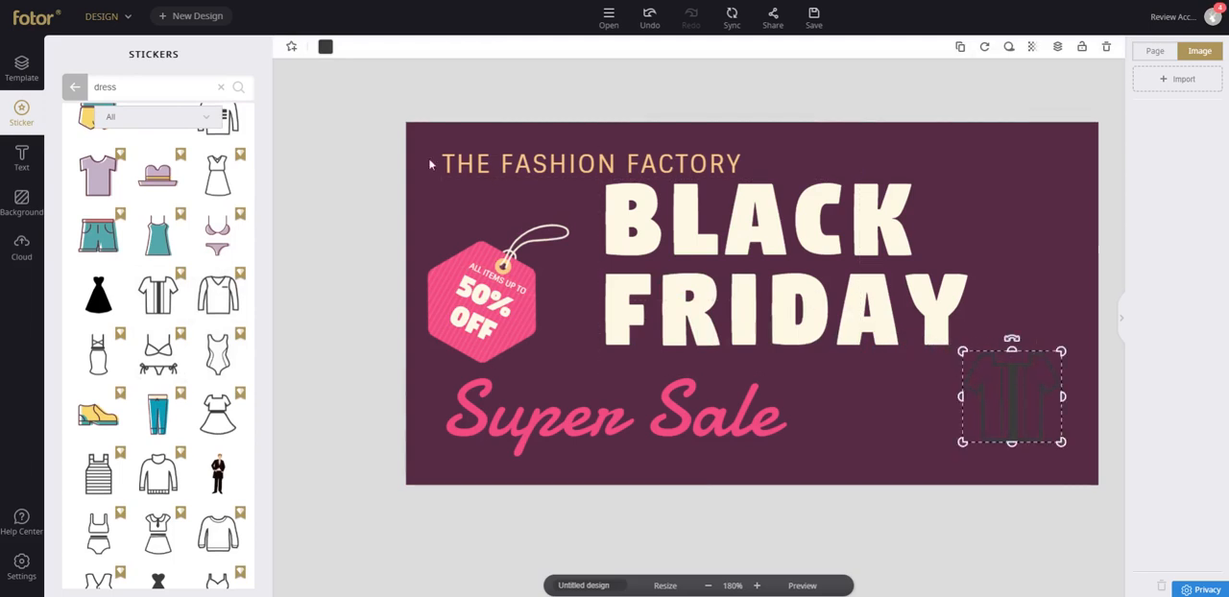
Recolor the shirt sticker with the cream color sampled from the BLACK FRIDAY lettering.
{"action": "left_click", "coordinate": [325, 50]}
{"action": "left_click", "coordinate": [329, 102]}
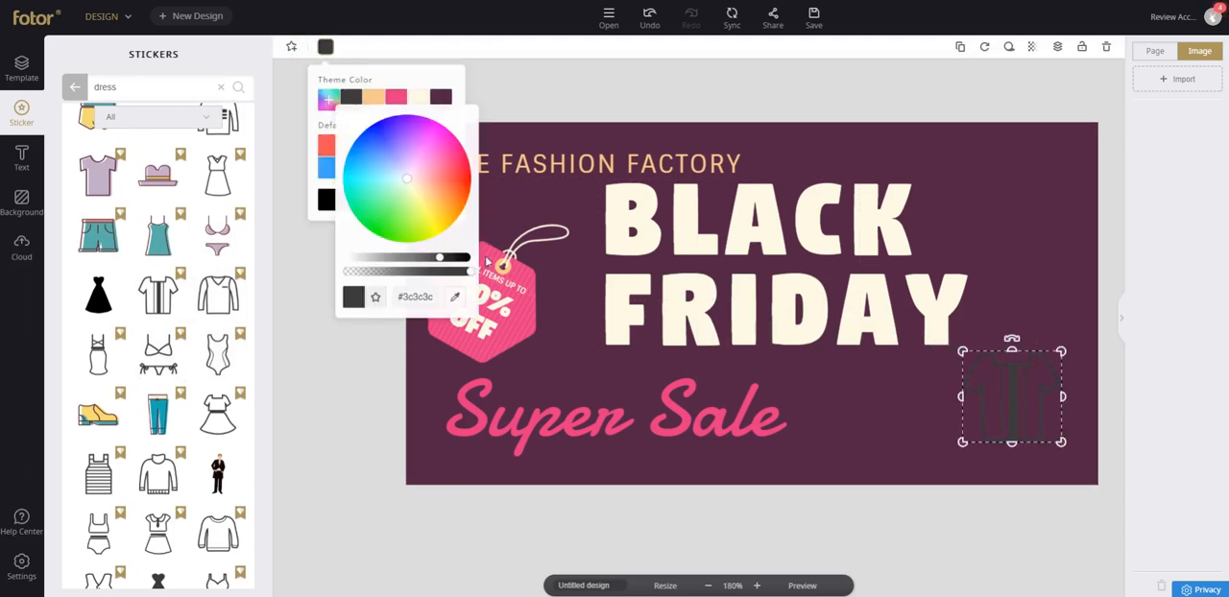
{"action": "left_click", "coordinate": [452, 299]}
{"action": "left_click", "coordinate": [612, 214]}
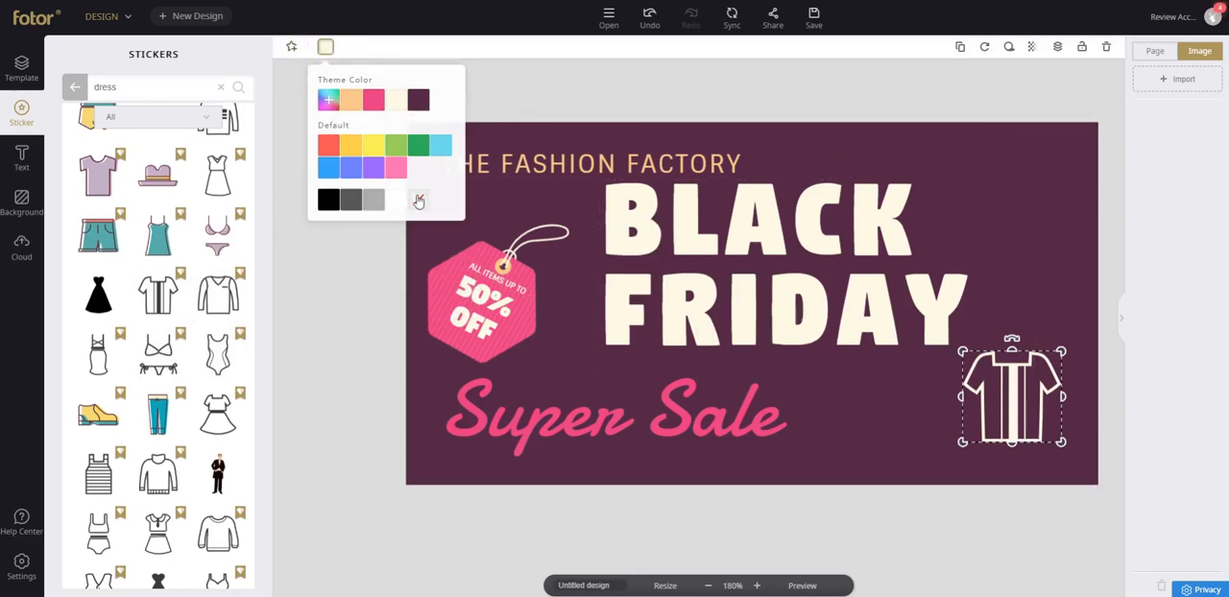
Tilt the shirt sticker clockwise at roughly its original size and move it over the end of the word FRIDAY.
{"action": "left_click", "coordinate": [576, 75]}
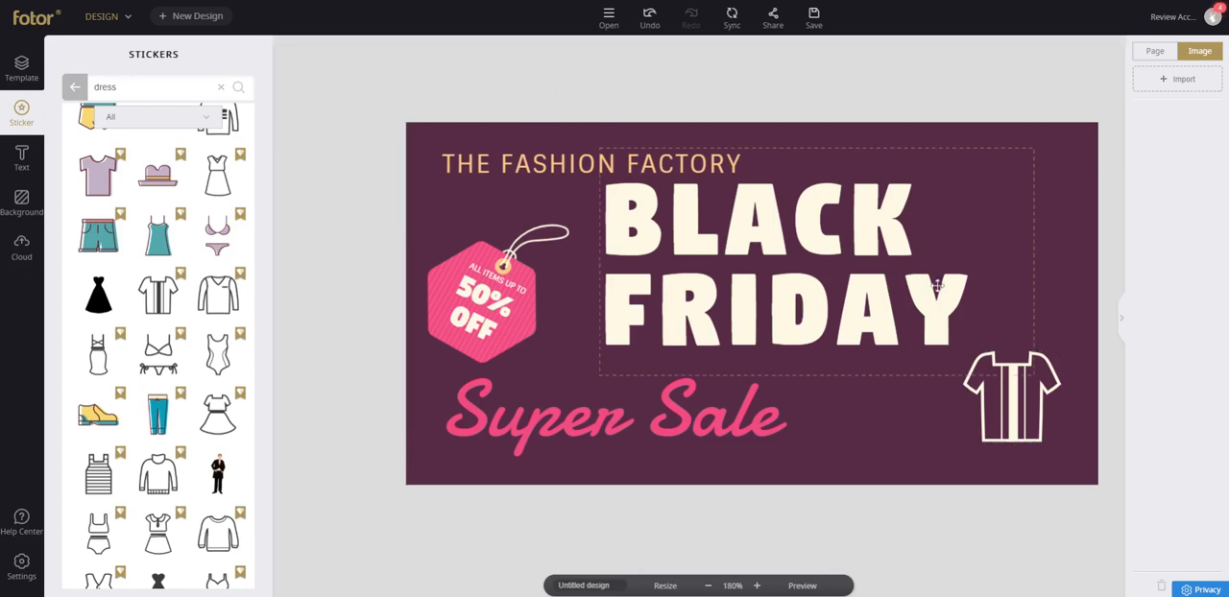
{"action": "left_click_drag", "start_coordinate": [1029, 387], "coordinate": [943, 399]}
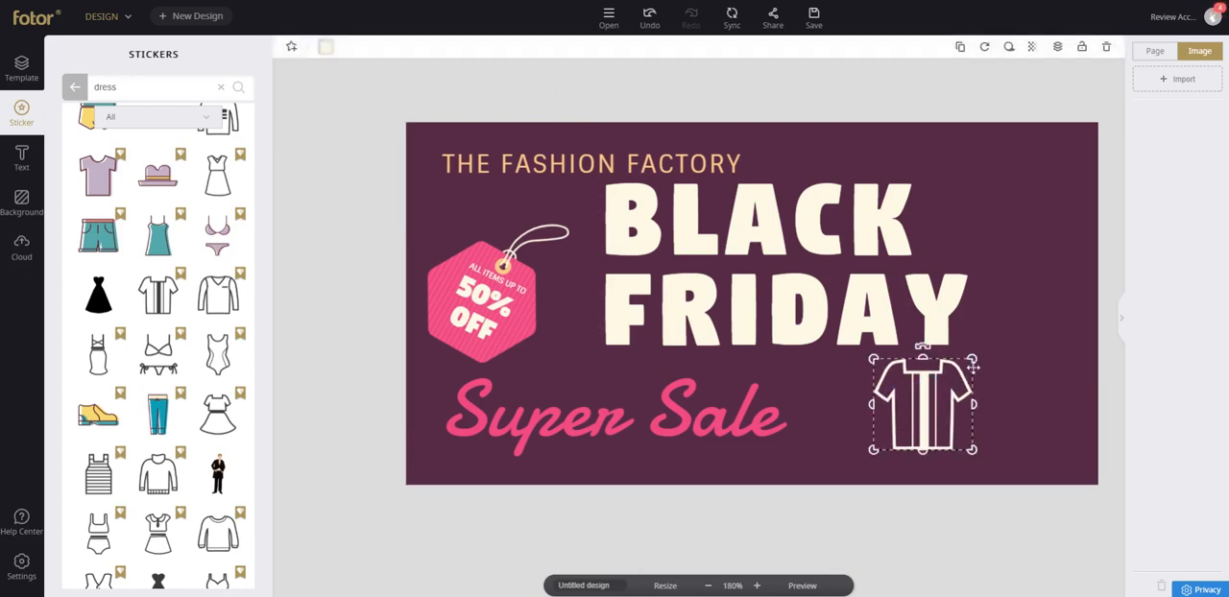
{"action": "left_click_drag", "start_coordinate": [973, 365], "coordinate": [1089, 251]}
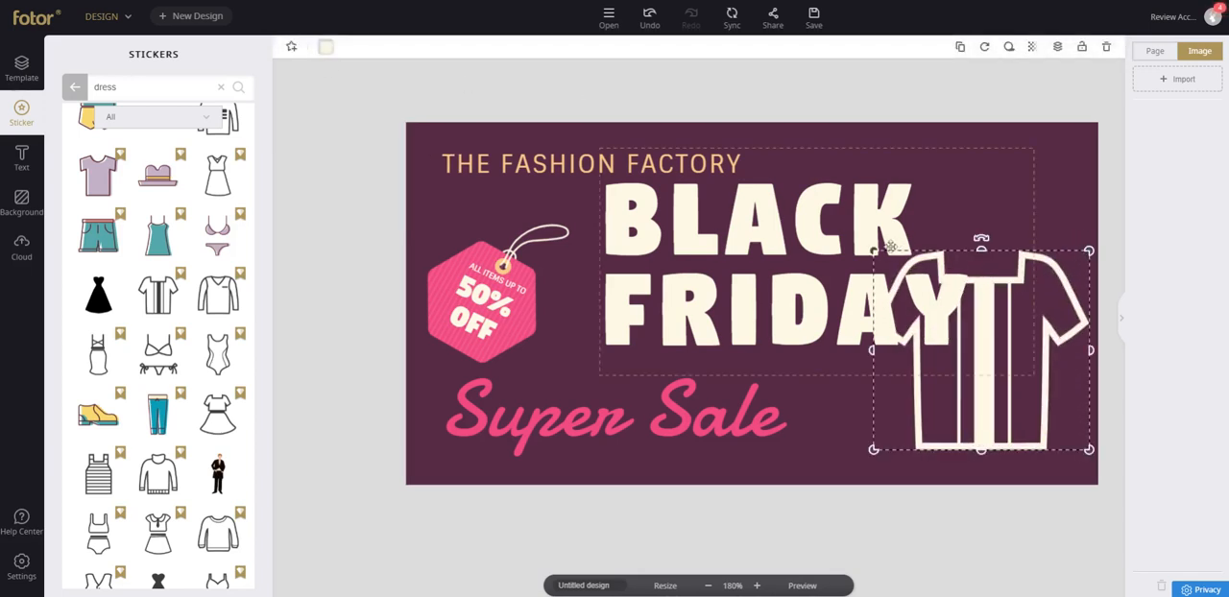
{"action": "left_click_drag", "start_coordinate": [981, 240], "coordinate": [1041, 231]}
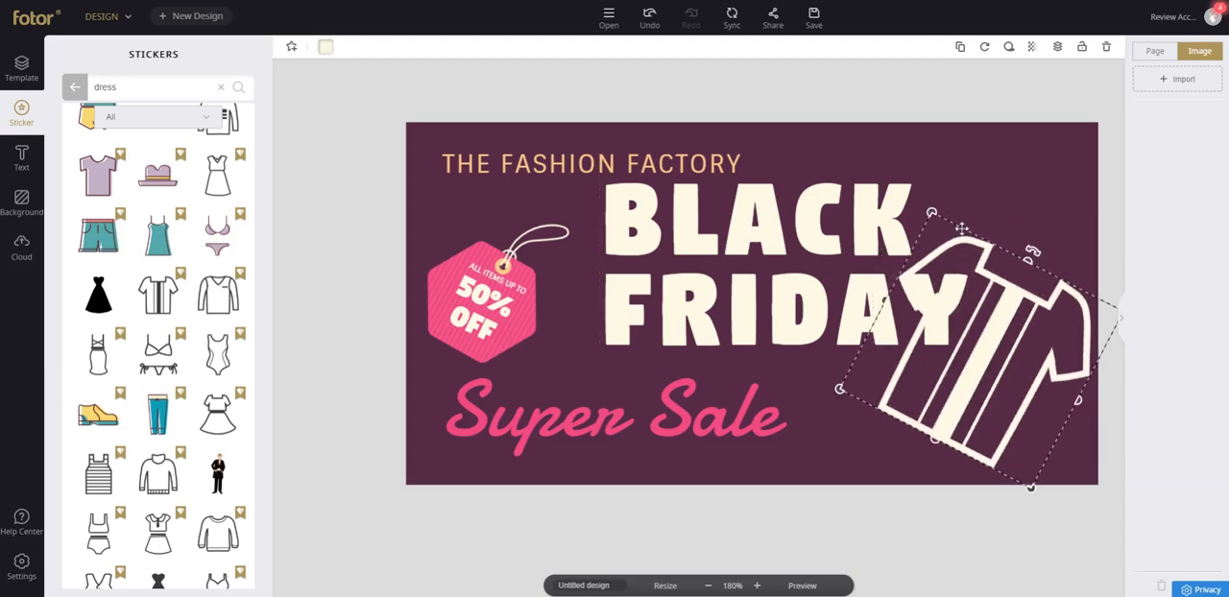
{"action": "left_click_drag", "start_coordinate": [933, 213], "coordinate": [1016, 310]}
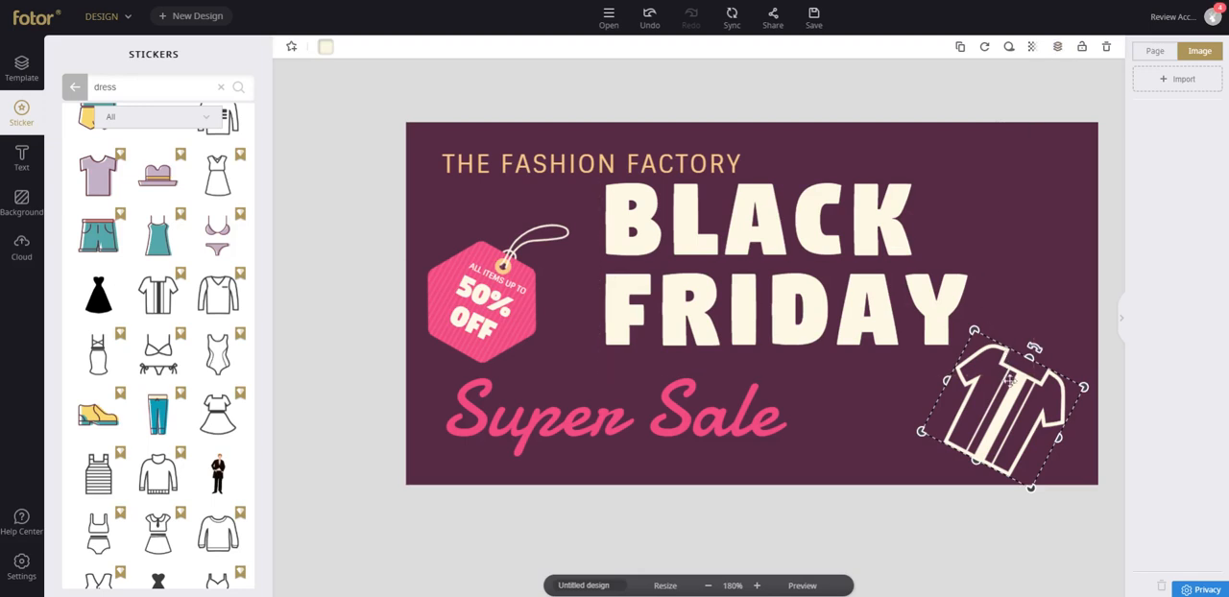
{"action": "left_click_drag", "start_coordinate": [1010, 386], "coordinate": [877, 319]}
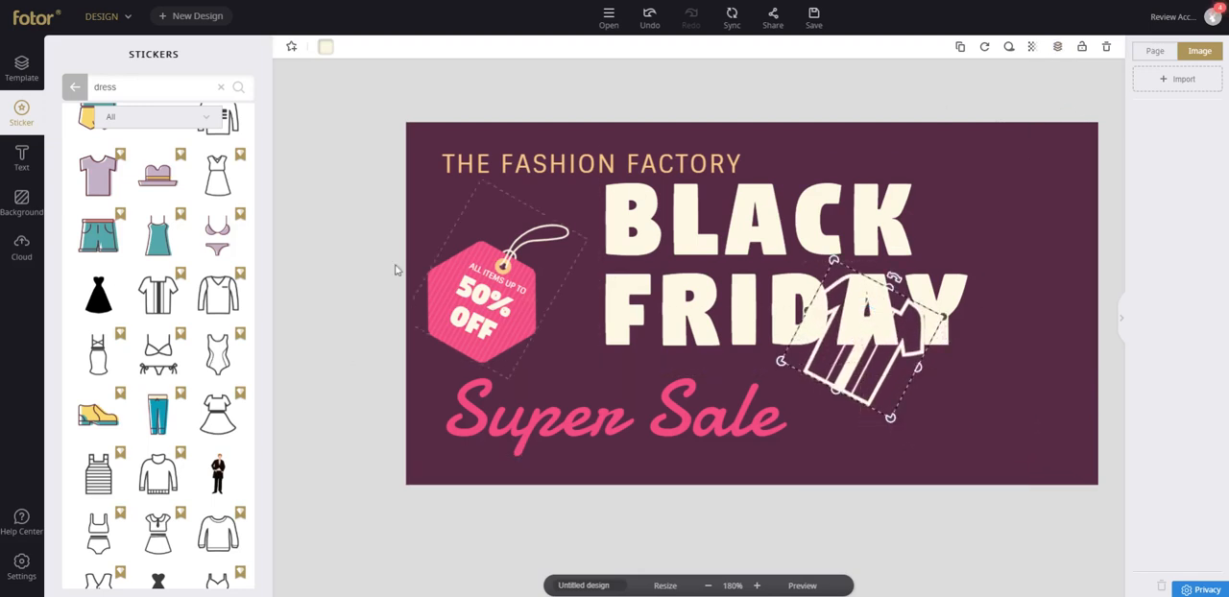
Recolor the shirt sticker with the pink theme color and enlarge it to cover the right part of the BLACK FRIDAY heading.
{"action": "left_click", "coordinate": [325, 46]}
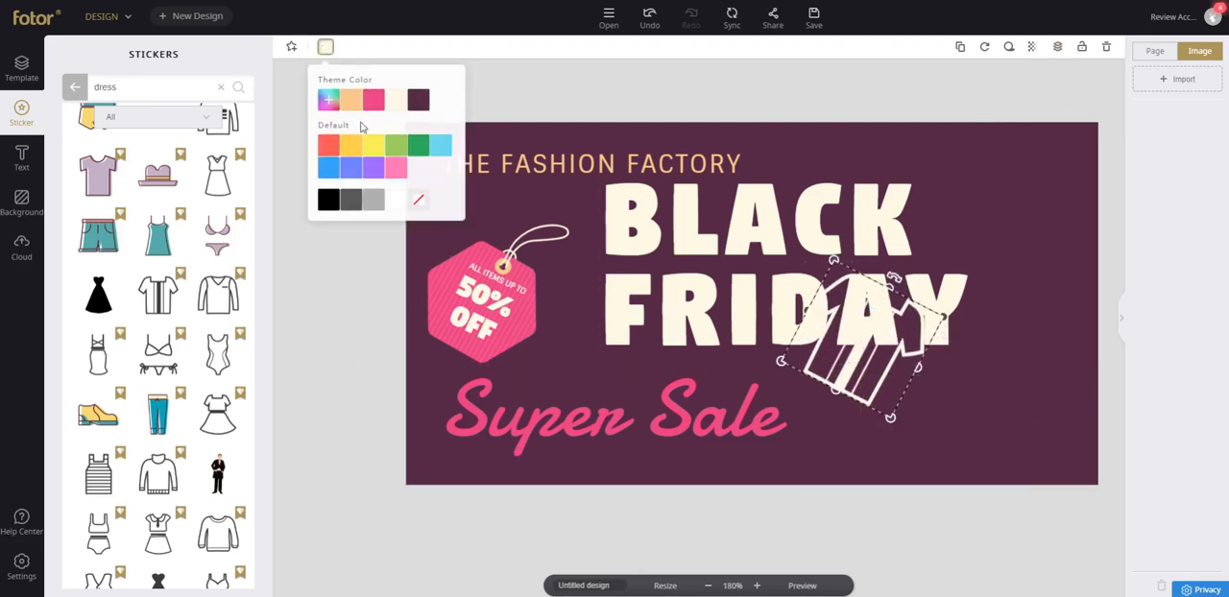
{"action": "left_click", "coordinate": [371, 102]}
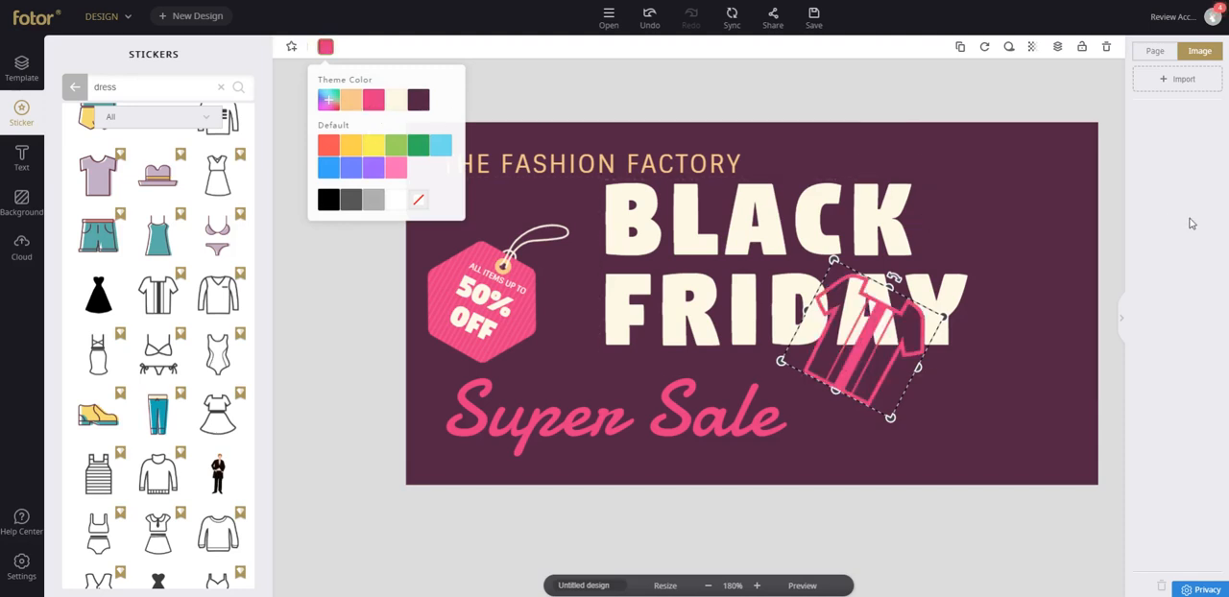
{"action": "left_click_drag", "start_coordinate": [871, 361], "coordinate": [845, 331]}
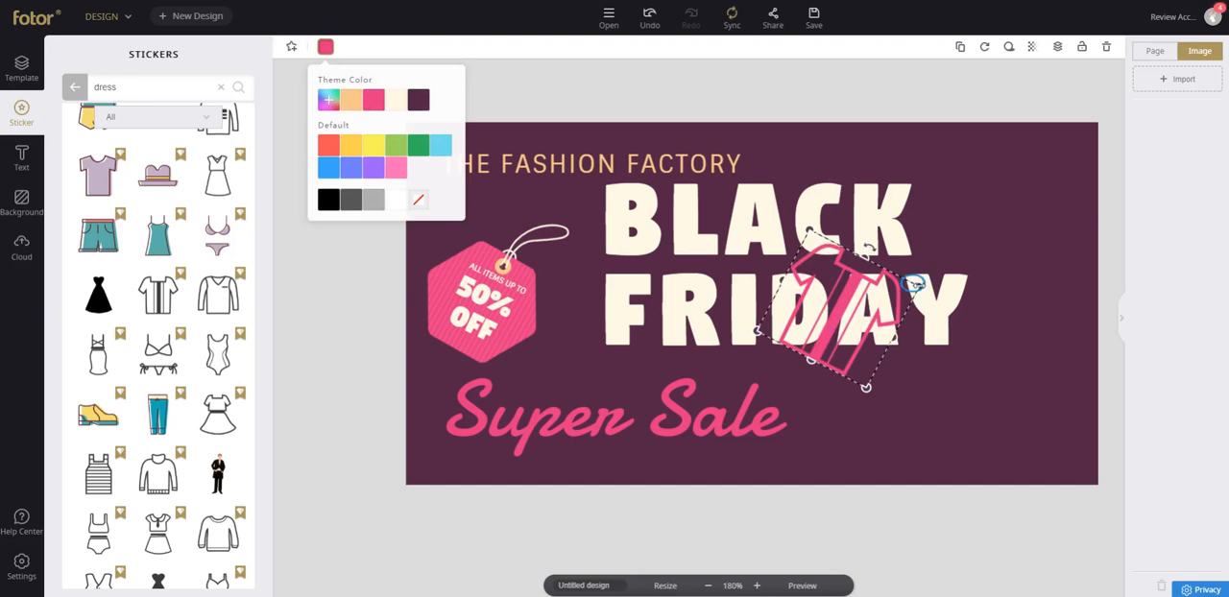
{"action": "left_click_drag", "start_coordinate": [913, 285], "coordinate": [1110, 233]}
{"action": "left_click_drag", "start_coordinate": [961, 243], "coordinate": [939, 254]}
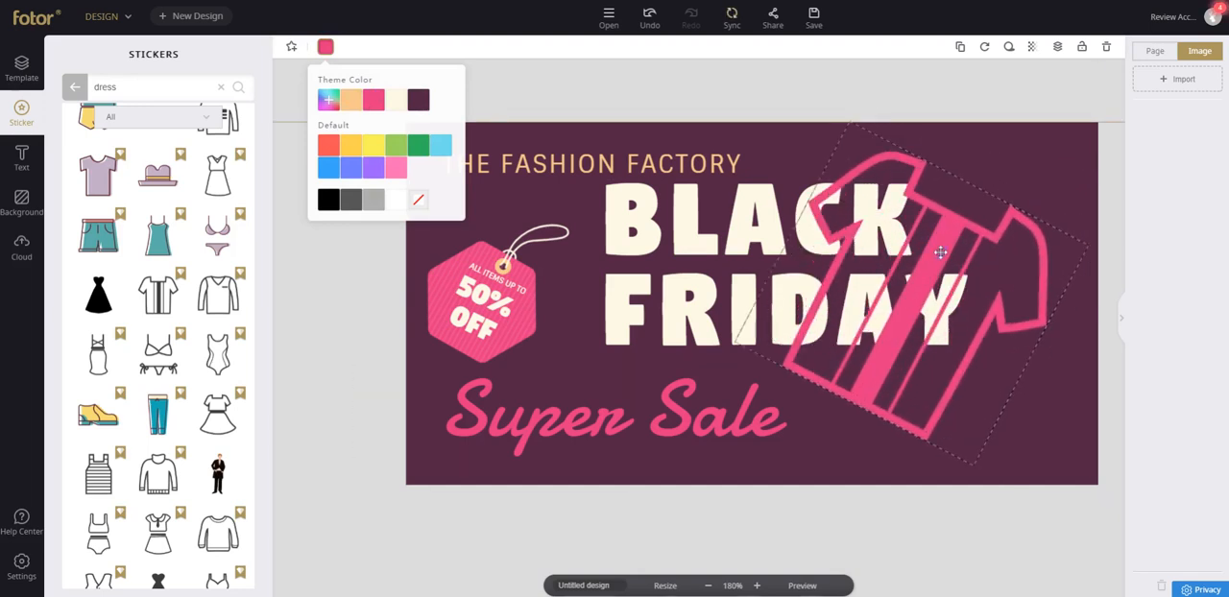
Send the shirt sticker behind the BLACK FRIDAY heading and shift the heading slightly left and down.
{"action": "left_click", "coordinate": [1061, 50]}
{"action": "left_click", "coordinate": [1041, 123]}
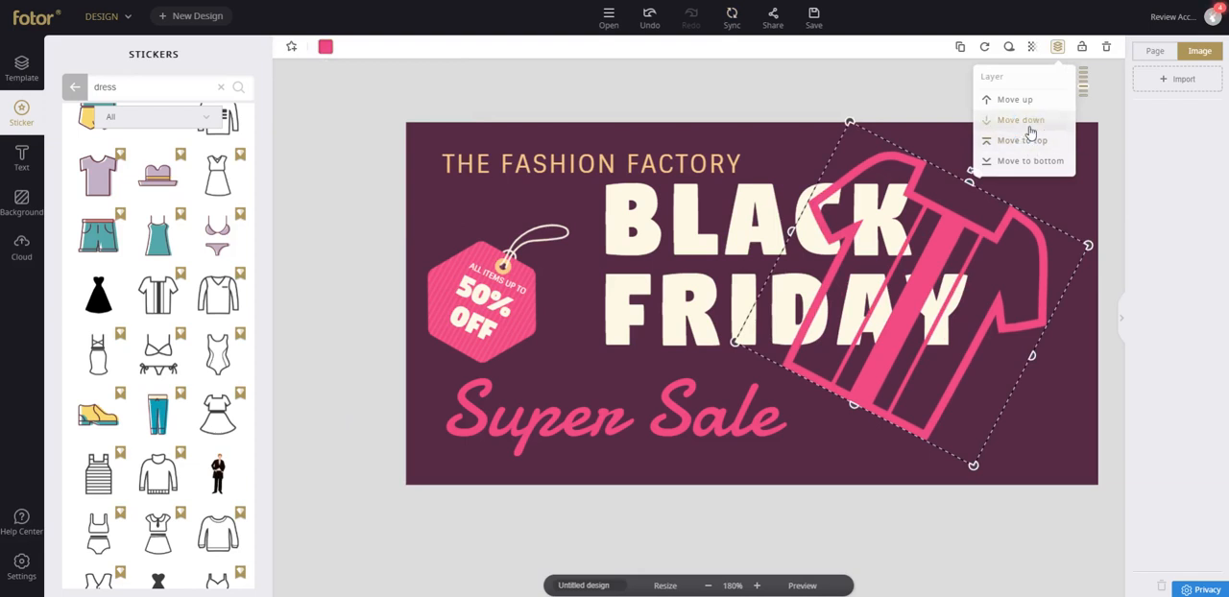
{"action": "left_click", "coordinate": [1030, 129]}
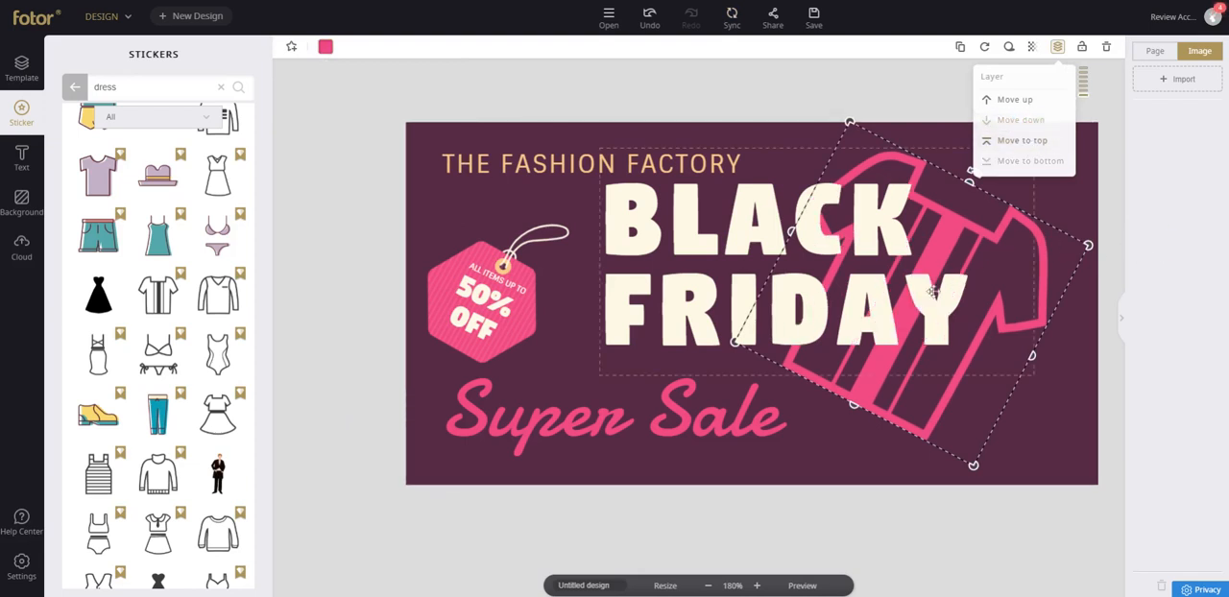
{"action": "left_click", "coordinate": [963, 396]}
{"action": "left_click_drag", "start_coordinate": [964, 397], "coordinate": [947, 393]}
{"action": "left_click", "coordinate": [1114, 175]}
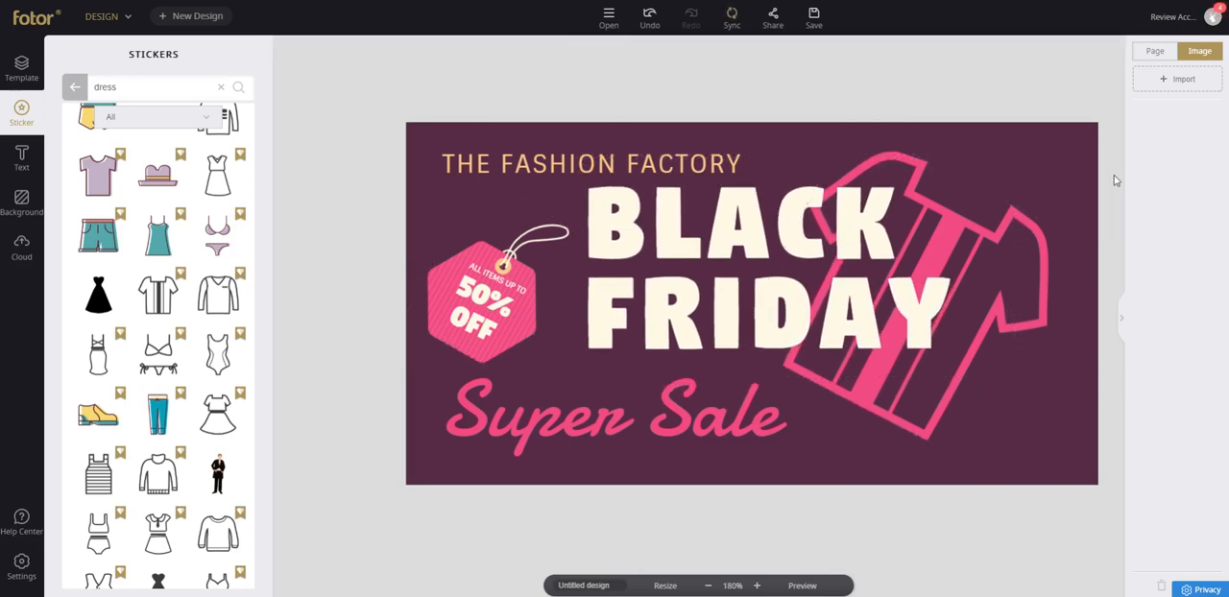
Bring the shirt sticker to the top layer and return it to the bottom layer.
{"action": "left_click", "coordinate": [1028, 213]}
{"action": "left_click", "coordinate": [1057, 48]}
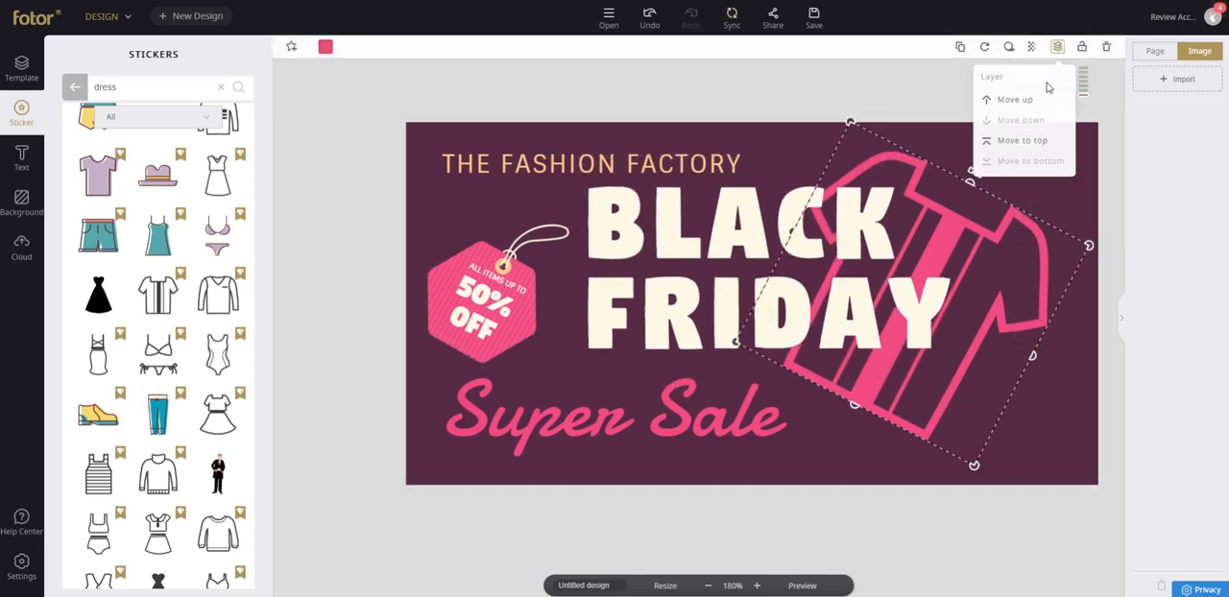
{"action": "left_click", "coordinate": [1038, 144]}
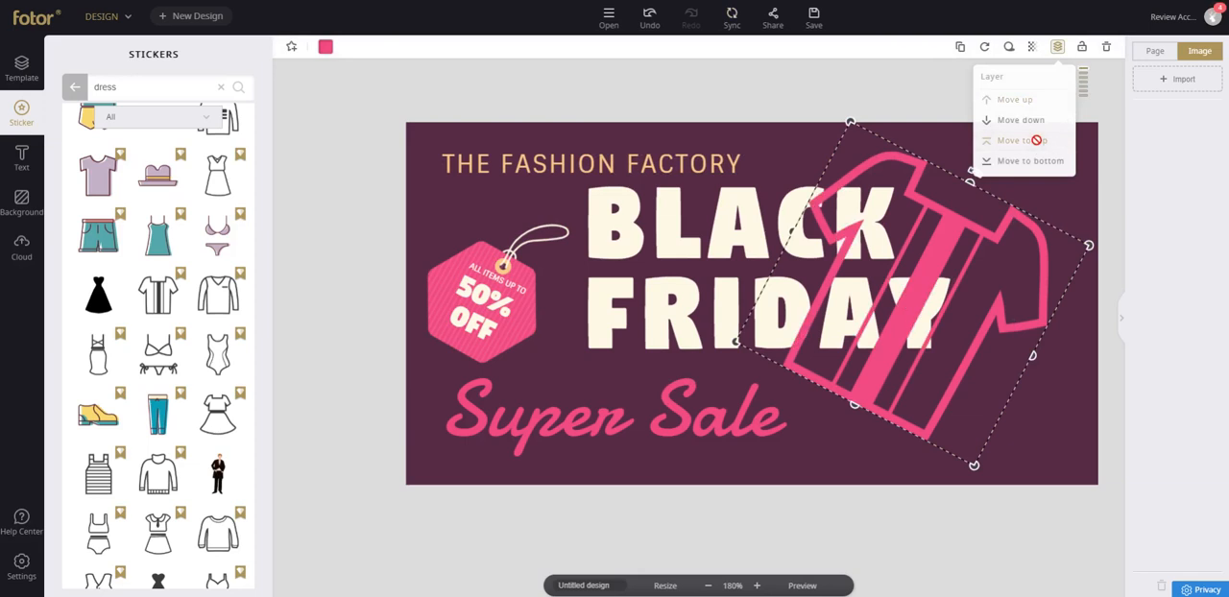
{"action": "left_click", "coordinate": [1060, 165]}
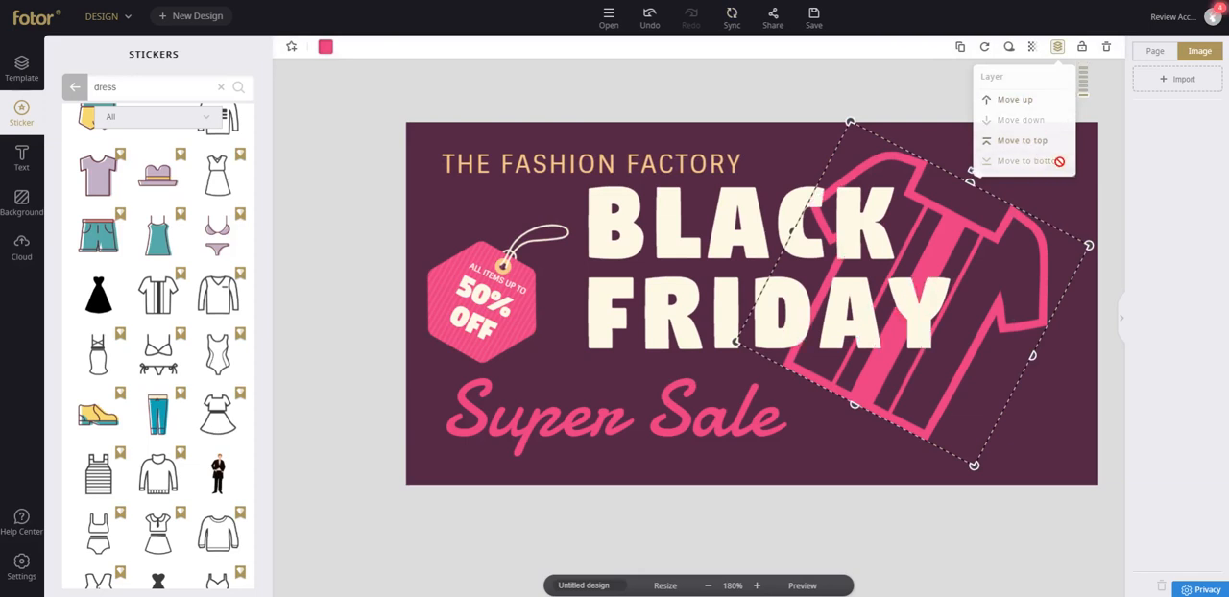
{"action": "left_click", "coordinate": [785, 94]}
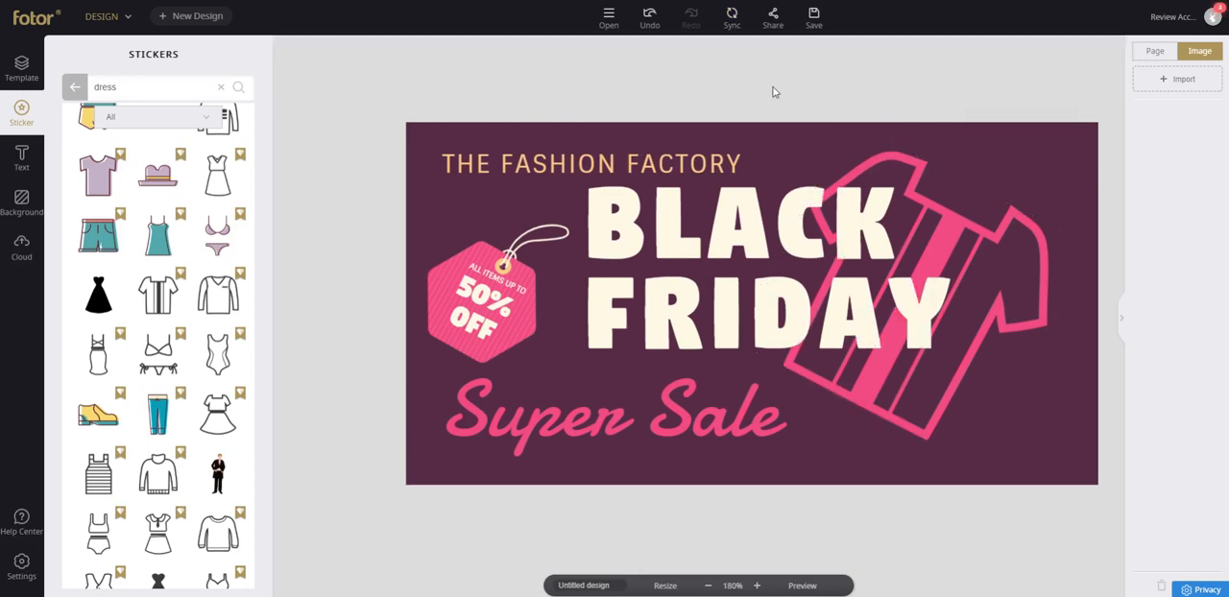
Set the THE FASHION FACTORY text to the Sinkin Sans Black font and nudge it up and left.
{"action": "left_click", "coordinate": [692, 208]}
{"action": "left_click", "coordinate": [483, 170]}
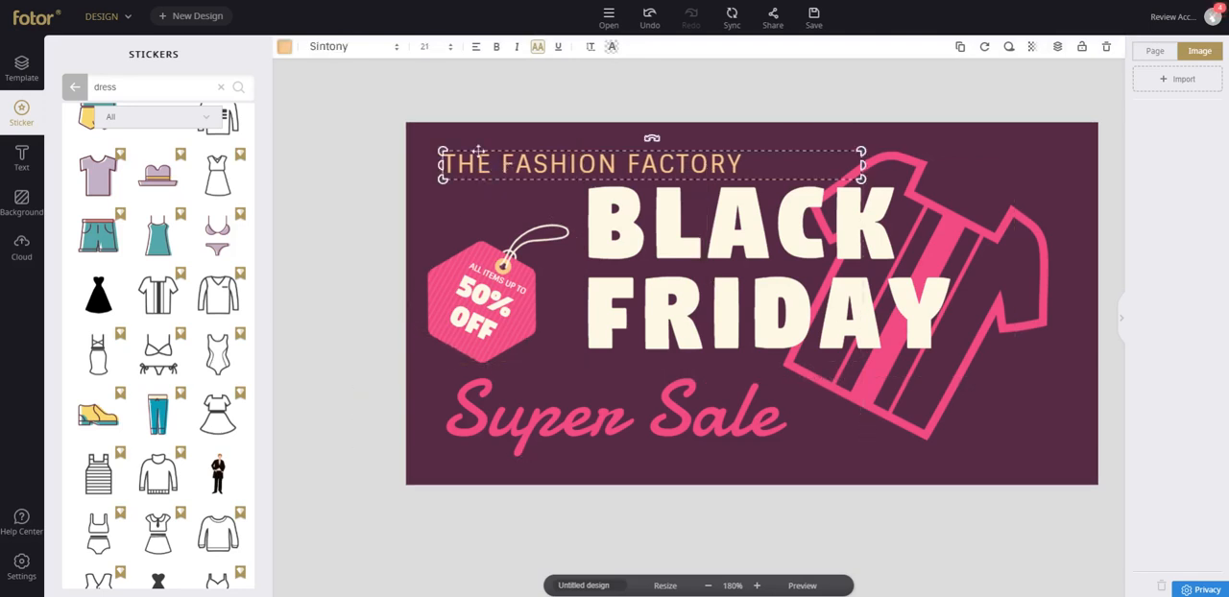
{"action": "left_click", "coordinate": [375, 53]}
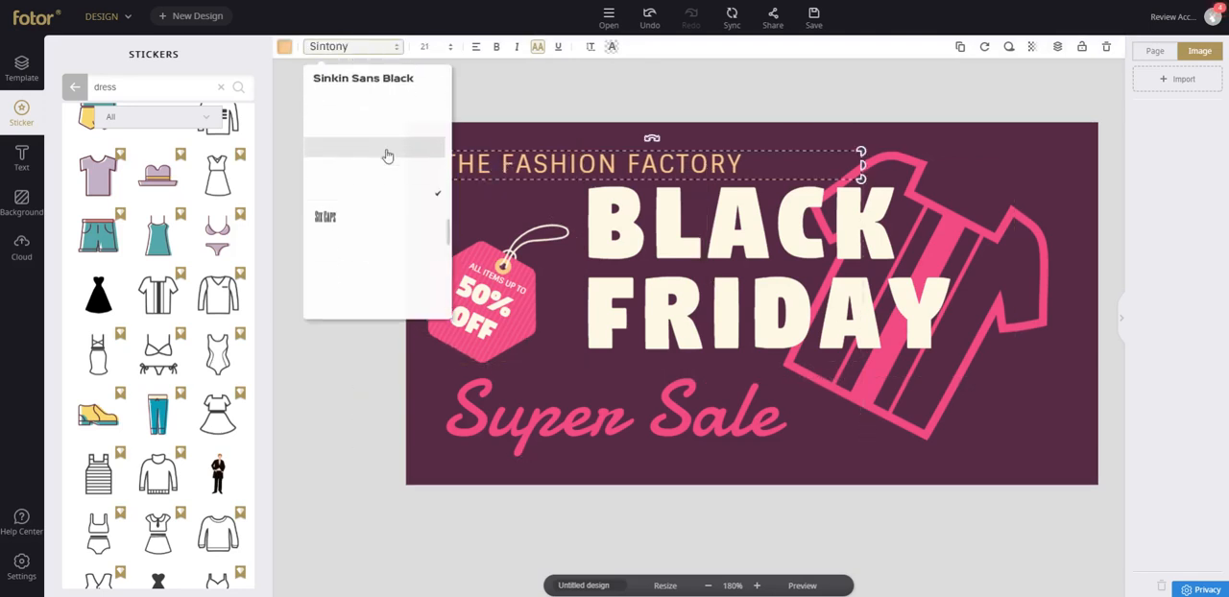
{"action": "left_click", "coordinate": [392, 83]}
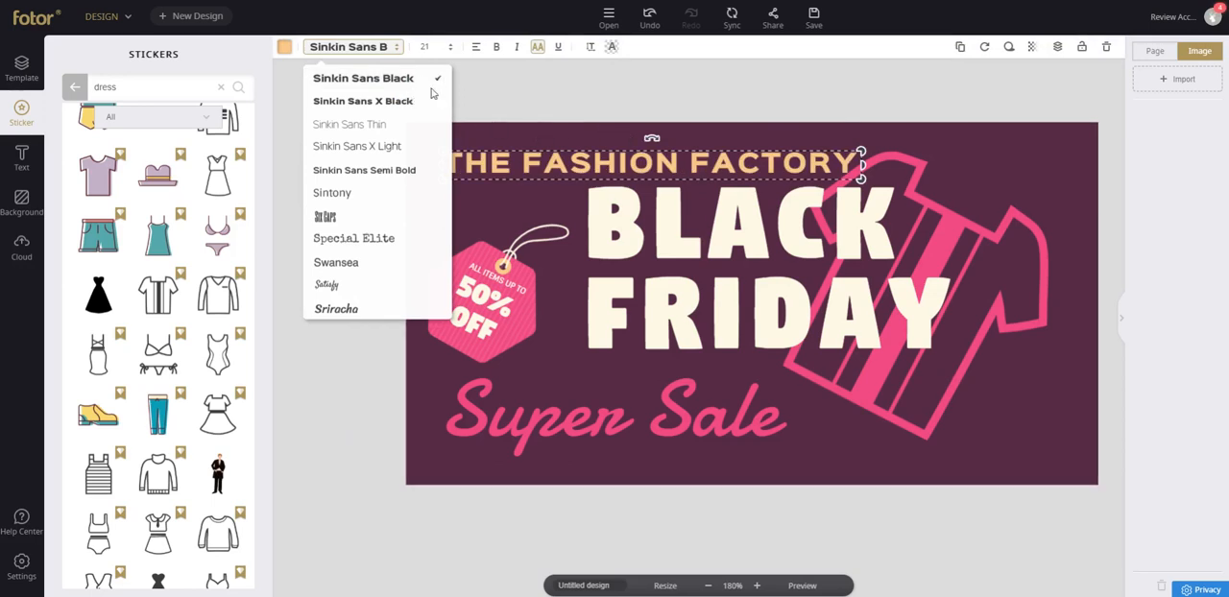
{"action": "left_click", "coordinate": [727, 122]}
{"action": "left_click_drag", "start_coordinate": [621, 148], "coordinate": [613, 139]}
Recolor THE FASHION FACTORY with the pink sampled from the Super Sale lettering.
{"action": "left_click", "coordinate": [286, 48]}
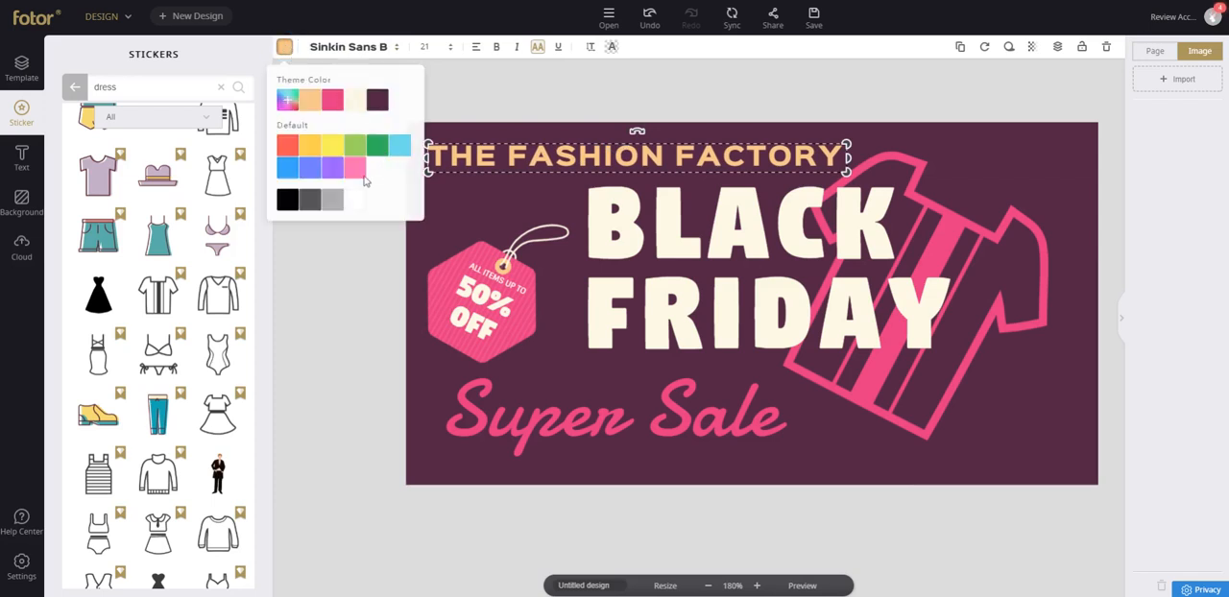
{"action": "left_click", "coordinate": [290, 103]}
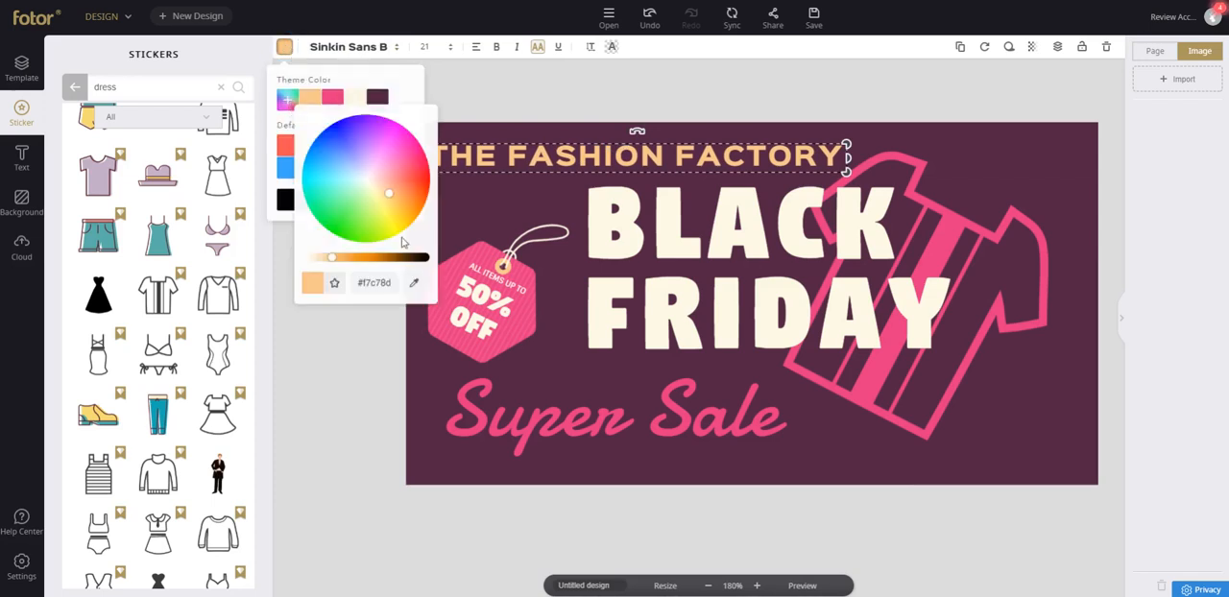
{"action": "left_click", "coordinate": [414, 282]}
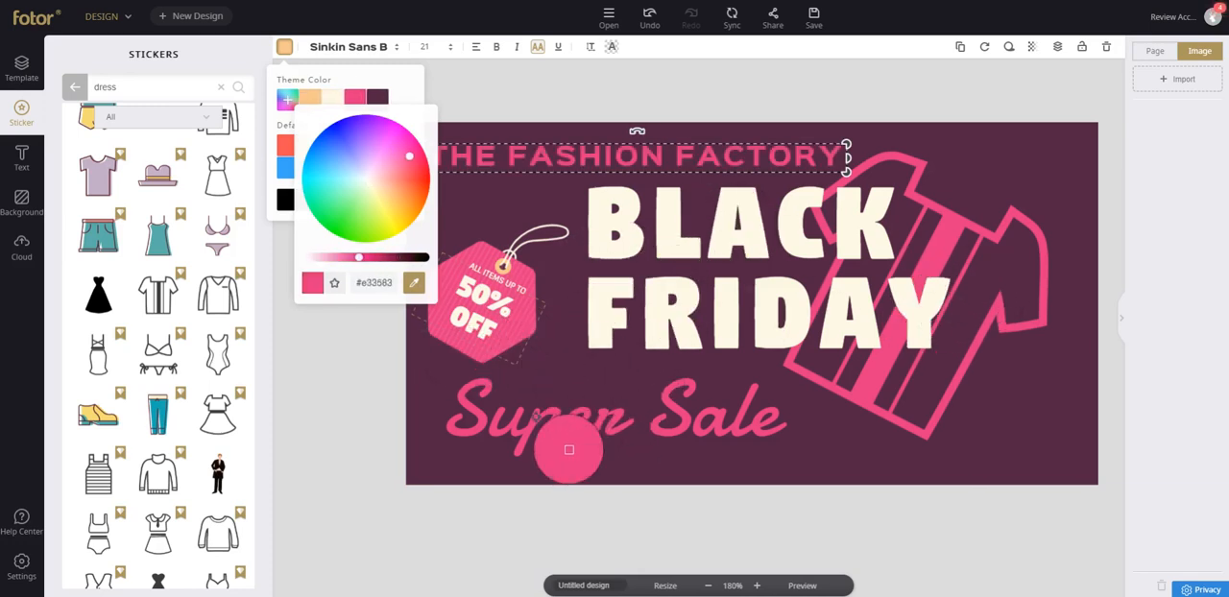
{"action": "left_click", "coordinate": [538, 419]}
{"action": "left_click", "coordinate": [461, 82]}
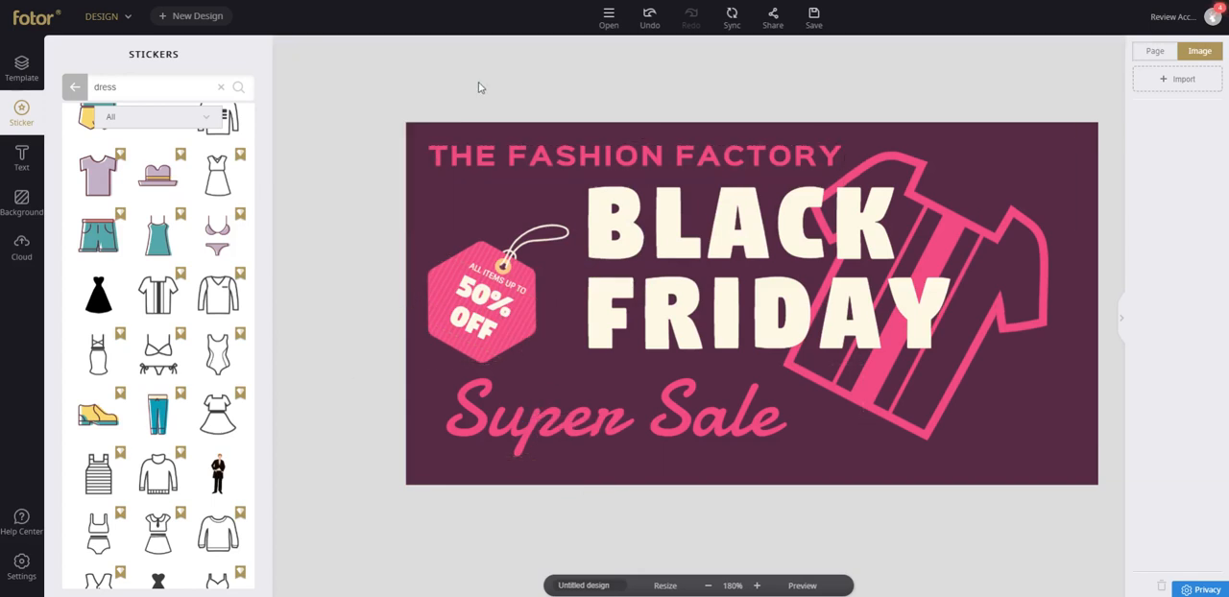
Add a drop shadow to THE FASHION FACTORY with blur 0 and distance 17.
{"action": "double_click", "coordinate": [575, 146]}
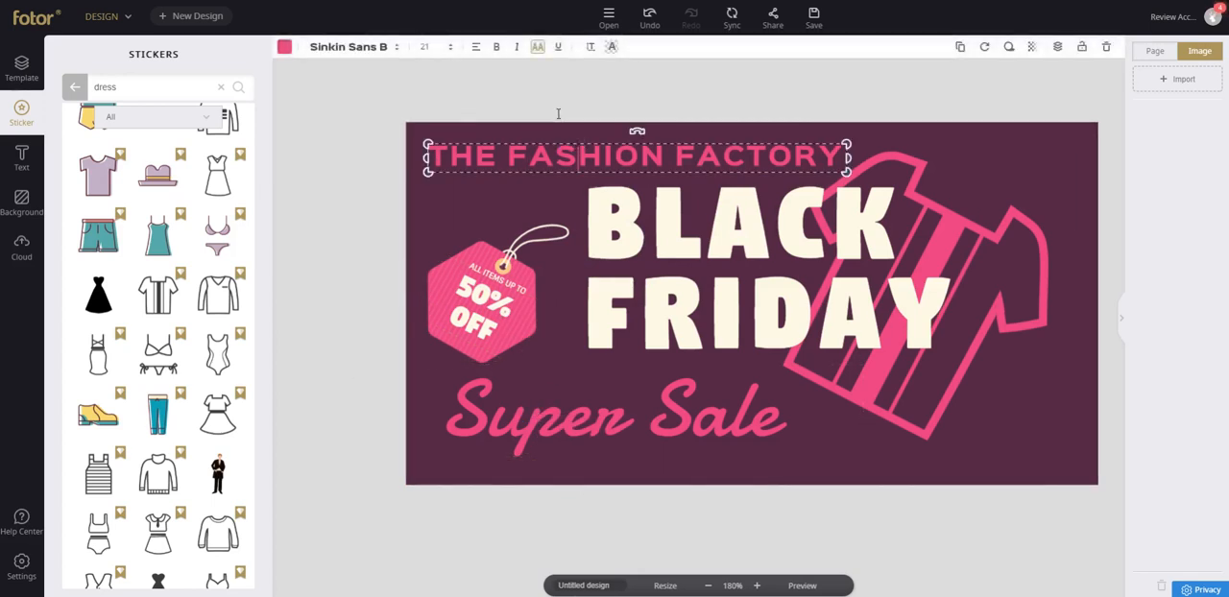
{"action": "left_click", "coordinate": [1010, 48]}
{"action": "left_click", "coordinate": [1004, 85]}
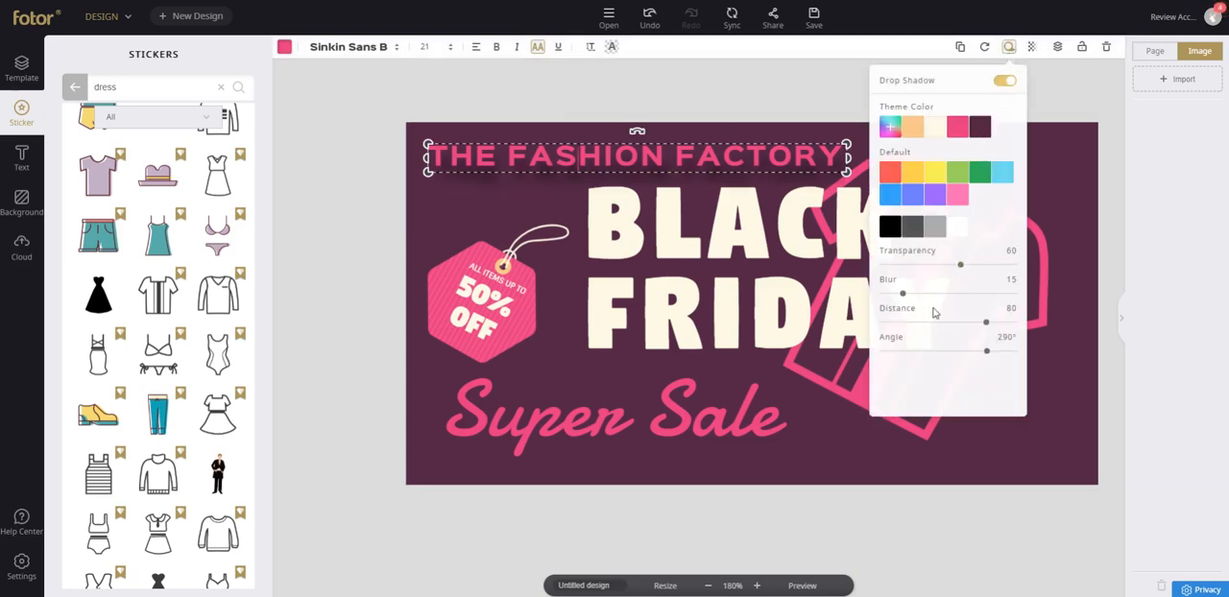
{"action": "left_click_drag", "start_coordinate": [903, 293], "coordinate": [874, 295]}
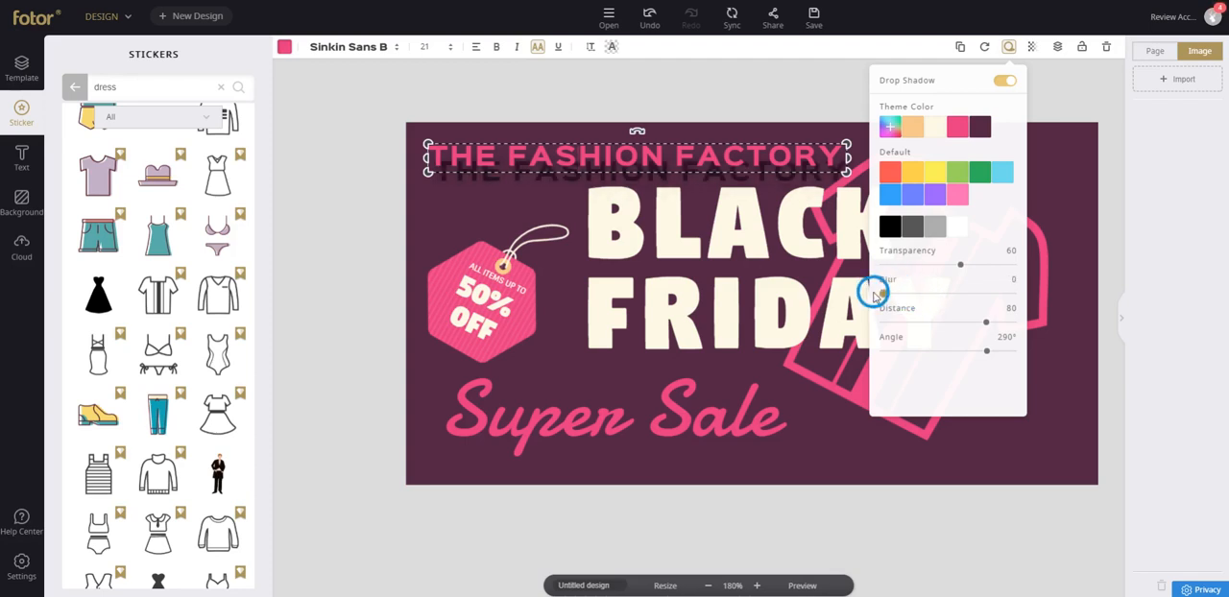
{"action": "left_click_drag", "start_coordinate": [986, 322], "coordinate": [904, 326]}
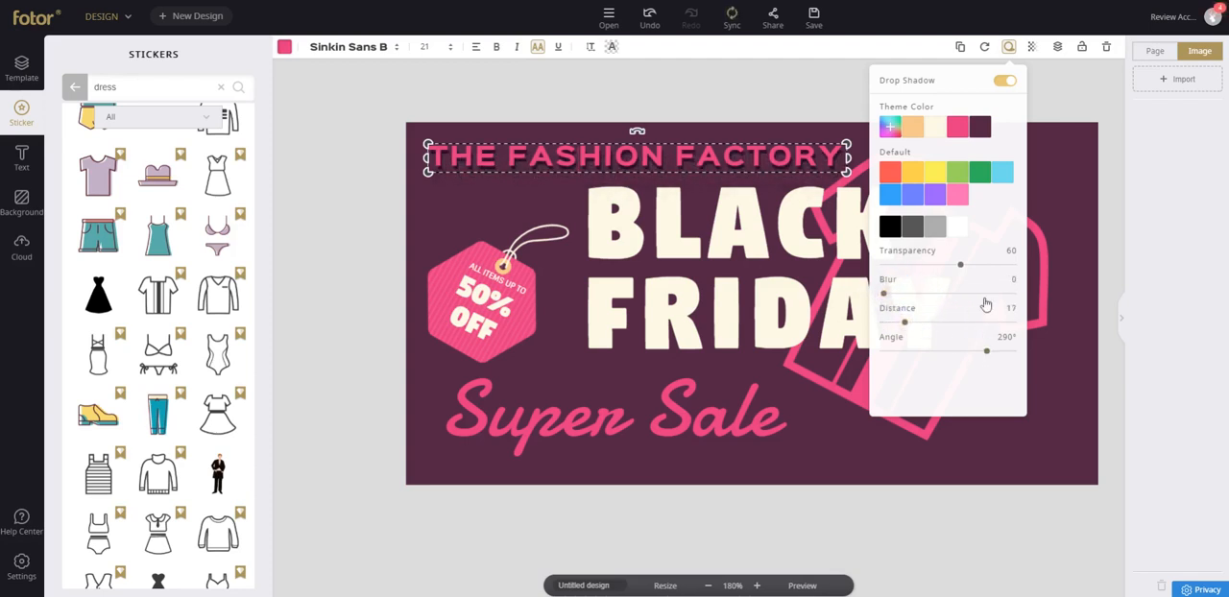
{"action": "left_click_drag", "start_coordinate": [985, 355], "coordinate": [959, 347]}
{"action": "left_click", "coordinate": [393, 180]}
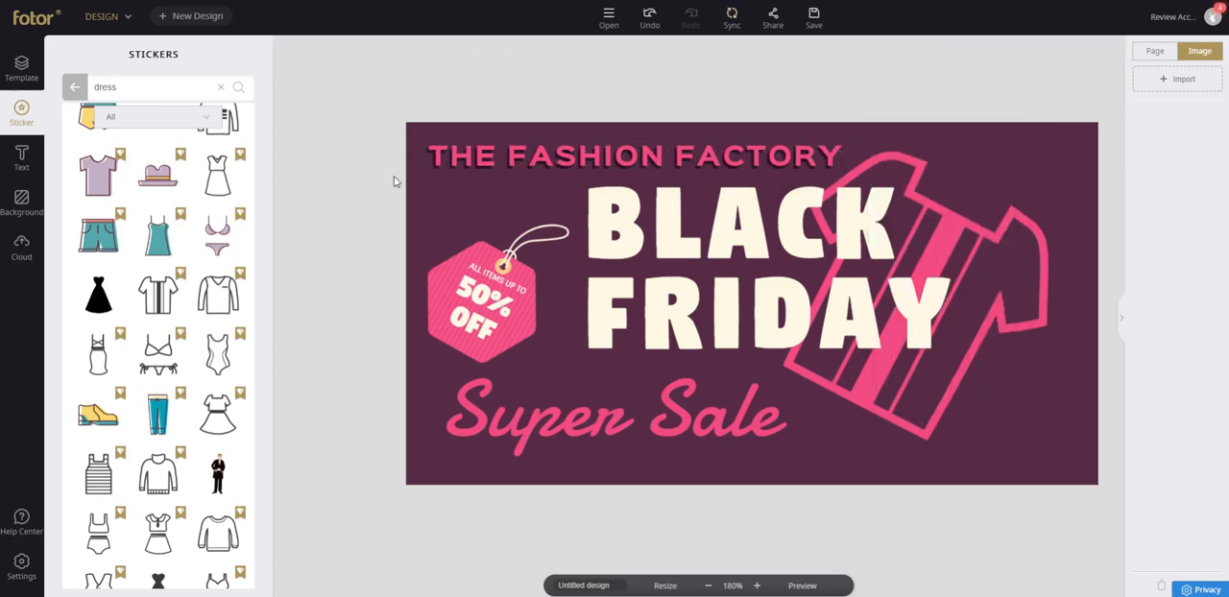
Add a drop shadow to Super Sale with transparency 34, blur 0 and distance 16.
{"action": "left_click", "coordinate": [622, 413]}
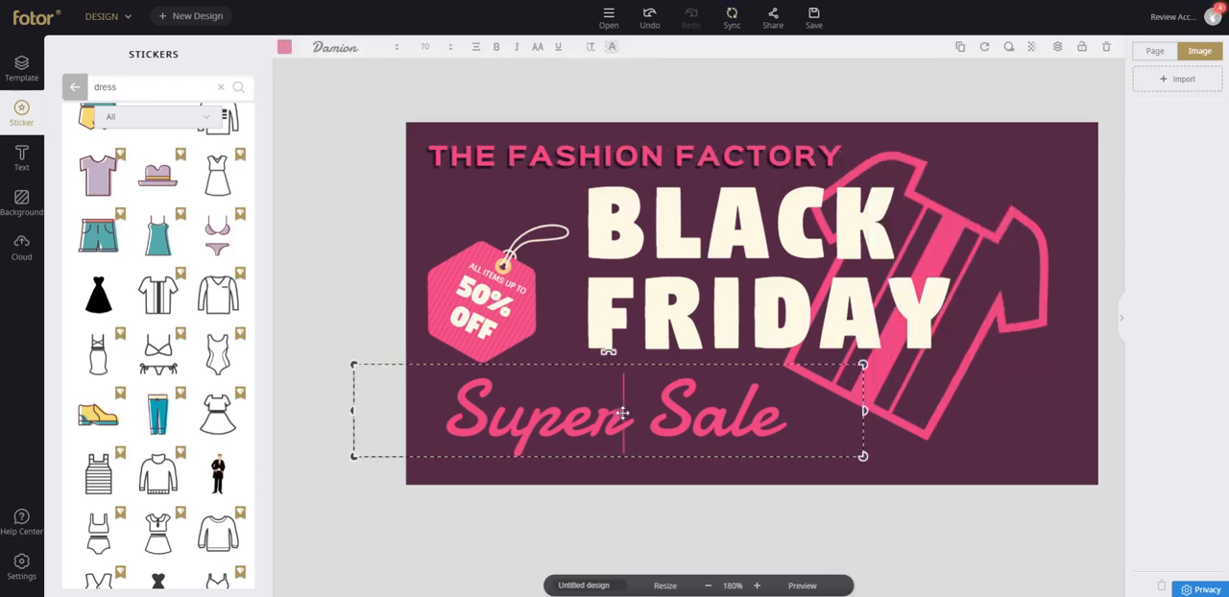
{"action": "left_click", "coordinate": [1007, 48]}
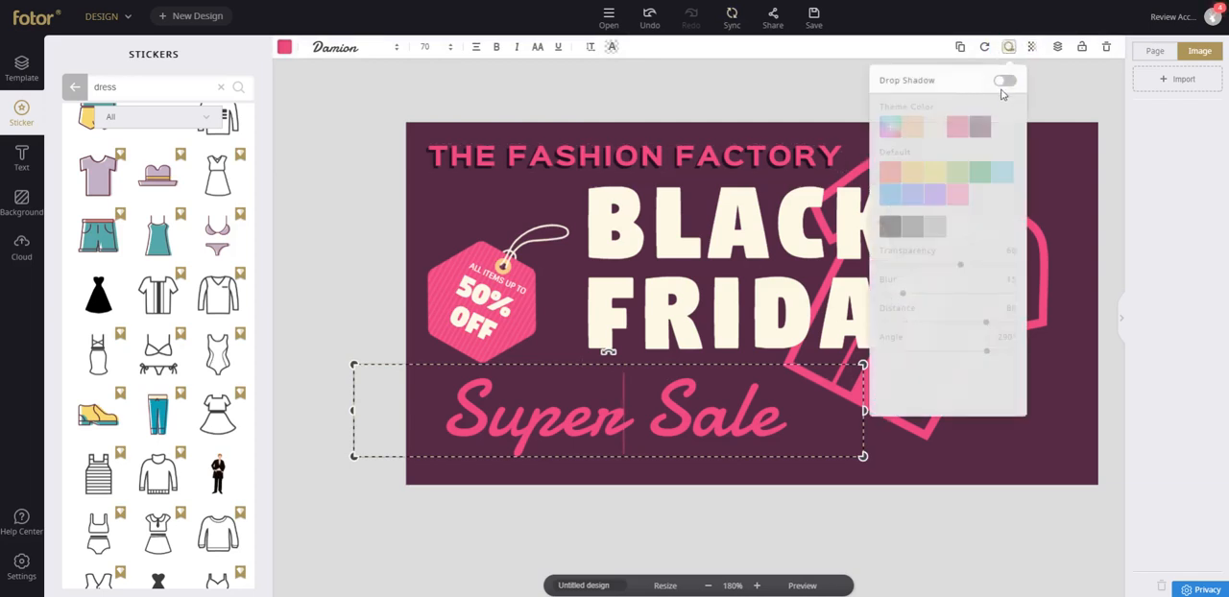
{"action": "left_click", "coordinate": [1005, 82]}
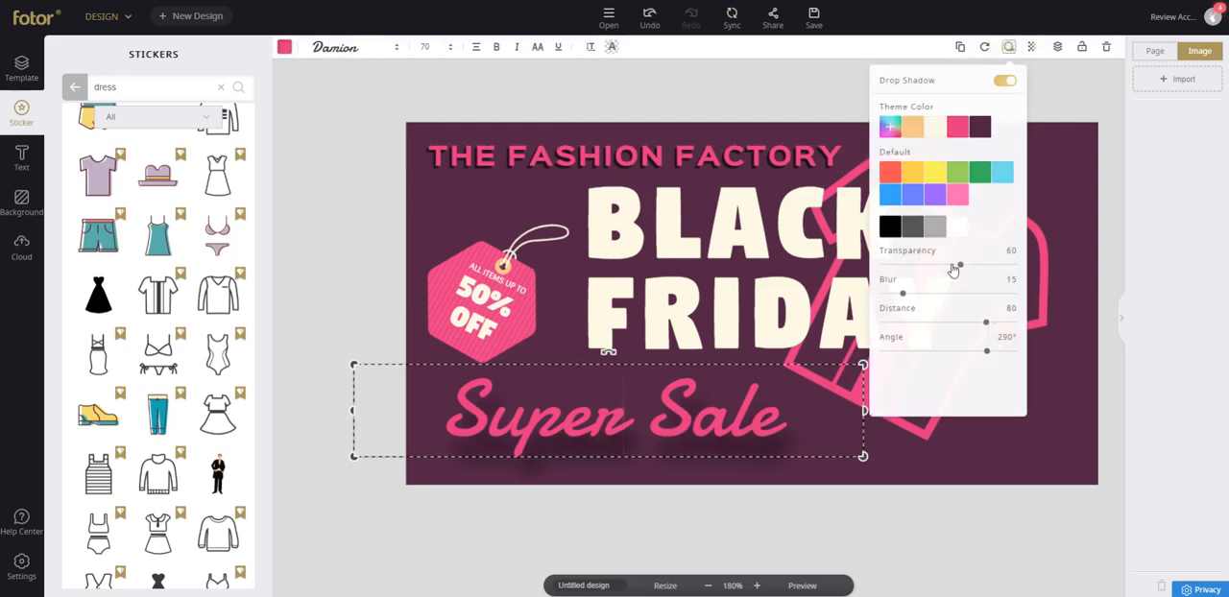
{"action": "mouse_move", "coordinate": [953, 271]}
{"action": "left_mouse_down"}
{"action": "mouse_move", "coordinate": [893, 264]}
{"action": "mouse_move", "coordinate": [956, 265]}
{"action": "left_mouse_up"}
{"action": "left_click_drag", "start_coordinate": [904, 293], "coordinate": [879, 293]}
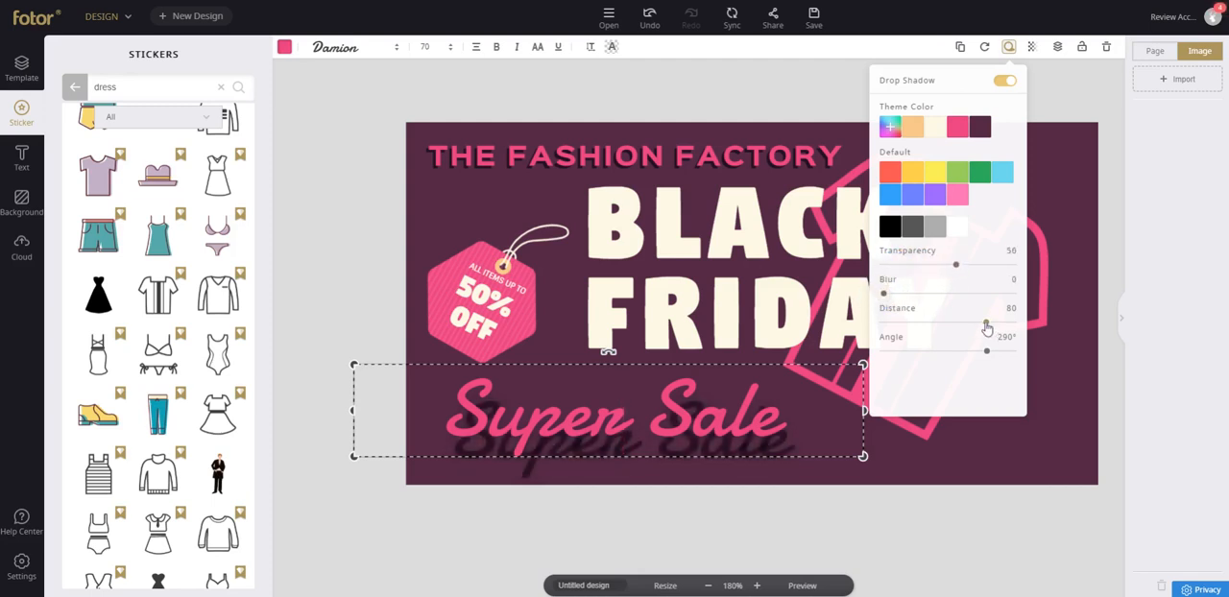
{"action": "mouse_move", "coordinate": [953, 272]}
{"action": "left_mouse_down"}
{"action": "mouse_move", "coordinate": [924, 267]}
{"action": "mouse_move", "coordinate": [948, 267]}
{"action": "mouse_move", "coordinate": [933, 273]}
{"action": "left_mouse_up"}
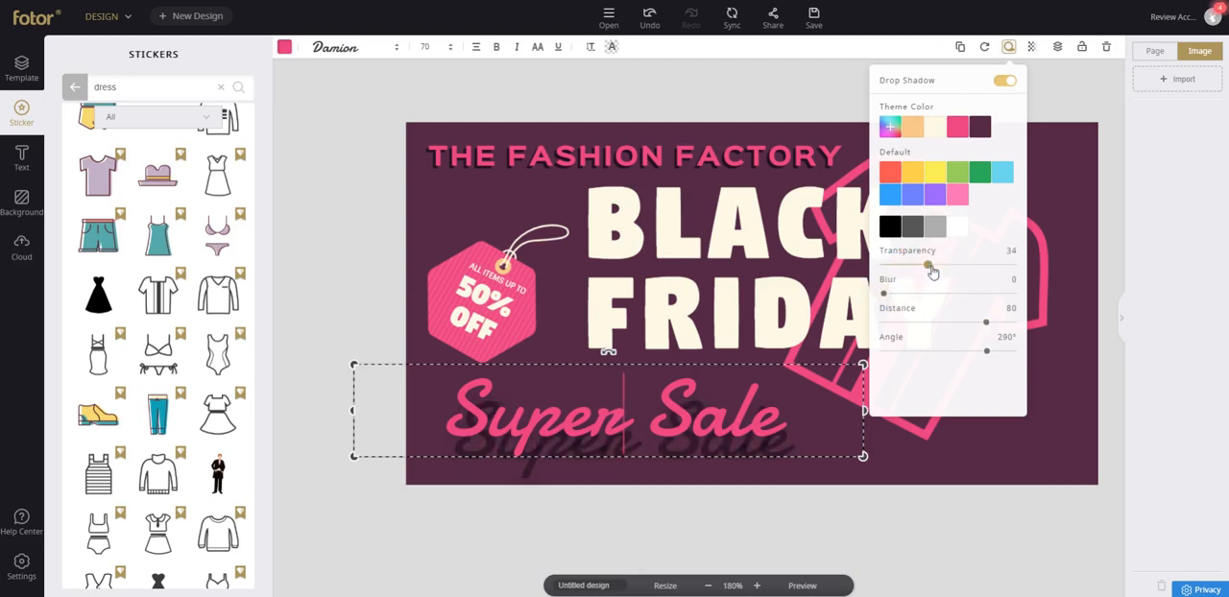
{"action": "left_click_drag", "start_coordinate": [986, 324], "coordinate": [903, 324]}
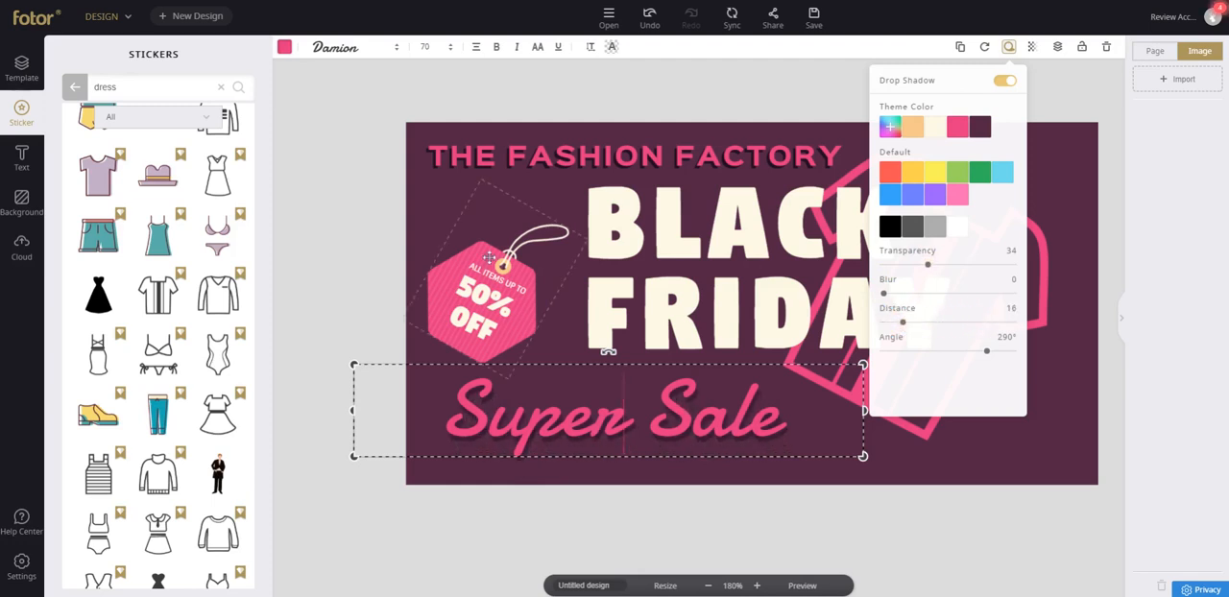
Move the BLACK FRIDAY text slightly down and to the right, just above the Super Sale lettering.
{"action": "left_click", "coordinate": [467, 228]}
{"action": "left_click", "coordinate": [629, 212]}
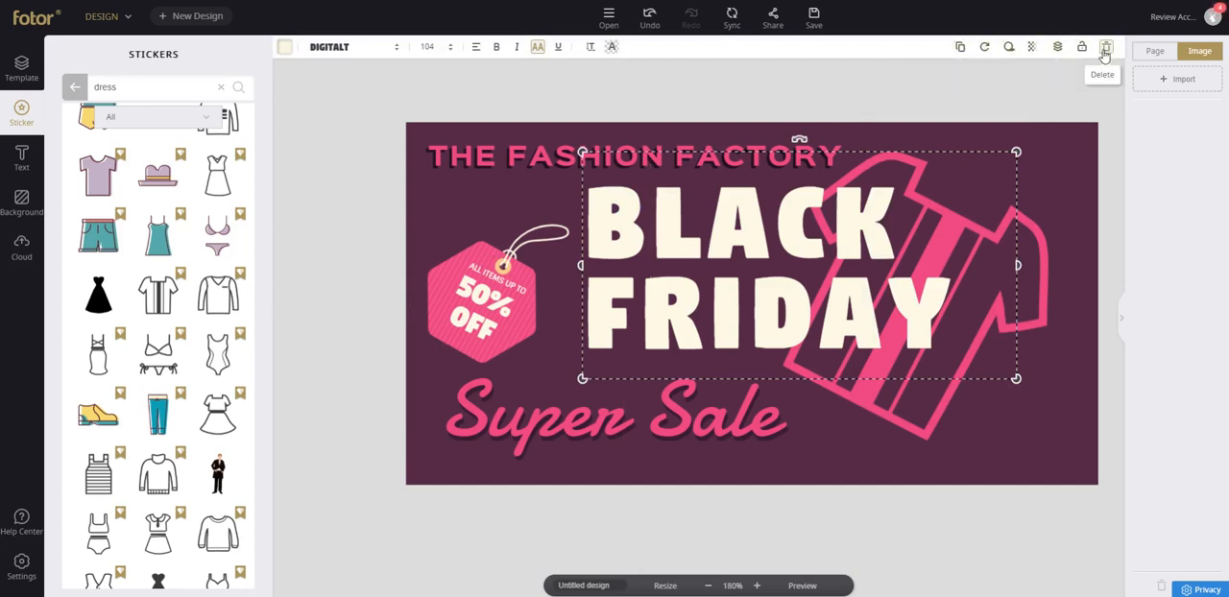
{"action": "left_click", "coordinate": [515, 198]}
{"action": "mouse_move", "coordinate": [606, 188]}
{"action": "left_mouse_down"}
{"action": "mouse_move", "coordinate": [609, 212]}
{"action": "mouse_move", "coordinate": [610, 201]}
{"action": "left_mouse_up"}
Add a drop shadow to the 50% OFF price tag with blur 12 and transparency 33, and reduce the shadow distance.
{"action": "left_click", "coordinate": [469, 255]}
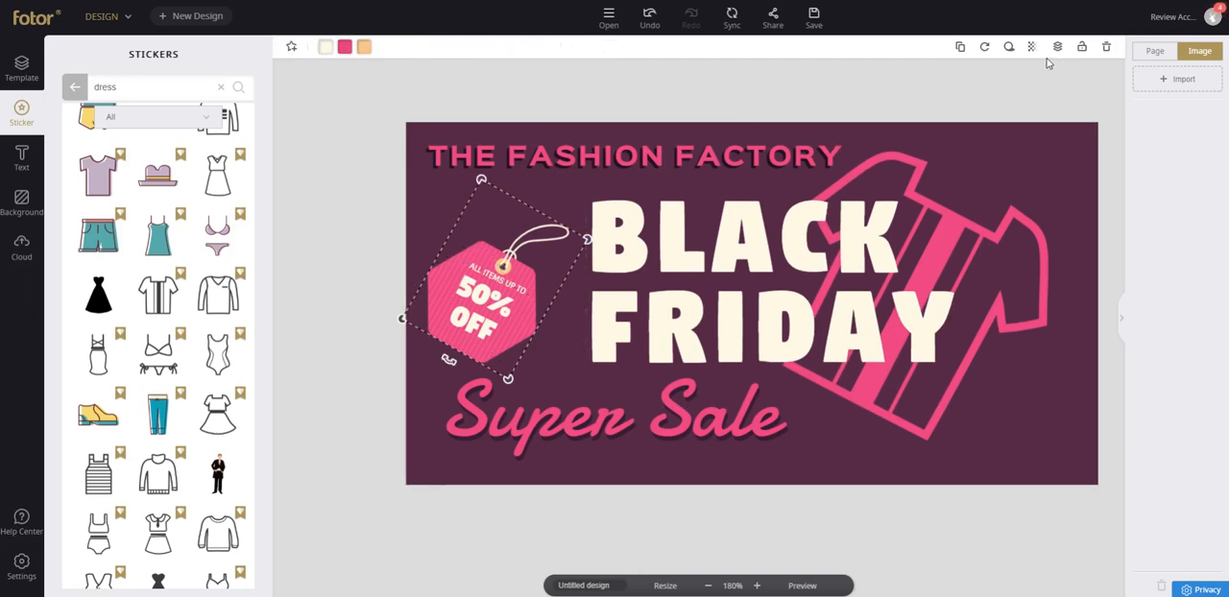
{"action": "left_click", "coordinate": [1009, 47]}
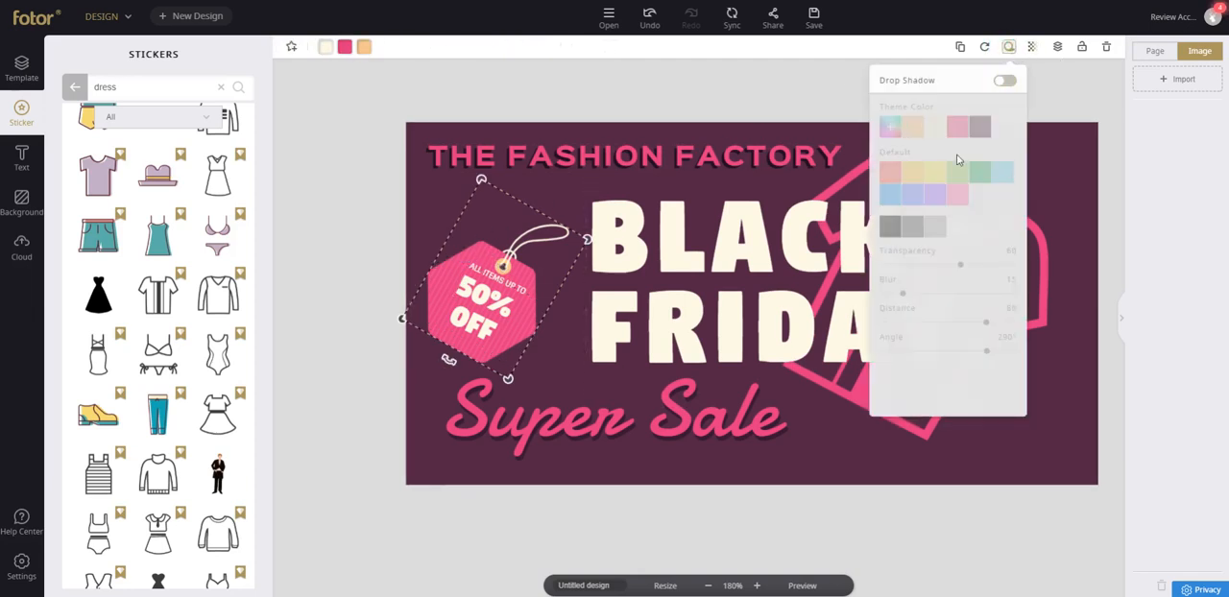
{"action": "left_click", "coordinate": [1005, 82]}
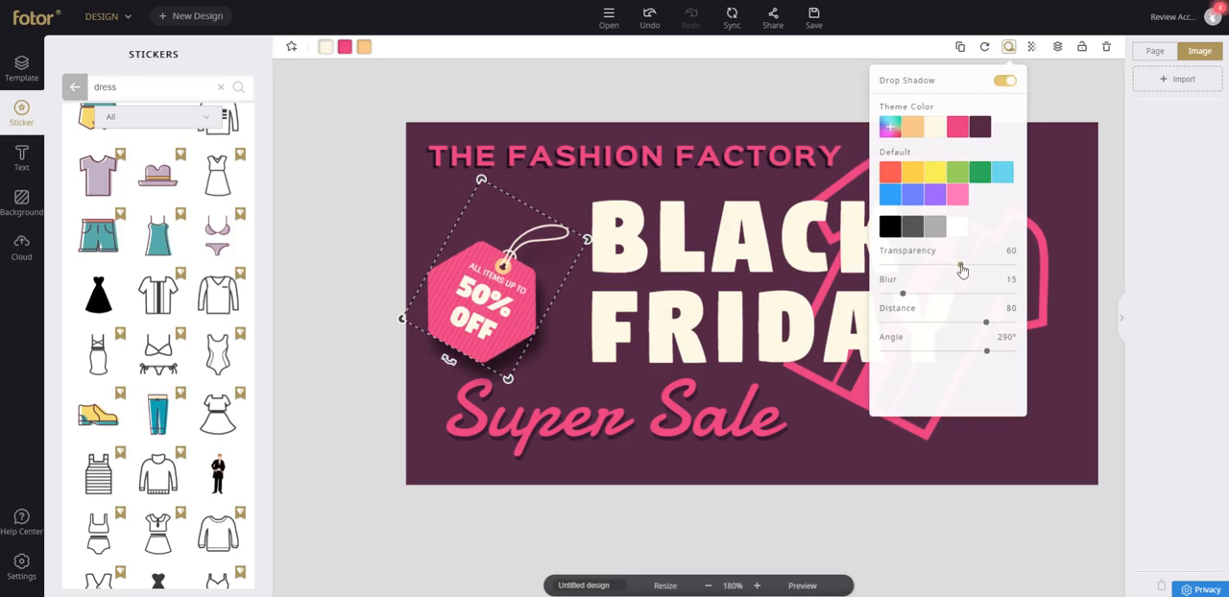
{"action": "mouse_move", "coordinate": [903, 298]}
{"action": "left_mouse_down"}
{"action": "mouse_move", "coordinate": [935, 293]}
{"action": "mouse_move", "coordinate": [868, 293]}
{"action": "mouse_move", "coordinate": [913, 293]}
{"action": "mouse_move", "coordinate": [901, 293]}
{"action": "left_mouse_up"}
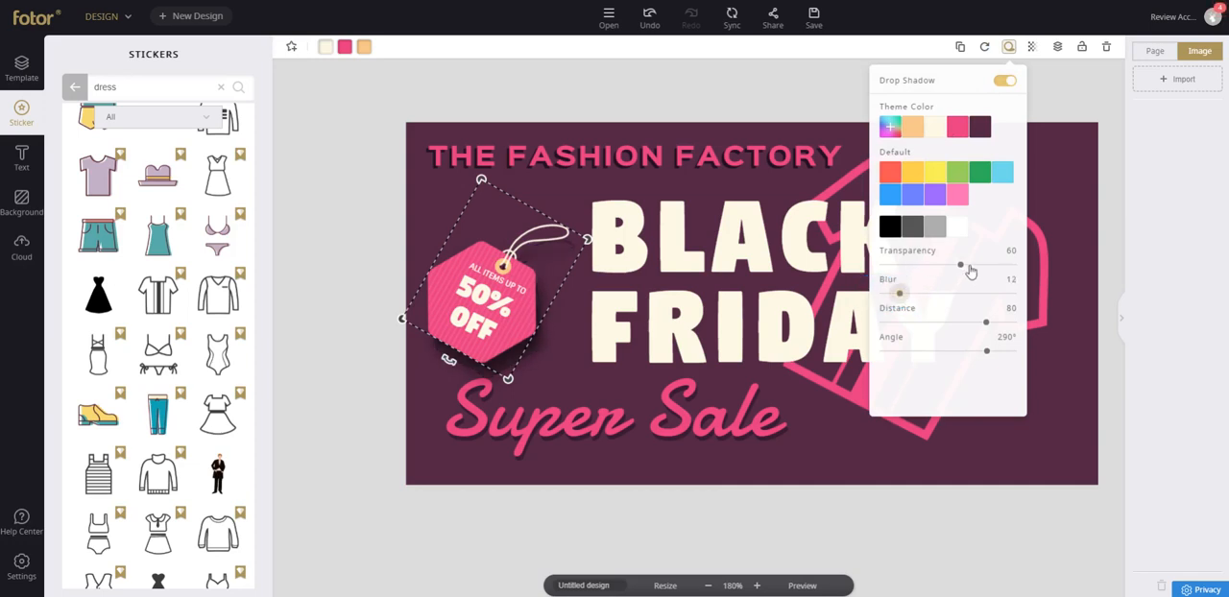
{"action": "left_click_drag", "start_coordinate": [963, 264], "coordinate": [927, 264]}
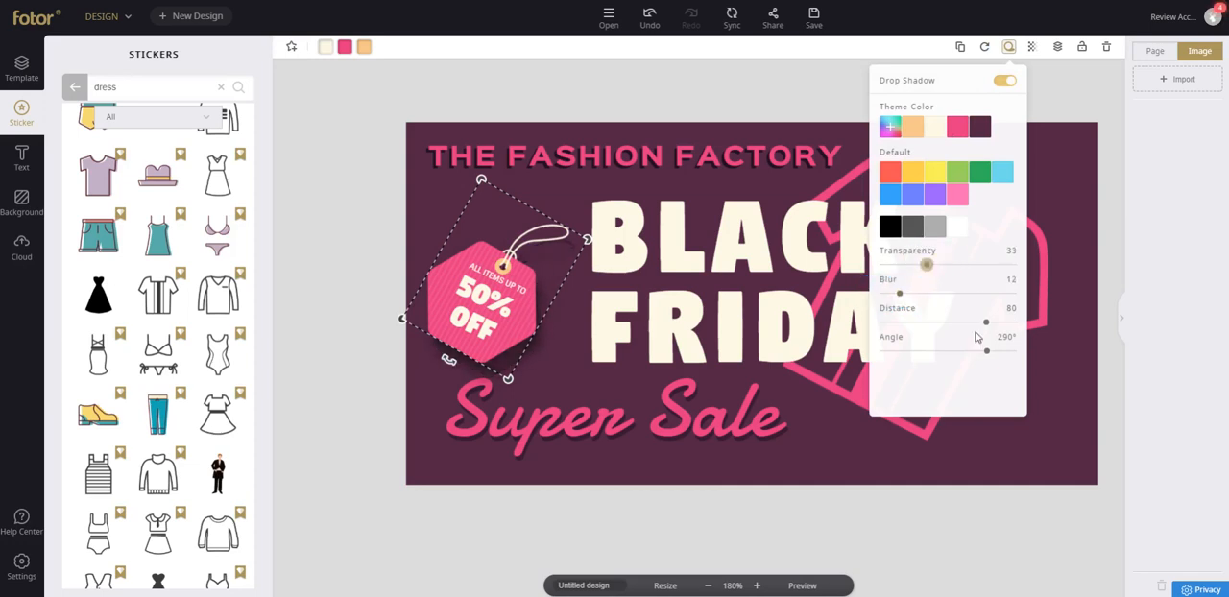
{"action": "left_click_drag", "start_coordinate": [986, 323], "coordinate": [970, 352]}
{"action": "left_click", "coordinate": [314, 259]}
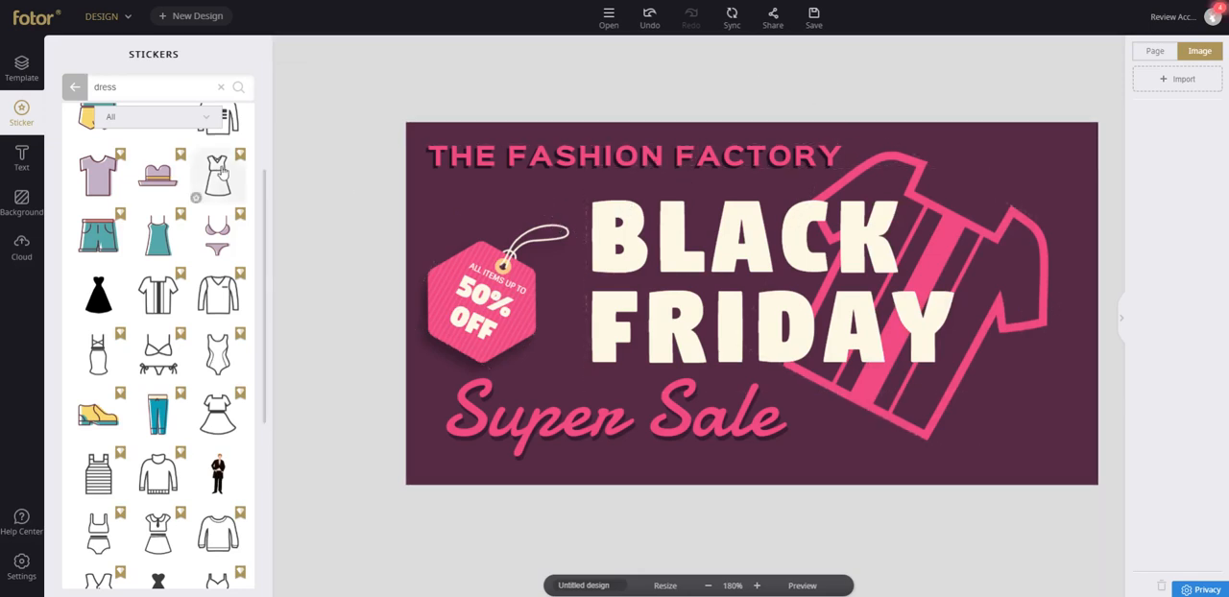
Look over the Facebook Ad Medium templates, the available work modes, and the design's page and image lists.
{"action": "left_click", "coordinate": [75, 87]}
{"action": "left_click", "coordinate": [29, 74]}
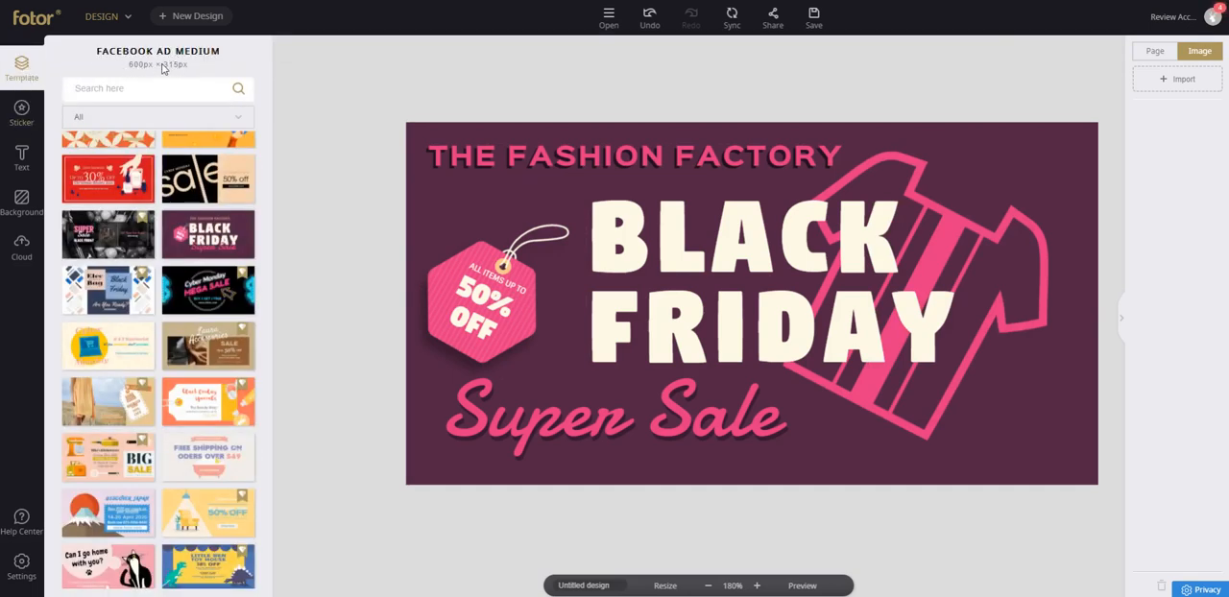
{"action": "left_click", "coordinate": [128, 19]}
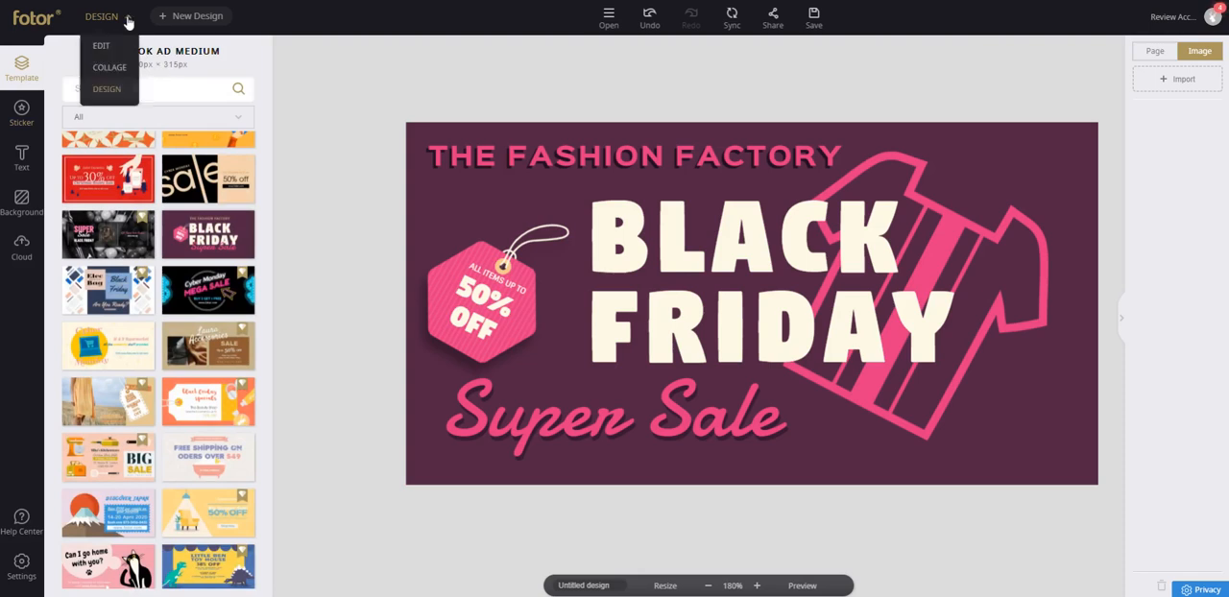
{"action": "left_click", "coordinate": [204, 81]}
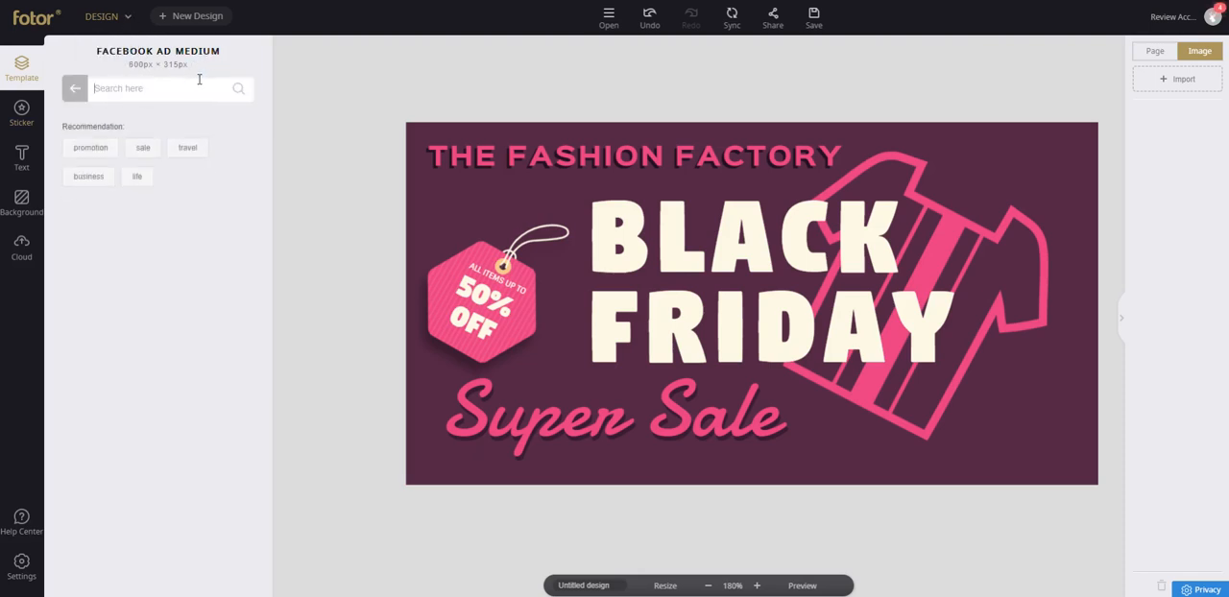
{"action": "left_click", "coordinate": [76, 92]}
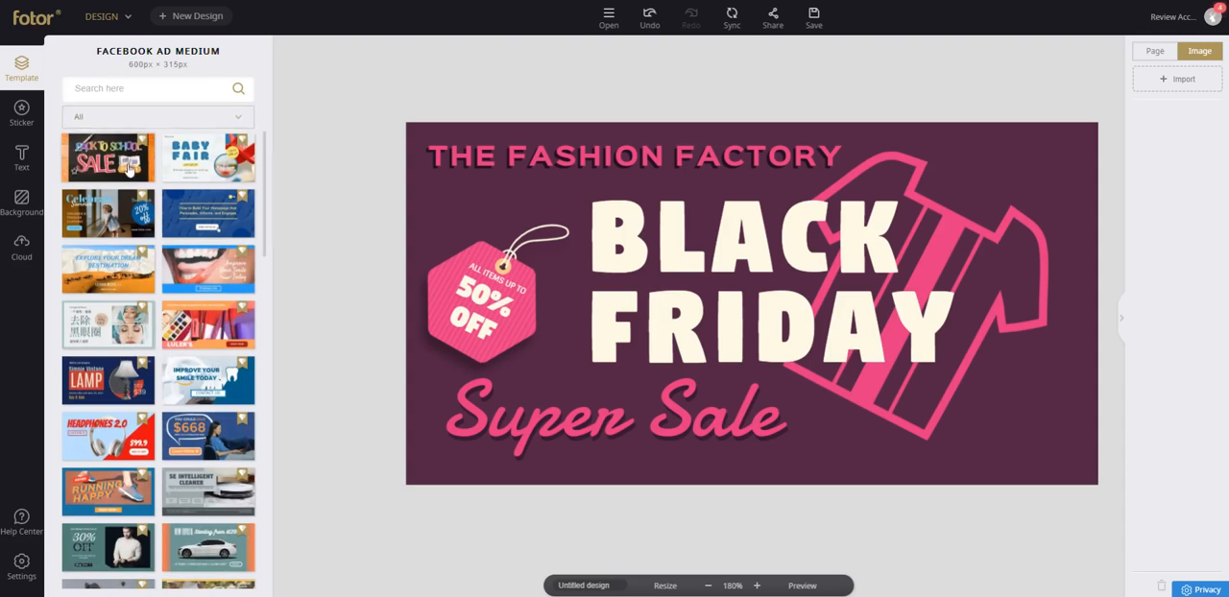
{"action": "left_click", "coordinate": [195, 118]}
{"action": "left_click", "coordinate": [176, 136]}
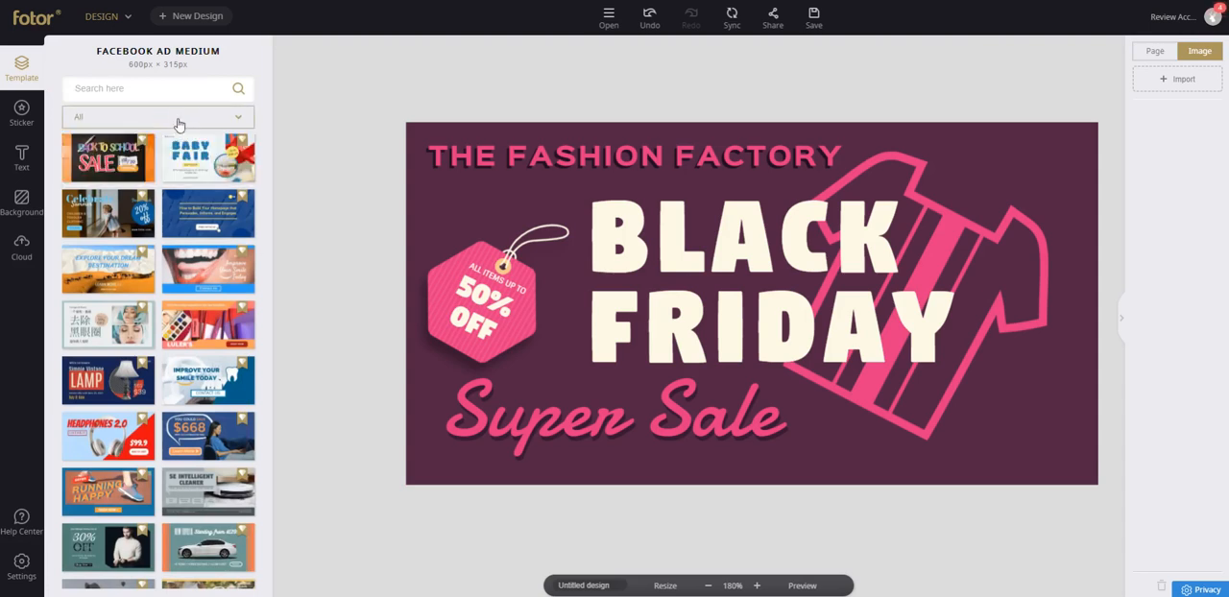
{"action": "left_click", "coordinate": [1155, 51]}
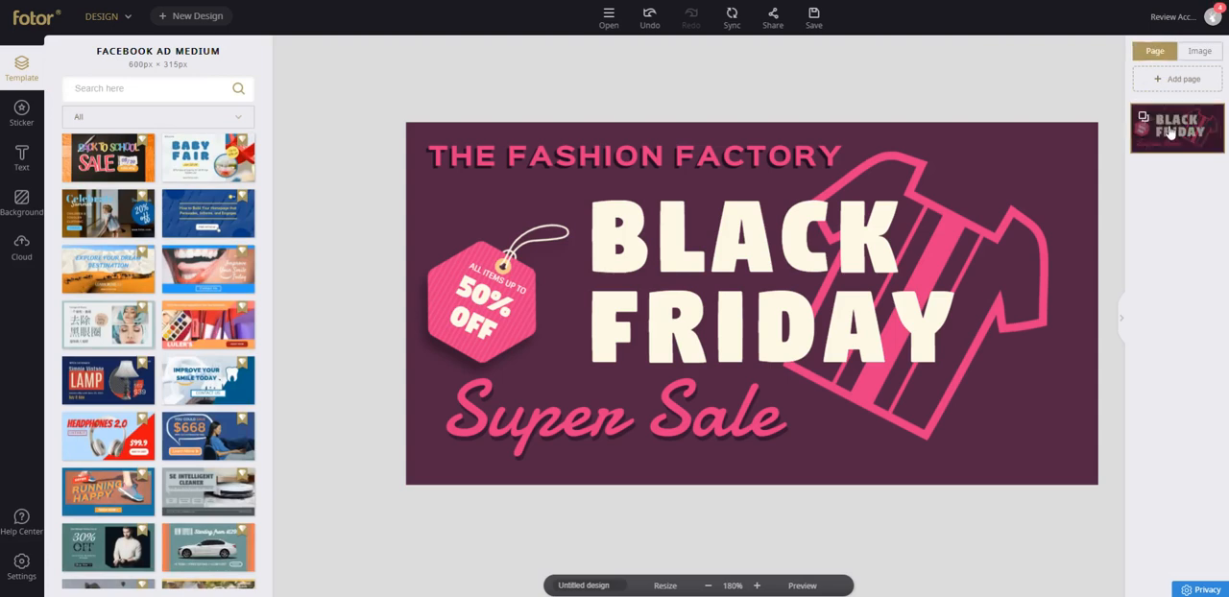
{"action": "left_click", "coordinate": [1200, 51]}
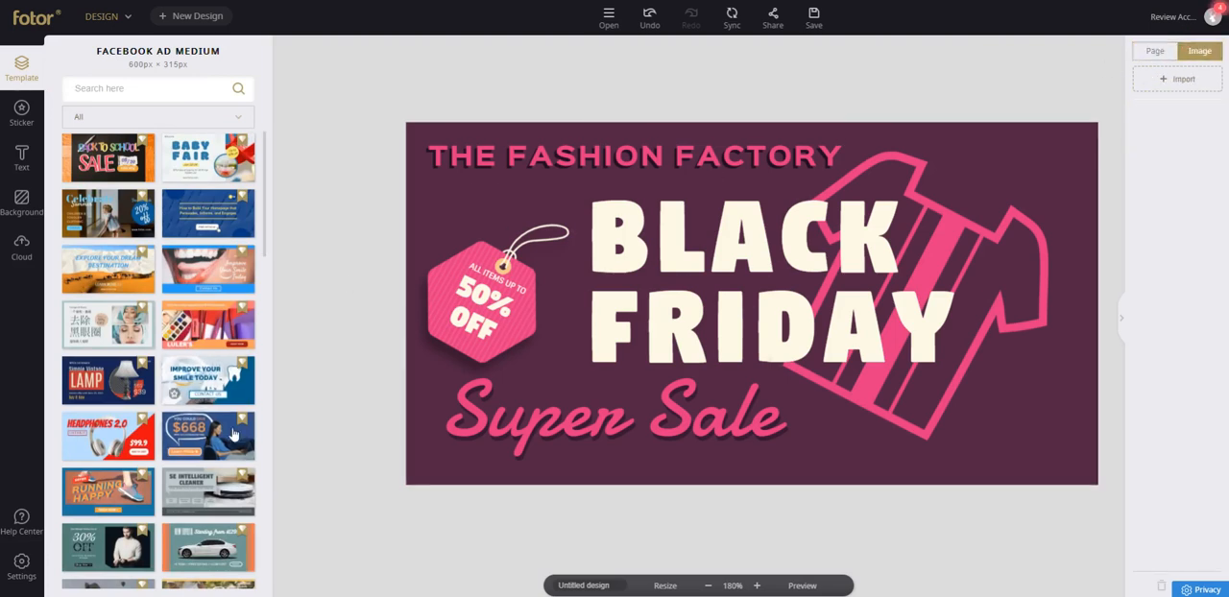
{"action": "scroll", "coordinate": [119, 437], "scroll_direction": "down", "scroll_amount": 10}
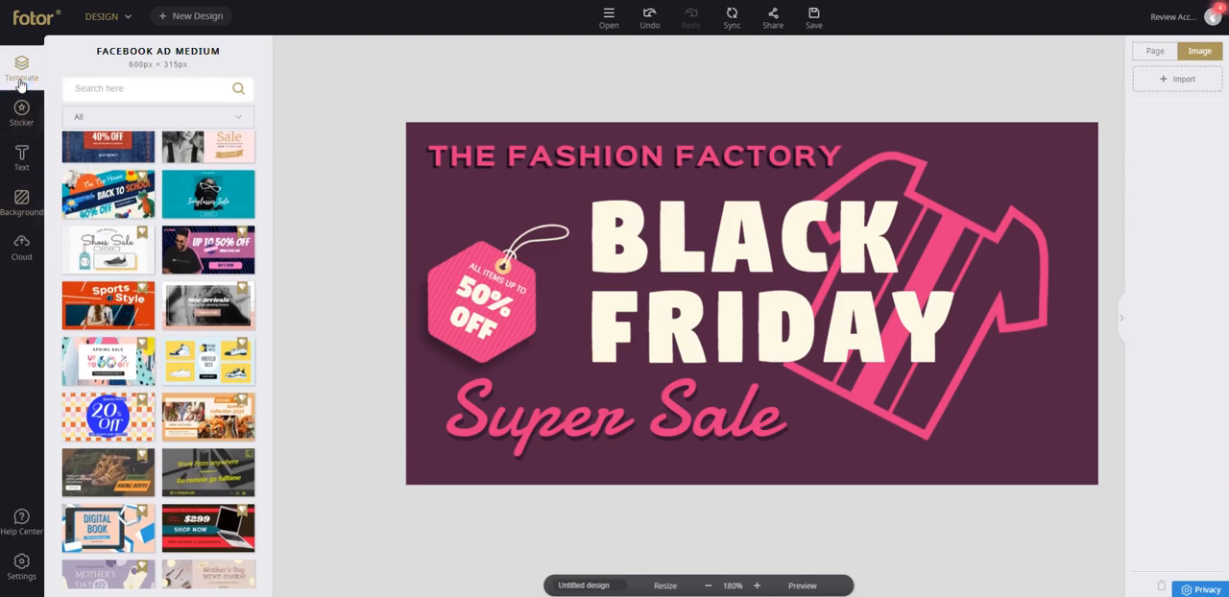
Browse the design types for new work and start a Letterhead design from the Documentation category.
{"action": "left_click", "coordinate": [100, 16]}
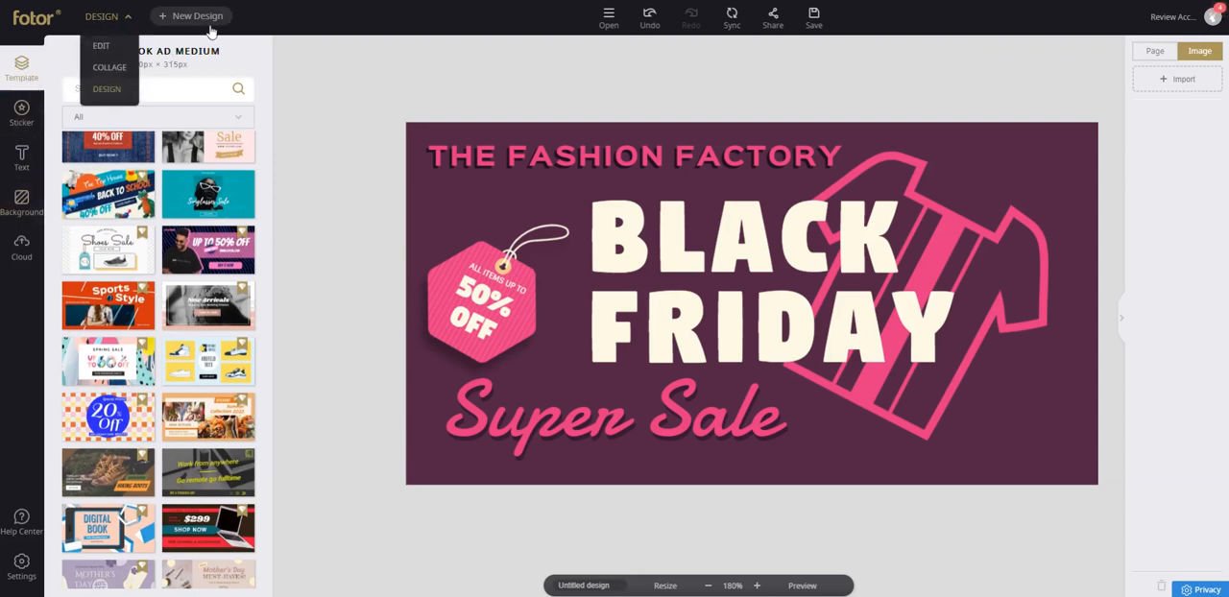
{"action": "left_click", "coordinate": [200, 22]}
{"action": "left_click", "coordinate": [670, 40]}
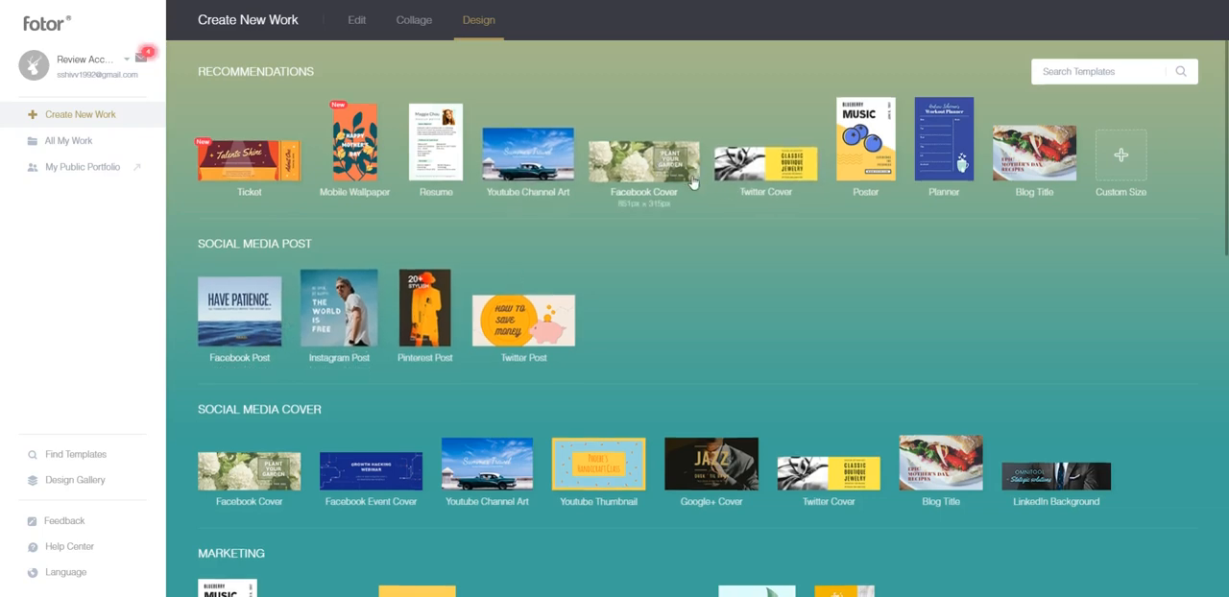
{"action": "scroll", "coordinate": [505, 263], "scroll_direction": "down", "scroll_amount": 1}
{"action": "scroll", "coordinate": [278, 346], "scroll_direction": "down", "scroll_amount": 2}
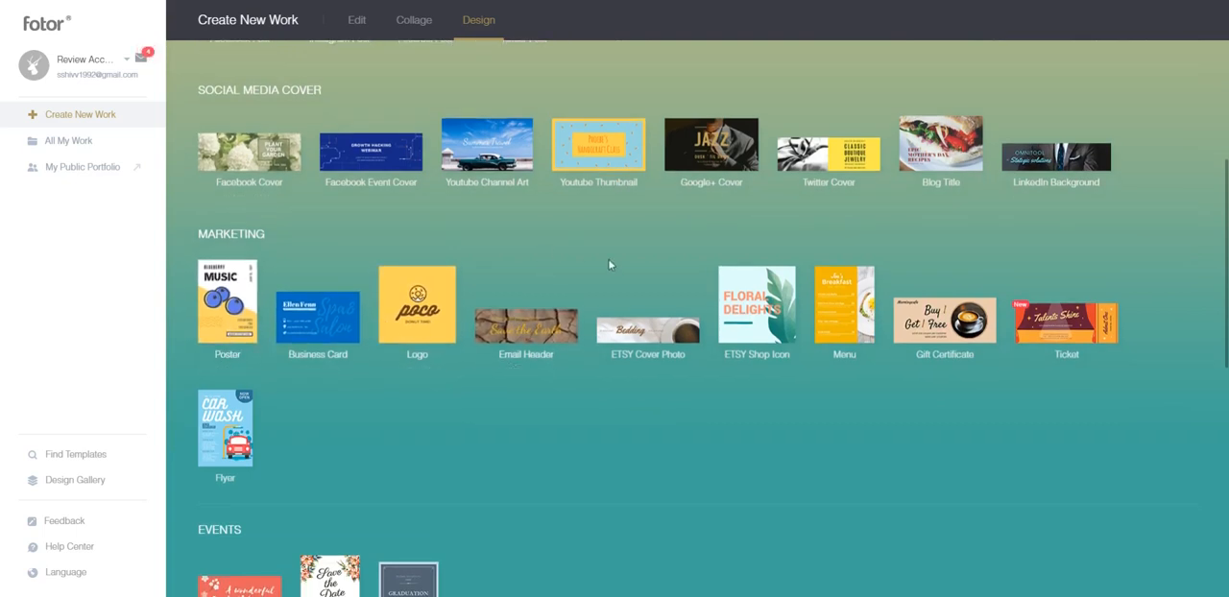
{"action": "scroll", "coordinate": [608, 265], "scroll_direction": "down", "scroll_amount": 2}
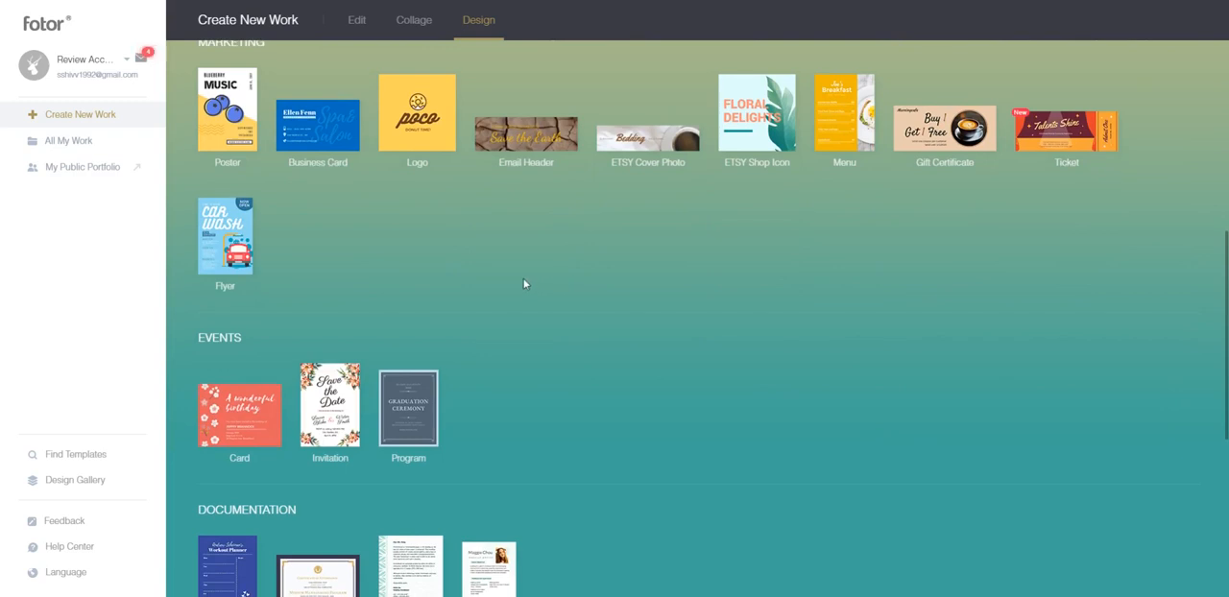
{"action": "scroll", "coordinate": [525, 283], "scroll_direction": "down", "scroll_amount": 3}
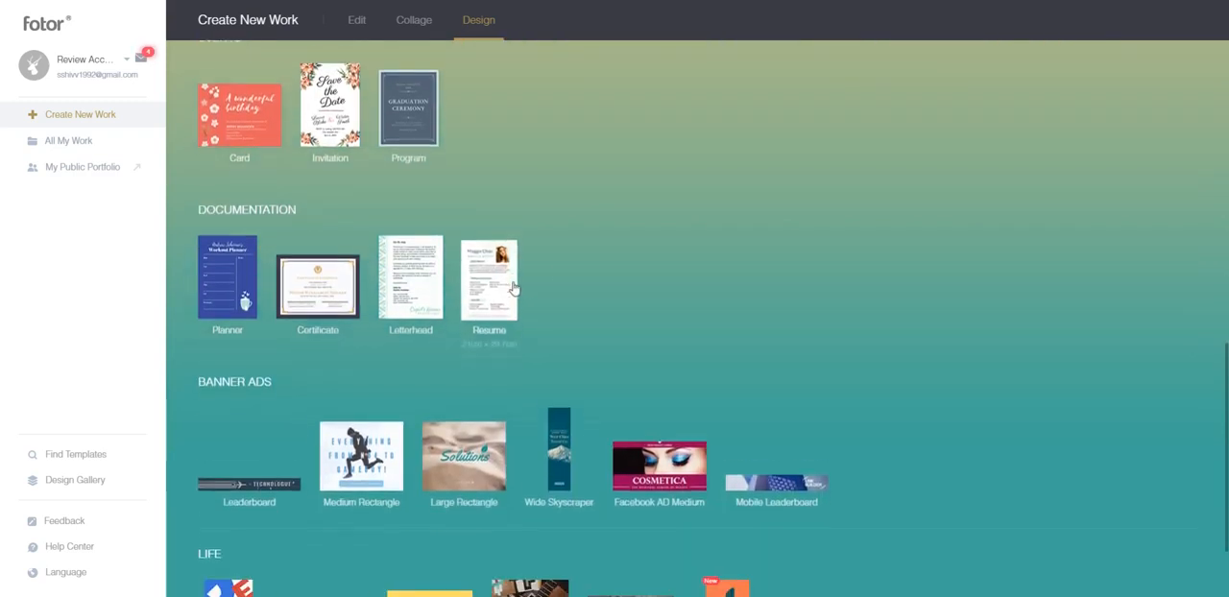
{"action": "scroll", "coordinate": [577, 260], "scroll_direction": "down", "scroll_amount": 2}
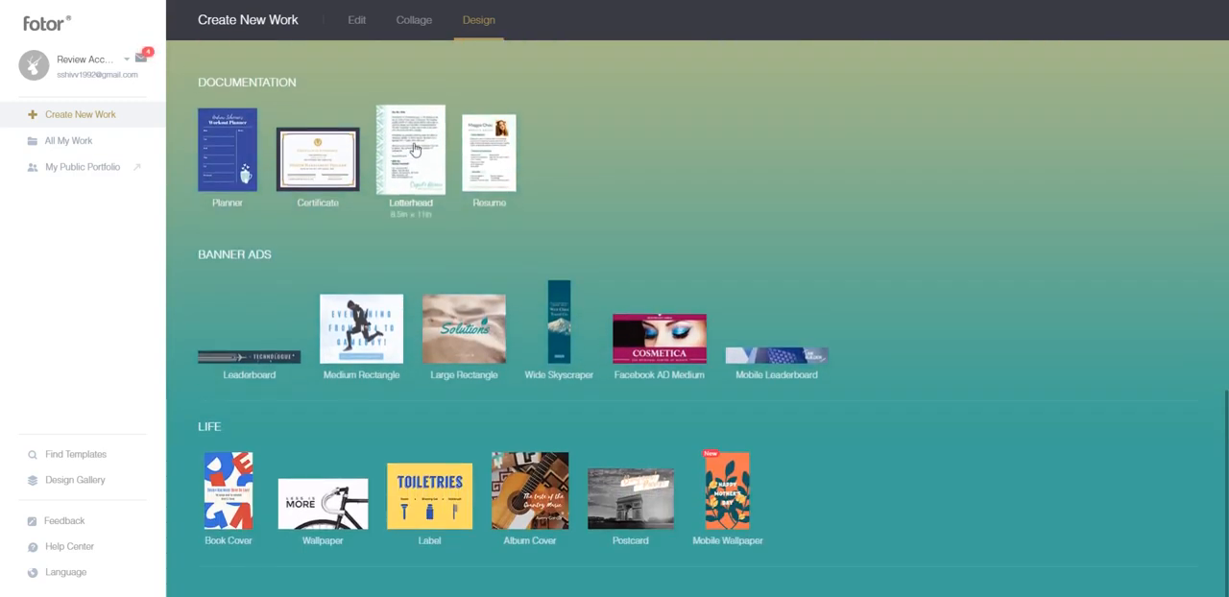
{"action": "left_click", "coordinate": [415, 149]}
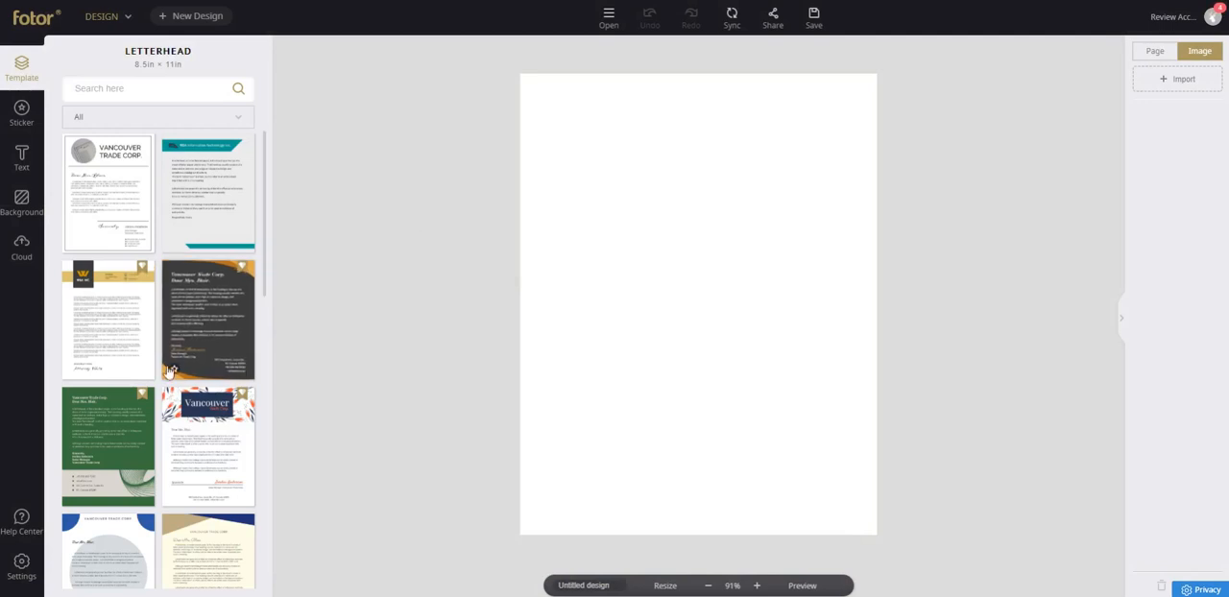
Apply the Rare Wildlife Animal Association letterhead template to the blank page.
{"action": "scroll", "coordinate": [149, 362], "scroll_direction": "down", "scroll_amount": 10}
{"action": "scroll", "coordinate": [144, 363], "scroll_direction": "down", "scroll_amount": 5}
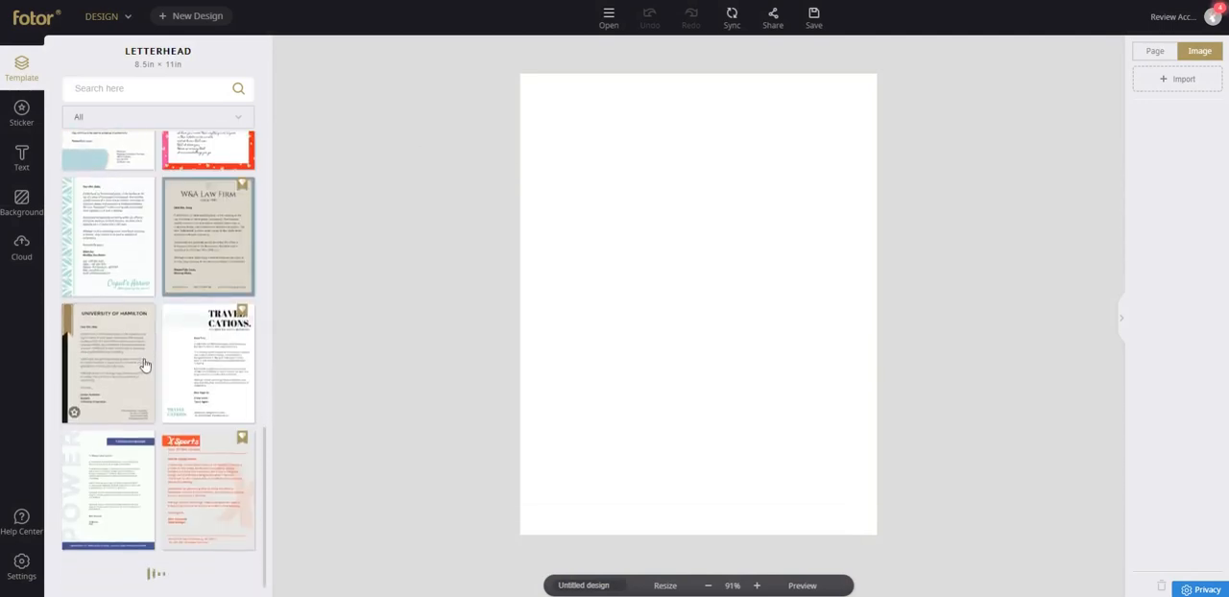
{"action": "scroll", "coordinate": [138, 364], "scroll_direction": "down", "scroll_amount": 5}
{"action": "scroll", "coordinate": [137, 364], "scroll_direction": "down", "scroll_amount": 5}
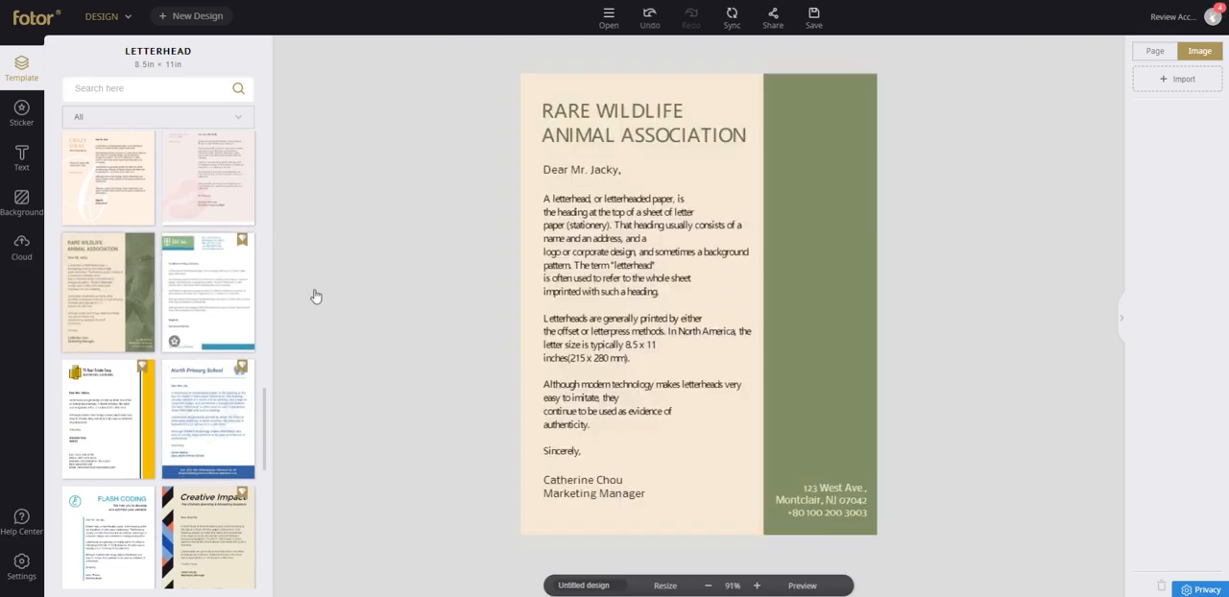
Add two blank pages to the letterhead design and duplicate its first page.
{"action": "left_click", "coordinate": [1155, 51]}
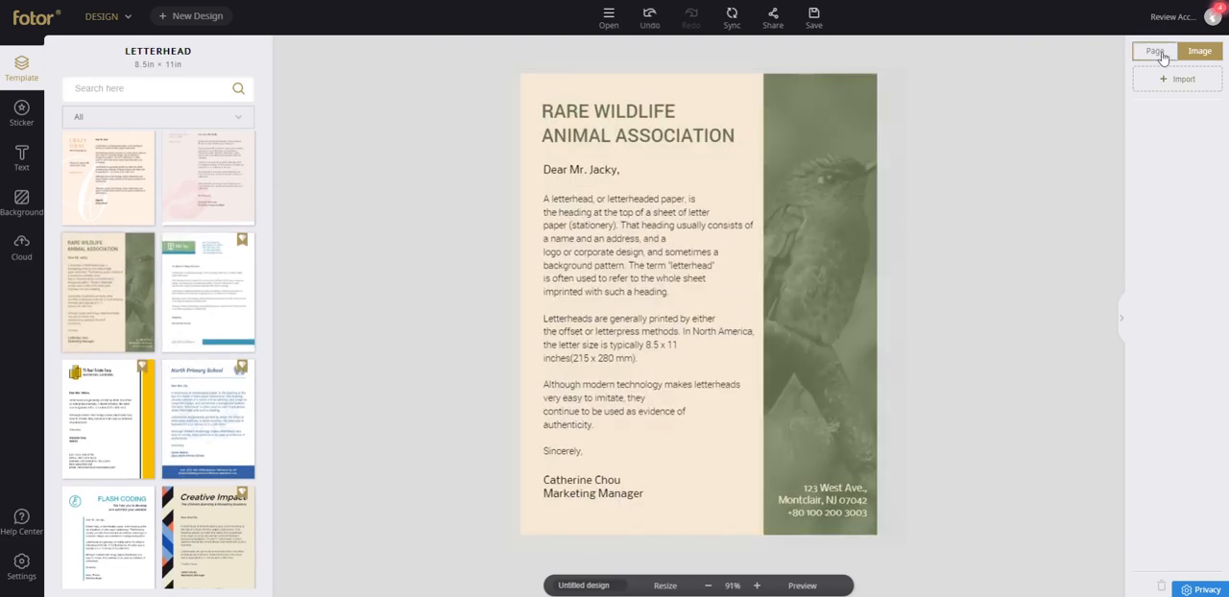
{"action": "left_click", "coordinate": [1169, 81]}
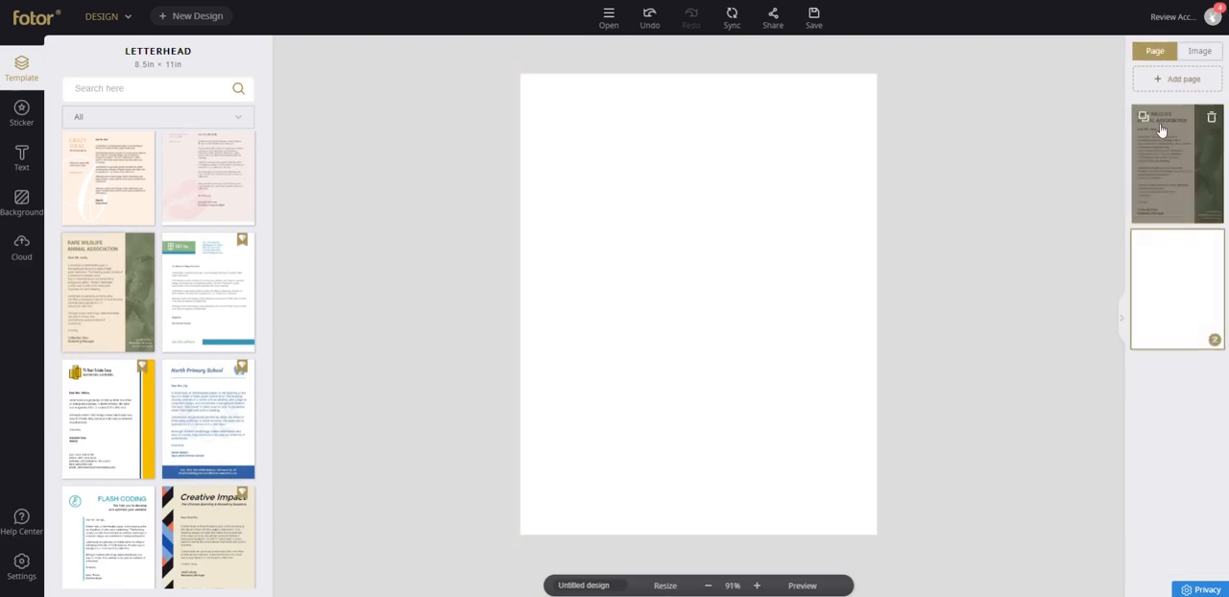
{"action": "left_click", "coordinate": [1146, 117]}
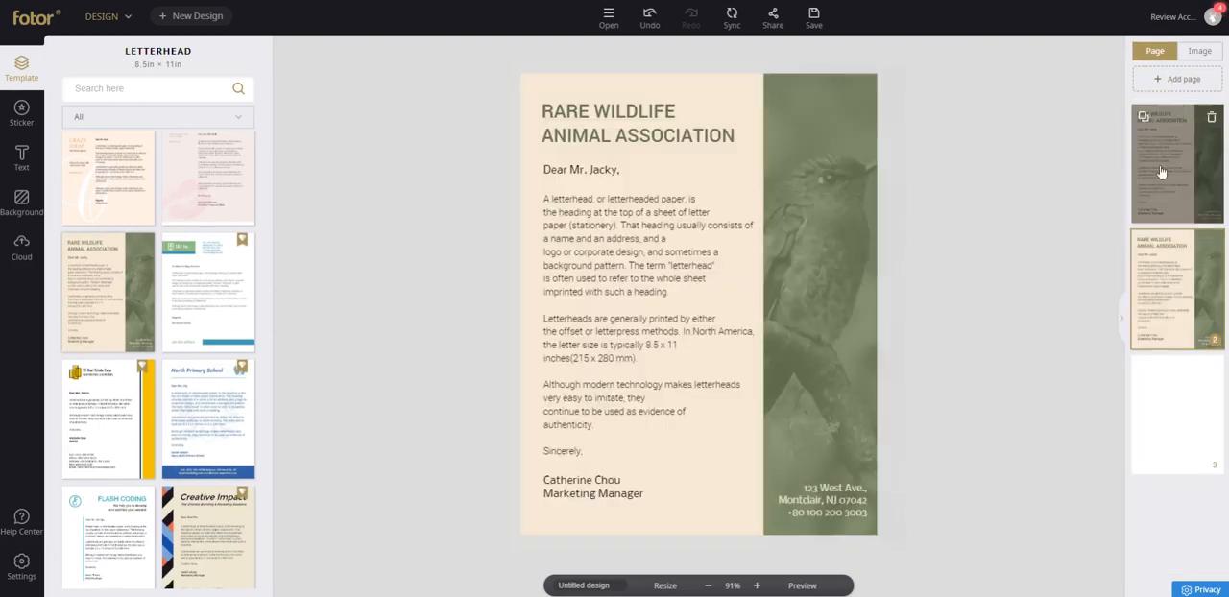
{"action": "left_click", "coordinate": [1158, 80]}
Duplicate the second letterhead page and delete the blank page that follows the copy.
{"action": "left_click", "coordinate": [1169, 273]}
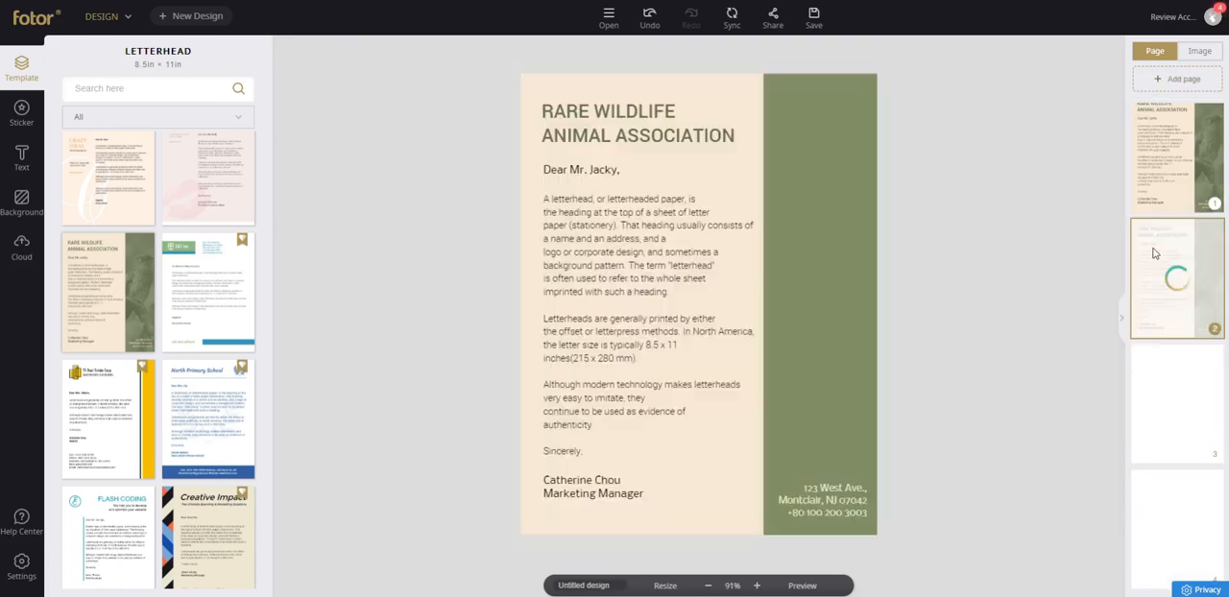
{"action": "left_click", "coordinate": [1143, 231]}
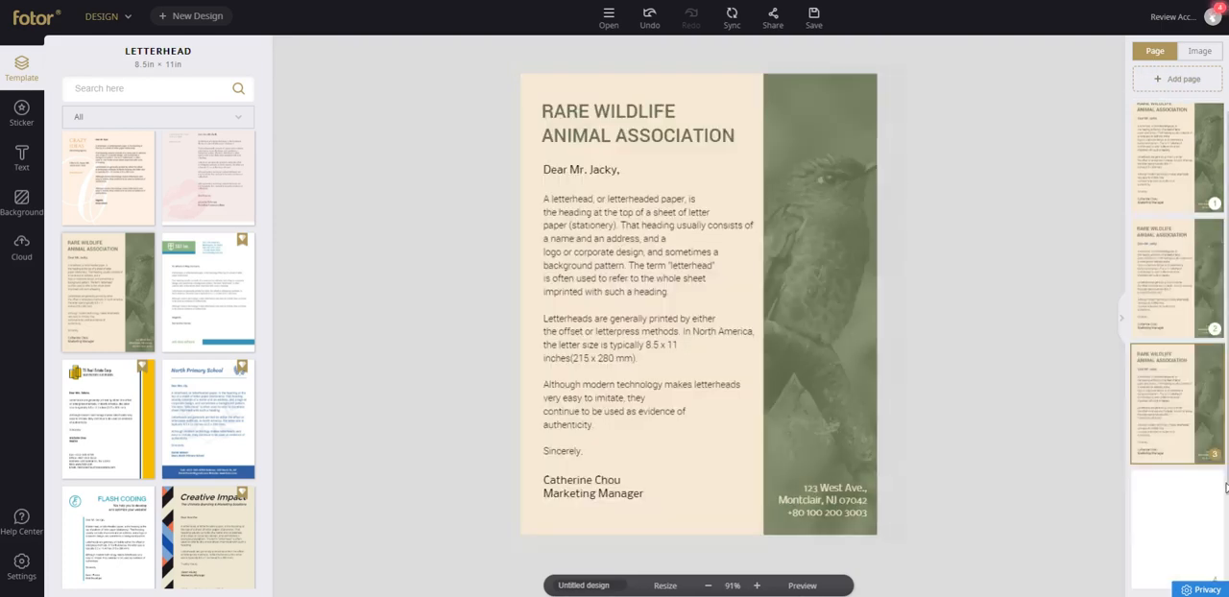
{"action": "left_click", "coordinate": [1211, 481]}
{"action": "left_click", "coordinate": [594, 313]}
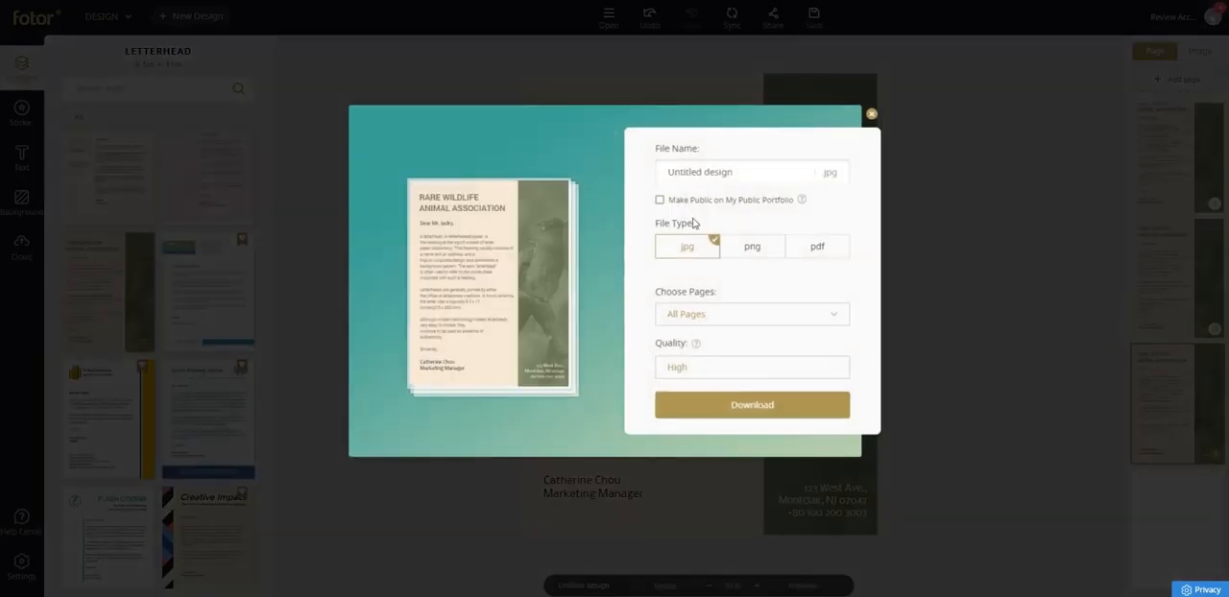
Download all pages as a PDF in Printing (CMYK) mode and open the saved Untitled design.pdf.
{"action": "left_click", "coordinate": [816, 246]}
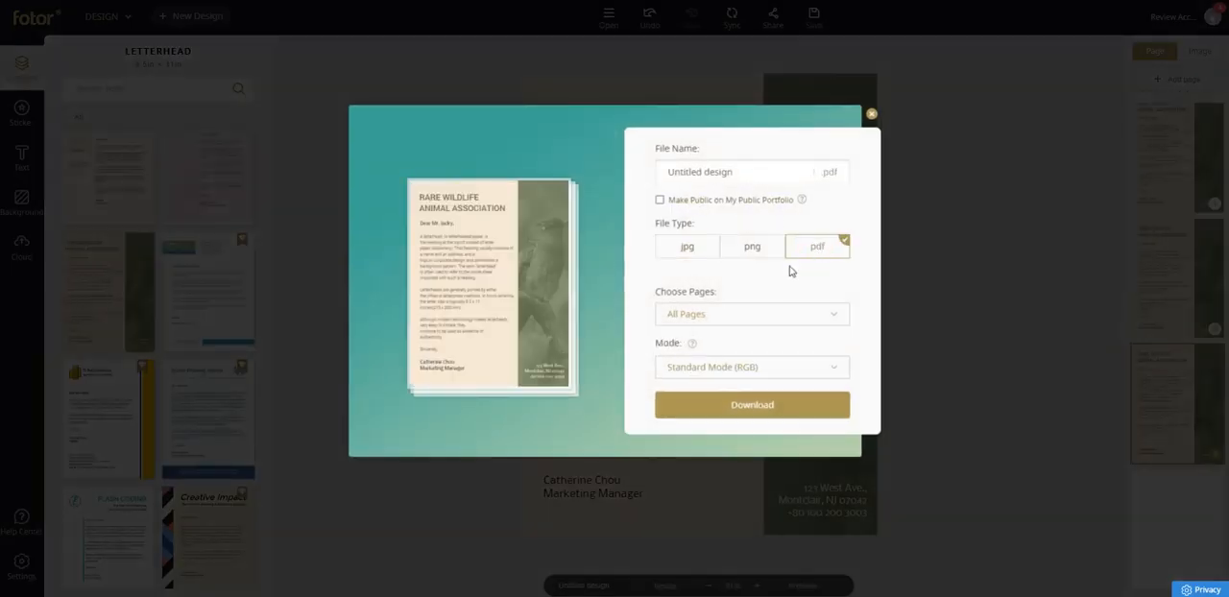
{"action": "left_click", "coordinate": [773, 366]}
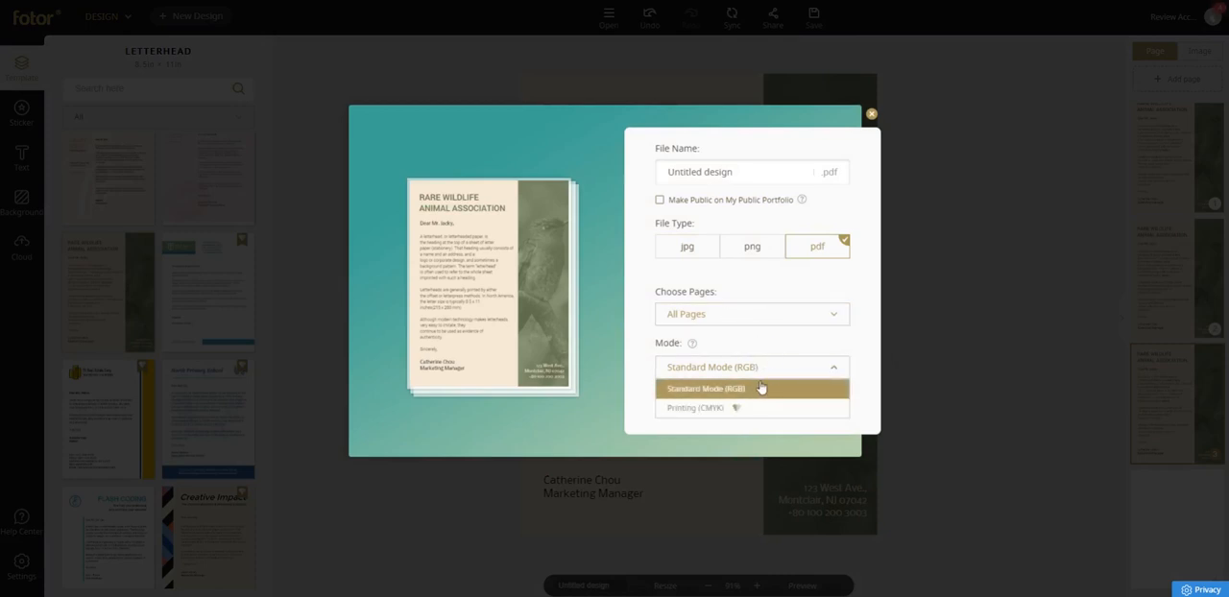
{"action": "left_click", "coordinate": [719, 407]}
{"action": "left_click", "coordinate": [715, 408]}
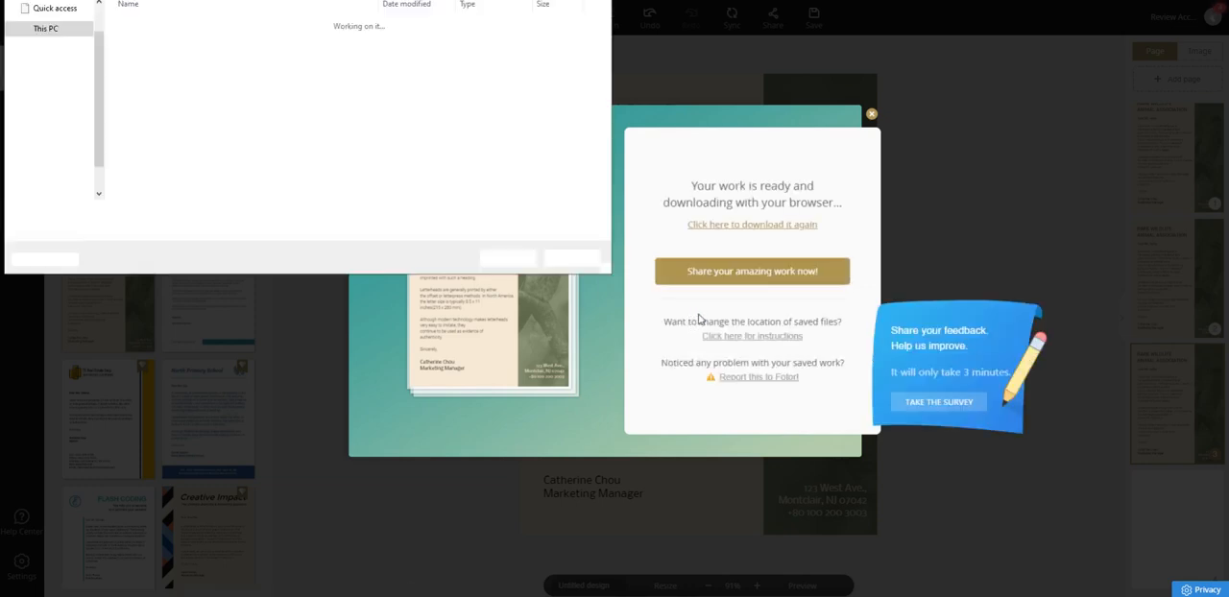
{"action": "left_click", "coordinate": [508, 257]}
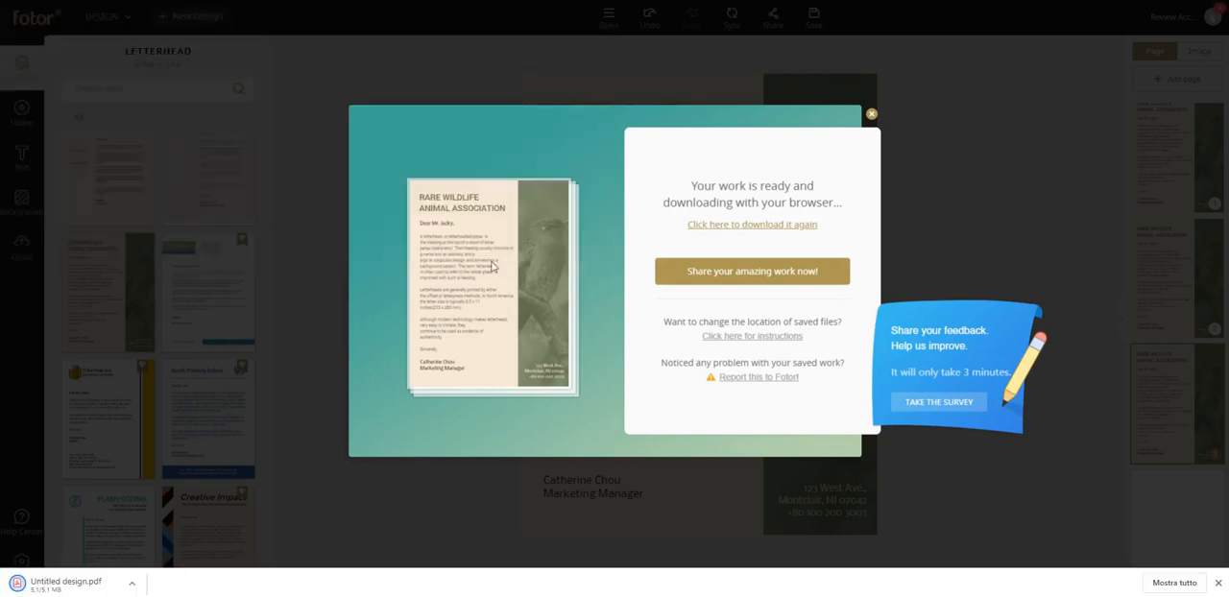
{"action": "left_click", "coordinate": [60, 584]}
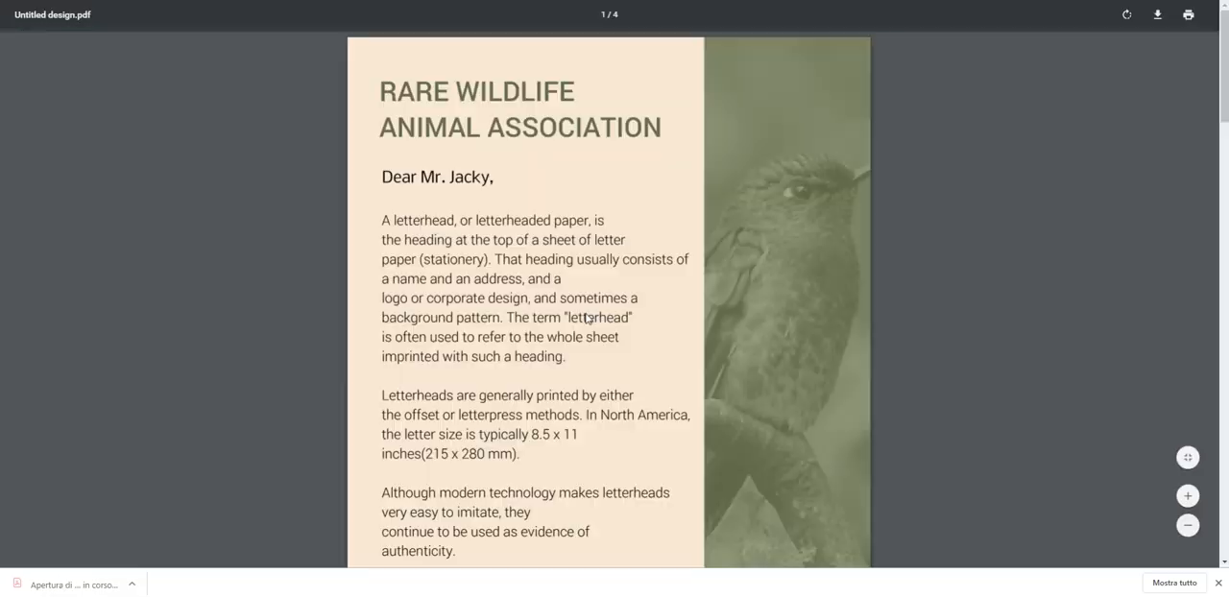
Look through all the pages of the exported Untitled design.pdf.
{"action": "scroll", "coordinate": [592, 282], "scroll_direction": "down", "scroll_amount": 9}
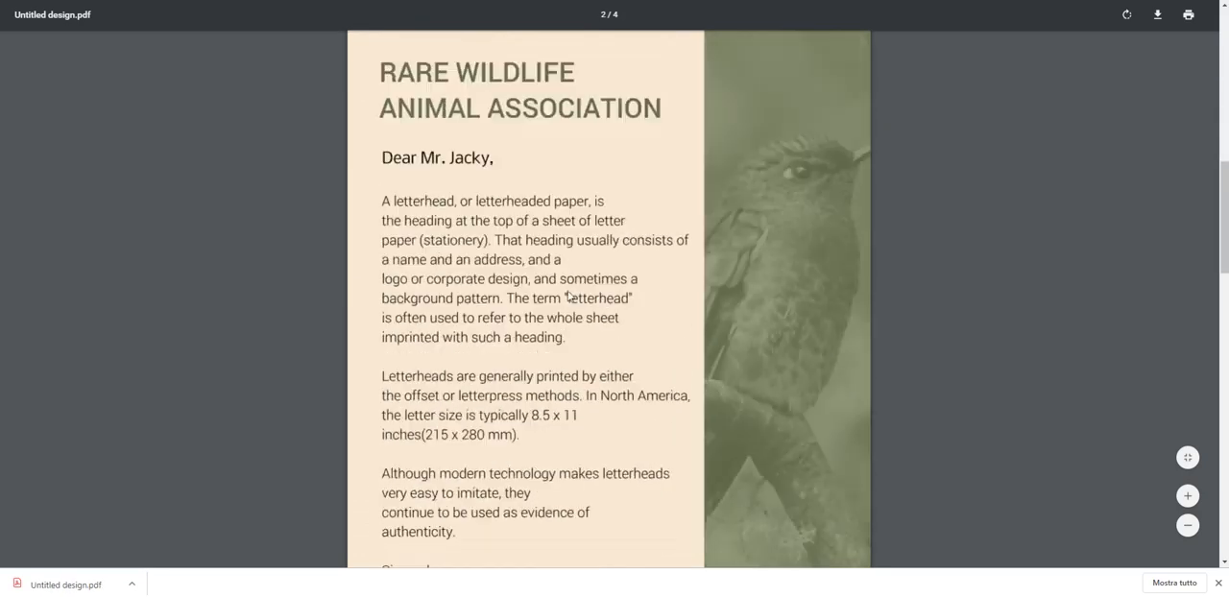
{"action": "scroll", "coordinate": [560, 300], "scroll_direction": "down", "scroll_amount": 12}
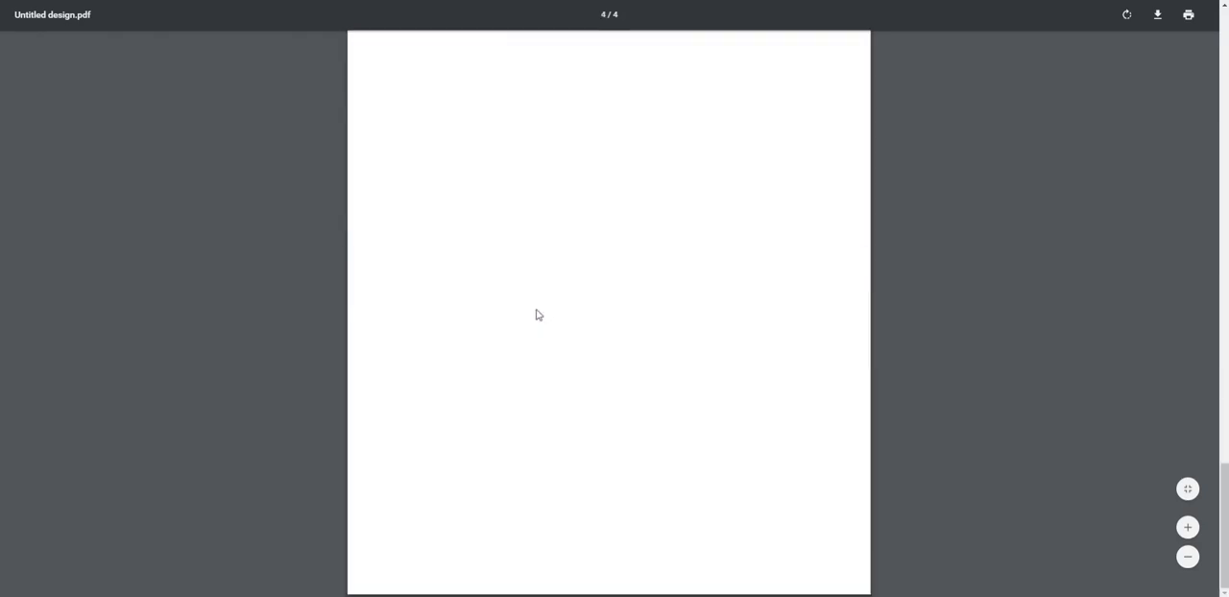
{"action": "scroll", "coordinate": [527, 320], "scroll_direction": "up", "scroll_amount": 11}
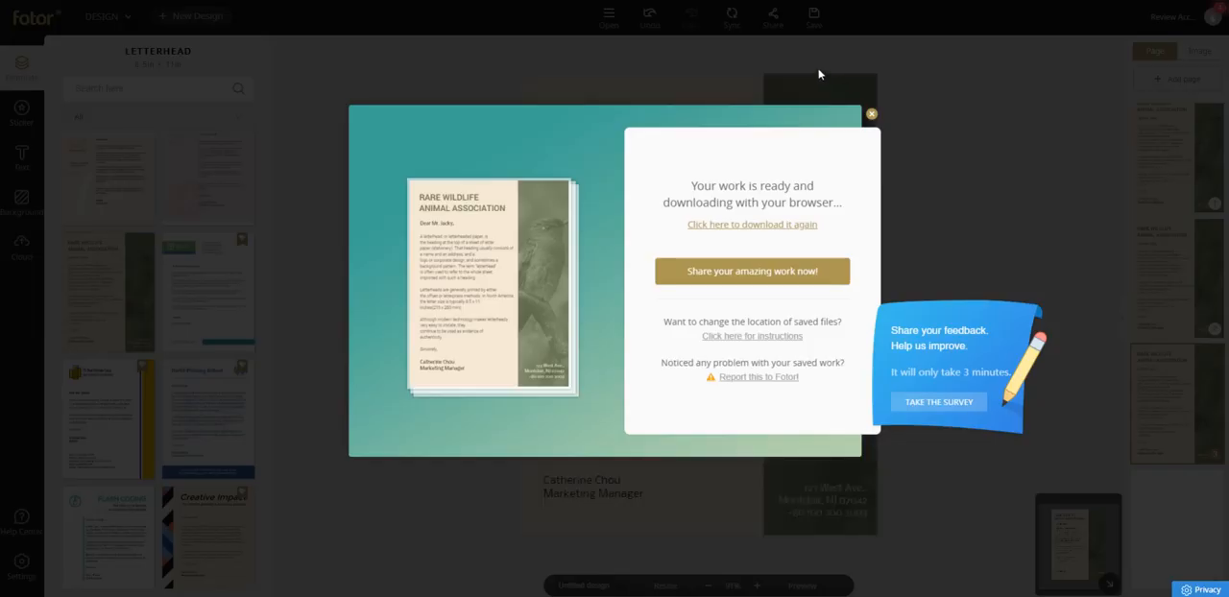
Delete the blank last page from the letterhead design and rename the design MyBook.
{"action": "left_click", "coordinate": [872, 116]}
{"action": "mouse_move", "coordinate": [1182, 511]}
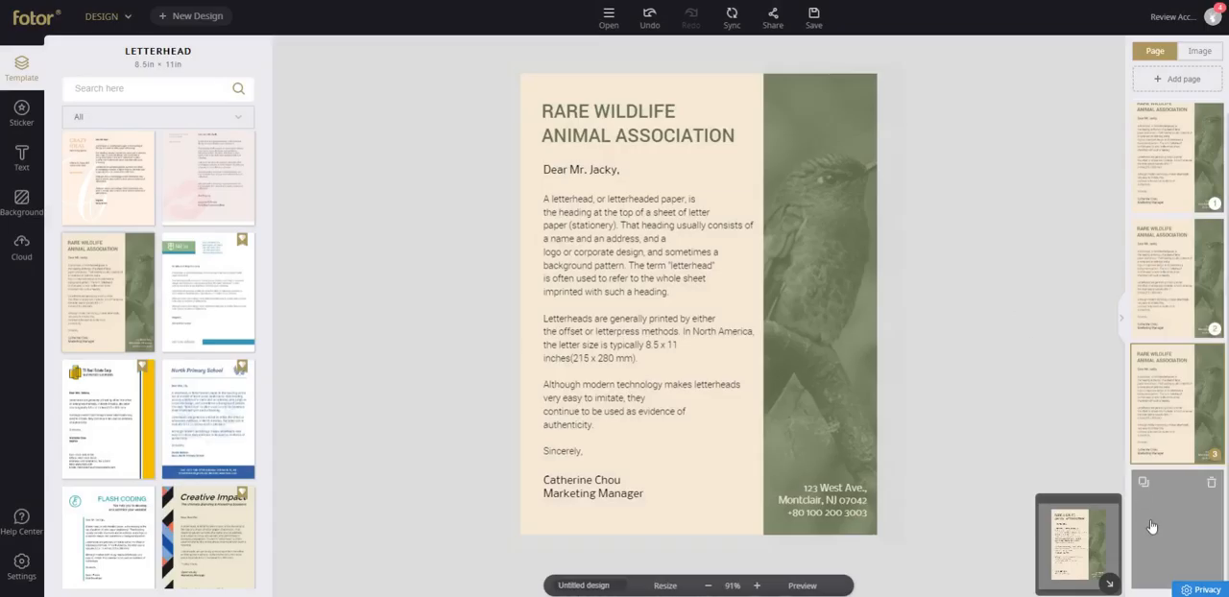
{"action": "left_click", "coordinate": [1213, 488]}
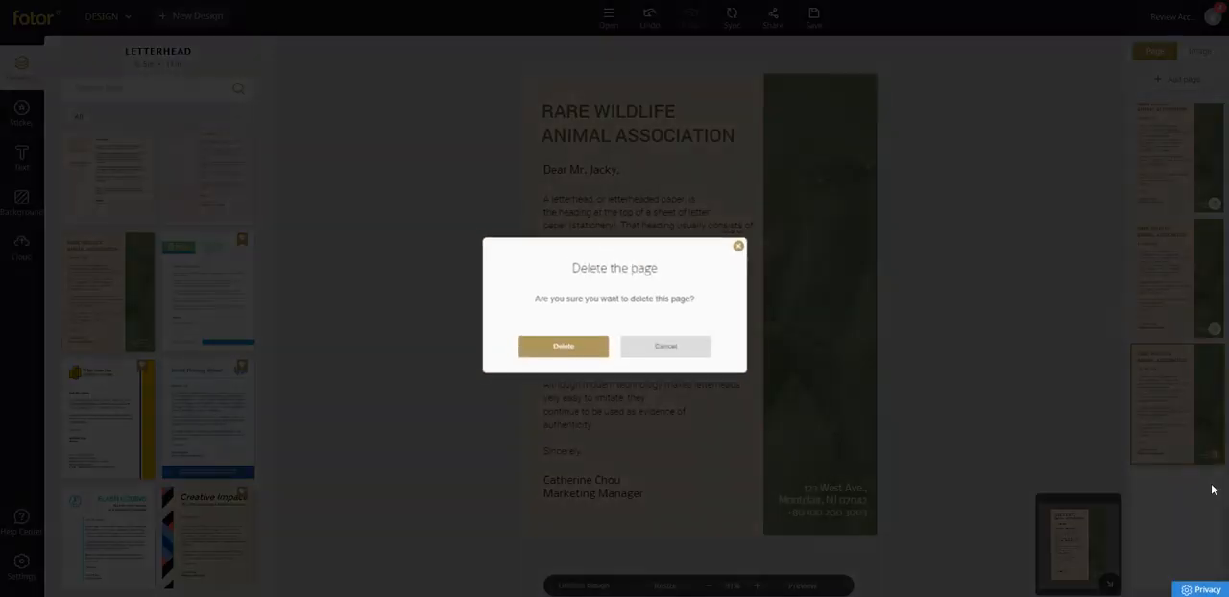
{"action": "left_click", "coordinate": [587, 345]}
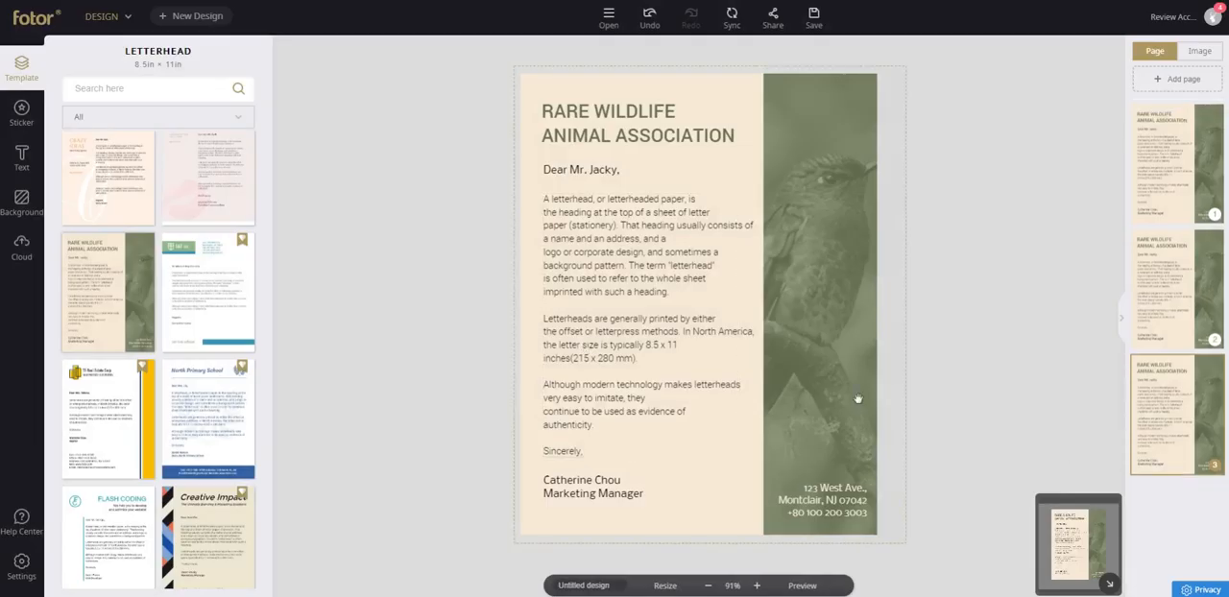
{"action": "left_click_drag", "start_coordinate": [608, 585], "coordinate": [467, 583]}
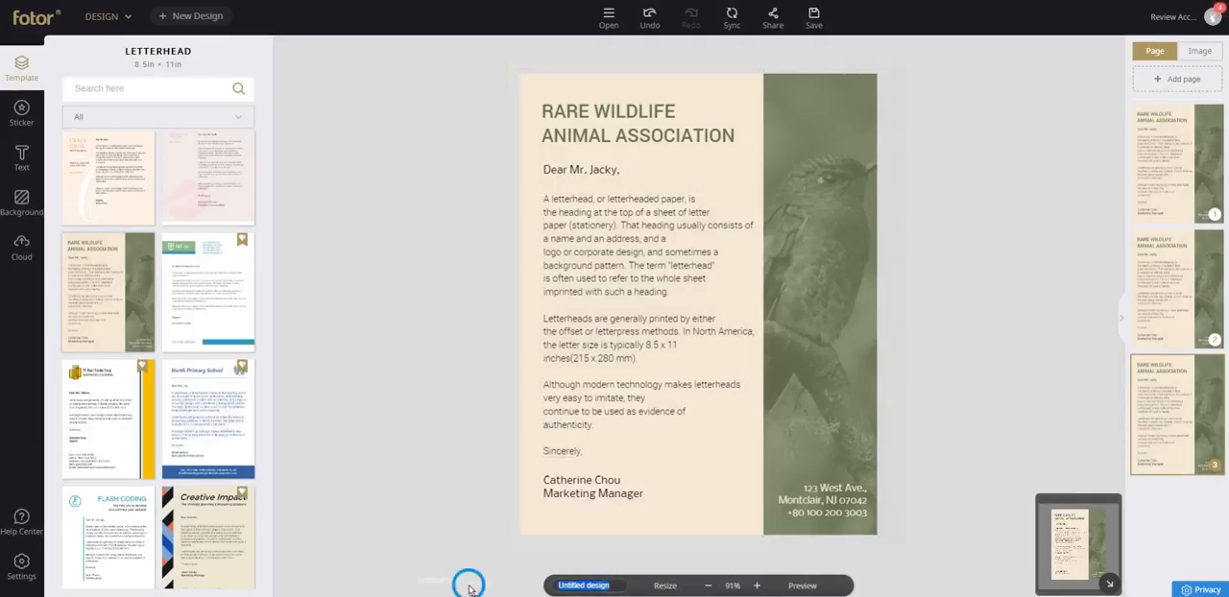
{"action": "type", "text": "MyBook"}
Shrink the body text block on the third page to font size 8 and make it bold.
{"action": "left_click", "coordinate": [758, 586]}
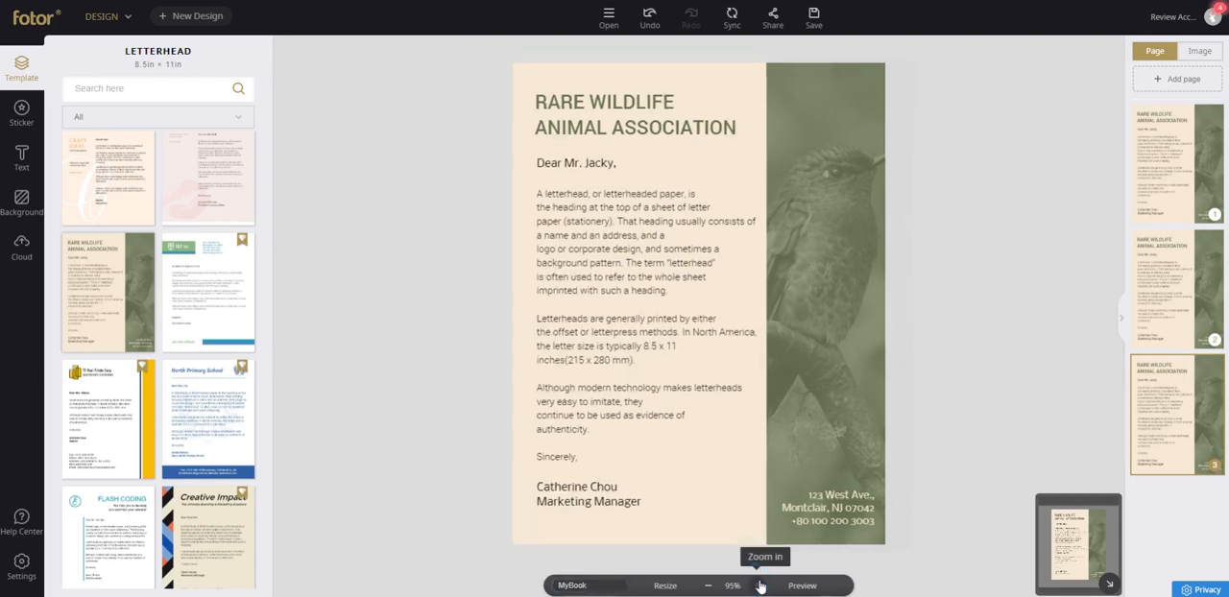
{"action": "left_click", "coordinate": [758, 586]}
{"action": "left_click", "coordinate": [551, 453]}
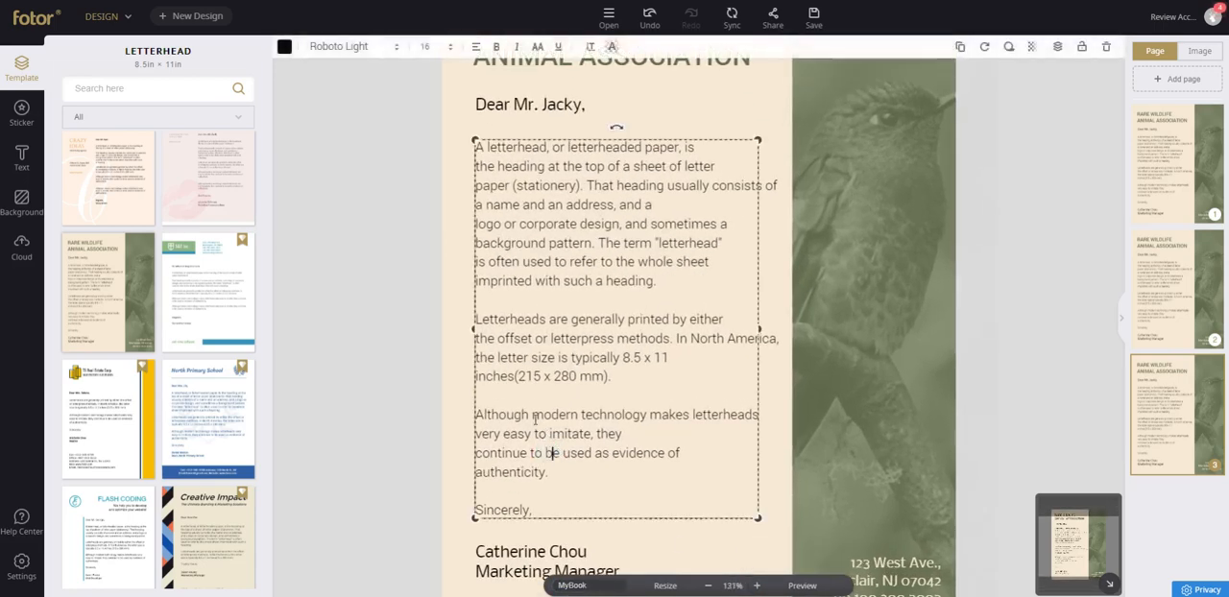
{"action": "left_click_drag", "start_coordinate": [759, 519], "coordinate": [693, 283]}
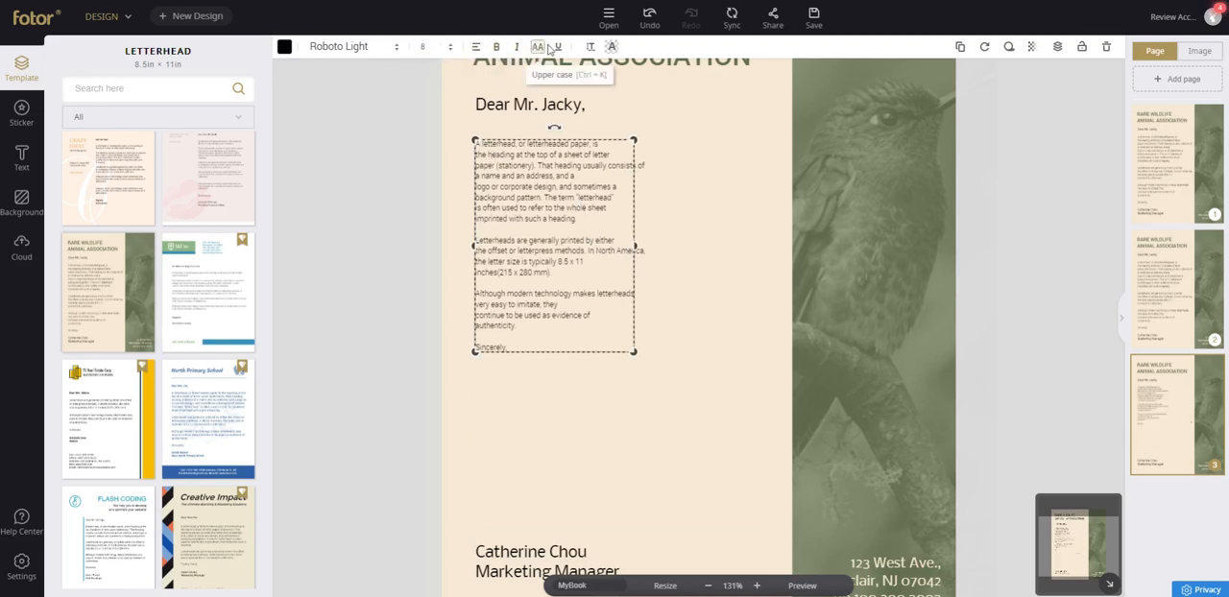
{"action": "left_click", "coordinate": [496, 46]}
Duplicate the body text, place the copy diagonally below the original on the right, and move the original up directly under the greeting.
{"action": "left_click", "coordinate": [960, 47]}
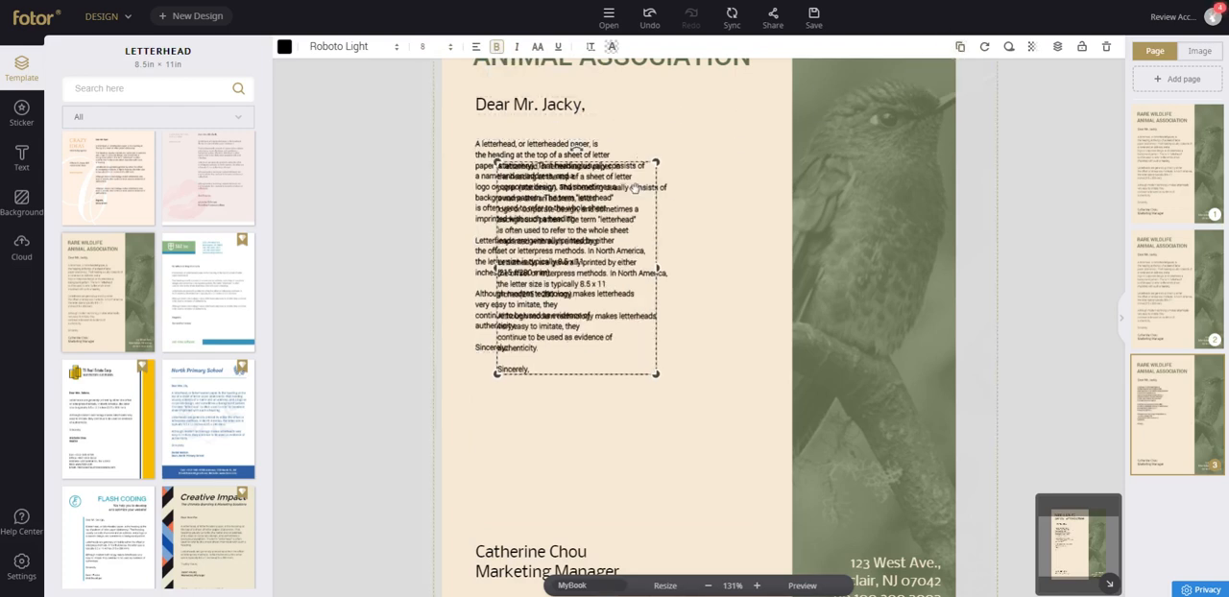
{"action": "left_click_drag", "start_coordinate": [559, 192], "coordinate": [661, 343]}
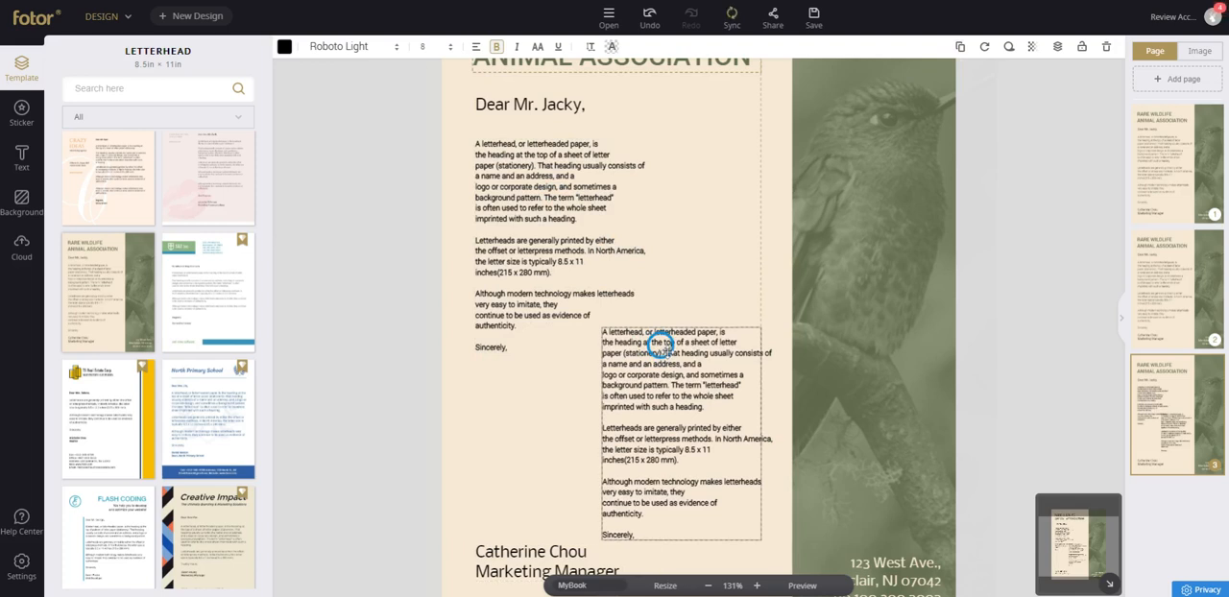
{"action": "left_click", "coordinate": [526, 219]}
{"action": "left_click_drag", "start_coordinate": [529, 221], "coordinate": [521, 203]}
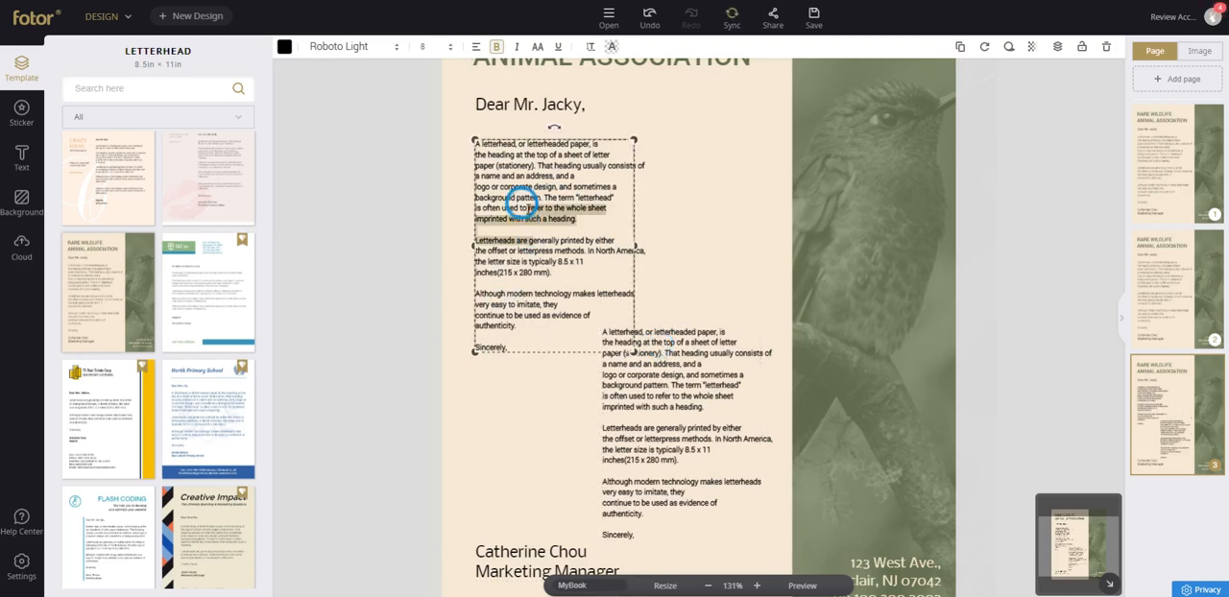
{"action": "left_click", "coordinate": [688, 159]}
{"action": "left_click", "coordinate": [590, 153]}
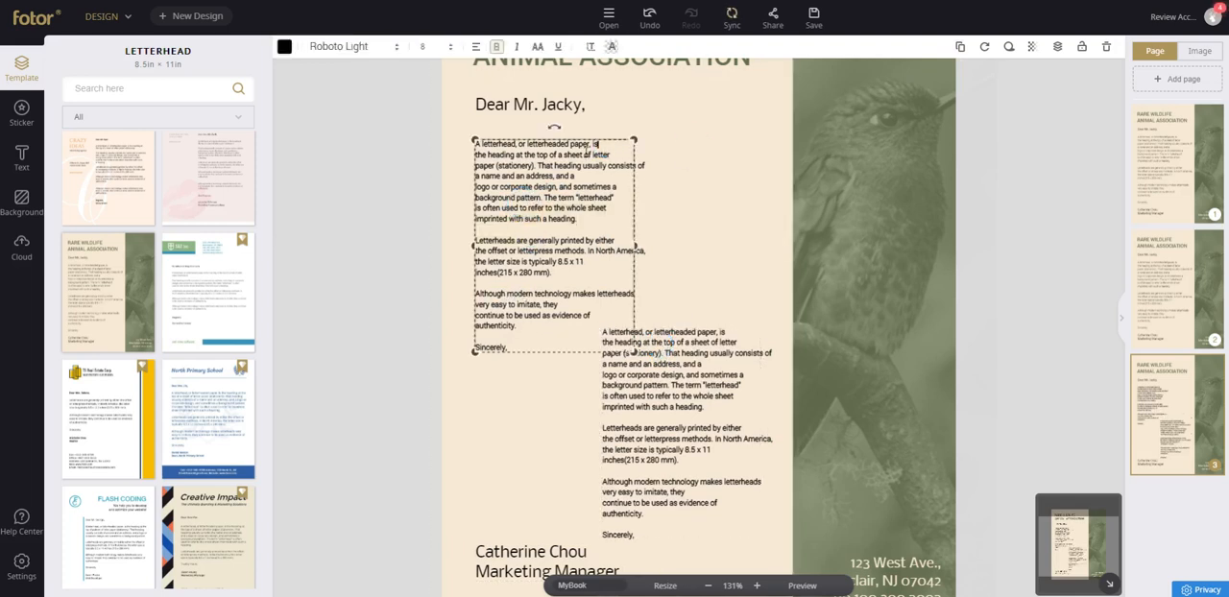
{"action": "left_click_drag", "start_coordinate": [585, 153], "coordinate": [567, 108]}
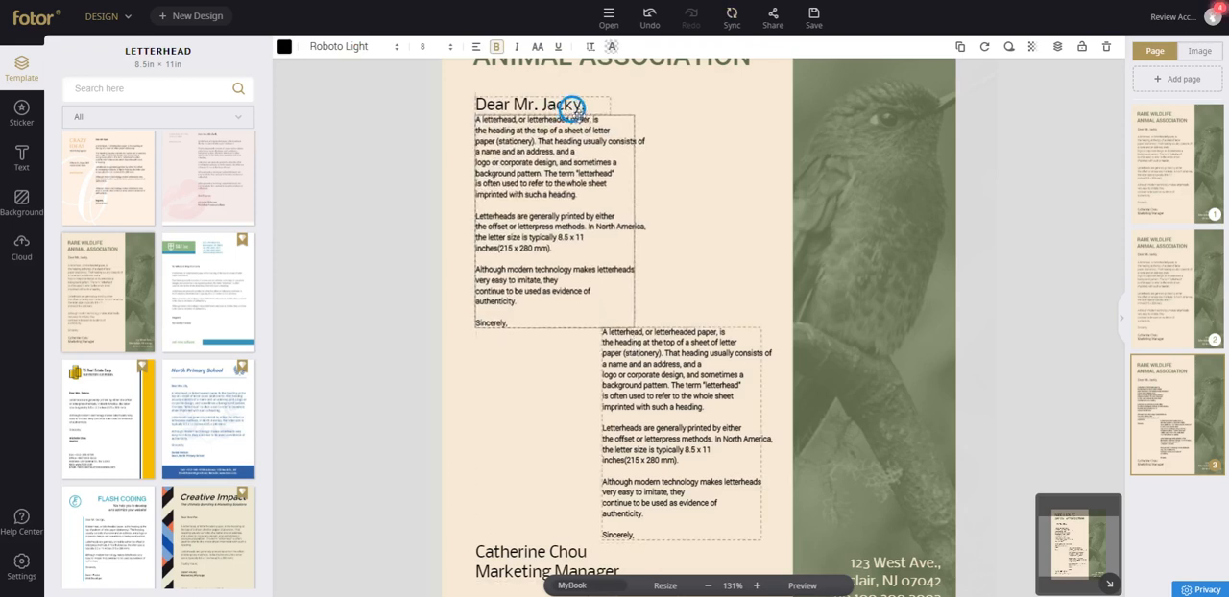
{"action": "left_click", "coordinate": [572, 109]}
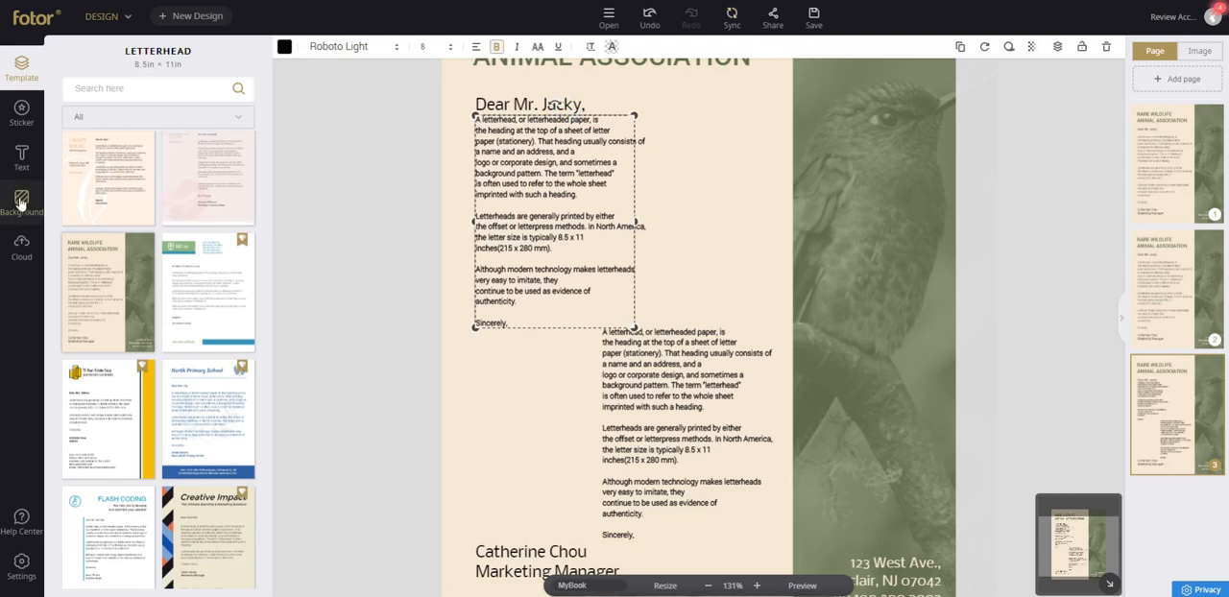
Insert the first black sneaker photo from the cloud images and shrink it to fit left of the lower text block.
{"action": "left_click", "coordinate": [32, 262]}
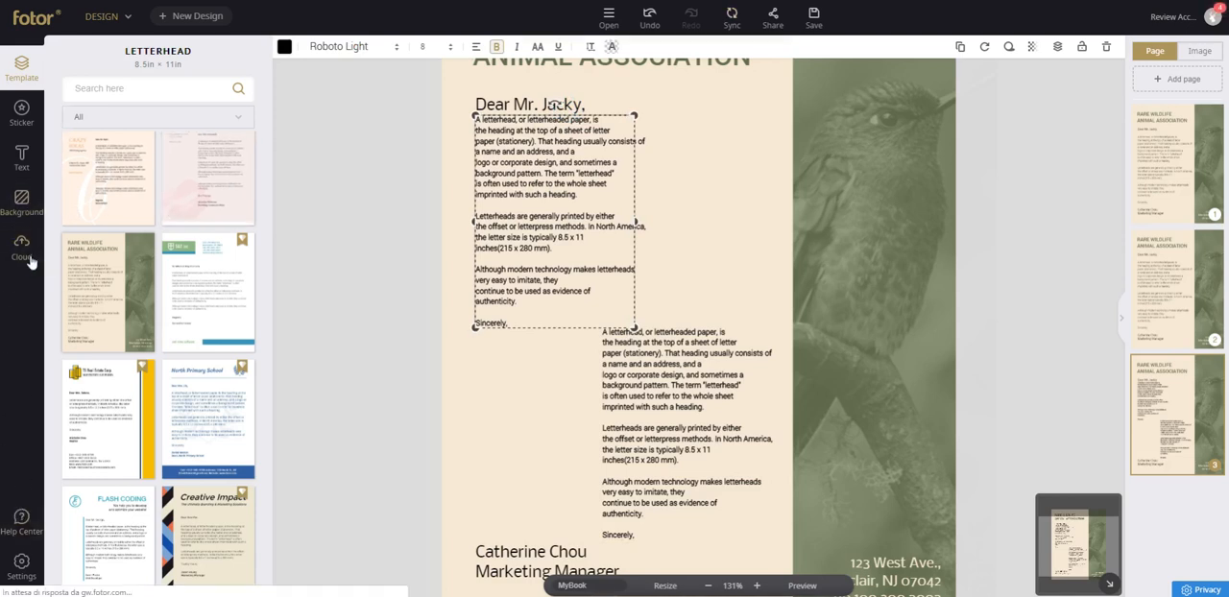
{"action": "left_click", "coordinate": [94, 169]}
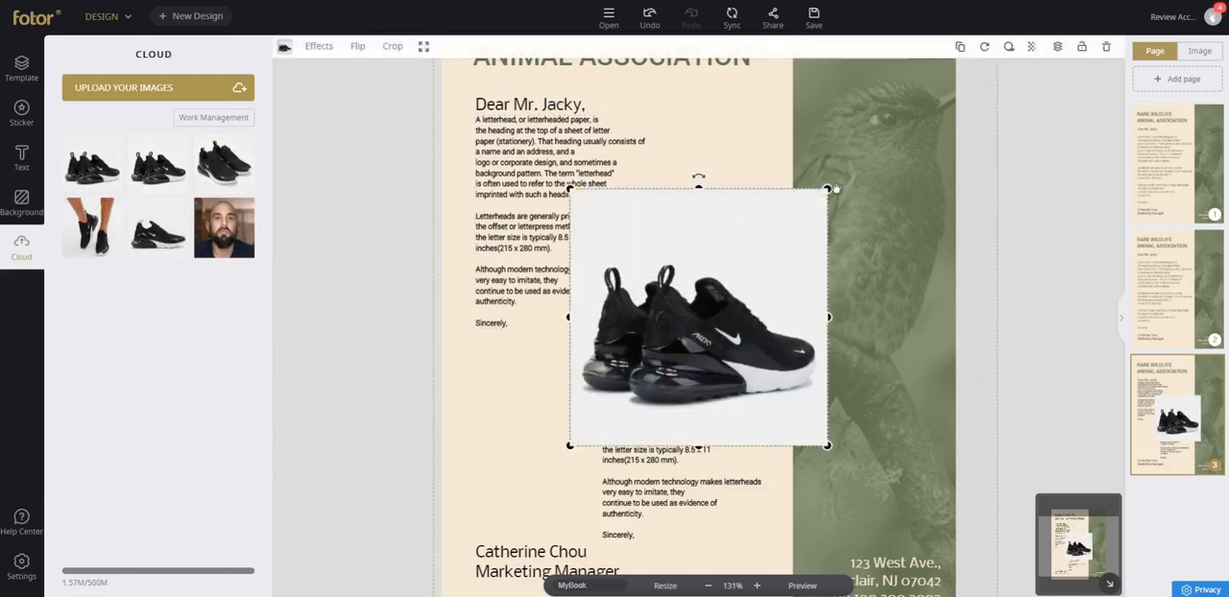
{"action": "left_click_drag", "start_coordinate": [827, 190], "coordinate": [656, 324]}
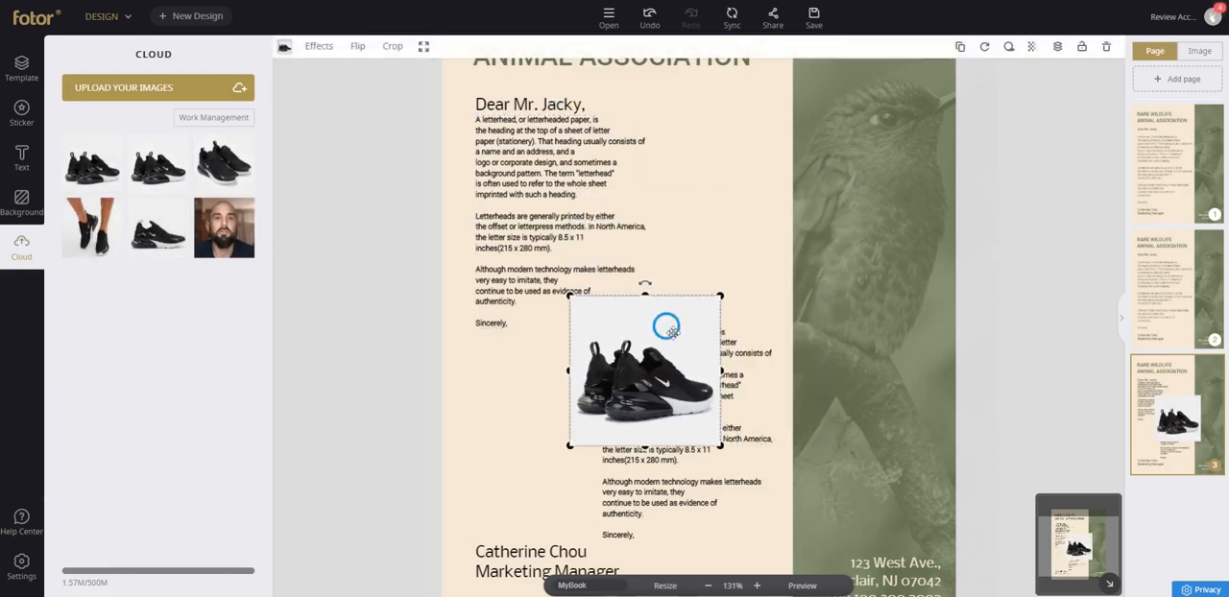
{"action": "left_click_drag", "start_coordinate": [701, 229], "coordinate": [566, 356]}
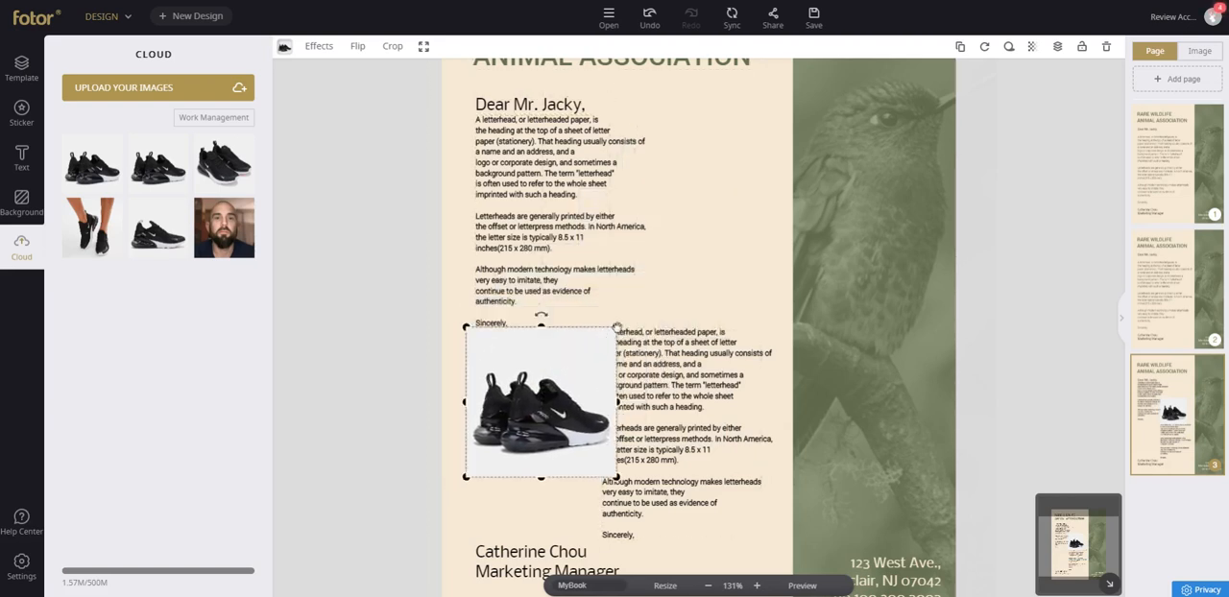
{"action": "left_click_drag", "start_coordinate": [615, 328], "coordinate": [564, 336]}
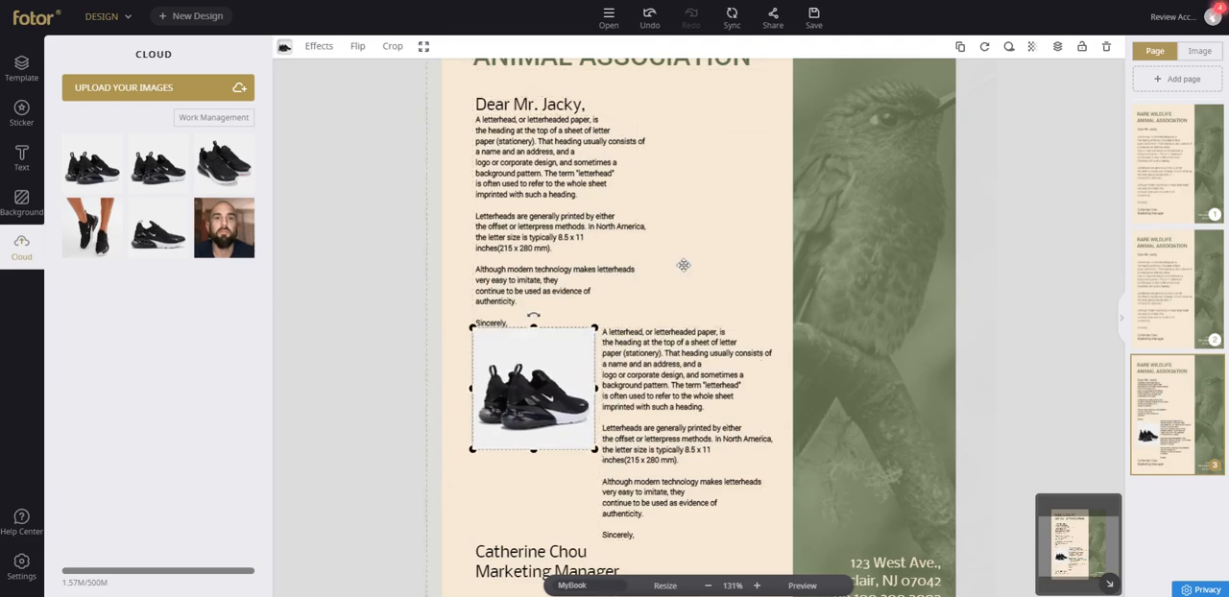
Delete the bird photo from the green side panel and place the cloud photo of feet wearing sneakers over that area.
{"action": "left_click", "coordinate": [888, 188]}
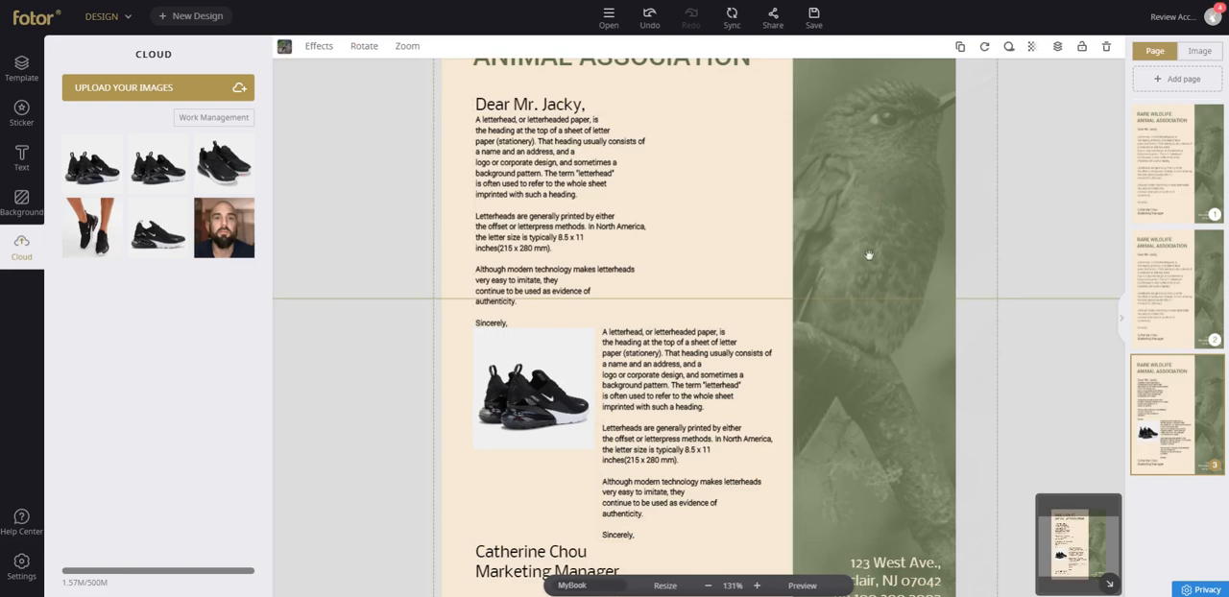
{"action": "left_click_drag", "start_coordinate": [842, 356], "coordinate": [878, 290]}
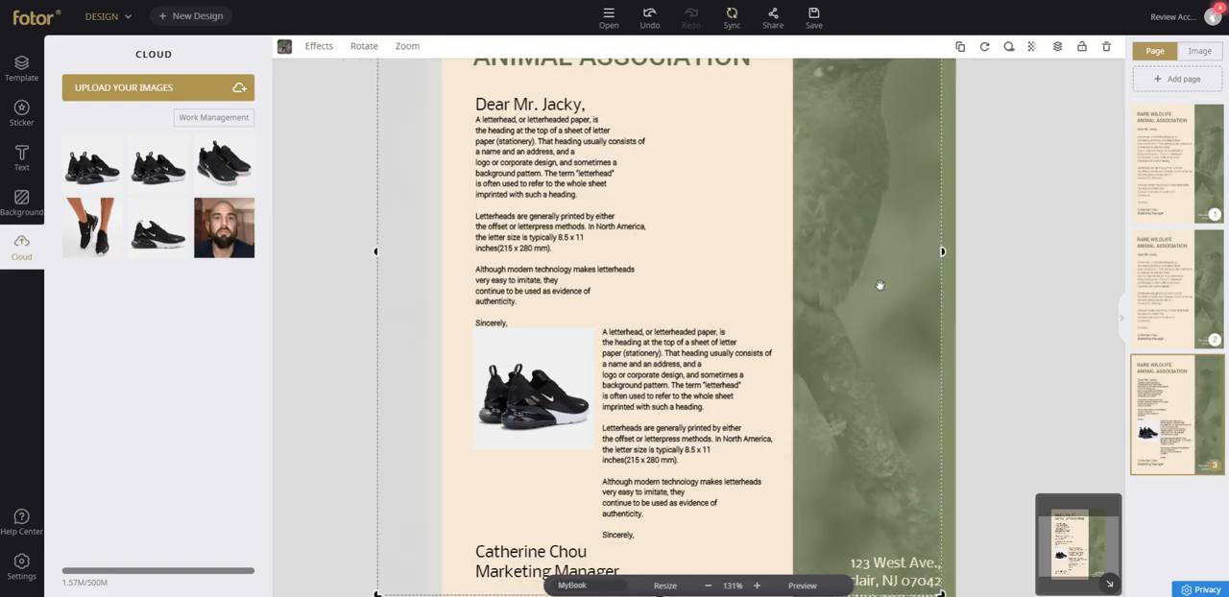
{"action": "key", "text": "Delete"}
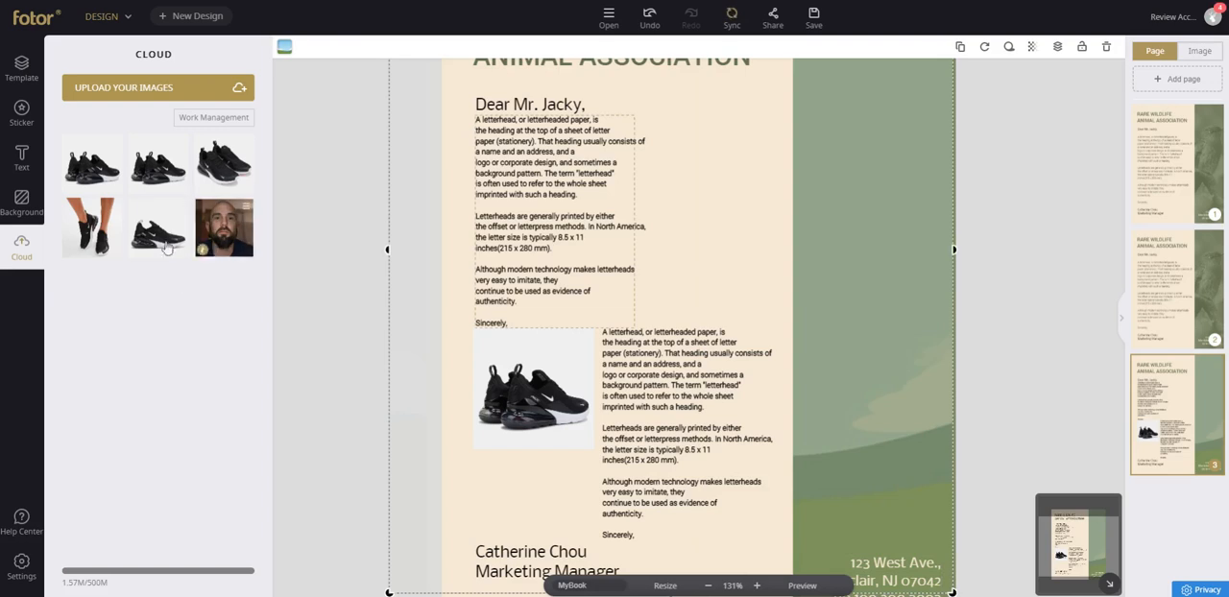
{"action": "left_click", "coordinate": [92, 228]}
{"action": "left_click_drag", "start_coordinate": [702, 284], "coordinate": [796, 258]}
Try the custom red #da001f on the side panel's empty image placeholder and set its fill to white.
{"action": "left_click", "coordinate": [877, 159]}
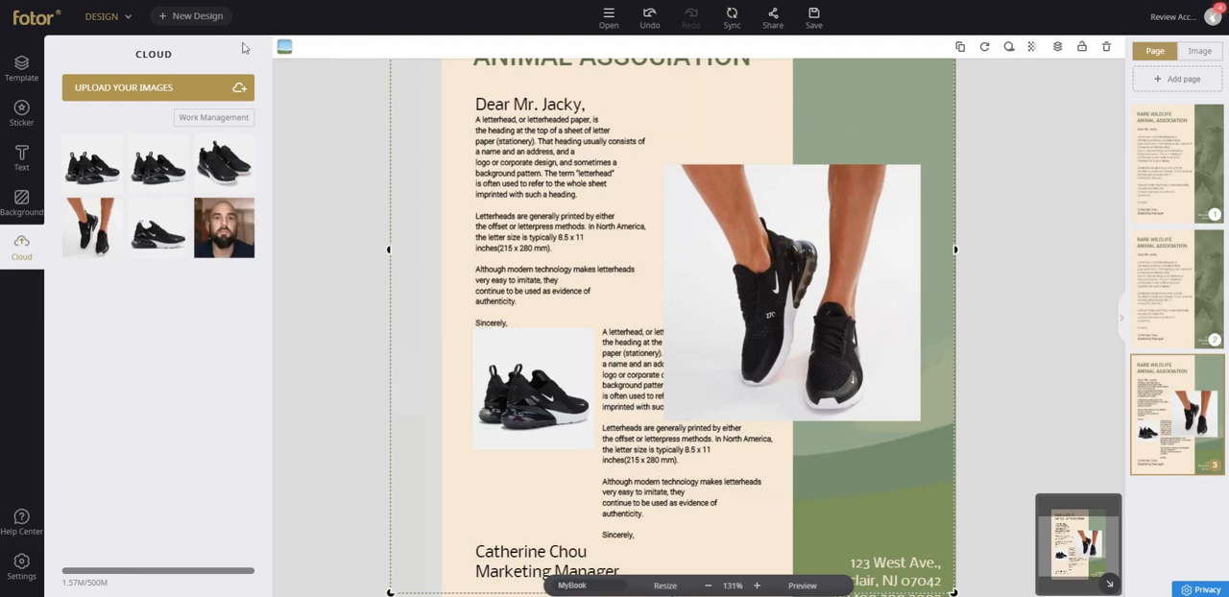
{"action": "left_click", "coordinate": [283, 48]}
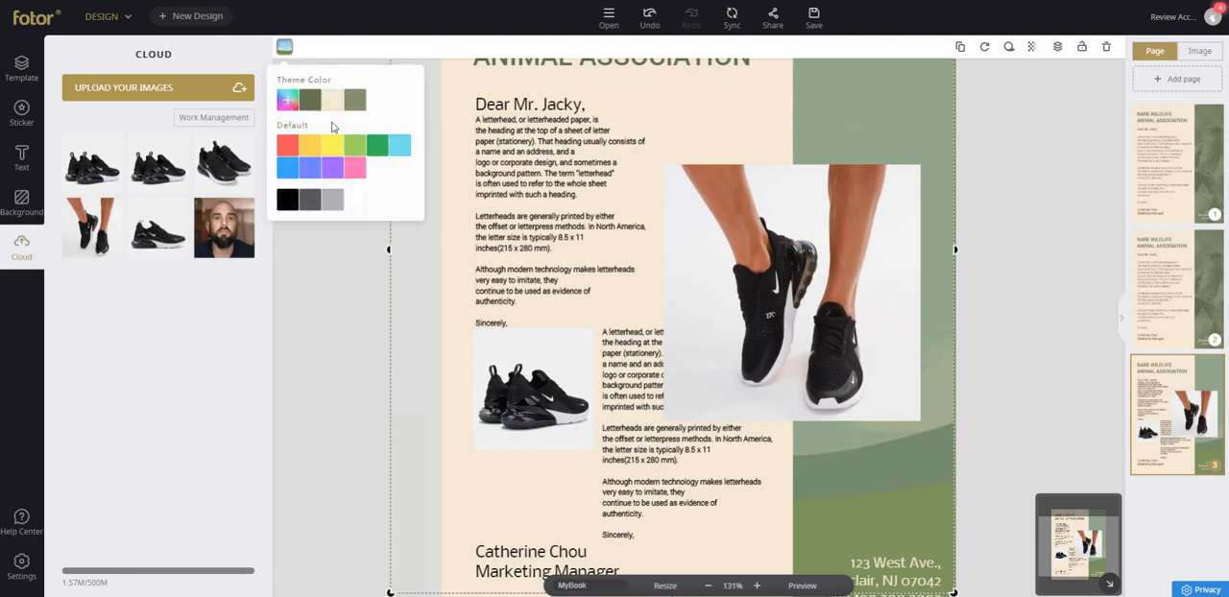
{"action": "left_click", "coordinate": [288, 101]}
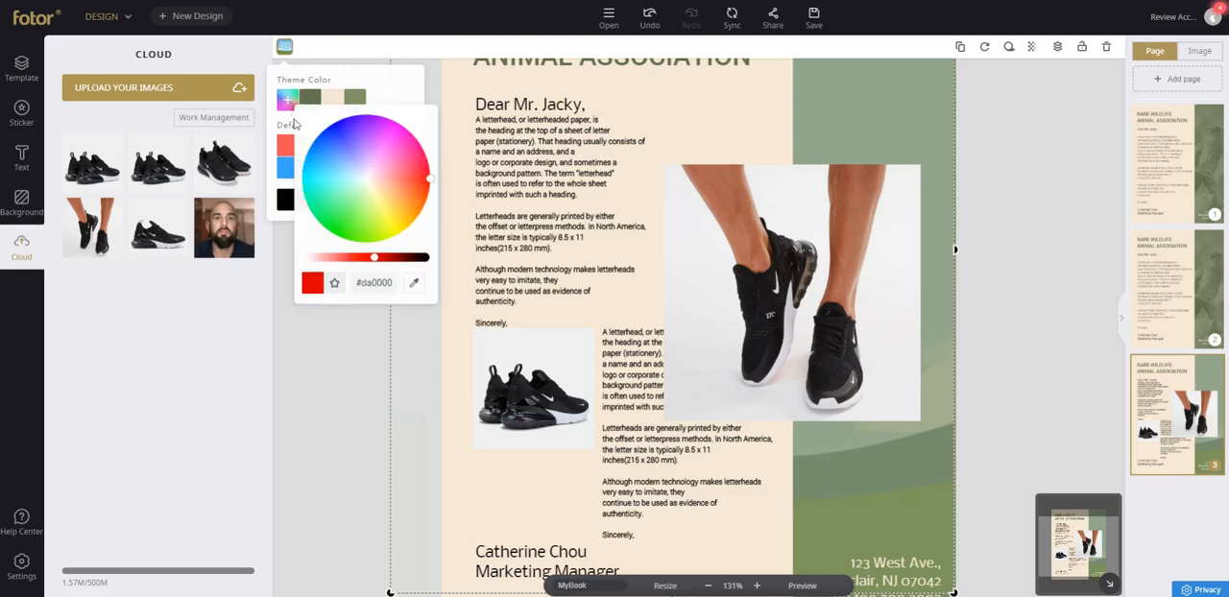
{"action": "mouse_move", "coordinate": [371, 151]}
{"action": "left_mouse_down"}
{"action": "mouse_move", "coordinate": [406, 164]}
{"action": "mouse_move", "coordinate": [381, 170]}
{"action": "mouse_move", "coordinate": [378, 220]}
{"action": "mouse_move", "coordinate": [365, 149]}
{"action": "mouse_move", "coordinate": [392, 140]}
{"action": "mouse_move", "coordinate": [416, 173]}
{"action": "left_mouse_up"}
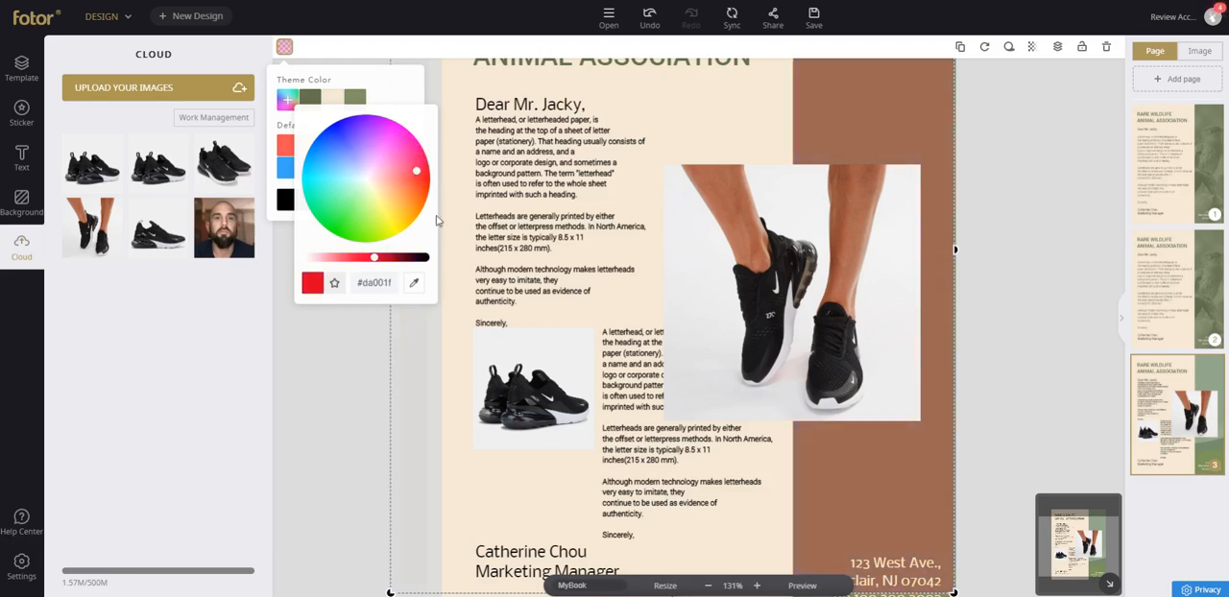
{"action": "left_click", "coordinate": [375, 83]}
{"action": "left_click", "coordinate": [356, 199]}
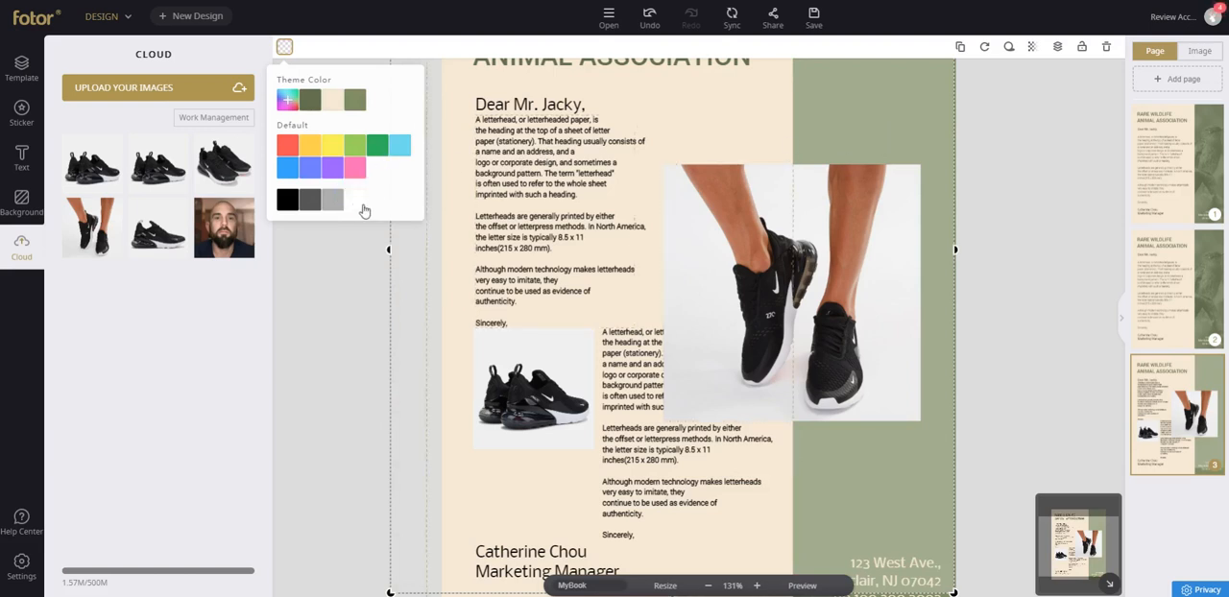
Enlarge the photo of feet wearing sneakers to cover most of the page and send it to the bottom layer.
{"action": "left_click", "coordinate": [835, 220]}
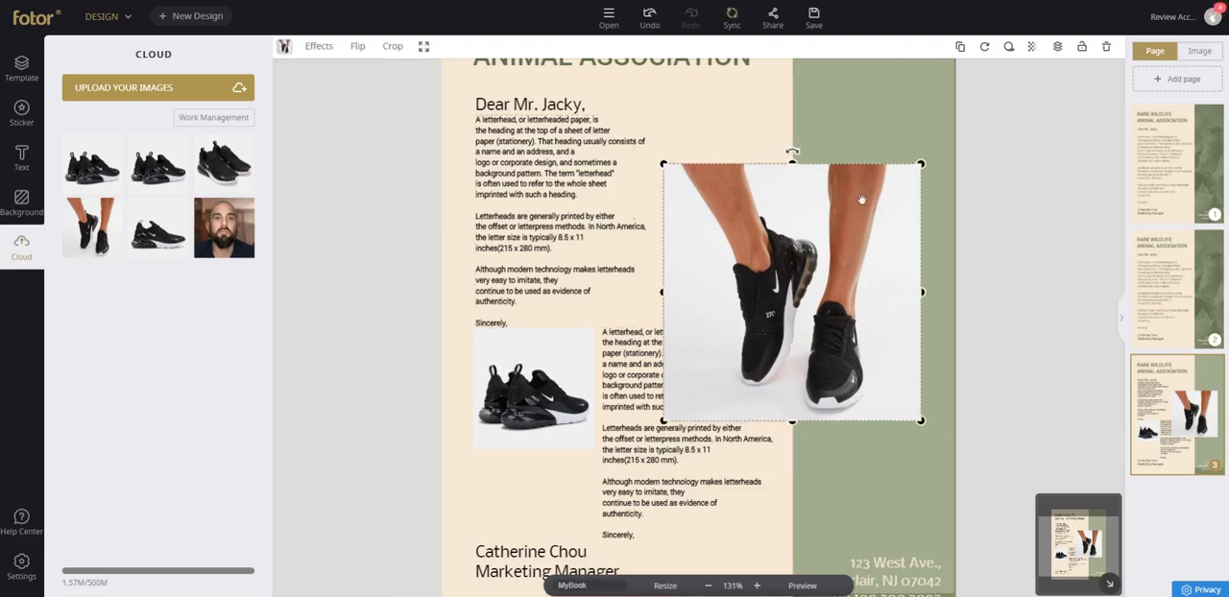
{"action": "left_click_drag", "start_coordinate": [922, 423], "coordinate": [929, 430]}
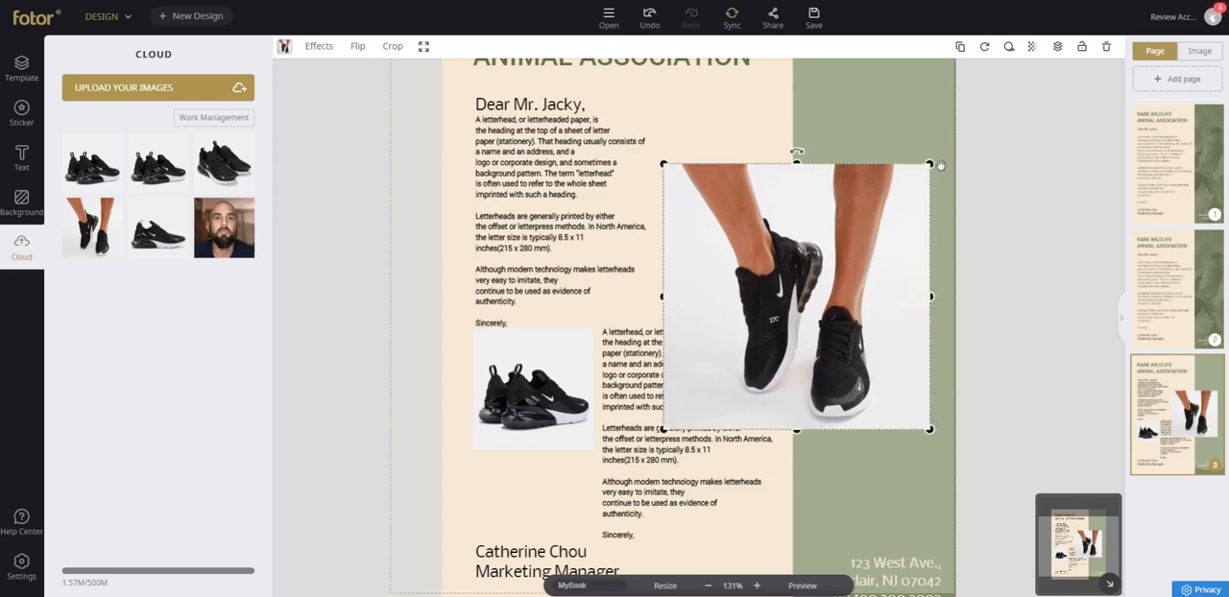
{"action": "left_click_drag", "start_coordinate": [922, 162], "coordinate": [1094, 5]}
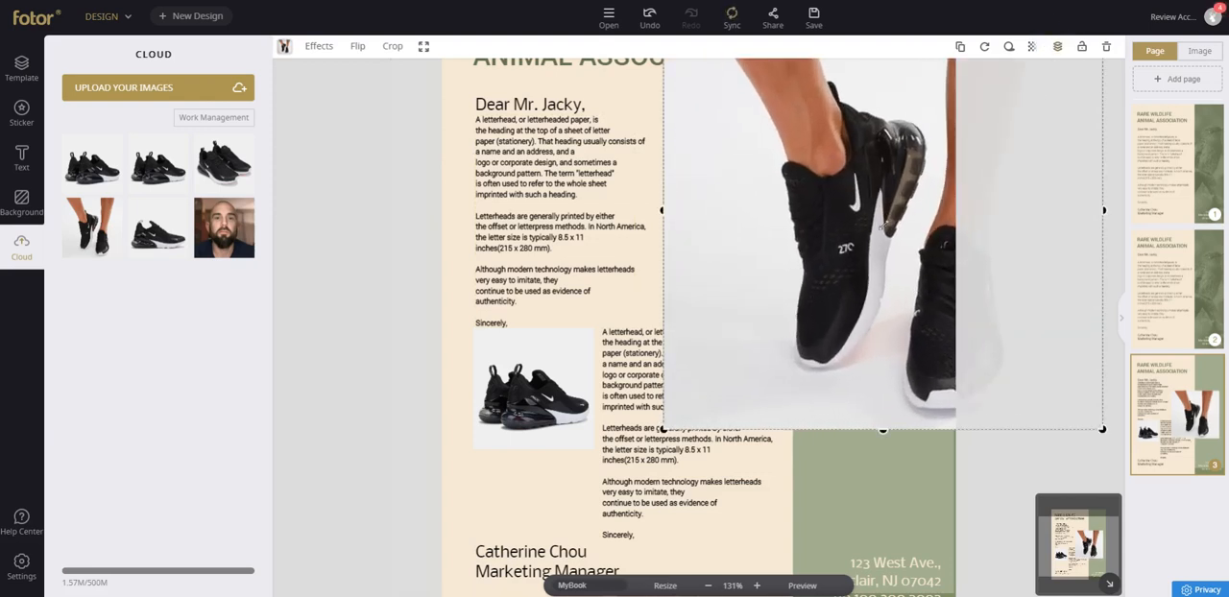
{"action": "left_click_drag", "start_coordinate": [665, 426], "coordinate": [467, 596]}
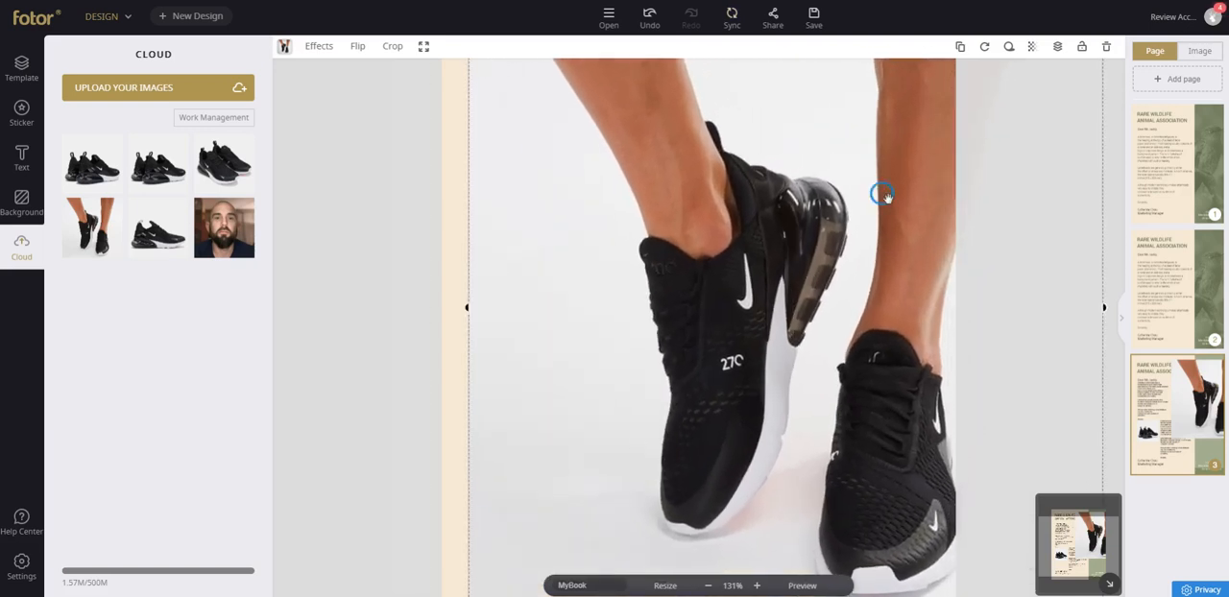
{"action": "left_click", "coordinate": [1057, 46]}
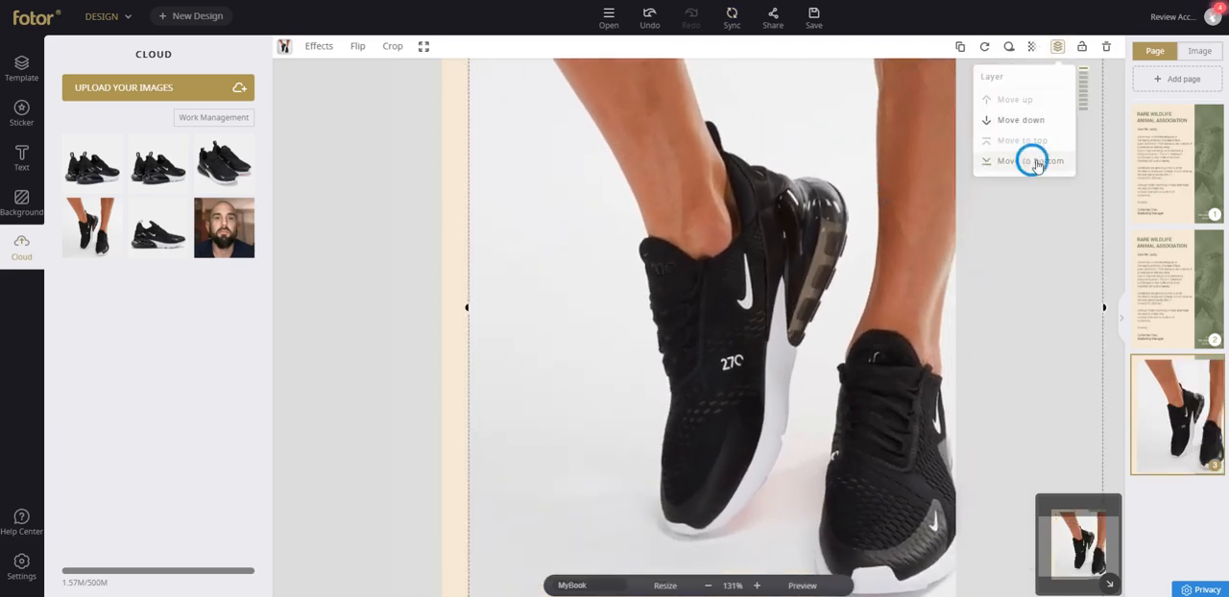
{"action": "left_click", "coordinate": [1035, 161]}
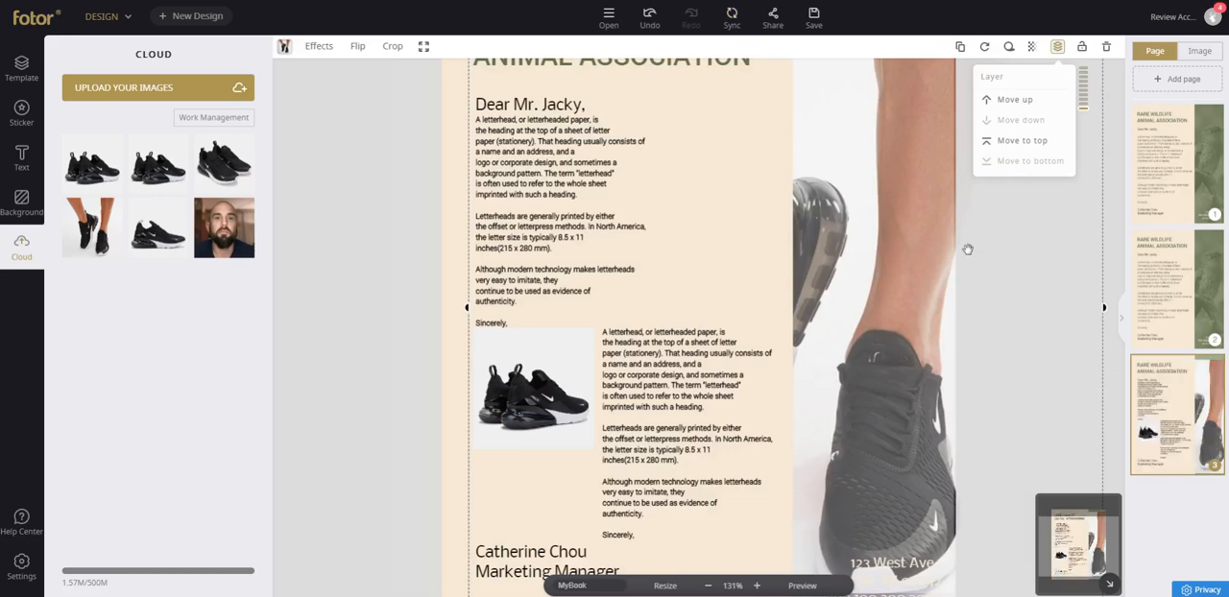
Enlarge the white placeholder and the photo of feet wearing sneakers, and shift them to fill the whole side panel.
{"action": "scroll", "coordinate": [724, 239], "scroll_direction": "up", "scroll_amount": 6}
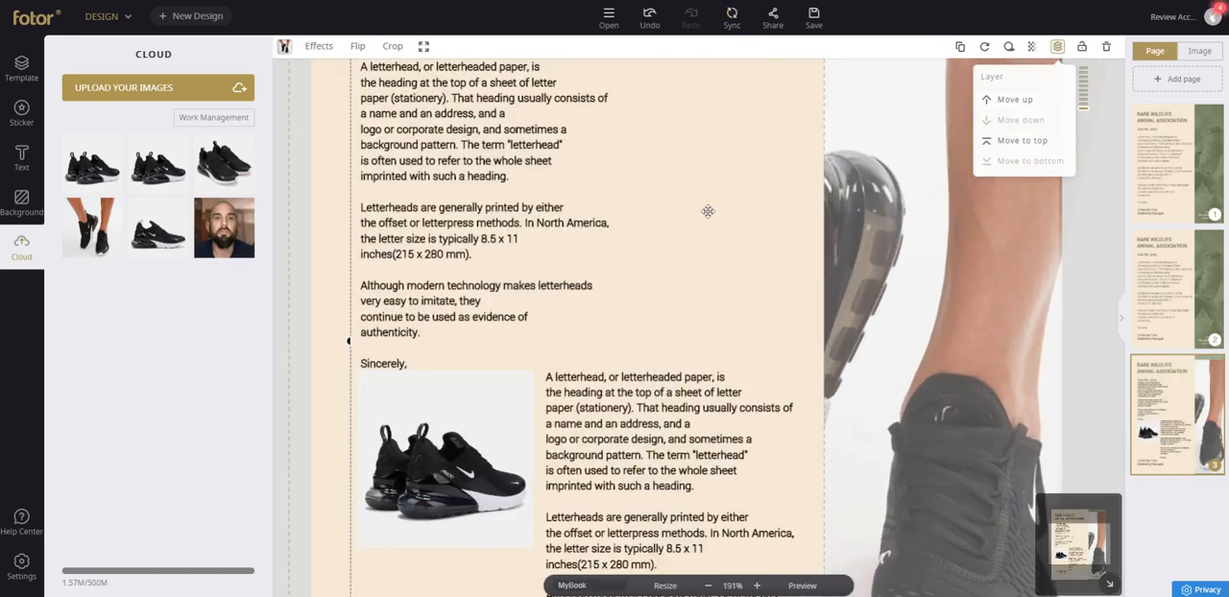
{"action": "scroll", "coordinate": [706, 214], "scroll_direction": "down", "scroll_amount": 6}
{"action": "scroll", "coordinate": [703, 217], "scroll_direction": "down", "scroll_amount": 8}
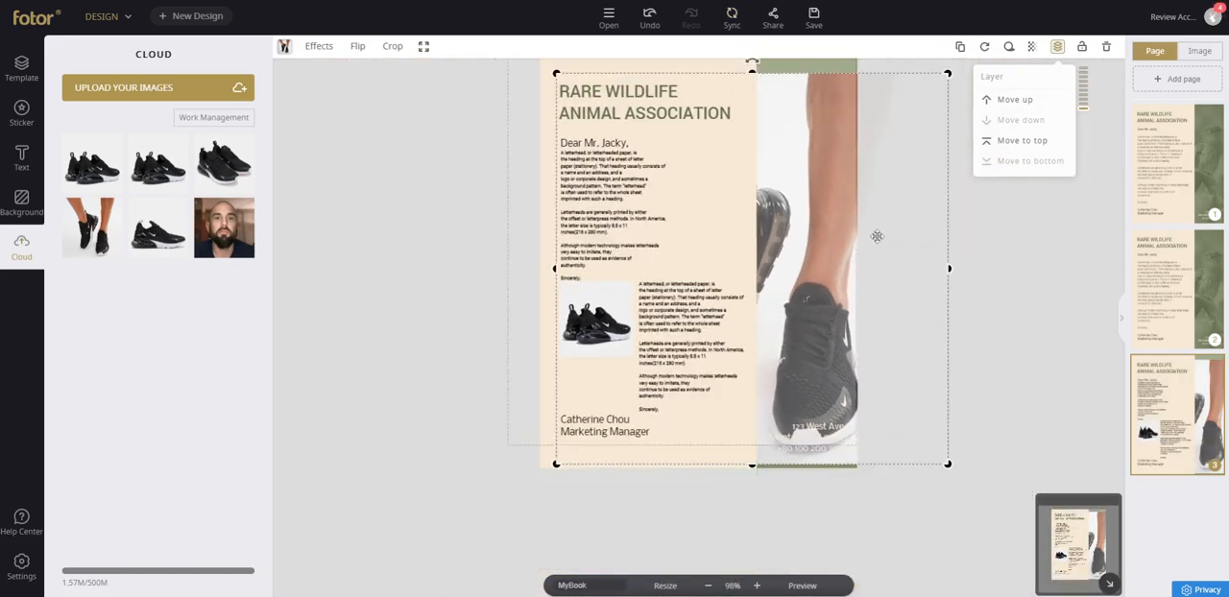
{"action": "left_click_drag", "start_coordinate": [833, 156], "coordinate": [833, 190]}
{"action": "scroll", "coordinate": [837, 196], "scroll_direction": "up", "scroll_amount": 1}
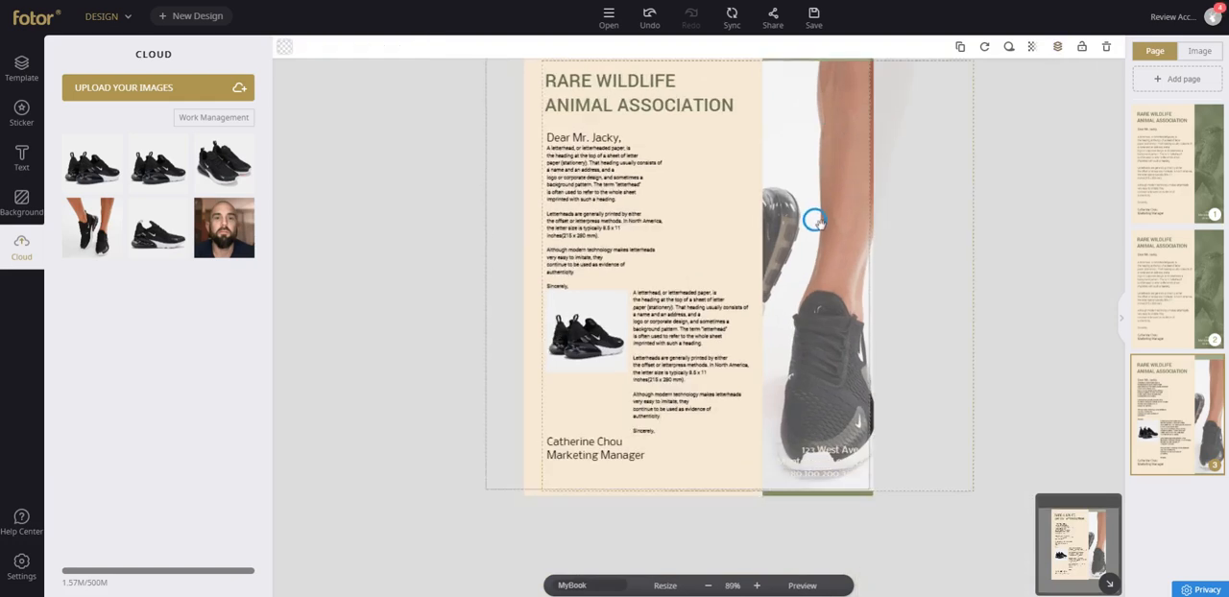
{"action": "scroll", "coordinate": [838, 223], "scroll_direction": "down", "scroll_amount": 3}
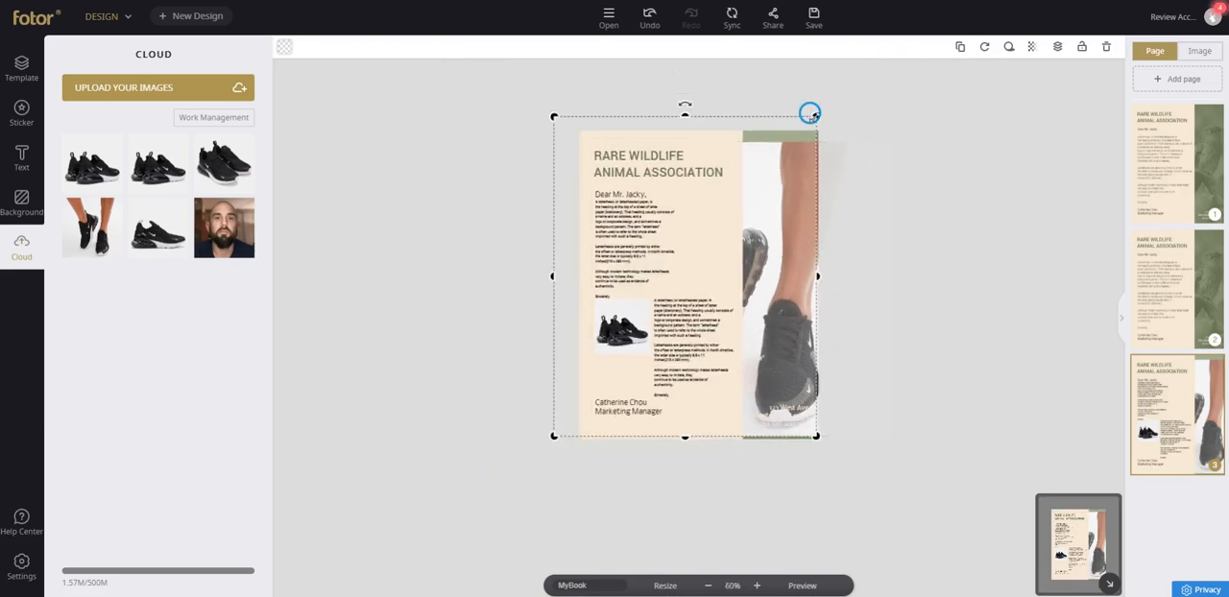
{"action": "left_click_drag", "start_coordinate": [812, 113], "coordinate": [833, 100]}
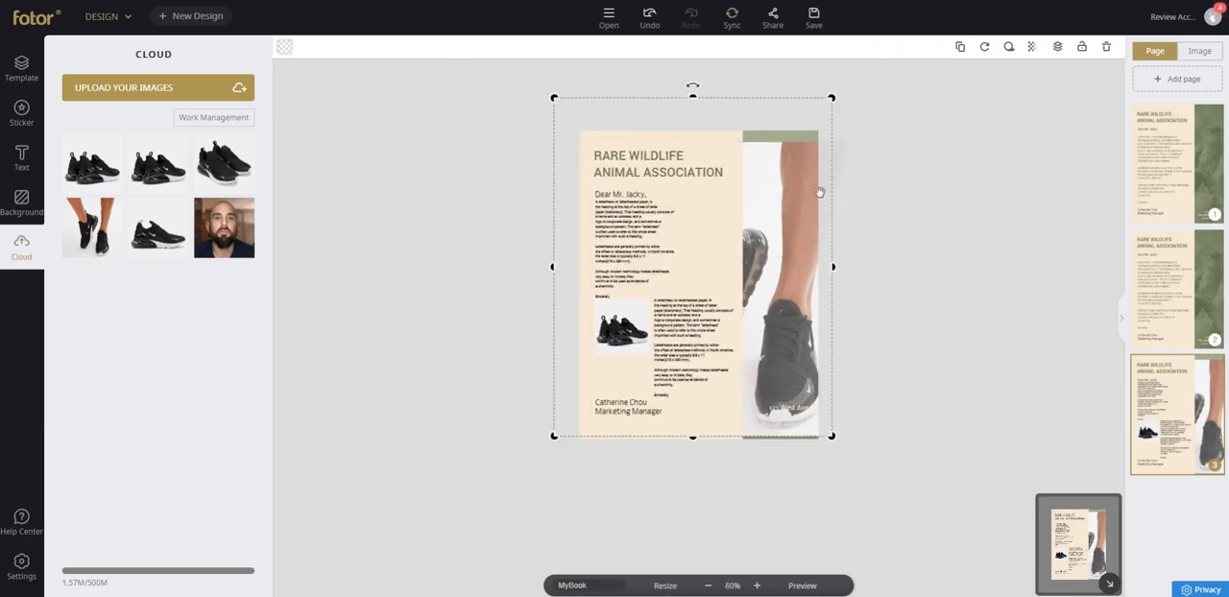
{"action": "left_click", "coordinate": [843, 180]}
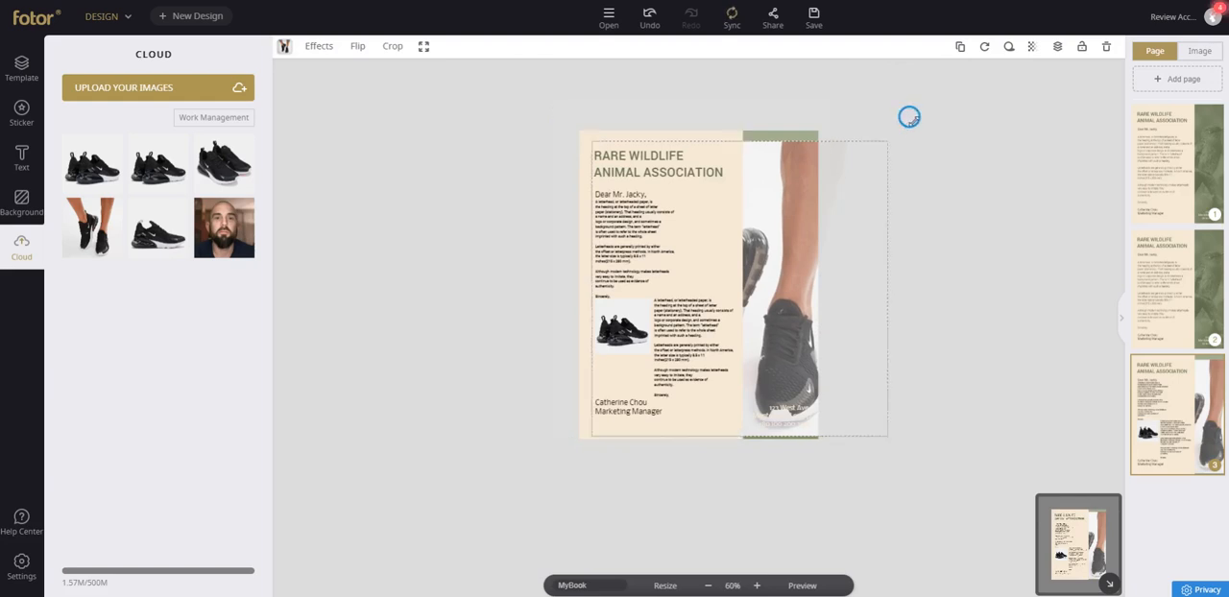
{"action": "left_click_drag", "start_coordinate": [909, 116], "coordinate": [929, 104]}
{"action": "left_click_drag", "start_coordinate": [854, 151], "coordinate": [829, 159]}
{"action": "left_click", "coordinate": [483, 118]}
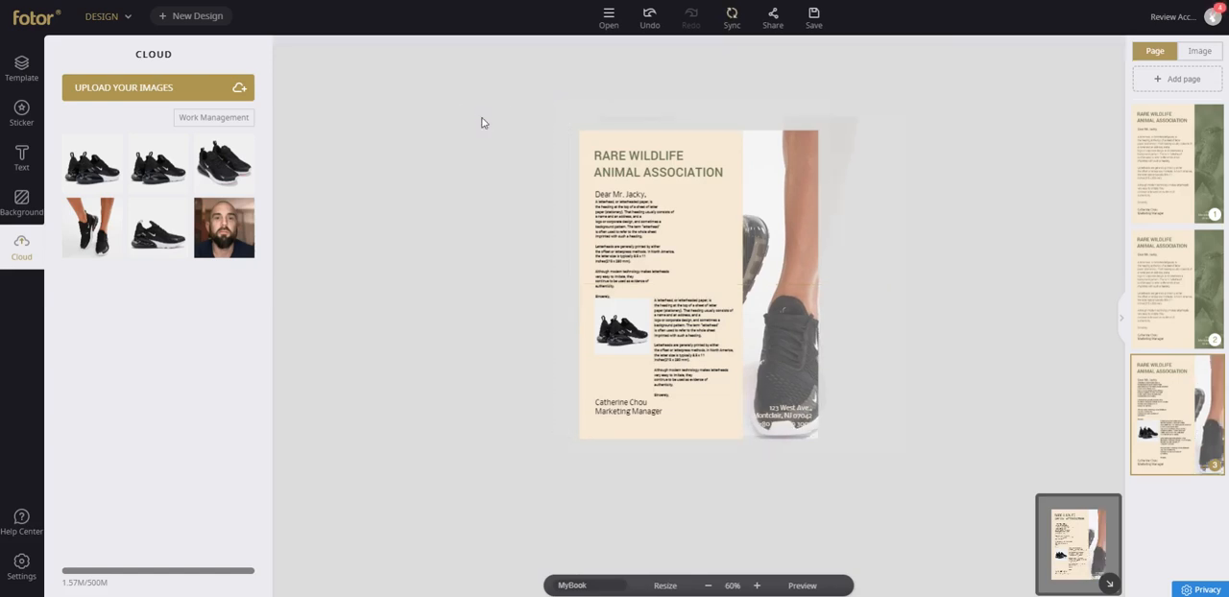
Delete the white placeholder and the photo of feet wearing sneakers from the side panel.
{"action": "left_click", "coordinate": [565, 103]}
{"action": "left_click", "coordinate": [571, 105]}
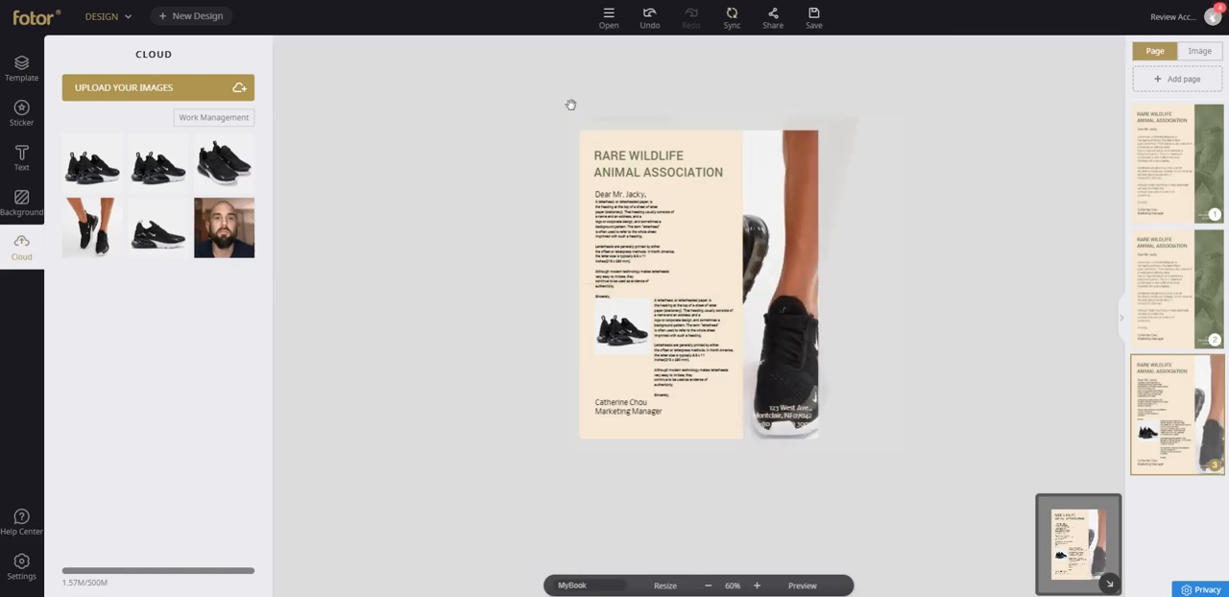
{"action": "left_click", "coordinate": [629, 118]}
{"action": "key", "text": "Delete"}
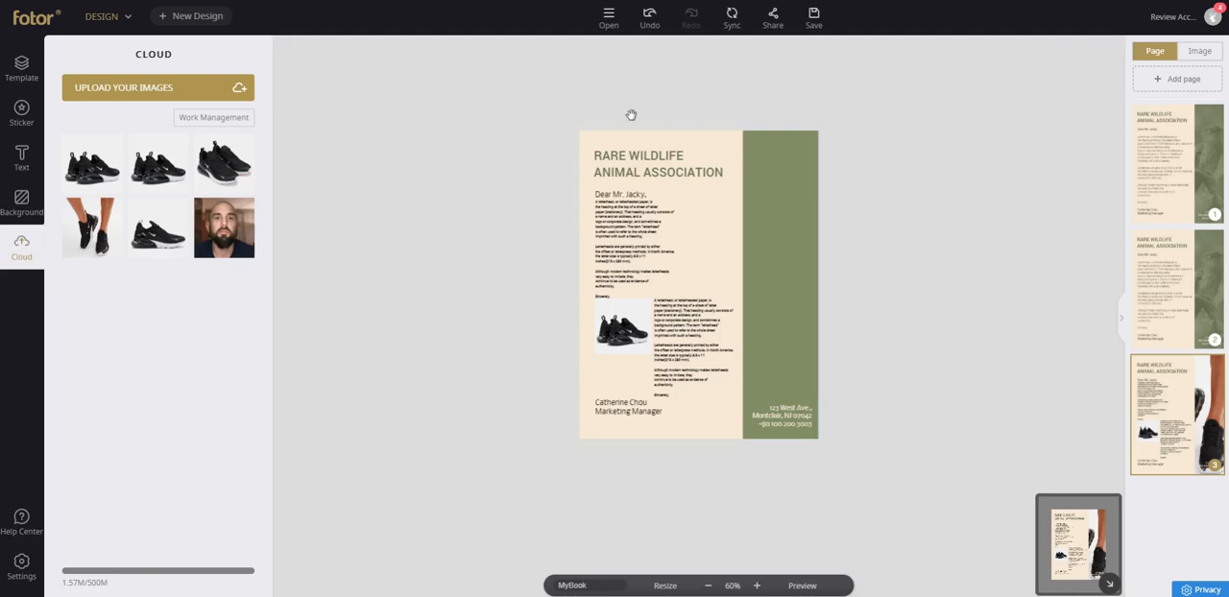
Set the transparency of the page's green background to 42%.
{"action": "left_click", "coordinate": [782, 217]}
{"action": "left_click", "coordinate": [778, 214]}
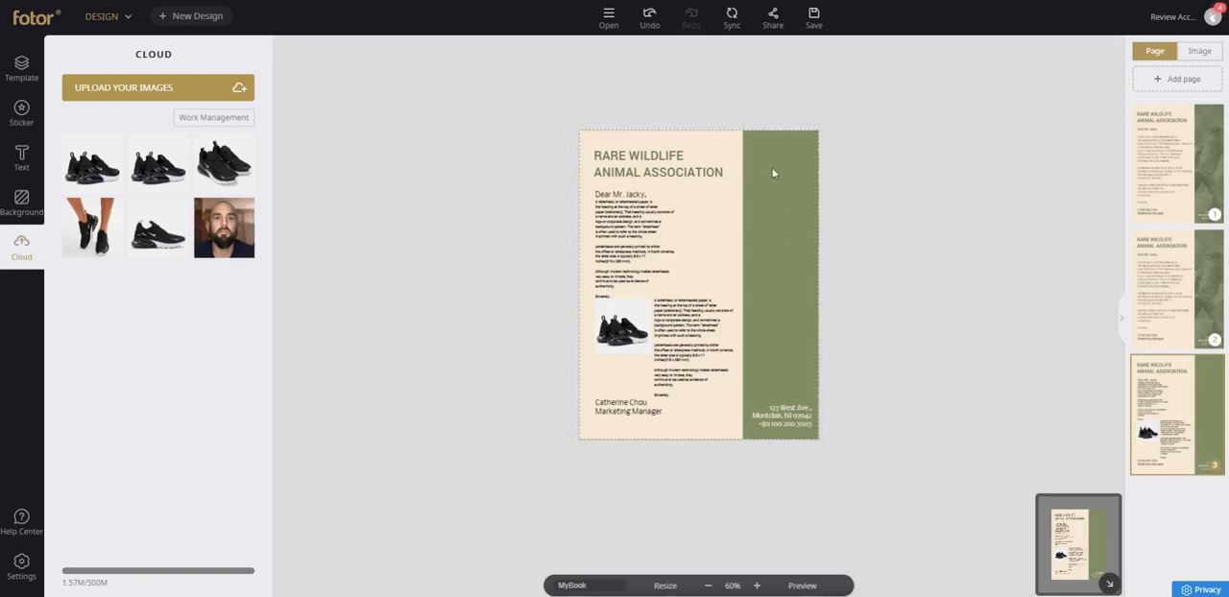
{"action": "left_click", "coordinate": [787, 191]}
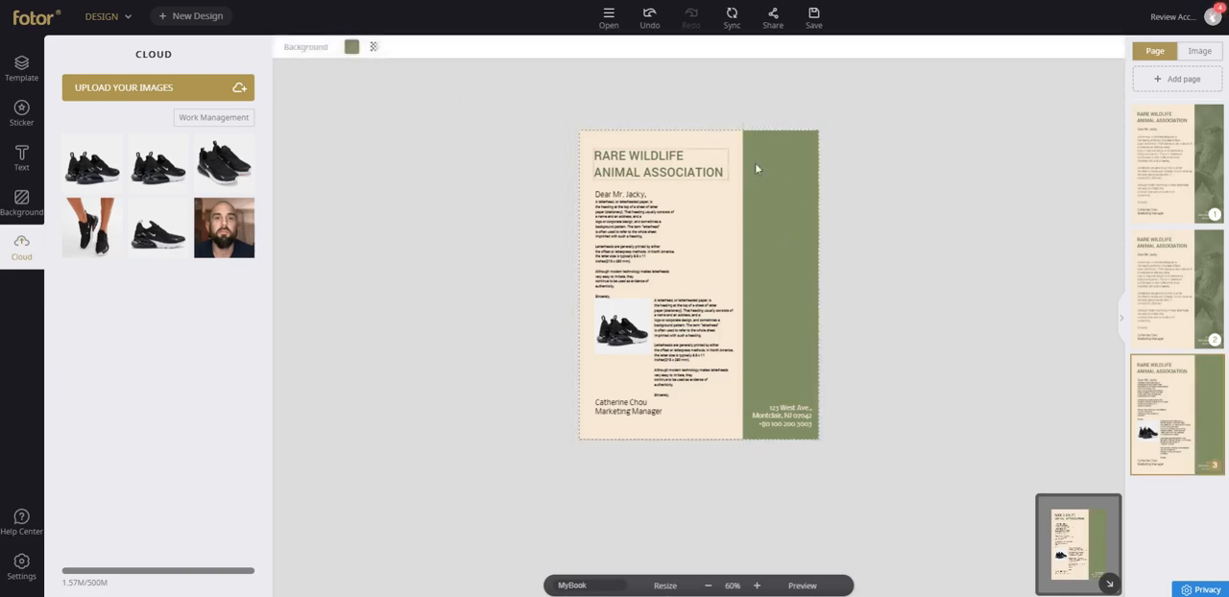
{"action": "left_click", "coordinate": [376, 48]}
{"action": "left_click_drag", "start_coordinate": [471, 106], "coordinate": [416, 115]}
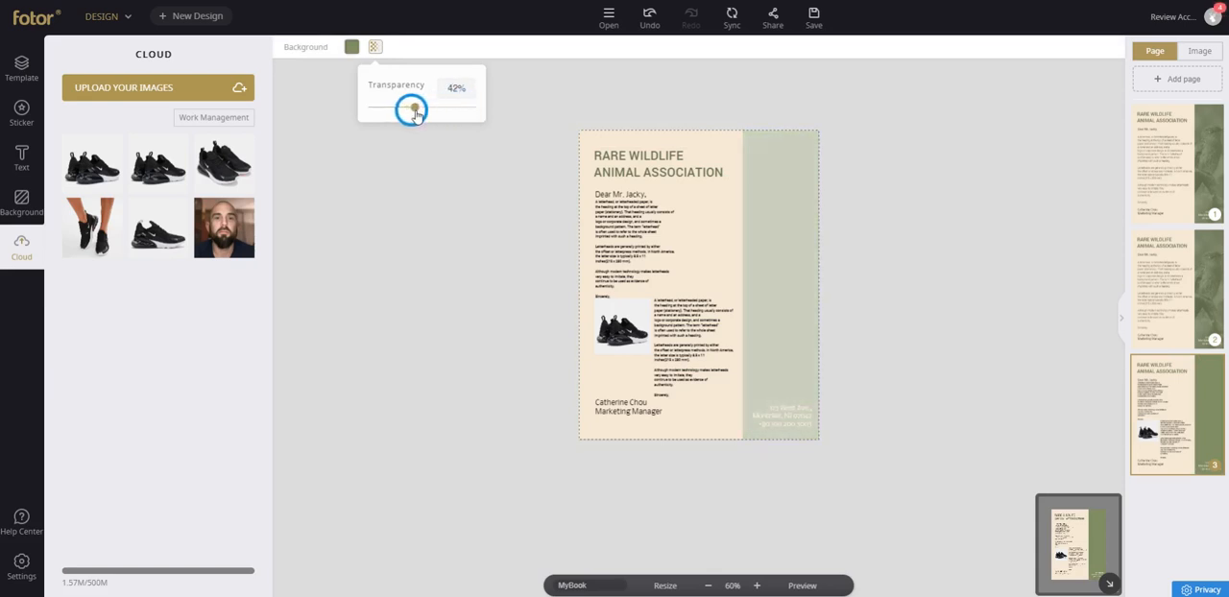
Insert the cloud photo of feet wearing sneakers and enlarge it to cover the whole page.
{"action": "left_click", "coordinate": [93, 228]}
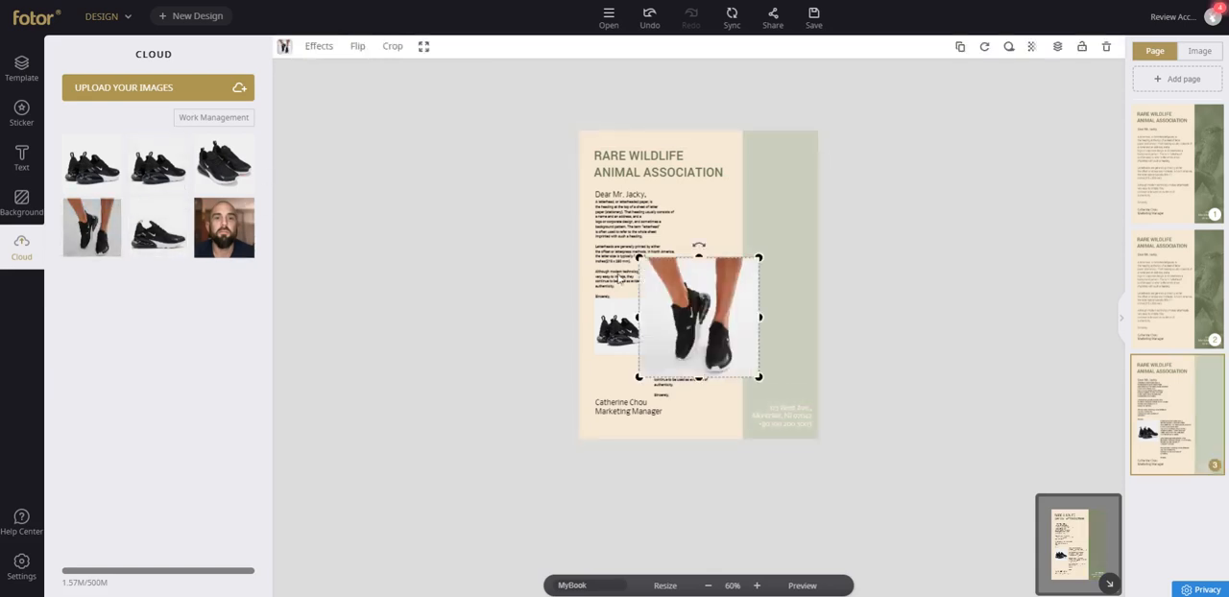
{"action": "left_click_drag", "start_coordinate": [760, 257], "coordinate": [910, 106]}
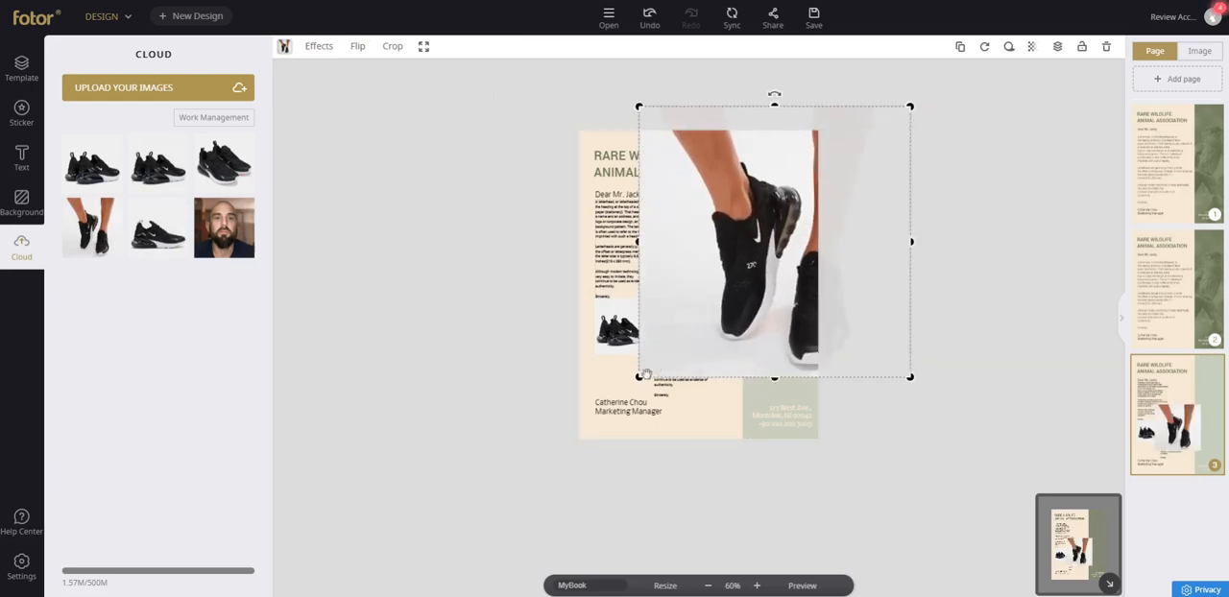
{"action": "left_click_drag", "start_coordinate": [641, 376], "coordinate": [538, 419]}
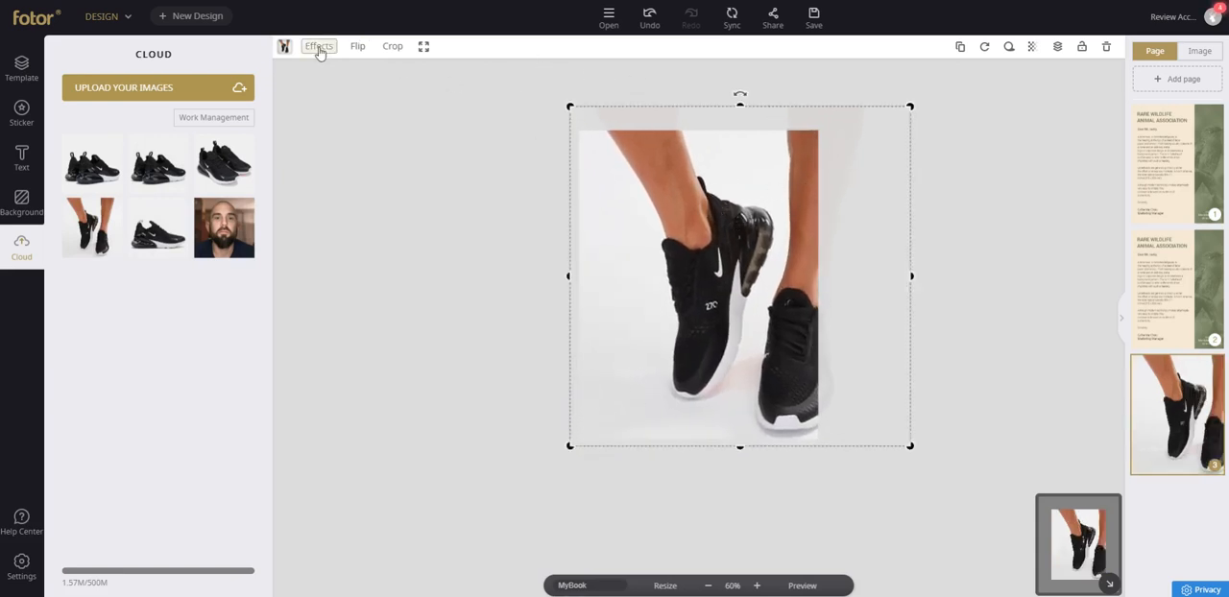
Send the photo of feet wearing sneakers to the bottom layer and shift it so the front sneaker fills the side panel.
{"action": "left_click", "coordinate": [1058, 47]}
{"action": "left_click", "coordinate": [1026, 159]}
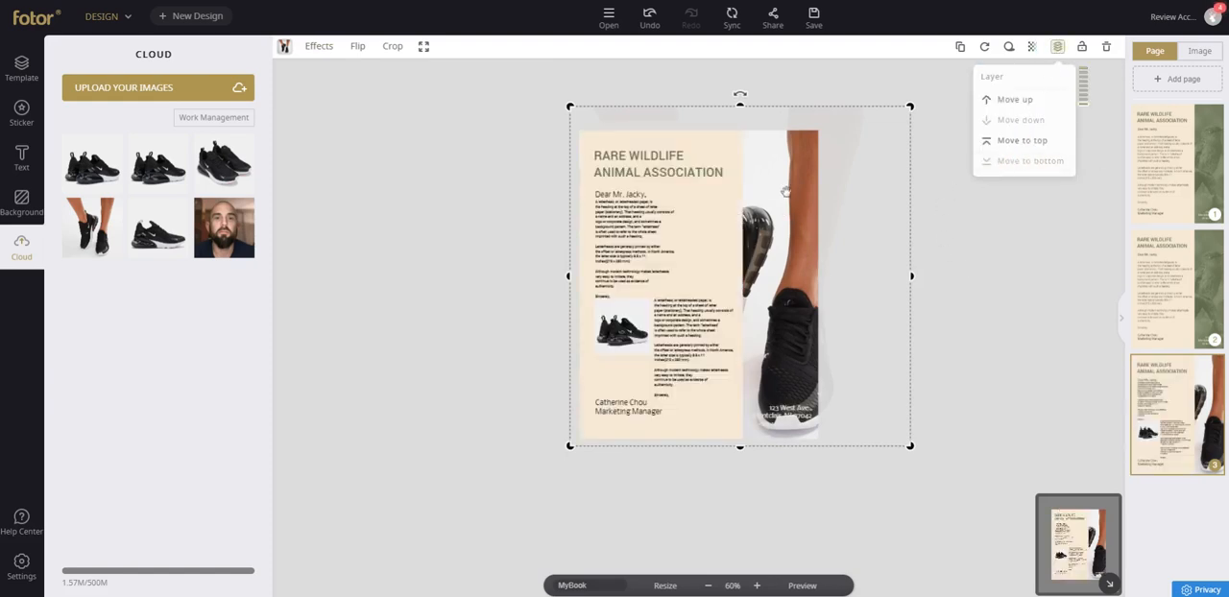
{"action": "left_click_drag", "start_coordinate": [778, 187], "coordinate": [832, 189]}
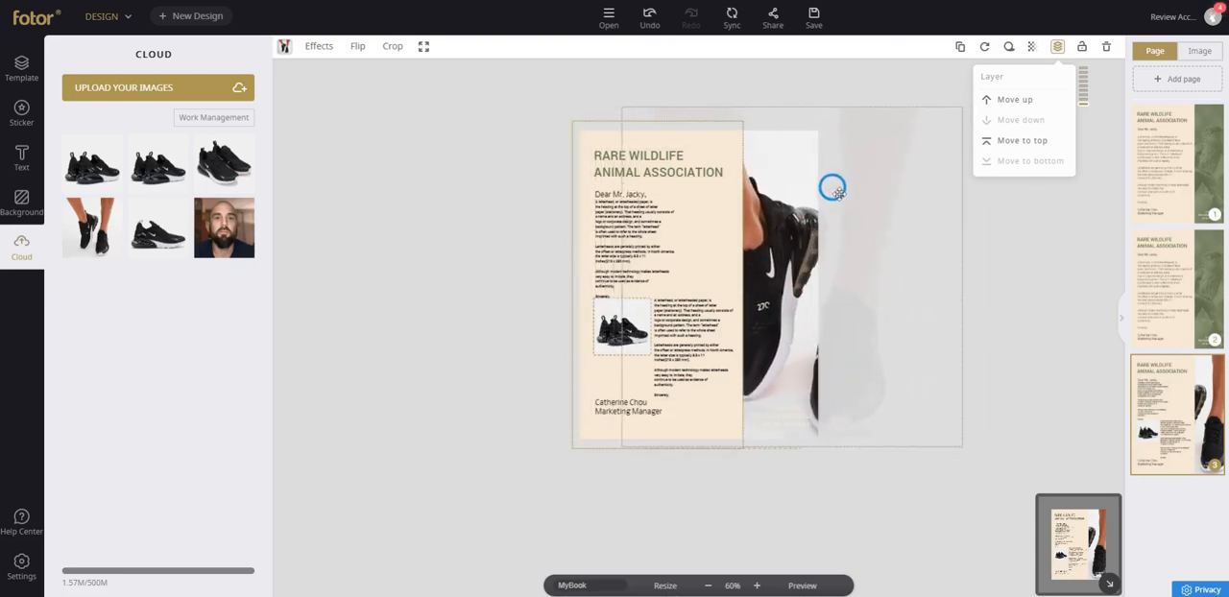
{"action": "left_click", "coordinate": [549, 125]}
Replace the page heading with "RARE NIKE OWNER".
{"action": "left_click", "coordinate": [637, 154]}
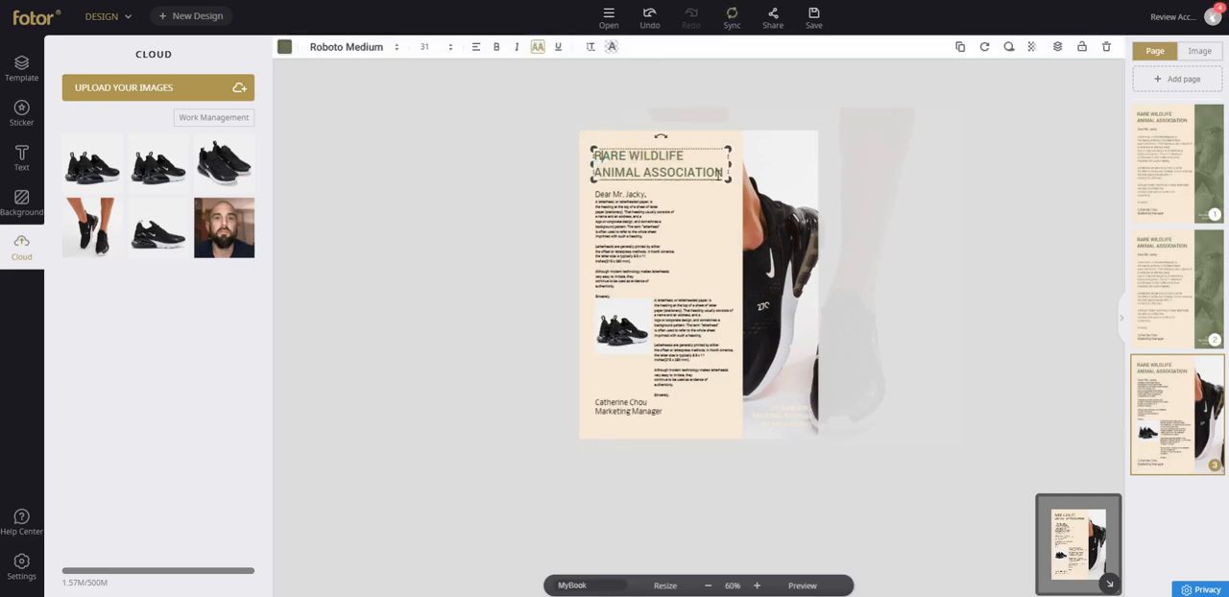
{"action": "double_click", "coordinate": [604, 144]}
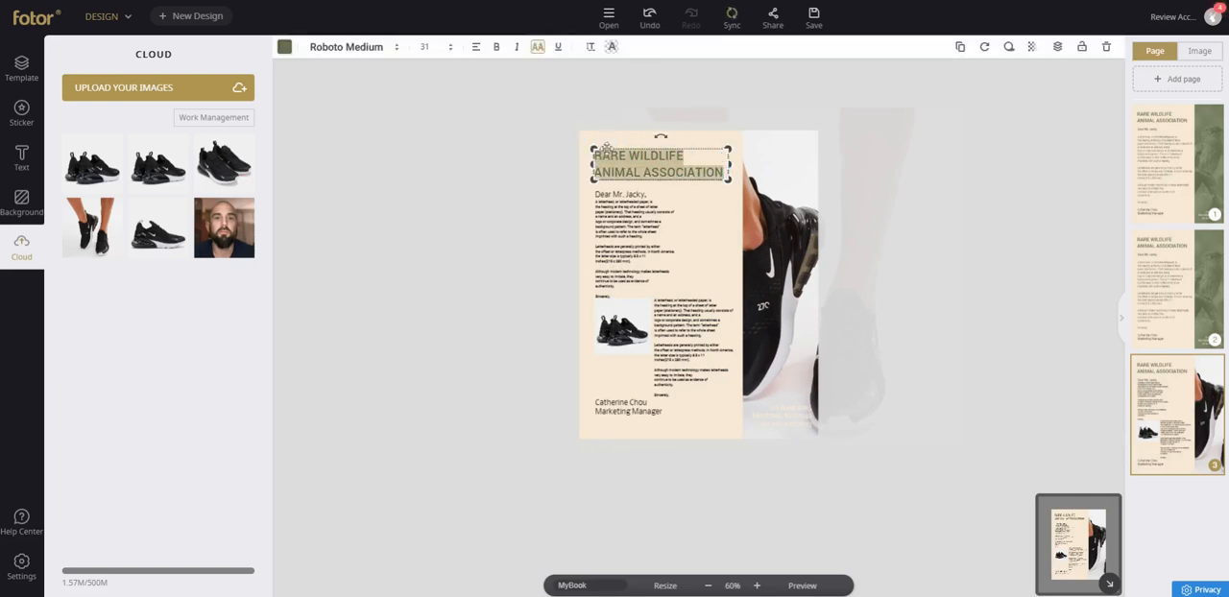
{"action": "type", "text": "RARE NIKE OWNER"}
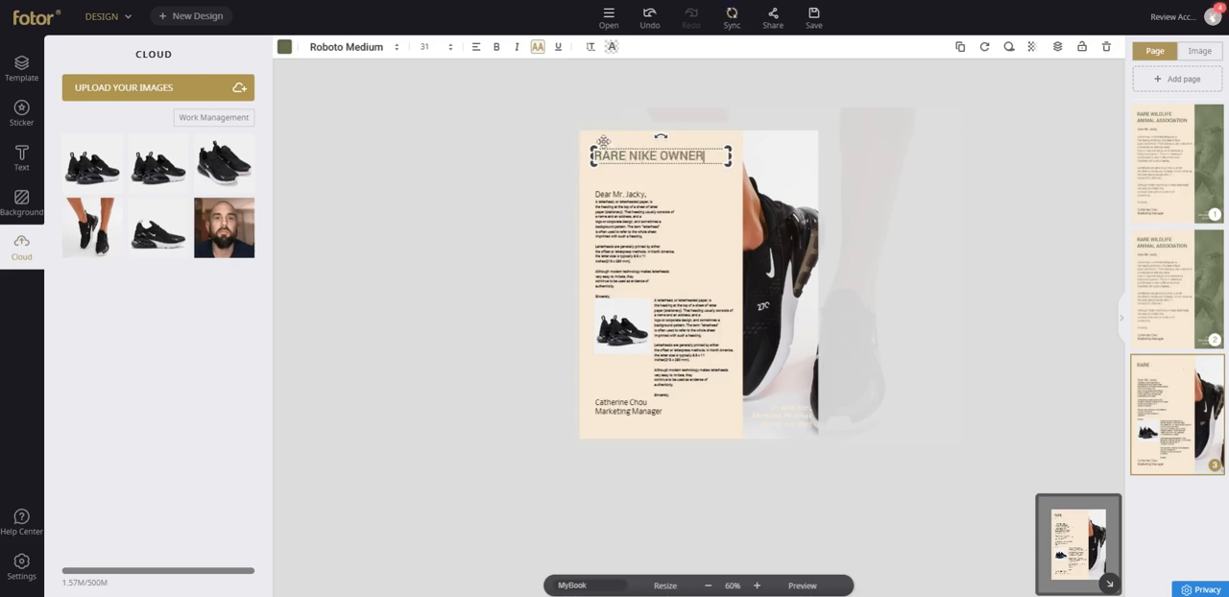
{"action": "left_click", "coordinate": [554, 148]}
Set the upper body text block's letter spacing to 2 and vertical spacing to 0.
{"action": "left_click", "coordinate": [626, 156]}
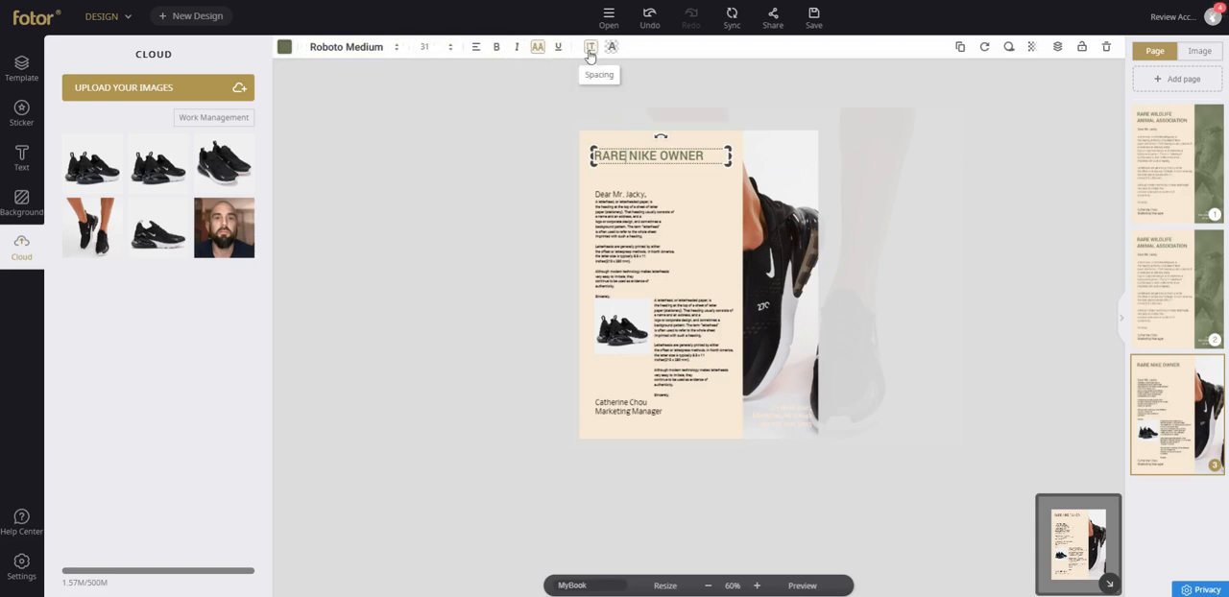
{"action": "left_click", "coordinate": [628, 216]}
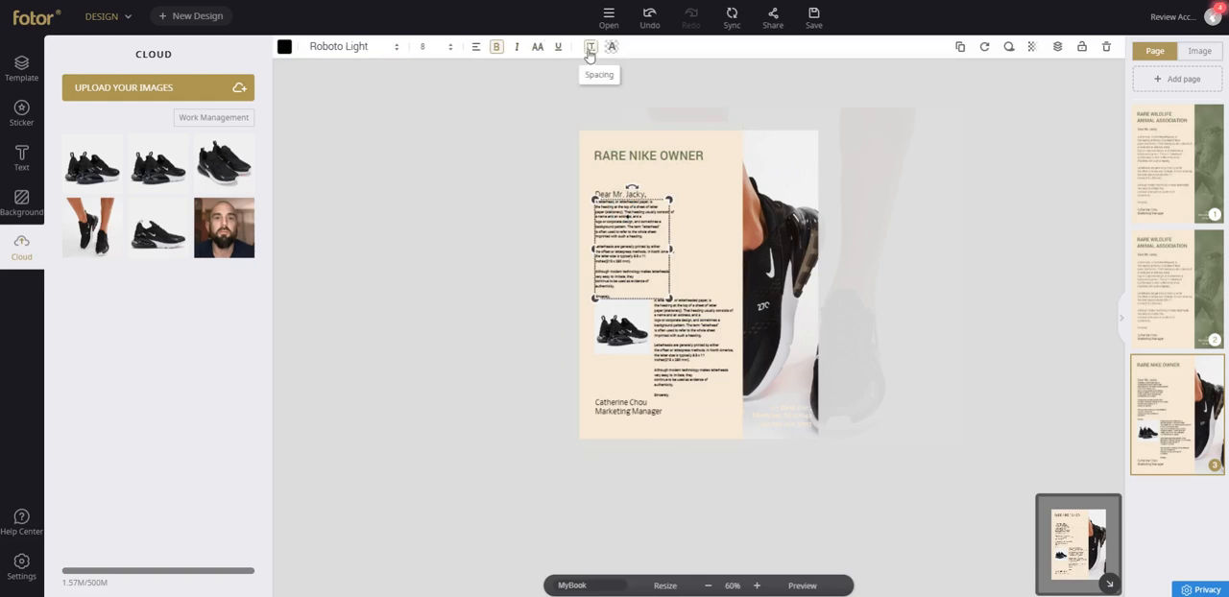
{"action": "left_click", "coordinate": [590, 54]}
{"action": "left_click_drag", "start_coordinate": [603, 104], "coordinate": [606, 114]}
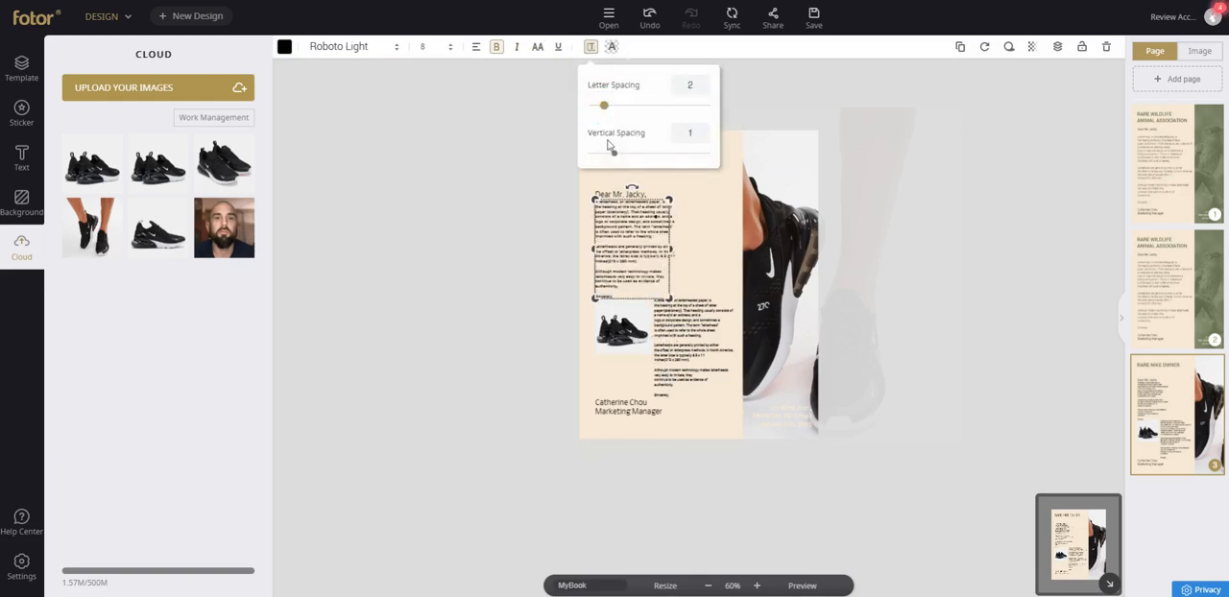
{"action": "left_click_drag", "start_coordinate": [615, 157], "coordinate": [611, 155]}
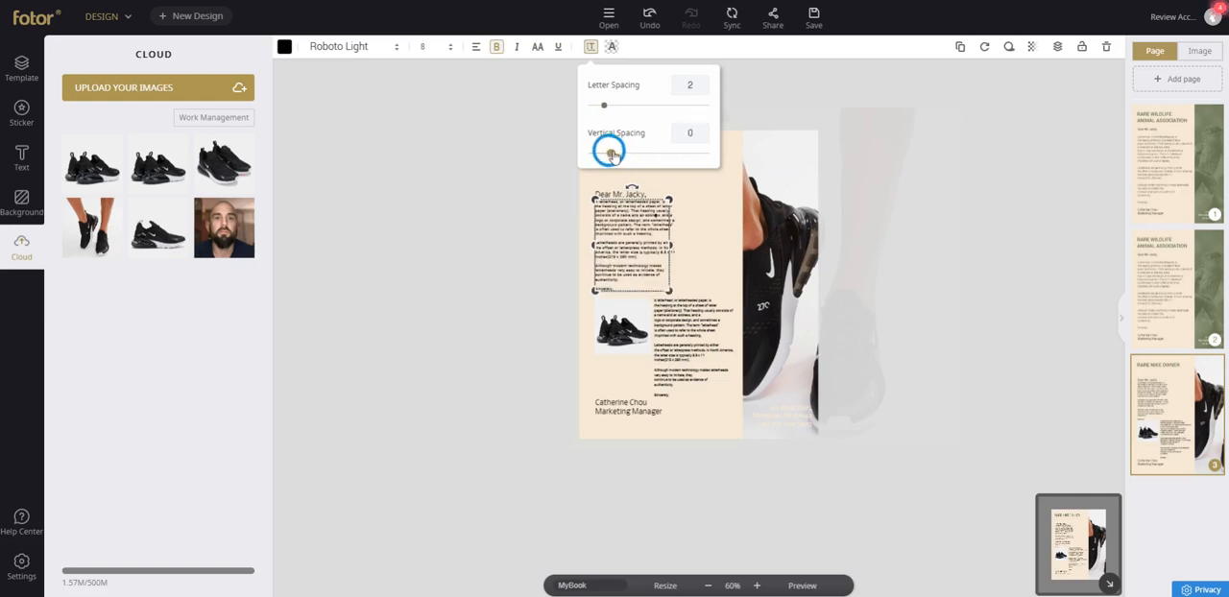
{"action": "left_click", "coordinate": [428, 205]}
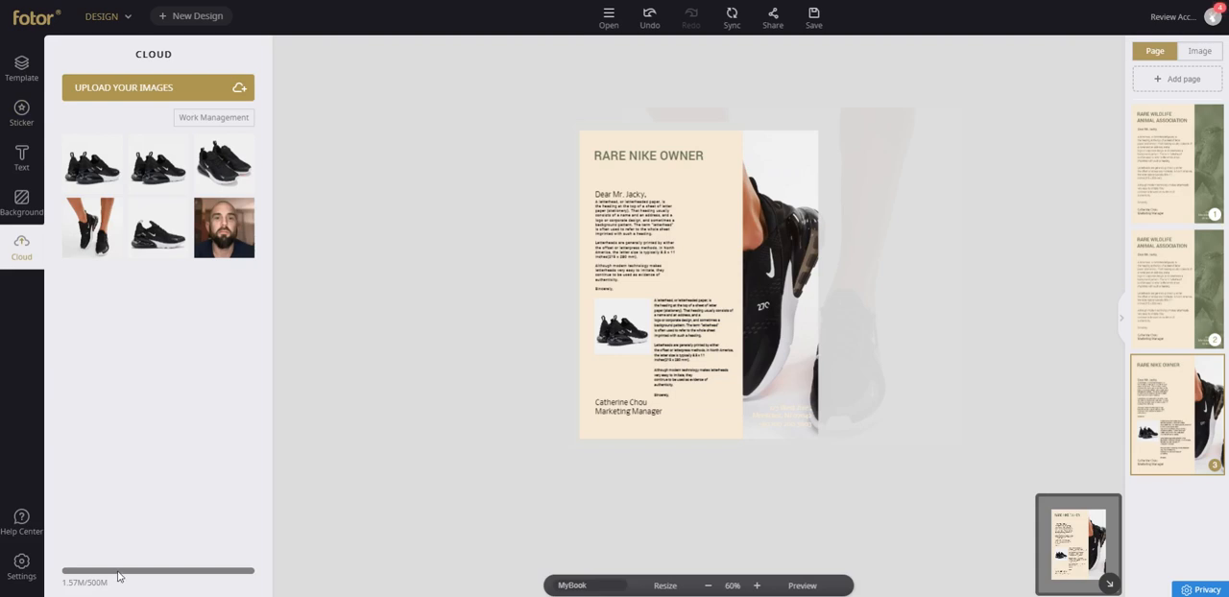
{"action": "left_click", "coordinate": [28, 577]}
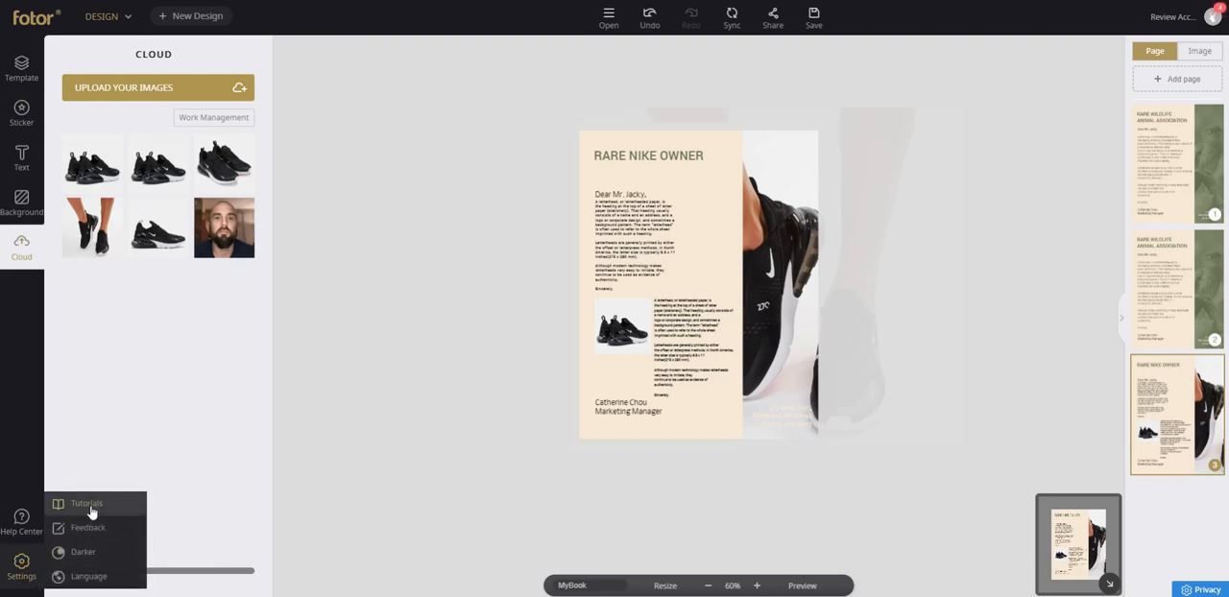
{"action": "mouse_move", "coordinate": [97, 577]}
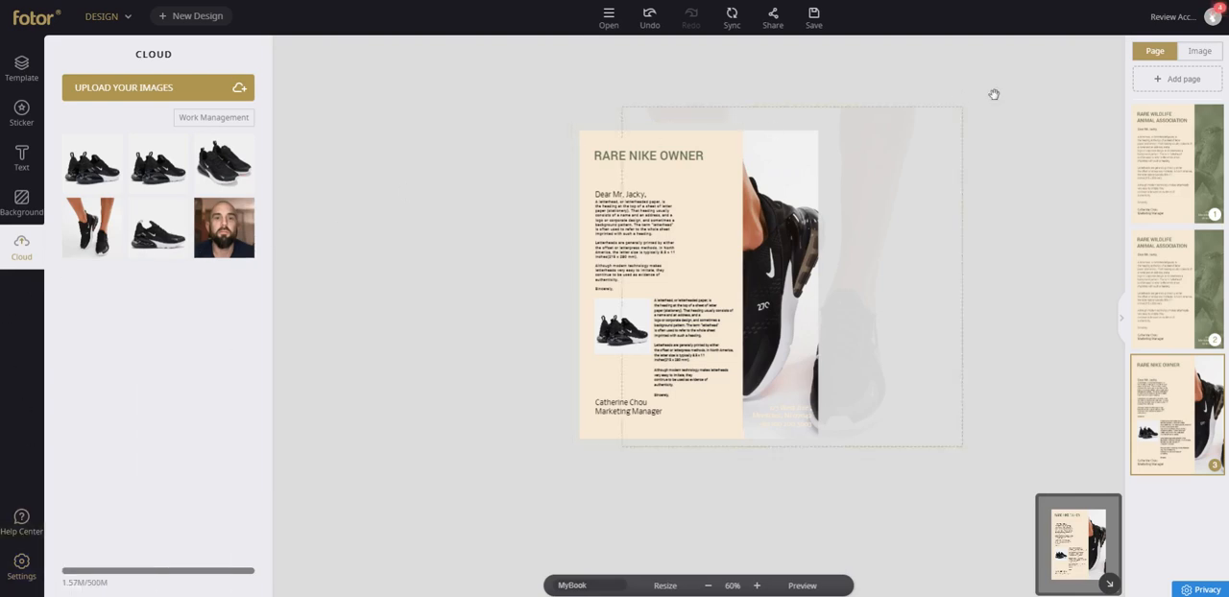
{"action": "mouse_move", "coordinate": [1210, 23]}
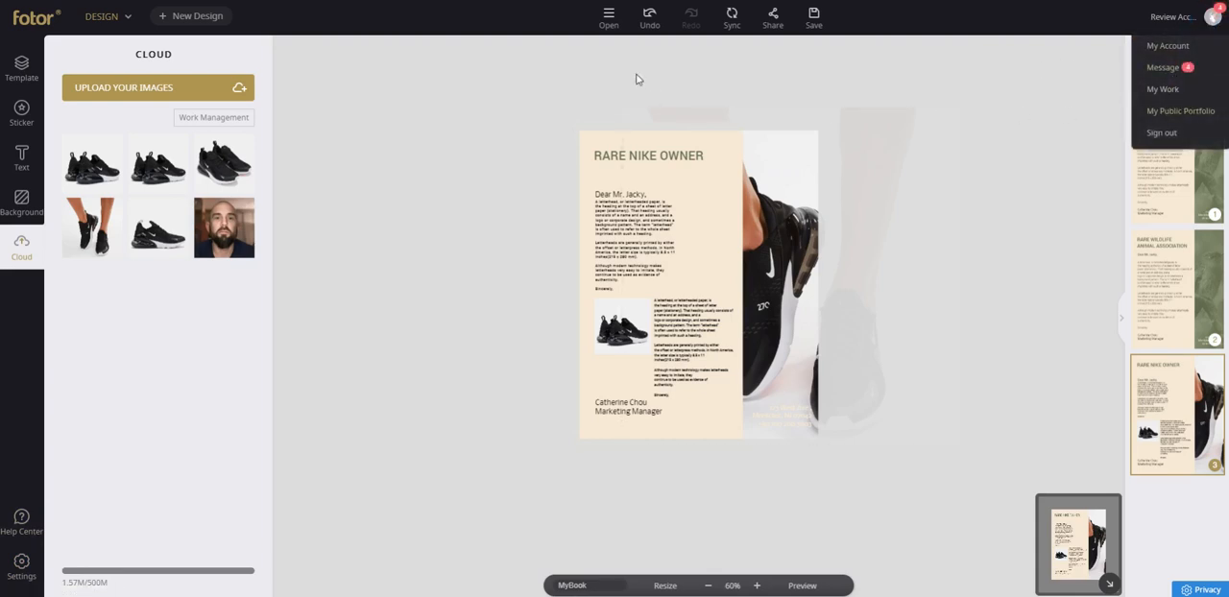
{"action": "left_click", "coordinate": [605, 28]}
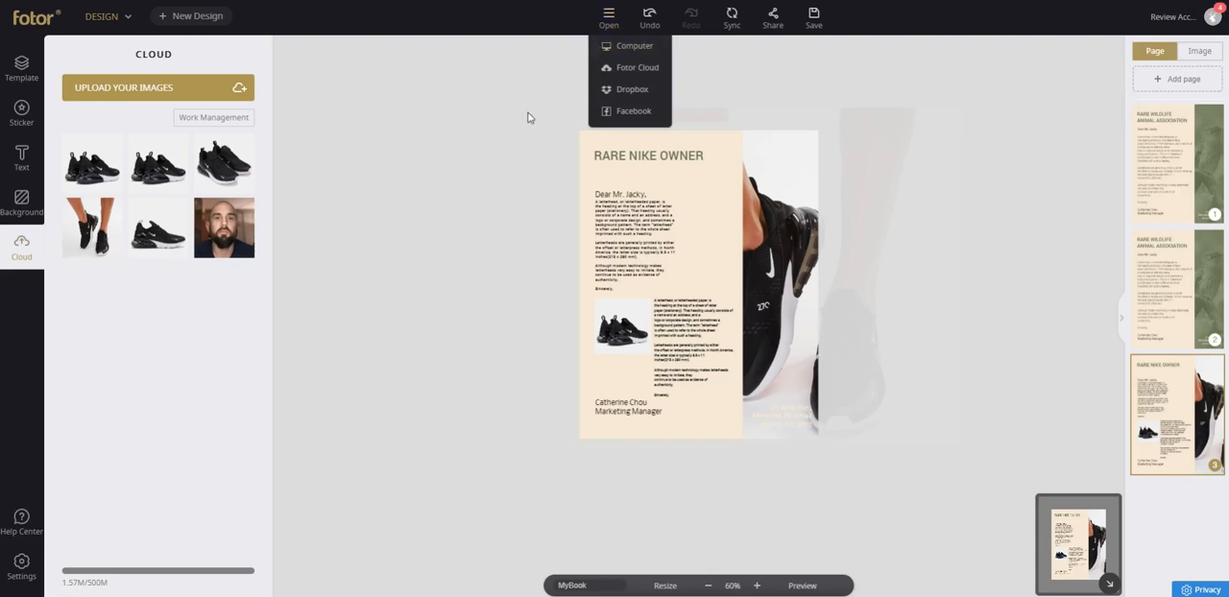
{"action": "left_click", "coordinate": [21, 69]}
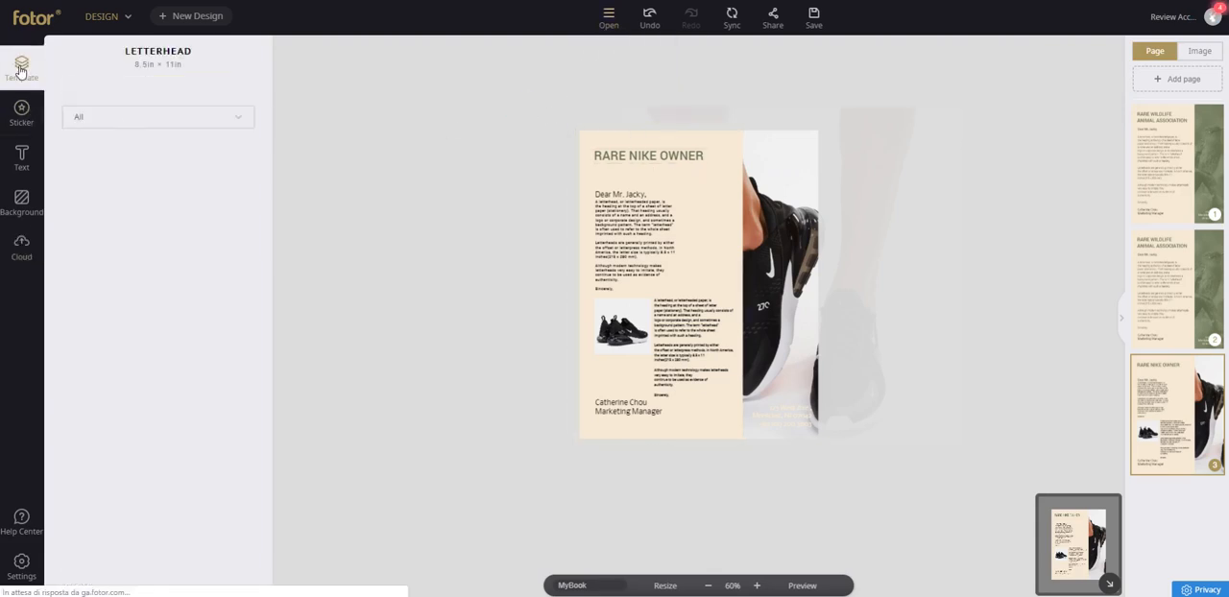
{"action": "left_click", "coordinate": [126, 21]}
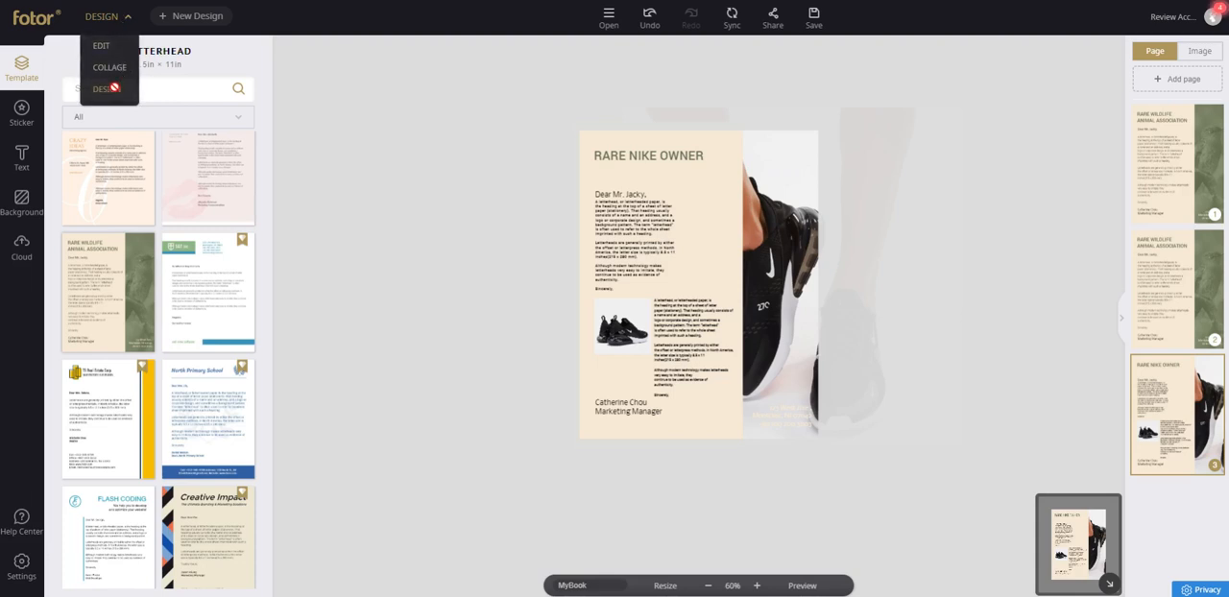
Start a new business card design and browse its templates.
{"action": "left_click", "coordinate": [187, 16]}
{"action": "left_click", "coordinate": [662, 45]}
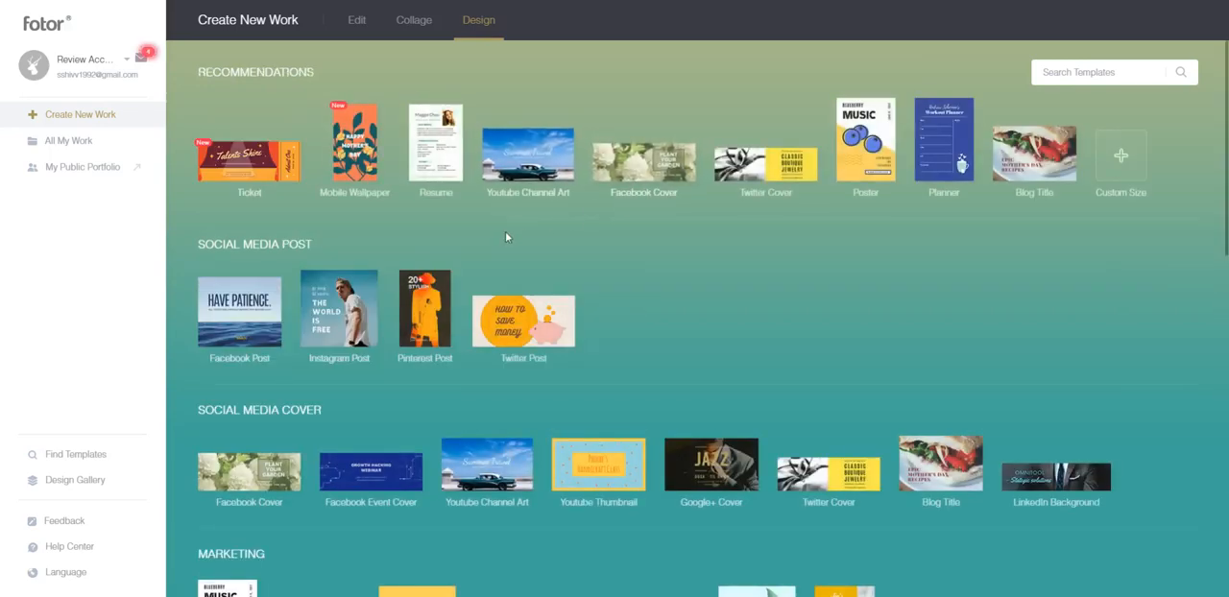
{"action": "scroll", "coordinate": [506, 237], "scroll_direction": "down", "scroll_amount": 4}
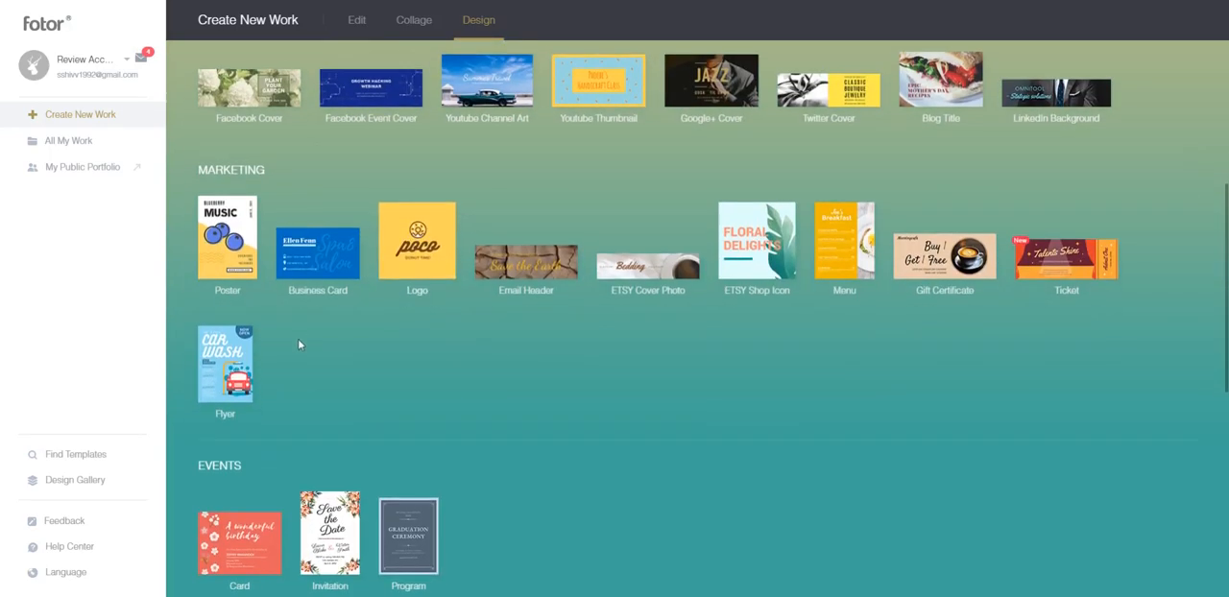
{"action": "left_click", "coordinate": [349, 261]}
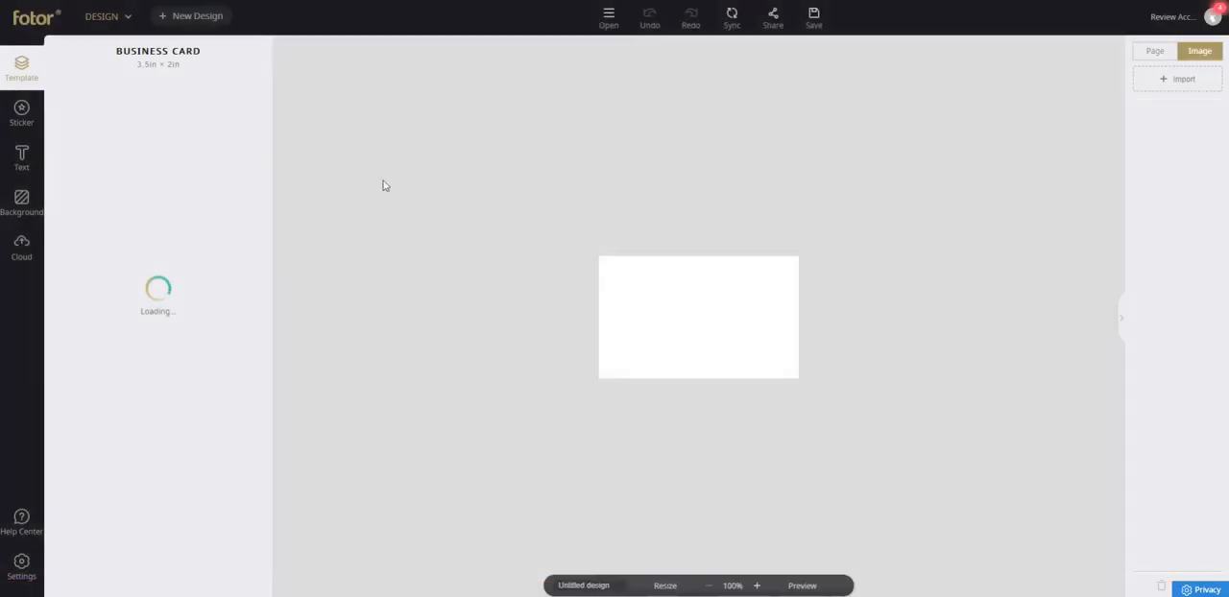
{"action": "scroll", "coordinate": [192, 227], "scroll_direction": "down", "scroll_amount": 3}
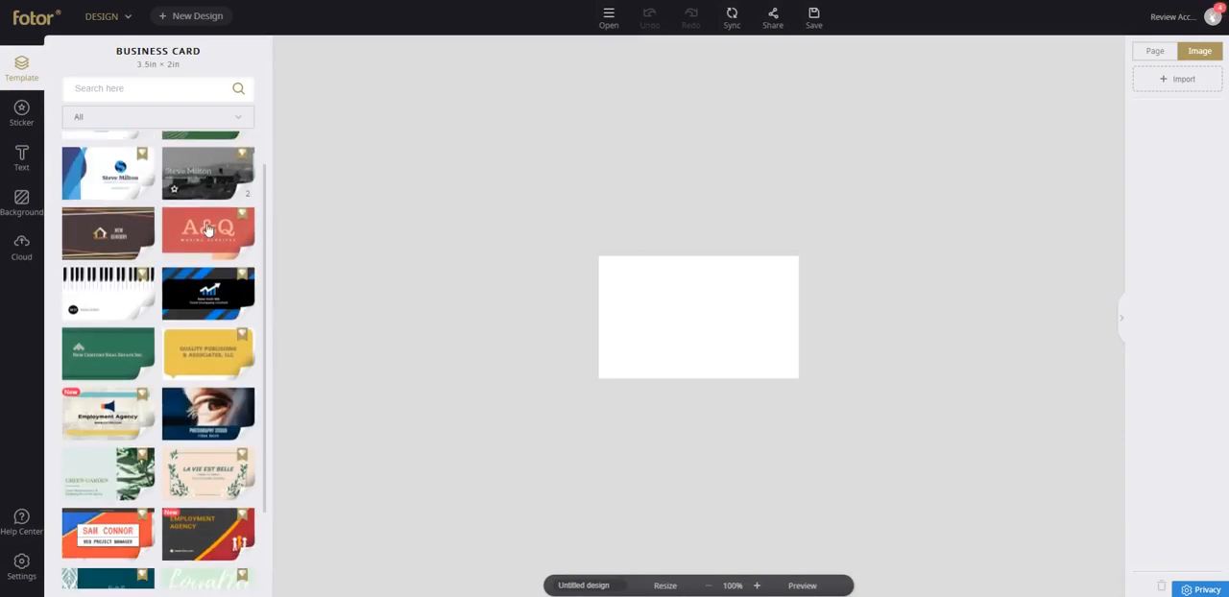
Look through the full list of business card templates and check the available template filter options.
{"action": "scroll", "coordinate": [178, 235], "scroll_direction": "down", "scroll_amount": 4}
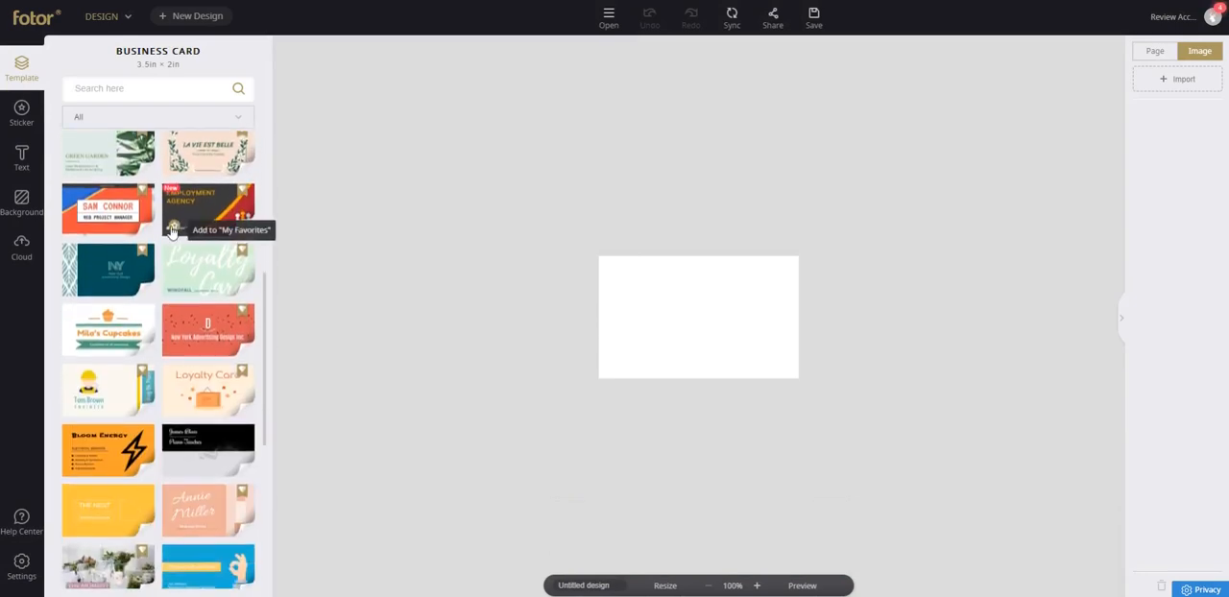
{"action": "scroll", "coordinate": [163, 243], "scroll_direction": "down", "scroll_amount": 6}
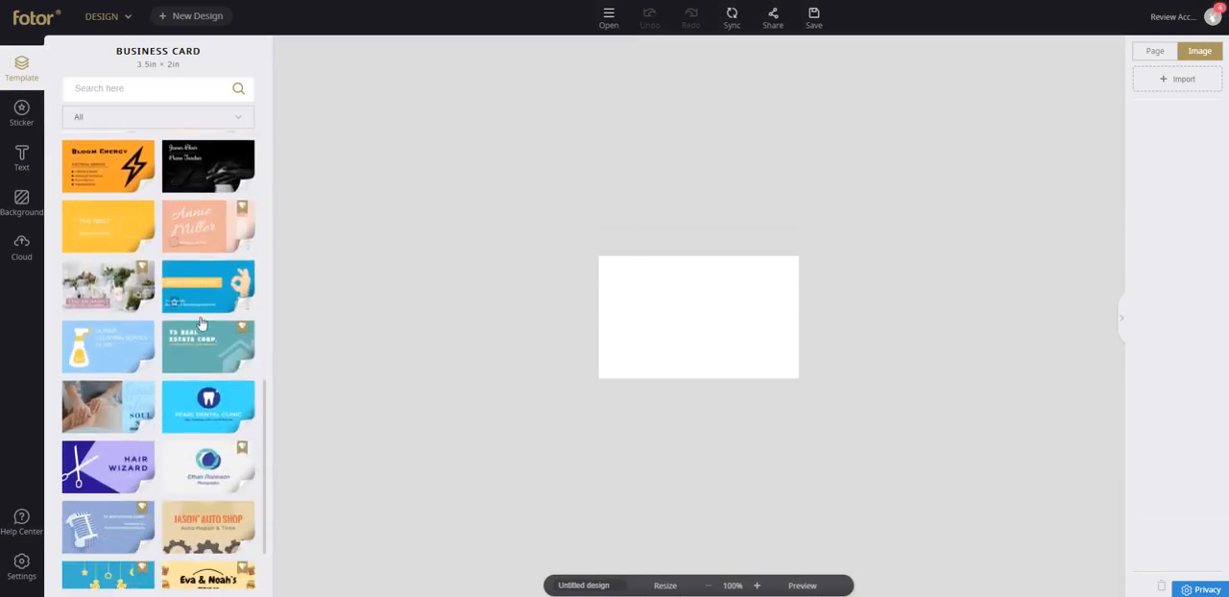
{"action": "scroll", "coordinate": [188, 323], "scroll_direction": "down", "scroll_amount": 3}
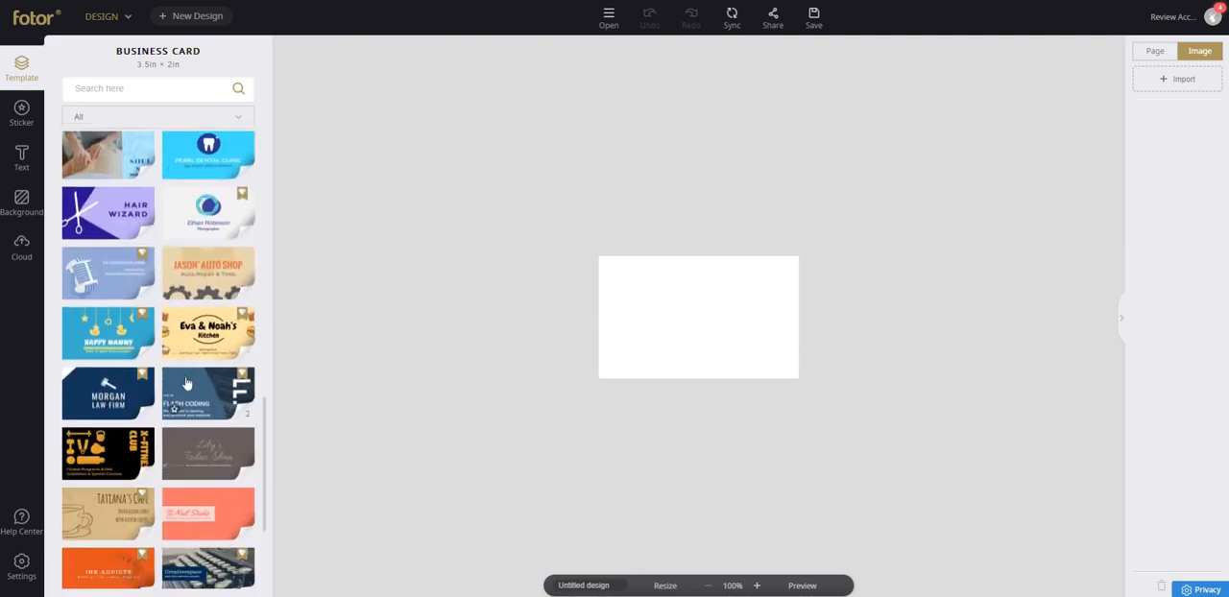
{"action": "scroll", "coordinate": [186, 385], "scroll_direction": "down", "scroll_amount": 4}
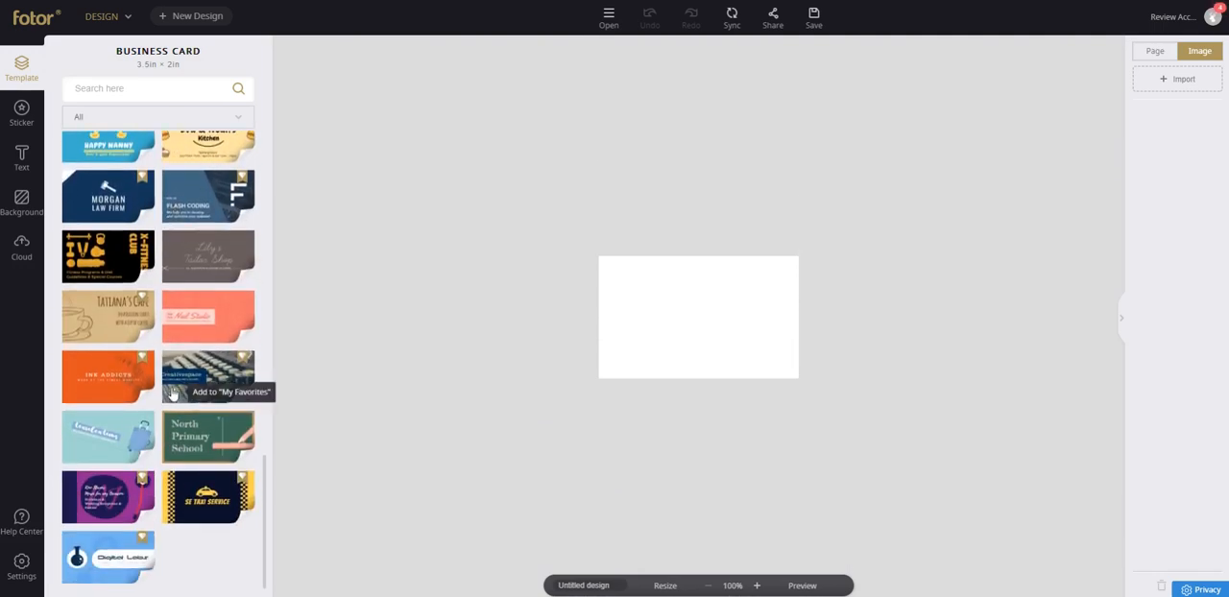
{"action": "scroll", "coordinate": [182, 375], "scroll_direction": "up", "scroll_amount": 20}
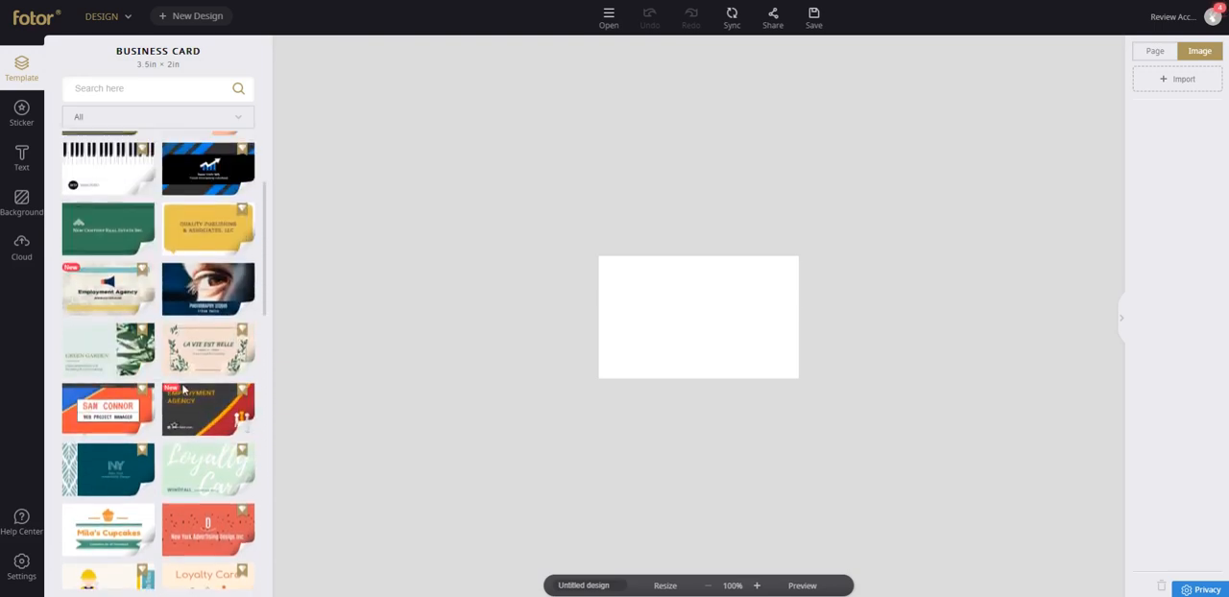
{"action": "left_click", "coordinate": [185, 116]}
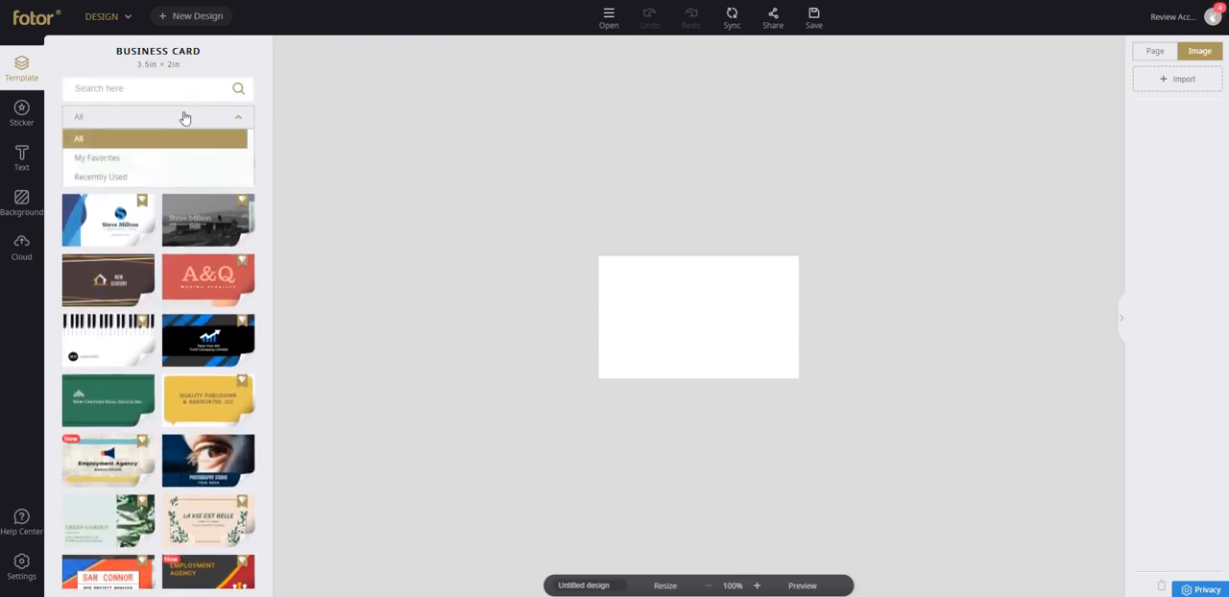
{"action": "left_click", "coordinate": [186, 117]}
{"action": "scroll", "coordinate": [218, 286], "scroll_direction": "down", "scroll_amount": 20}
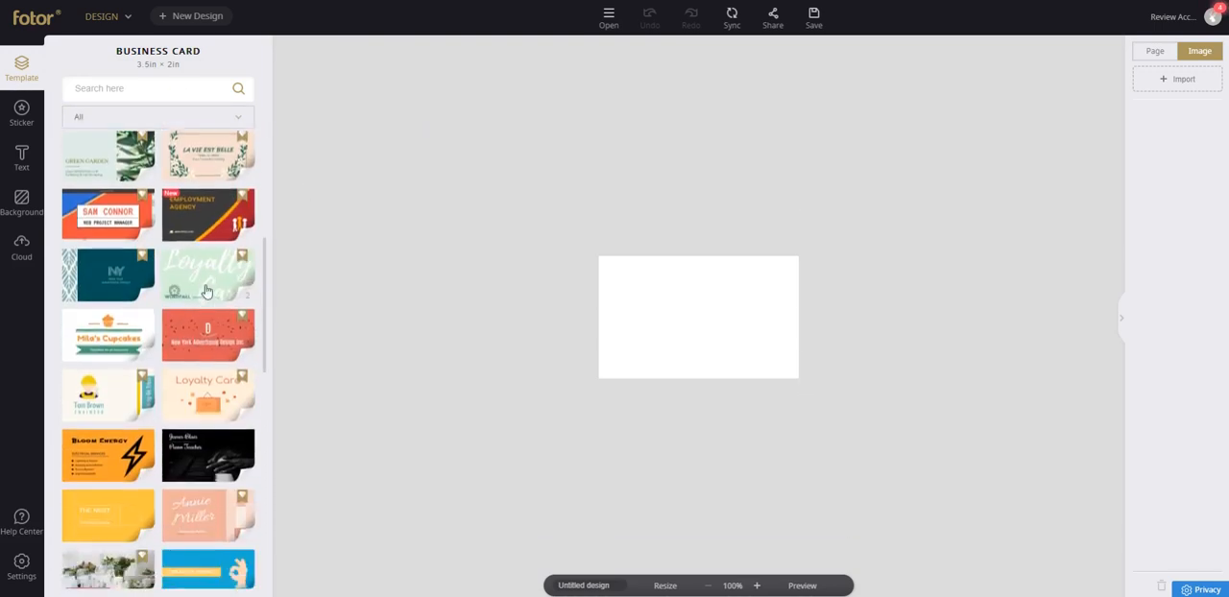
{"action": "scroll", "coordinate": [145, 317], "scroll_direction": "up", "scroll_amount": 15}
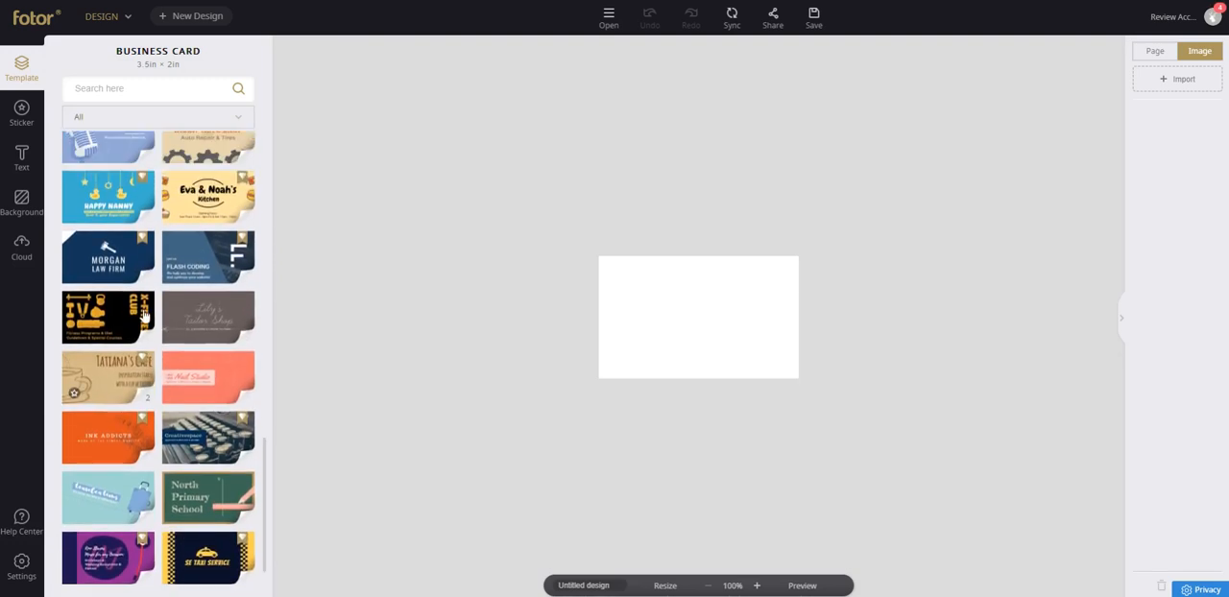
{"action": "scroll", "coordinate": [144, 292], "scroll_direction": "up", "scroll_amount": 8}
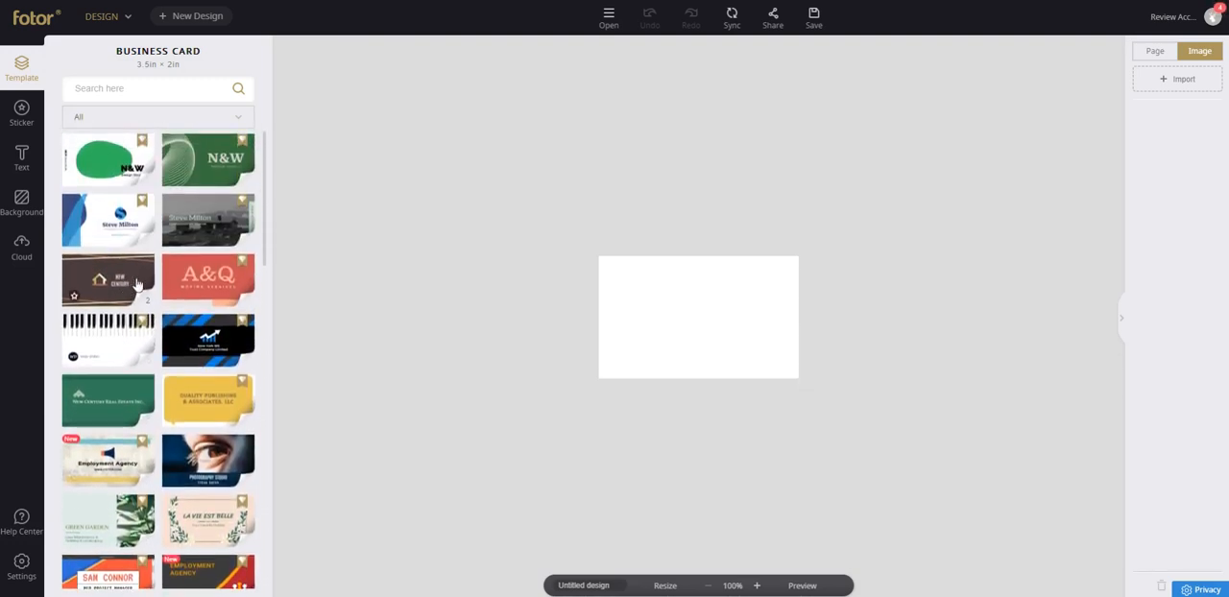
Preview both sides of the Bloom Energy and the hard-hat engineer business card templates, returning to the template list after each.
{"action": "scroll", "coordinate": [139, 336], "scroll_direction": "down", "scroll_amount": 10}
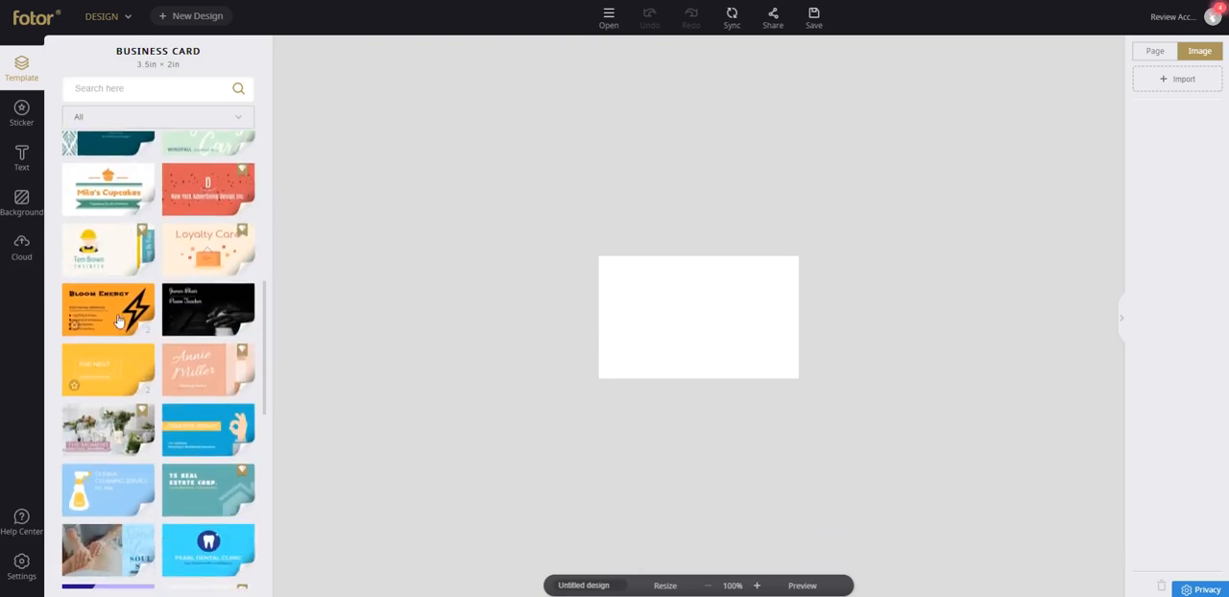
{"action": "left_click", "coordinate": [118, 320]}
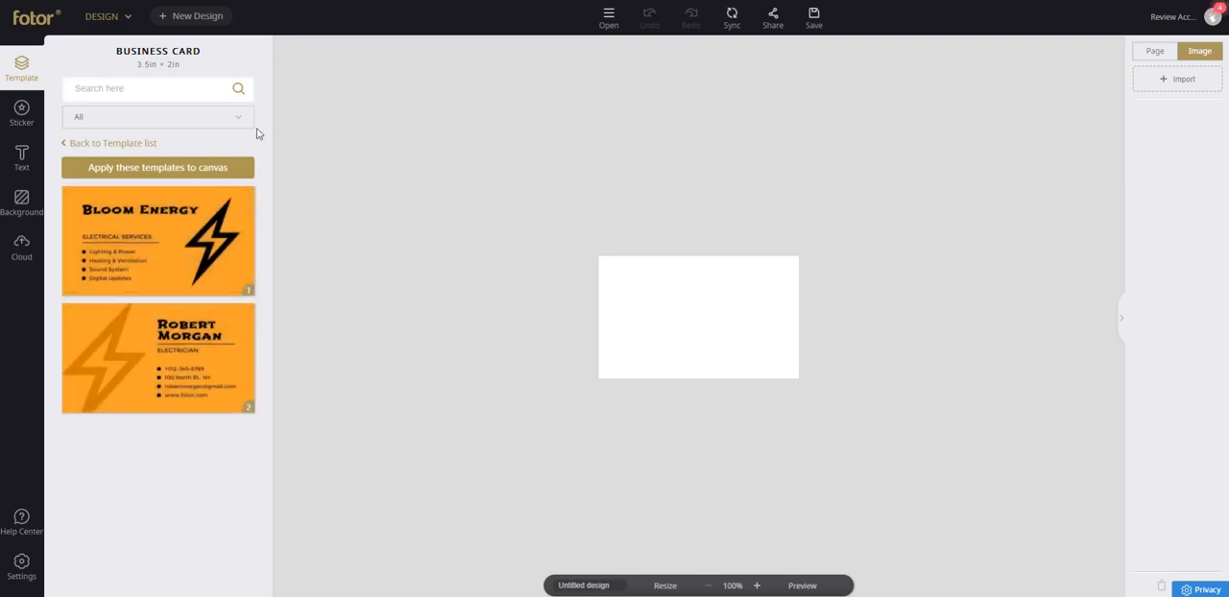
{"action": "left_click", "coordinate": [81, 144]}
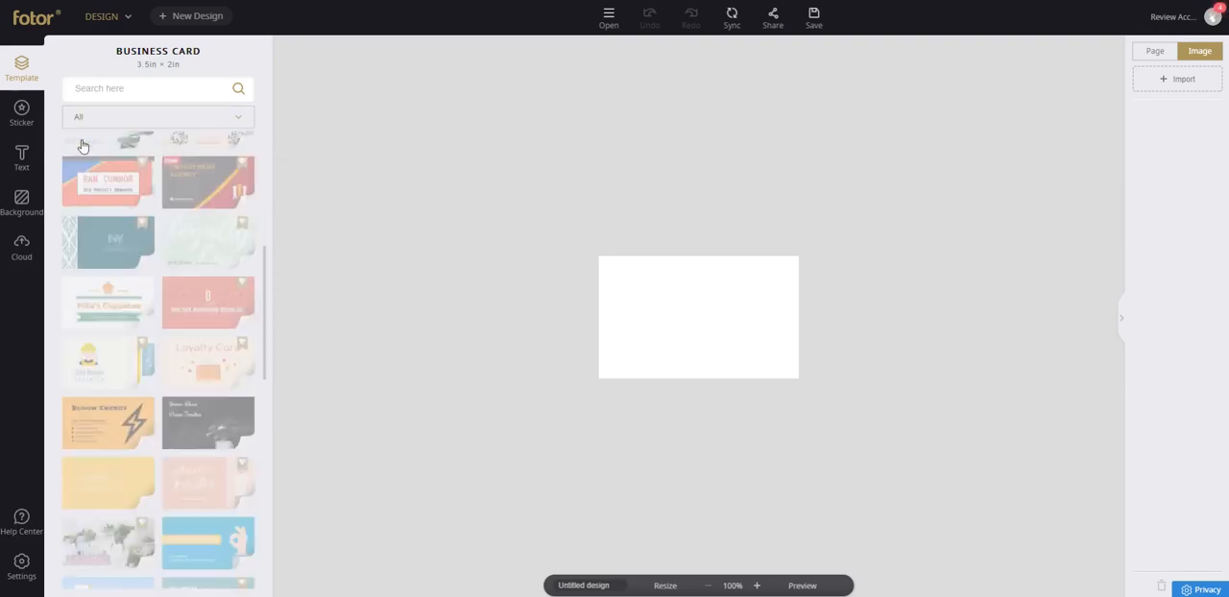
{"action": "scroll", "coordinate": [86, 211], "scroll_direction": "down", "scroll_amount": 3}
{"action": "left_click", "coordinate": [92, 225]}
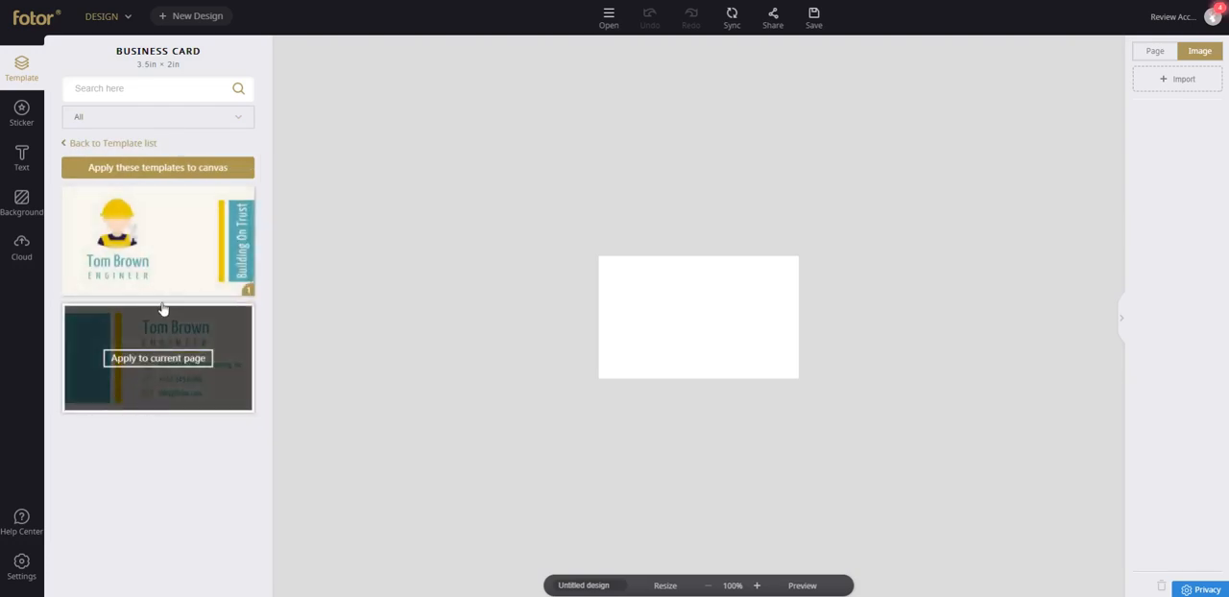
{"action": "left_click", "coordinate": [115, 143]}
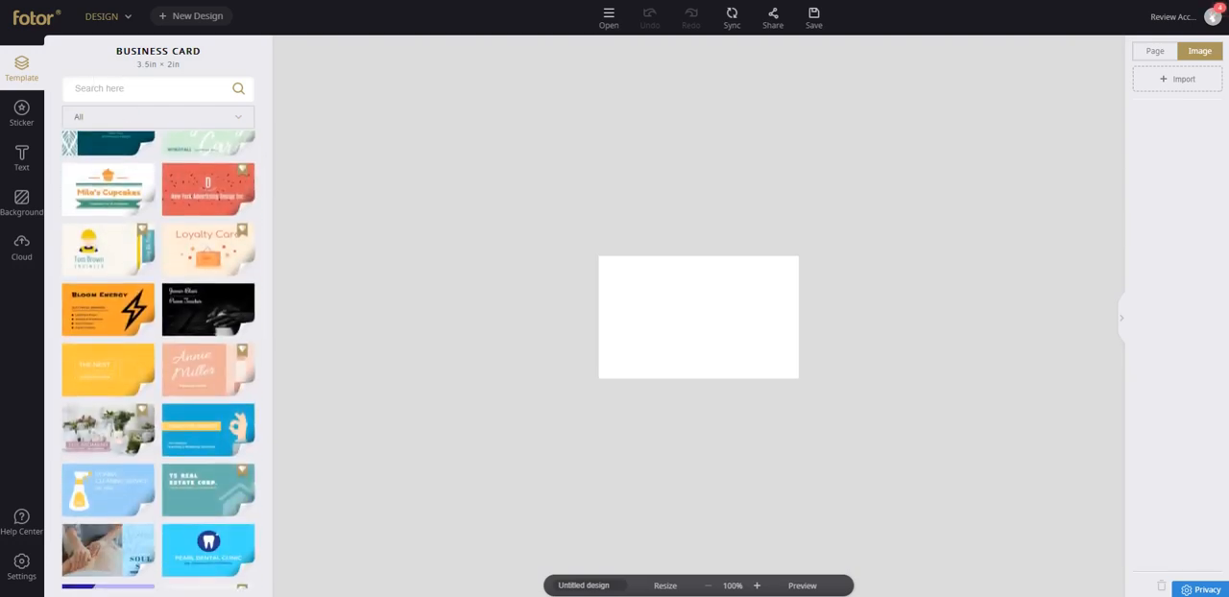
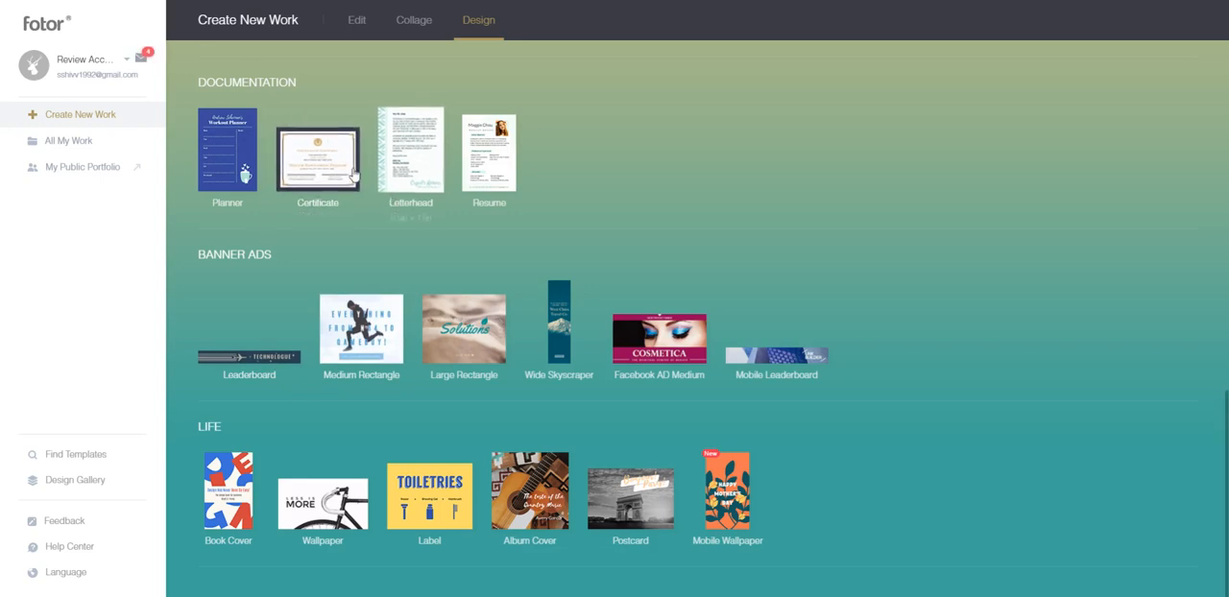
Start a Large Rectangle banner ad design and apply the navy Simple Vintage LAMP template.
{"action": "scroll", "coordinate": [357, 361], "scroll_direction": "up", "scroll_amount": 3}
{"action": "scroll", "coordinate": [461, 336], "scroll_direction": "down", "scroll_amount": 3}
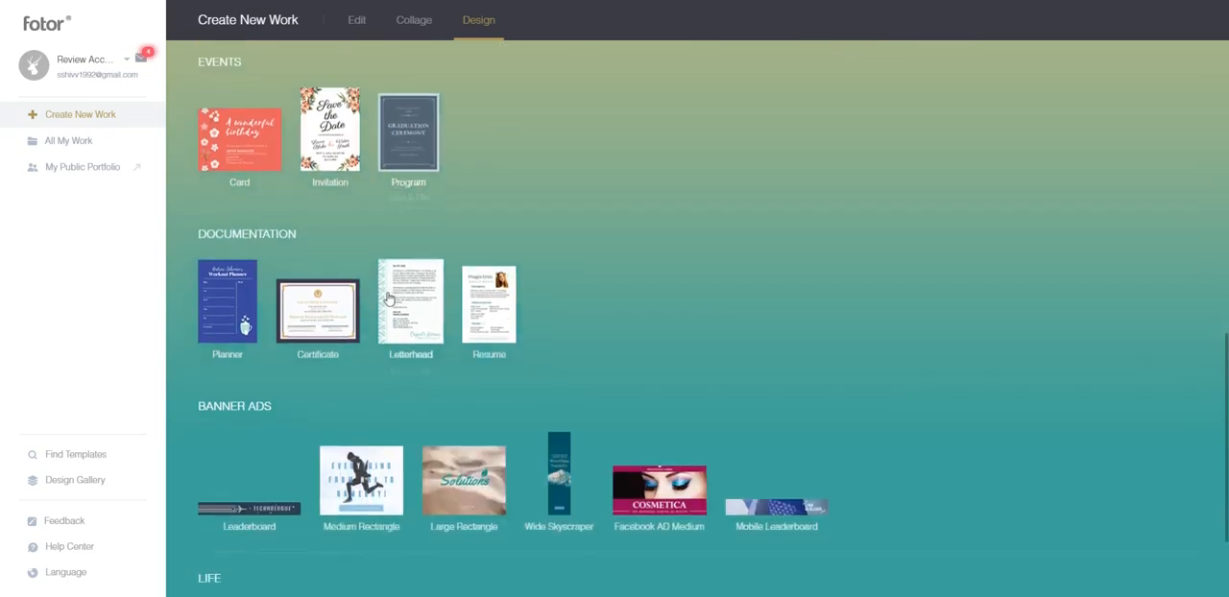
{"action": "left_click", "coordinate": [487, 330]}
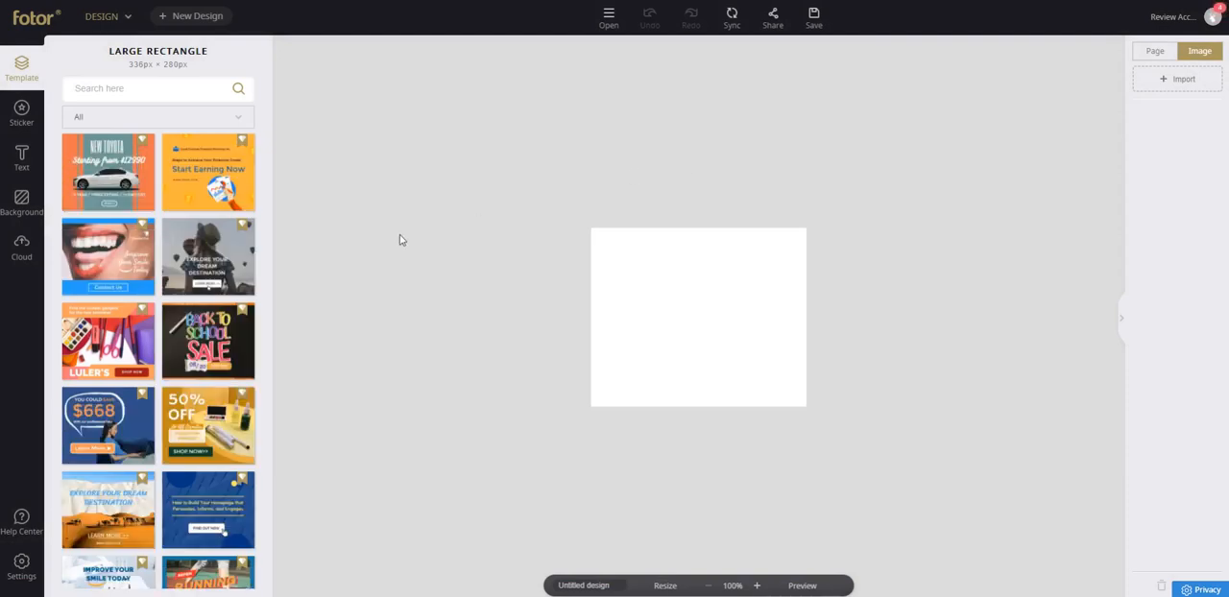
{"action": "scroll", "coordinate": [169, 307], "scroll_direction": "down", "scroll_amount": 5}
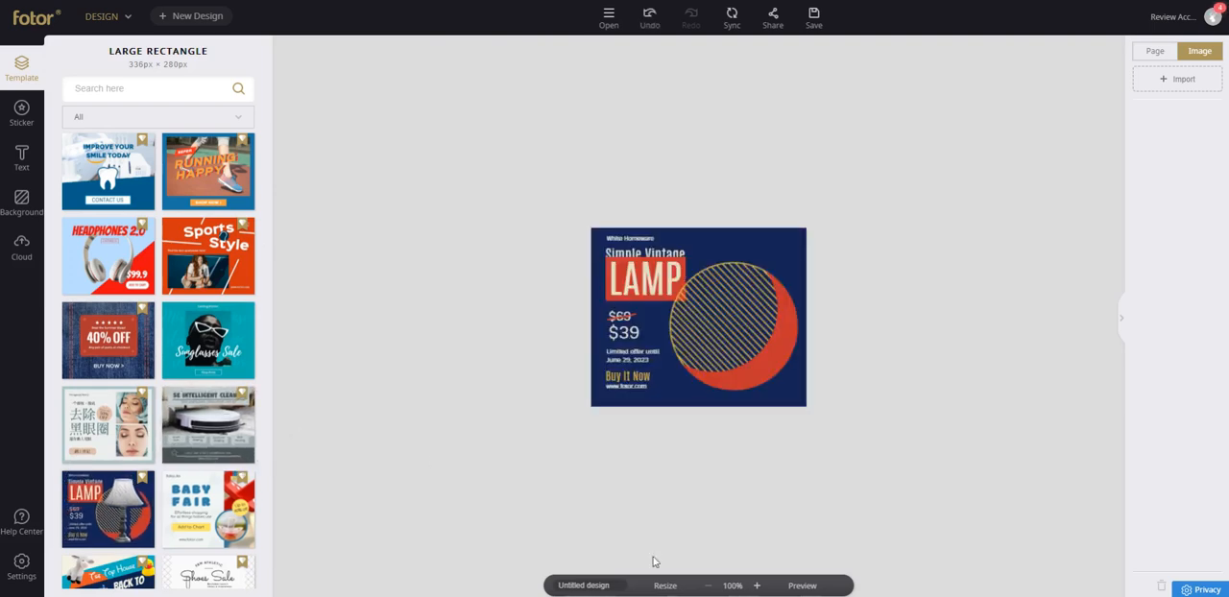
Resize the lamp banner to a custom 1024 × 768 px, apply it as a new design and open that design.
{"action": "left_click", "coordinate": [662, 588]}
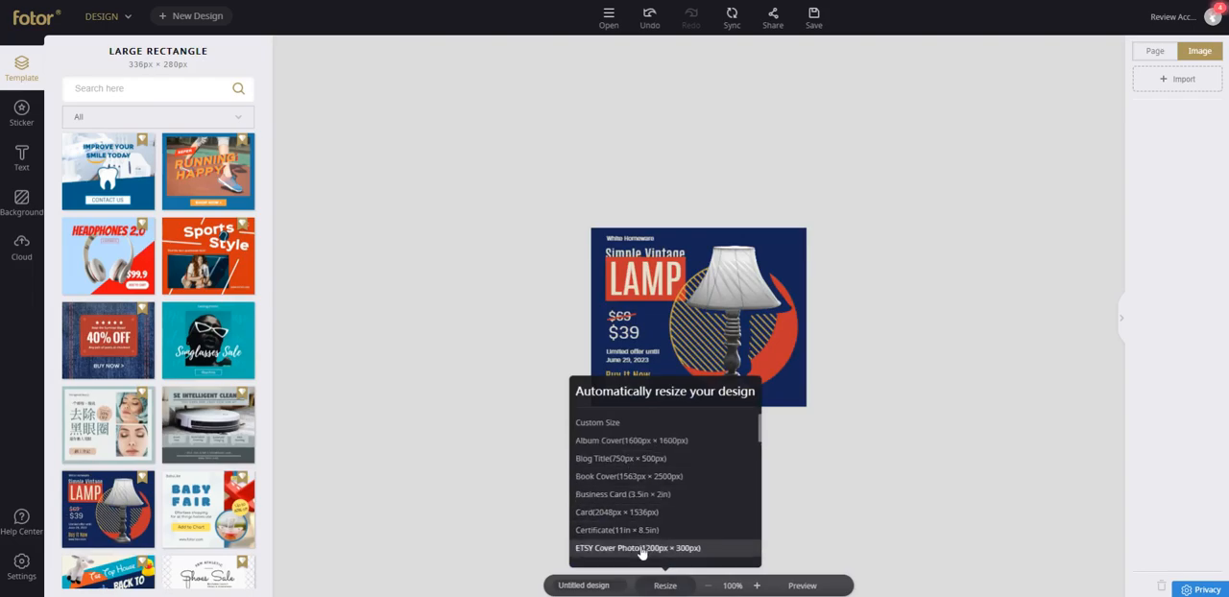
{"action": "left_click", "coordinate": [647, 423]}
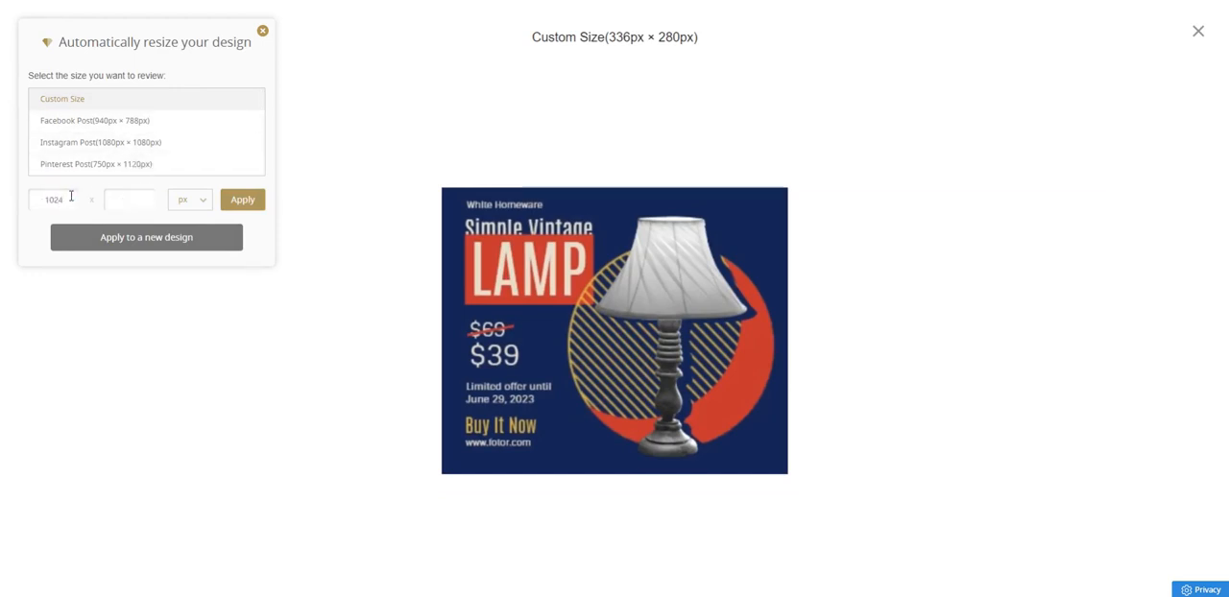
{"action": "left_click", "coordinate": [205, 199]}
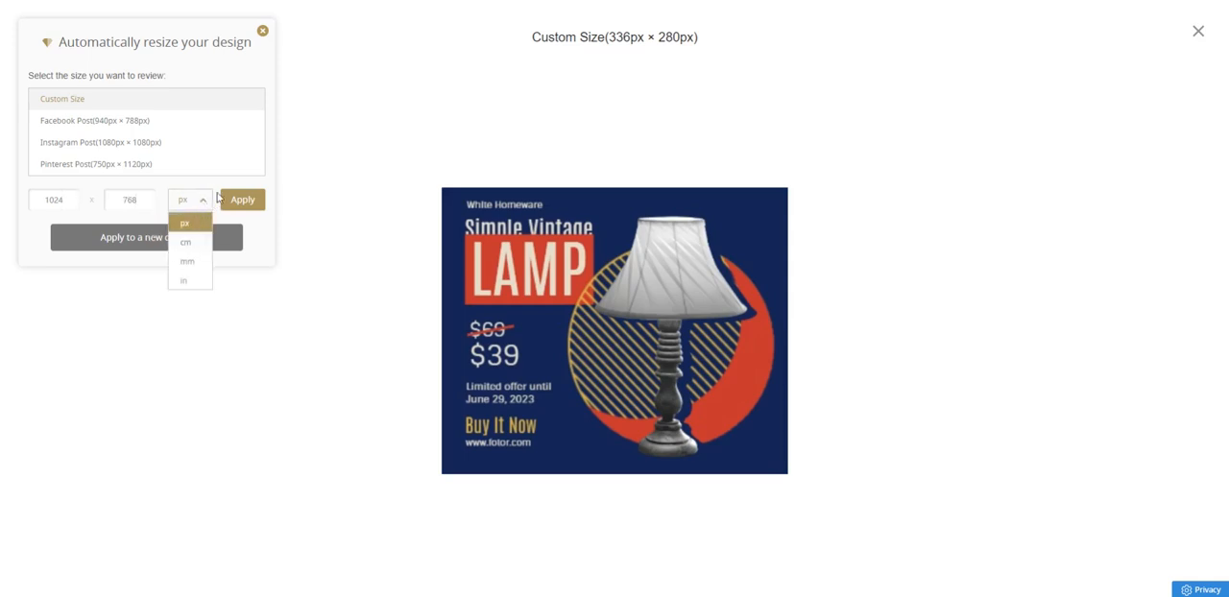
{"action": "left_click", "coordinate": [239, 201]}
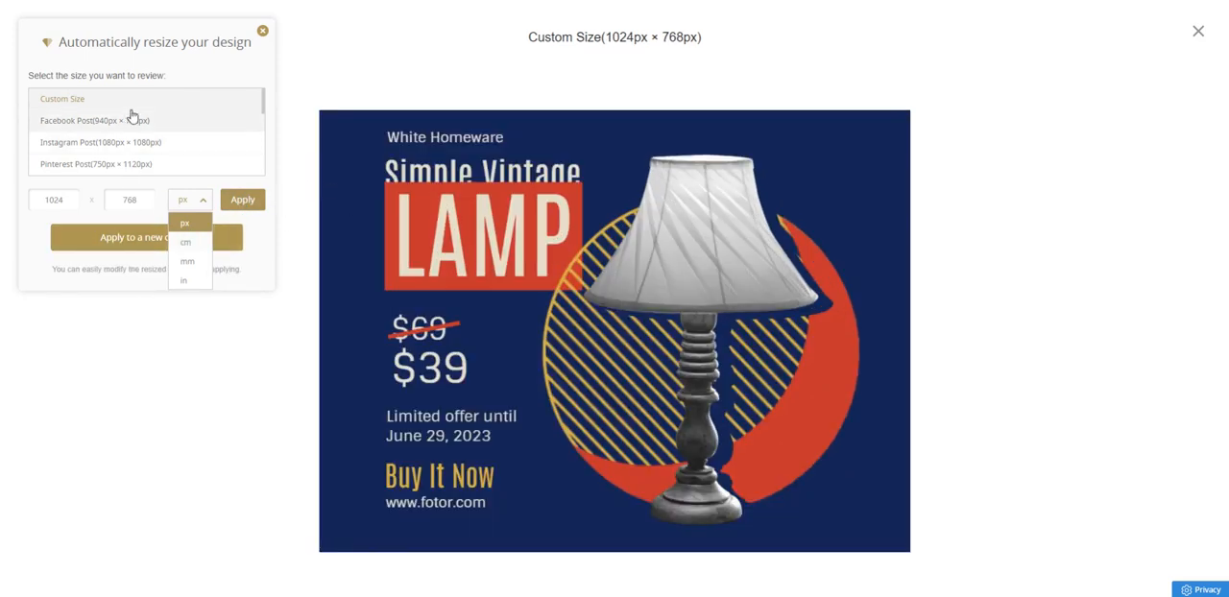
{"action": "left_click", "coordinate": [214, 65]}
{"action": "left_click", "coordinate": [183, 246]}
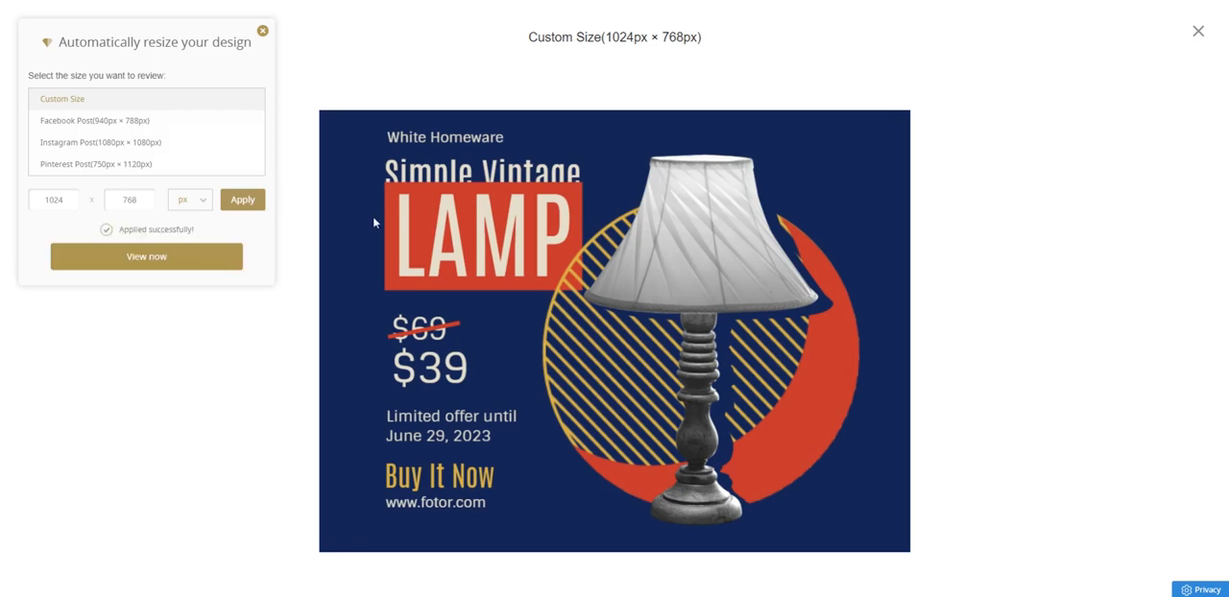
{"action": "left_click", "coordinate": [118, 268]}
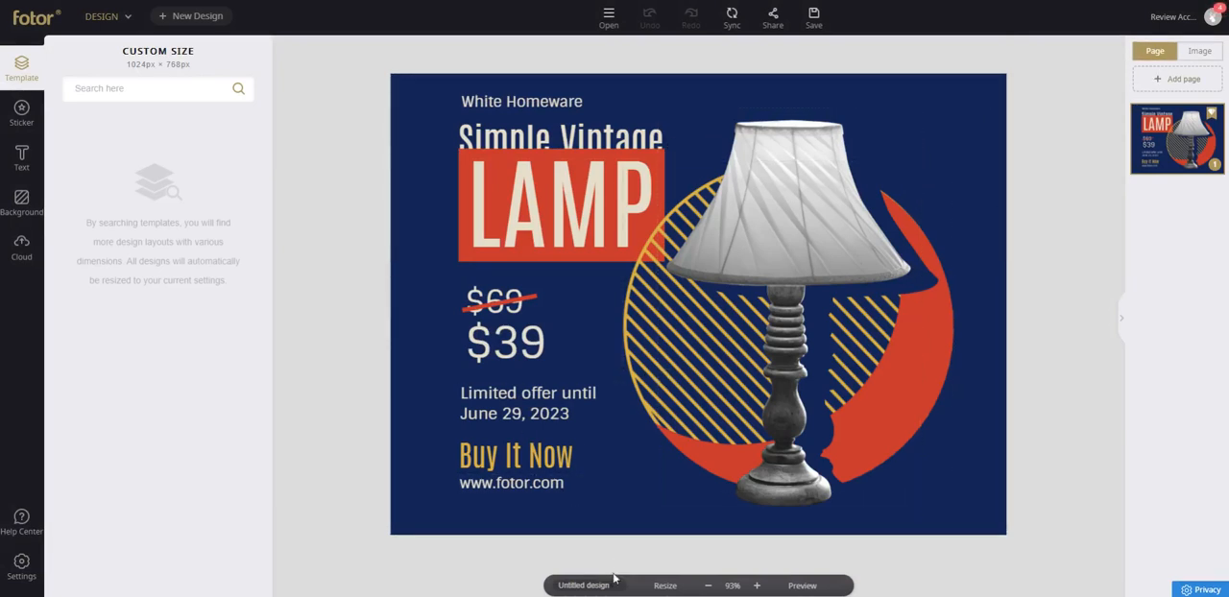
Delete the lamp photo from the resized banner.
{"action": "left_click", "coordinate": [1203, 56]}
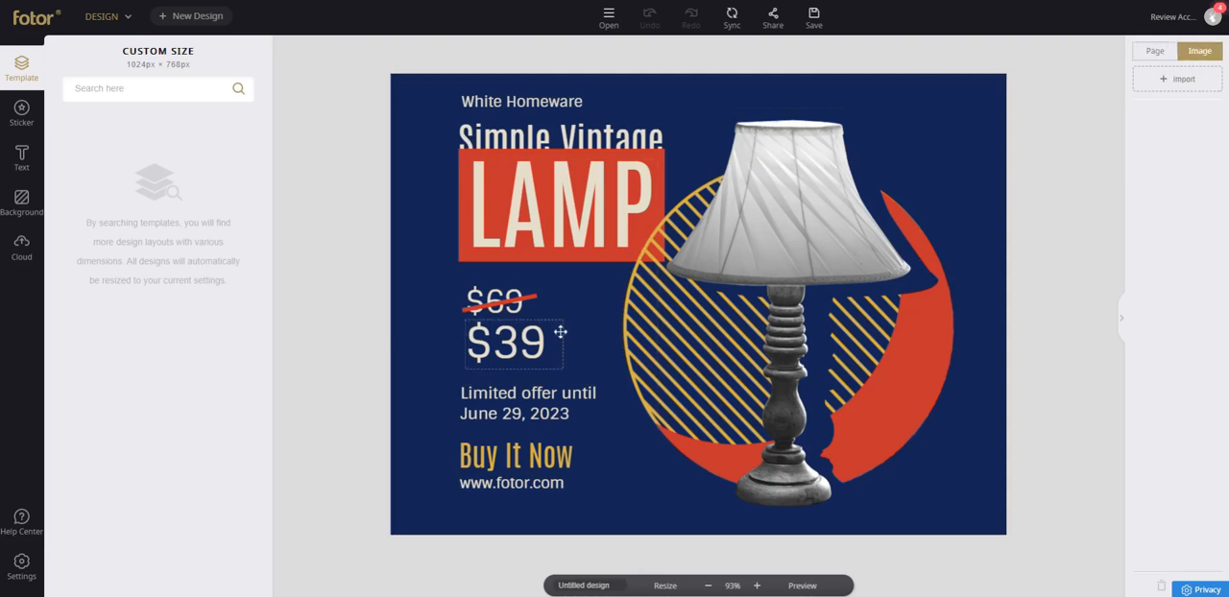
{"action": "left_click", "coordinate": [782, 206]}
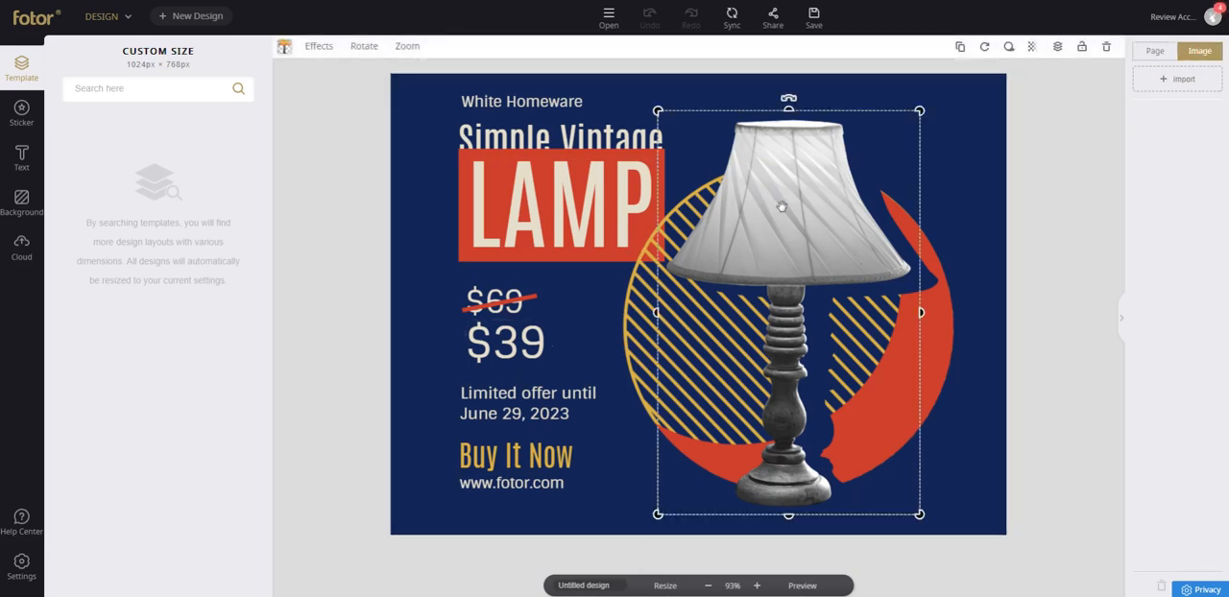
{"action": "mouse_move", "coordinate": [746, 209]}
{"action": "left_mouse_down"}
{"action": "mouse_move", "coordinate": [681, 214]}
{"action": "mouse_move", "coordinate": [755, 189]}
{"action": "mouse_move", "coordinate": [809, 201]}
{"action": "mouse_move", "coordinate": [763, 207]}
{"action": "left_mouse_up"}
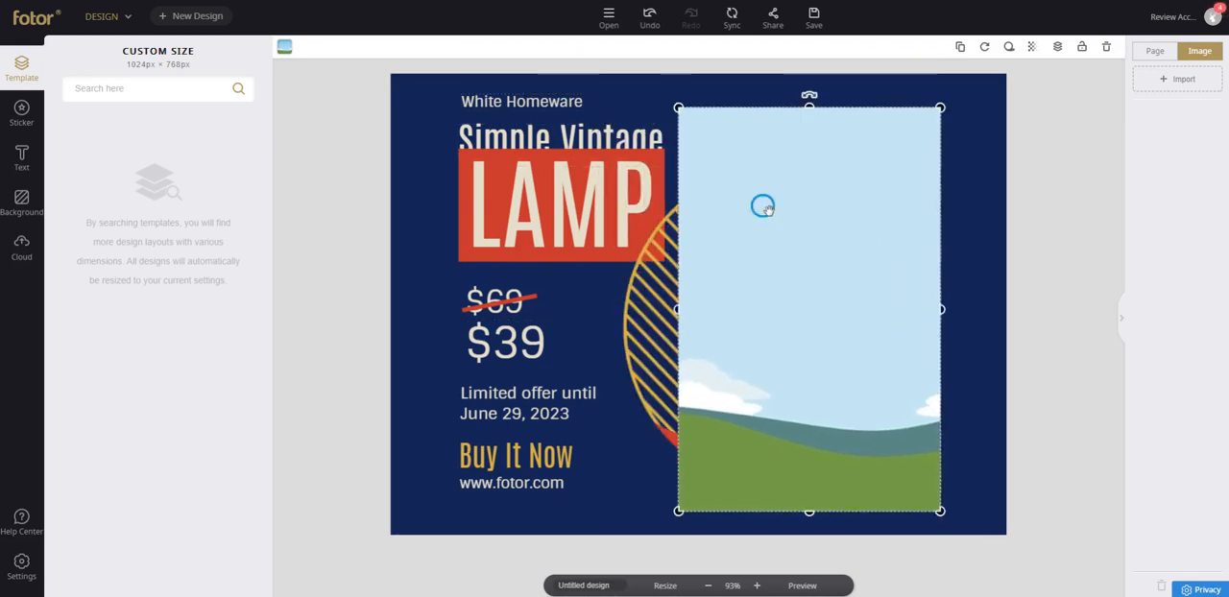
{"action": "key", "text": "Delete"}
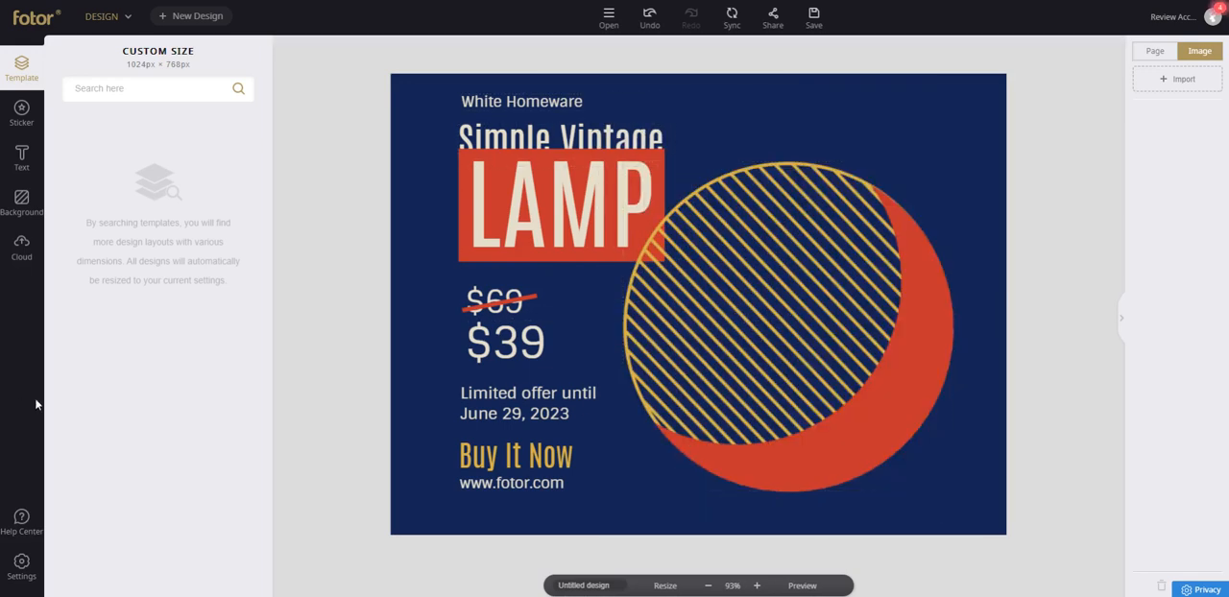
Add the uploaded side-view sneaker photo from the cloud, discarding the worn-shoes photo, and place it over the striped circle.
{"action": "left_click", "coordinate": [13, 251]}
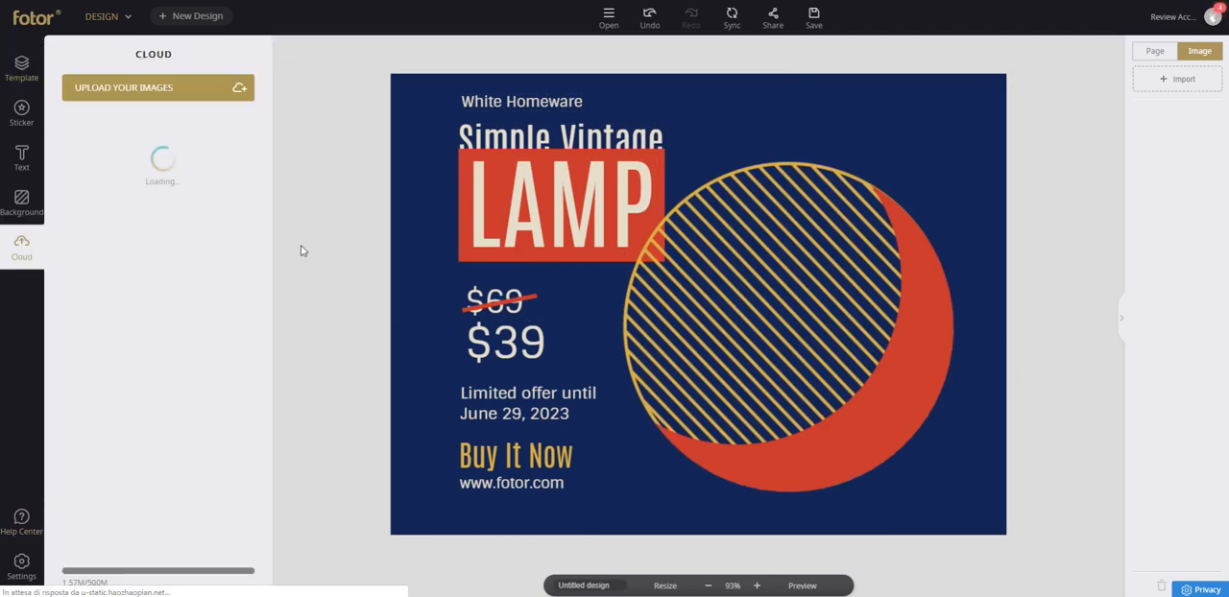
{"action": "left_click", "coordinate": [109, 222]}
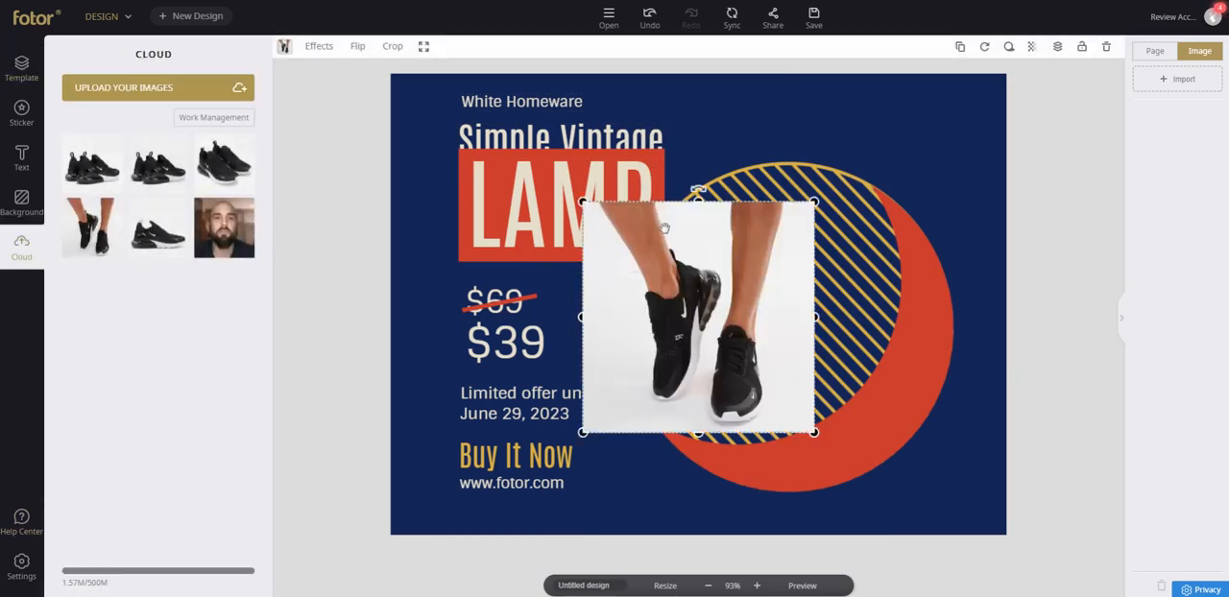
{"action": "key", "text": "Delete"}
{"action": "left_click", "coordinate": [160, 231]}
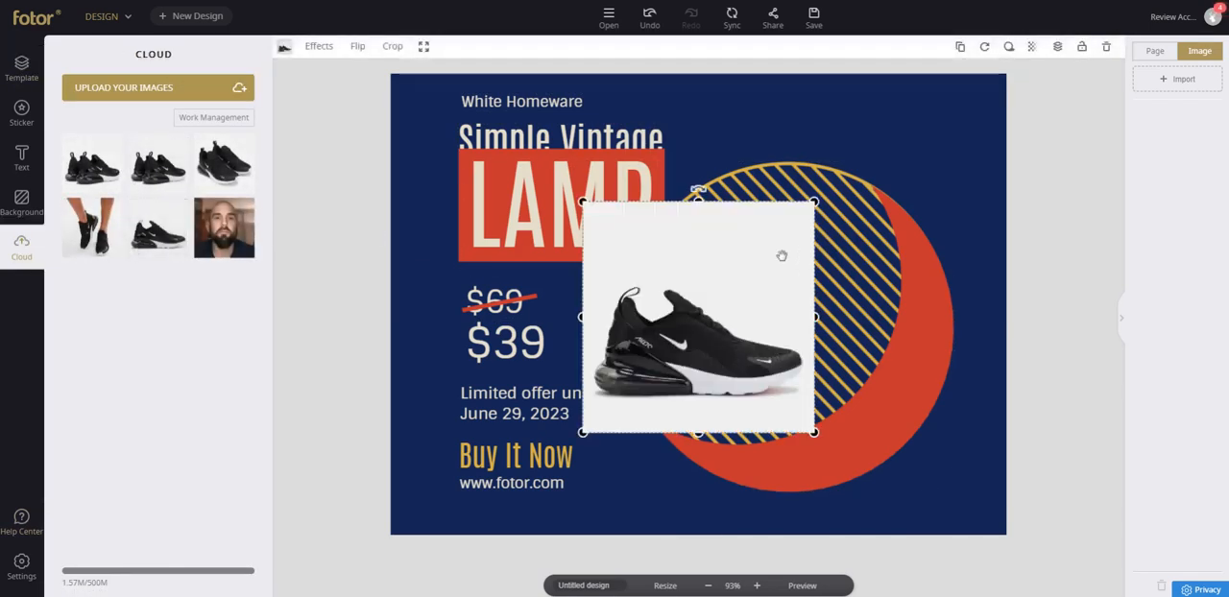
{"action": "left_click_drag", "start_coordinate": [765, 258], "coordinate": [859, 239]}
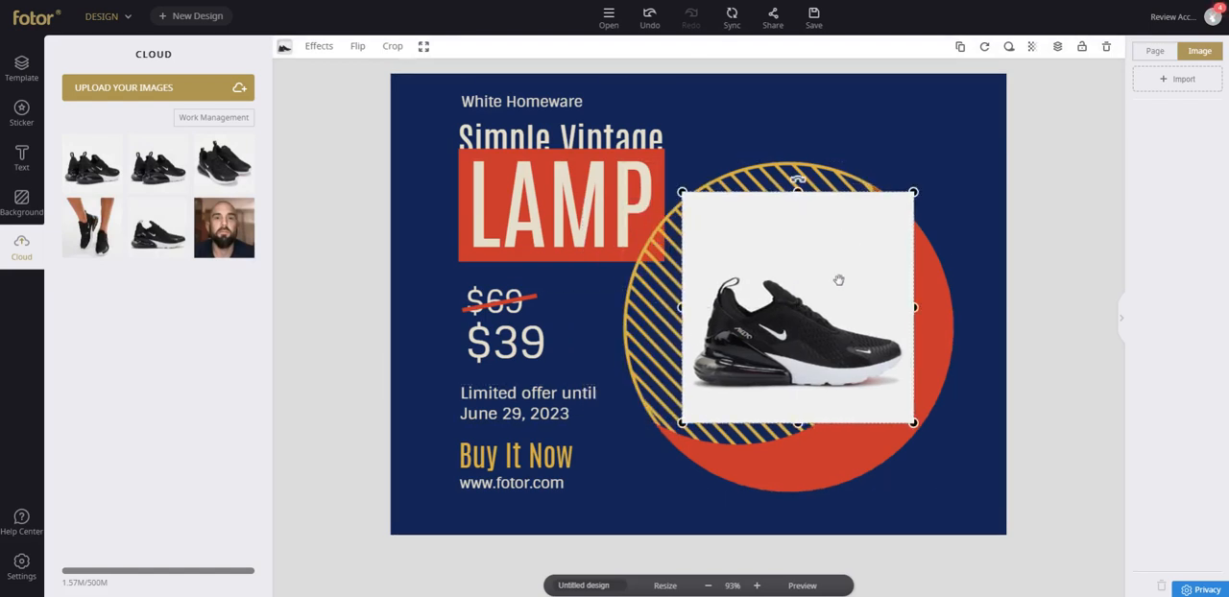
{"action": "left_click_drag", "start_coordinate": [825, 261], "coordinate": [807, 260]}
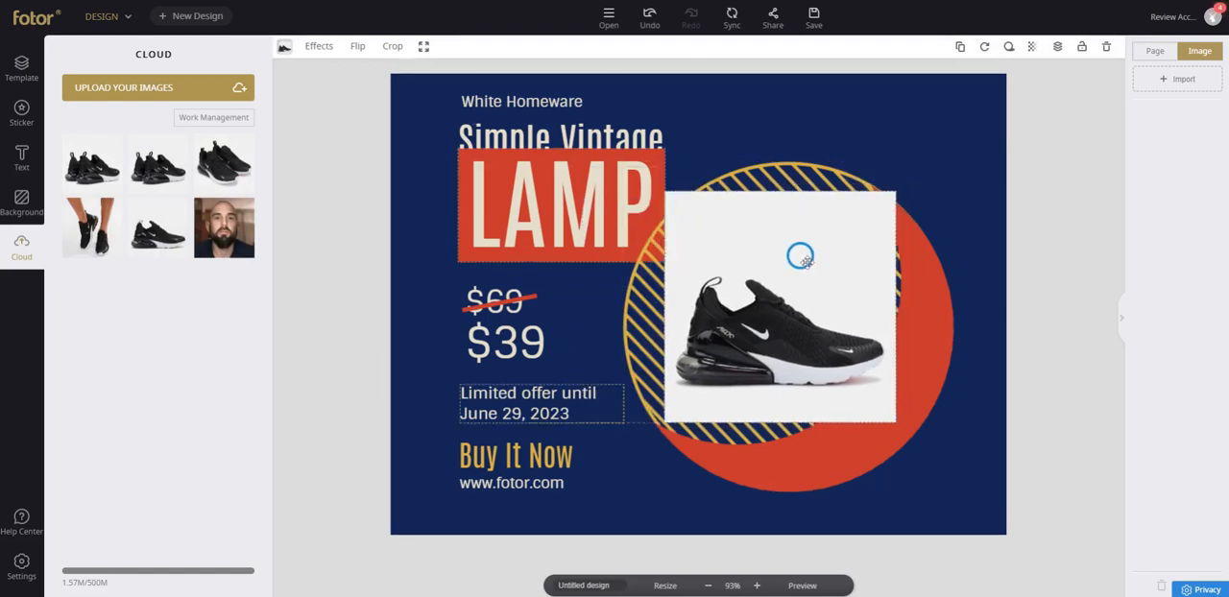
Try cropping the sneaker photo to its central square area.
{"action": "double_click", "coordinate": [769, 253]}
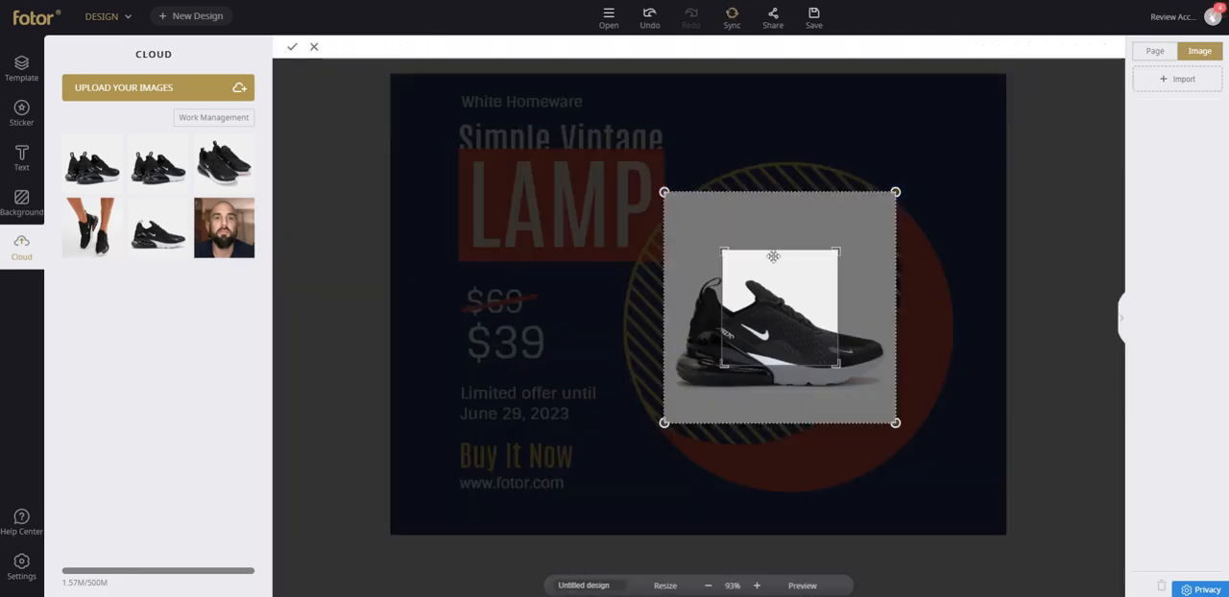
{"action": "double_click", "coordinate": [792, 228]}
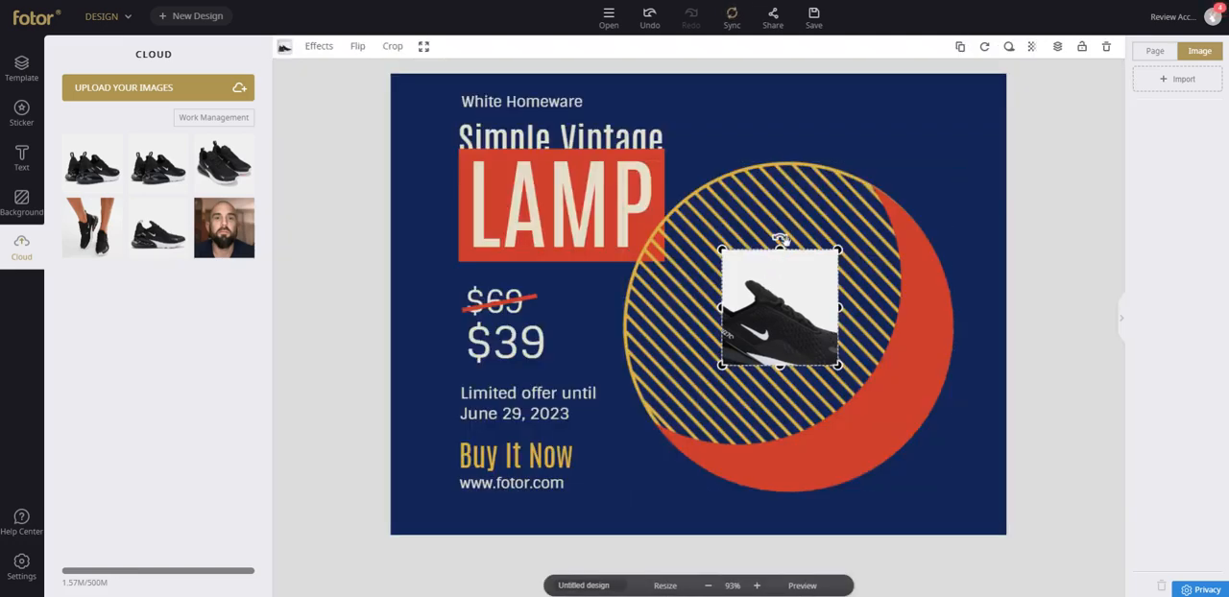
{"action": "left_click", "coordinate": [778, 207]}
{"action": "left_click", "coordinate": [763, 275]}
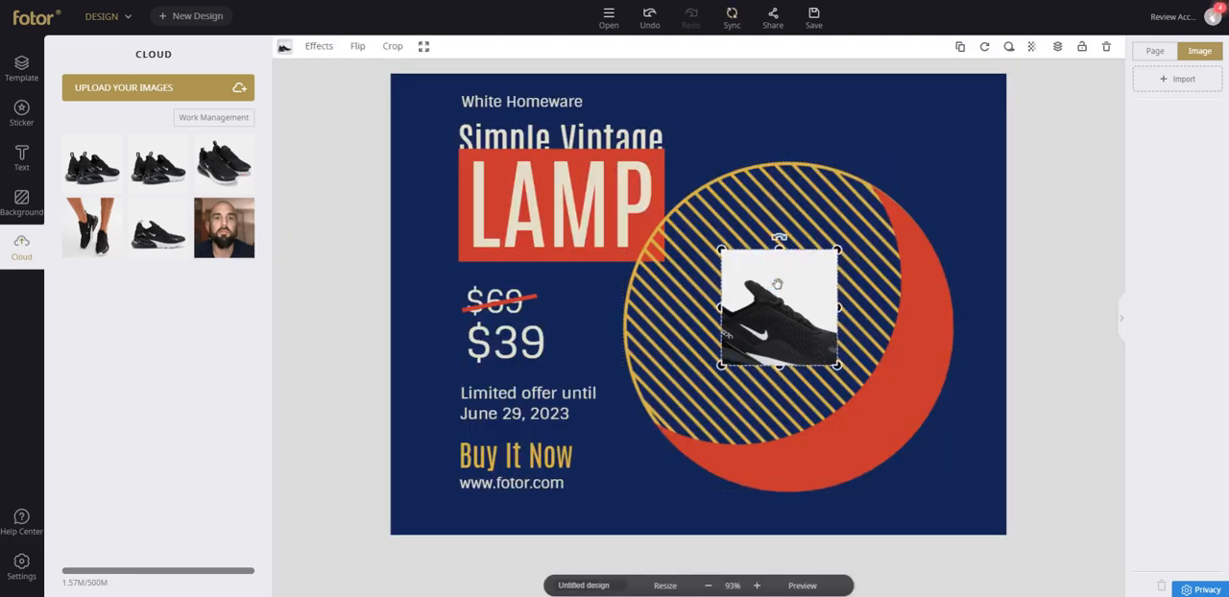
{"action": "double_click", "coordinate": [778, 282]}
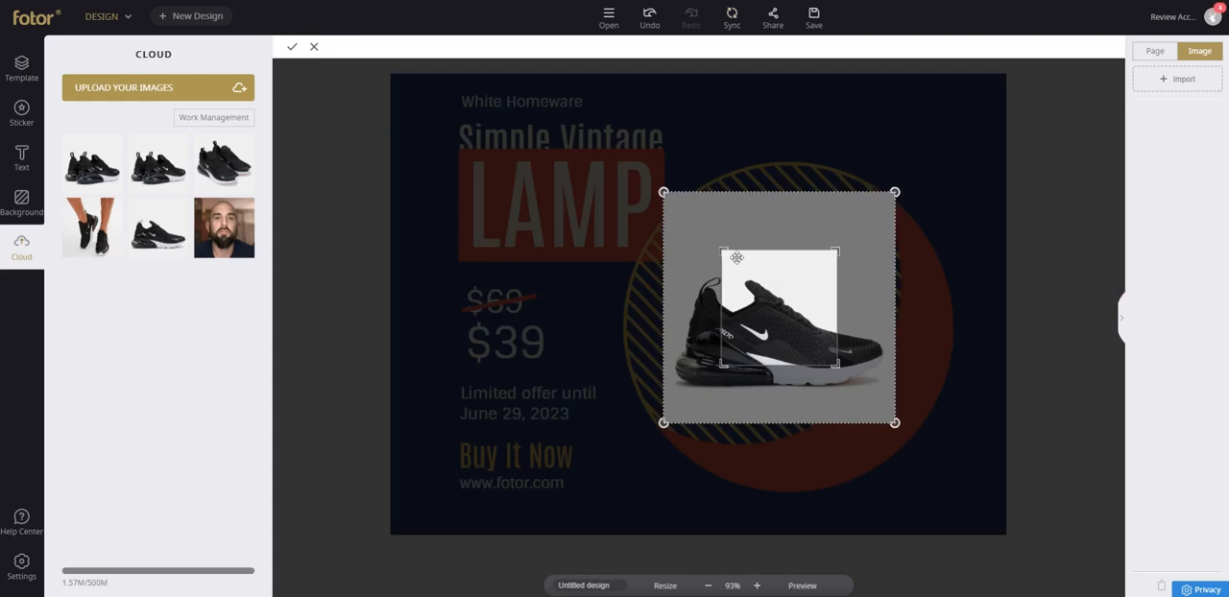
{"action": "left_click", "coordinate": [312, 48]}
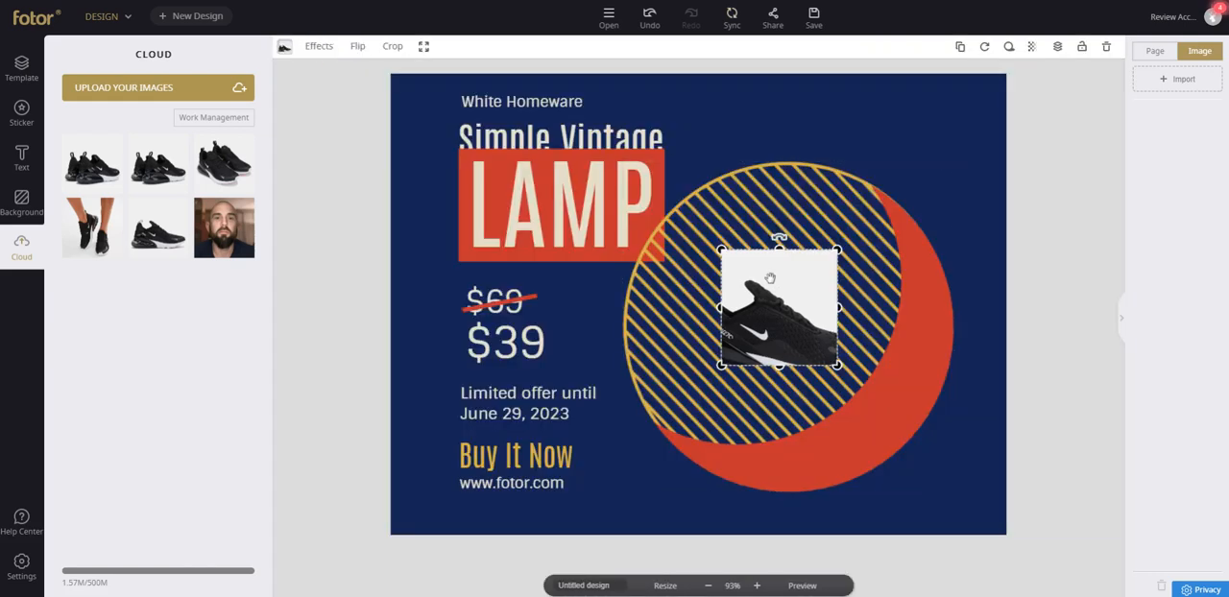
Set the sneaker photo as the design's background and delete the striped circle graphic.
{"action": "left_click", "coordinate": [425, 46]}
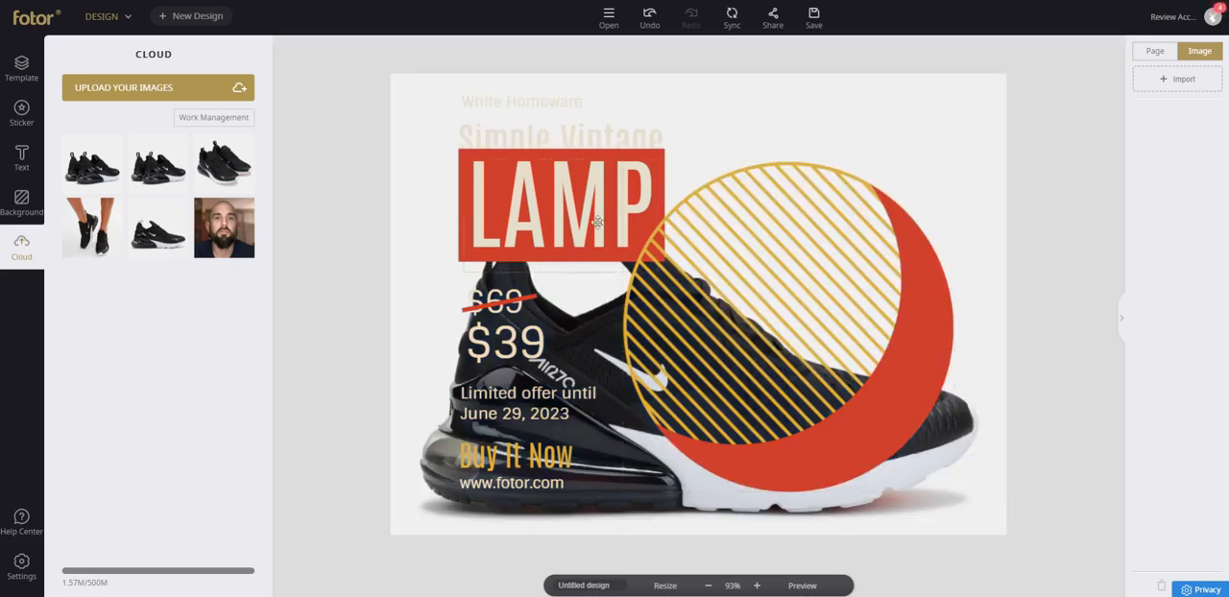
{"action": "double_click", "coordinate": [417, 276]}
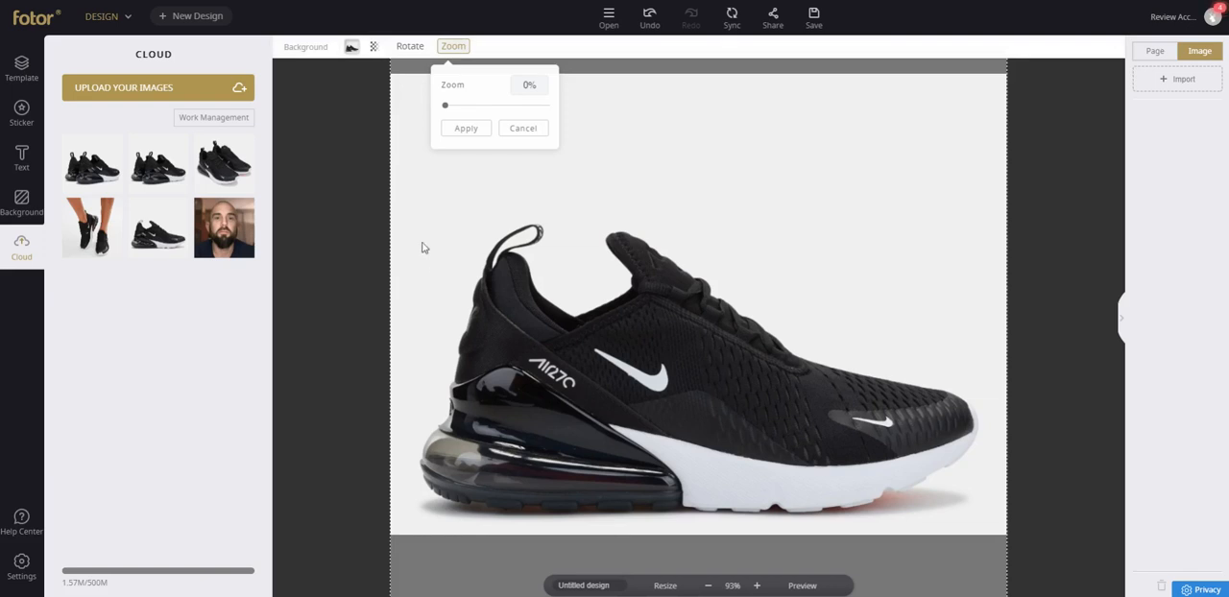
{"action": "left_click", "coordinate": [510, 133]}
{"action": "left_click", "coordinate": [428, 229]}
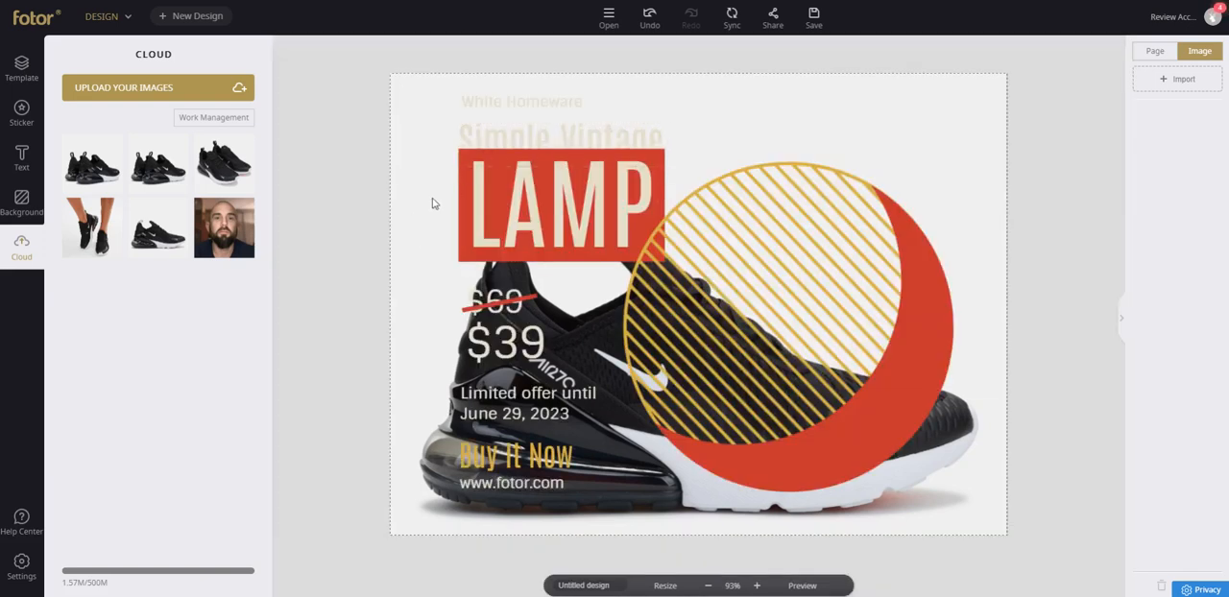
{"action": "left_click", "coordinate": [405, 333]}
{"action": "left_click", "coordinate": [918, 276]}
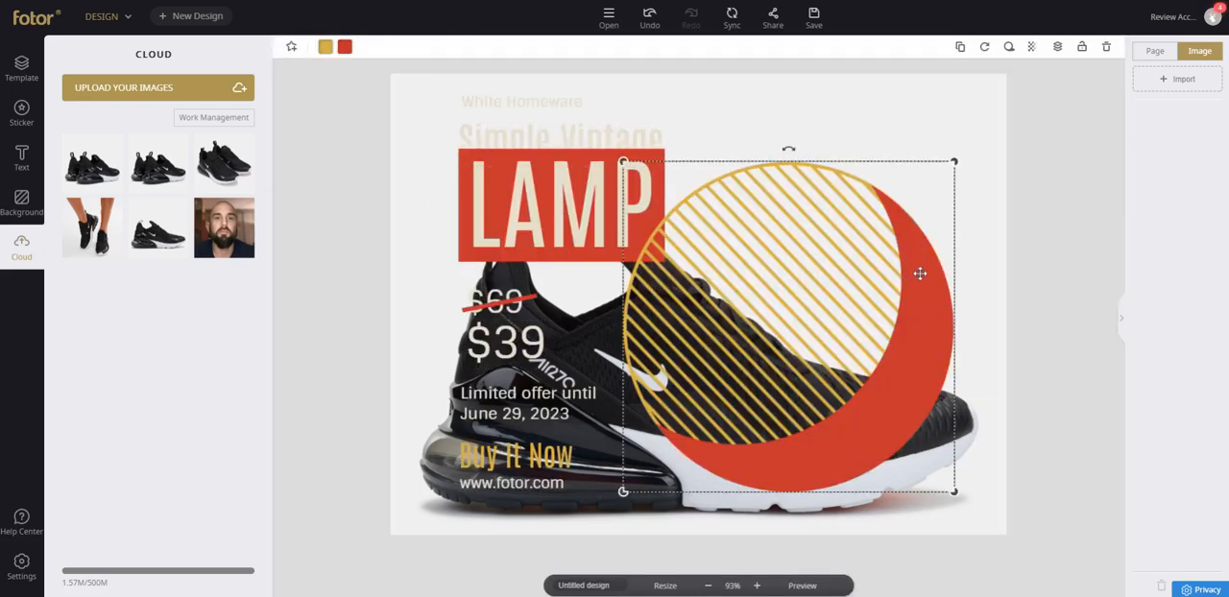
{"action": "key", "text": "Delete"}
Rearrange the texts around the sneaker: LAMP block upper right with offer and $69 below, Buy It Now and $39 under Simple Vintage, web address lower left.
{"action": "left_click_drag", "start_coordinate": [565, 202], "coordinate": [845, 193]}
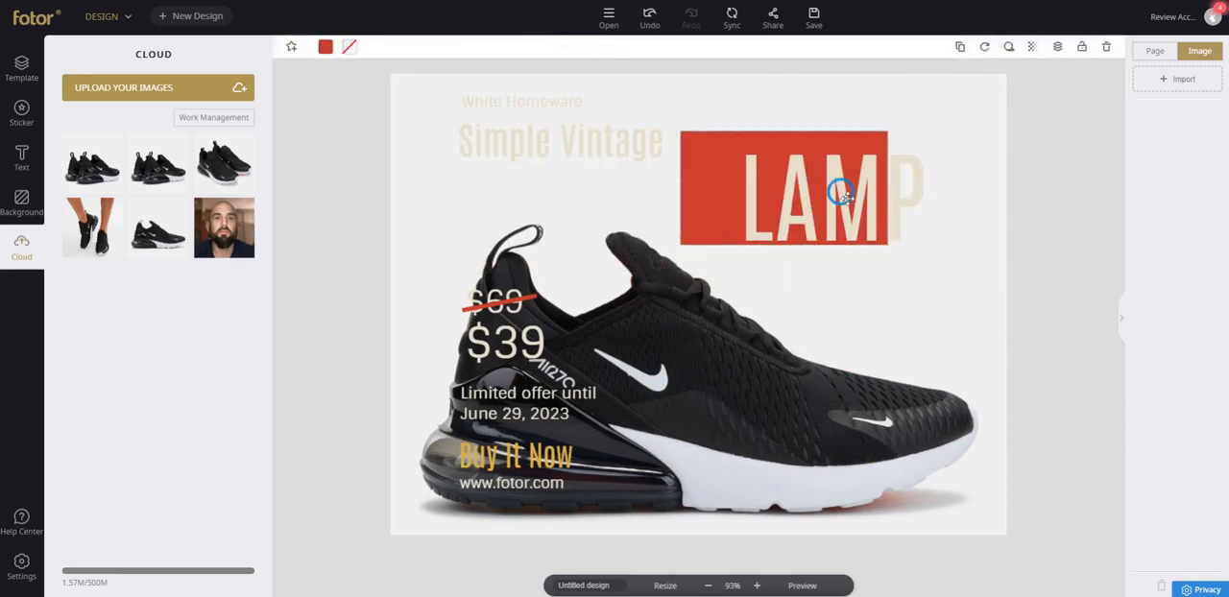
{"action": "left_click_drag", "start_coordinate": [578, 116], "coordinate": [649, 93]}
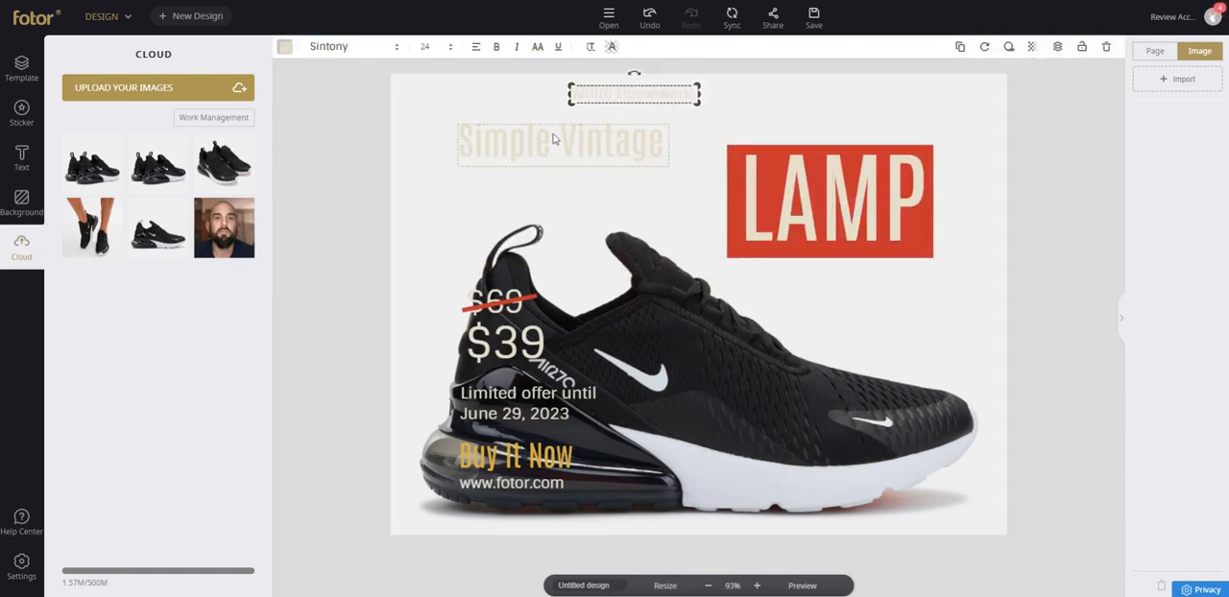
{"action": "left_click", "coordinate": [497, 302]}
{"action": "left_click_drag", "start_coordinate": [536, 406], "coordinate": [858, 289]}
{"action": "left_click_drag", "start_coordinate": [526, 448], "coordinate": [538, 164]}
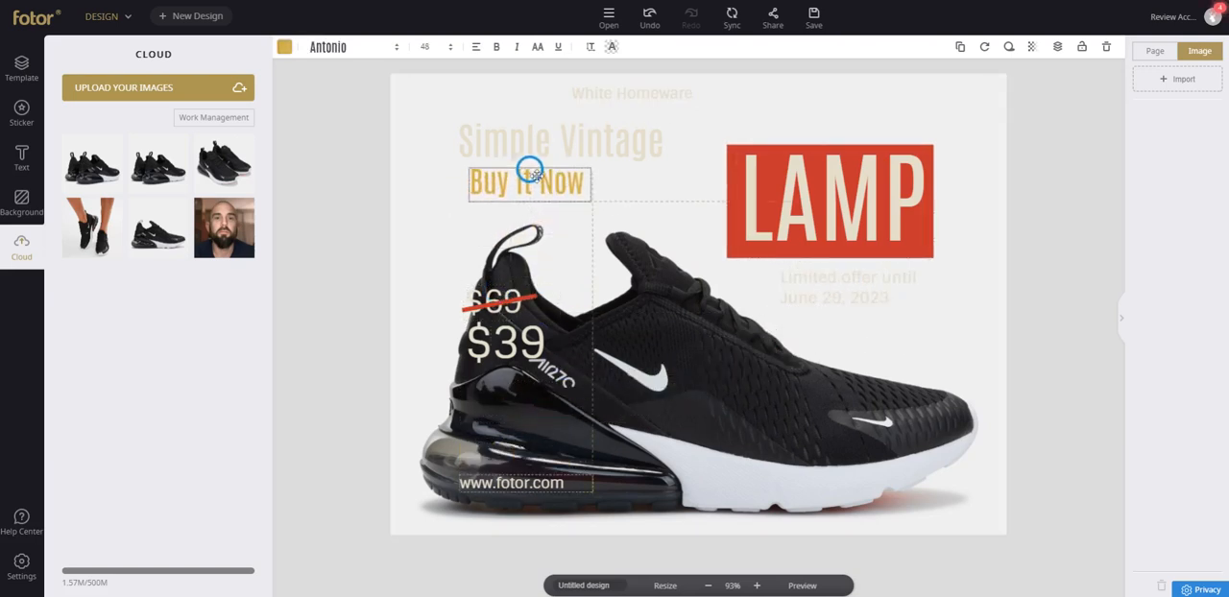
{"action": "left_click_drag", "start_coordinate": [518, 365], "coordinate": [680, 204]}
{"action": "left_click_drag", "start_coordinate": [500, 304], "coordinate": [878, 329]}
{"action": "left_click_drag", "start_coordinate": [509, 484], "coordinate": [468, 520]}
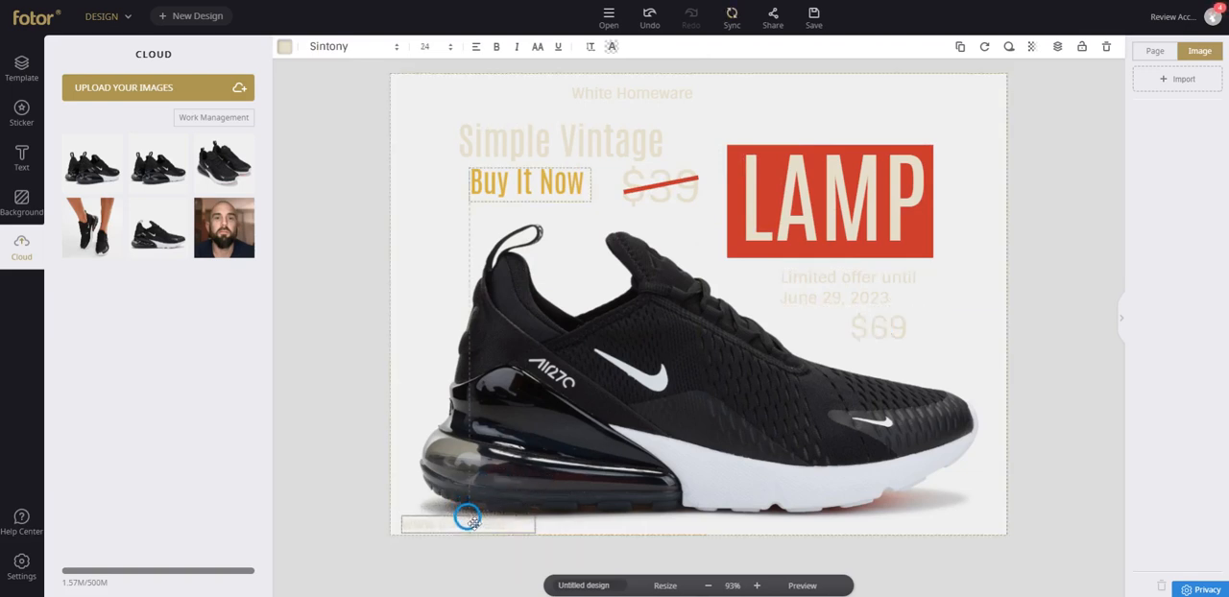
Recolour the web address and the Simple Vintage title black, and the crossed-out $39 price dark grey.
{"action": "left_click", "coordinate": [285, 46]}
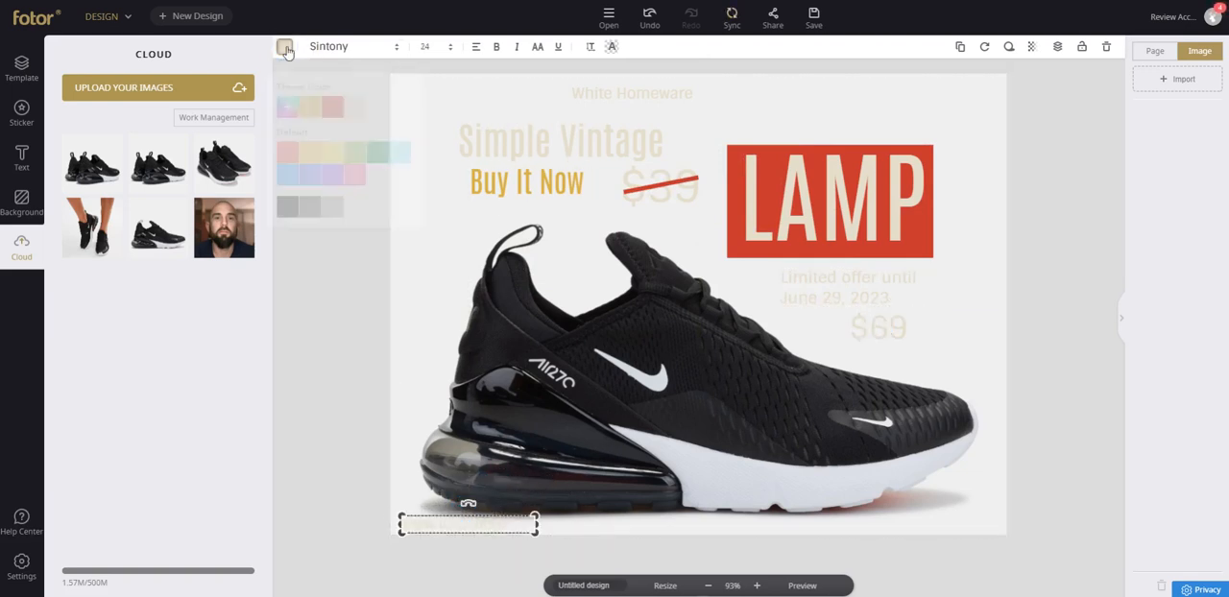
{"action": "left_click", "coordinate": [544, 147]}
{"action": "left_click", "coordinate": [284, 47]}
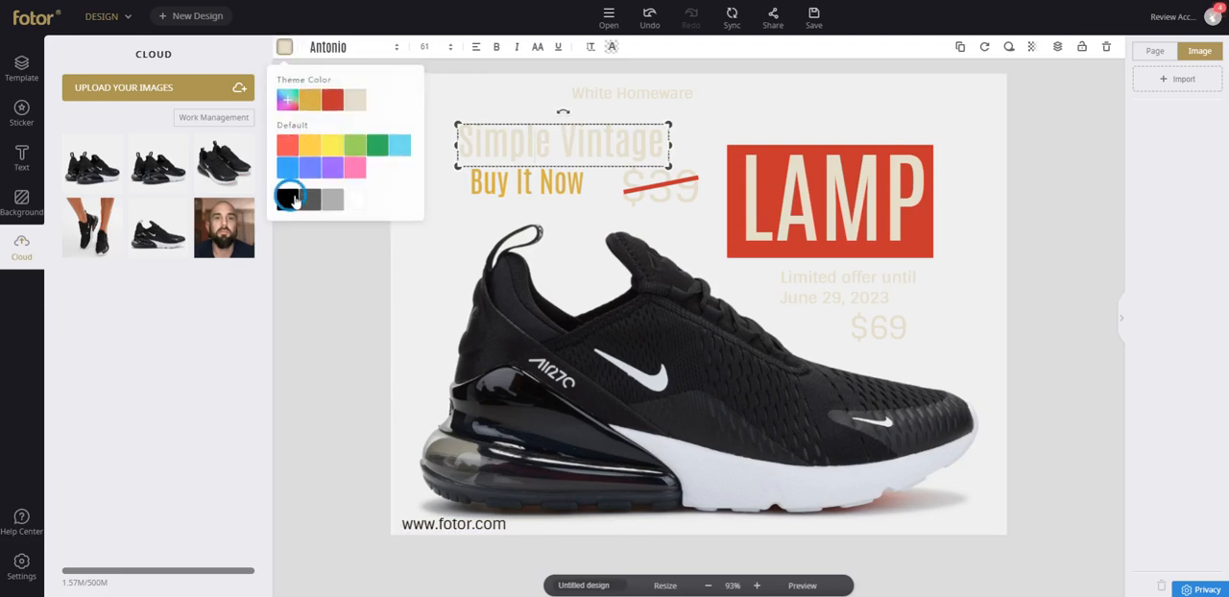
{"action": "left_click", "coordinate": [289, 198]}
{"action": "left_click", "coordinate": [662, 189]}
{"action": "left_click", "coordinate": [285, 48]}
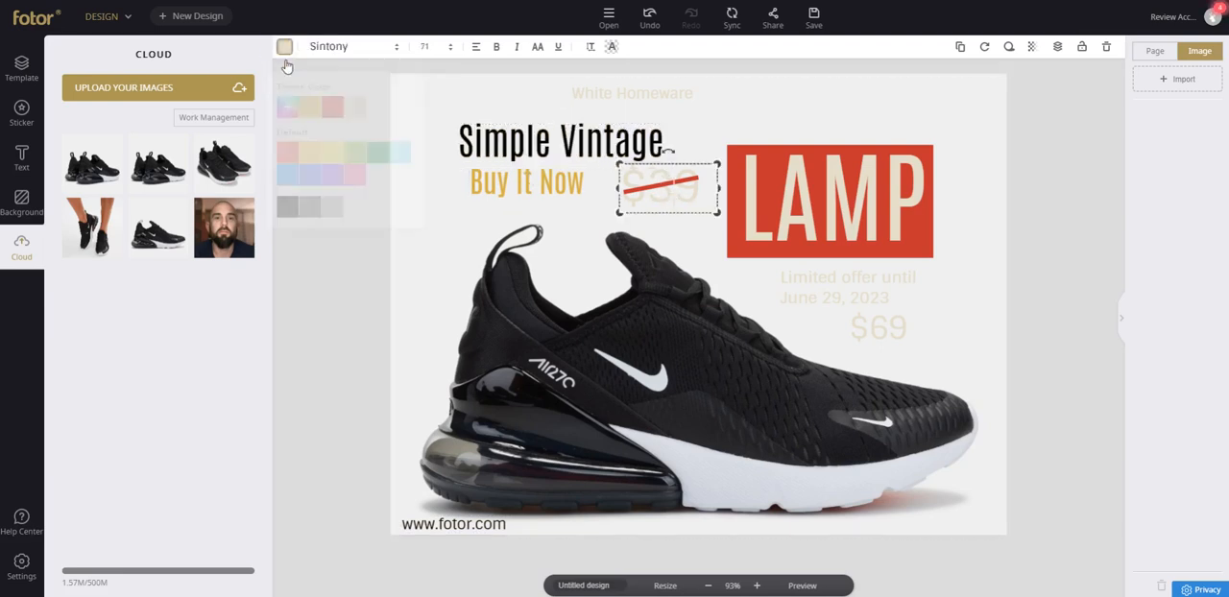
Colour the limited-offer text light grey and make the $69 price black and bold.
{"action": "left_click", "coordinate": [859, 276]}
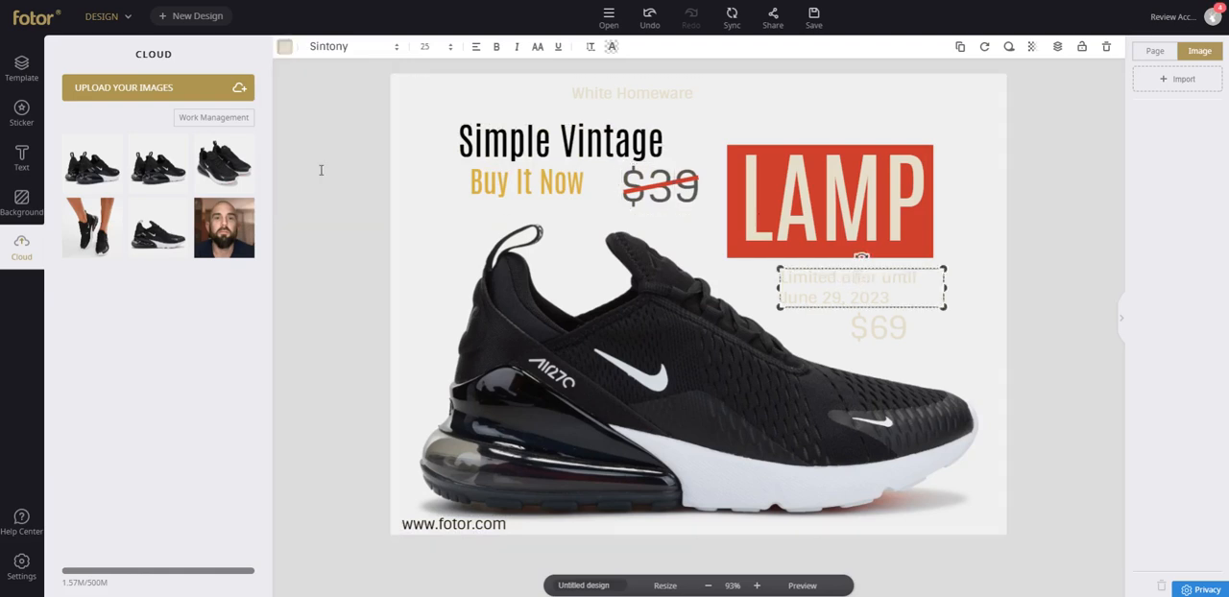
{"action": "left_click", "coordinate": [284, 47]}
{"action": "left_click", "coordinate": [333, 200]}
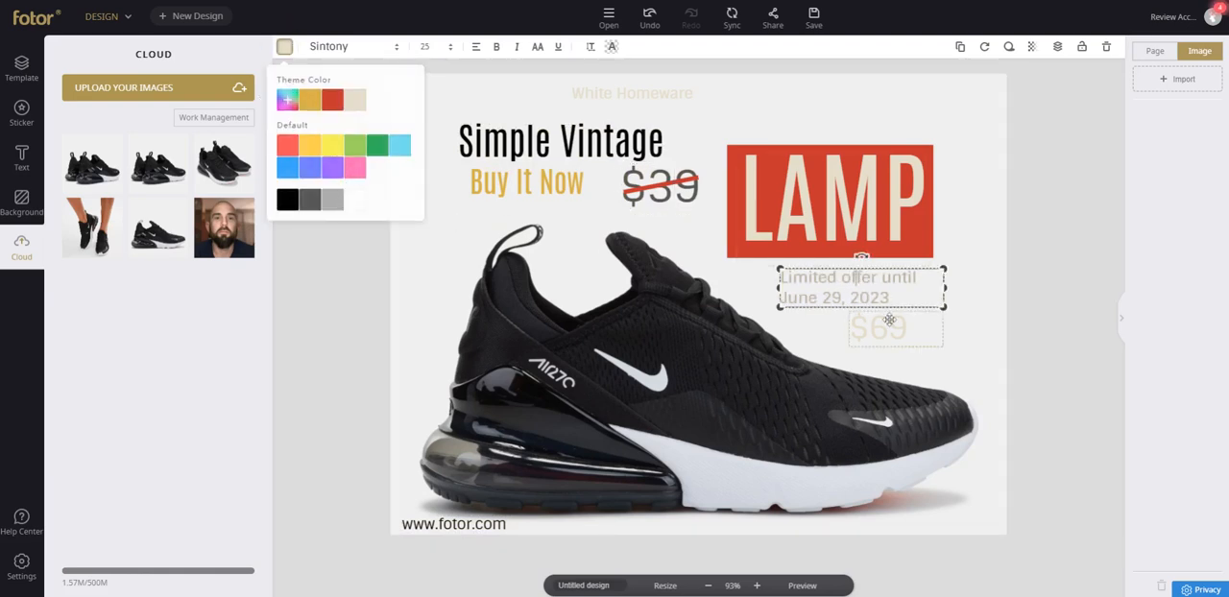
{"action": "left_click", "coordinate": [879, 328]}
{"action": "left_click", "coordinate": [284, 48]}
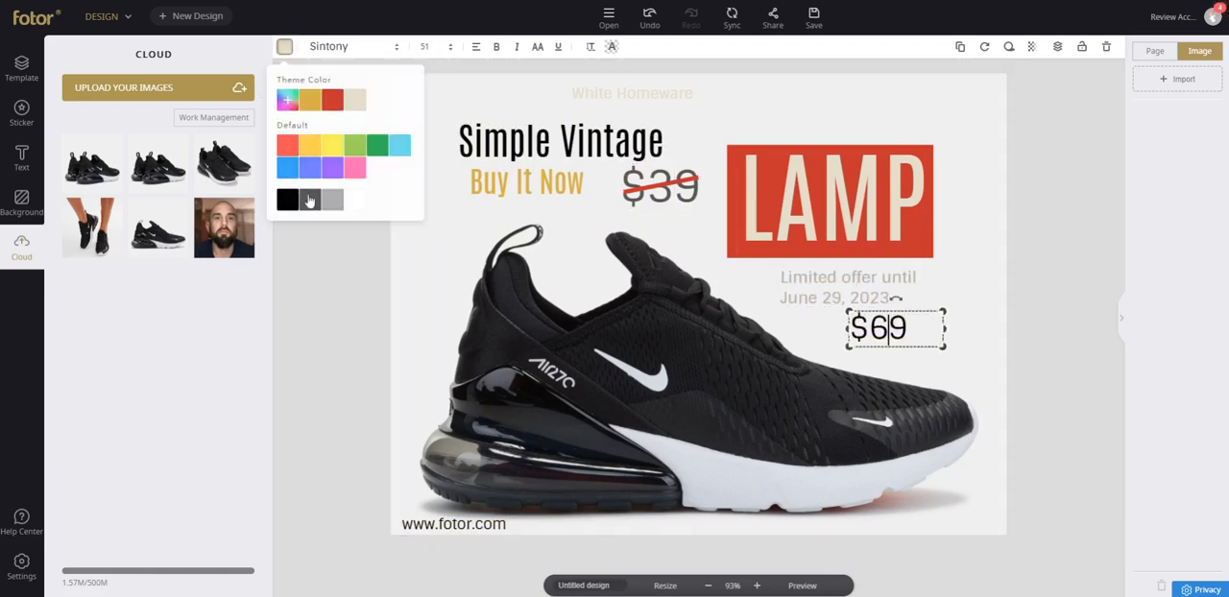
{"action": "left_click", "coordinate": [496, 46]}
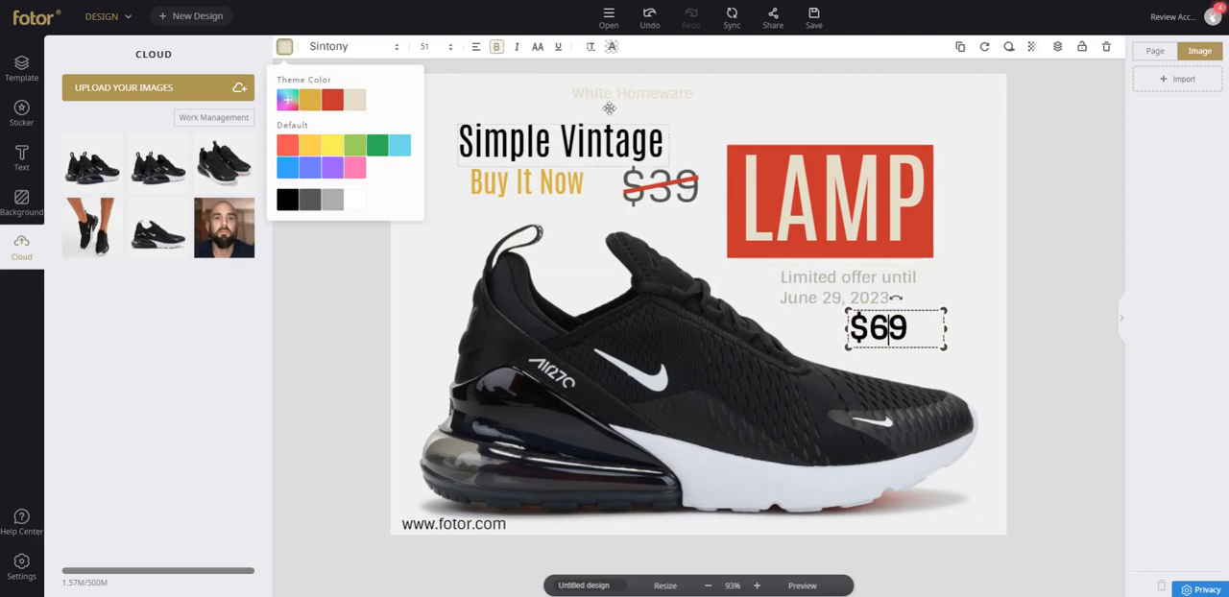
Make the White Homeware text black, bold and italic, and deselect it.
{"action": "left_click", "coordinate": [609, 106]}
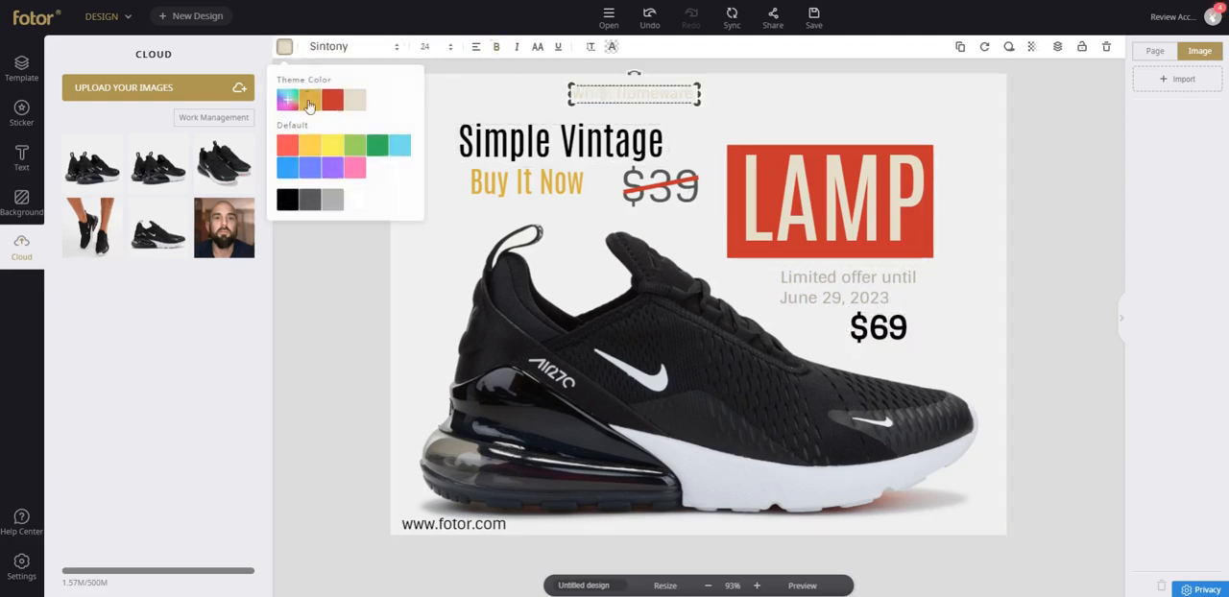
{"action": "left_click", "coordinate": [318, 195]}
{"action": "left_click", "coordinate": [516, 48]}
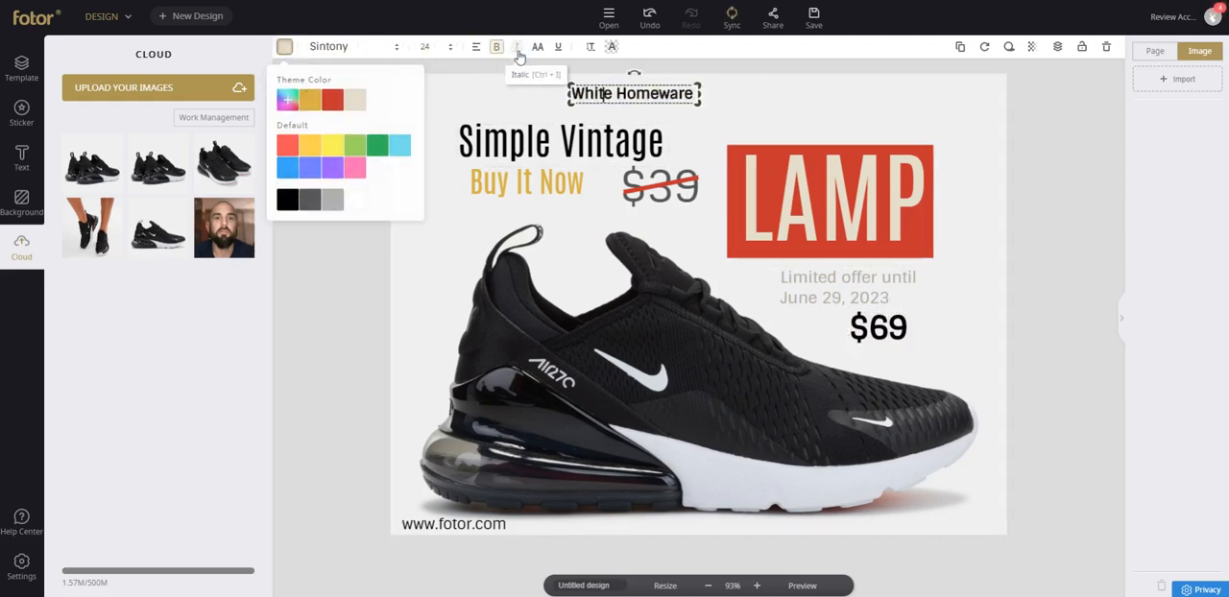
{"action": "left_click", "coordinate": [405, 248]}
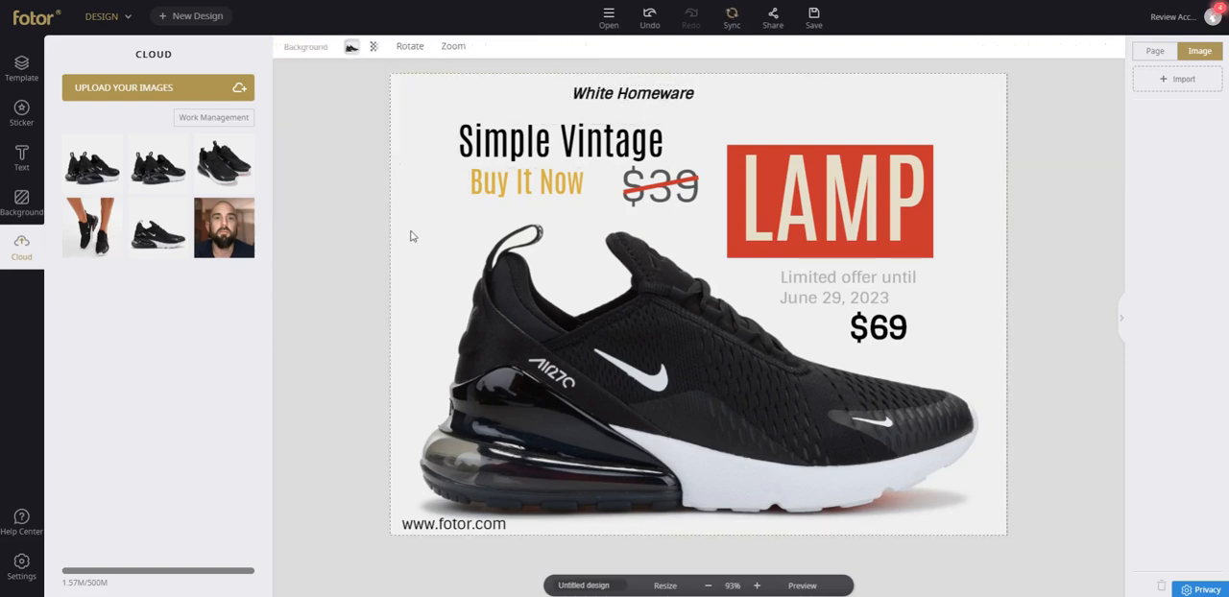
{"action": "left_click", "coordinate": [530, 297]}
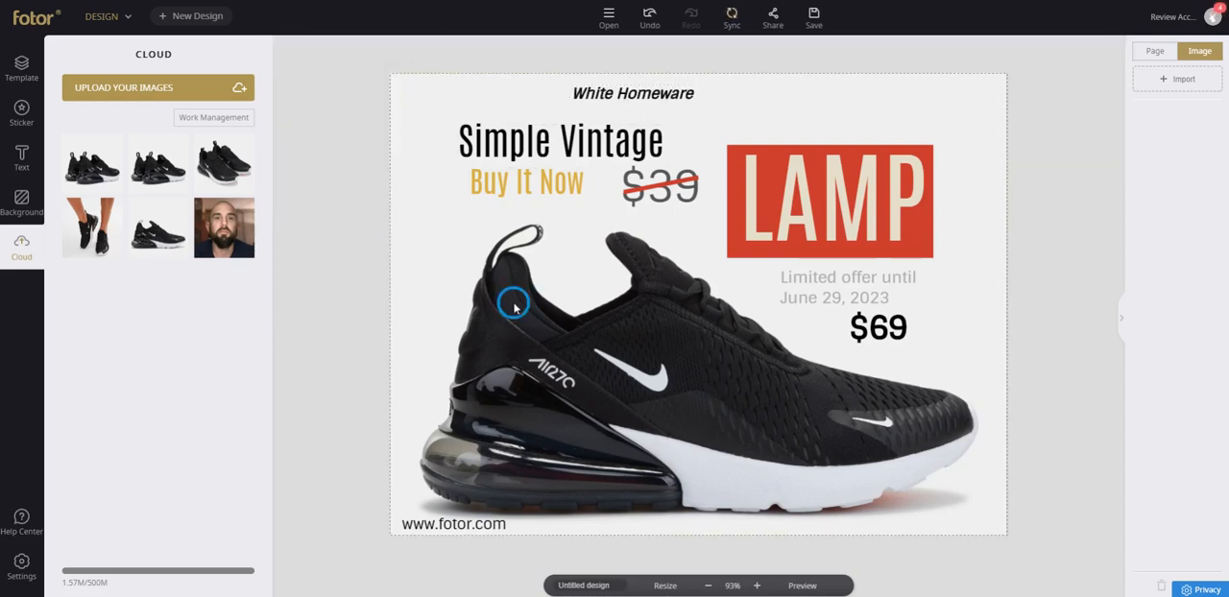
{"action": "left_click", "coordinate": [513, 306]}
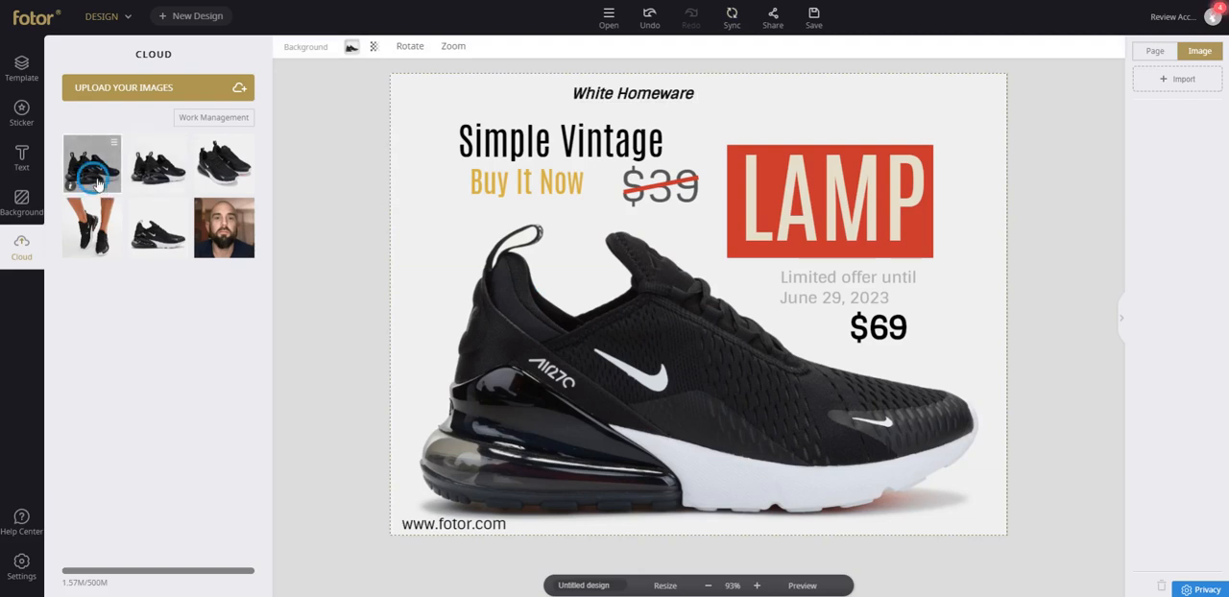
Place the uploaded sneaker-pair photo over the heel of the large sneaker and add a solid circle from the basic shapes on top.
{"action": "left_click_drag", "start_coordinate": [96, 182], "coordinate": [466, 255]}
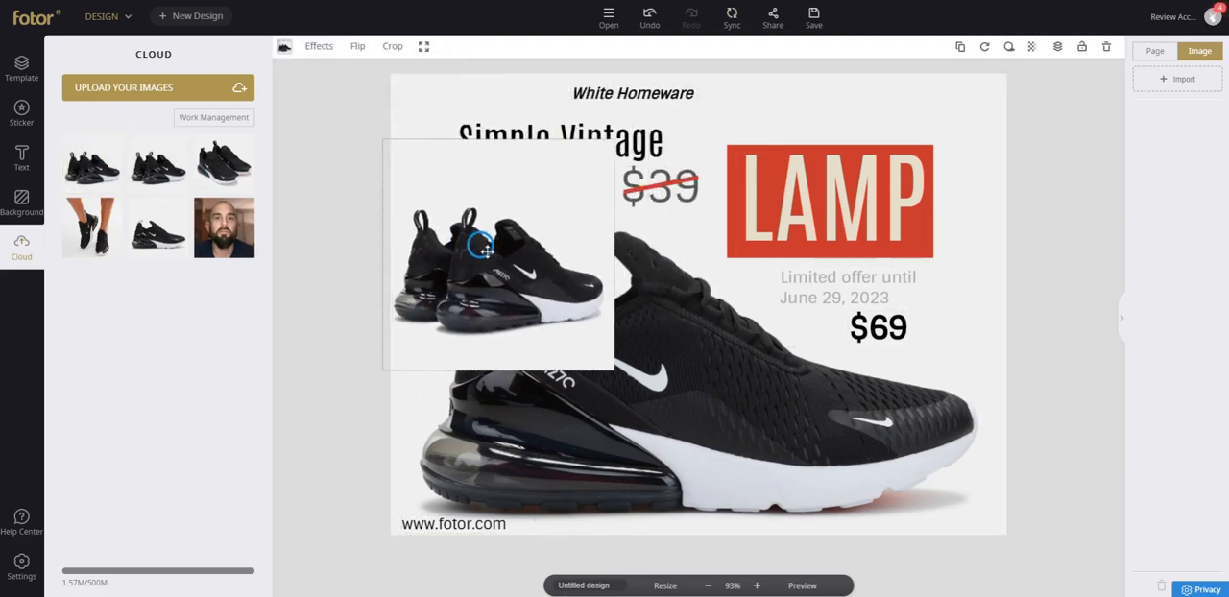
{"action": "left_click", "coordinate": [21, 112]}
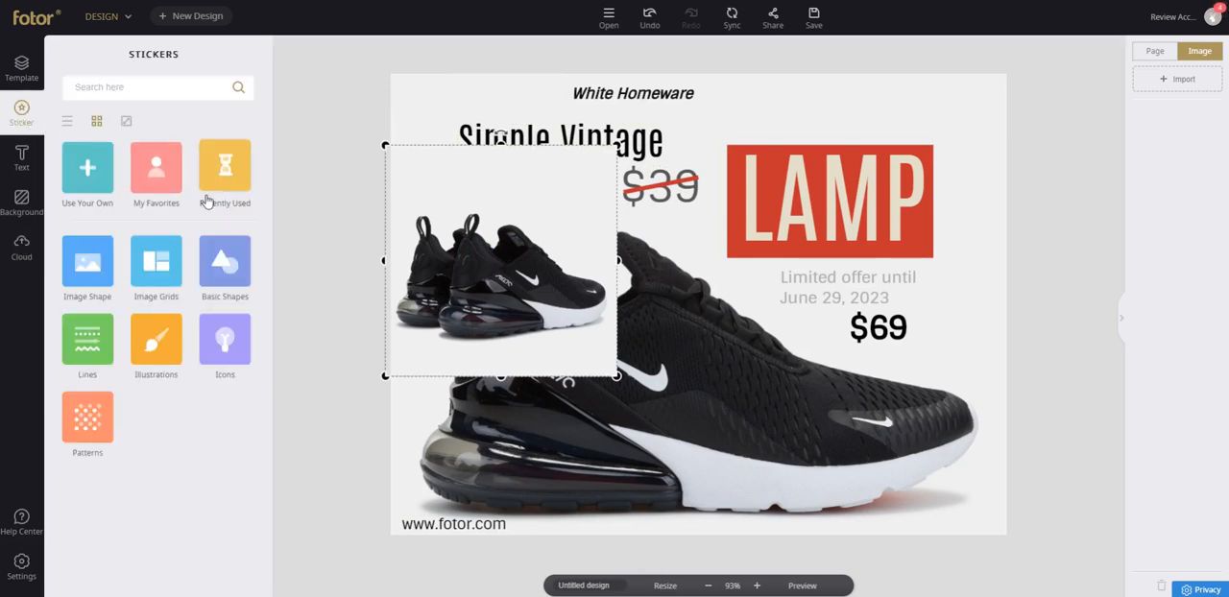
{"action": "left_click", "coordinate": [224, 261]}
{"action": "scroll", "coordinate": [194, 306], "scroll_direction": "down", "scroll_amount": 2}
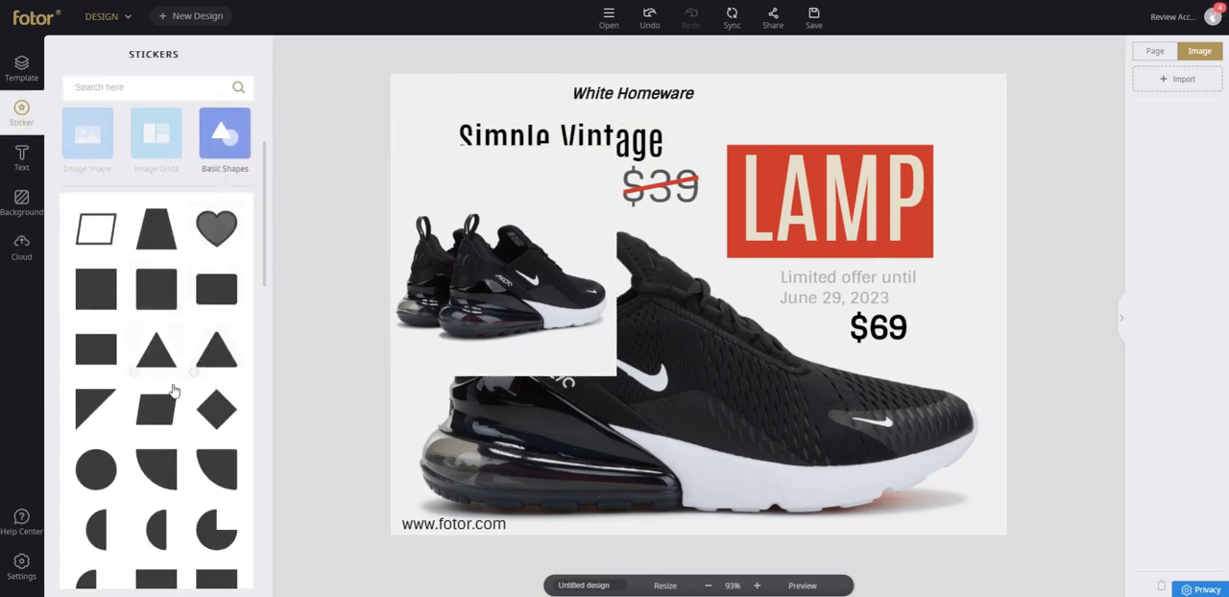
{"action": "left_click_drag", "start_coordinate": [96, 469], "coordinate": [509, 281]}
Try combining the circle with the sneaker-pair photo by repositioning both, leaving the circle over the rear shoe.
{"action": "left_click", "coordinate": [457, 261]}
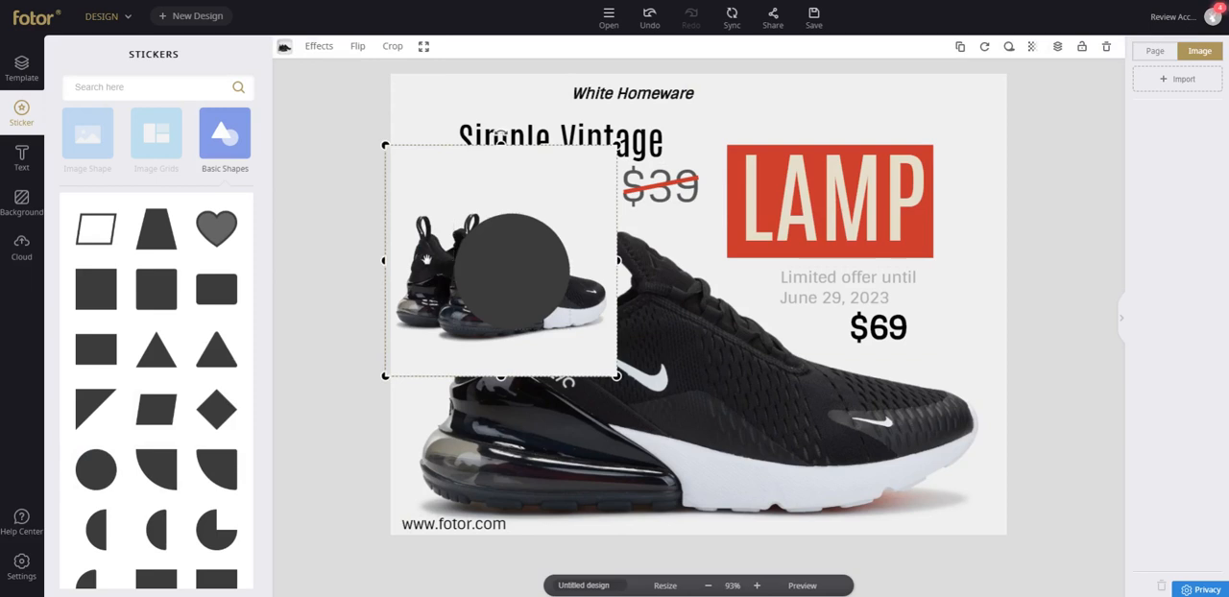
{"action": "mouse_move", "coordinate": [427, 259]}
{"action": "left_mouse_down"}
{"action": "mouse_move", "coordinate": [481, 247]}
{"action": "mouse_move", "coordinate": [425, 247]}
{"action": "mouse_move", "coordinate": [485, 256]}
{"action": "mouse_move", "coordinate": [406, 266]}
{"action": "left_mouse_up"}
{"action": "left_click", "coordinate": [486, 254]}
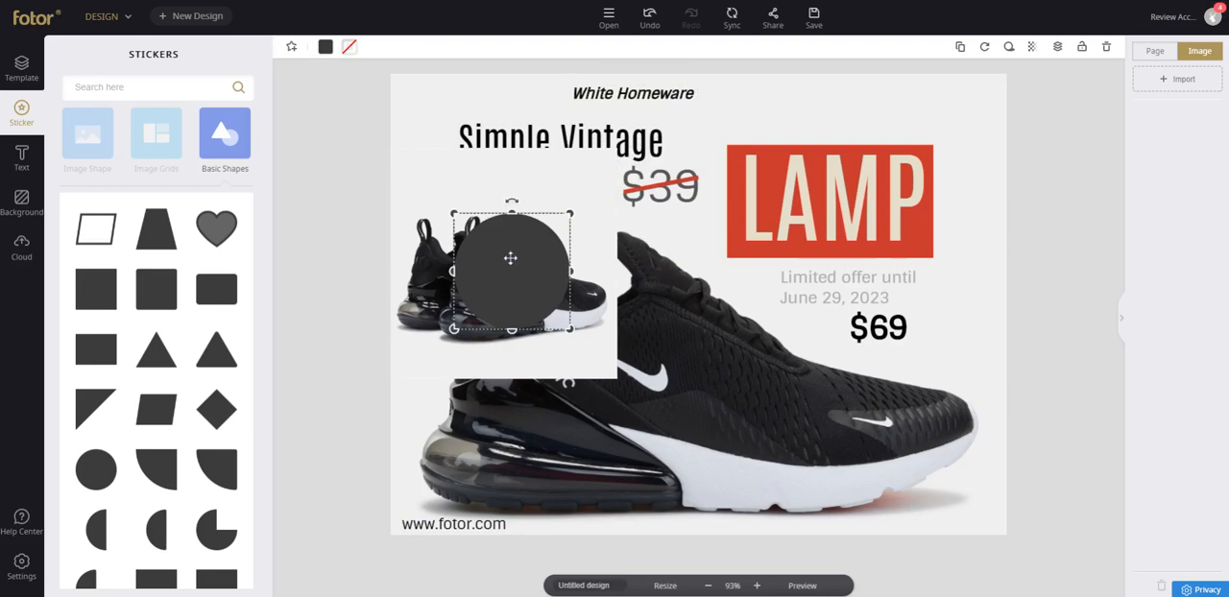
{"action": "right_click", "coordinate": [509, 258]}
{"action": "left_click", "coordinate": [499, 259]}
{"action": "left_click_drag", "start_coordinate": [505, 241], "coordinate": [545, 290]}
{"action": "left_click", "coordinate": [456, 271]}
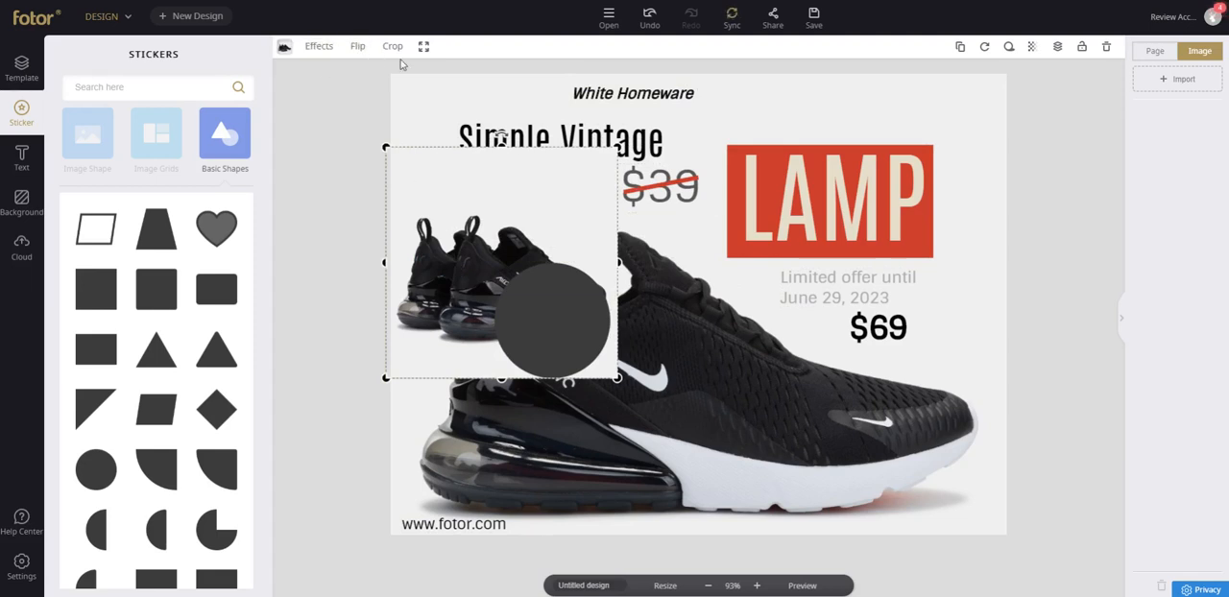
{"action": "left_click", "coordinate": [455, 269]}
{"action": "left_click_drag", "start_coordinate": [548, 297], "coordinate": [474, 226]}
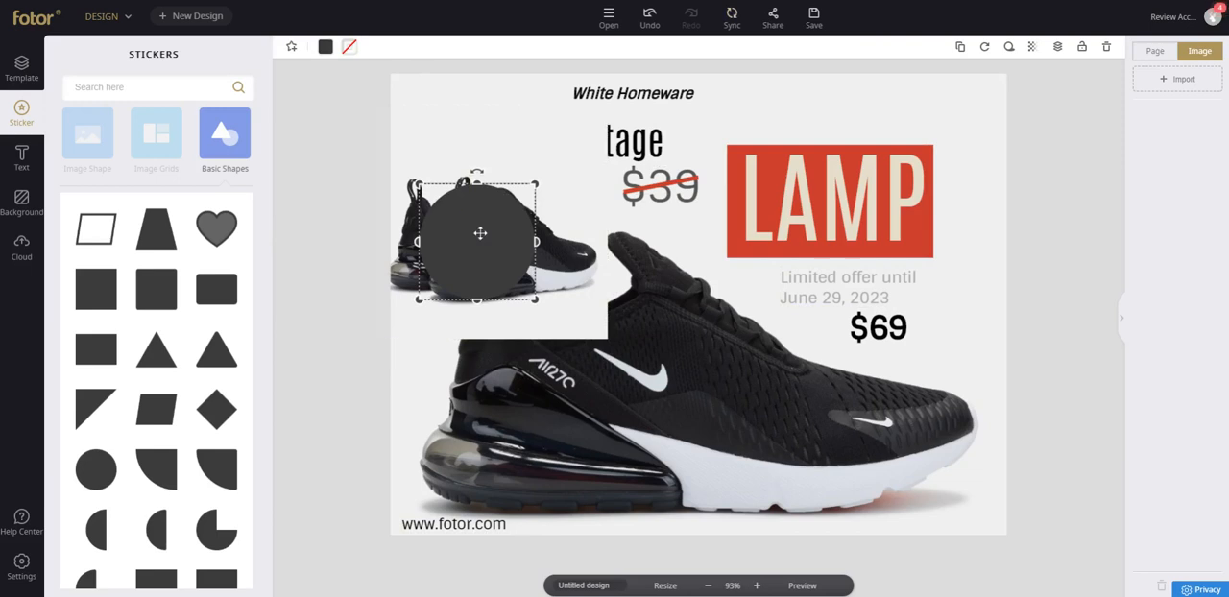
{"action": "left_click", "coordinate": [478, 232]}
{"action": "left_click", "coordinate": [408, 188]}
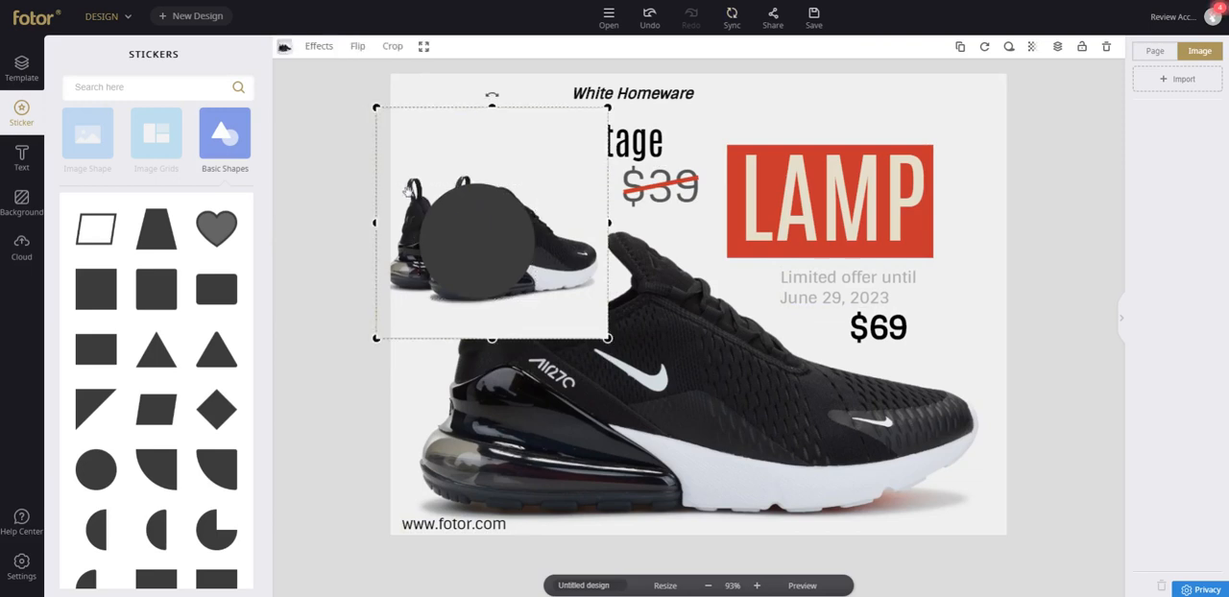
{"action": "left_click_drag", "start_coordinate": [405, 188], "coordinate": [437, 262]}
{"action": "left_click", "coordinate": [472, 220]}
{"action": "left_click_drag", "start_coordinate": [474, 224], "coordinate": [509, 276]}
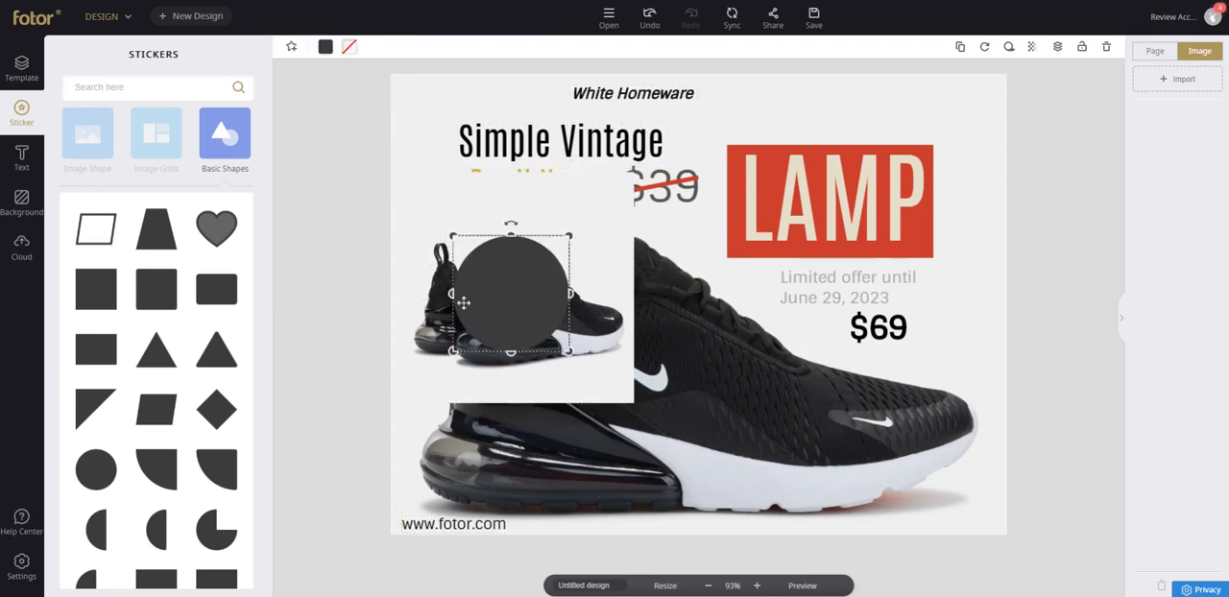
{"action": "left_click_drag", "start_coordinate": [517, 246], "coordinate": [472, 263]}
{"action": "left_click", "coordinate": [579, 285]}
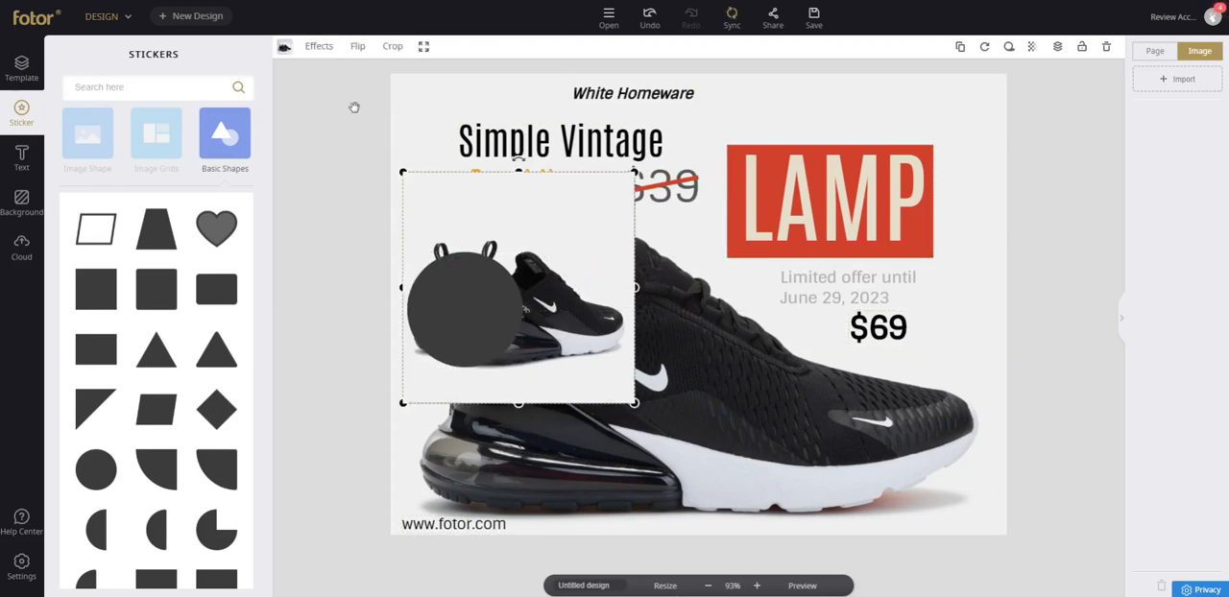
Open the sneaker-pair photo in the full image editor and use Magic Clipper to mark the background for removal and the shoes to retain.
{"action": "left_click", "coordinate": [332, 46]}
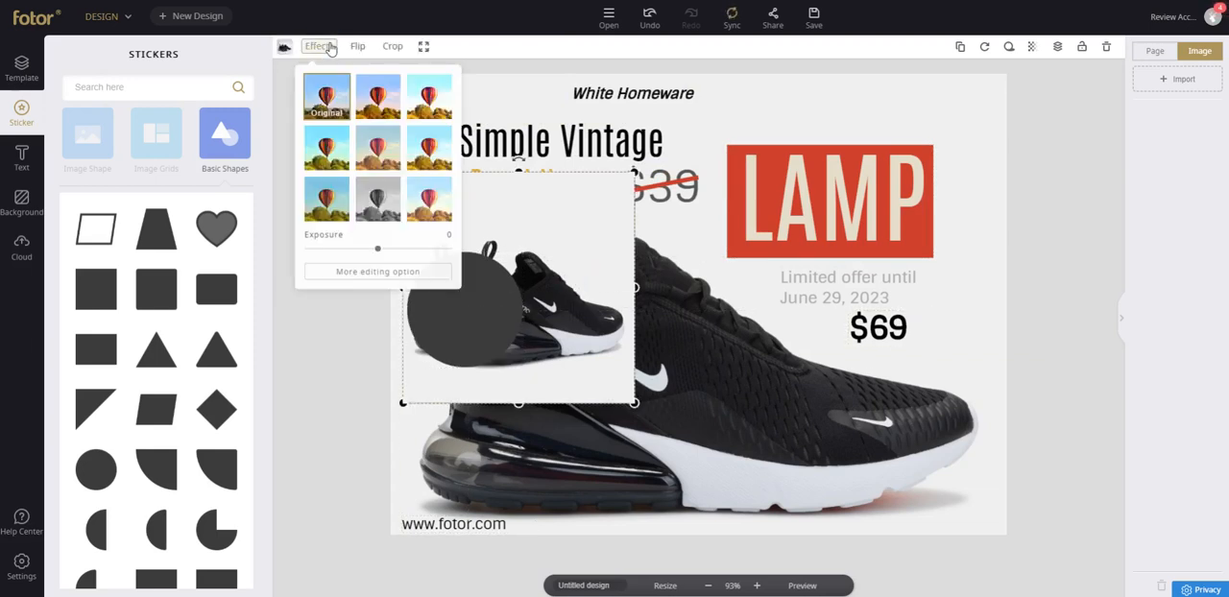
{"action": "left_click", "coordinate": [419, 273]}
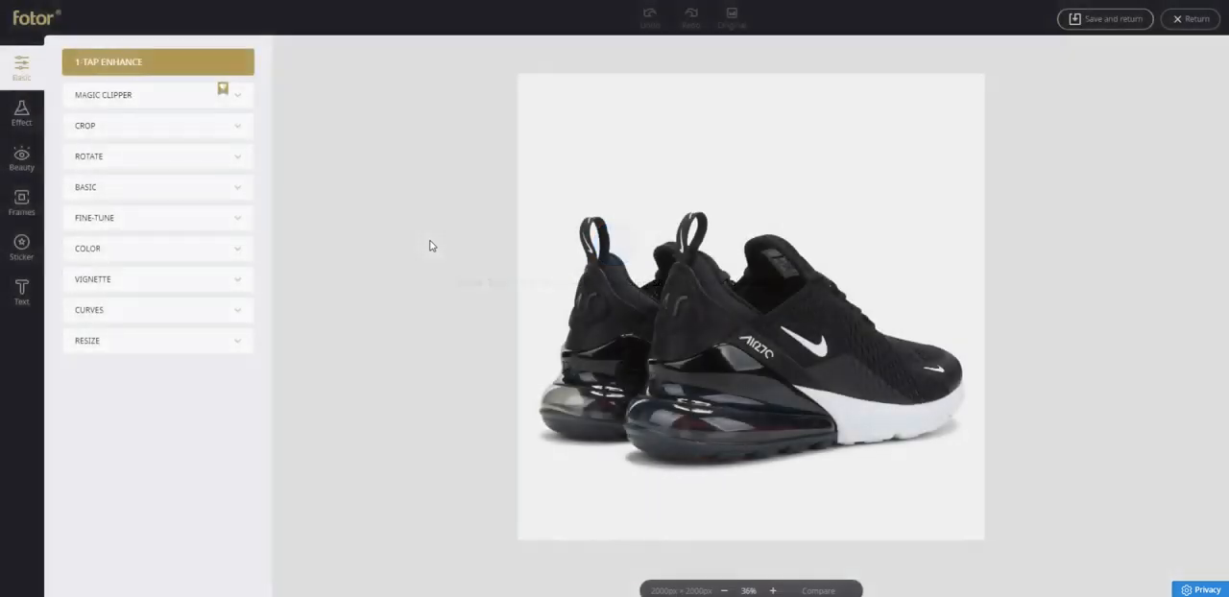
{"action": "left_click", "coordinate": [176, 94]}
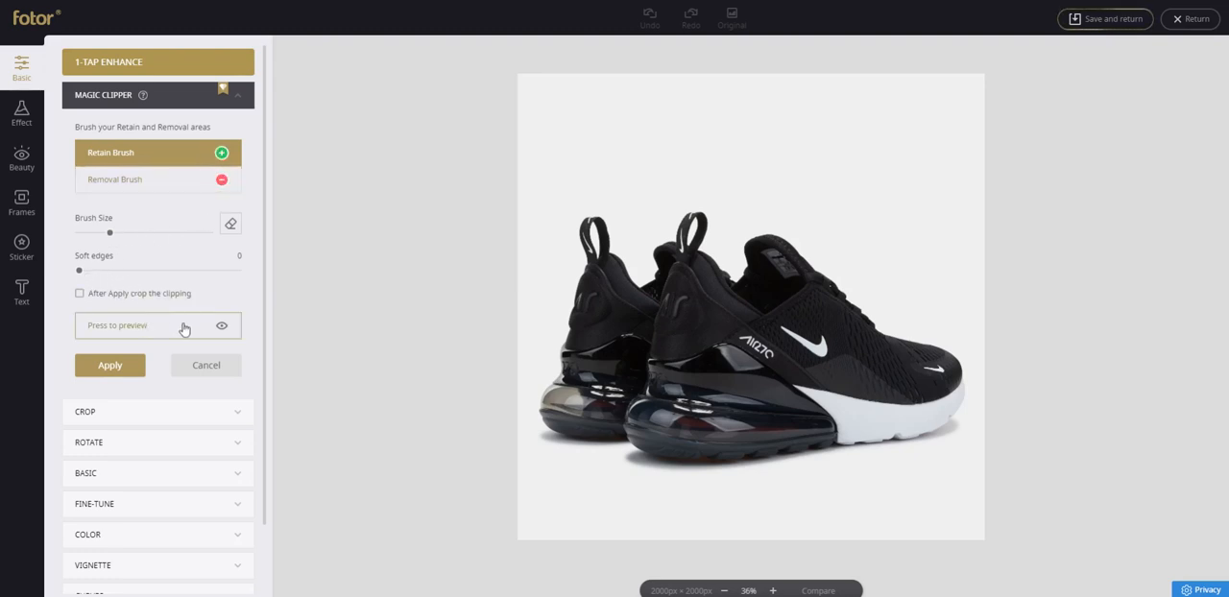
{"action": "left_click", "coordinate": [220, 182]}
{"action": "mouse_move", "coordinate": [545, 278]}
{"action": "left_mouse_down"}
{"action": "mouse_move", "coordinate": [589, 134]}
{"action": "mouse_move", "coordinate": [632, 176]}
{"action": "mouse_move", "coordinate": [642, 214]}
{"action": "mouse_move", "coordinate": [742, 151]}
{"action": "mouse_move", "coordinate": [758, 203]}
{"action": "mouse_move", "coordinate": [726, 237]}
{"action": "mouse_move", "coordinate": [809, 188]}
{"action": "mouse_move", "coordinate": [908, 247]}
{"action": "left_mouse_up"}
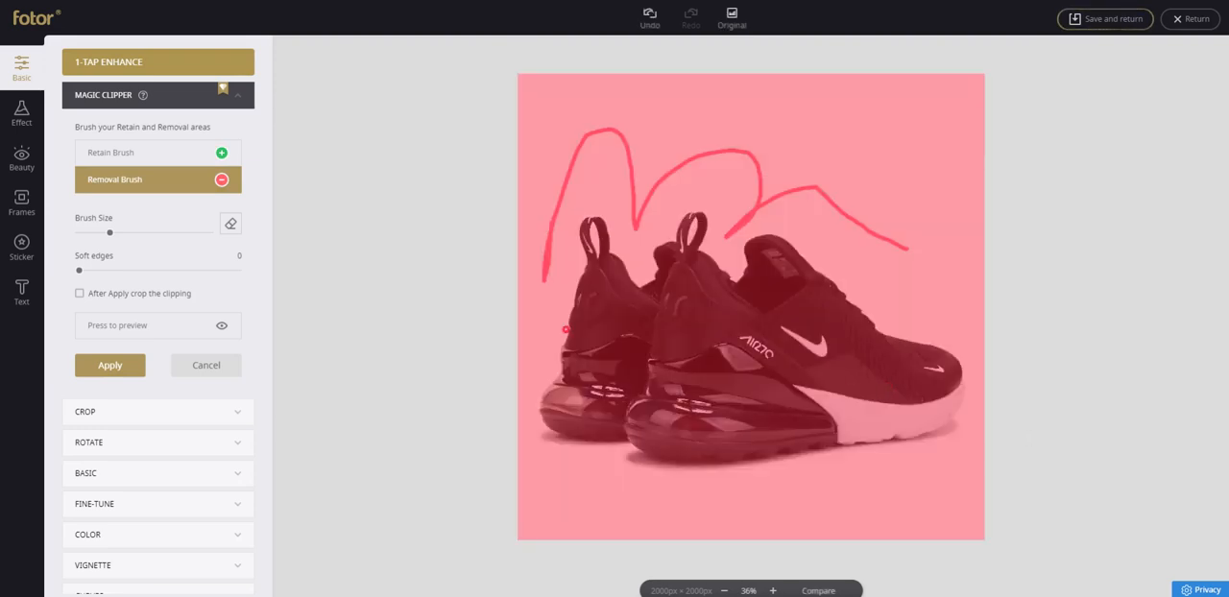
{"action": "left_click", "coordinate": [221, 156]}
{"action": "left_click_drag", "start_coordinate": [576, 418], "coordinate": [614, 287]}
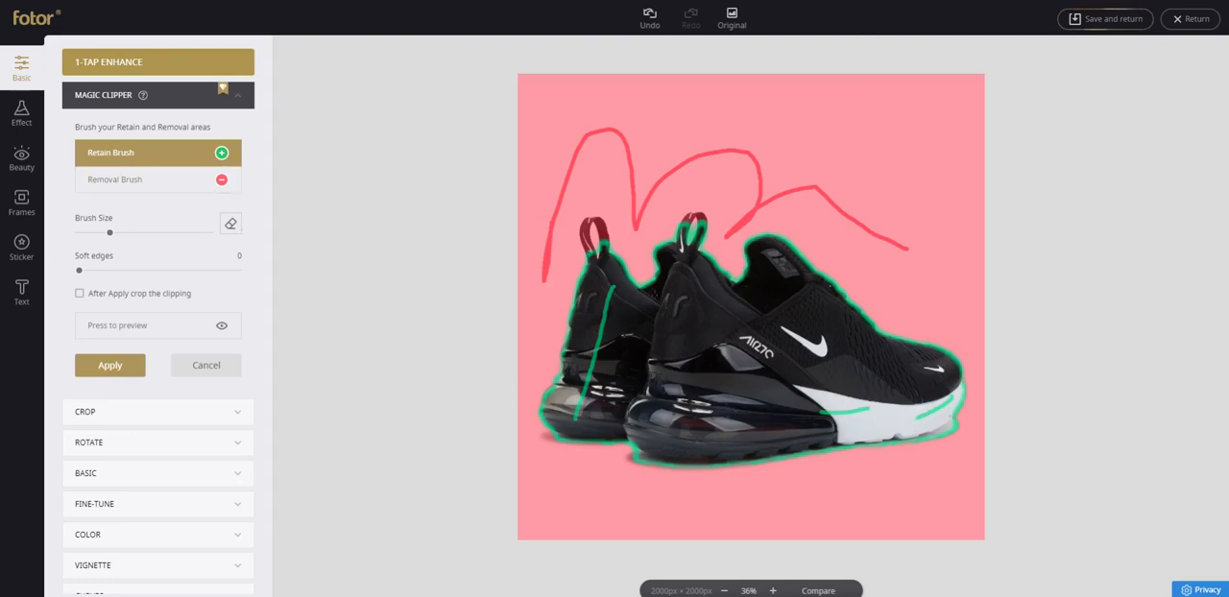
Mark the shadows beneath the front shoe's toe and heel for removal.
{"action": "left_click", "coordinate": [171, 180]}
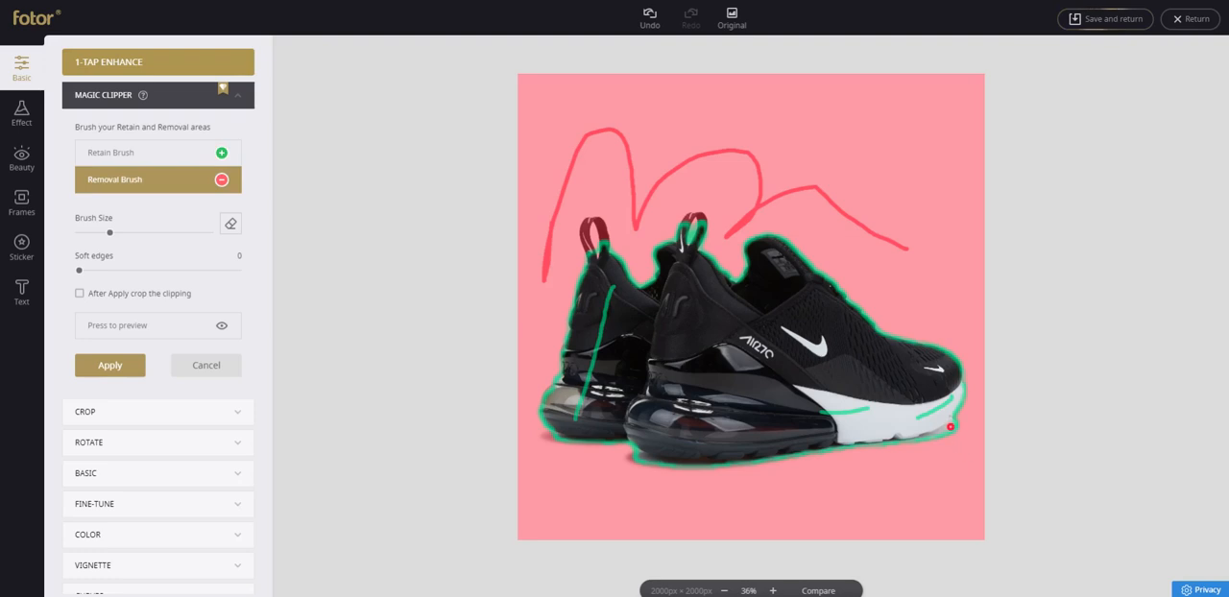
{"action": "left_click_drag", "start_coordinate": [950, 426], "coordinate": [927, 448]}
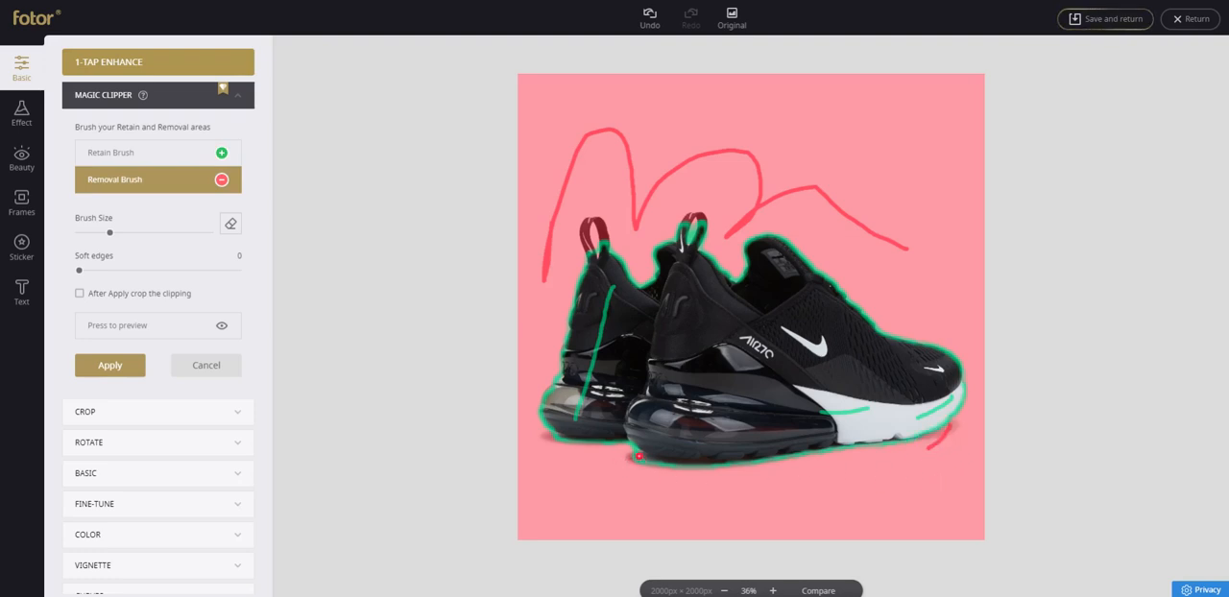
{"action": "left_click_drag", "start_coordinate": [640, 456], "coordinate": [699, 474]}
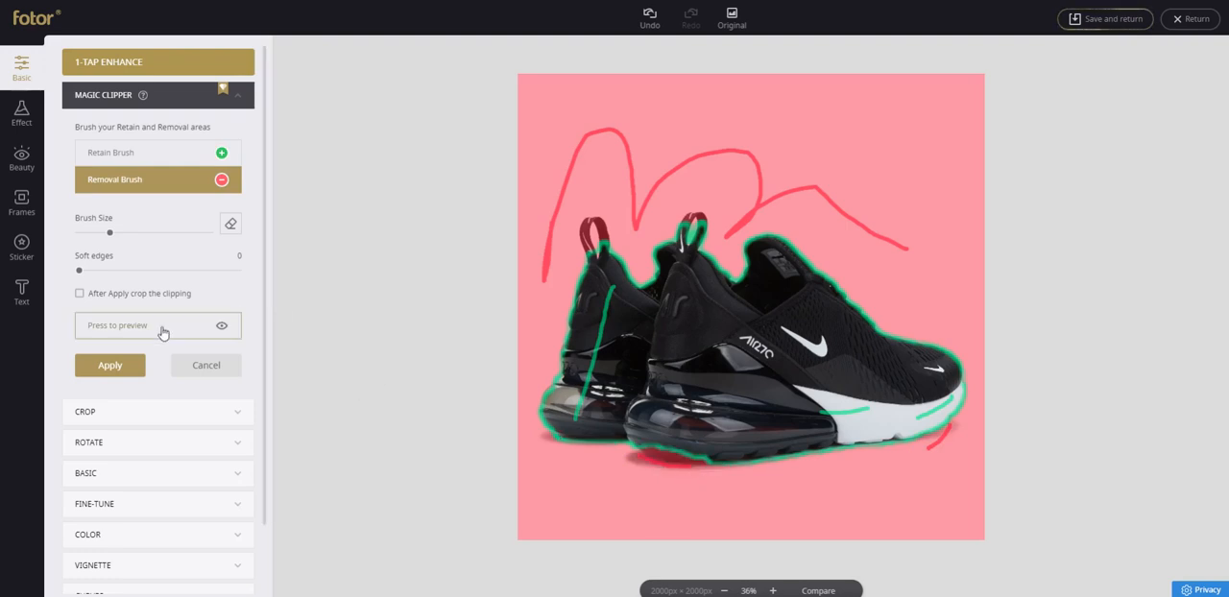
Mark the front shoe's heel sole and the pull loops to retain, mark the loop openings for removal, and preview the cutout.
{"action": "left_click", "coordinate": [202, 151]}
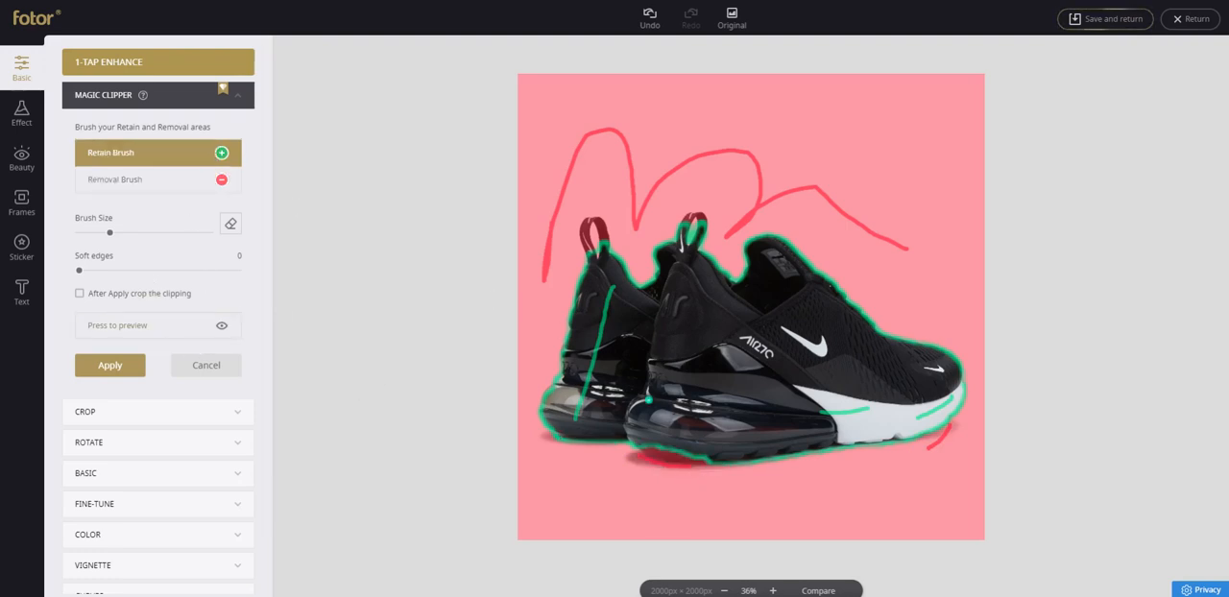
{"action": "left_click_drag", "start_coordinate": [651, 443], "coordinate": [686, 455]}
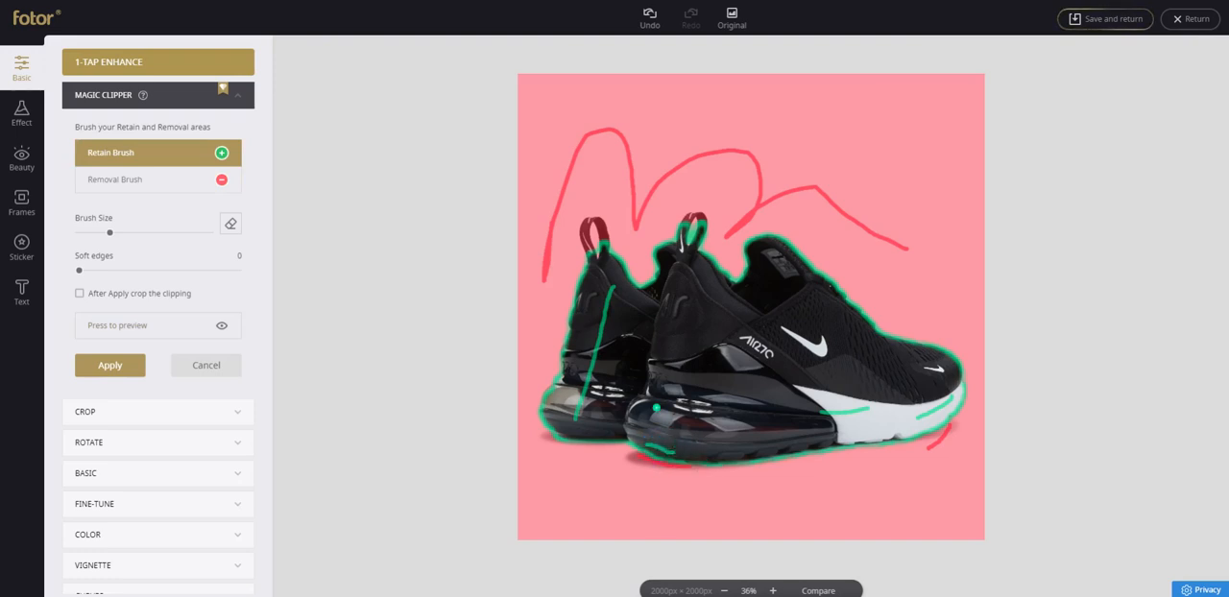
{"action": "mouse_move", "coordinate": [587, 252]}
{"action": "left_mouse_down"}
{"action": "mouse_move", "coordinate": [582, 223]}
{"action": "mouse_move", "coordinate": [593, 237]}
{"action": "left_mouse_up"}
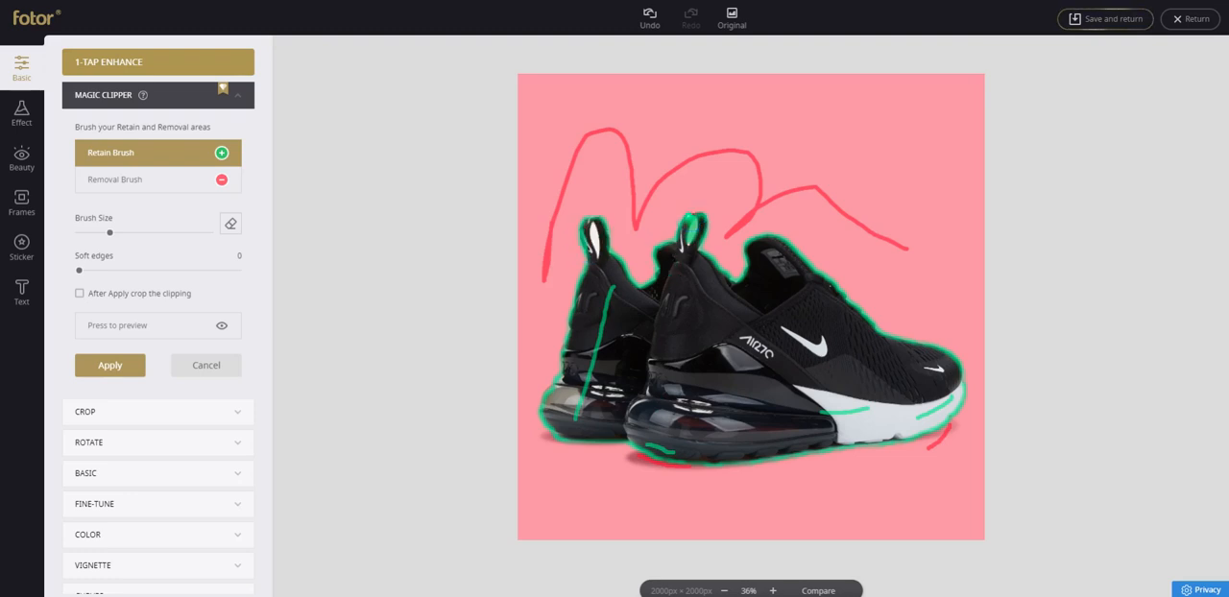
{"action": "left_click", "coordinate": [233, 179]}
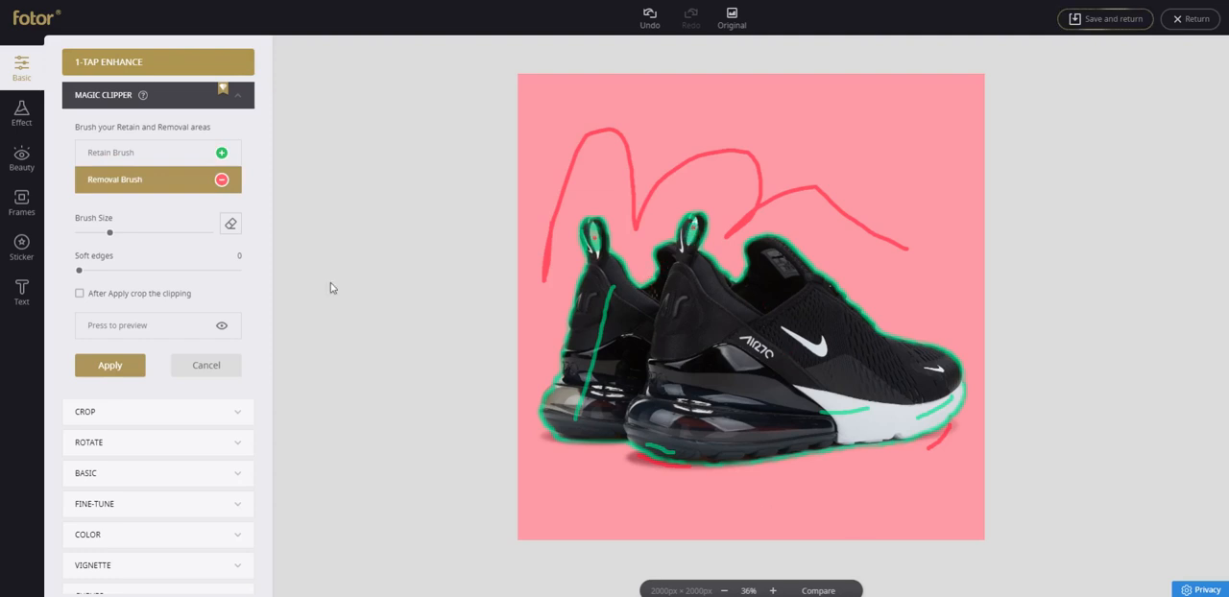
{"action": "left_click", "coordinate": [151, 335]}
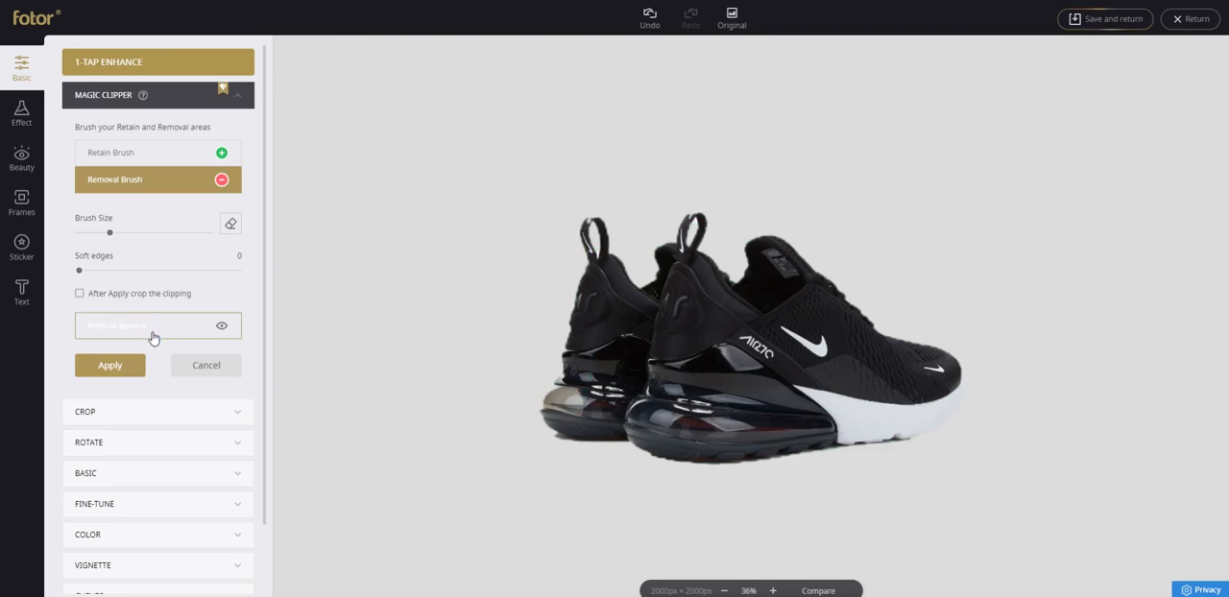
Apply the Magic Clipper cutout, return to the banner design, and move the sneaker-pair cutout over the upper part of the red LAMP block.
{"action": "left_click", "coordinate": [106, 357]}
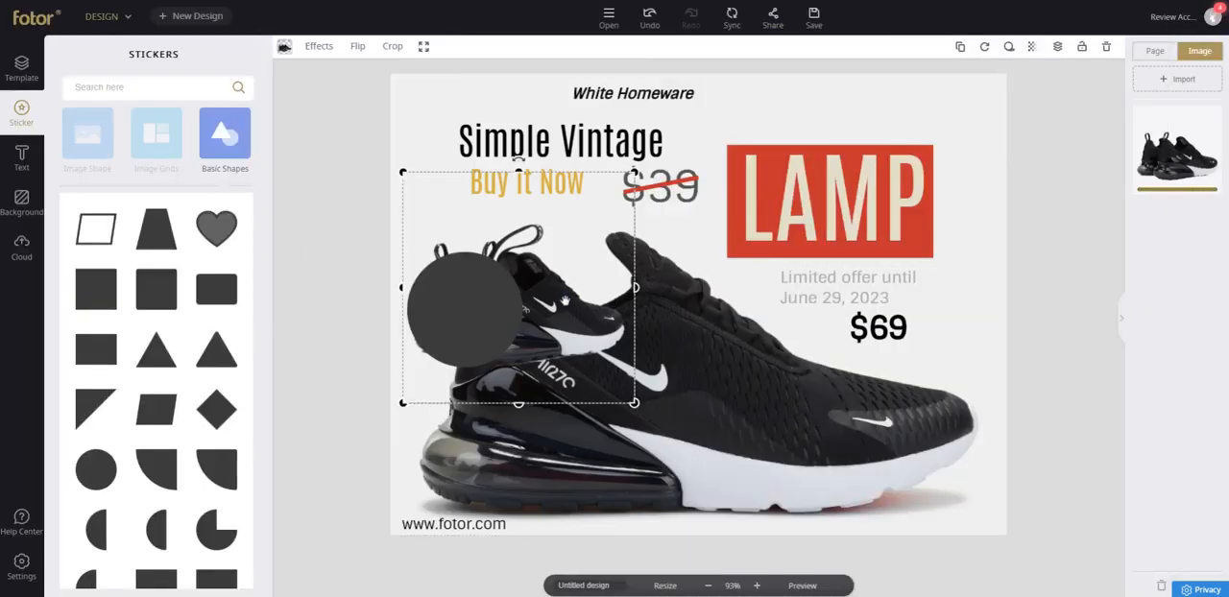
{"action": "left_click_drag", "start_coordinate": [614, 298], "coordinate": [851, 137]}
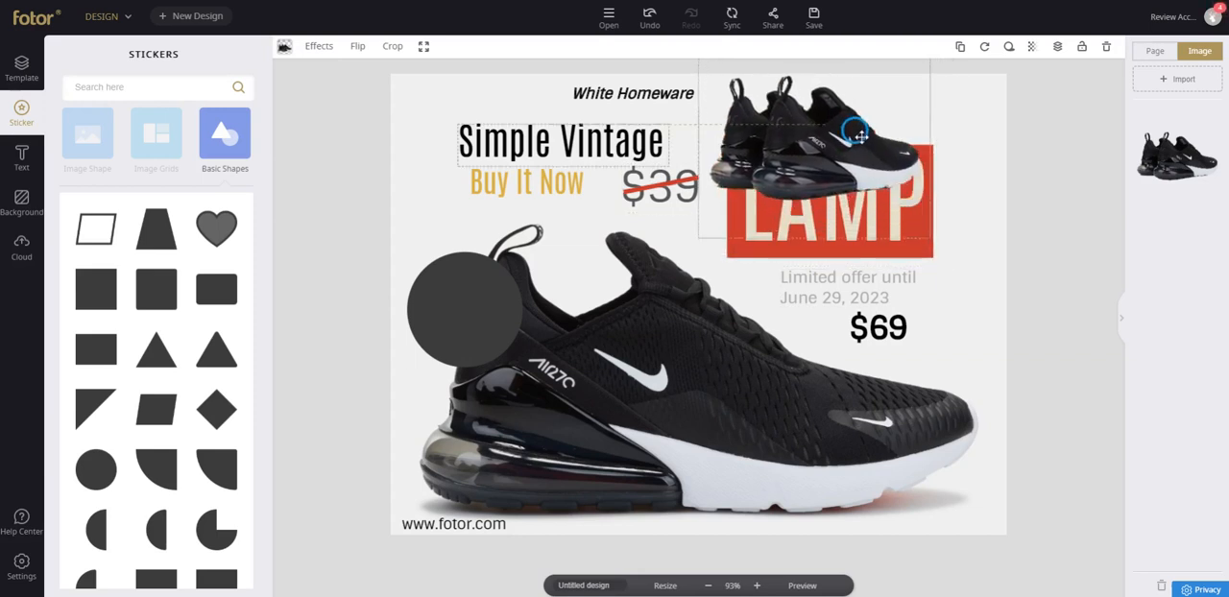
Move the dark circle up beside the large sneaker's pull loop, and shrink the sneaker-pair cutout at the upper-left corner of the LAMP block.
{"action": "left_click", "coordinate": [481, 286]}
{"action": "left_click_drag", "start_coordinate": [487, 287], "coordinate": [467, 240]}
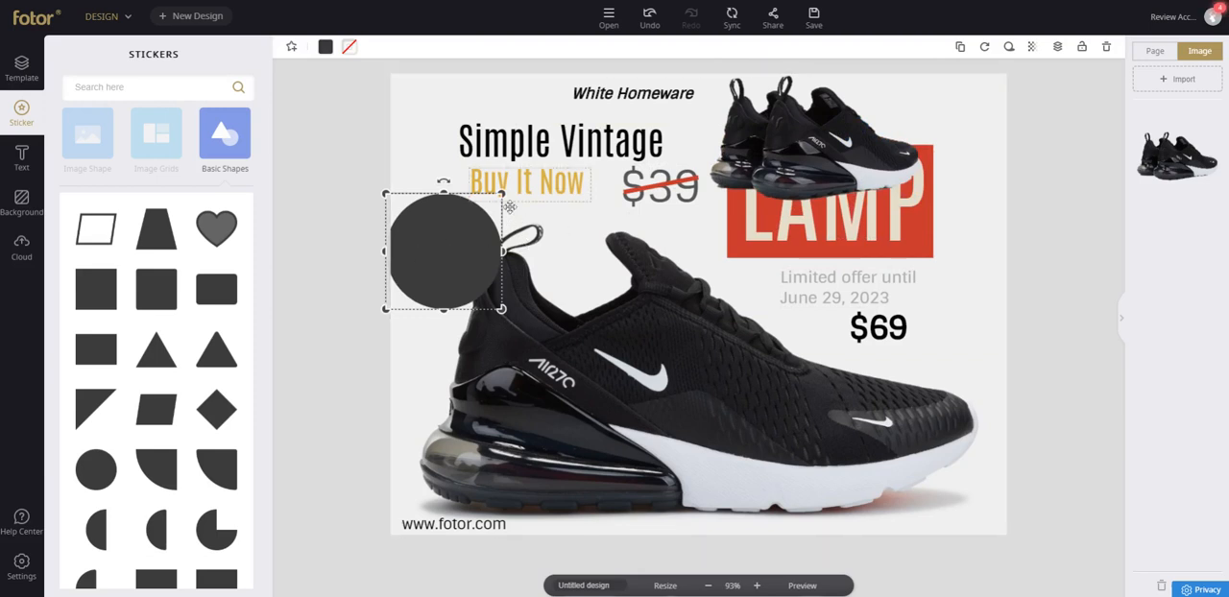
{"action": "left_click", "coordinate": [763, 159]}
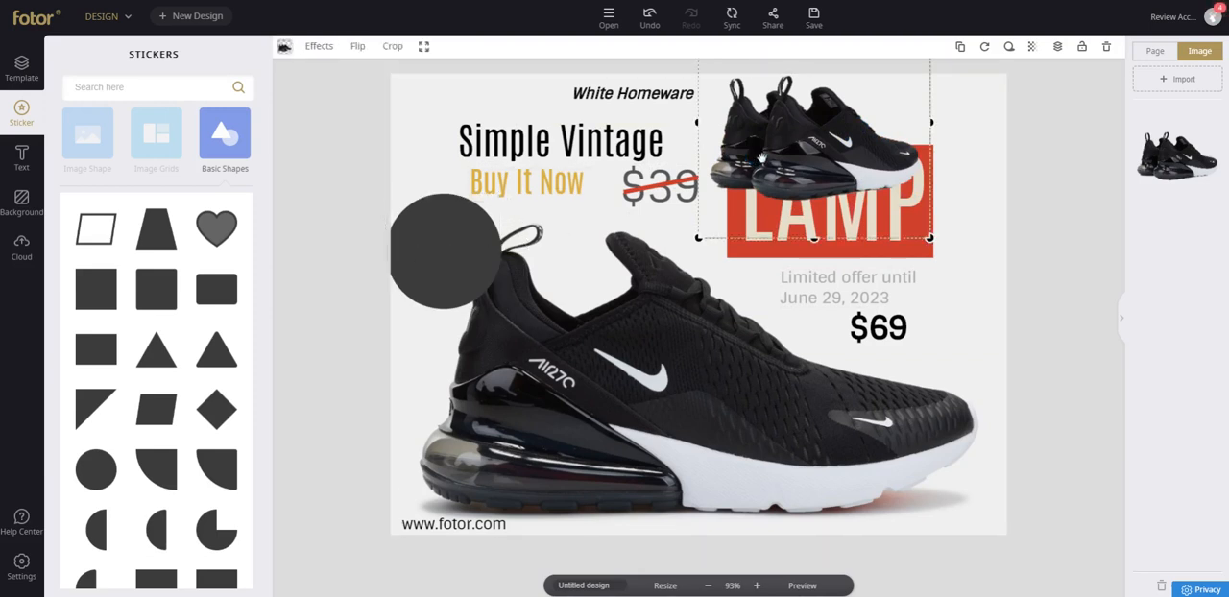
{"action": "left_click_drag", "start_coordinate": [928, 237], "coordinate": [853, 194]}
{"action": "left_click_drag", "start_coordinate": [801, 149], "coordinate": [809, 145]}
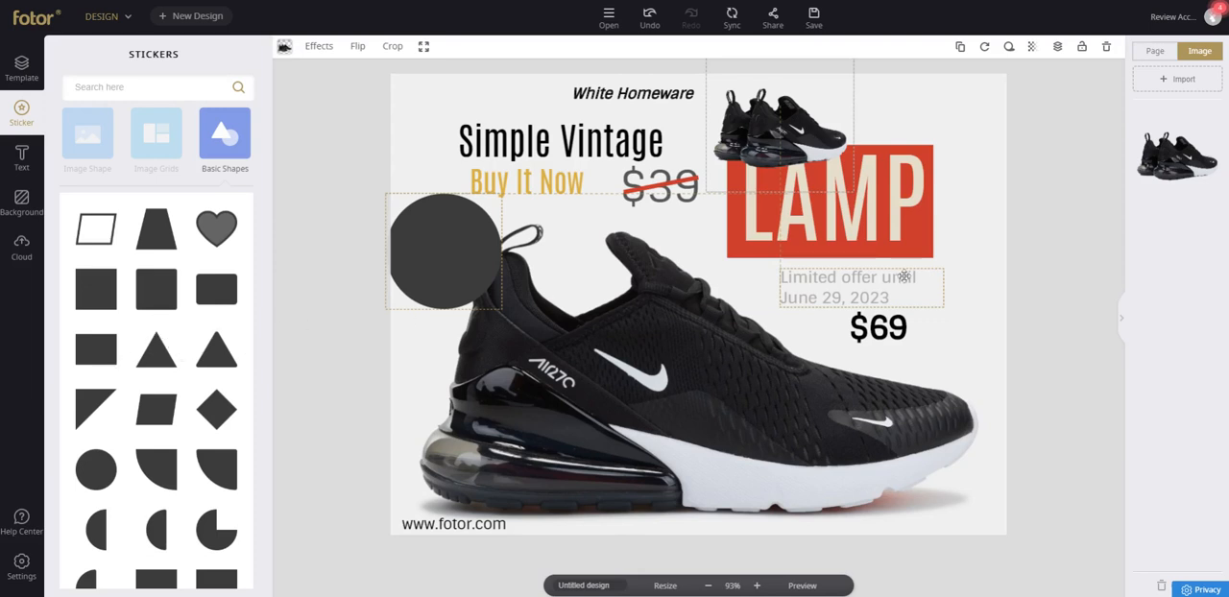
{"action": "left_click", "coordinate": [944, 300]}
{"action": "left_click_drag", "start_coordinate": [1162, 173], "coordinate": [918, 315]}
{"action": "left_click_drag", "start_coordinate": [146, 219], "coordinate": [426, 212]}
{"action": "left_click", "coordinate": [432, 225]}
{"action": "left_click", "coordinate": [1002, 79]}
{"action": "left_click", "coordinate": [894, 288]}
{"action": "left_click", "coordinate": [966, 322]}
{"action": "left_click", "coordinate": [941, 262]}
{"action": "left_click", "coordinate": [1023, 266]}
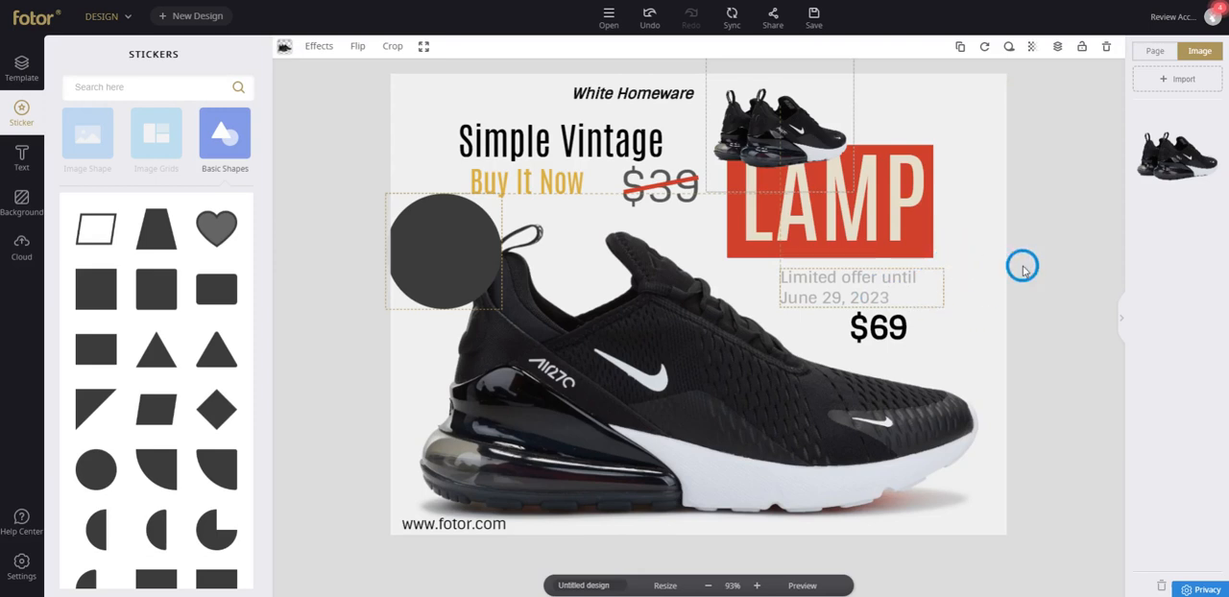
{"action": "left_click", "coordinate": [979, 346]}
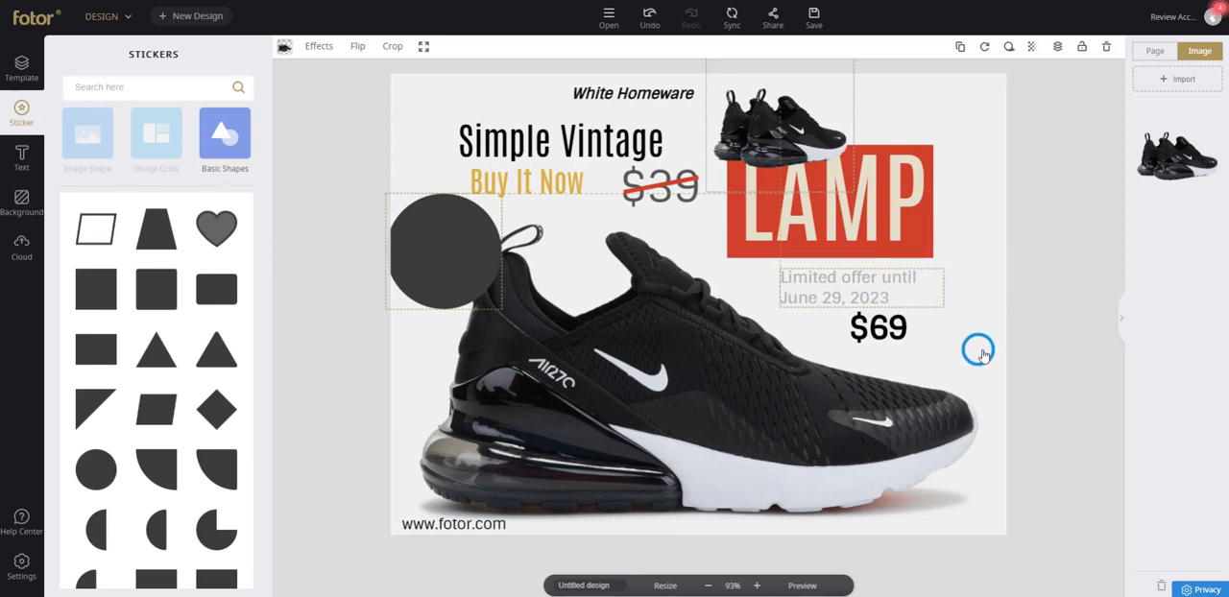
{"action": "left_click", "coordinate": [926, 325]}
{"action": "left_click", "coordinate": [377, 252]}
{"action": "left_click_drag", "start_coordinate": [393, 252], "coordinate": [369, 251]}
{"action": "left_click", "coordinate": [498, 32]}
{"action": "mouse_move", "coordinate": [434, 247]}
{"action": "left_mouse_down"}
{"action": "mouse_move", "coordinate": [432, 100]}
{"action": "mouse_move", "coordinate": [959, 316]}
{"action": "mouse_move", "coordinate": [968, 353]}
{"action": "mouse_move", "coordinate": [953, 241]}
{"action": "left_mouse_up"}
{"action": "mouse_move", "coordinate": [603, 100]}
{"action": "left_mouse_down"}
{"action": "mouse_move", "coordinate": [486, 106]}
{"action": "mouse_move", "coordinate": [519, 121]}
{"action": "left_mouse_up"}
{"action": "mouse_move", "coordinate": [611, 123]}
{"action": "left_mouse_down"}
{"action": "mouse_move", "coordinate": [702, 121]}
{"action": "mouse_move", "coordinate": [688, 128]}
{"action": "mouse_move", "coordinate": [732, 93]}
{"action": "left_mouse_up"}
{"action": "left_click", "coordinate": [1045, 109]}
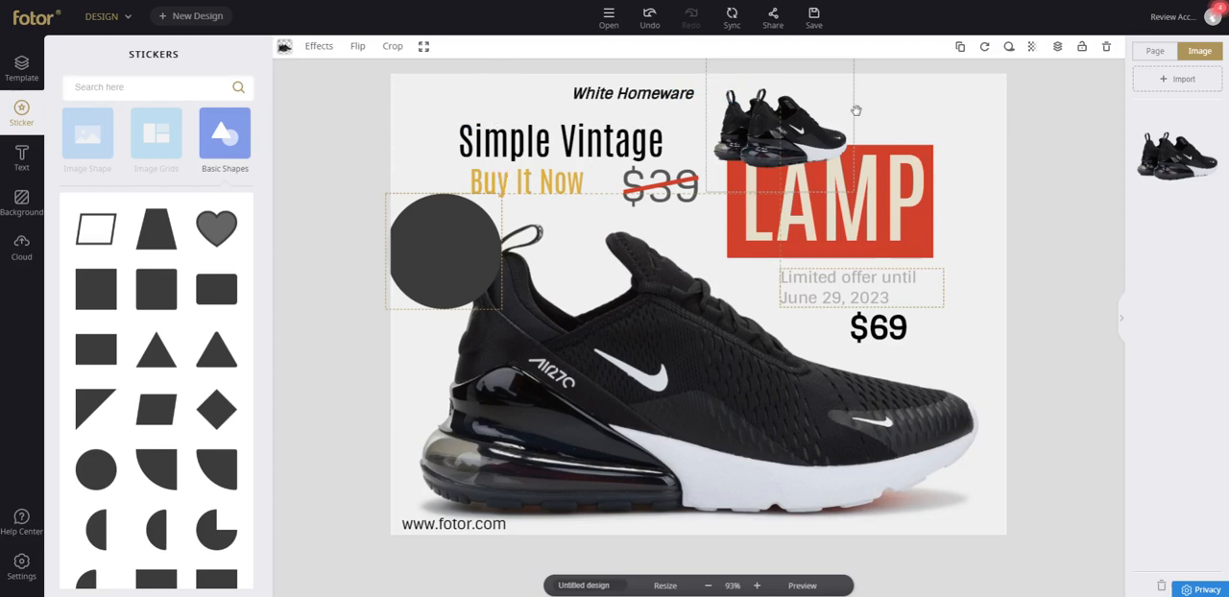